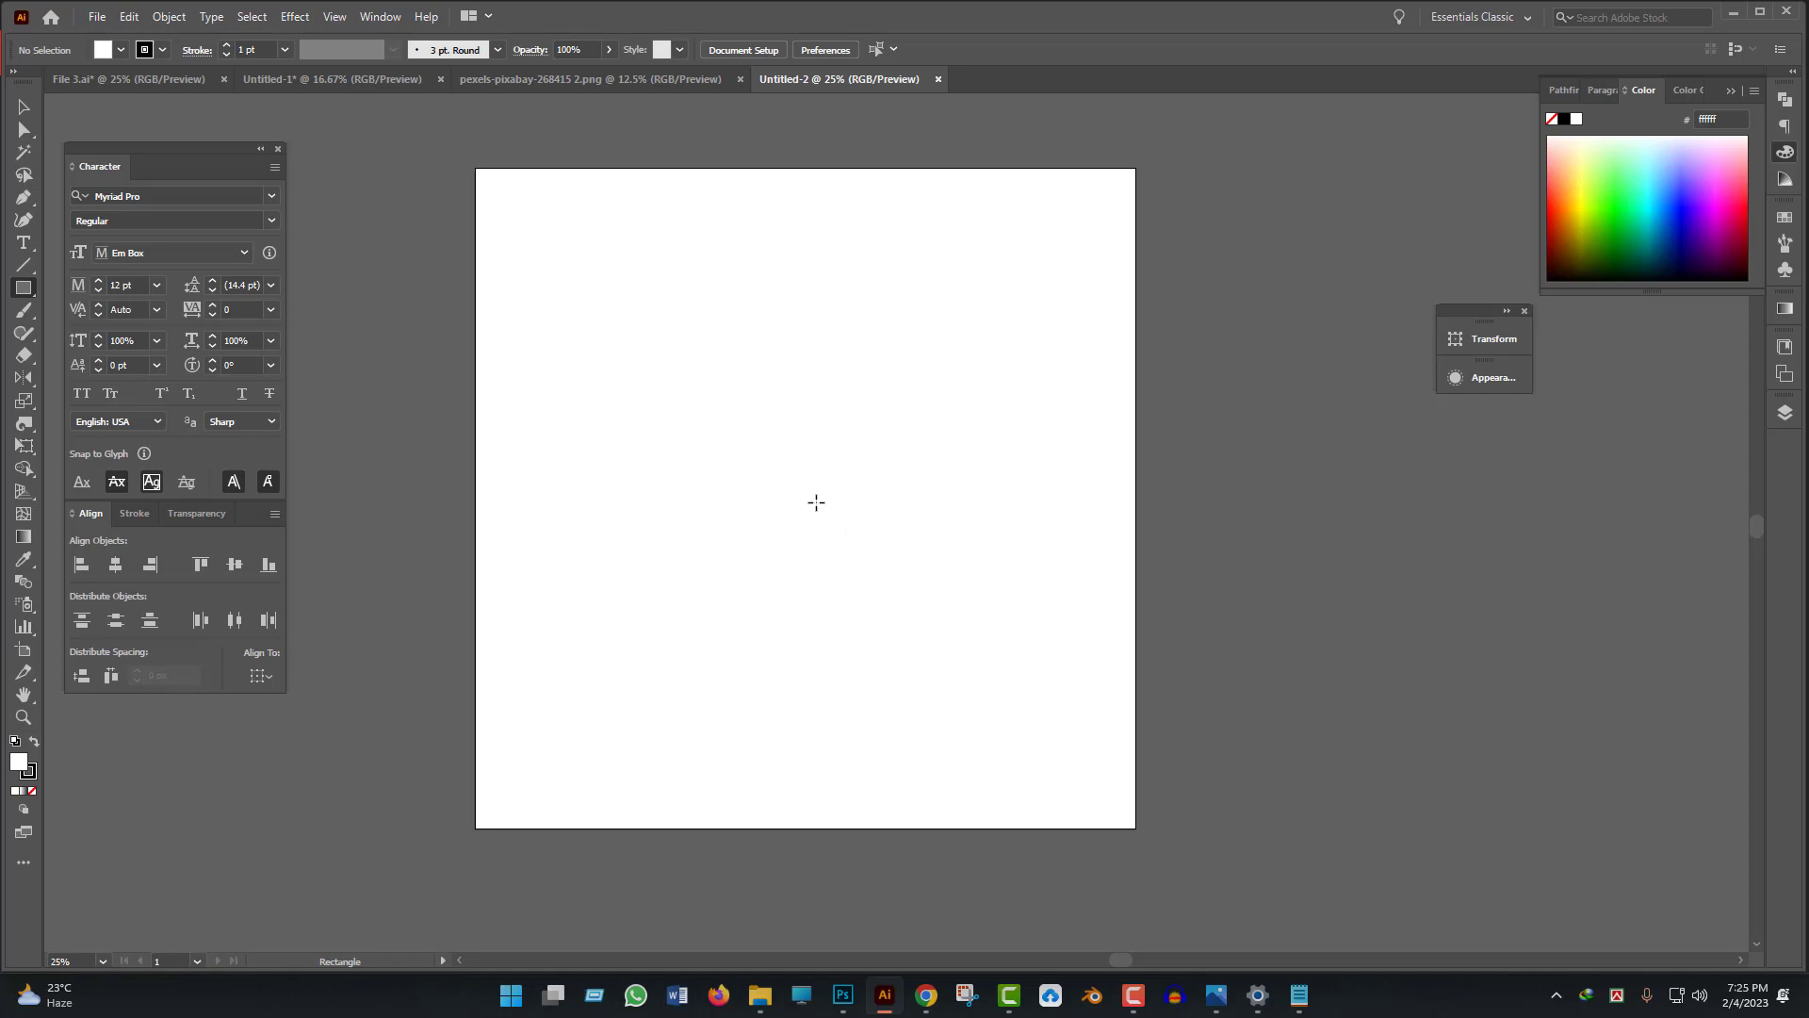
- Draw a 2000 by 2000 px rectangle on the blank artboard
click(816, 502)
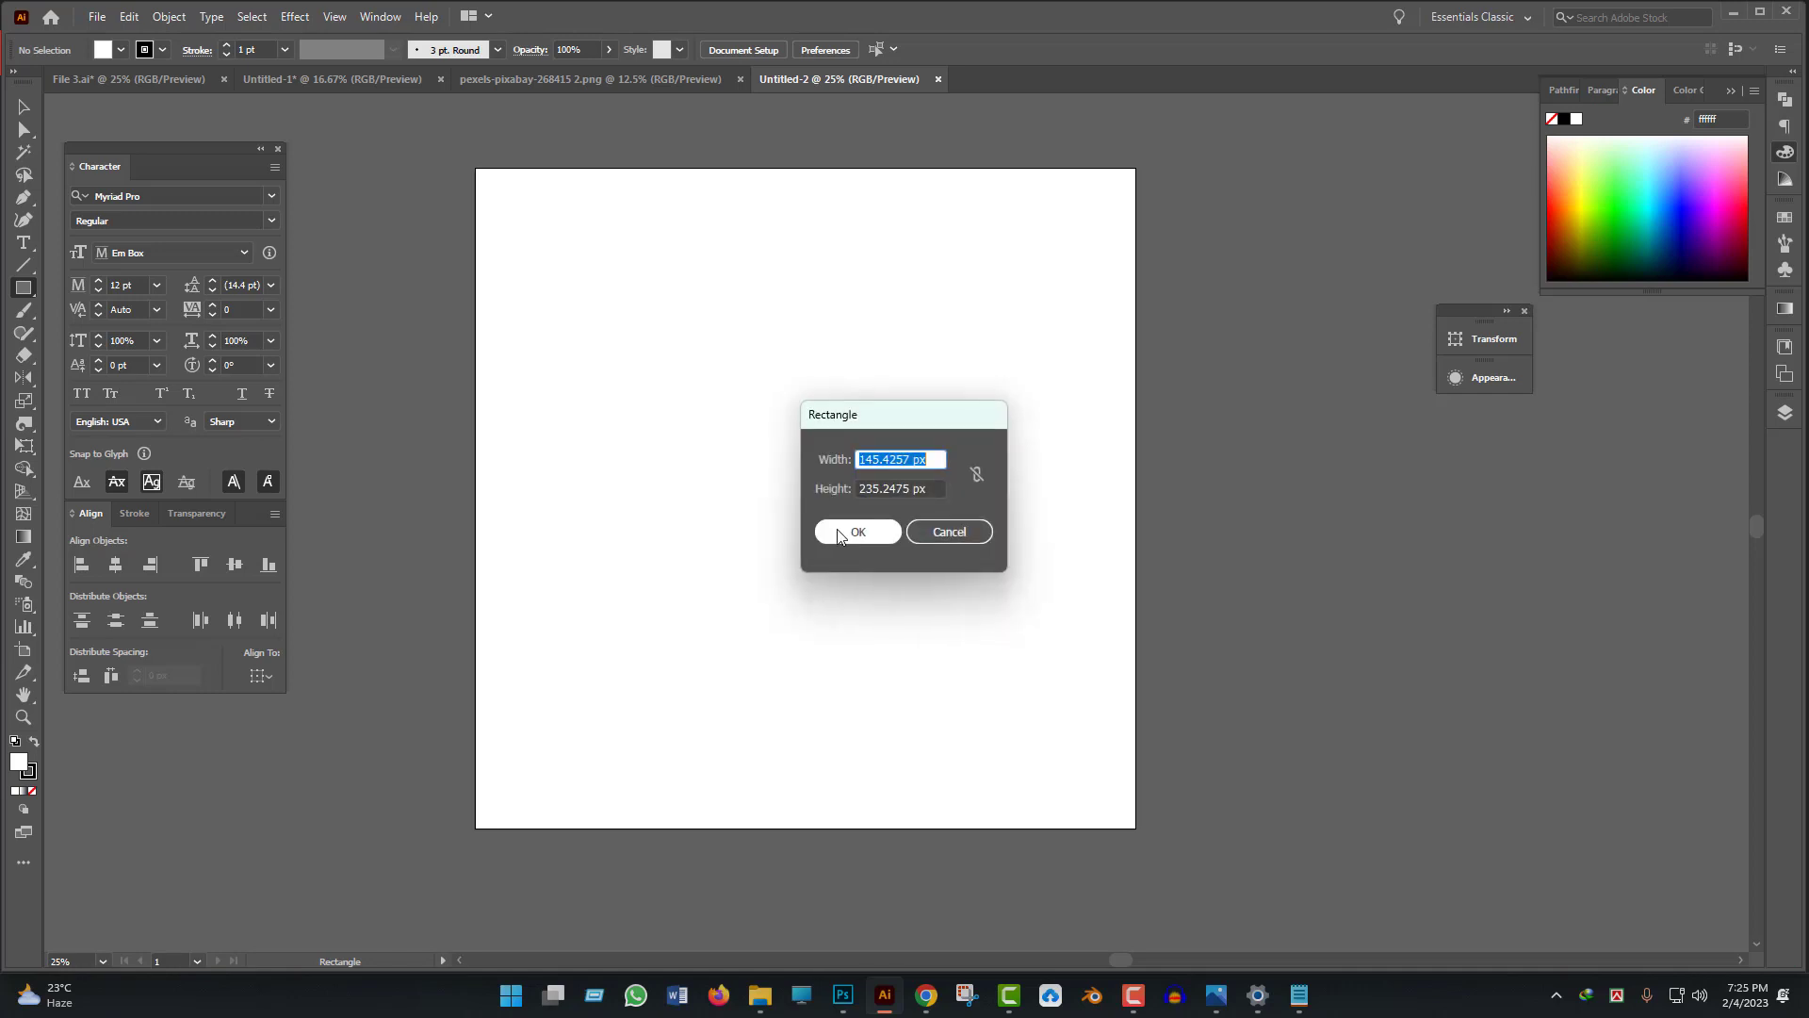
text(2)
key(ctrl+a)
key(Tab)
text(2000)
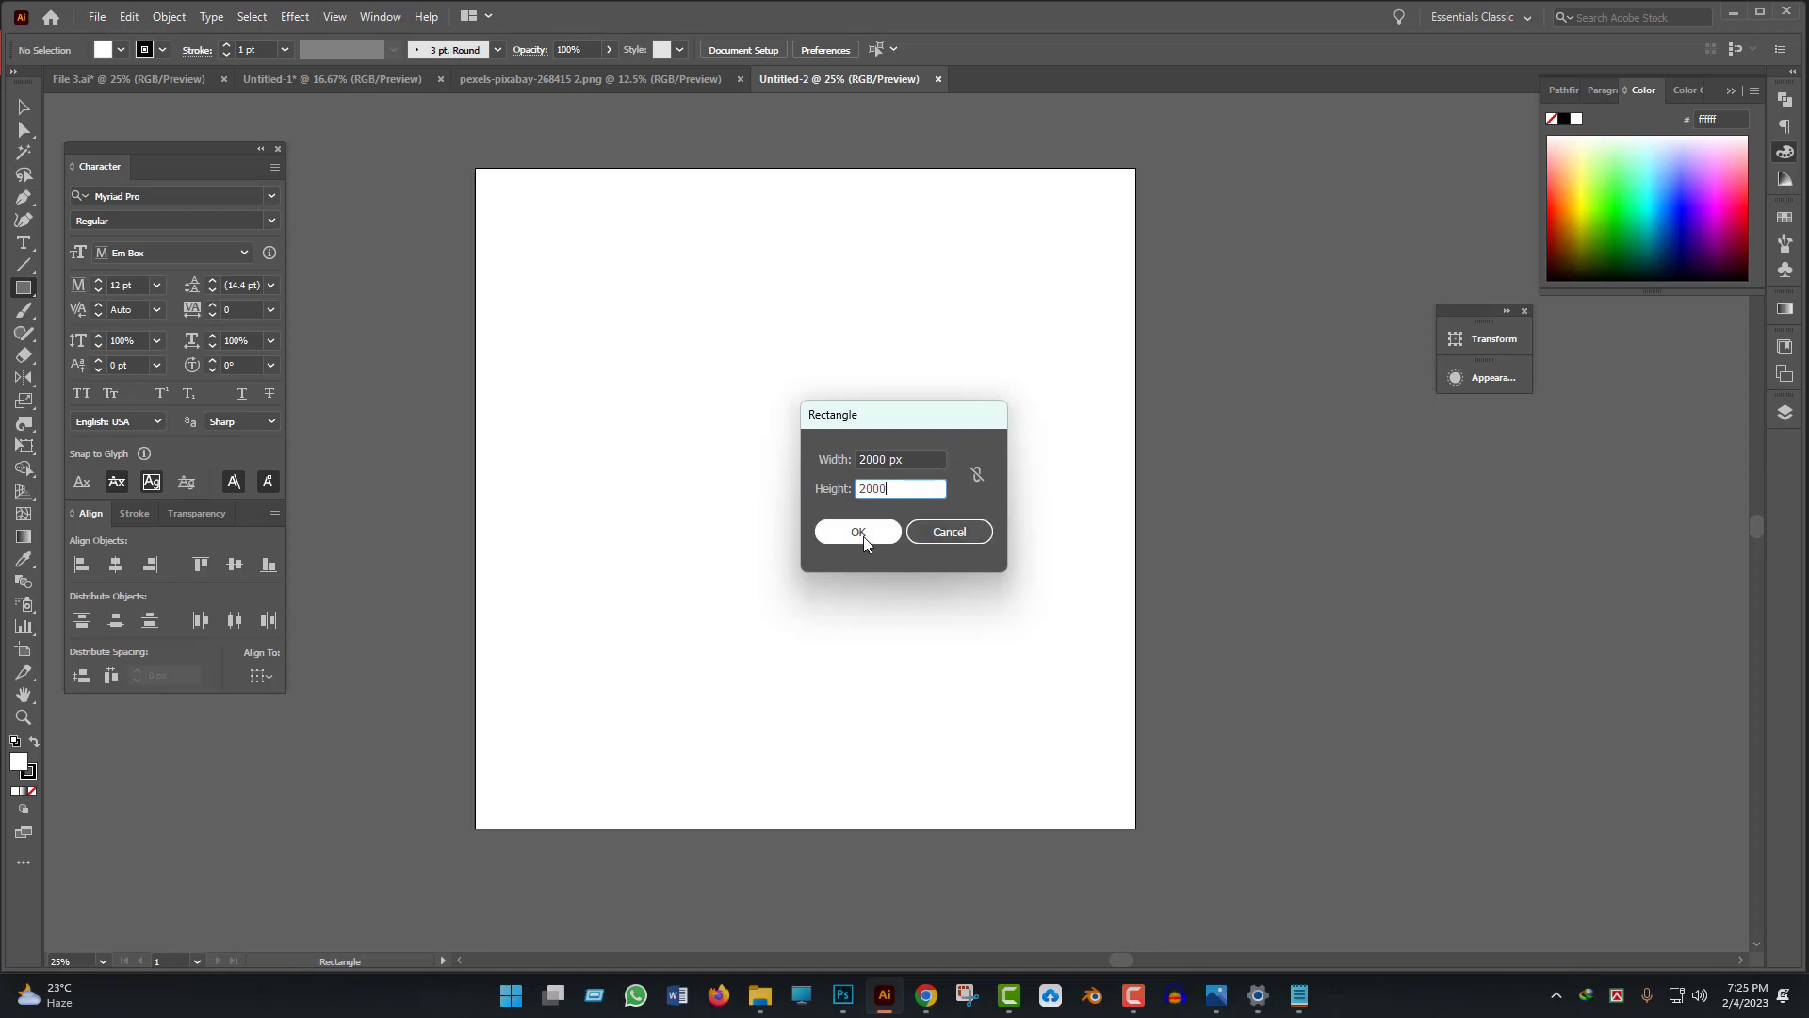
click(861, 533)
- Remove the square's stroke and center it horizontally and vertically on the artboard
click(20, 106)
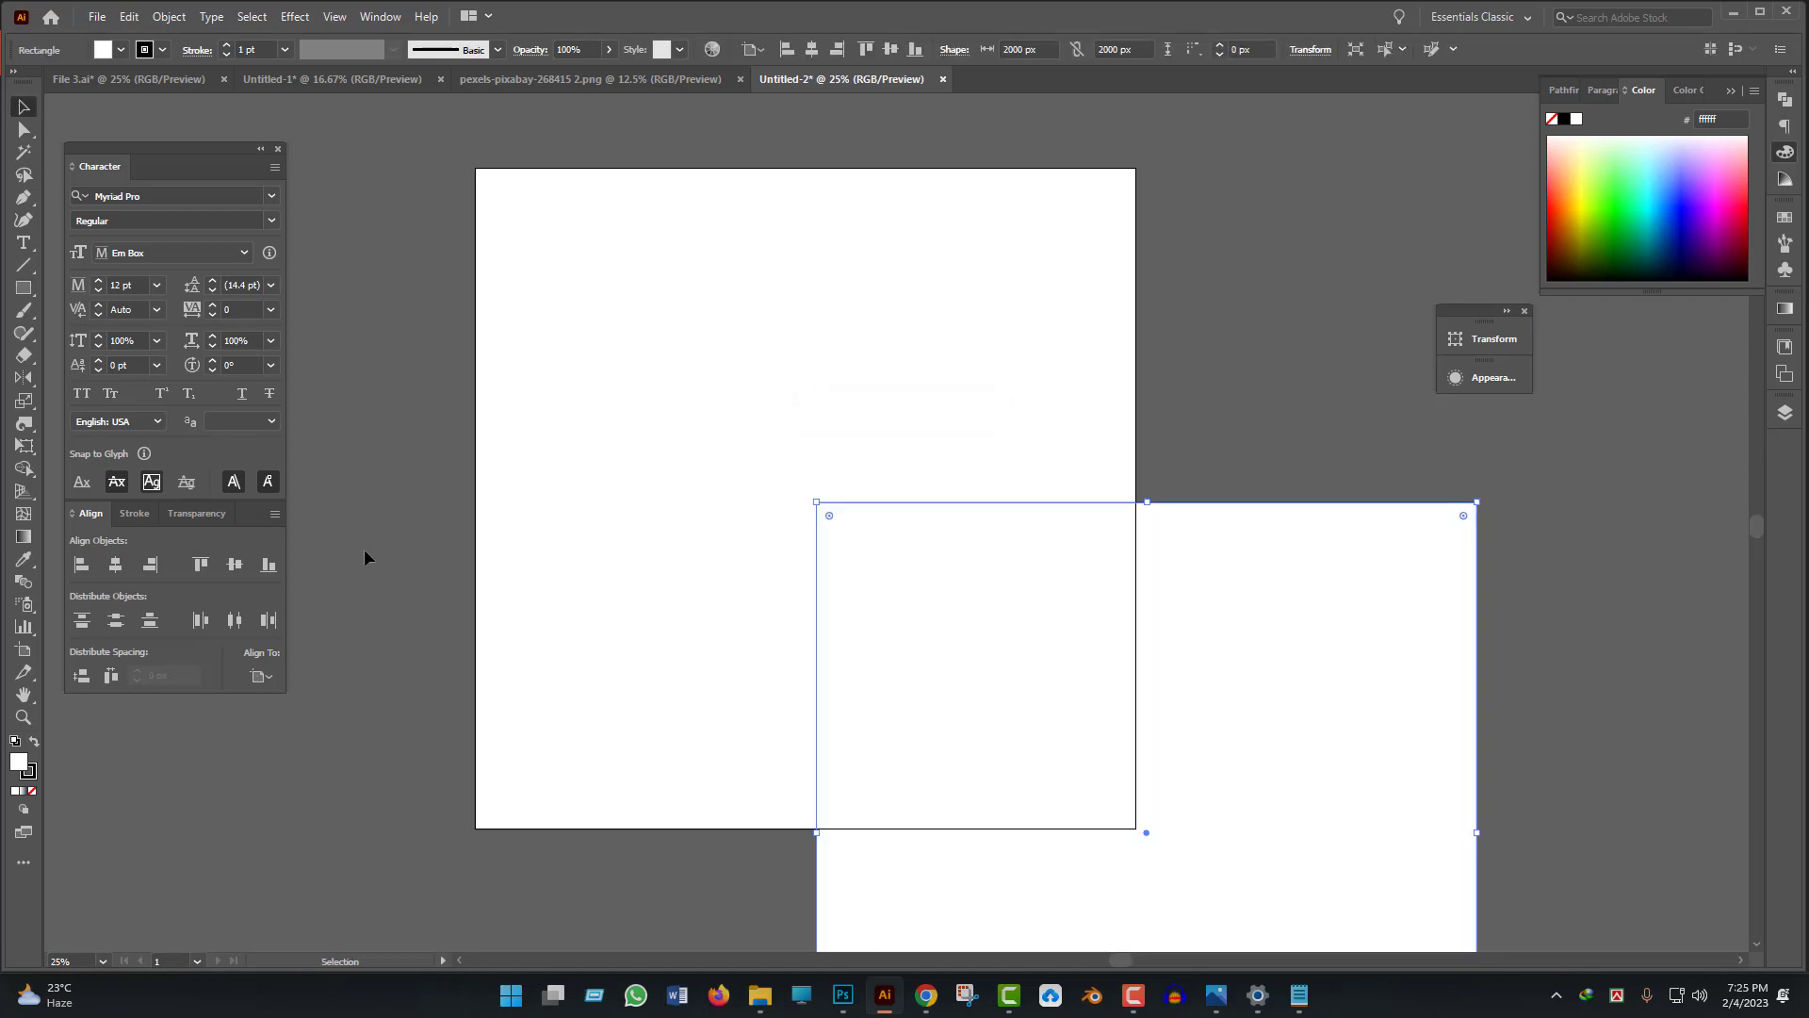
key(x)
key(slash)
key(x)
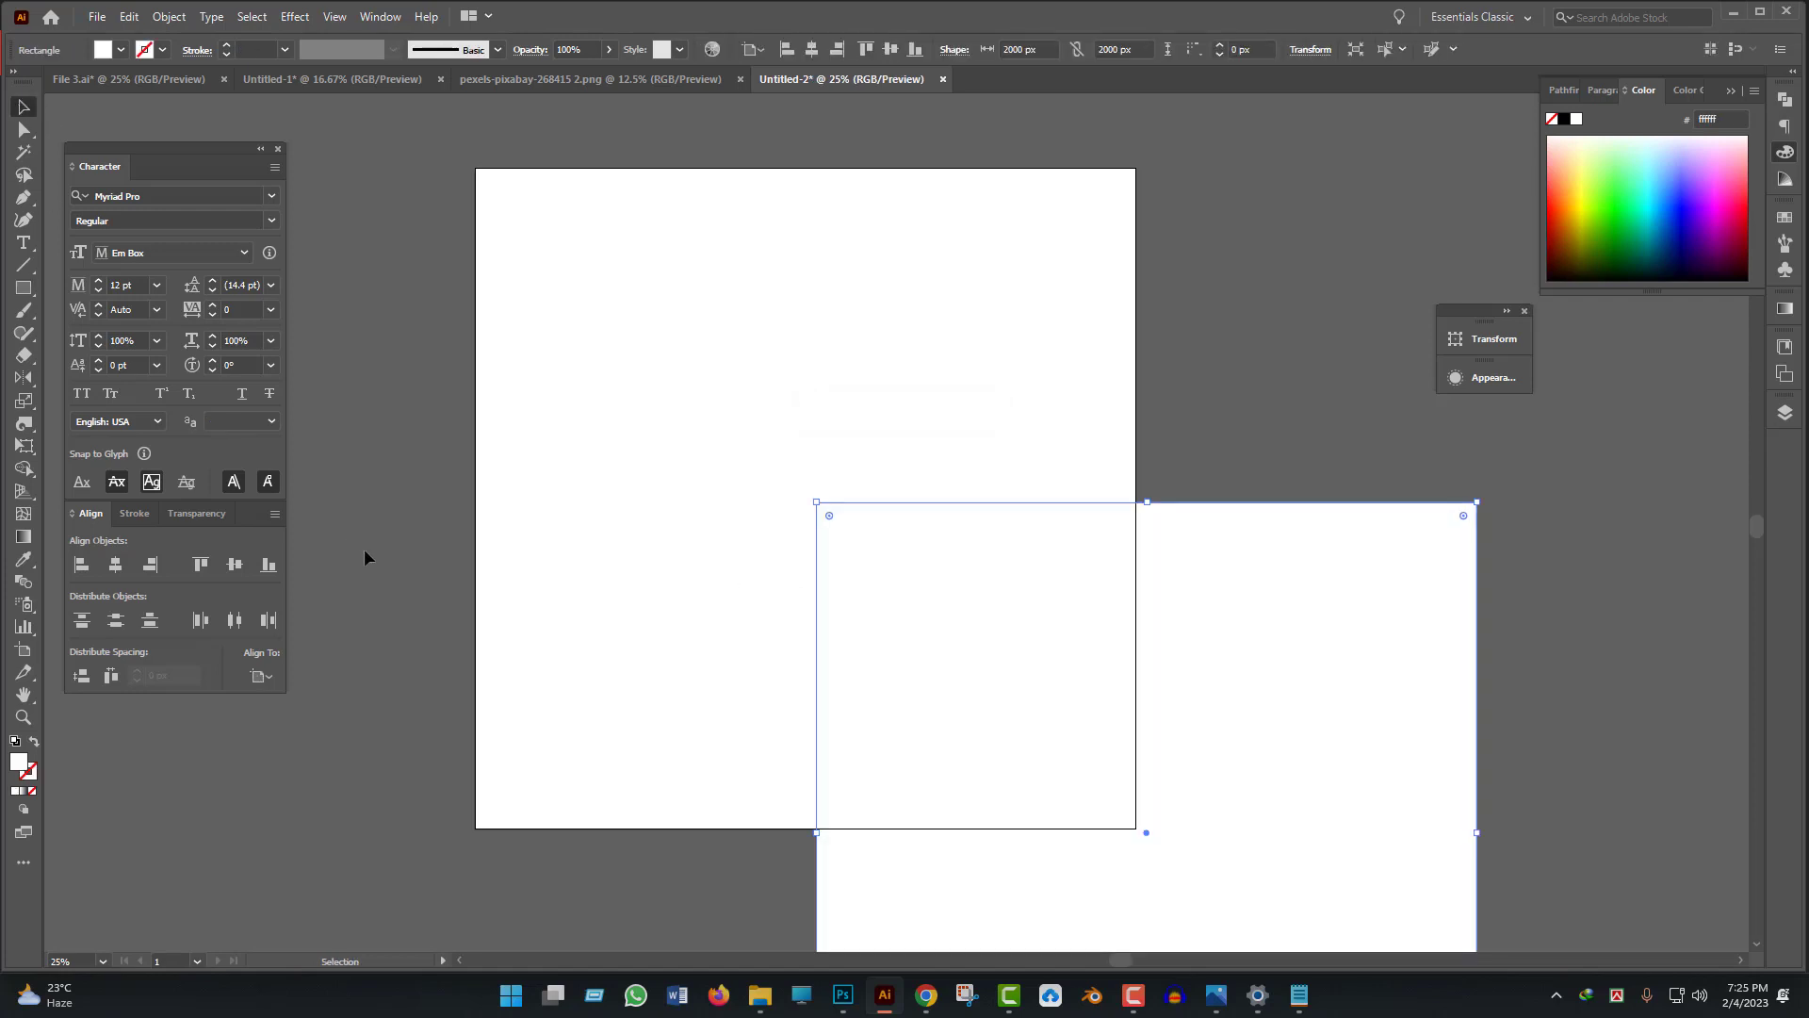
click(123, 567)
click(235, 565)
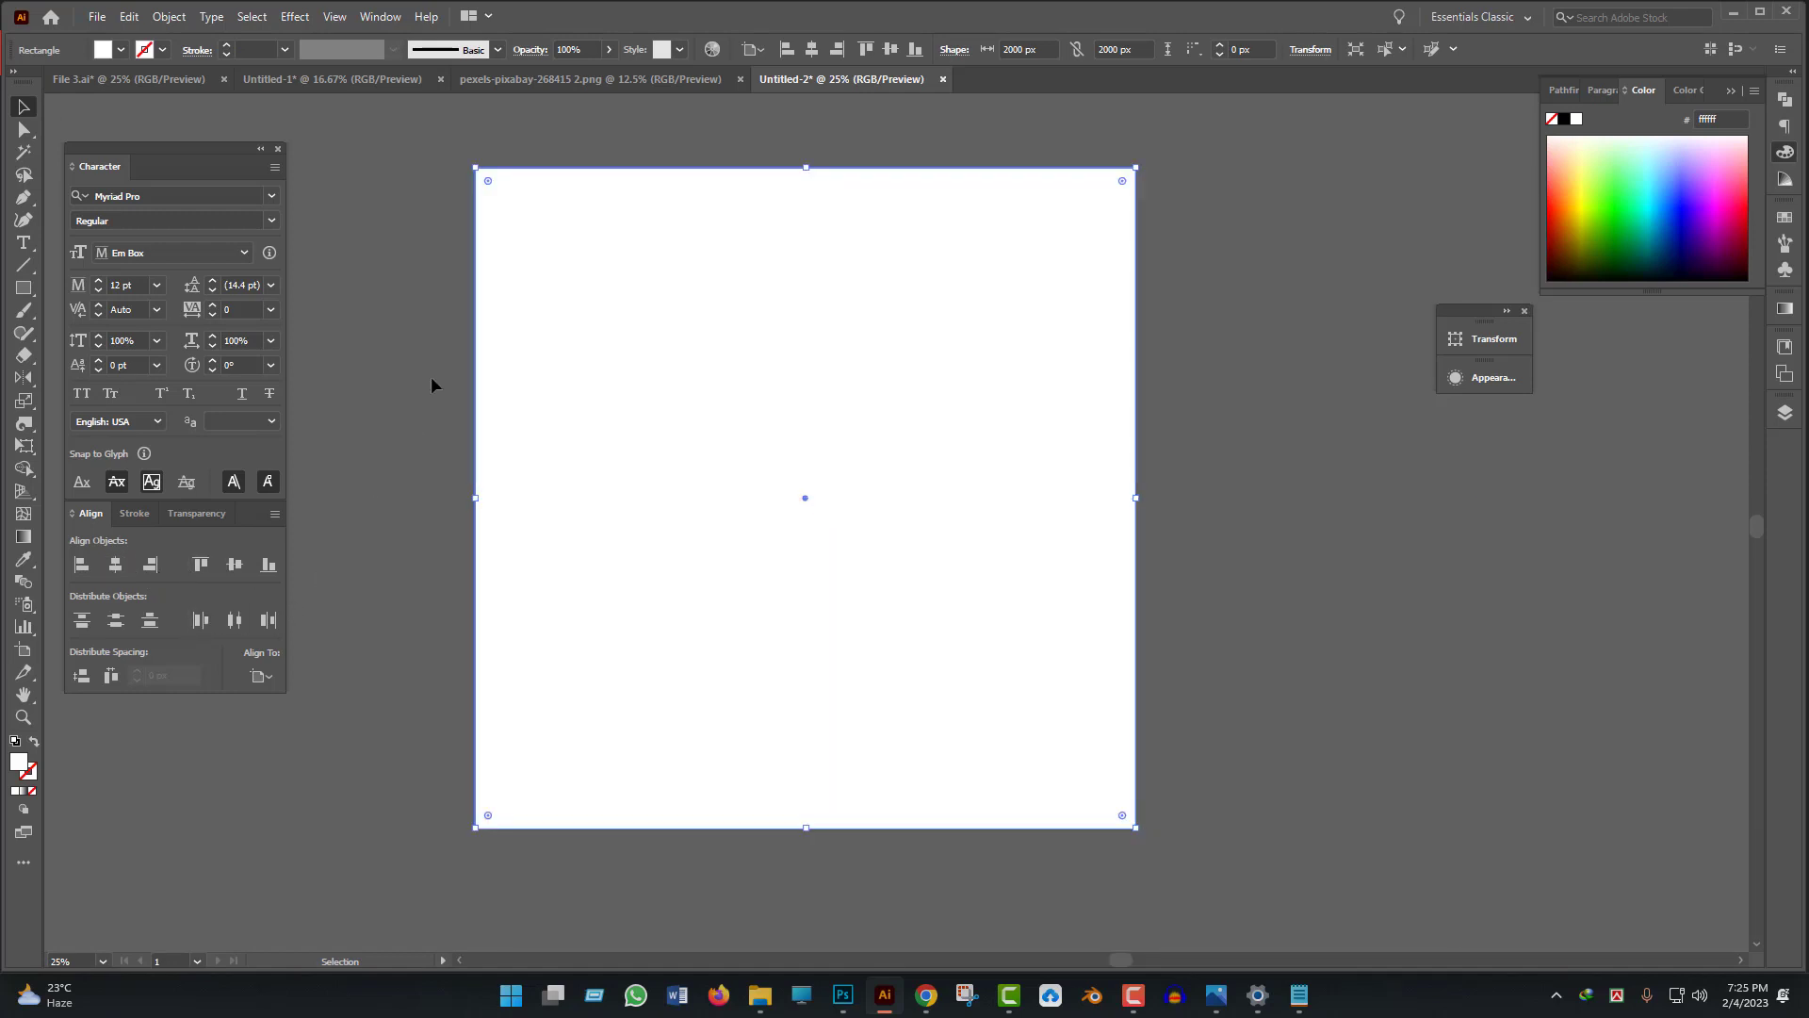
click(385, 326)
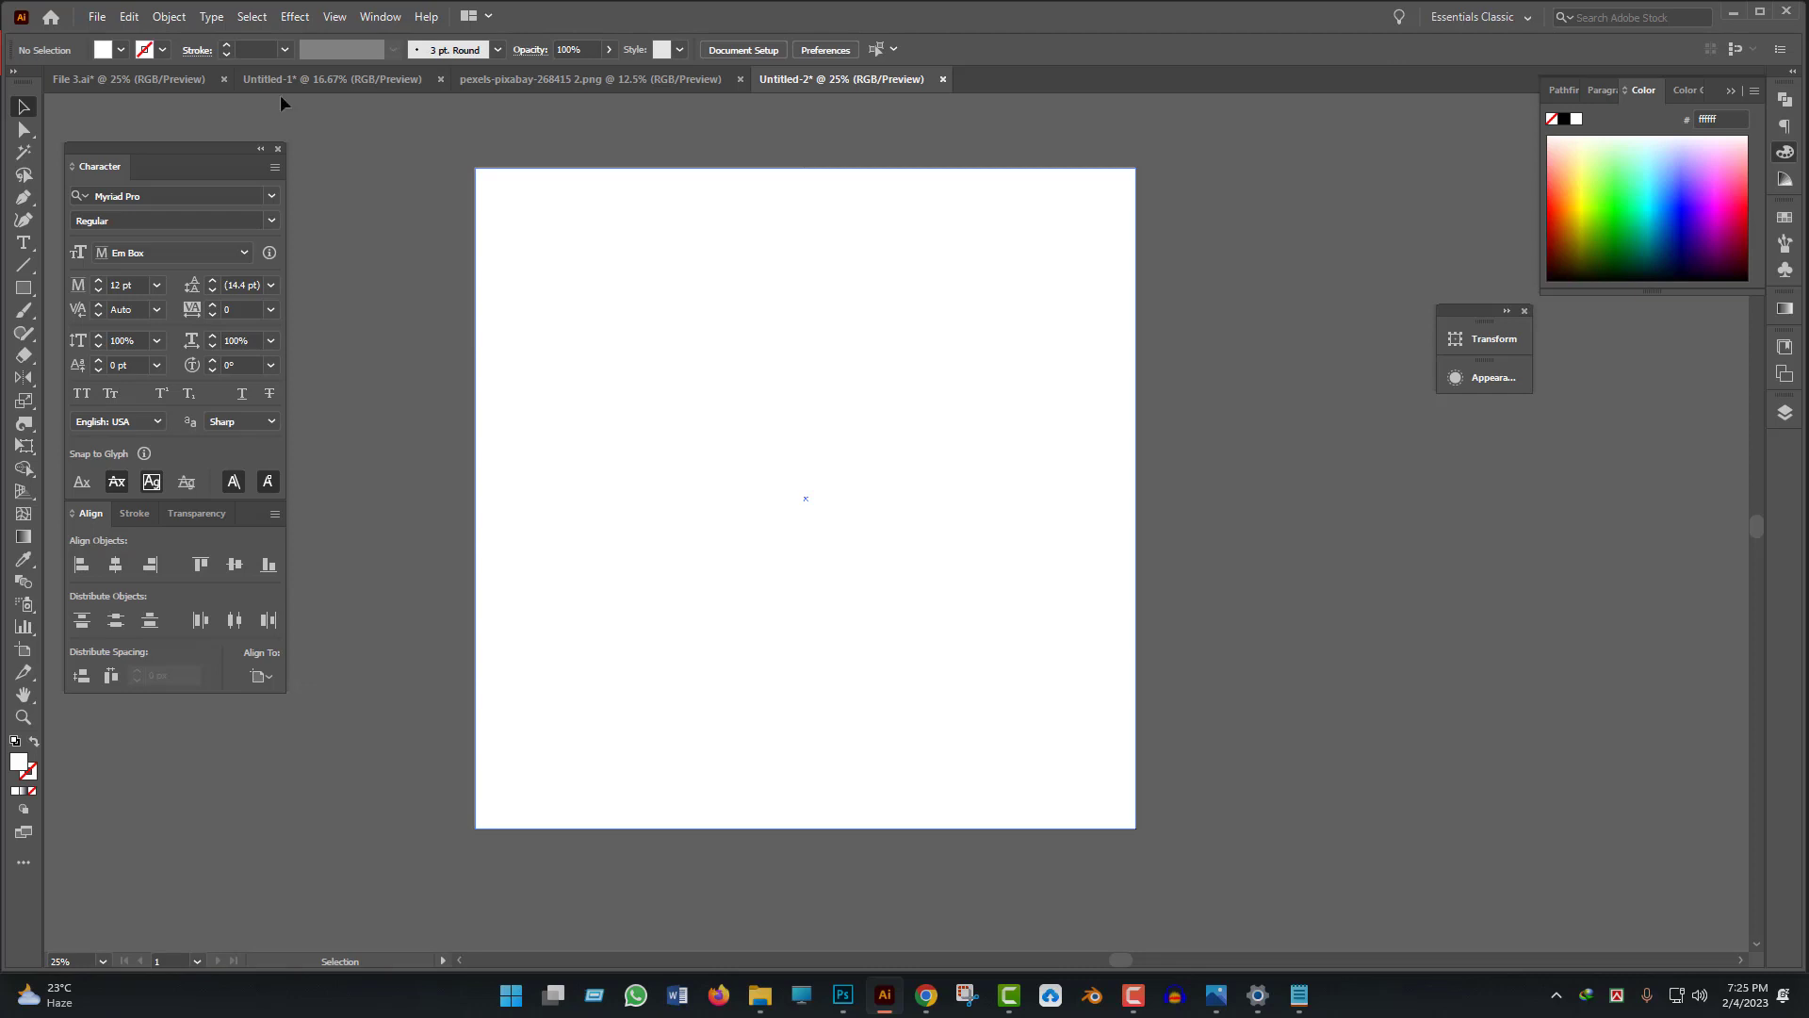
- Create an inset copy of the background square with Offset Path at -80 px, keeping Miter joins
click(519, 334)
click(172, 18)
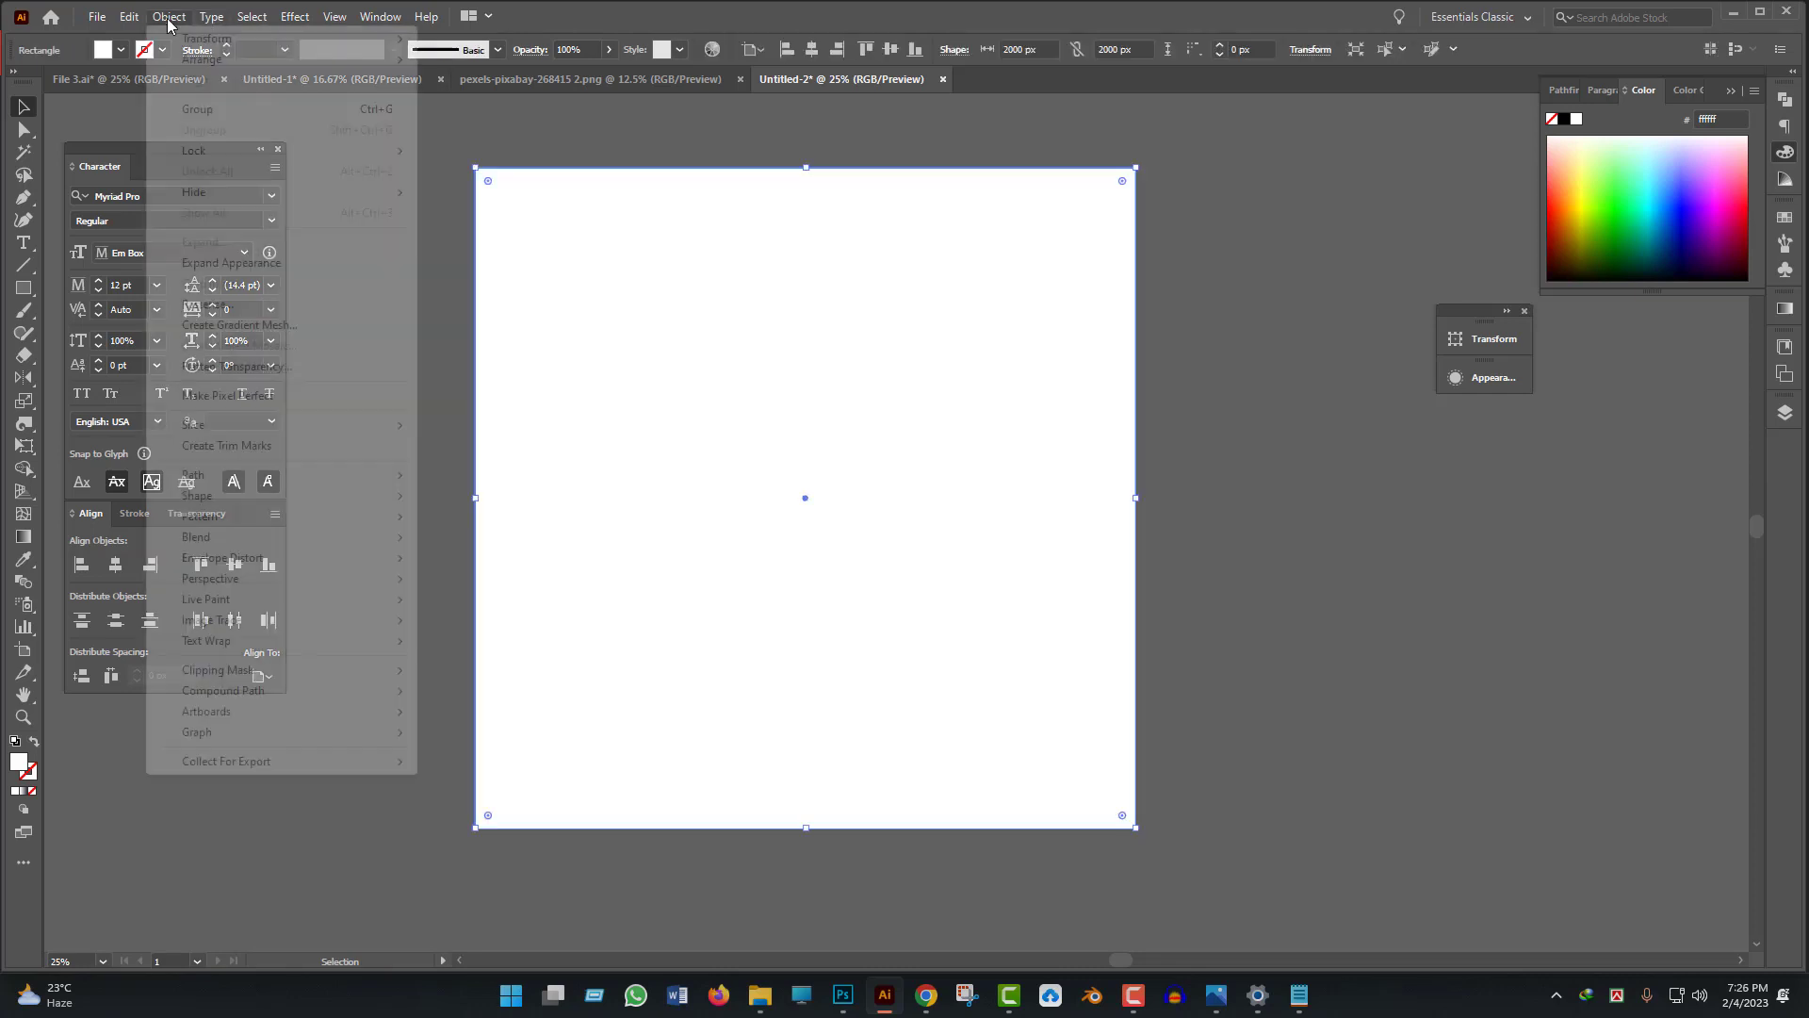
mouse_move(279, 484)
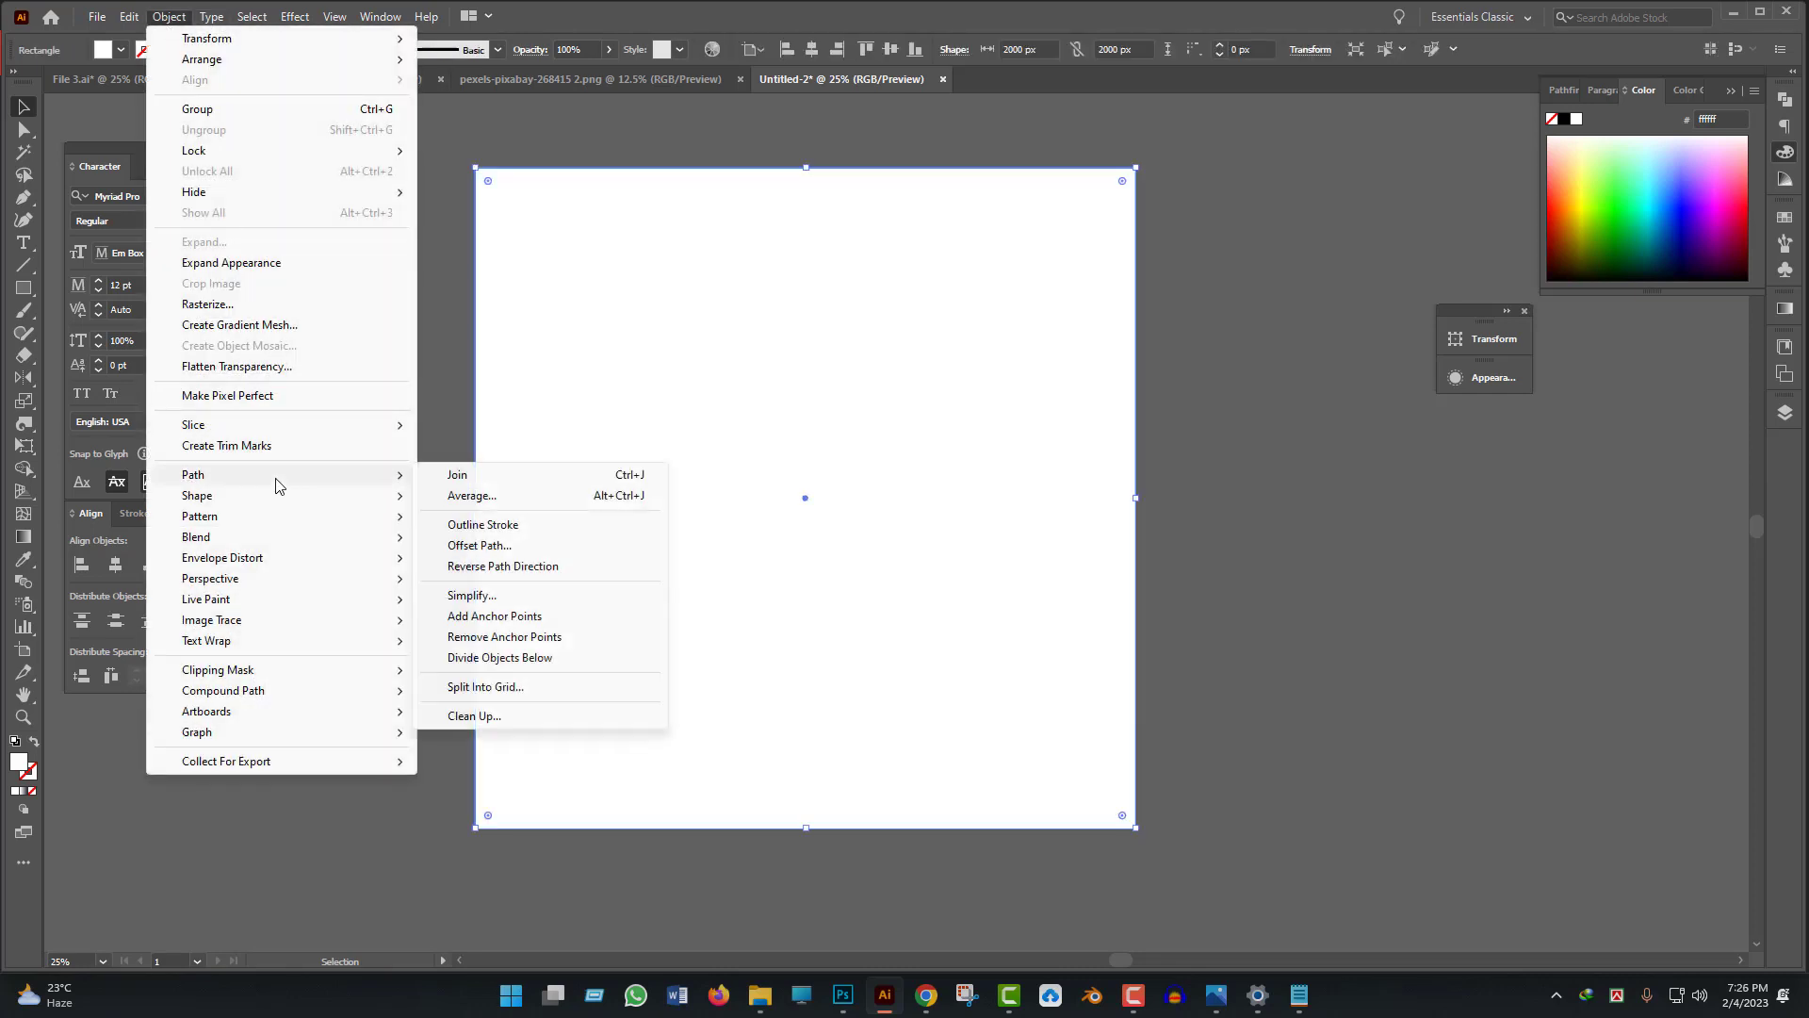
click(480, 545)
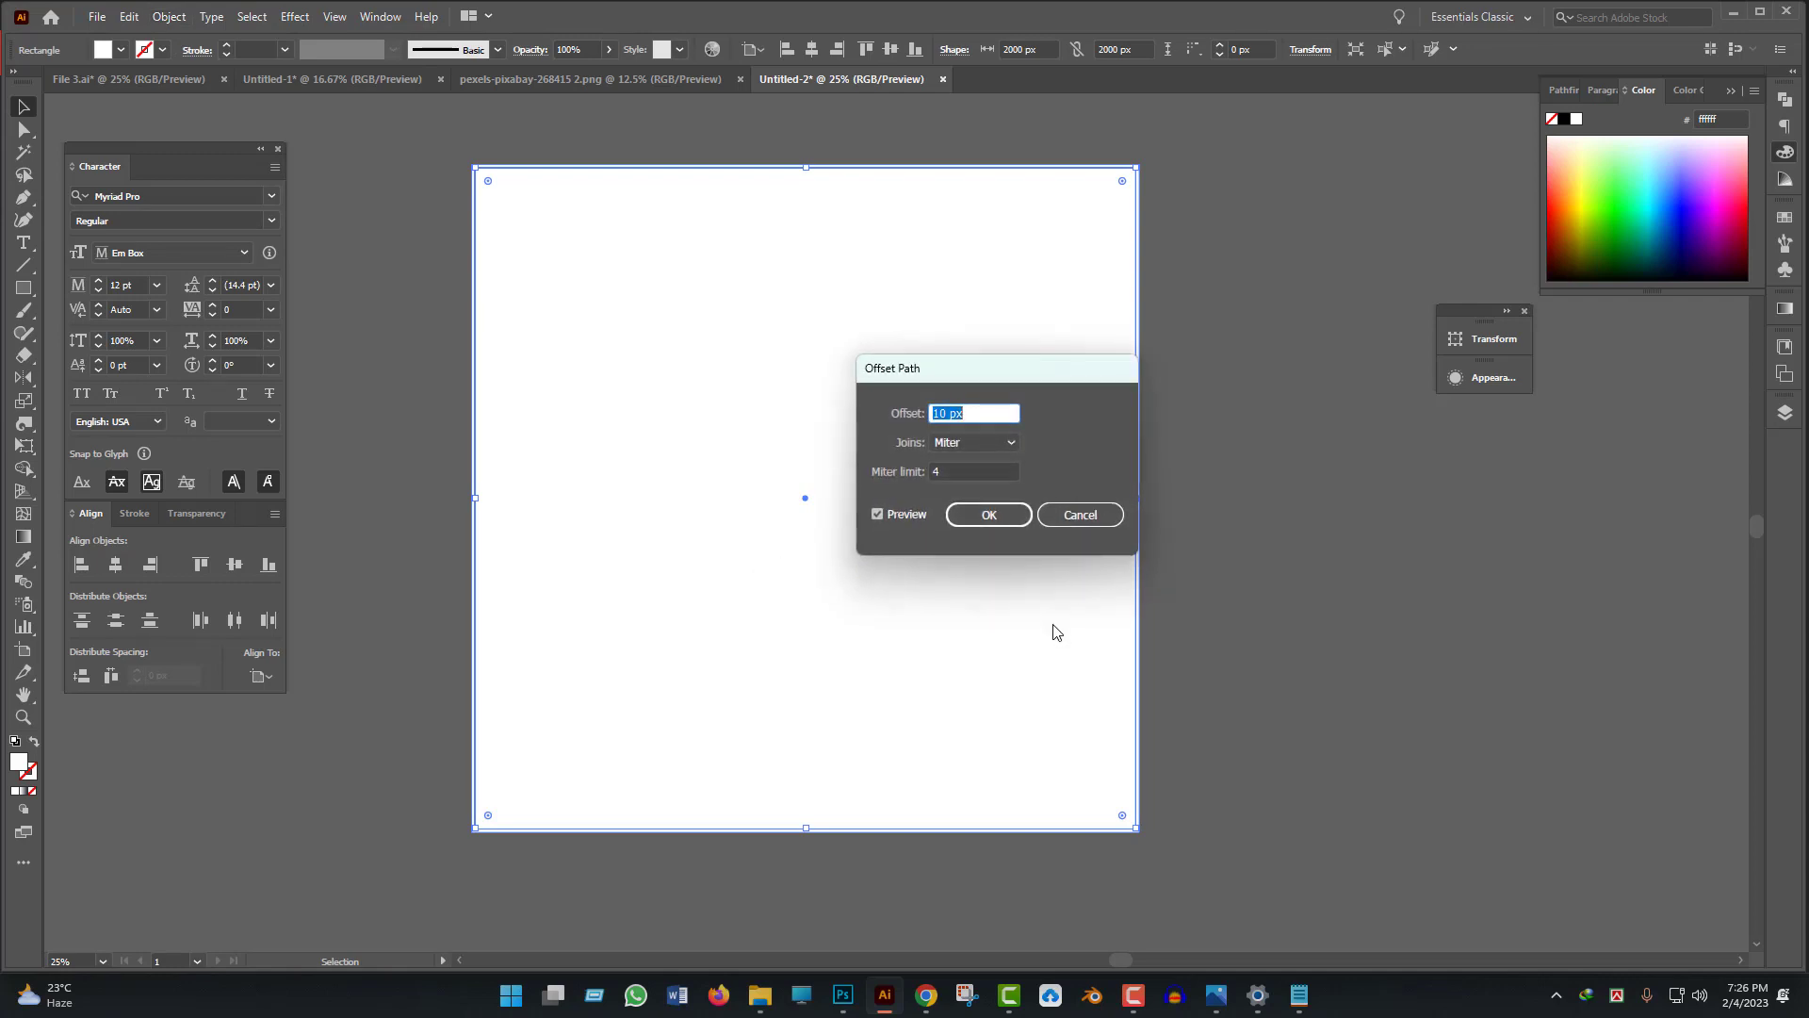
text(-60)
click(884, 517)
click(886, 515)
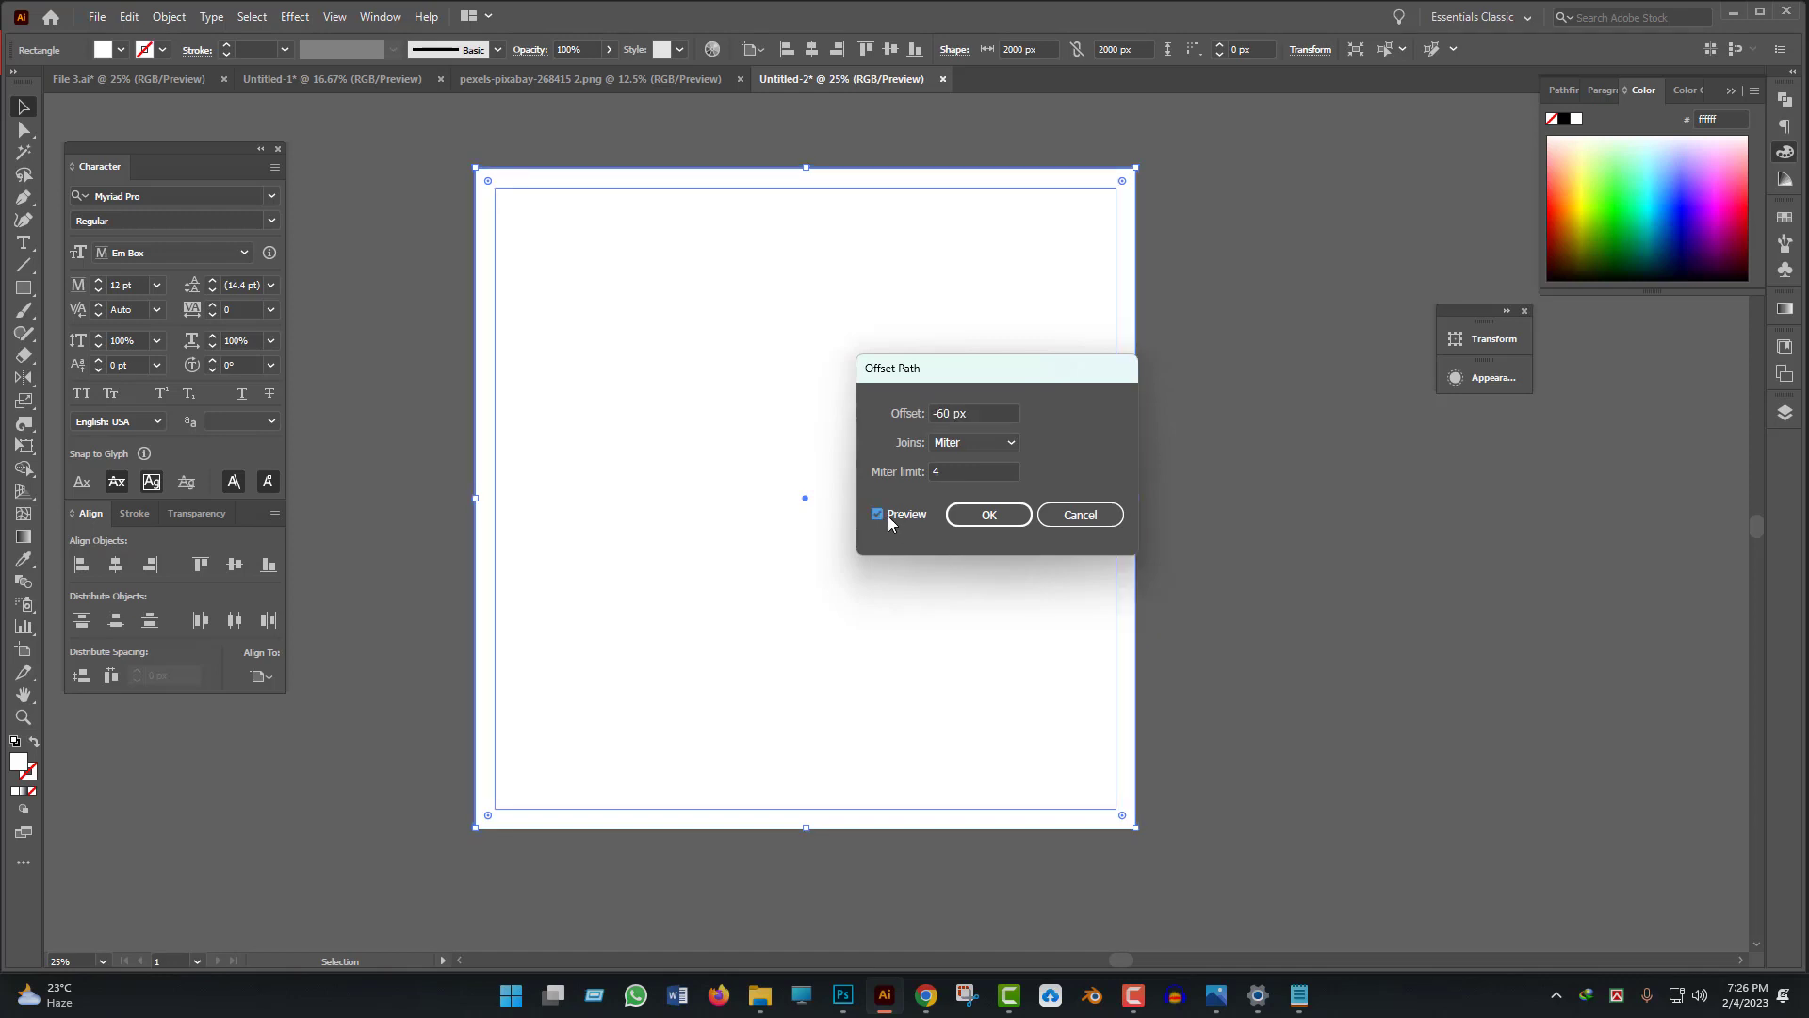
click(980, 415)
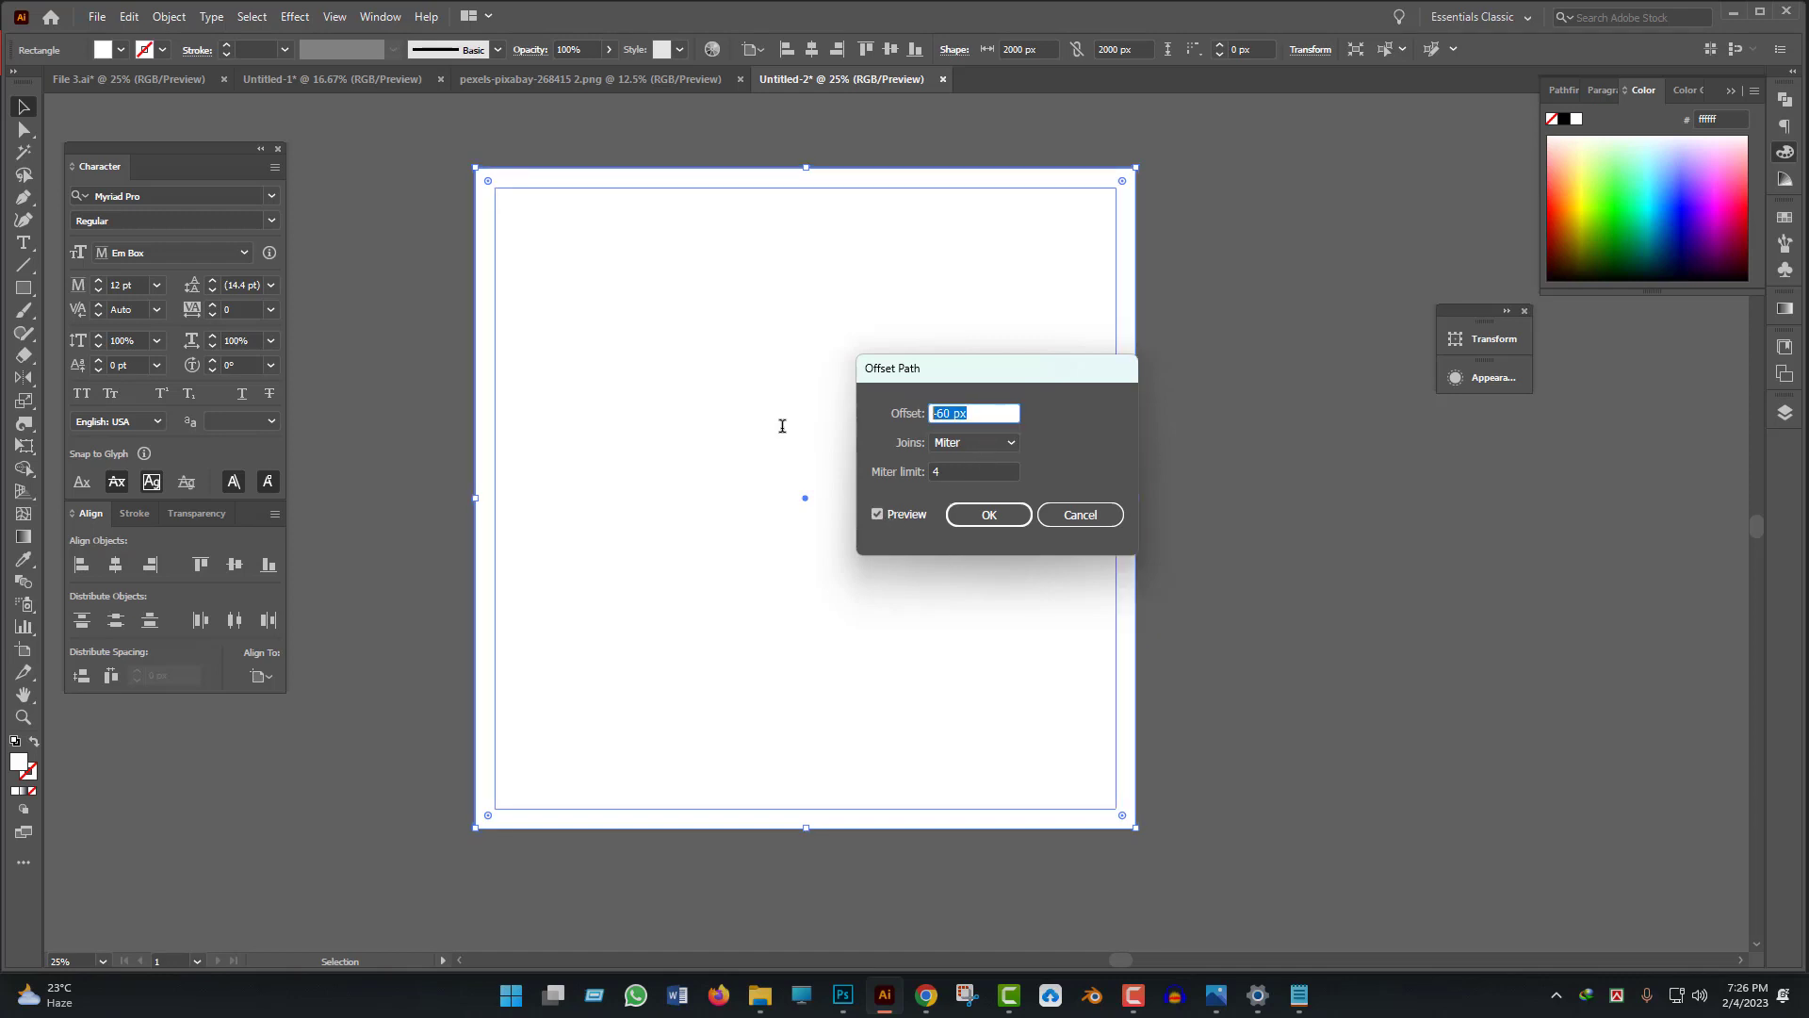
text(-80)
click(885, 517)
click(885, 516)
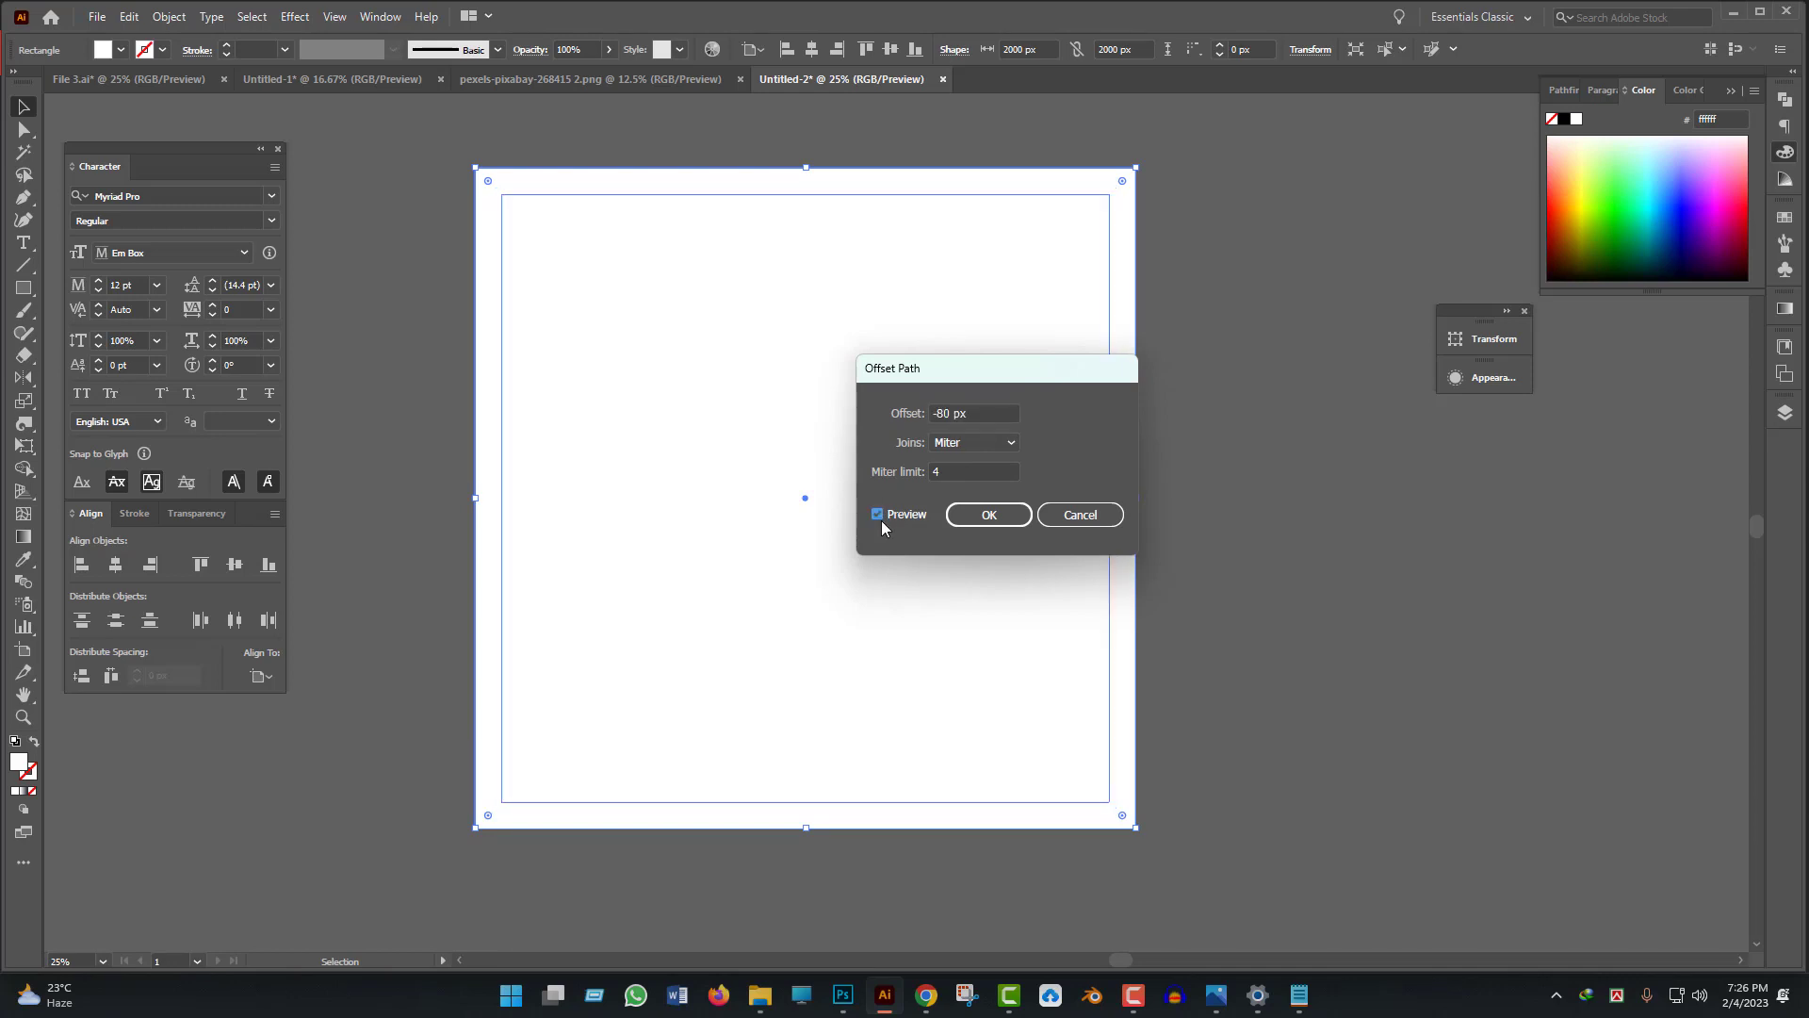
click(985, 520)
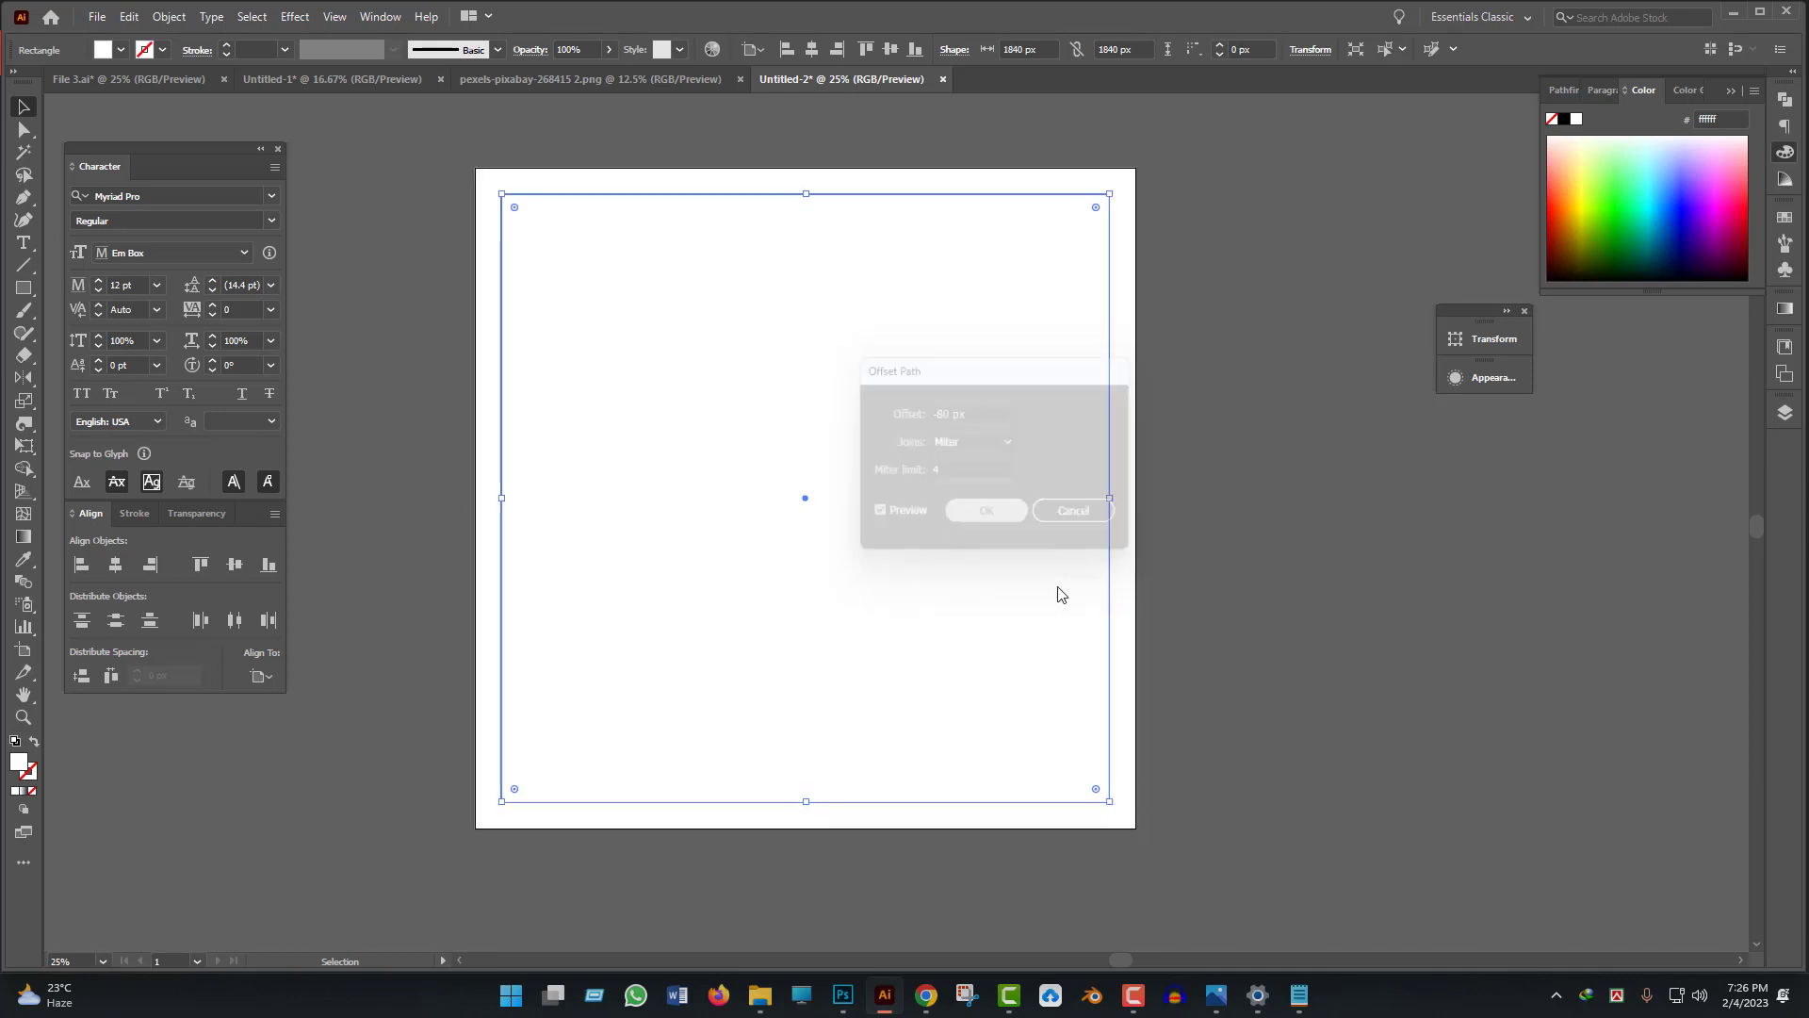
- Convert the inset square into a guide marking the design's margins
click(1282, 602)
click(924, 555)
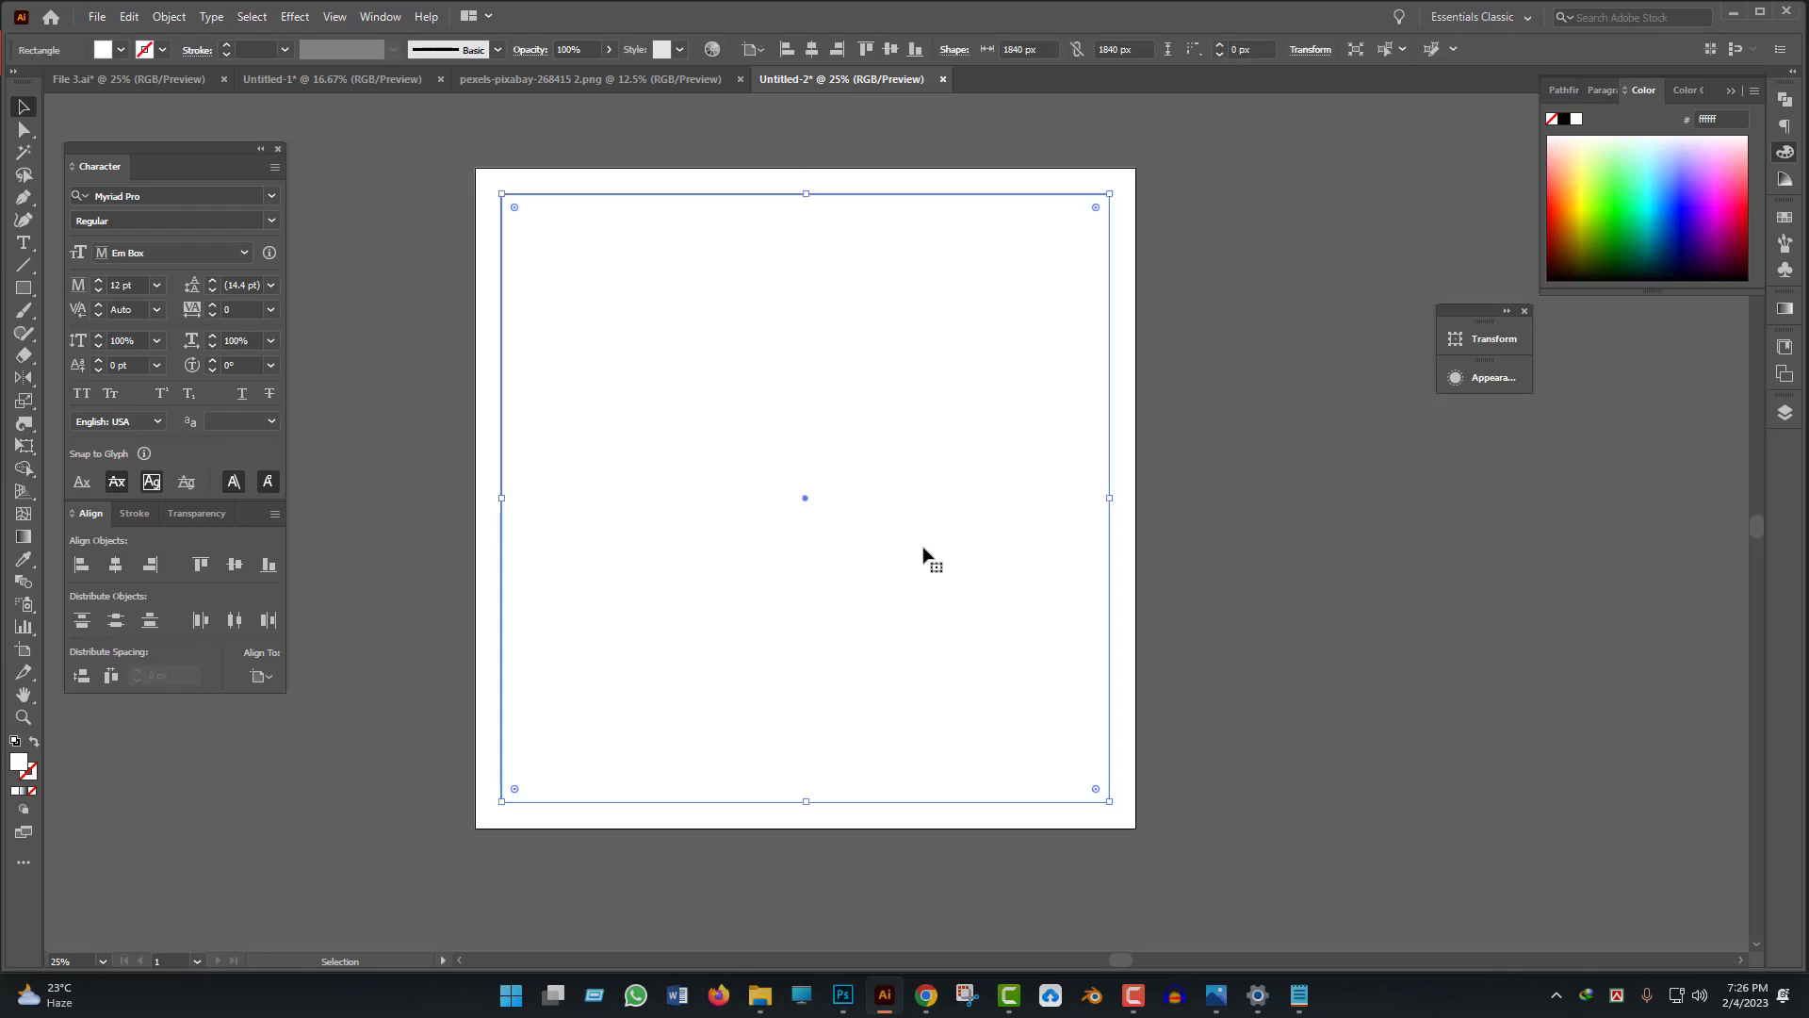
right_click(796, 406)
click(894, 704)
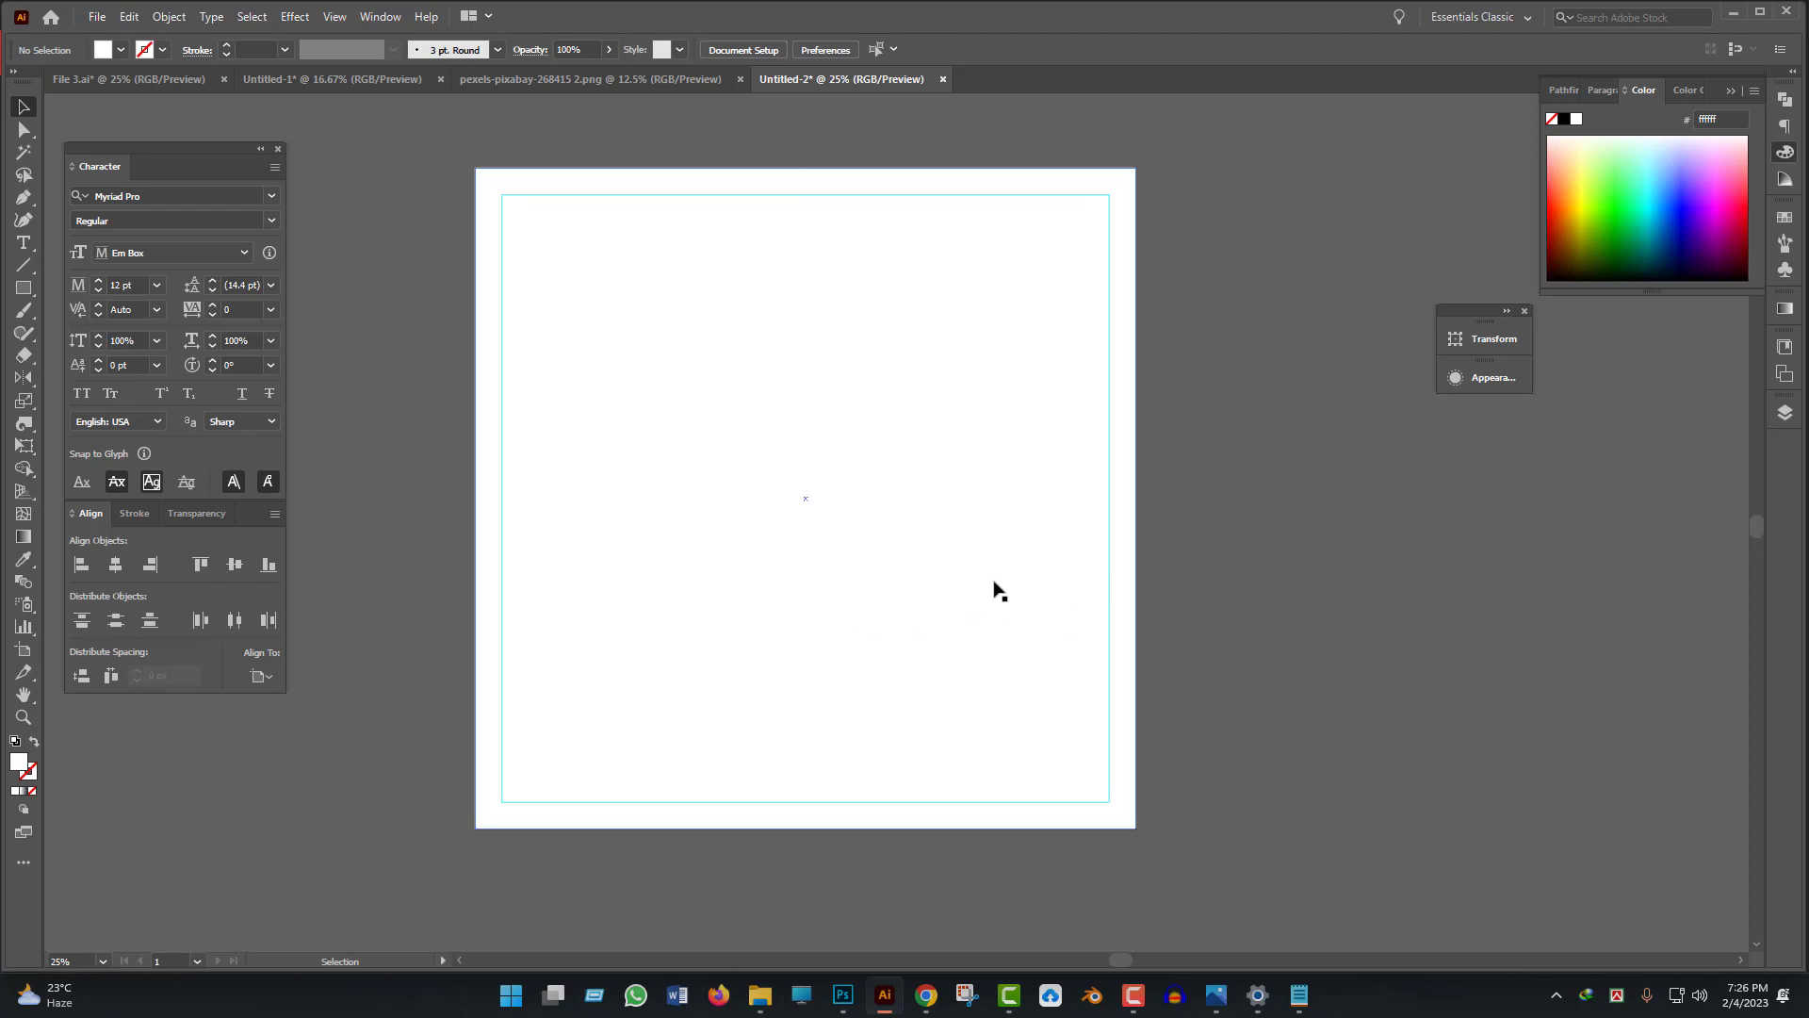
- Bring all the watch ad text, the phone icon and the grey texture from the Untitled-1 document into Untitled-2
click(369, 80)
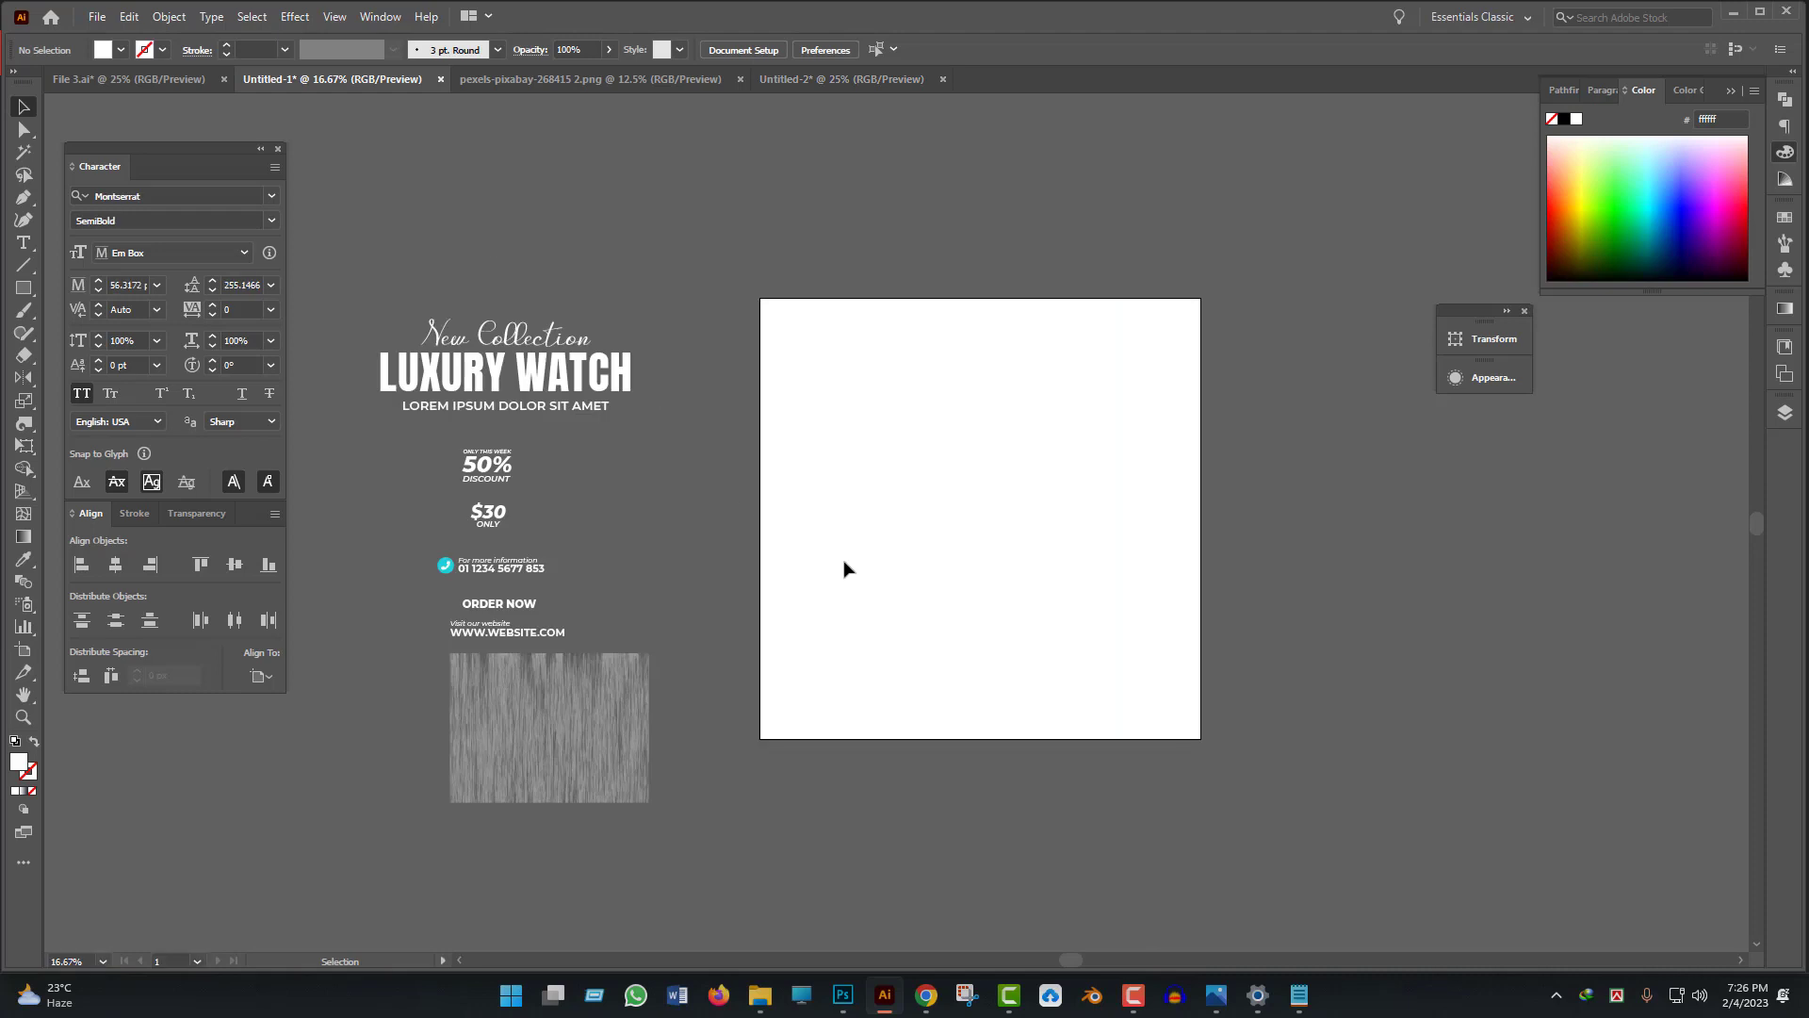
drag(813, 627, 908, 592)
scroll(790, 606, down, 1)
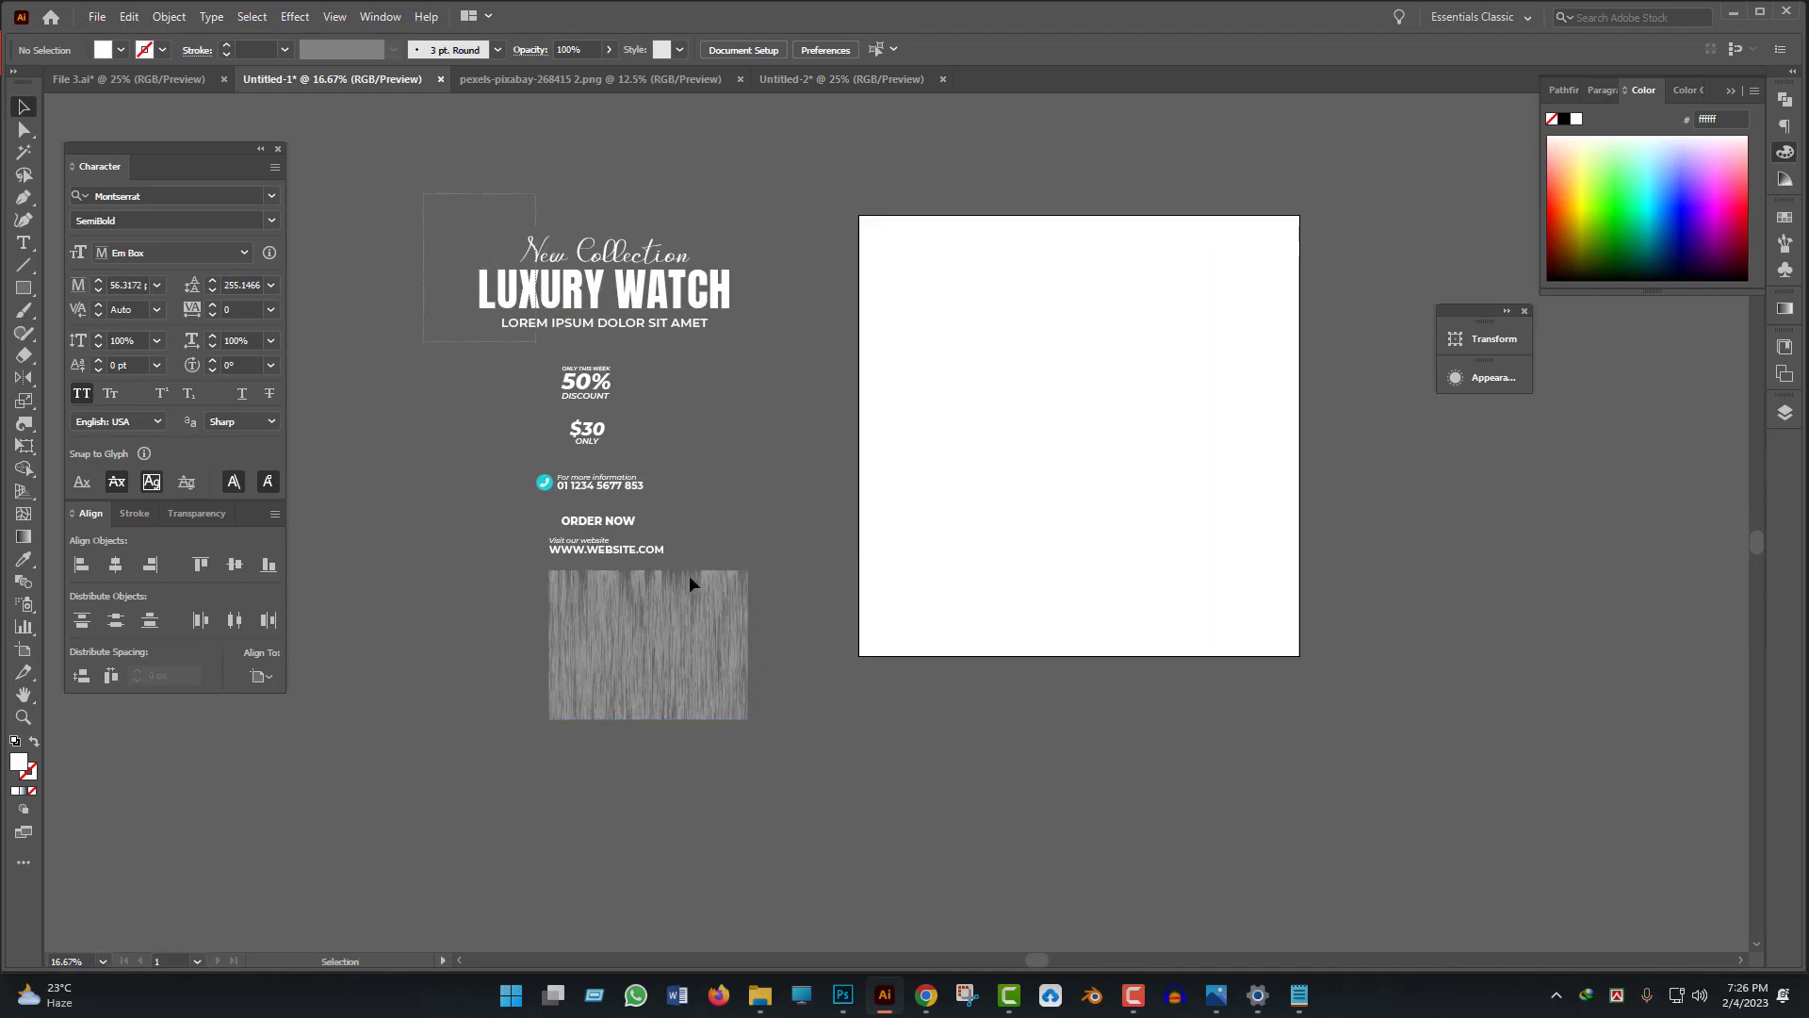
key(ctrl+a)
drag(711, 658, 540, 564)
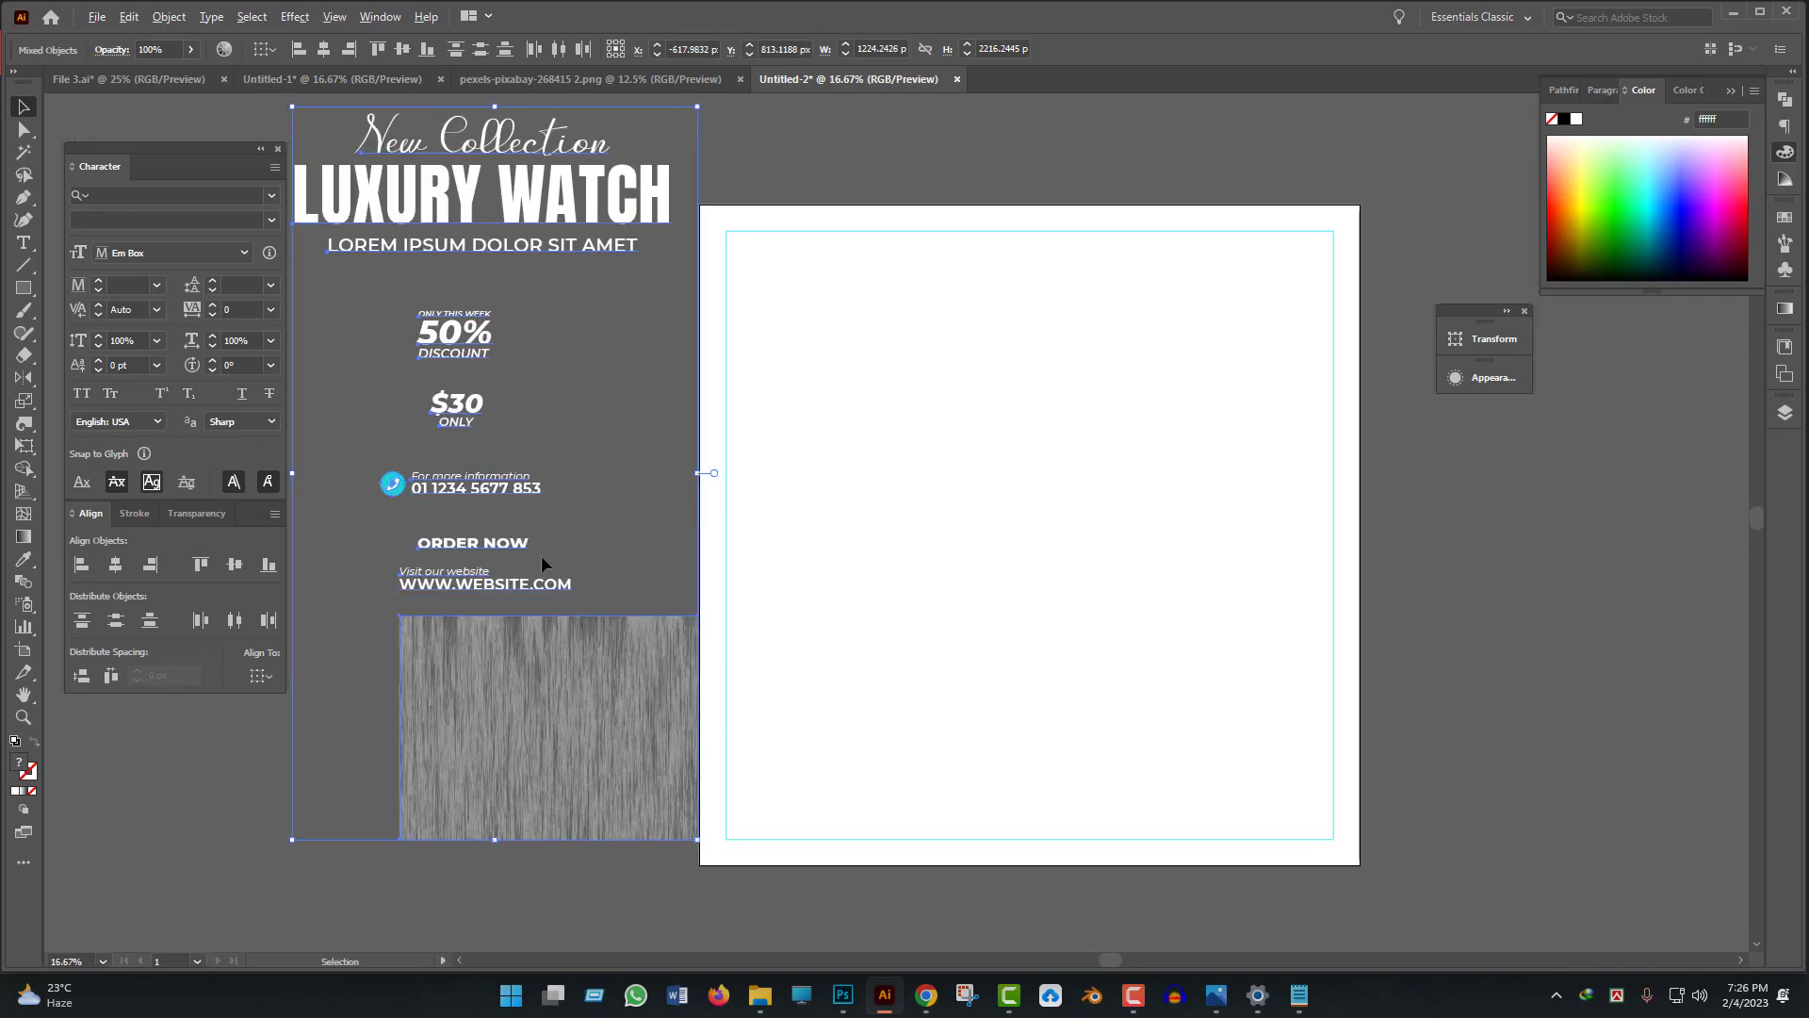
- Scale down the imported text and texture and place them beside the artboard, clear of its edge
scroll(541, 556, down, 1)
drag(510, 257, 513, 406)
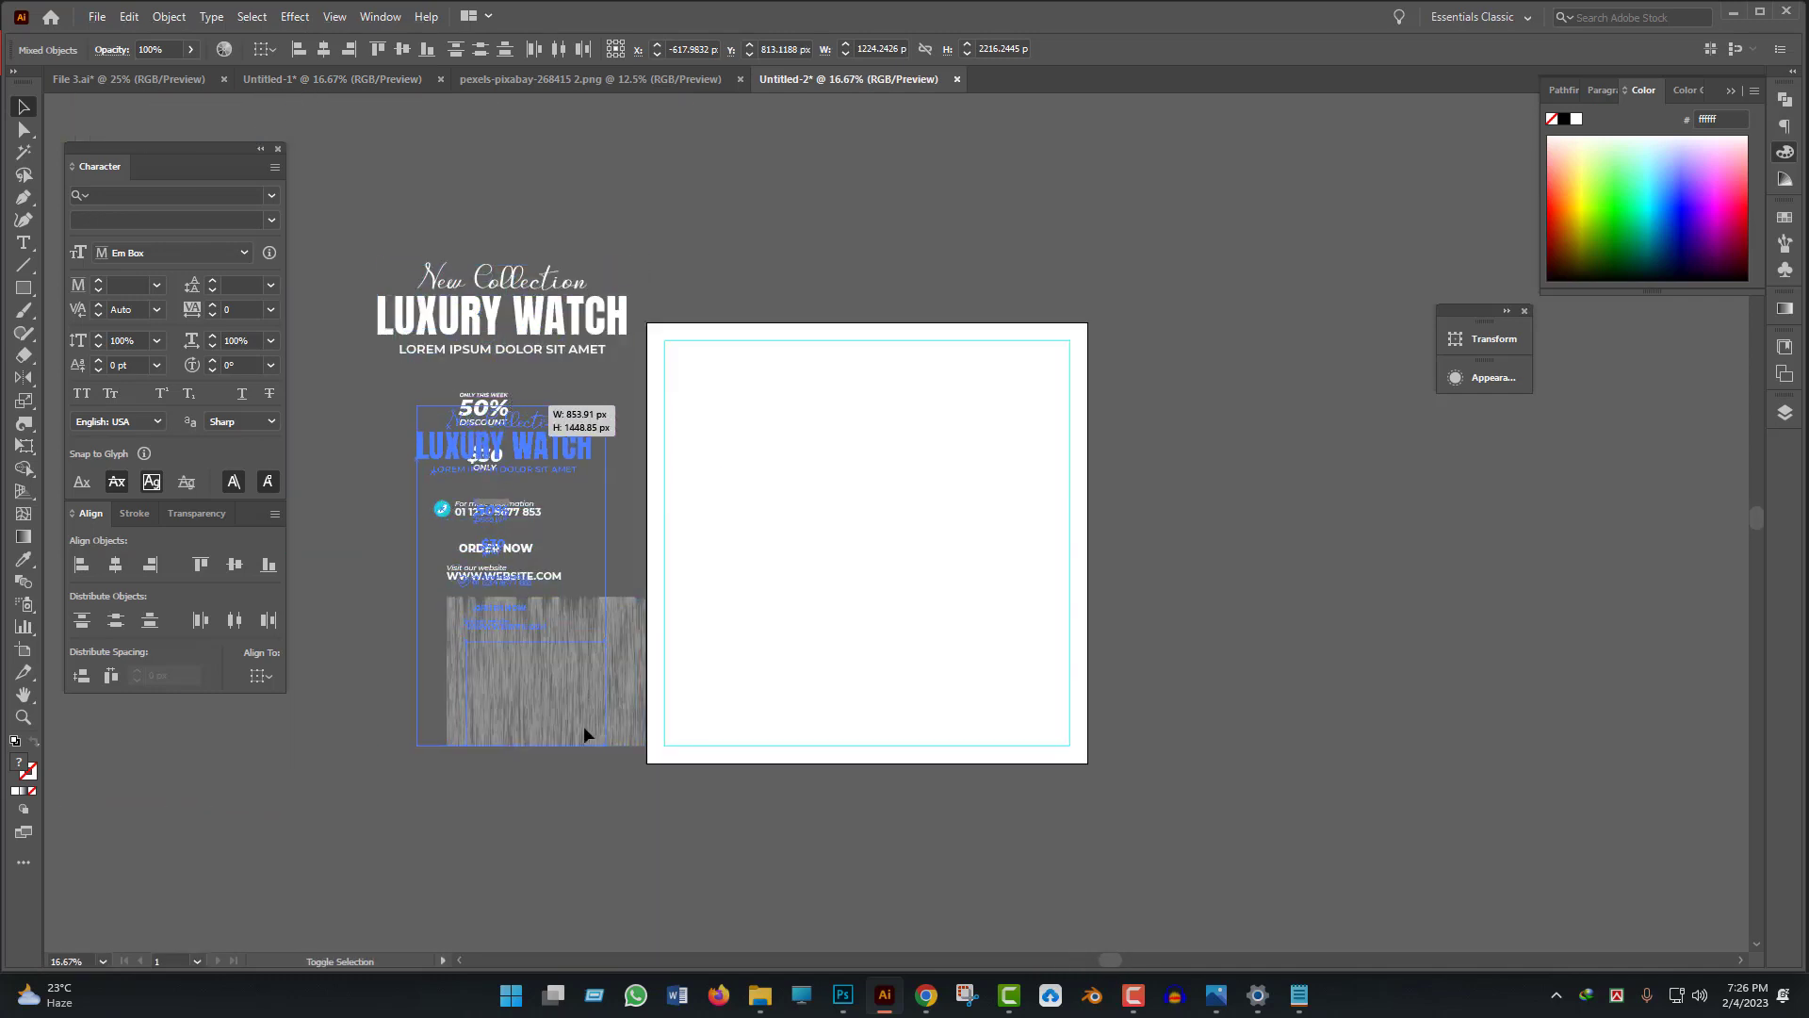
drag(584, 735, 565, 747)
- Bring the three teal color sample rectangles from File 3.ai into the Untitled-2 document
click(303, 82)
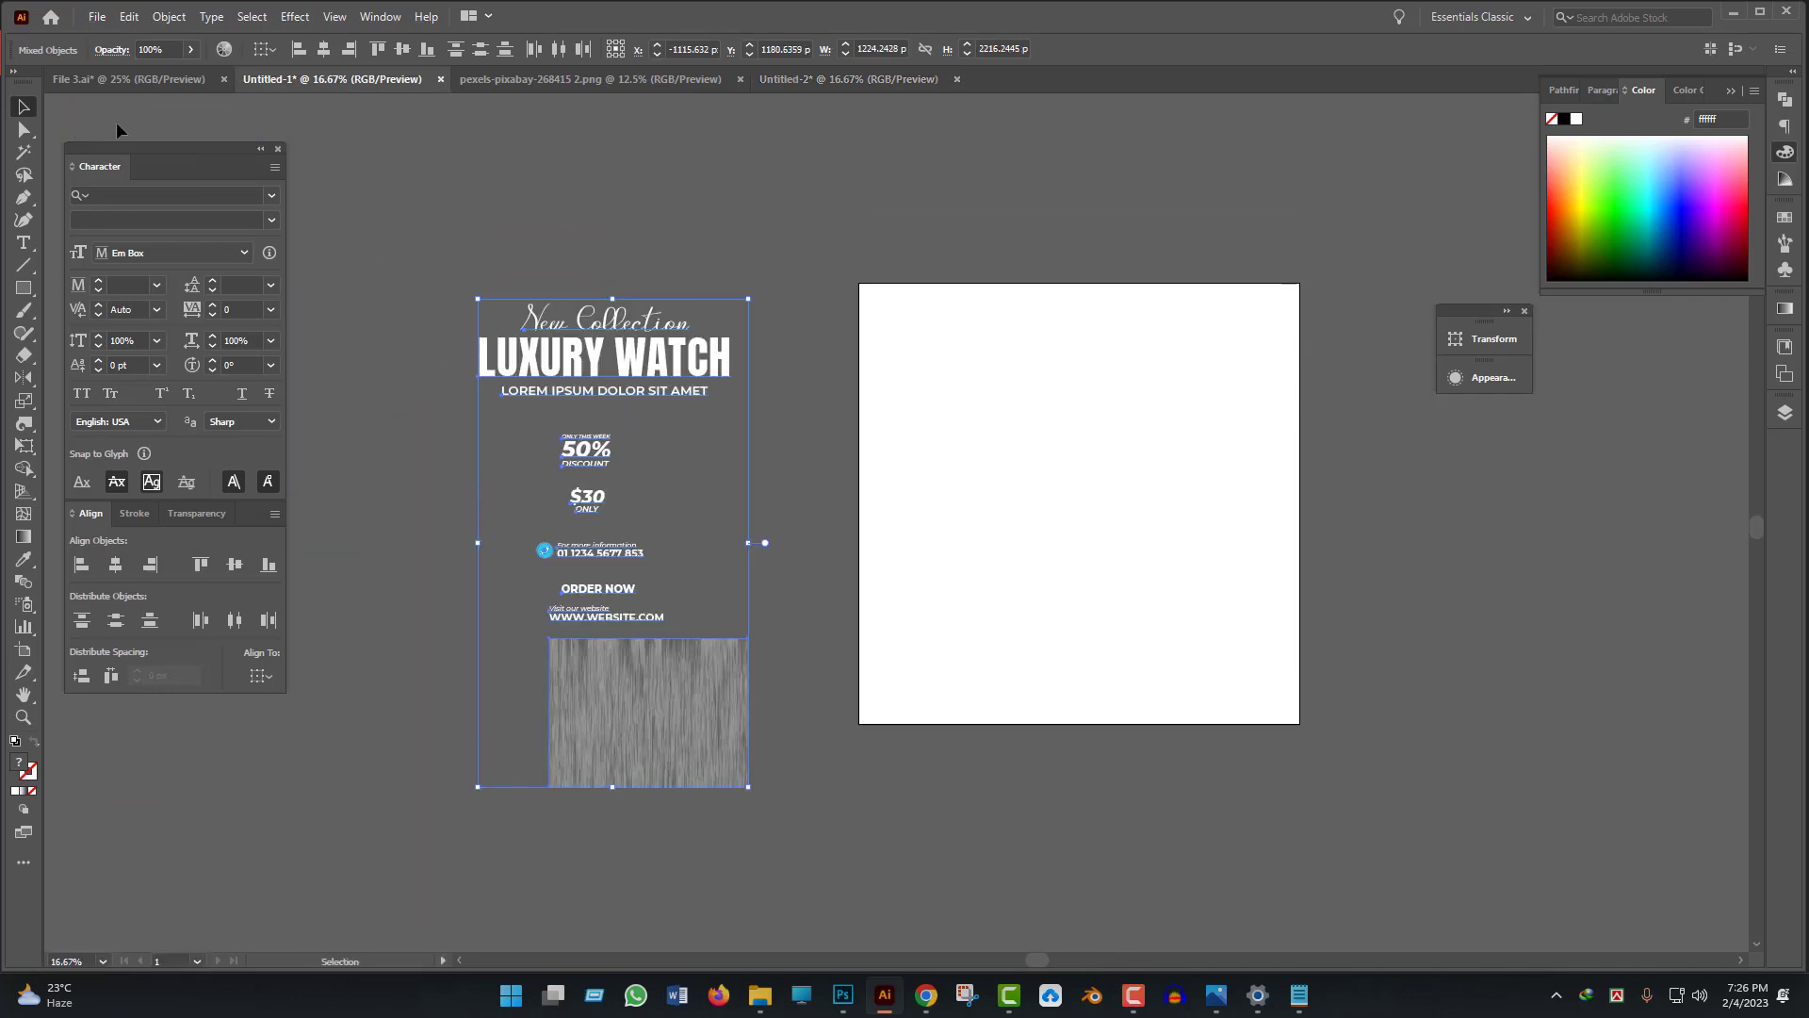
click(129, 79)
scroll(620, 411, up, 10)
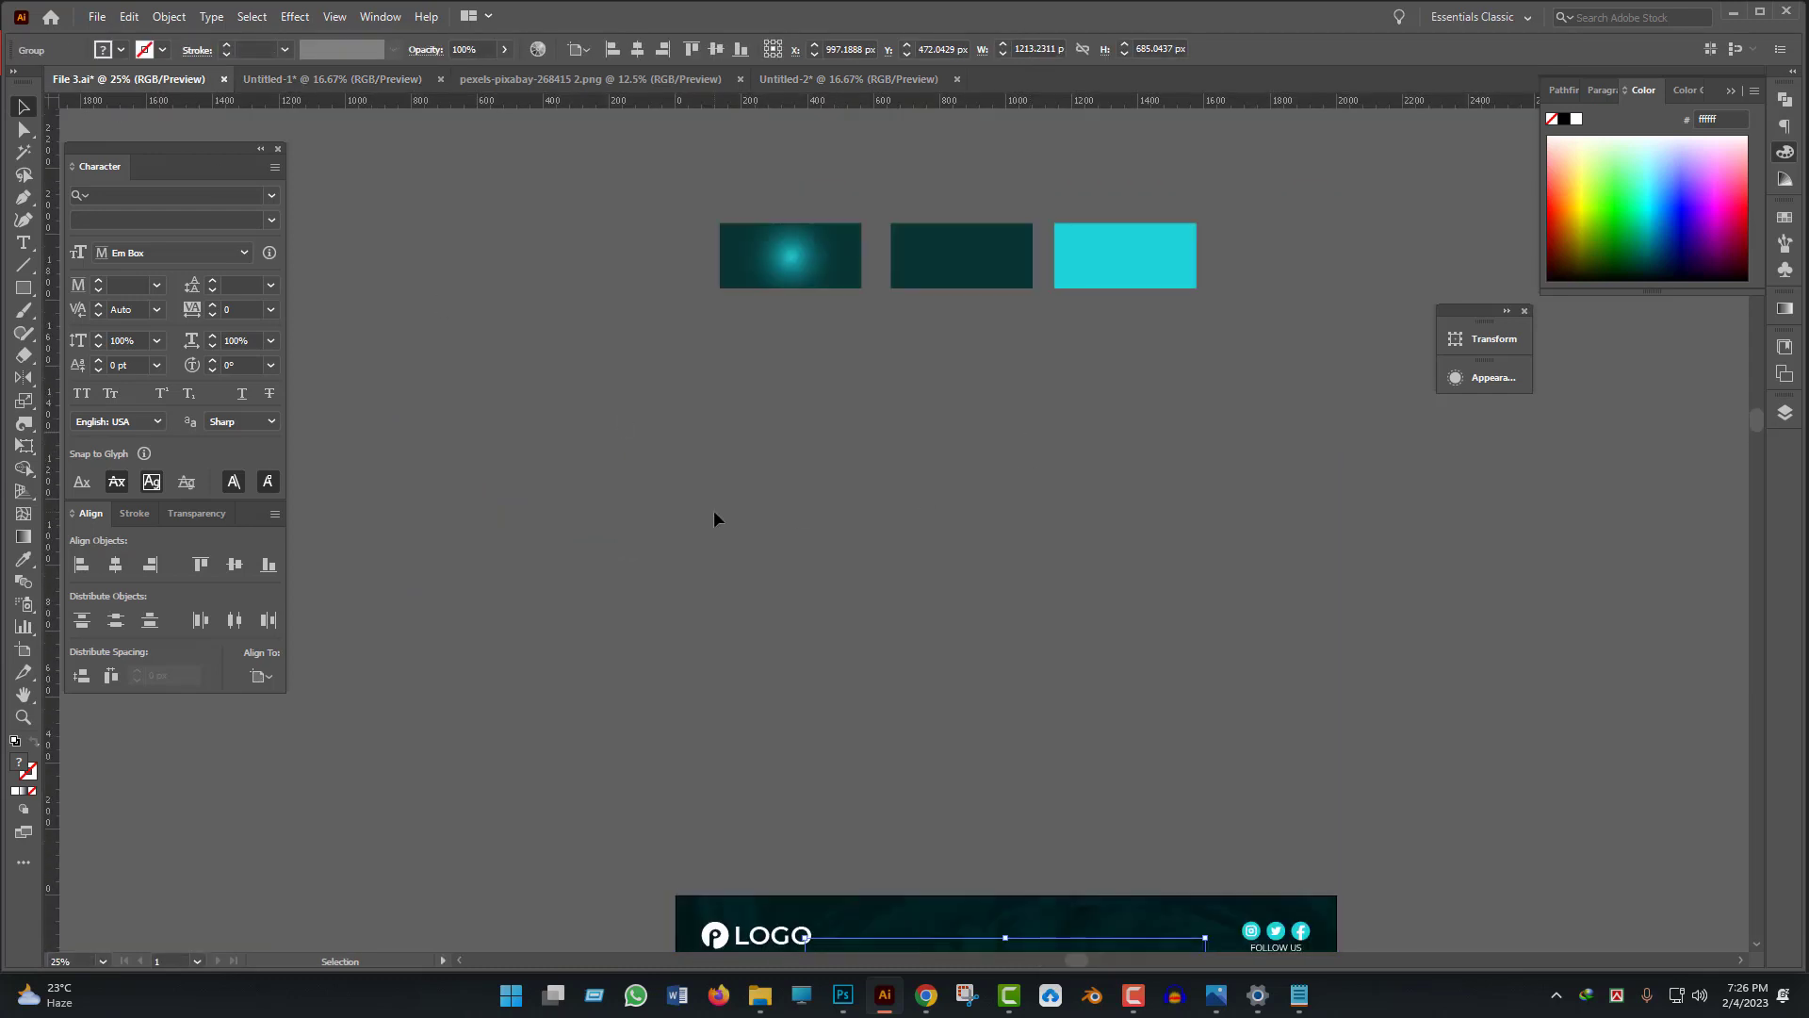
scroll(714, 514, down, 1)
scroll(1066, 388, up, 5)
drag(659, 404, 933, 300)
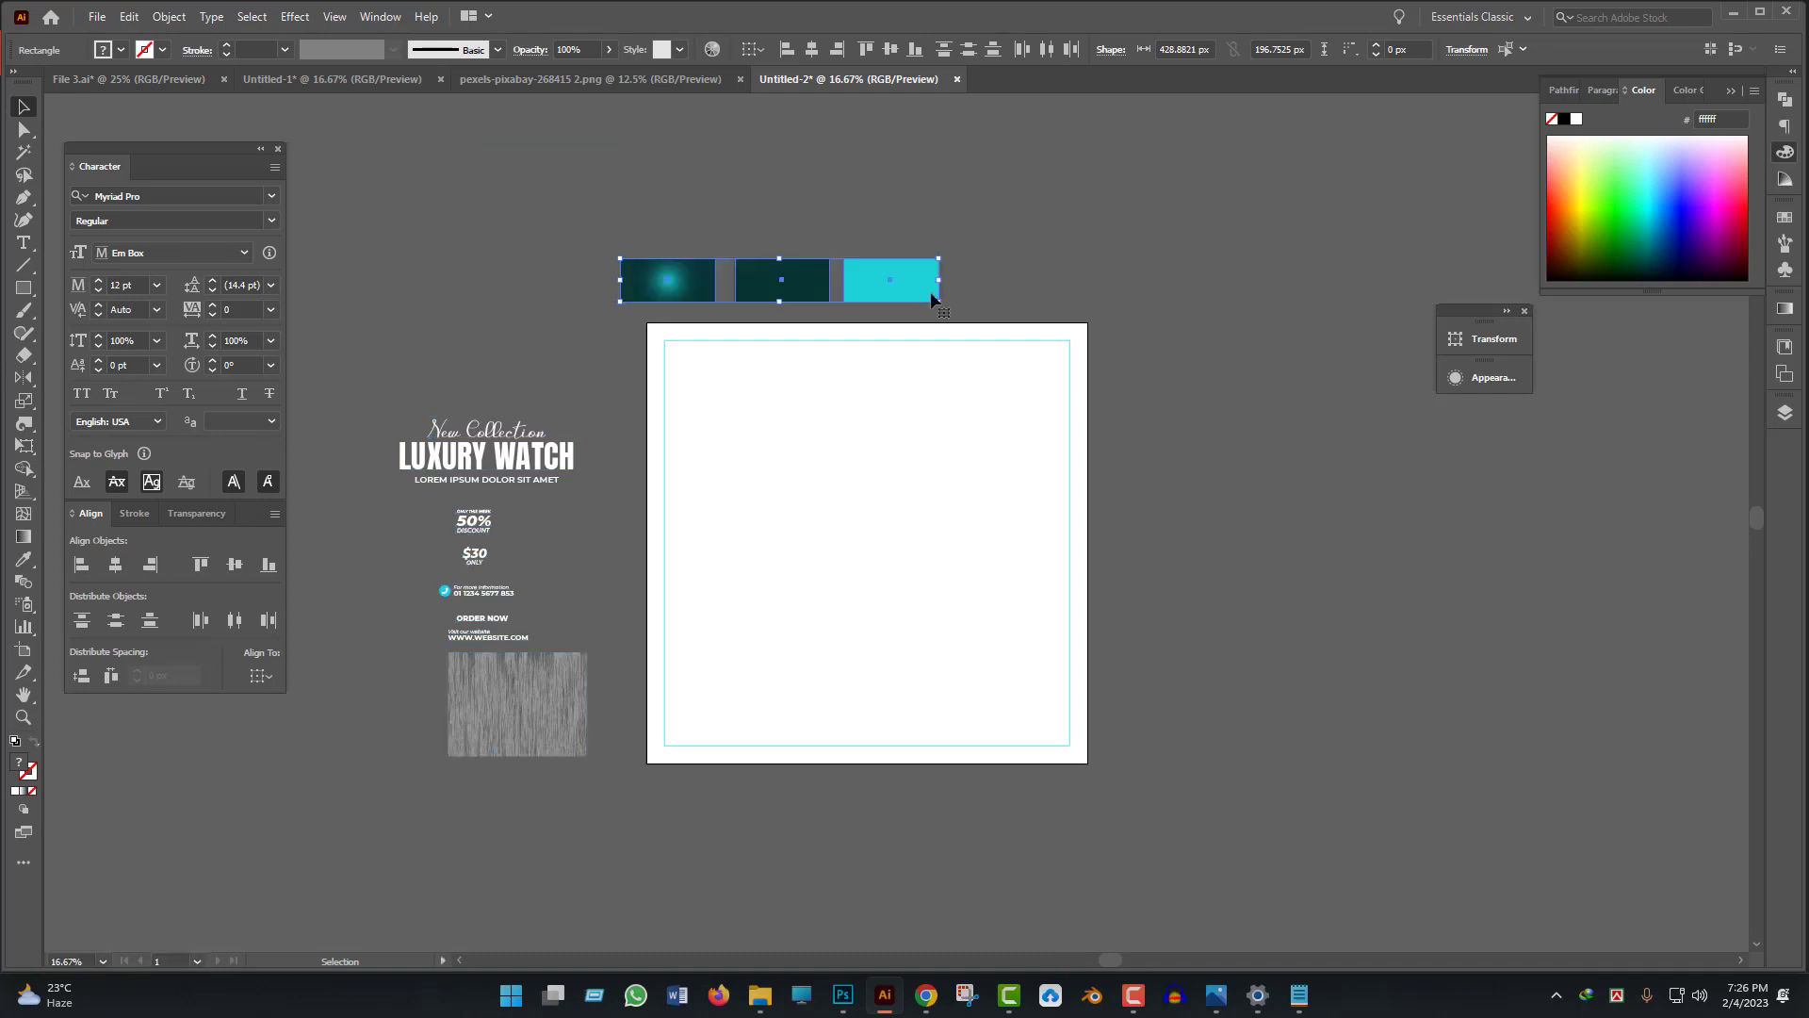
- Position the three color sample rectangles in a row just above the artboard, clear of its upper edge
scroll(843, 375, up, 7)
scroll(840, 376, up, 2)
drag(804, 460, 876, 304)
drag(790, 353, 968, 340)
drag(875, 234, 1297, 346)
click(974, 273)
drag(1121, 326, 1132, 330)
scroll(1010, 306, down, 1)
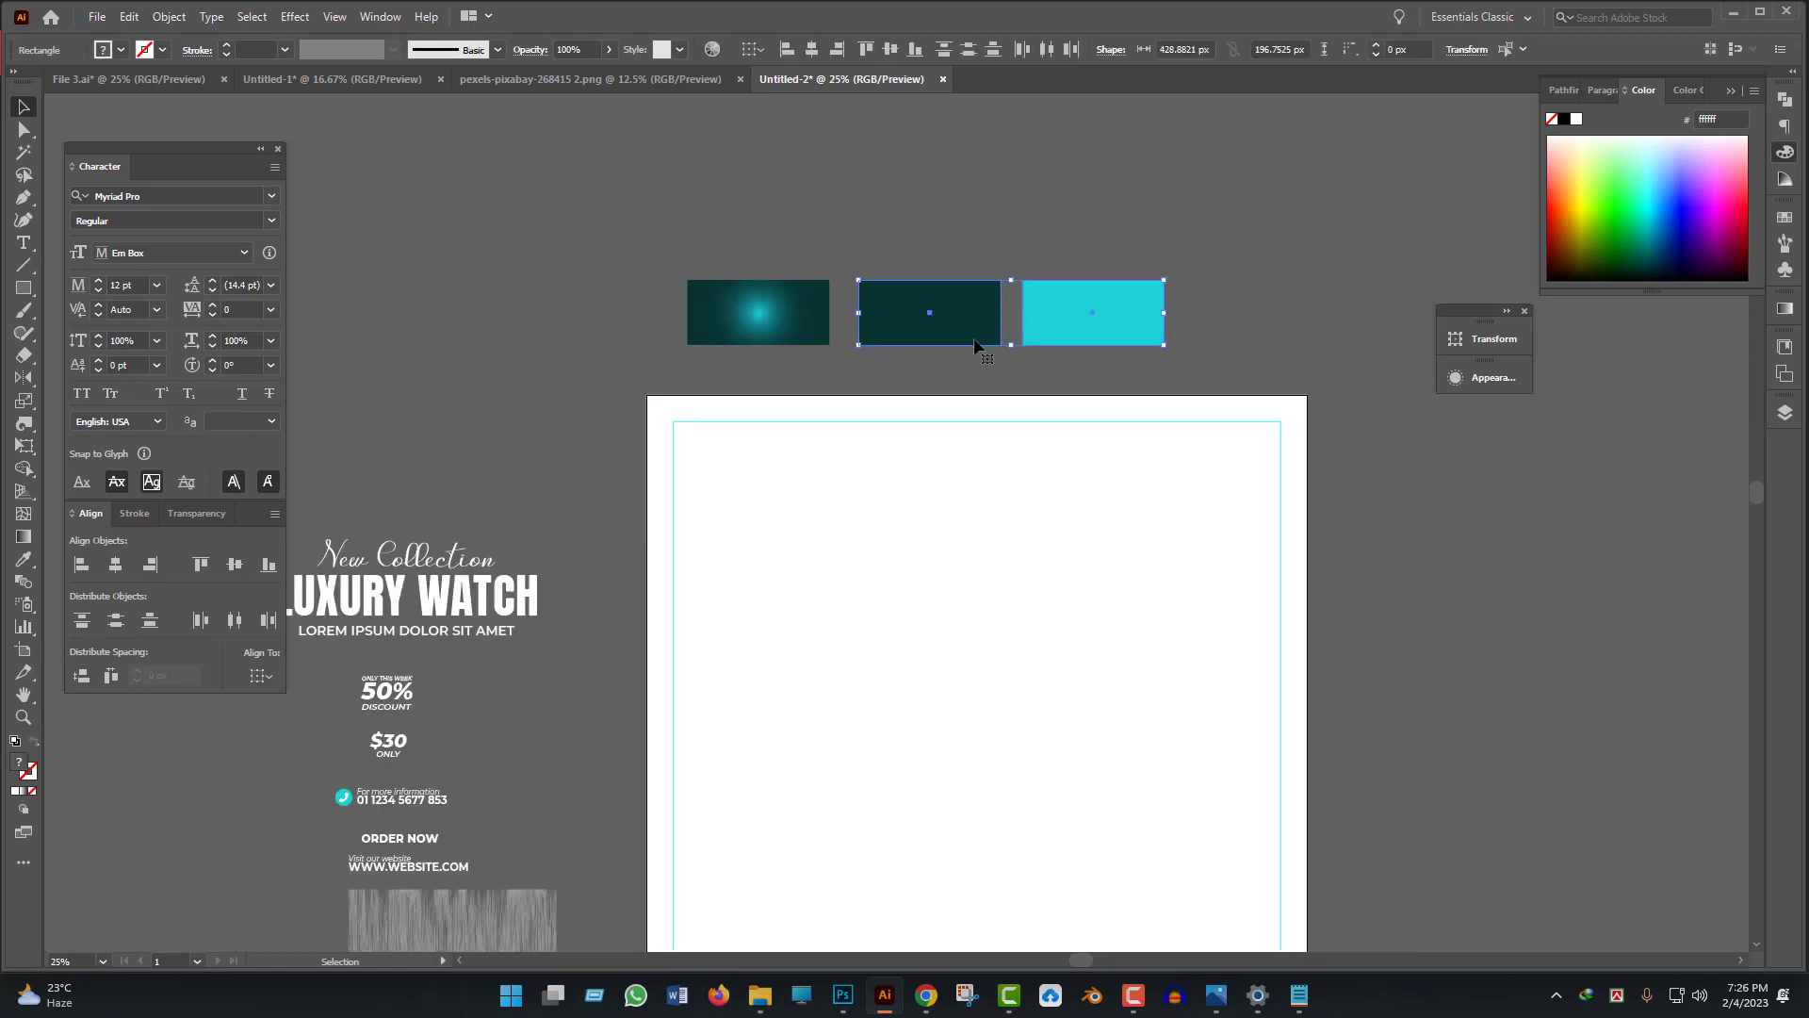
drag(794, 387, 839, 293)
click(804, 230)
scroll(693, 304, down, 1)
drag(716, 408, 696, 372)
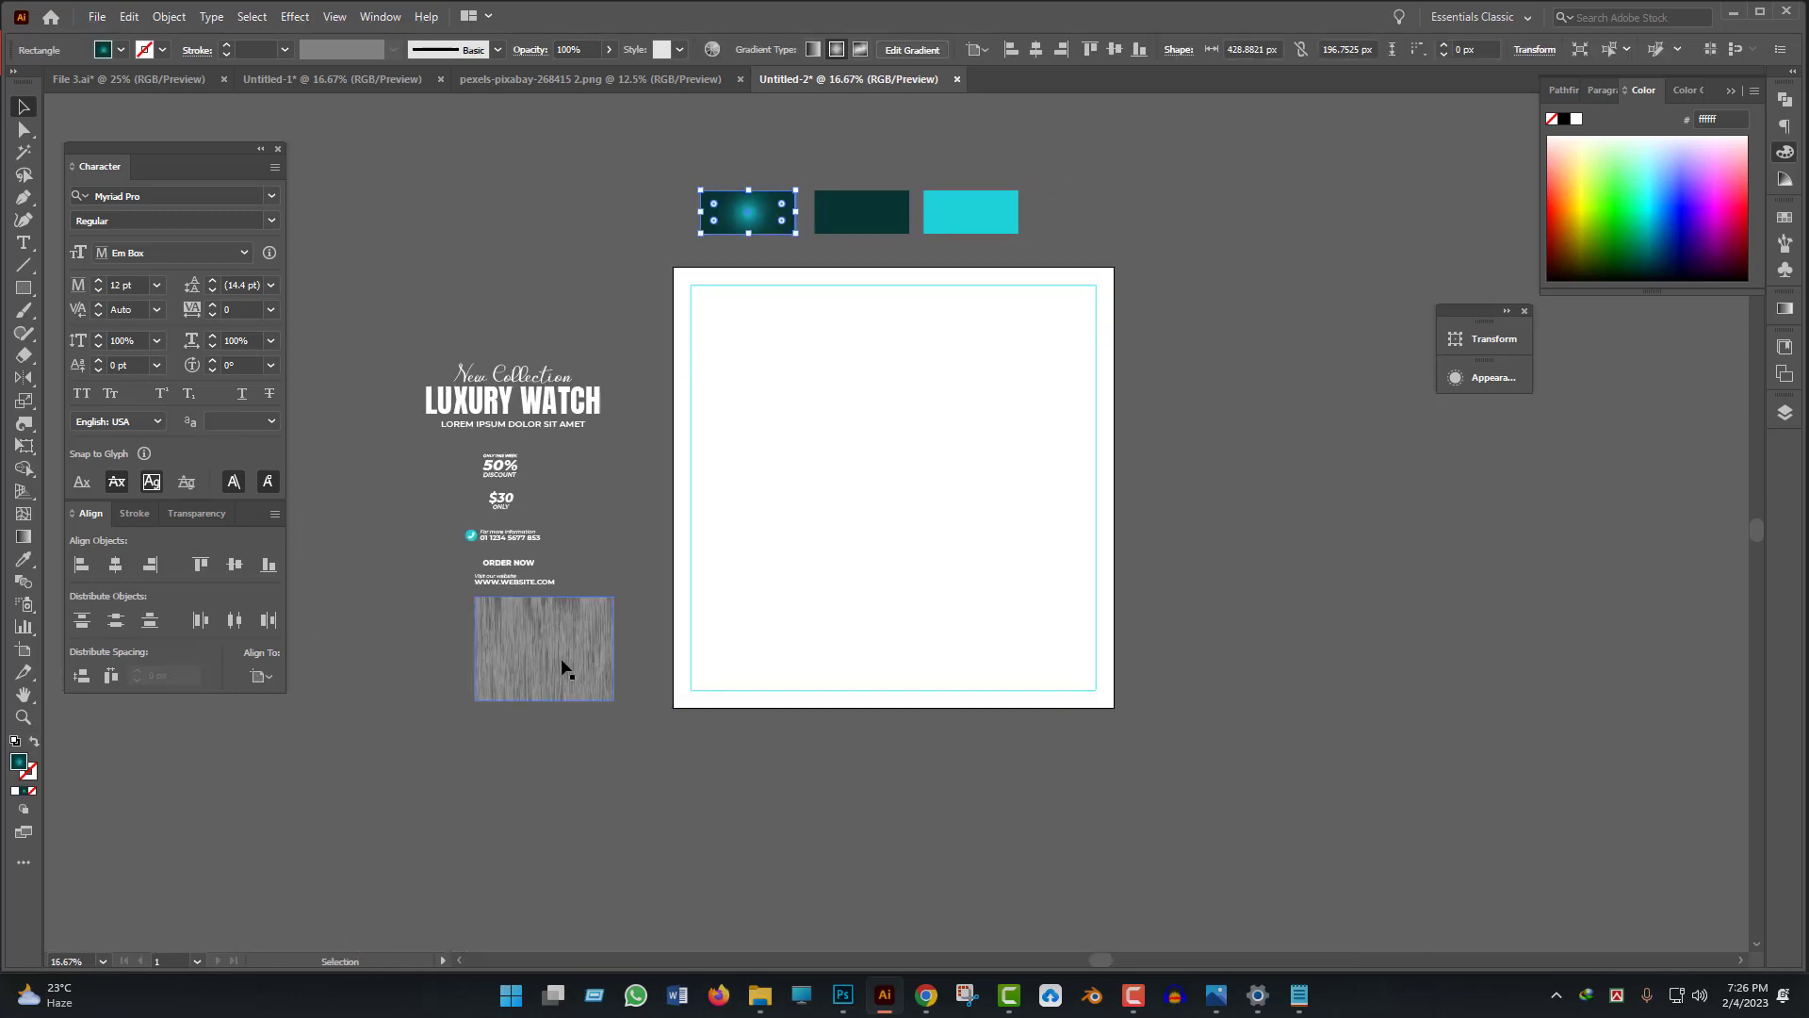
- Apply the radial gradient sample's fill to the 2000 px background square with the Eyedropper
click(1075, 545)
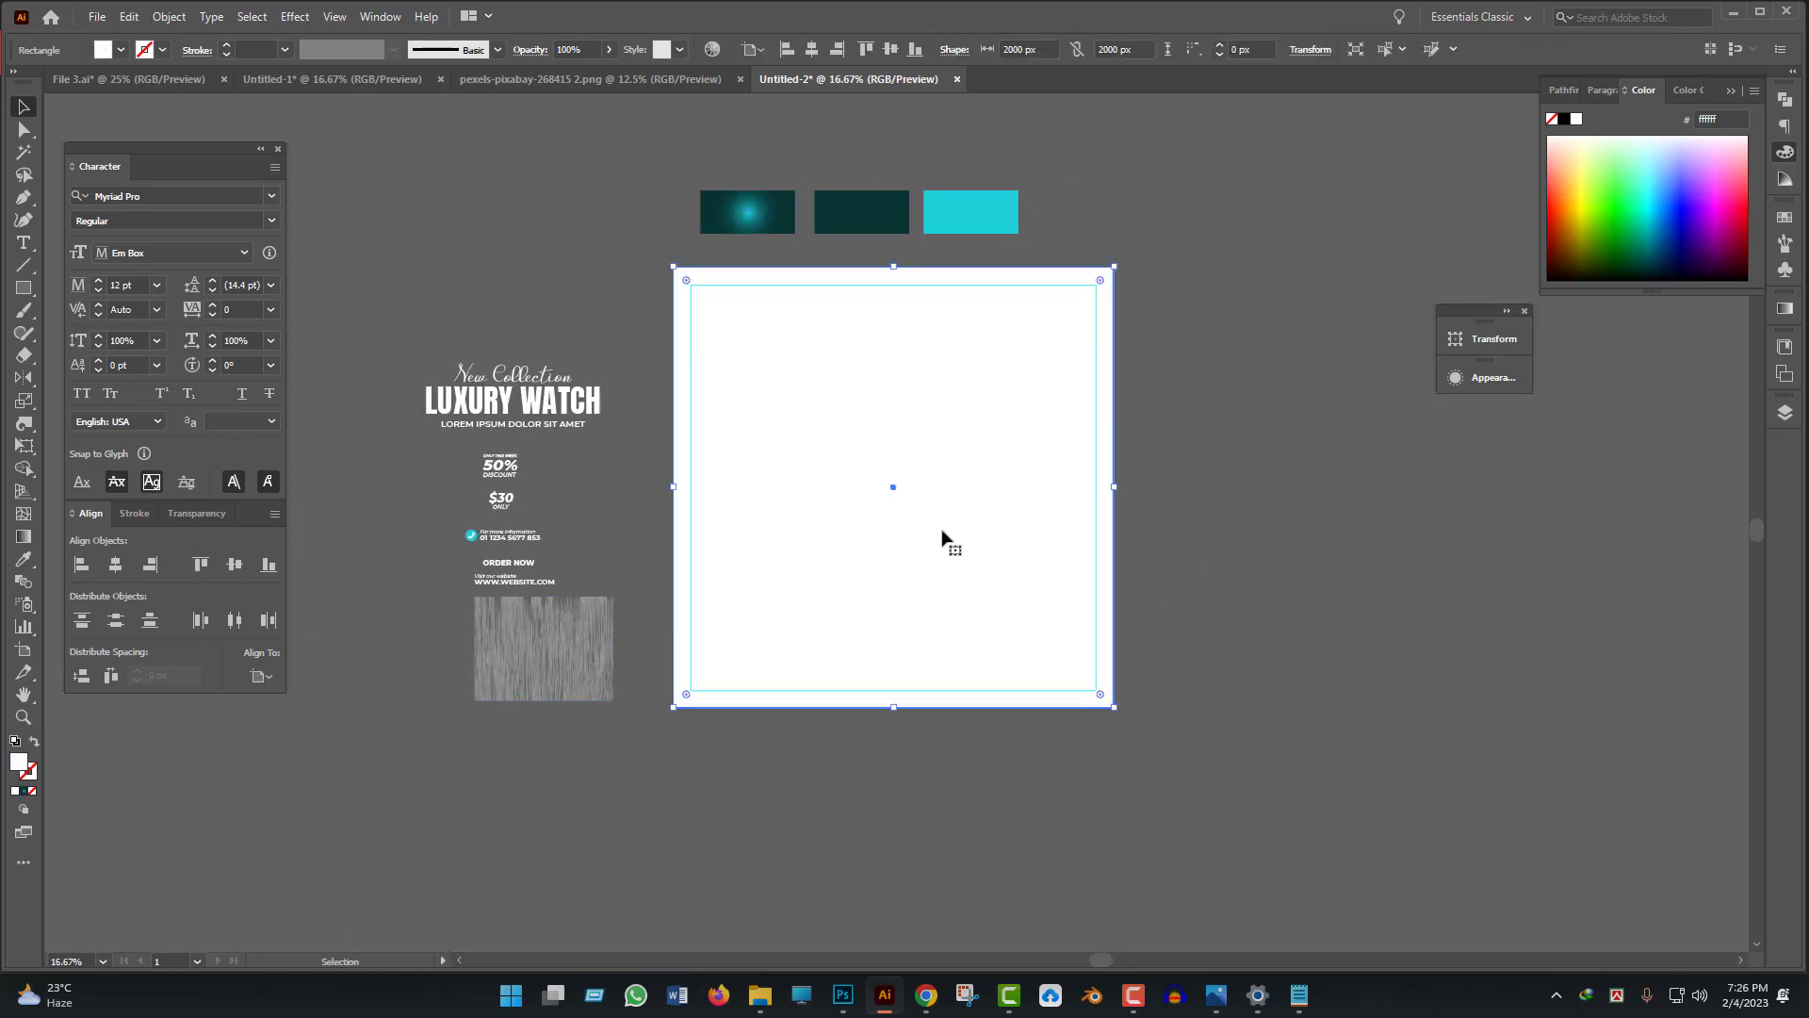
scroll(931, 537, up, 1)
scroll(911, 506, up, 2)
scroll(882, 501, down, 1)
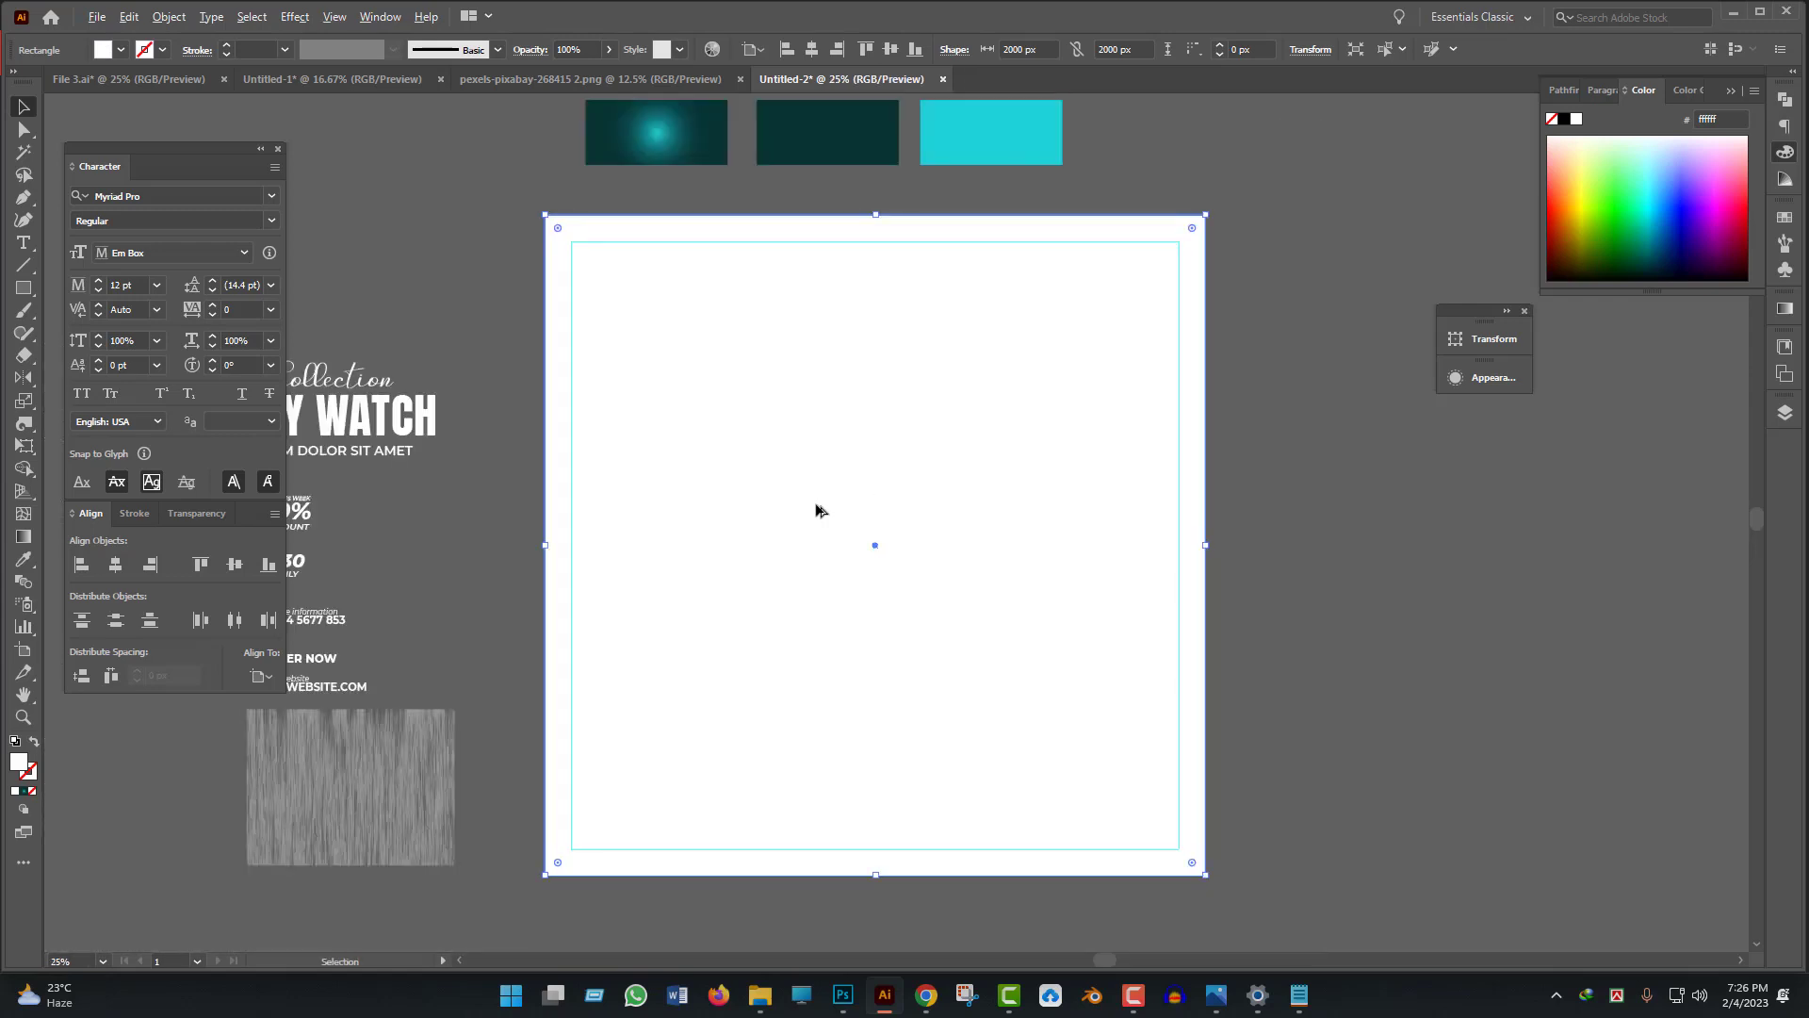
scroll(848, 514, down, 1)
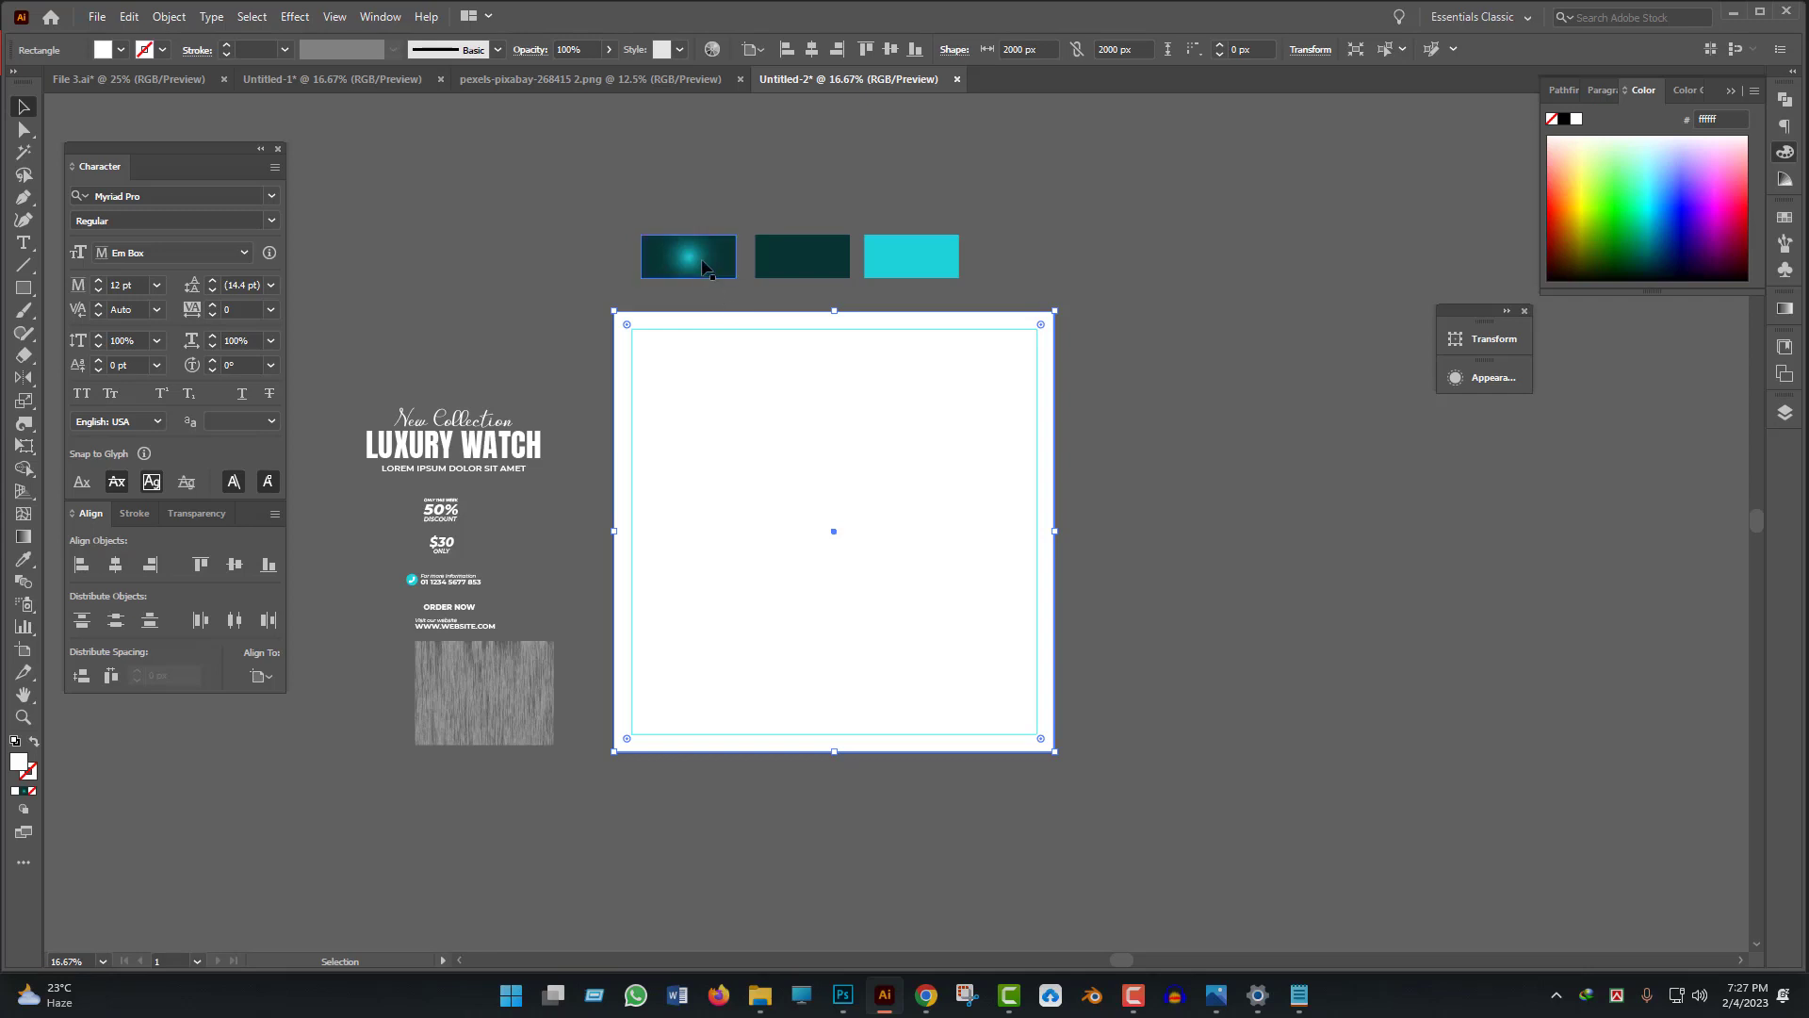
key(i)
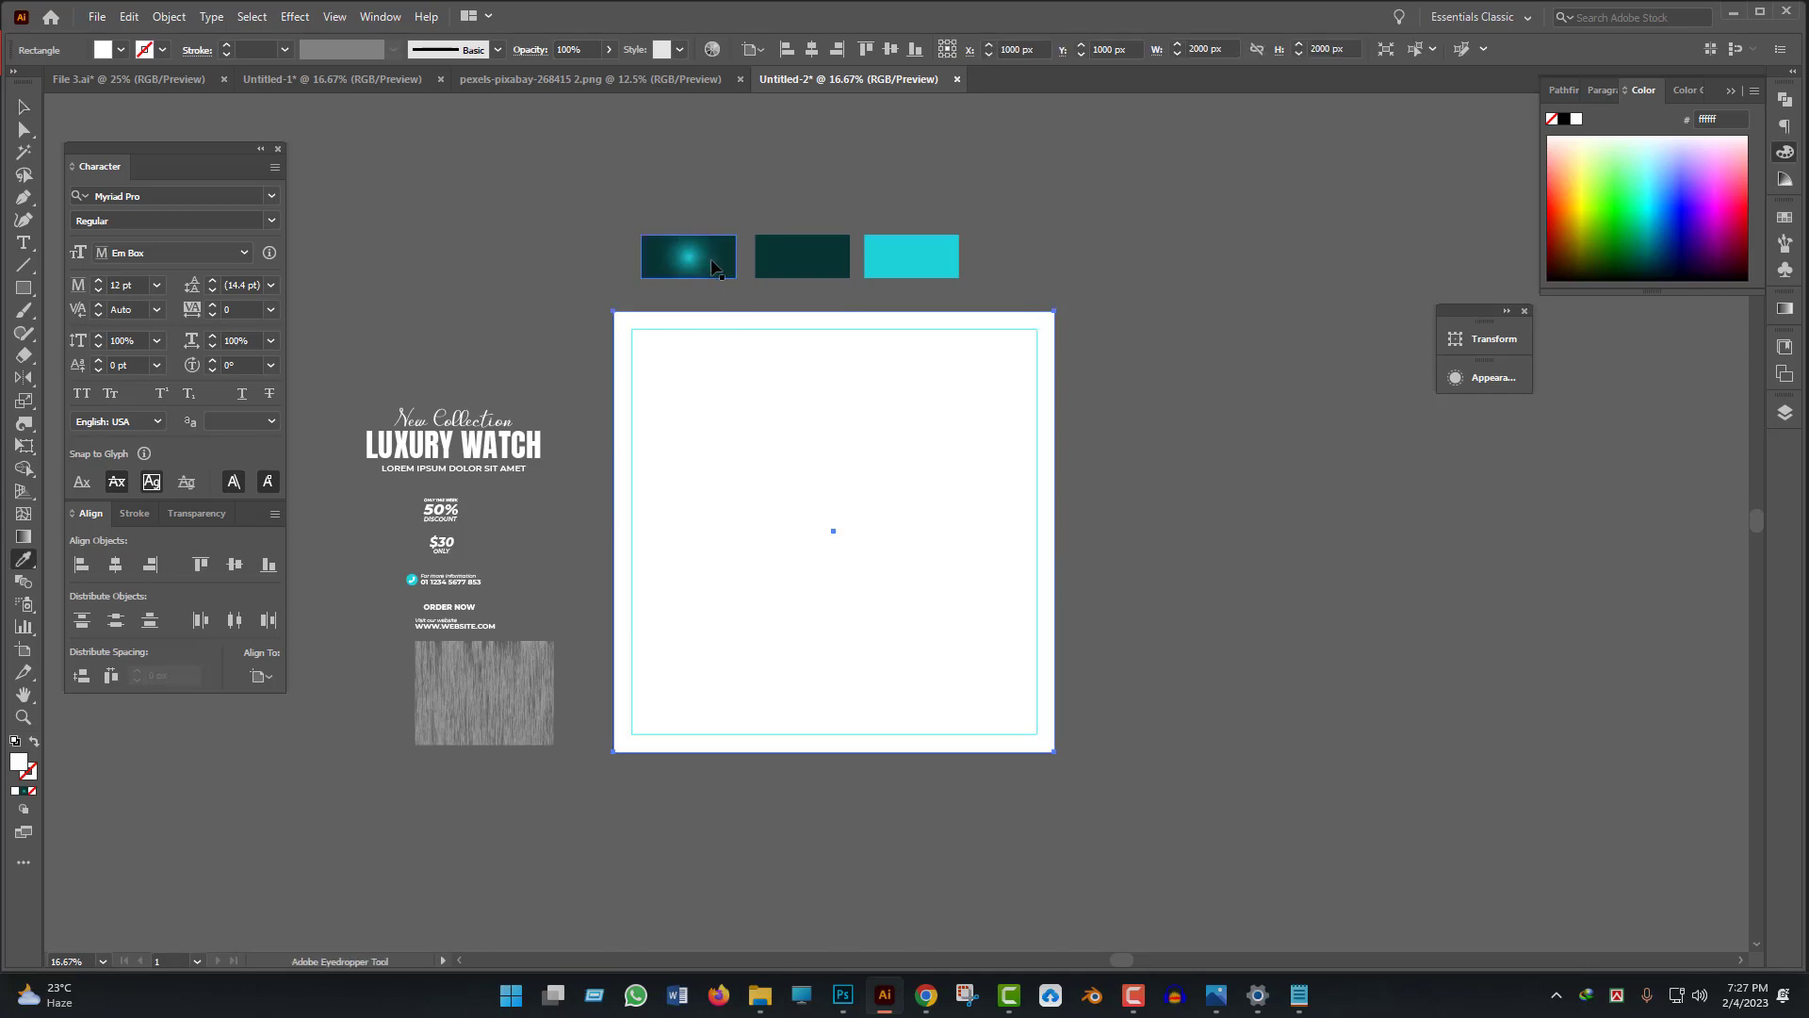
click(713, 267)
click(23, 107)
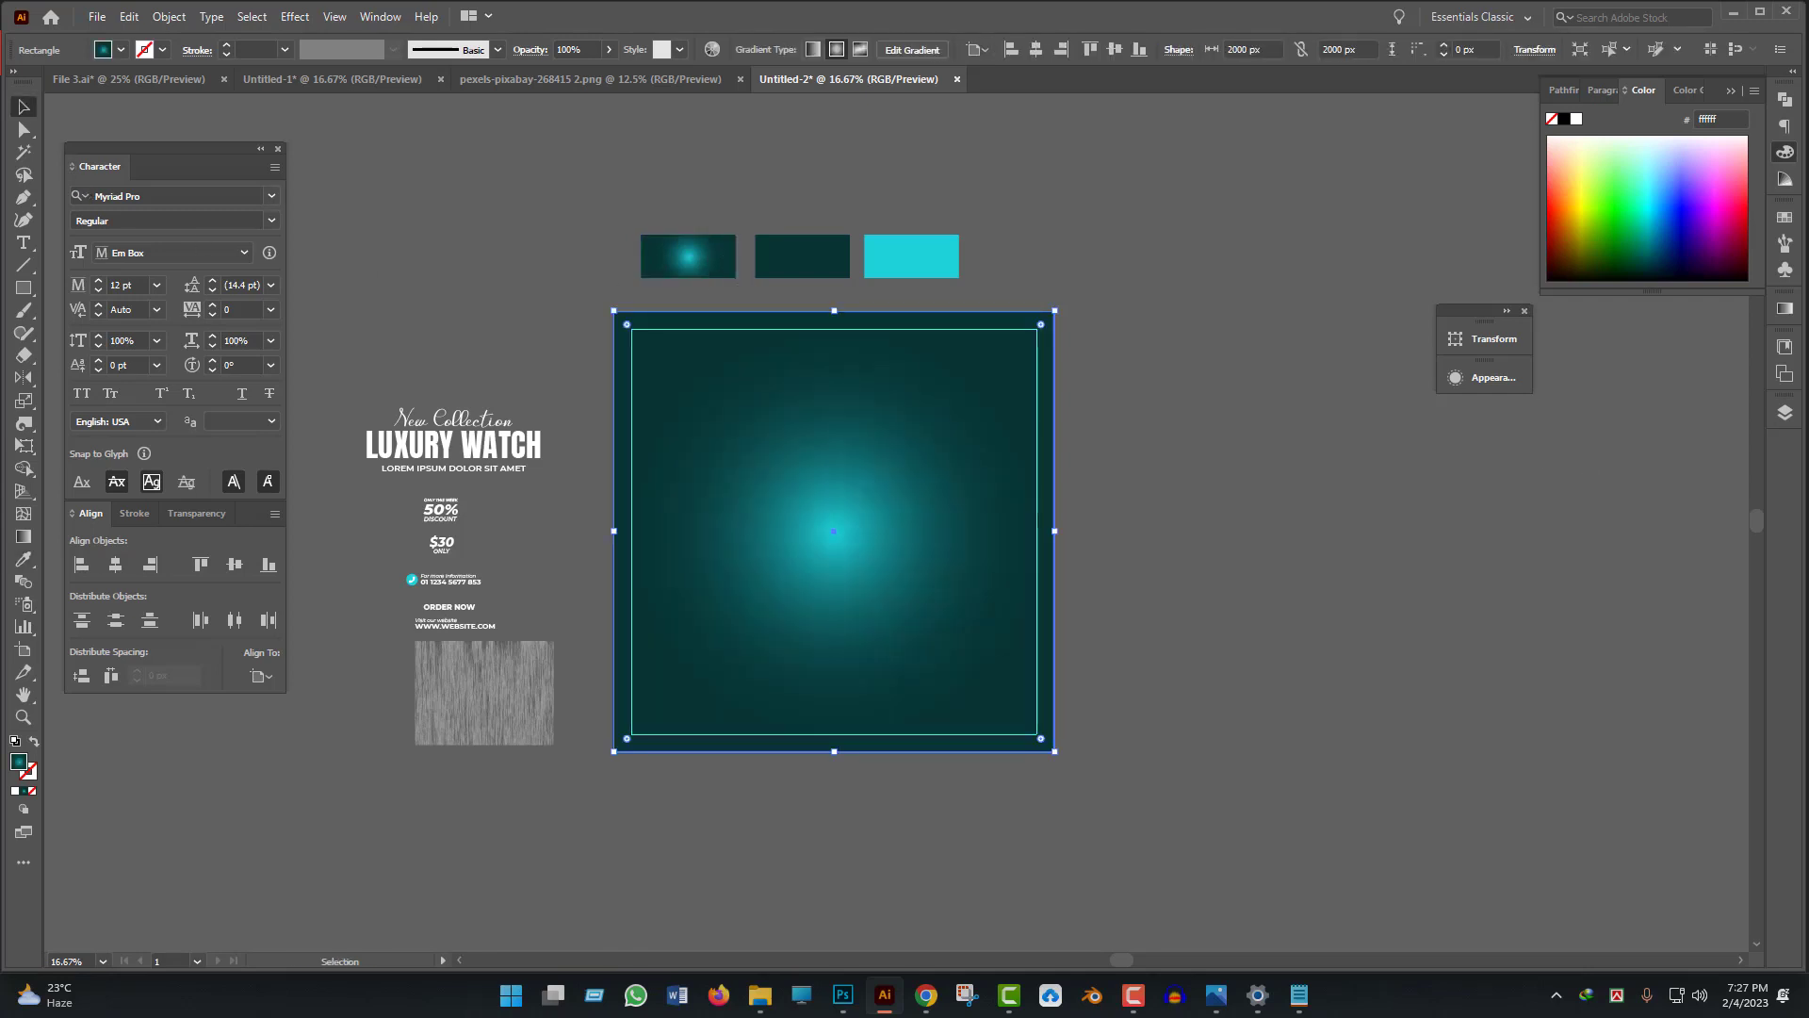
- Move the midpoint of the background square's radial gradient to a location of about 31.7%
click(1783, 315)
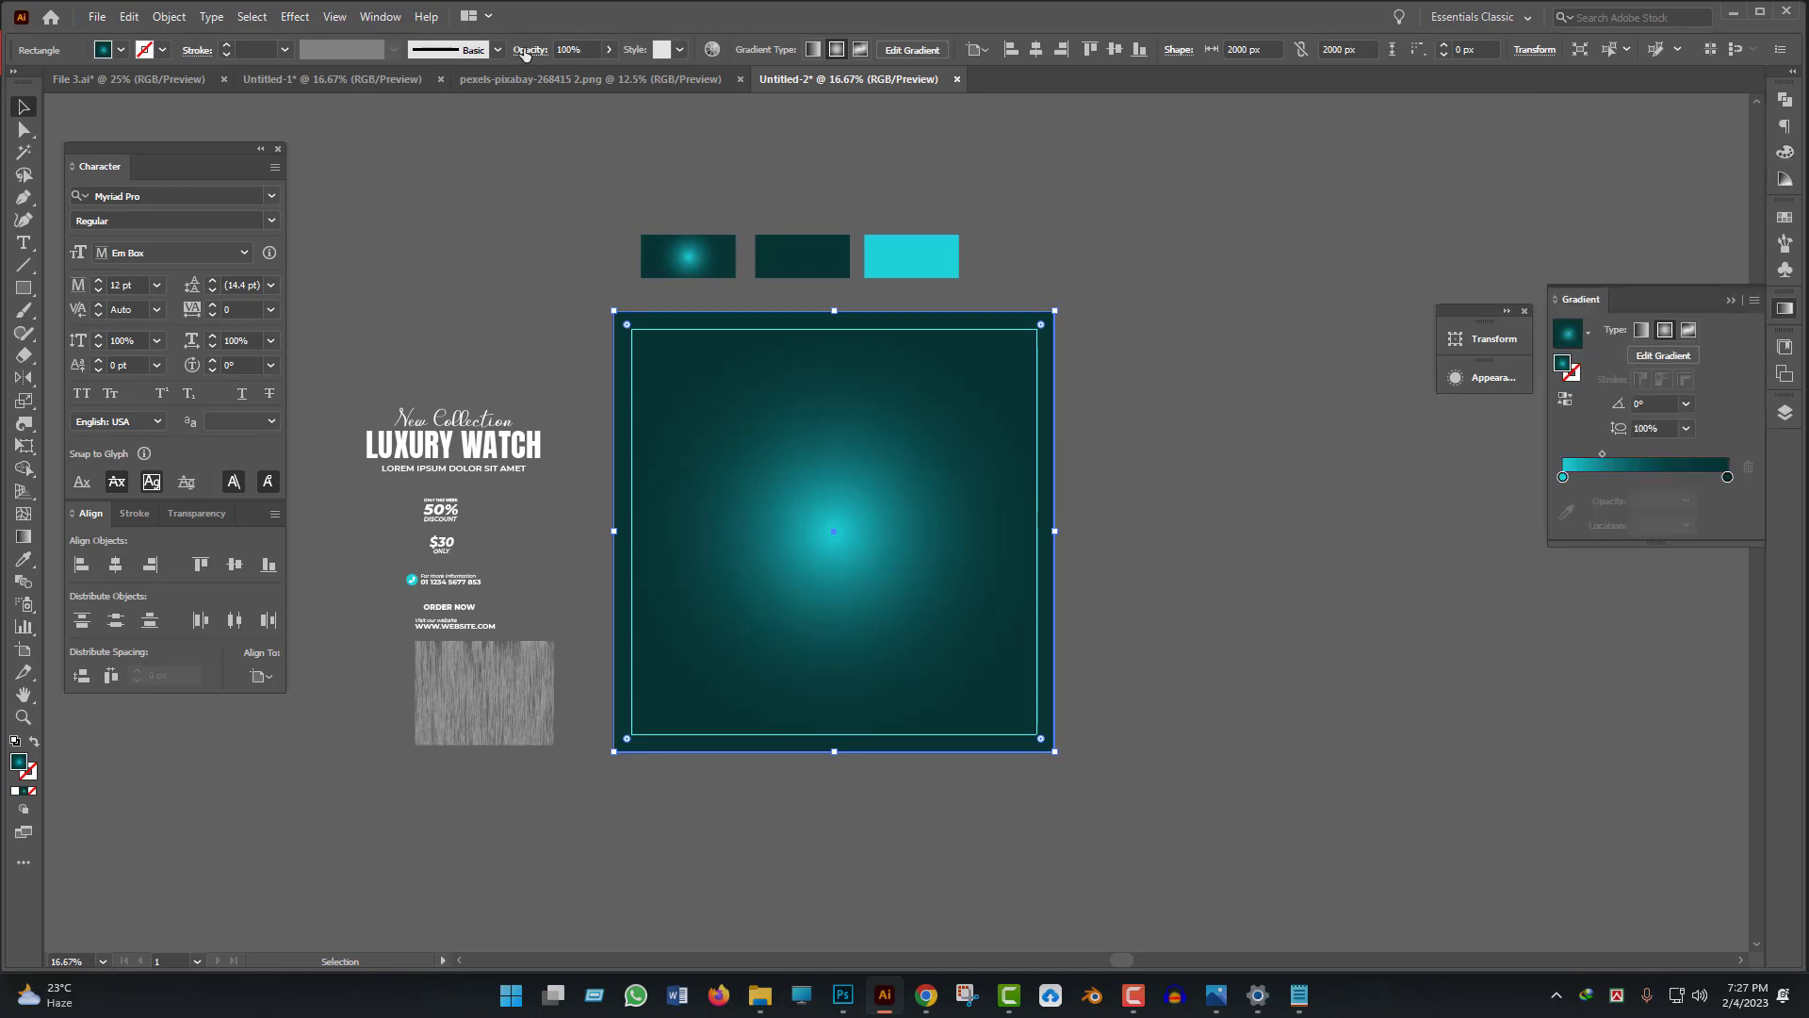
click(393, 16)
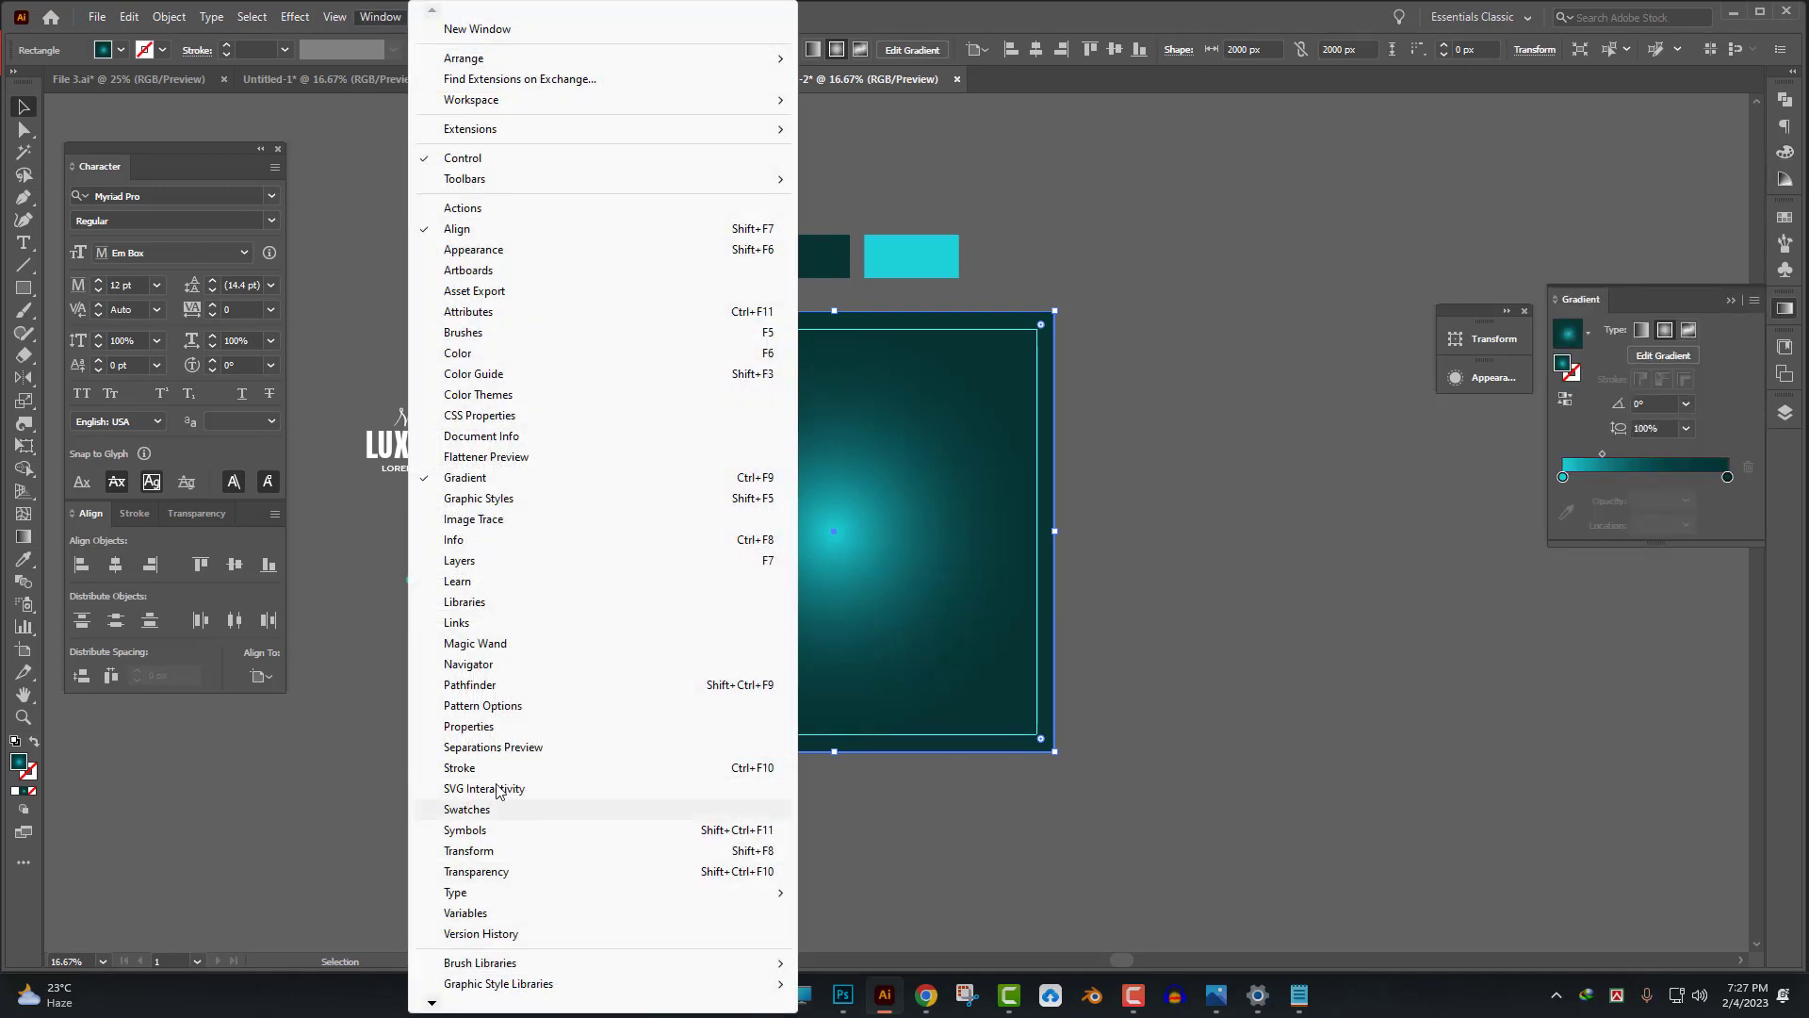
click(478, 479)
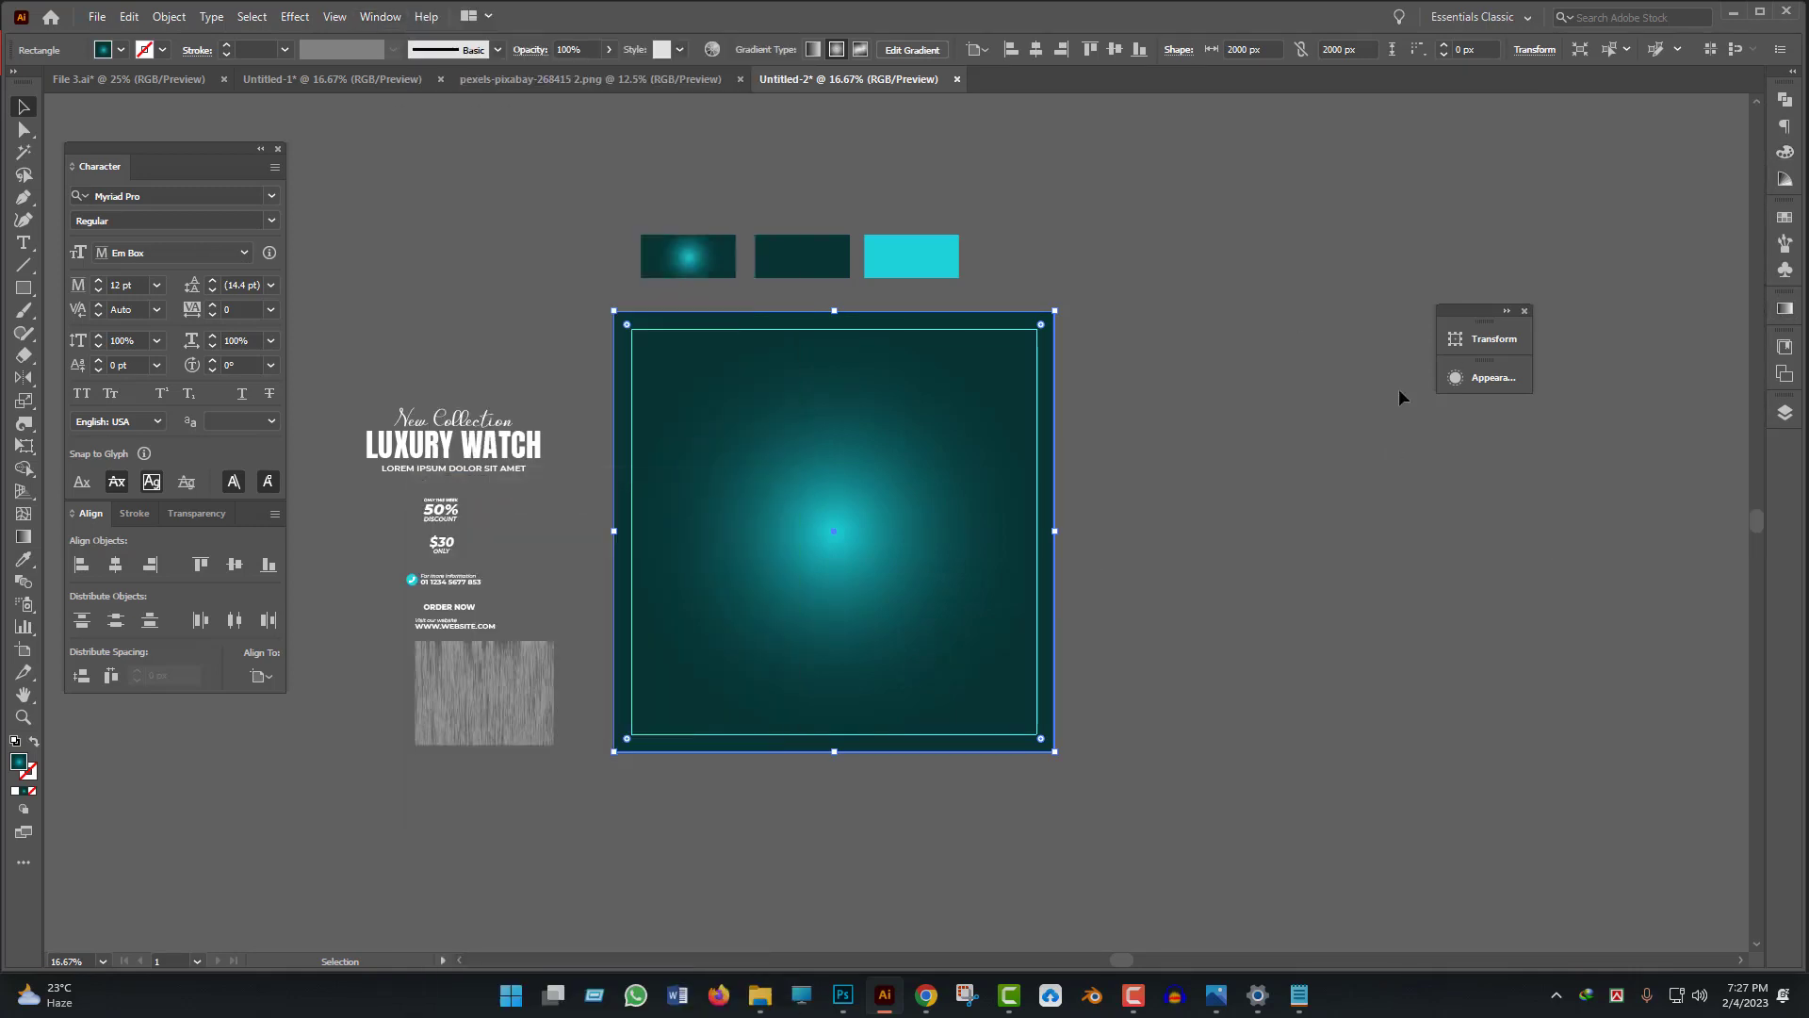
click(391, 17)
click(481, 478)
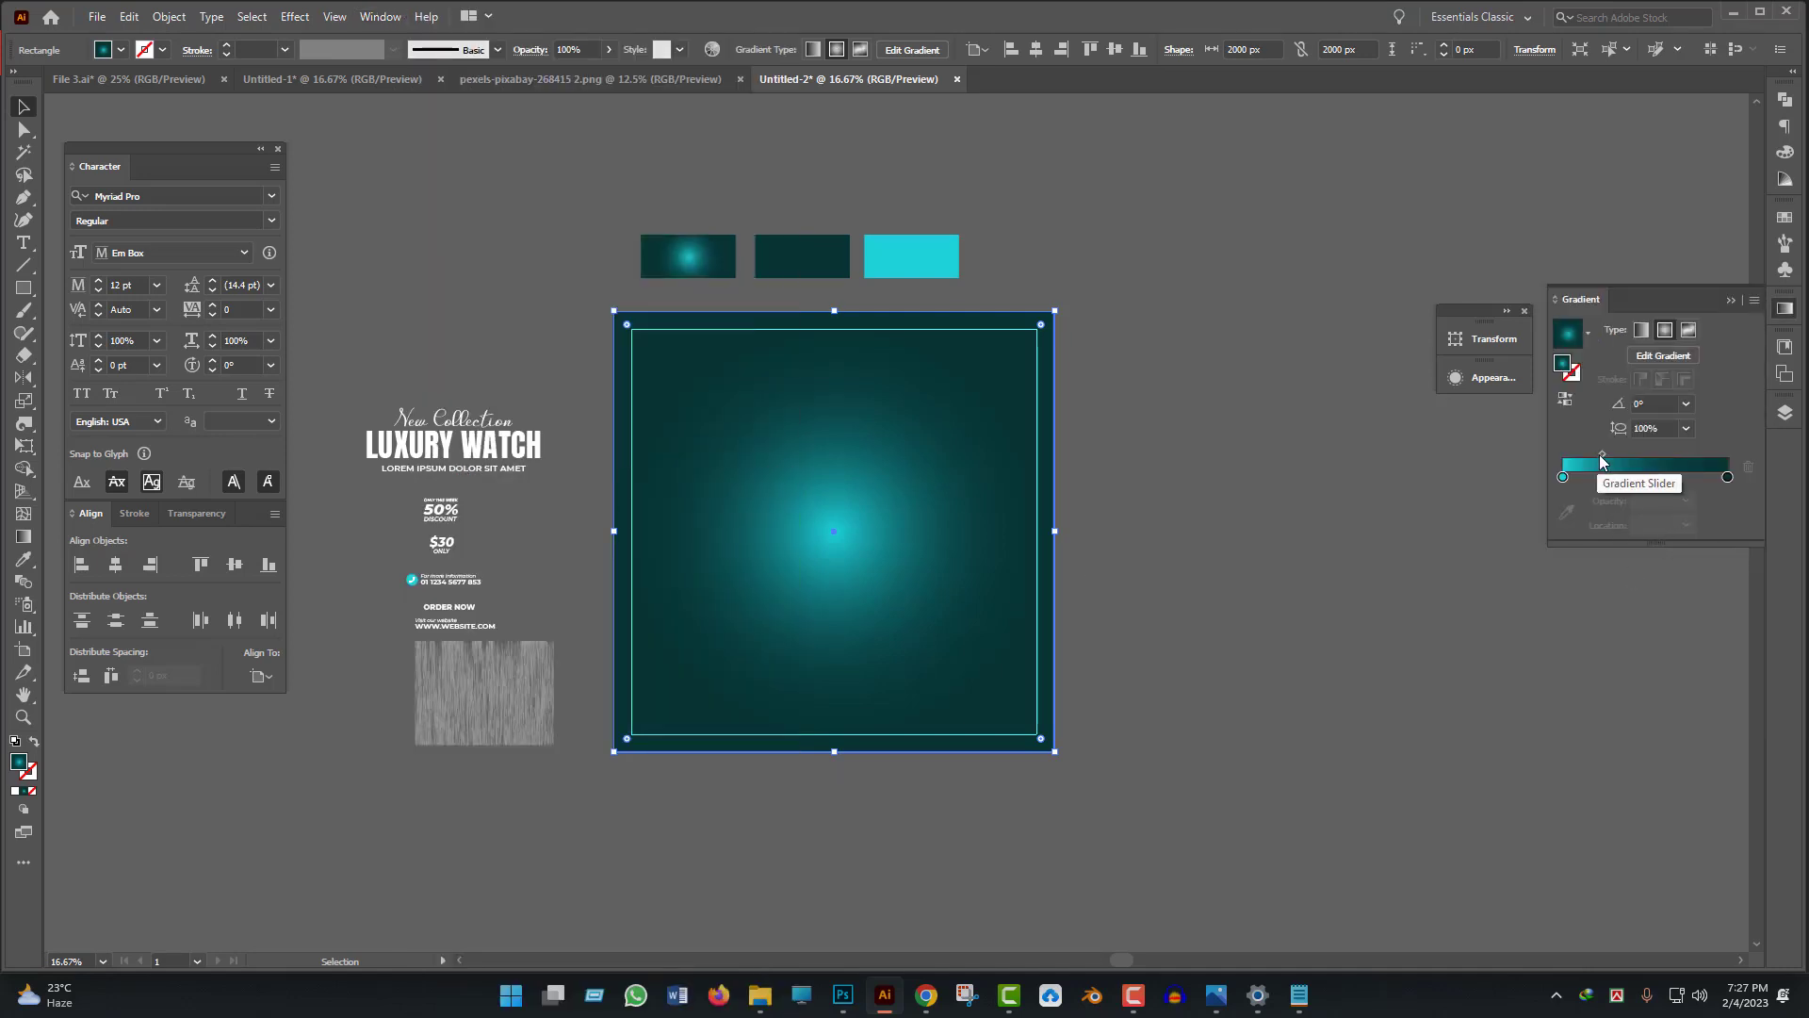
drag(1602, 454, 1626, 454)
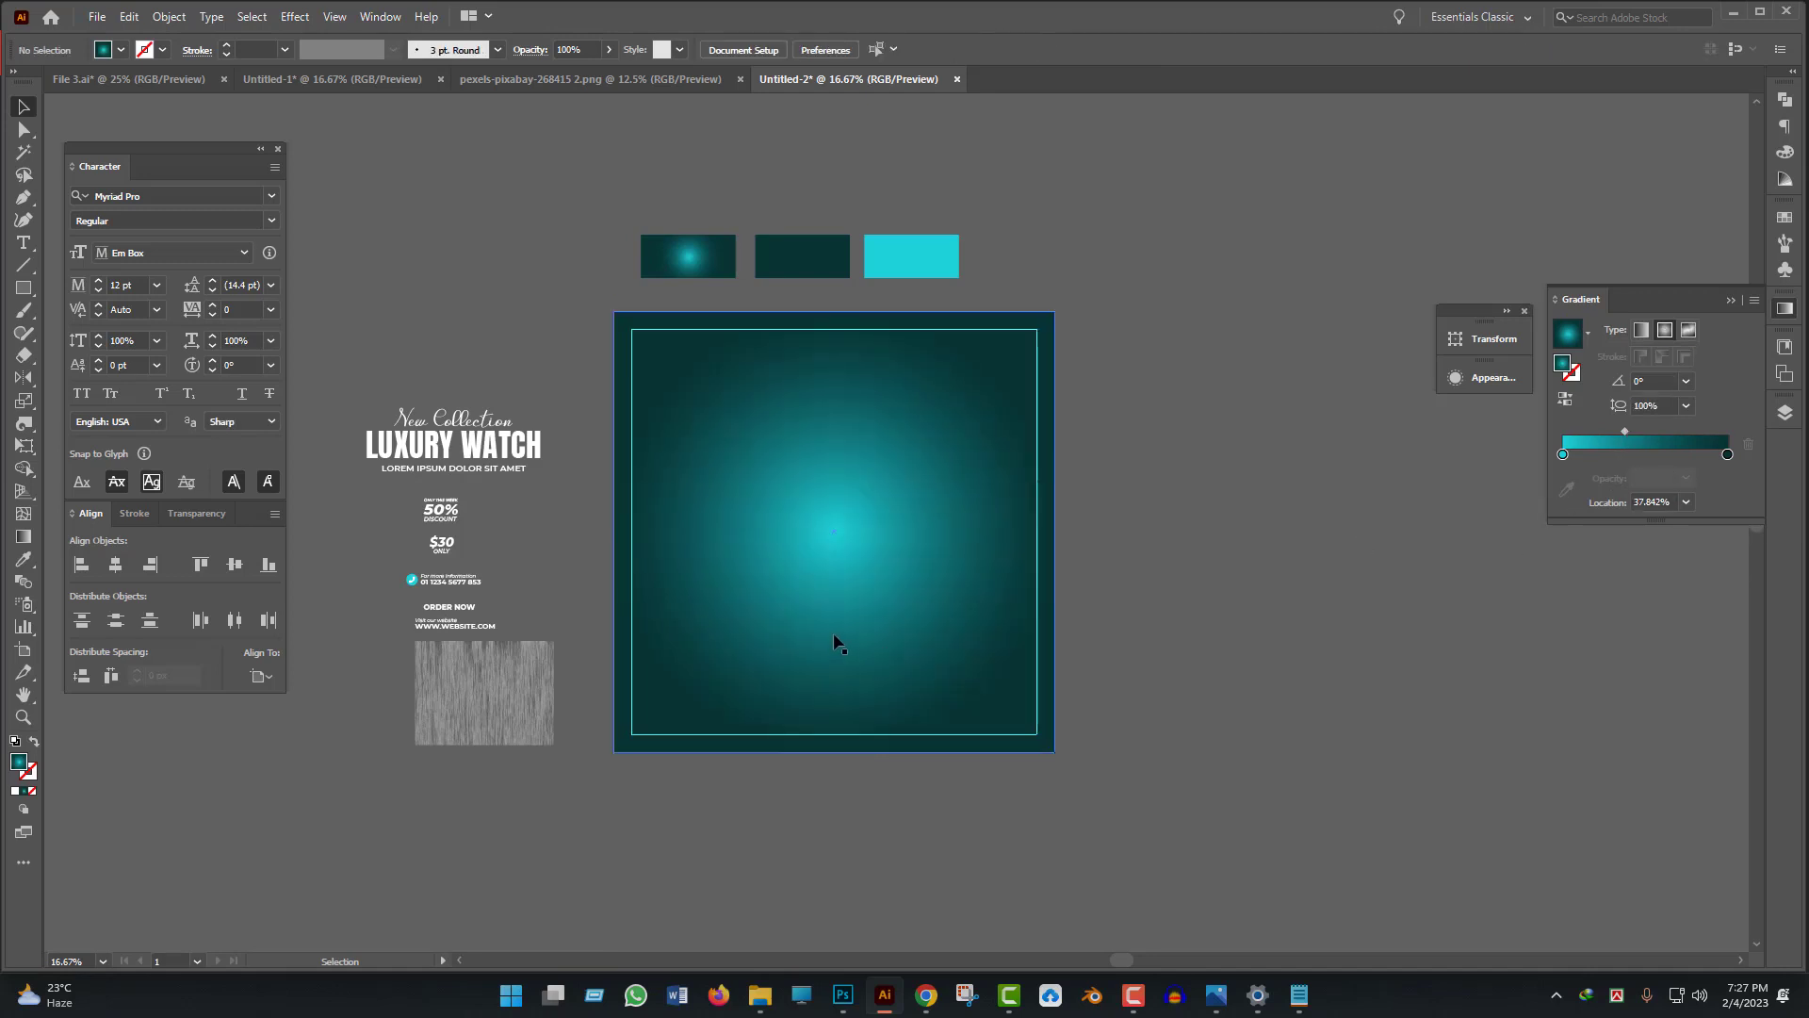
drag(1624, 455, 1614, 454)
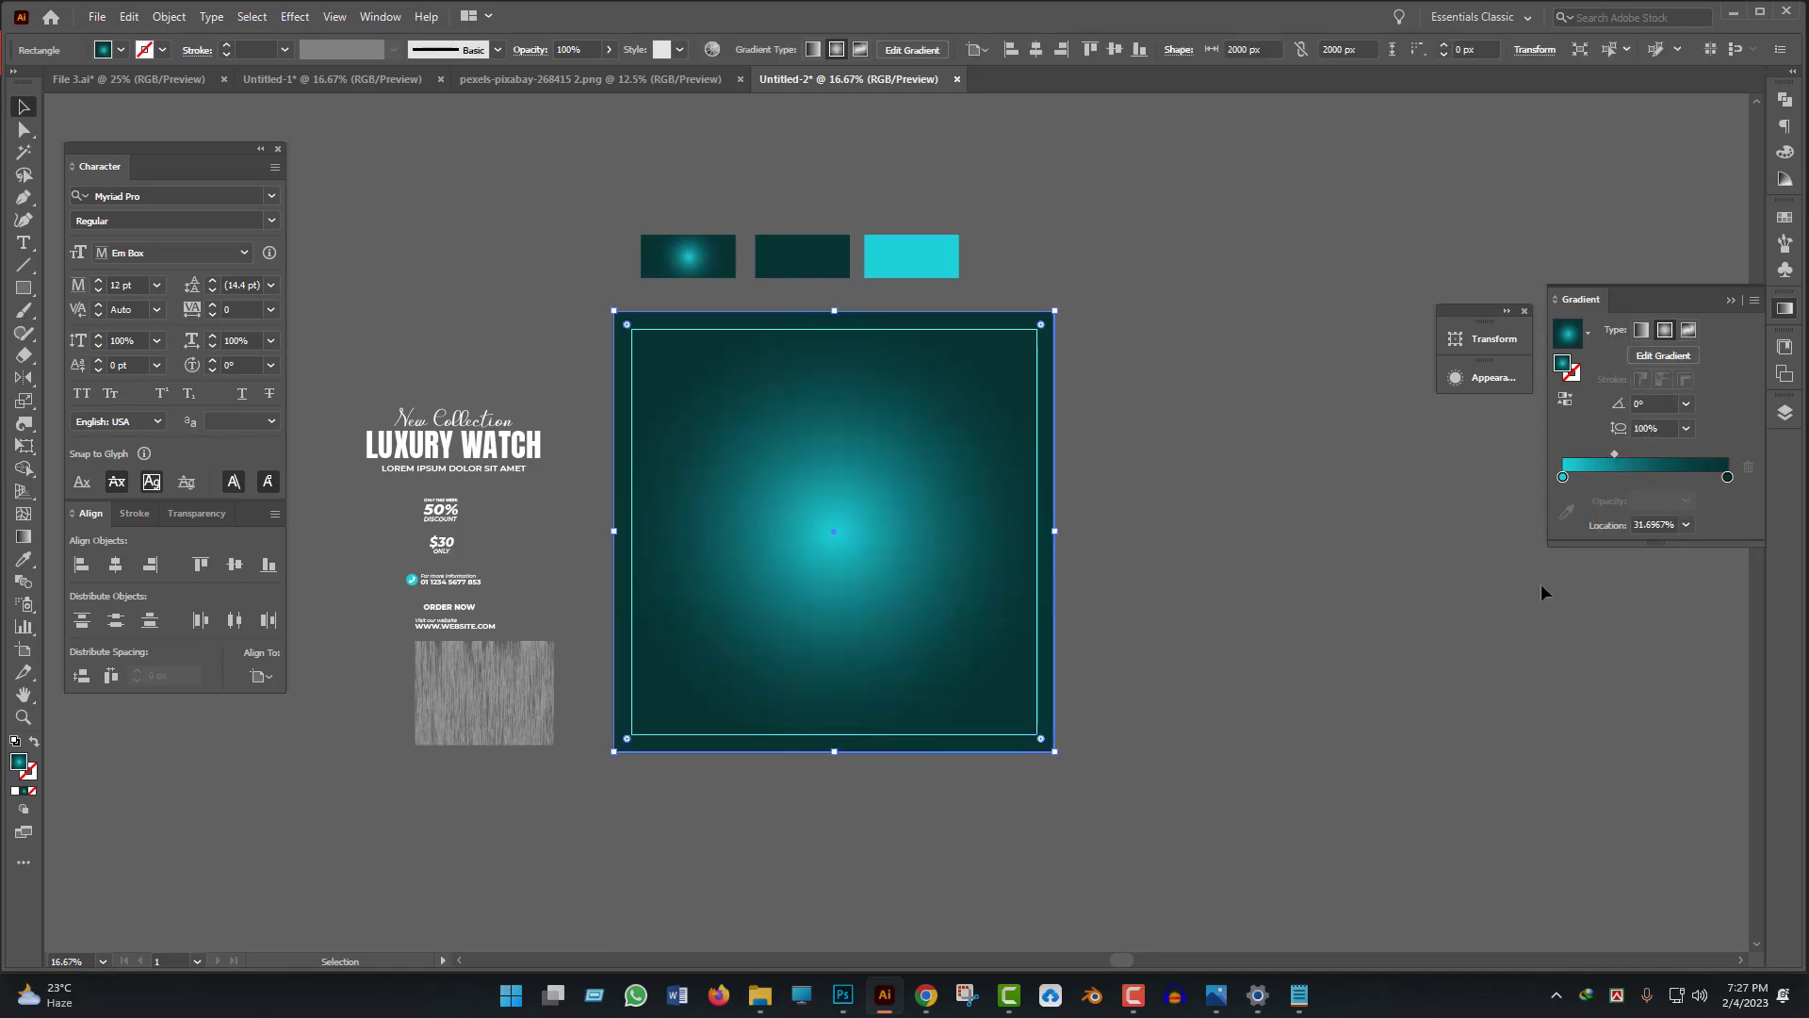
- Center the wood texture image on the artboard and enlarge it proportionally to about 2942 by 2207 px, covering the whole square
click(1541, 584)
click(506, 678)
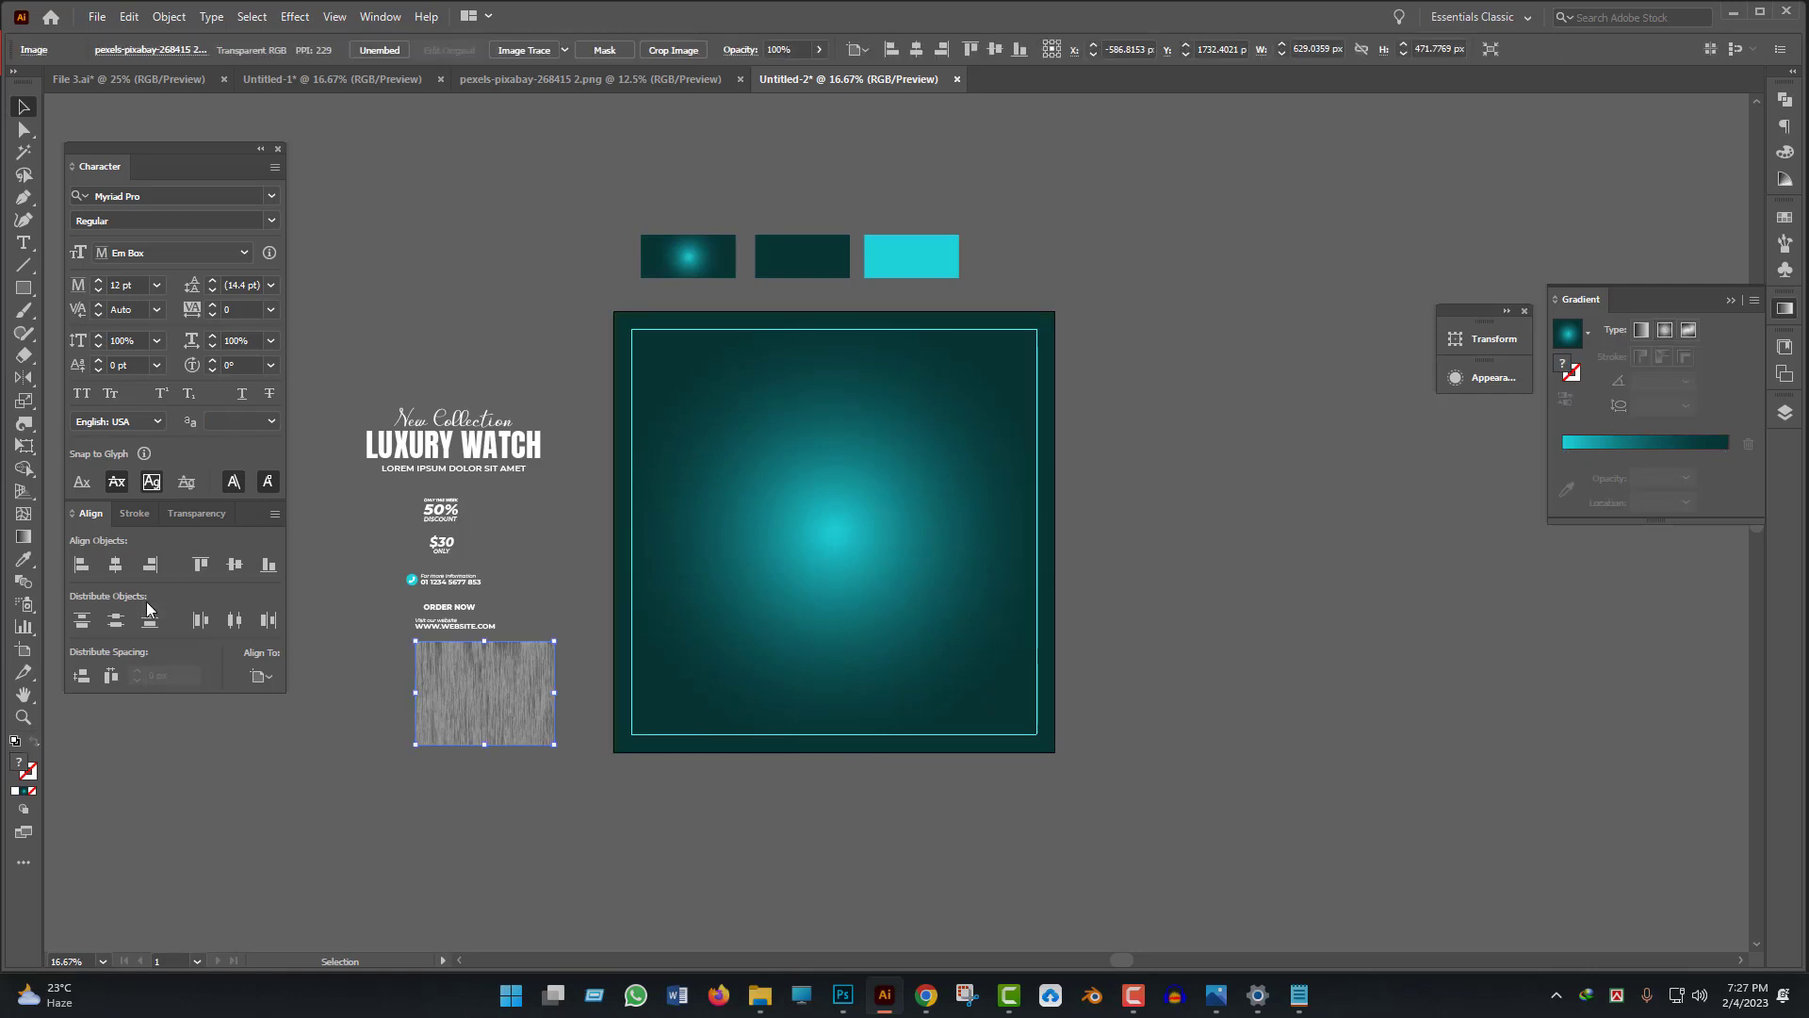
click(115, 563)
click(234, 564)
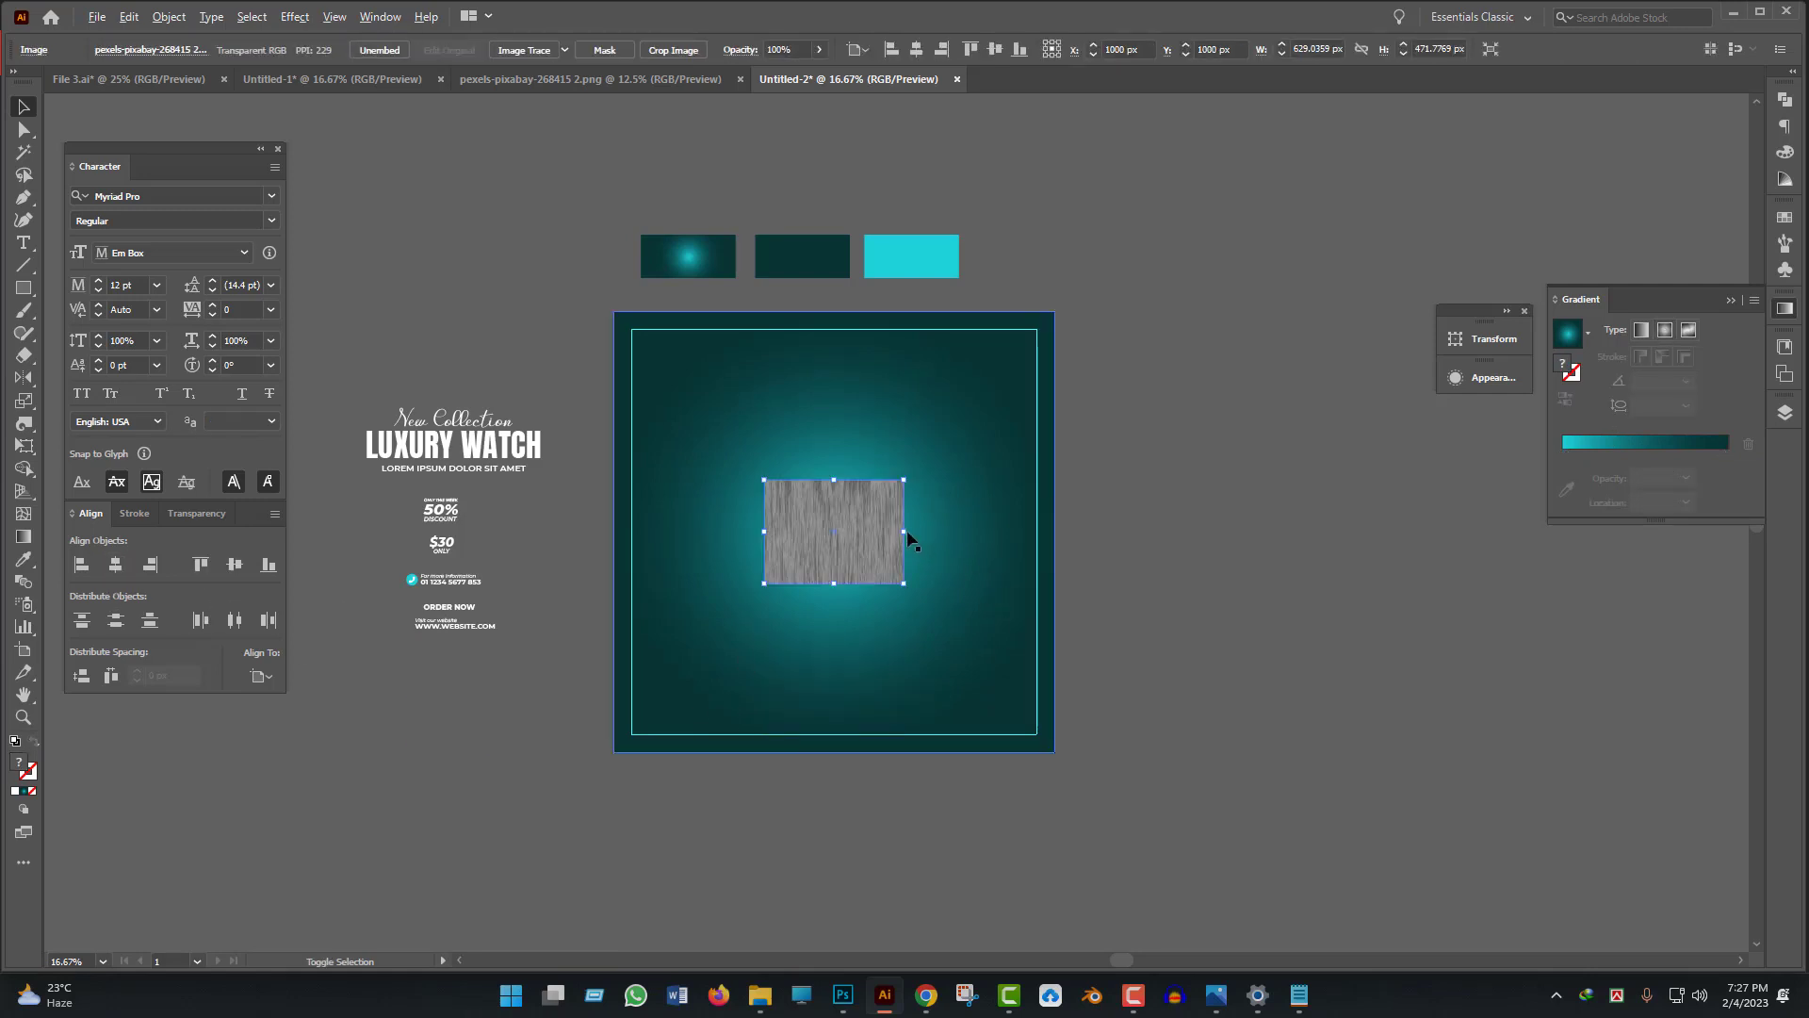
drag(903, 530, 1180, 616)
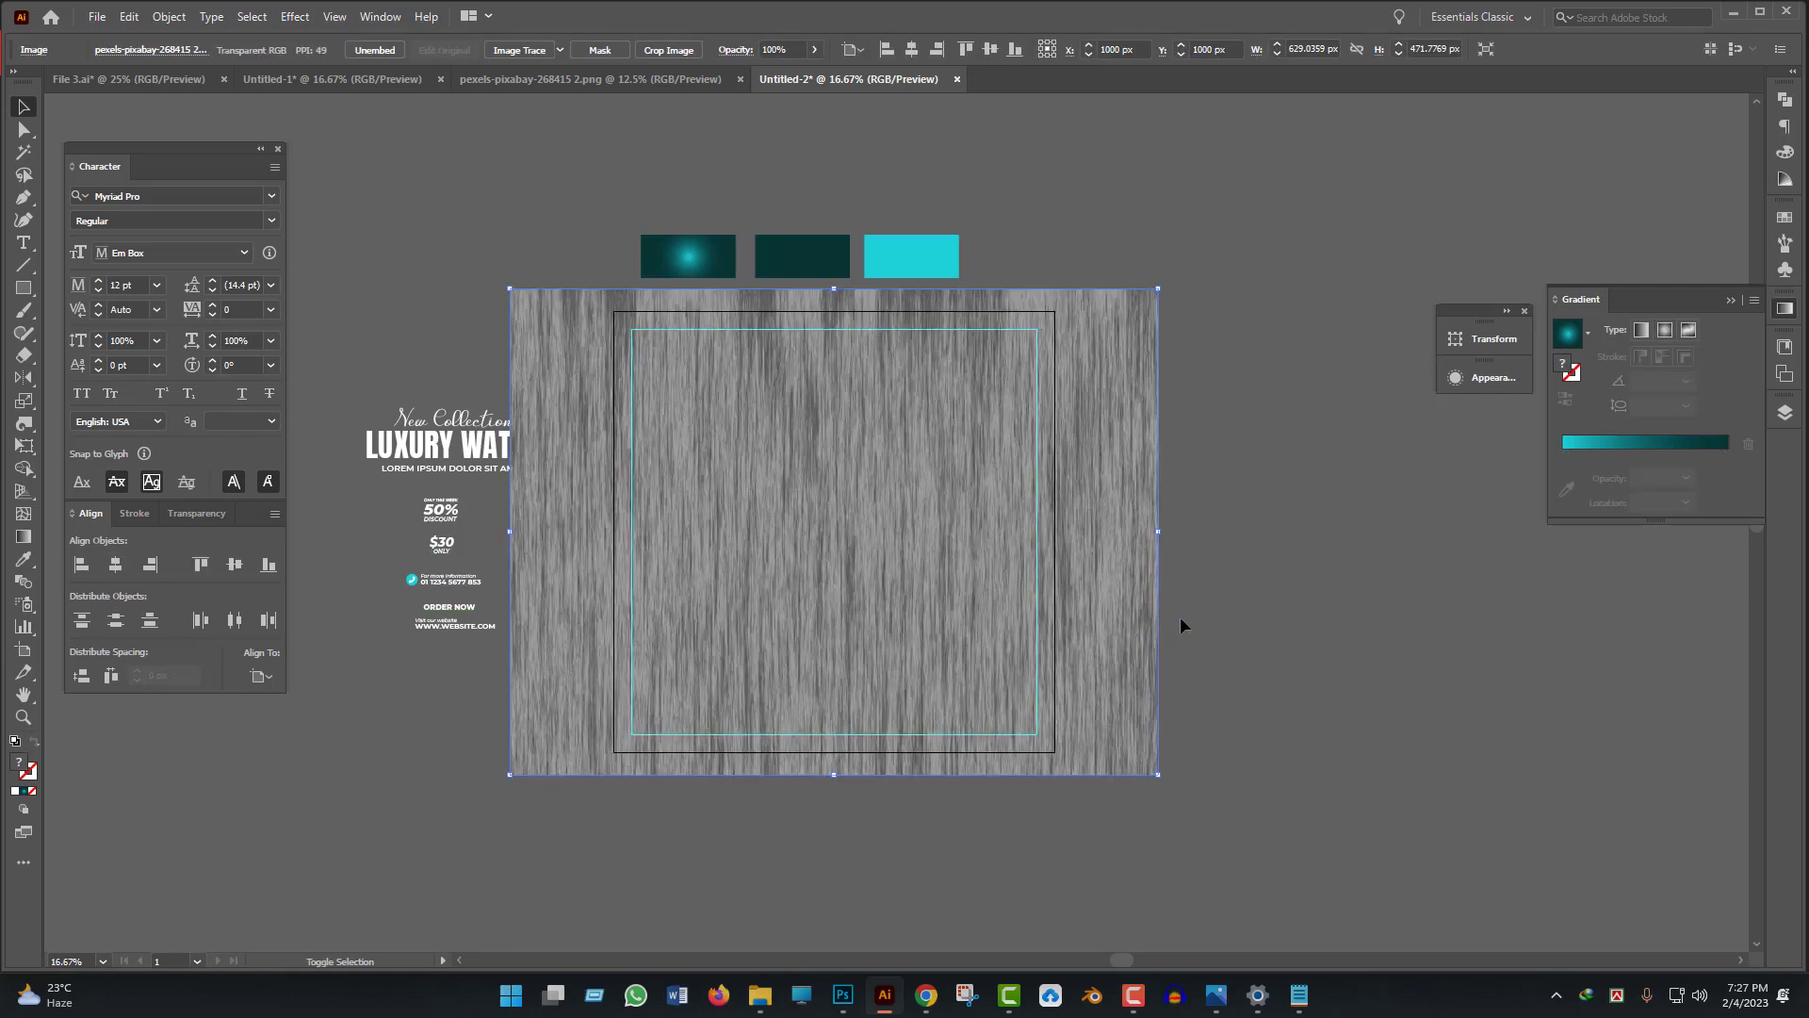
- Set the wood texture's blending mode to Soft Light
scroll(1192, 641, up, 1)
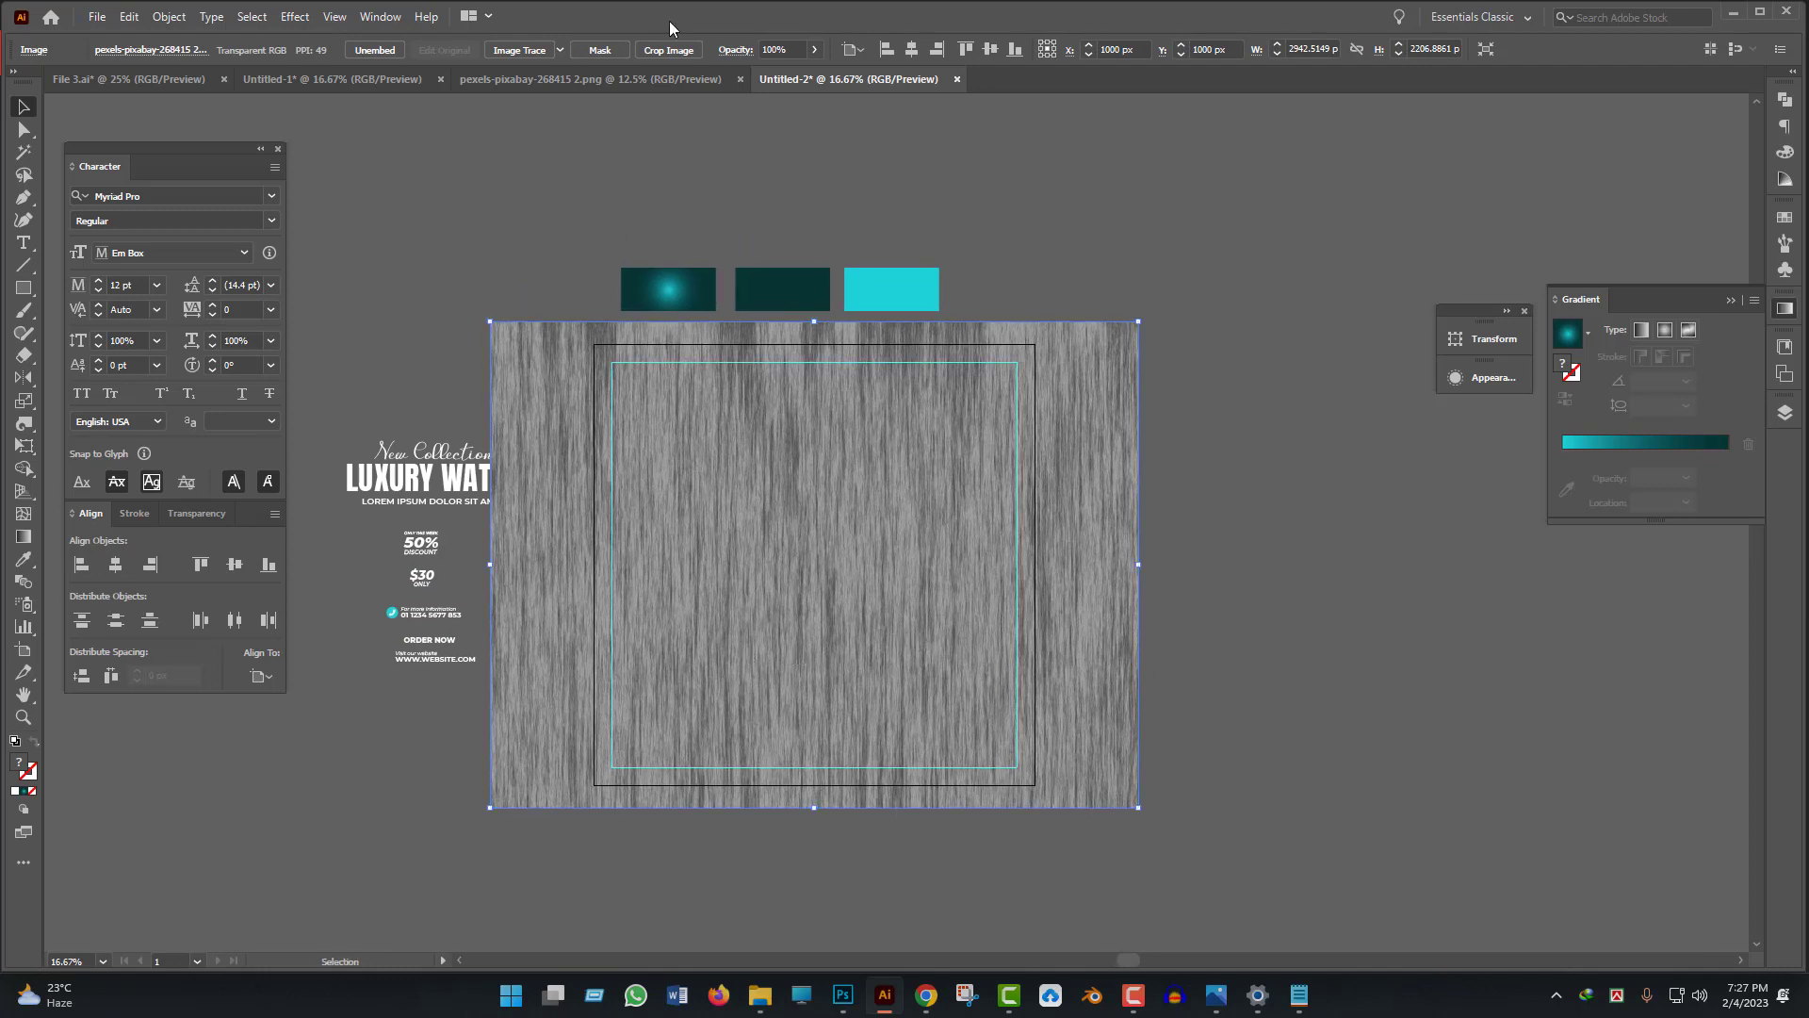
click(377, 17)
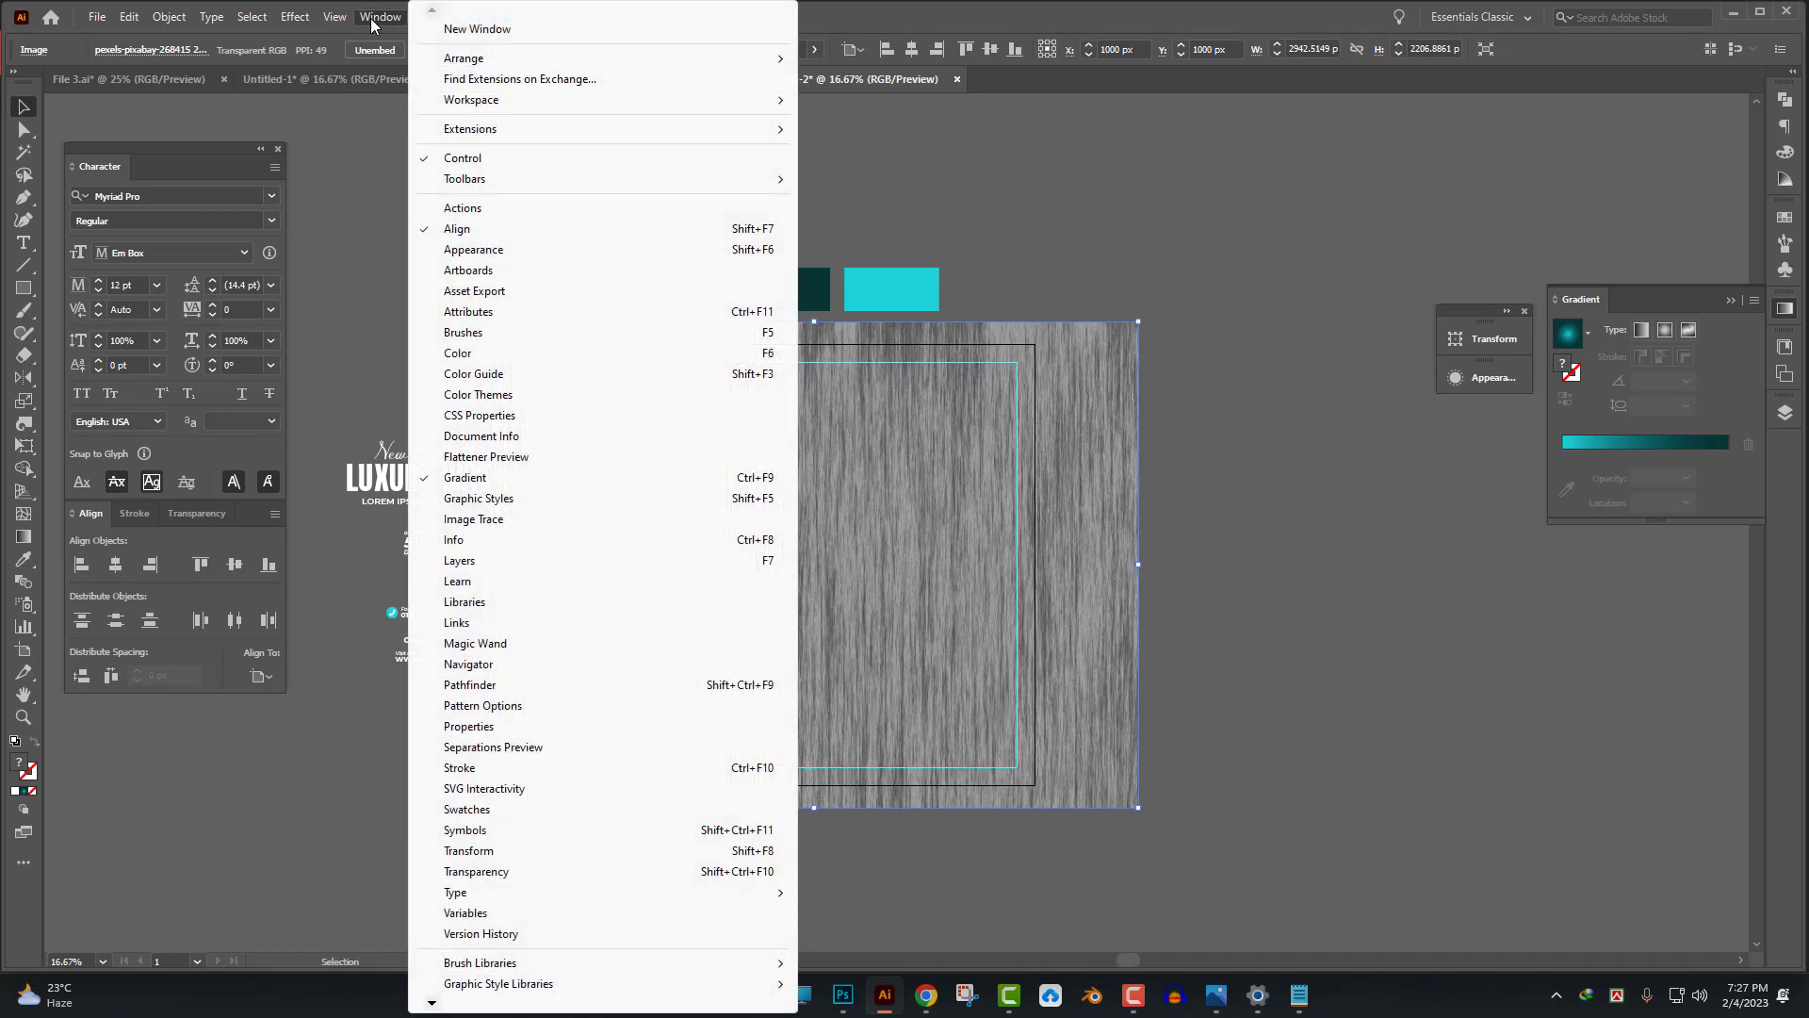
click(497, 872)
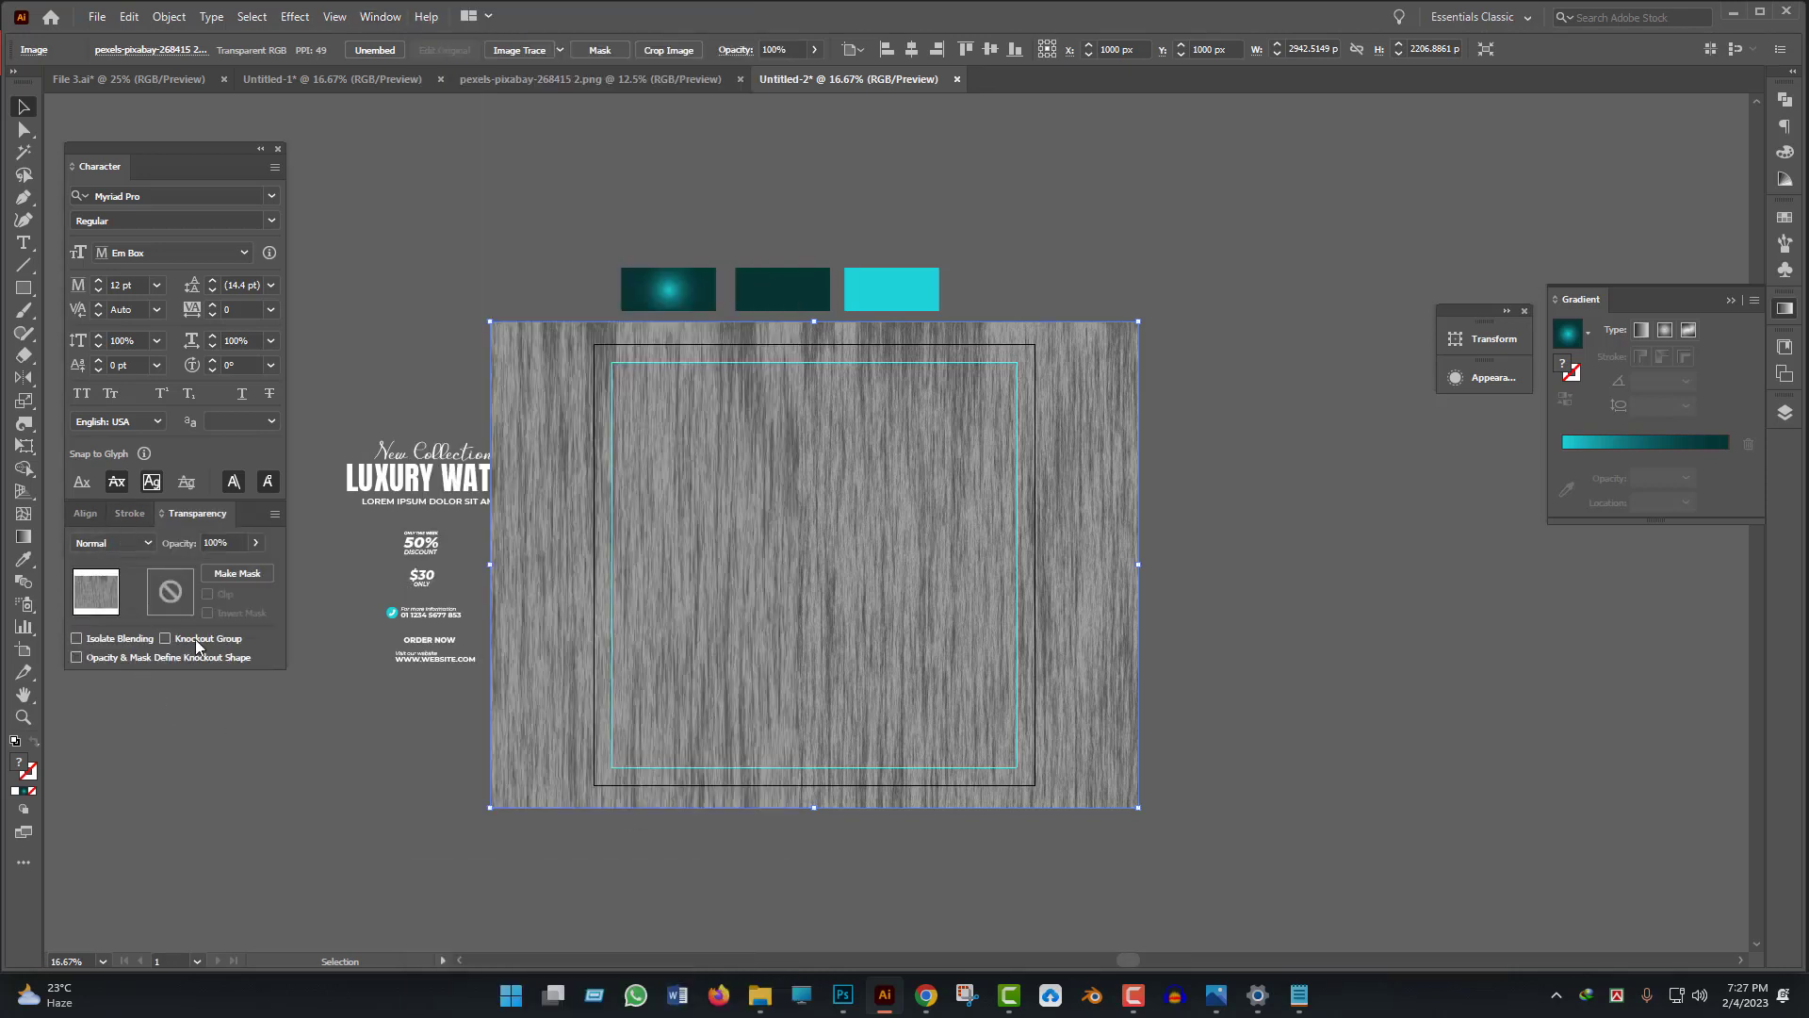
click(114, 551)
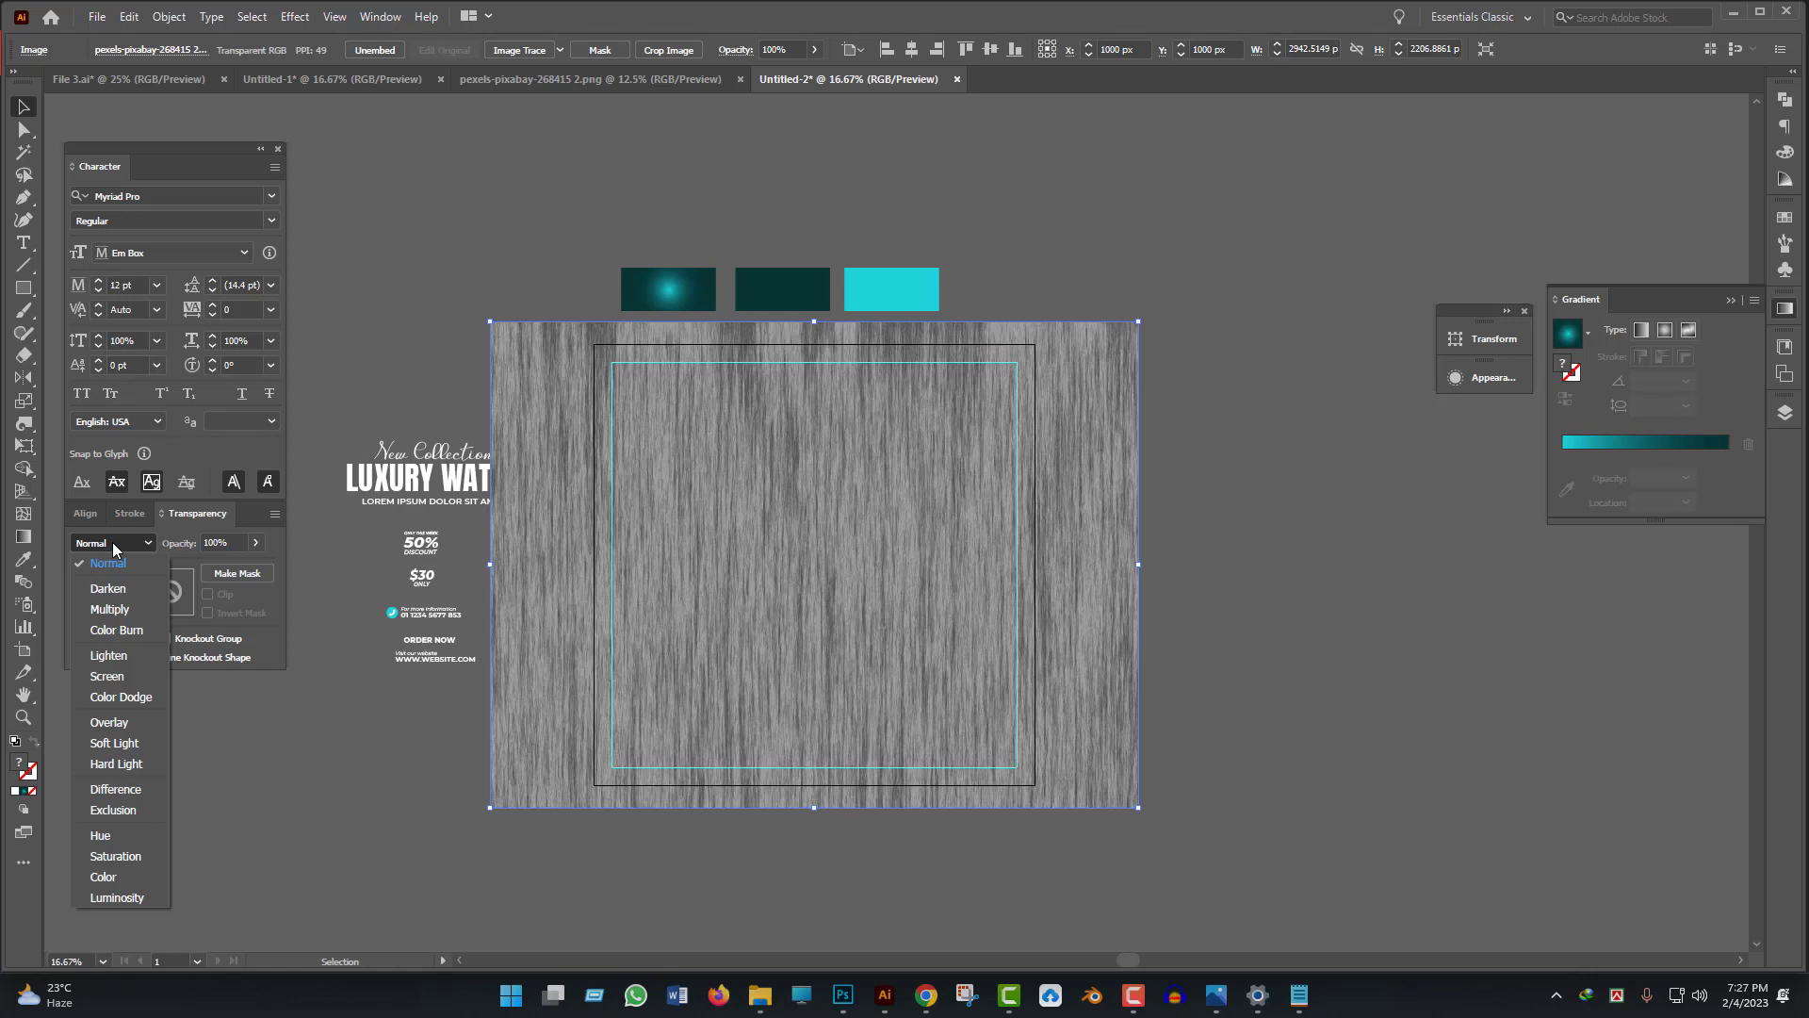
click(135, 744)
click(1334, 664)
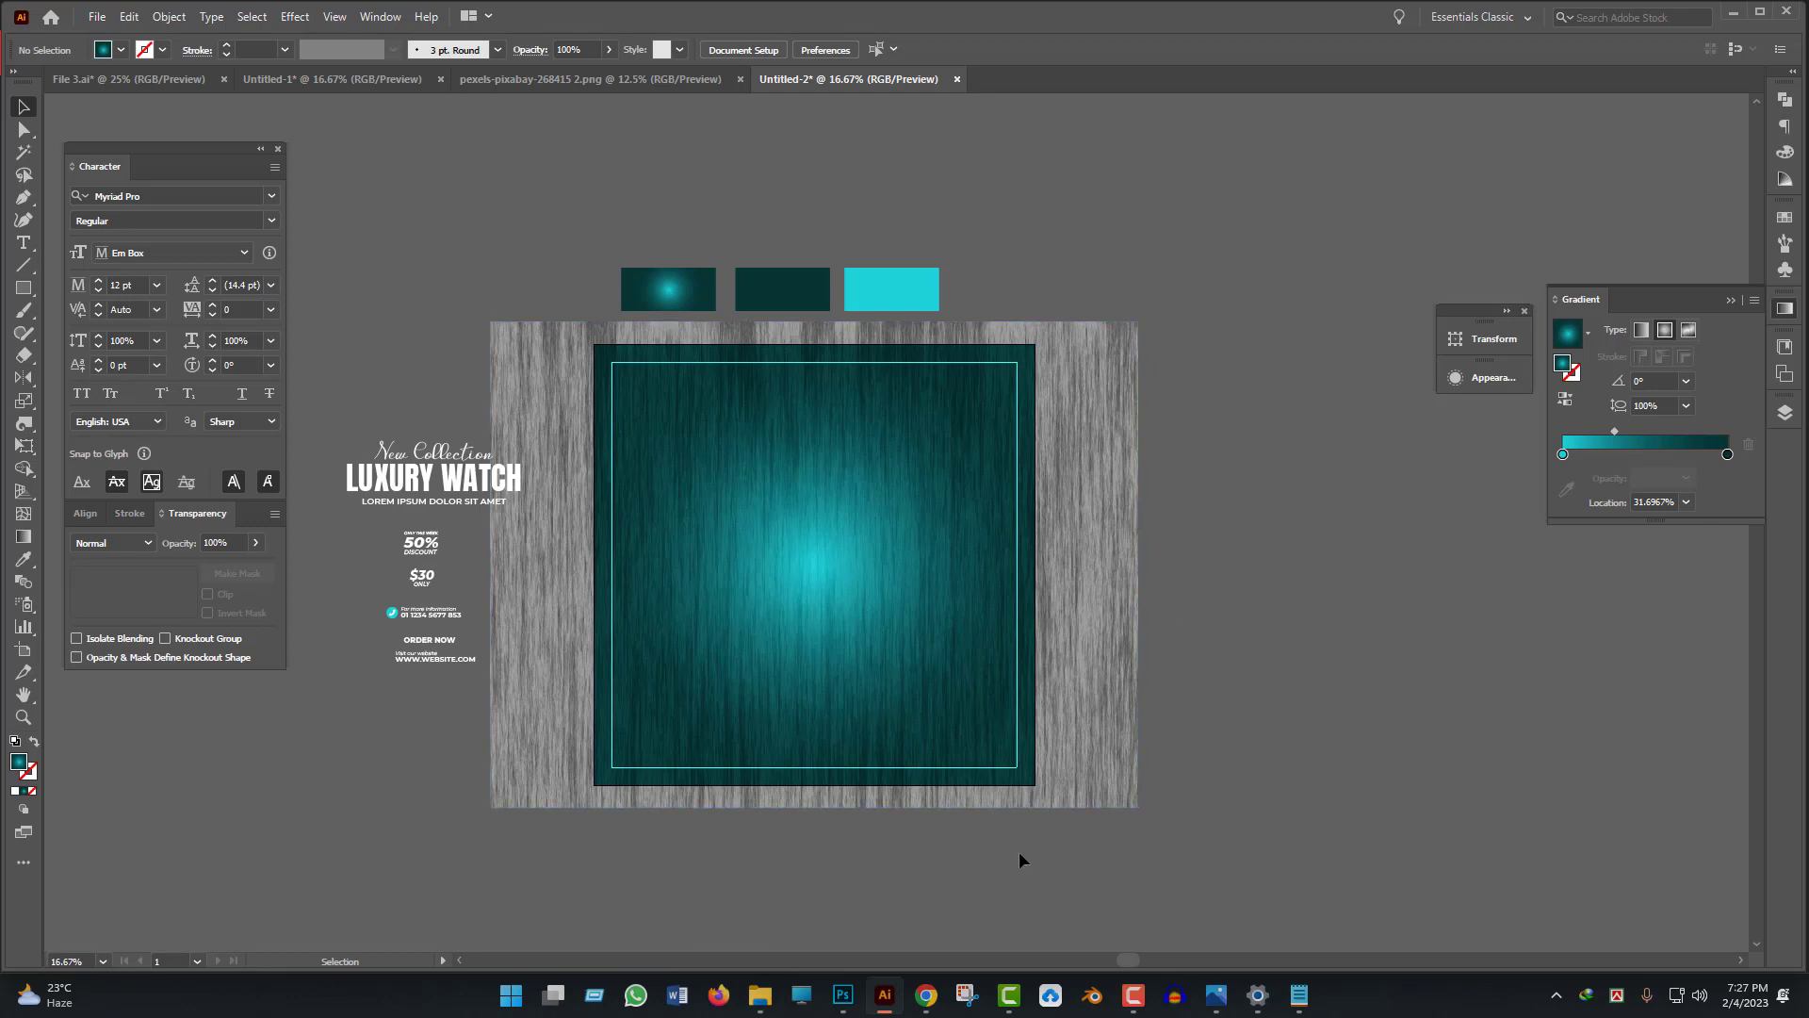
- Move the midpoint of the background square's radial gradient to a location of about 25%
drag(1020, 853, 1089, 775)
shift+click(1095, 706)
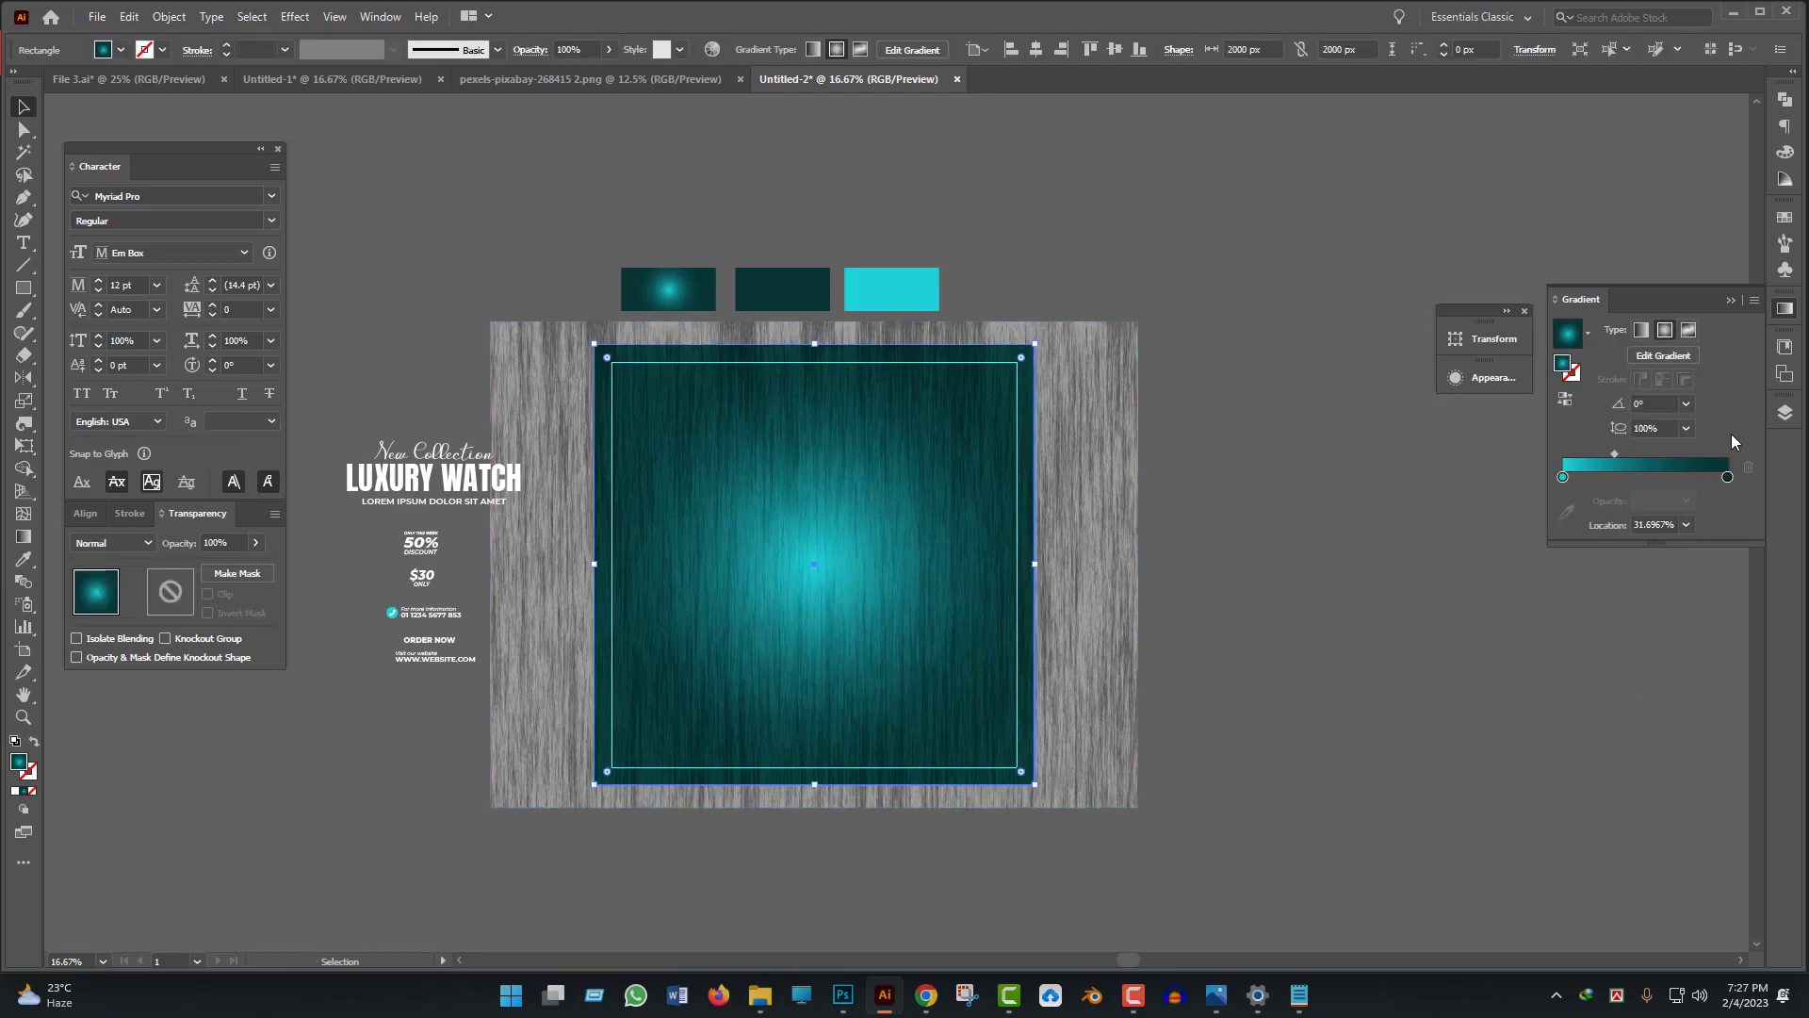
click(1786, 416)
click(1786, 415)
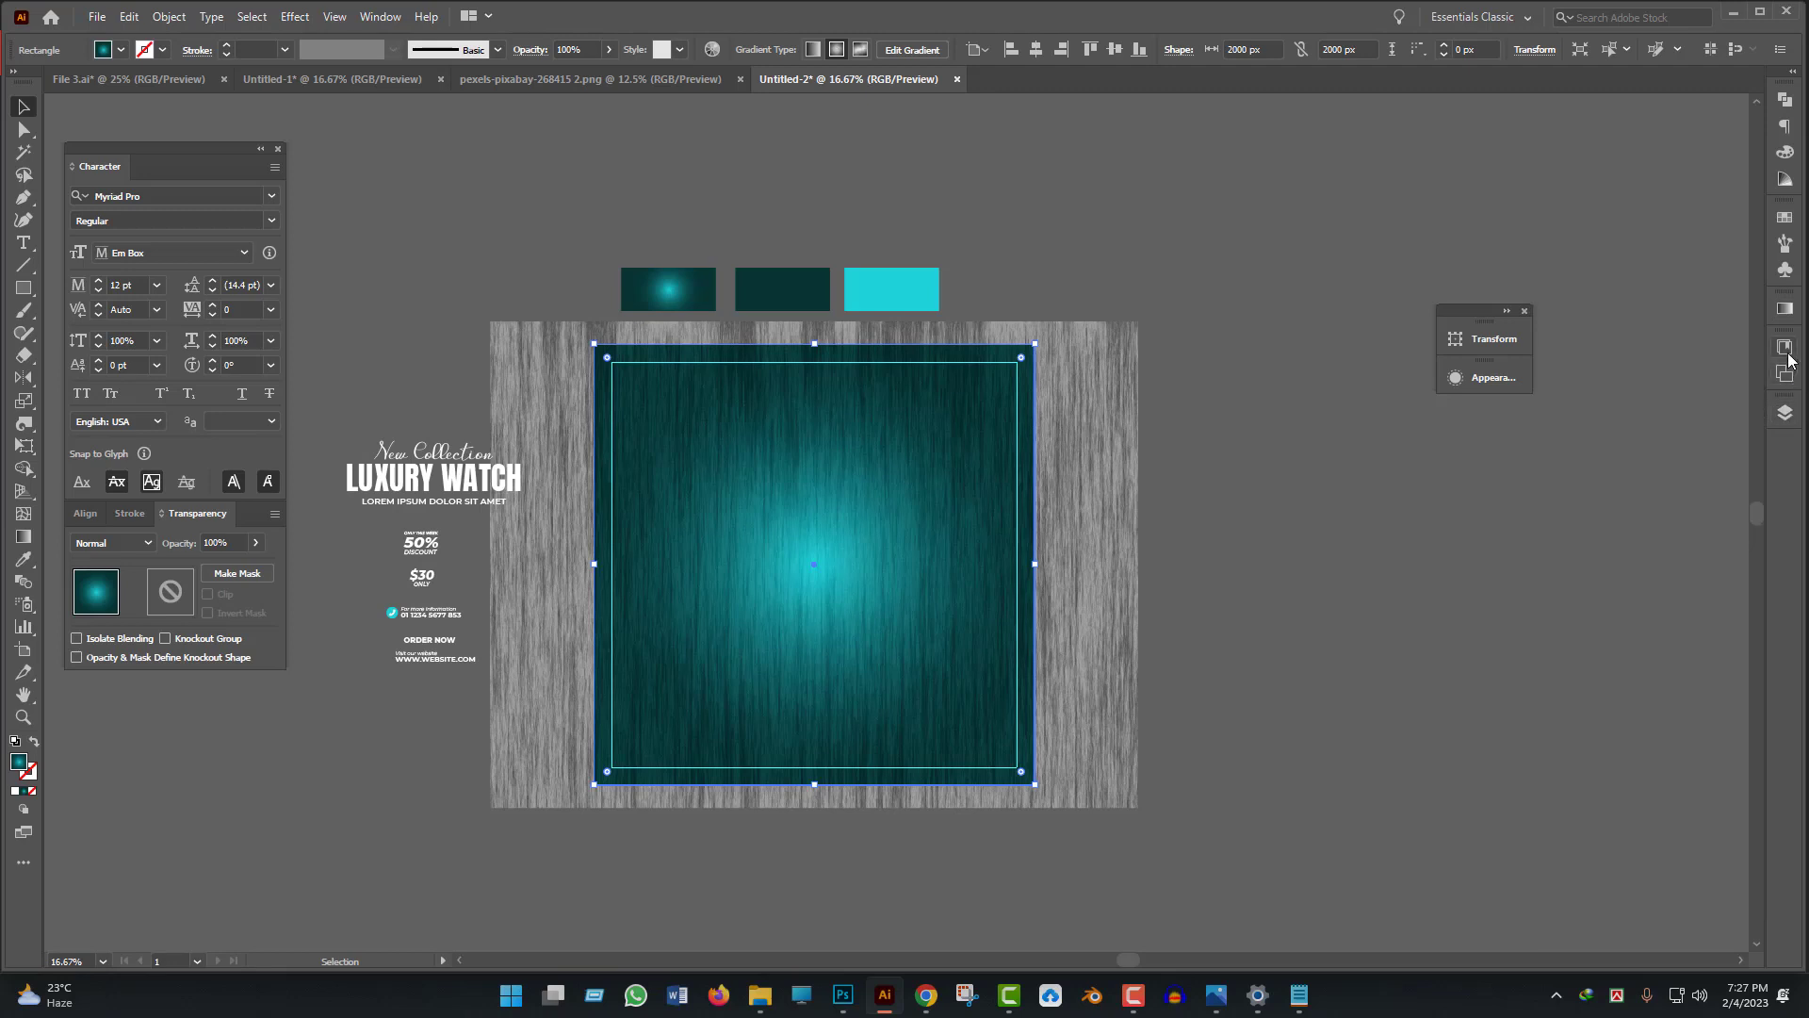
click(1786, 311)
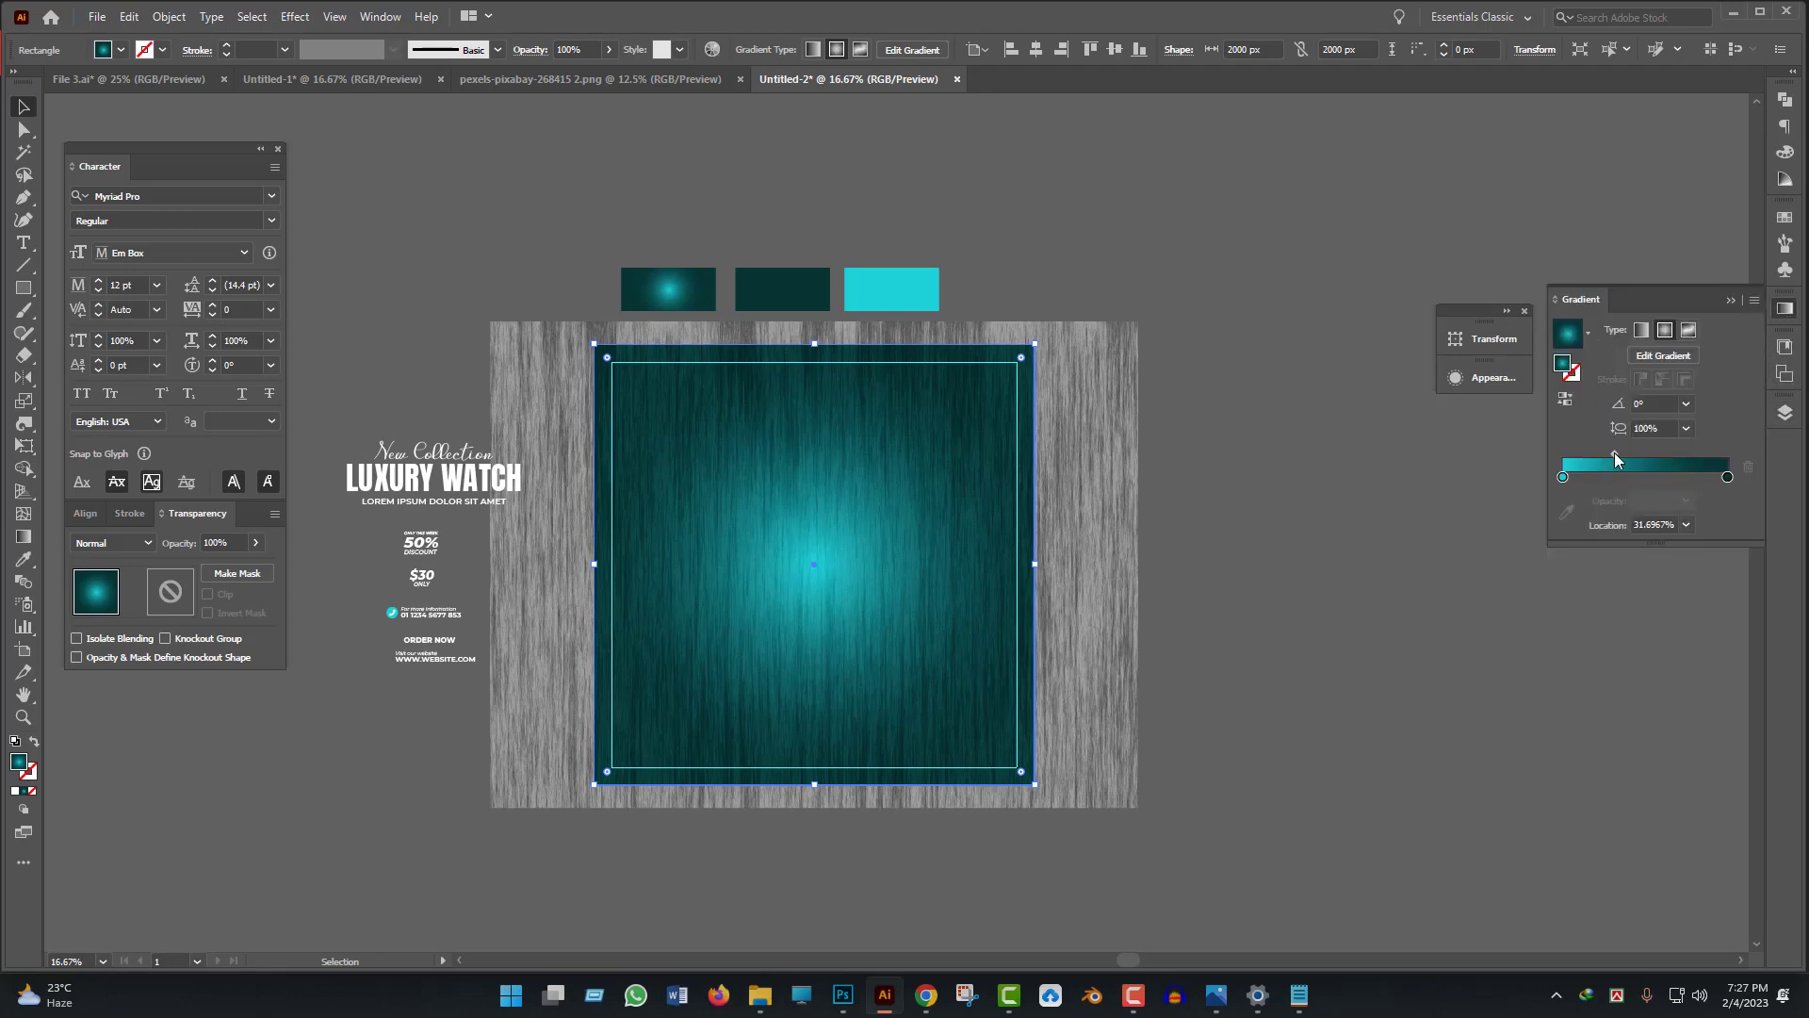
drag(1614, 454, 1603, 451)
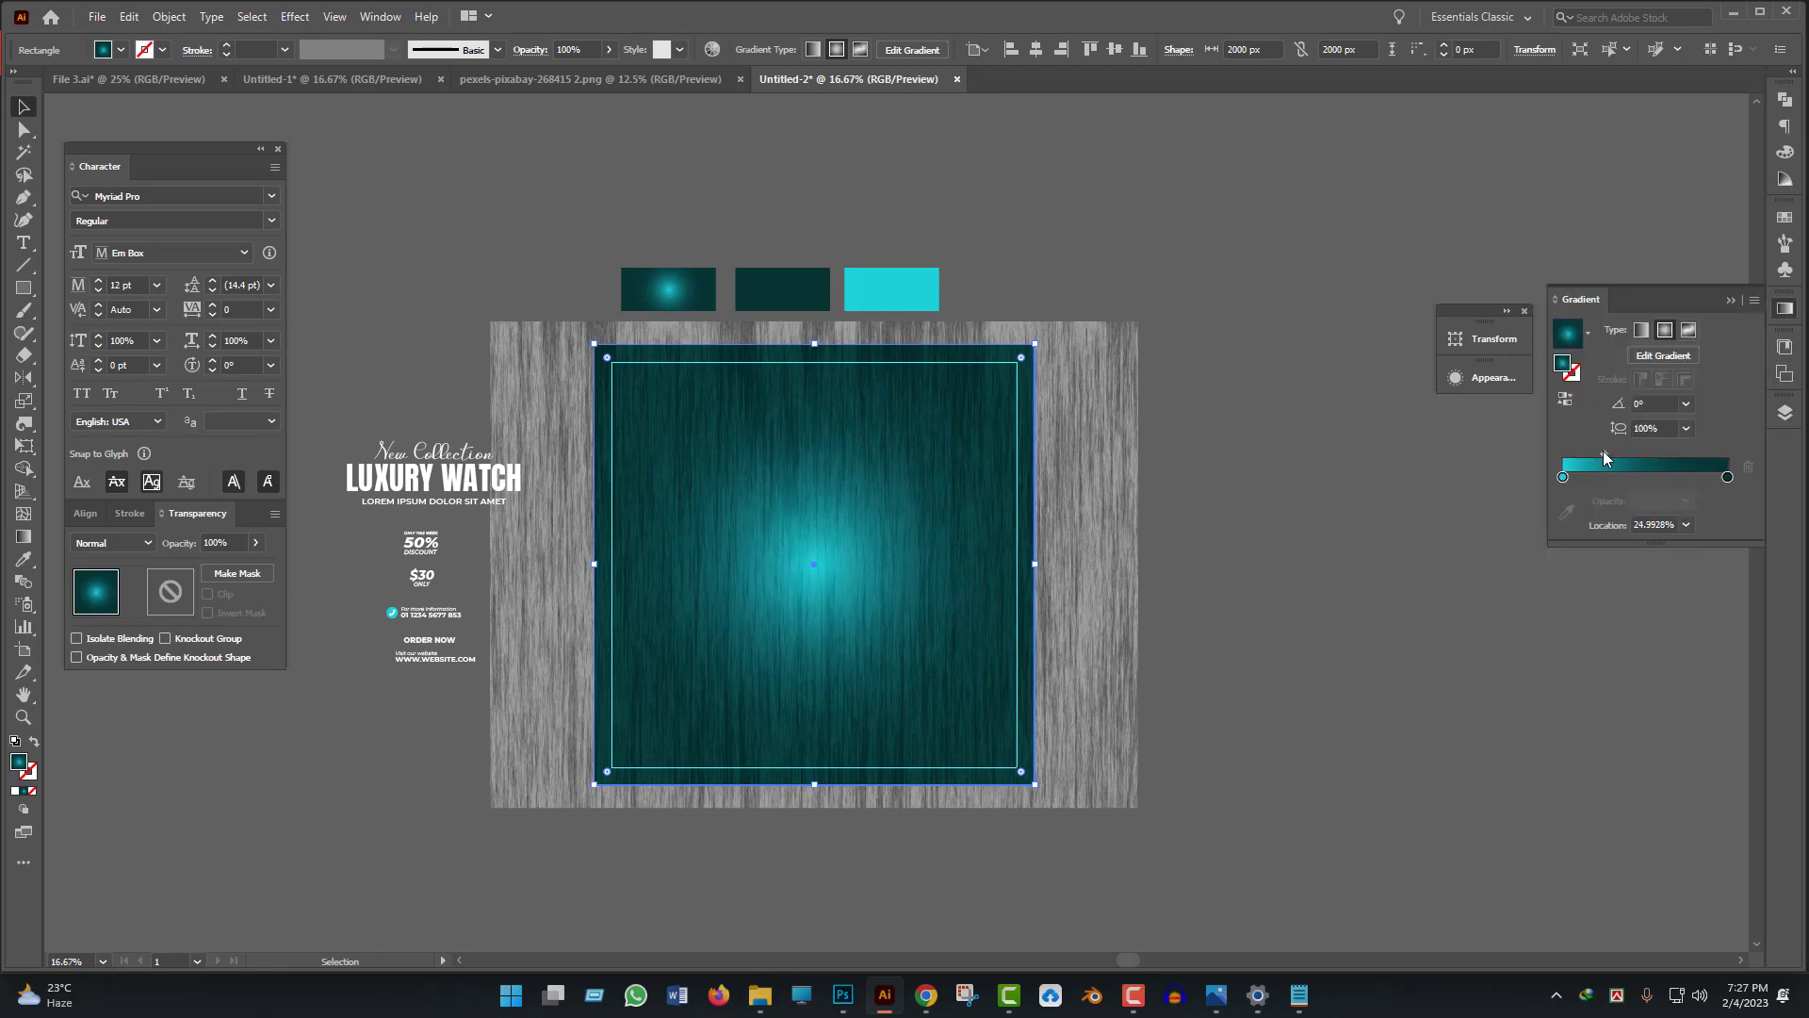
click(1302, 681)
- Compare the textured background with the finished reference design in File 3-01.png in Photos, and return to Illustrator
scroll(1254, 697, down, 1)
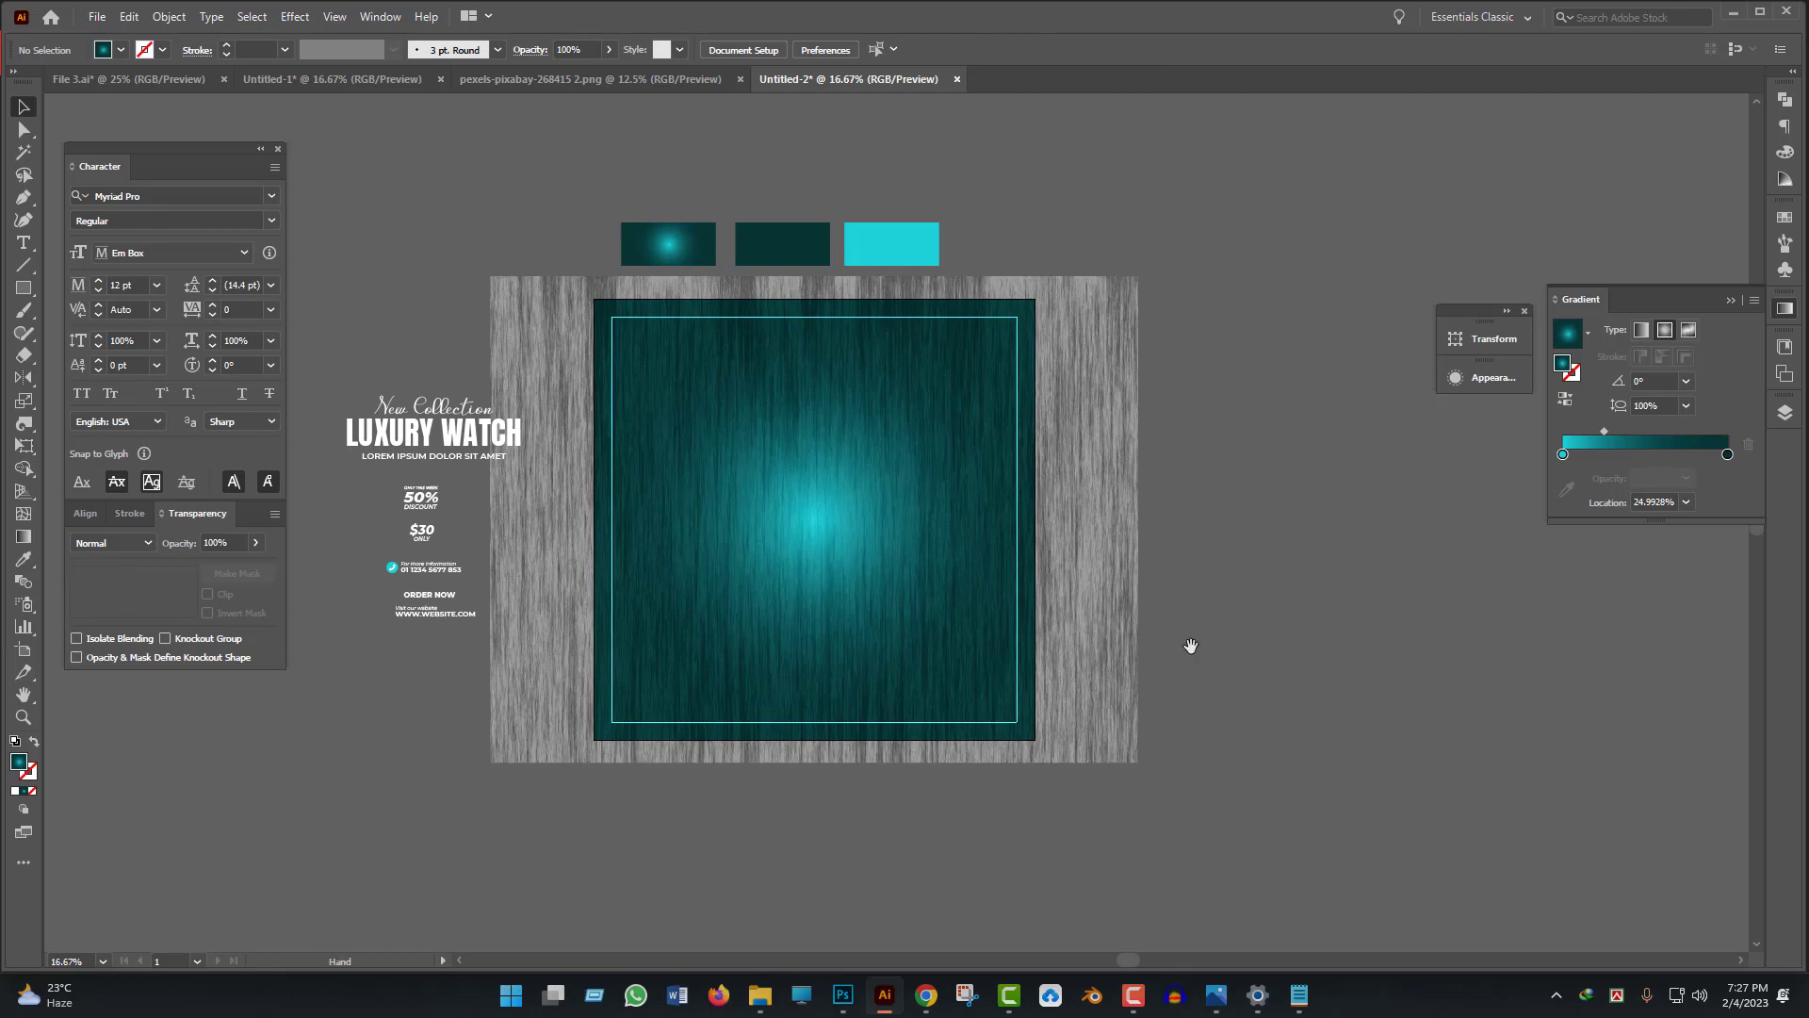
scroll(1135, 691, up, 1)
scroll(997, 626, up, 1)
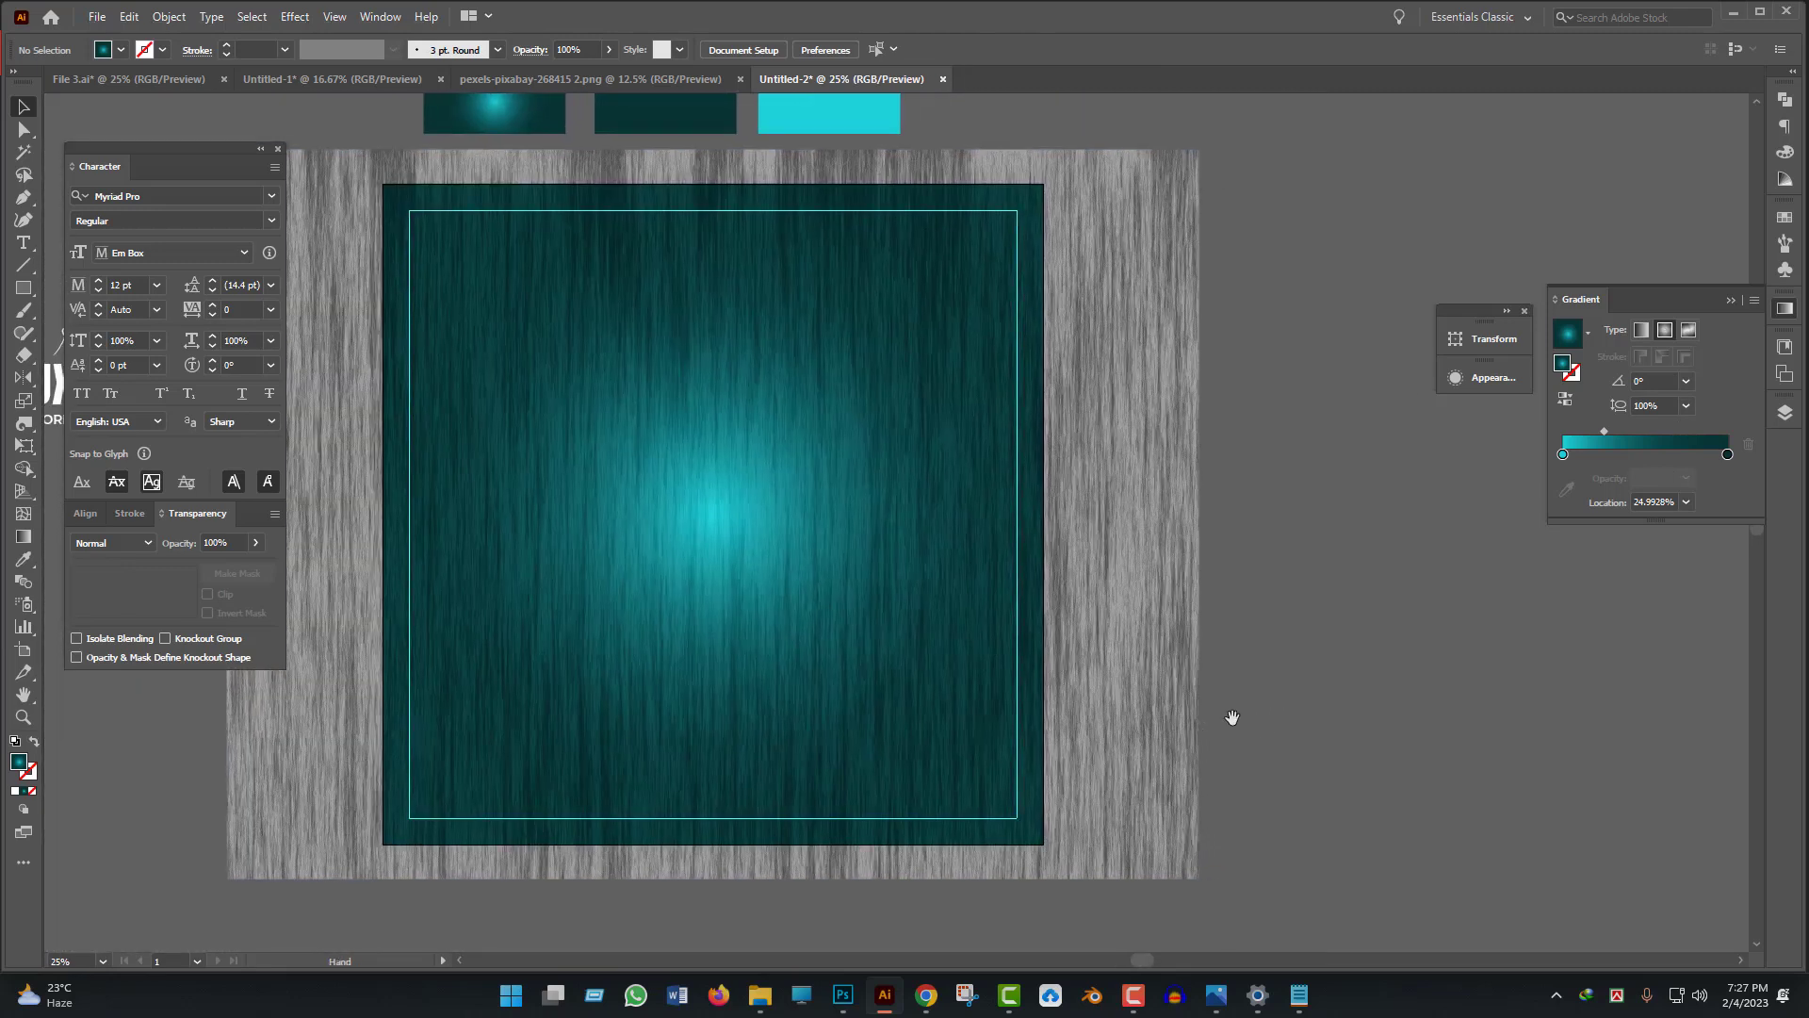
scroll(1253, 716, right, 1)
click(1173, 667)
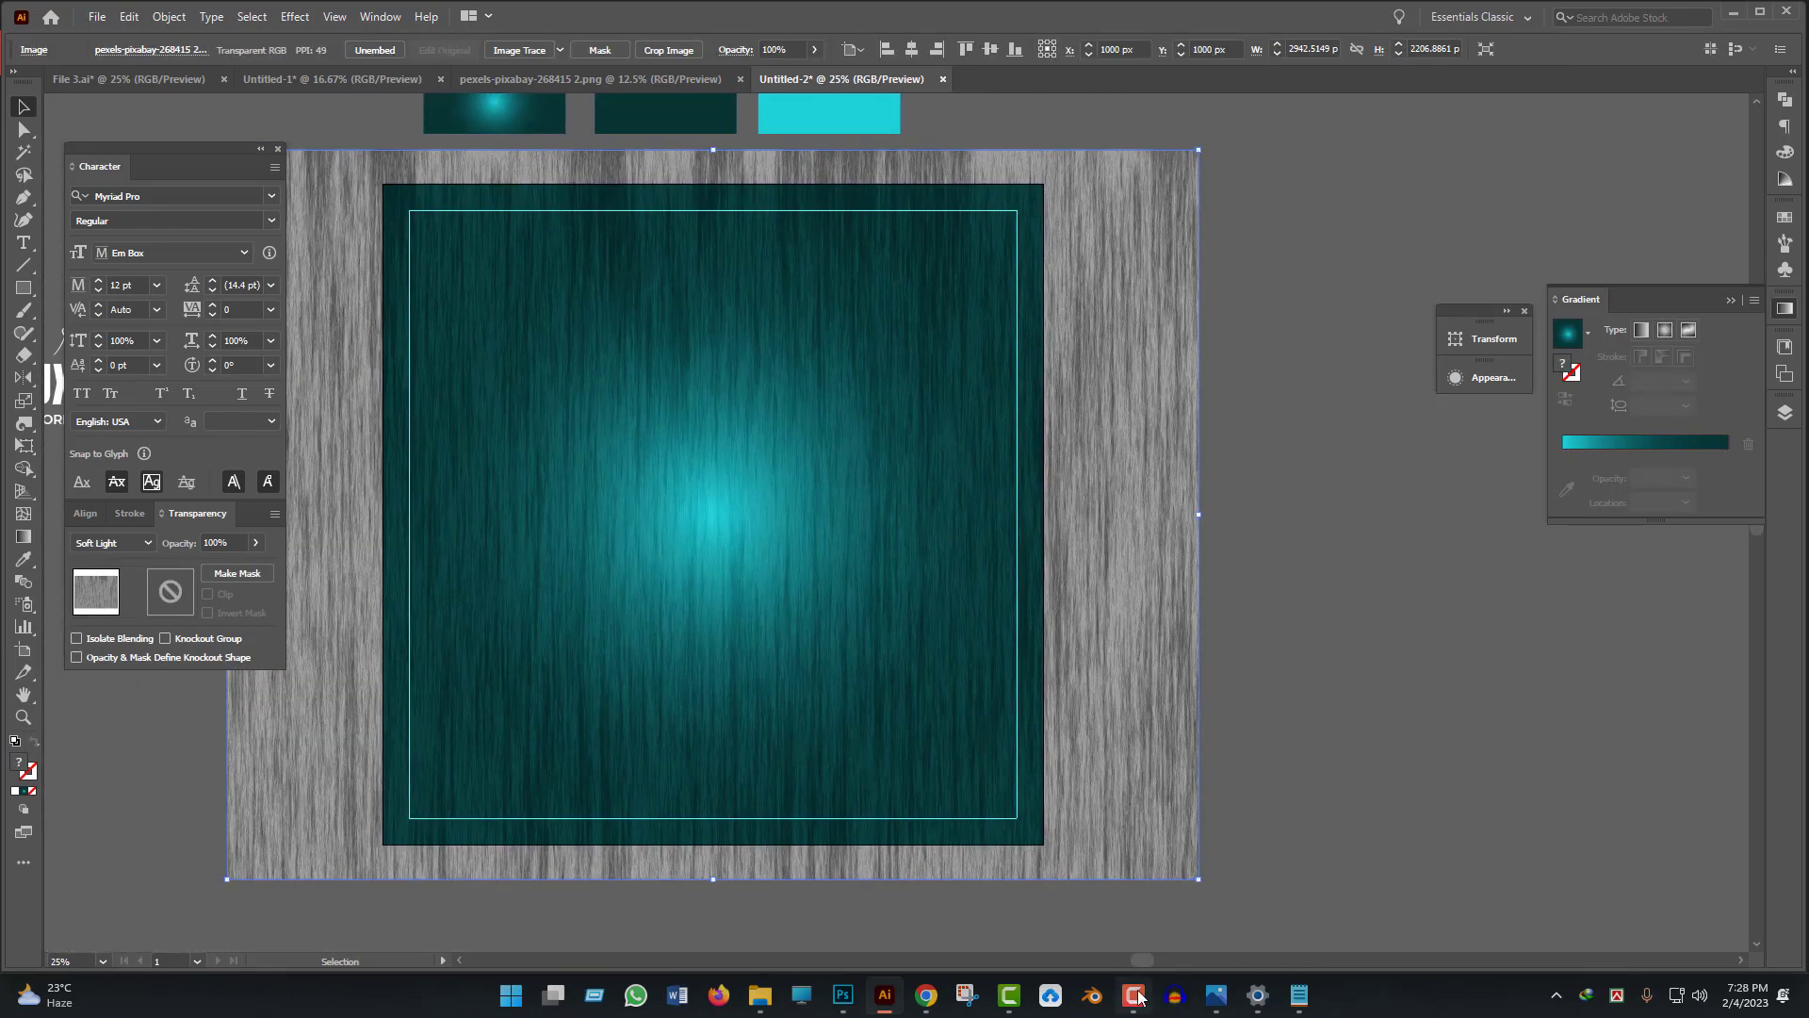
mouse_move(1217, 995)
click(1496, 928)
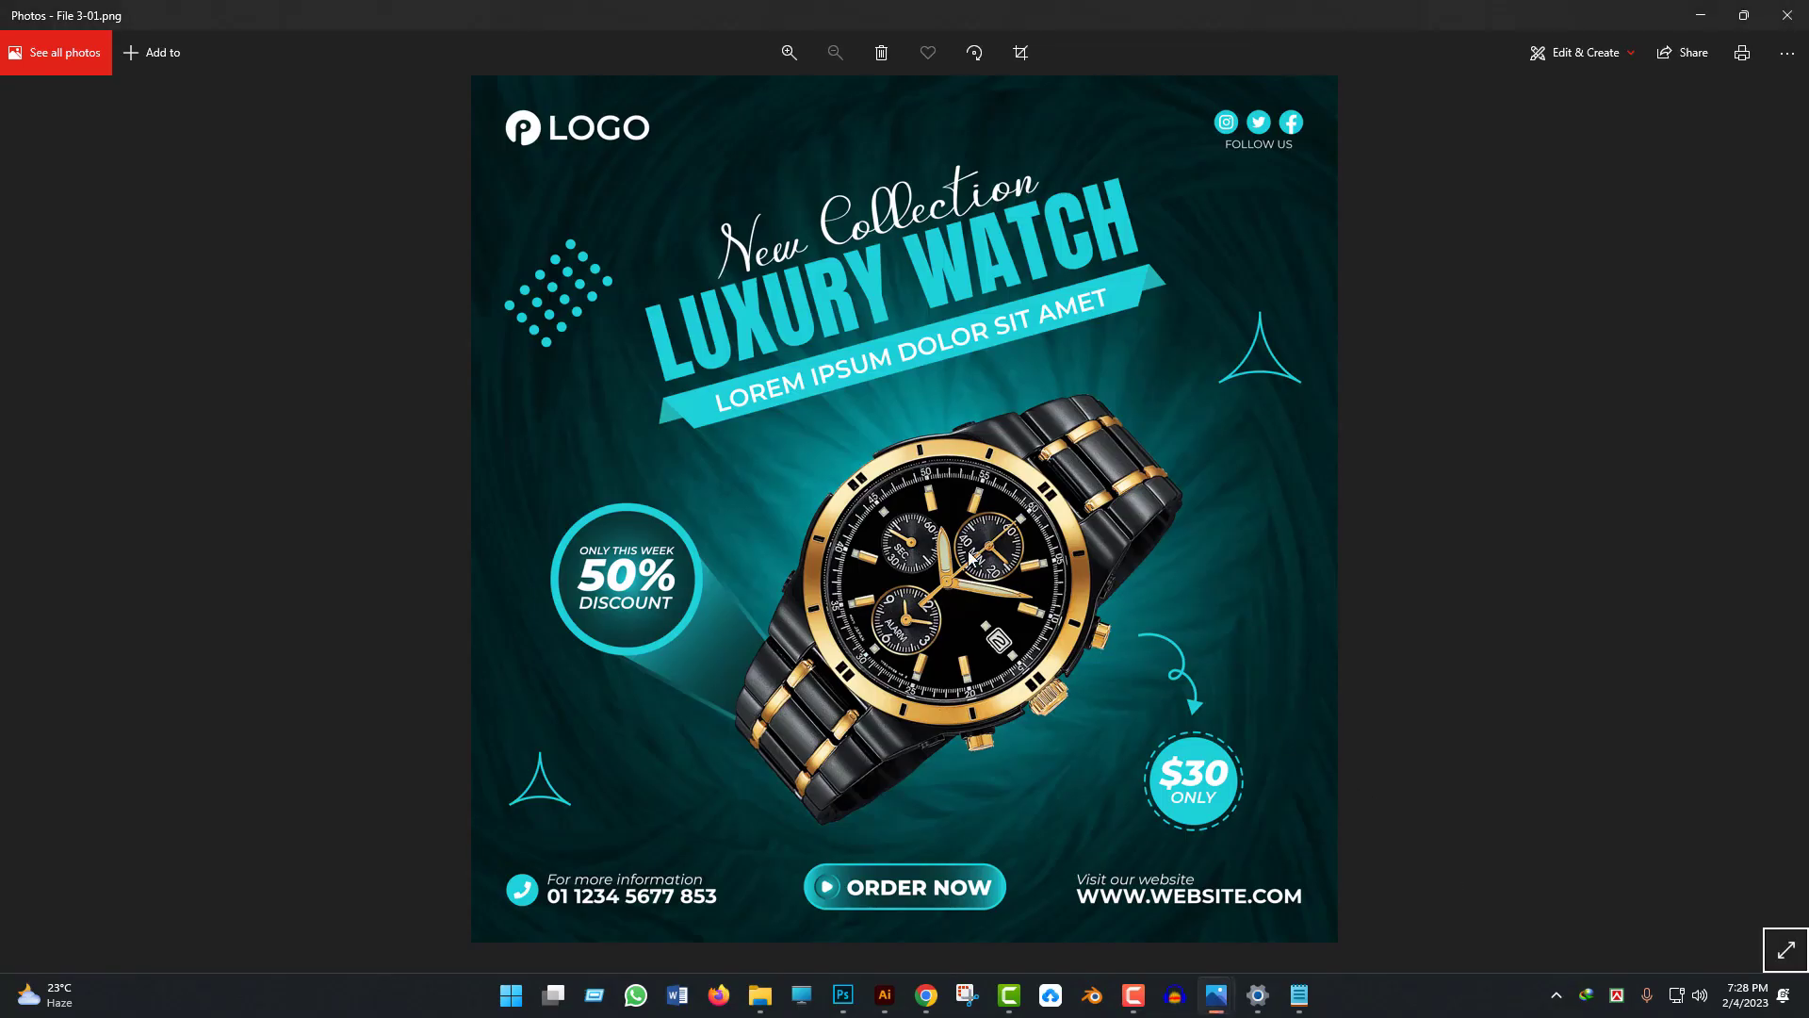
scroll(895, 497, up, 2)
scroll(924, 489, down, 2)
click(888, 995)
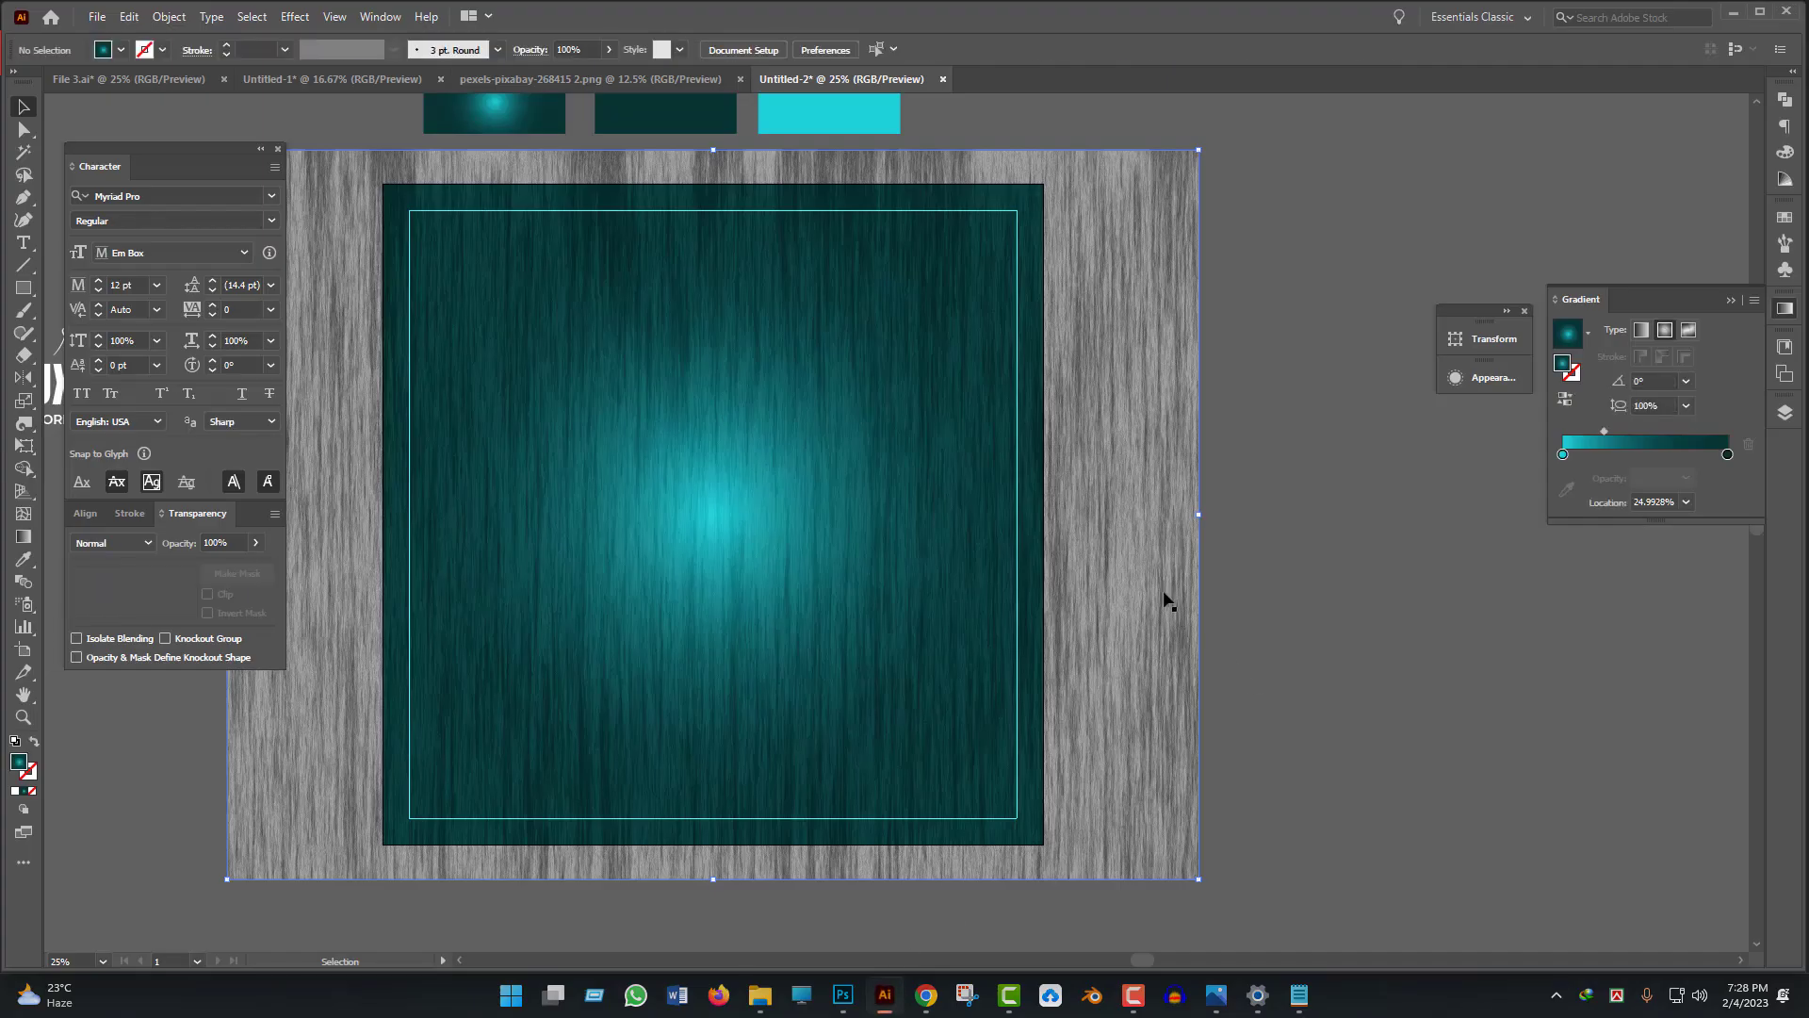
- Try twirling the unrotated wood texture around the artboard's center with the Twirl tool, undoing each attempt
scroll(1188, 608, down, 1)
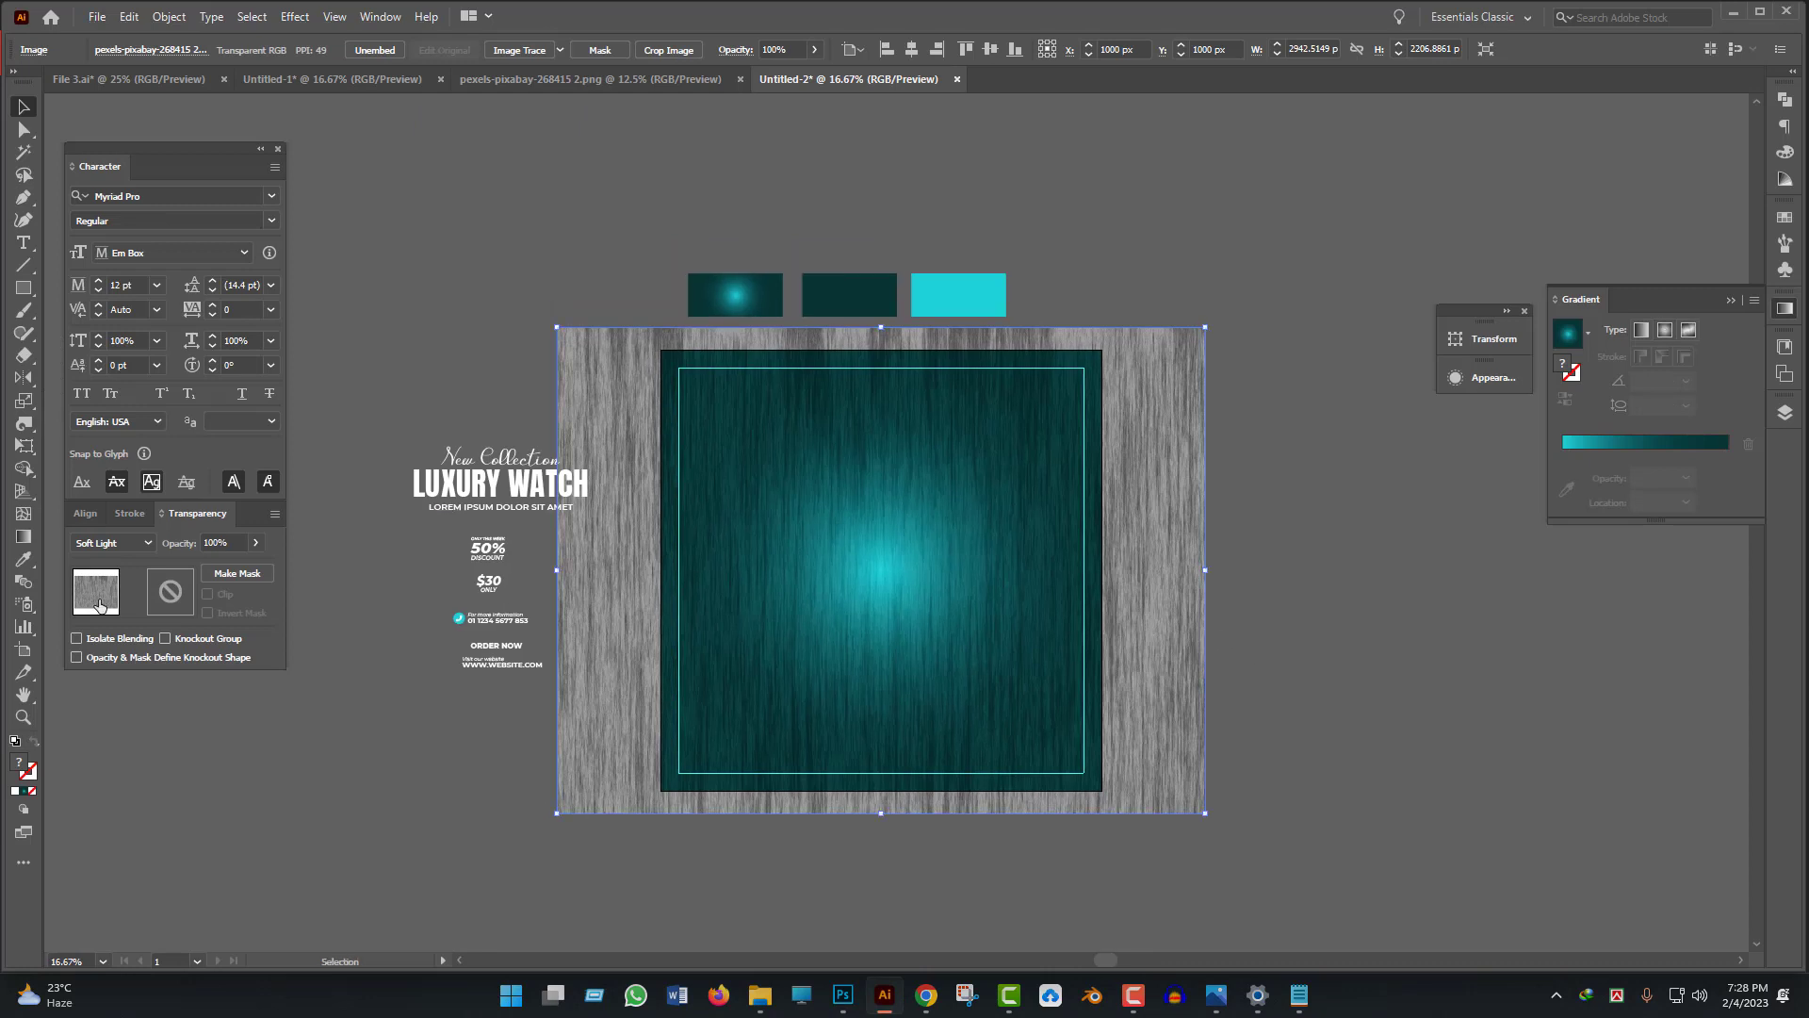
drag(23, 423, 103, 487)
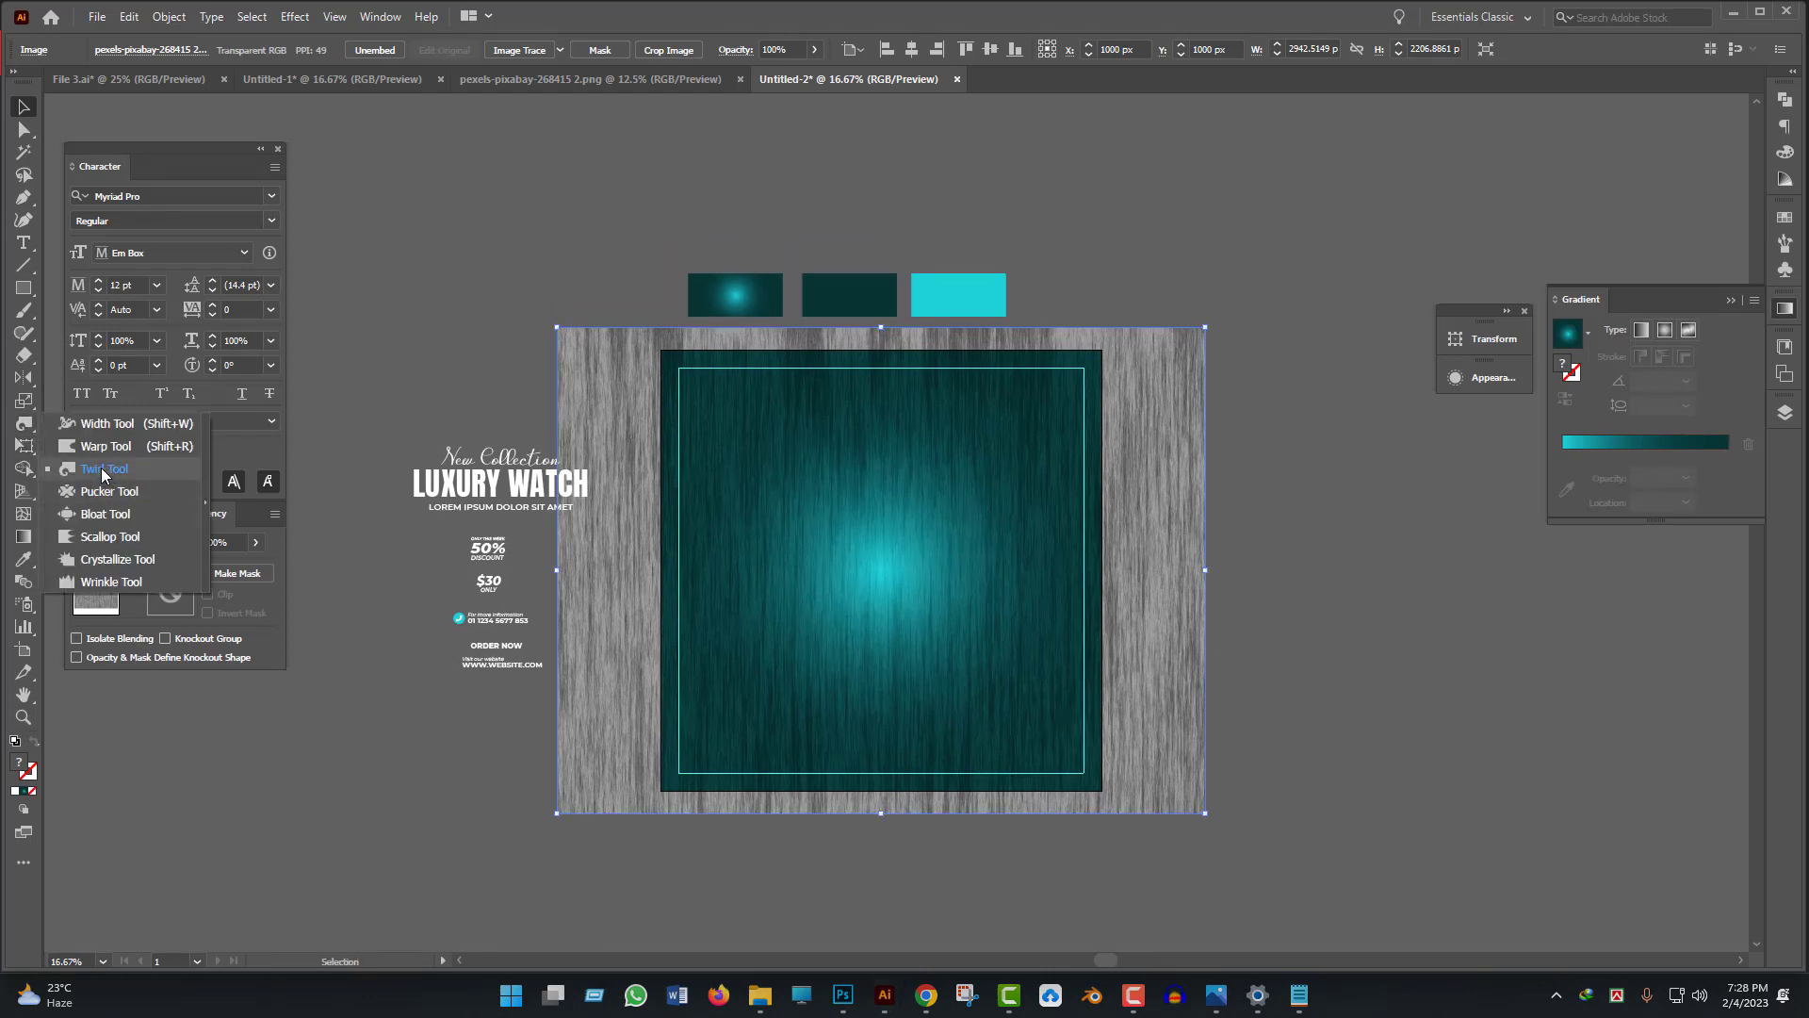
drag(102, 464, 100, 461)
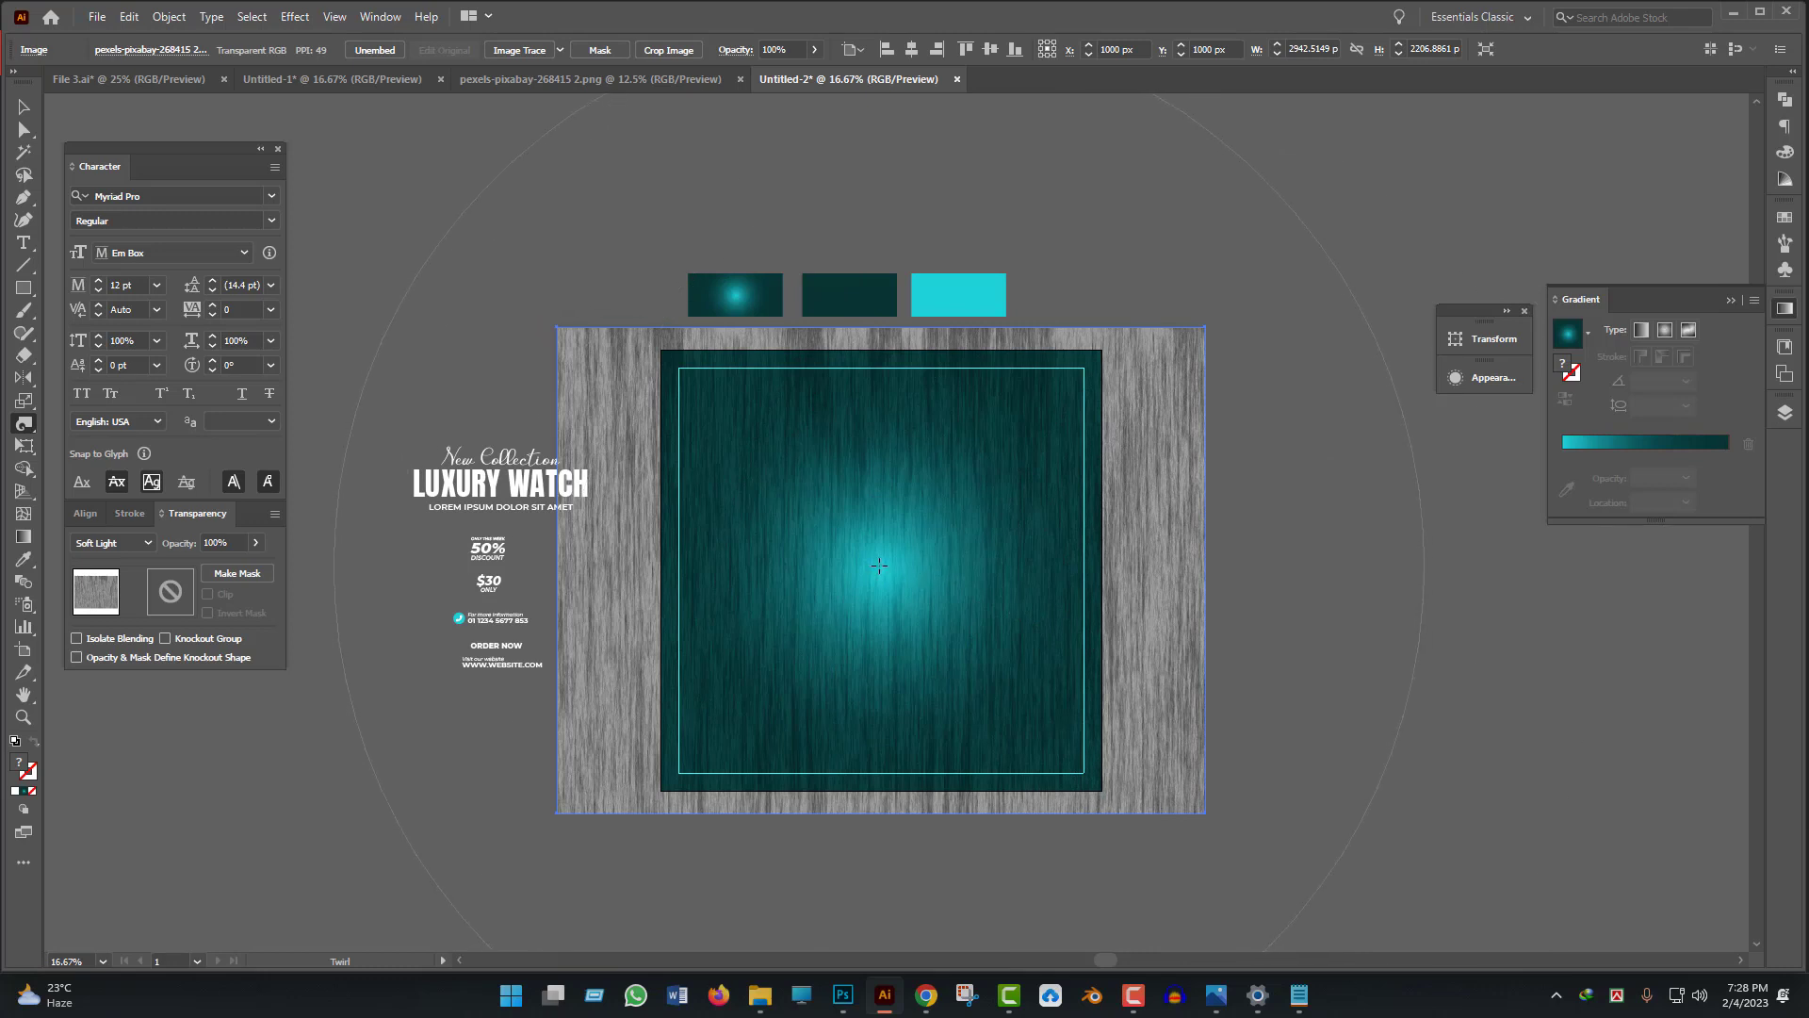
drag(878, 565, 889, 570)
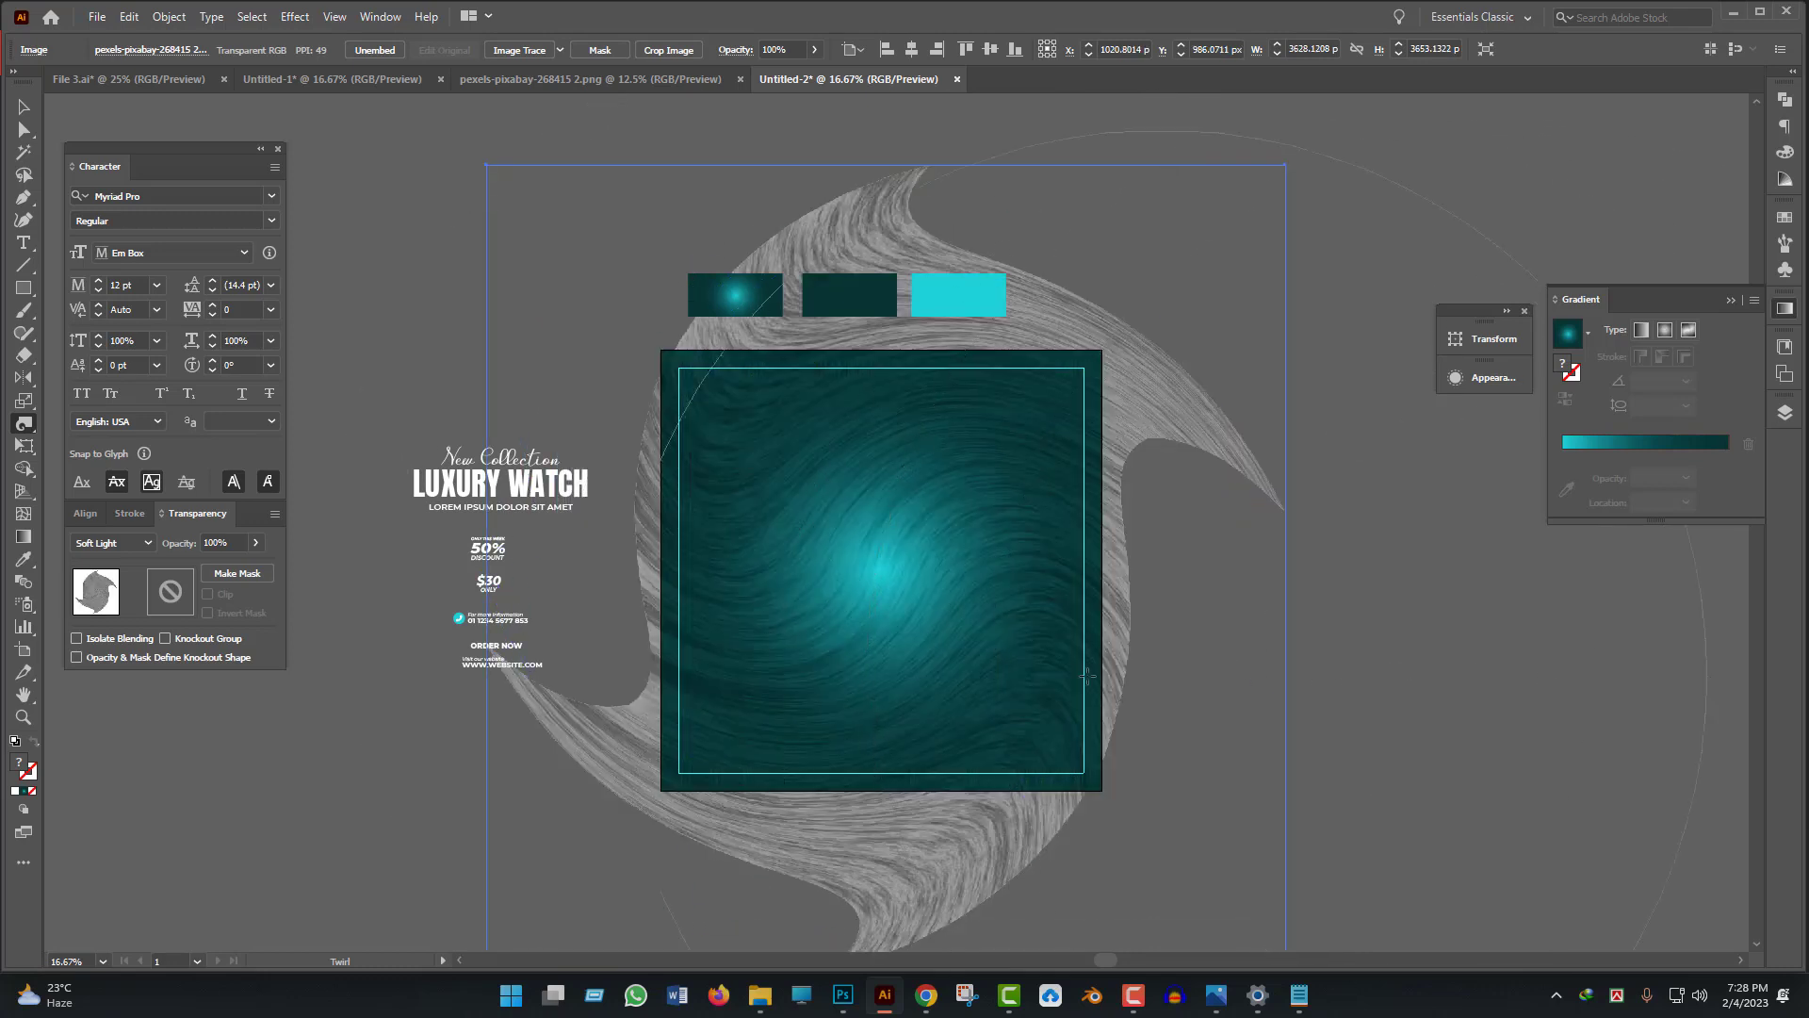
key(ctrl+z)
drag(883, 566, 883, 567)
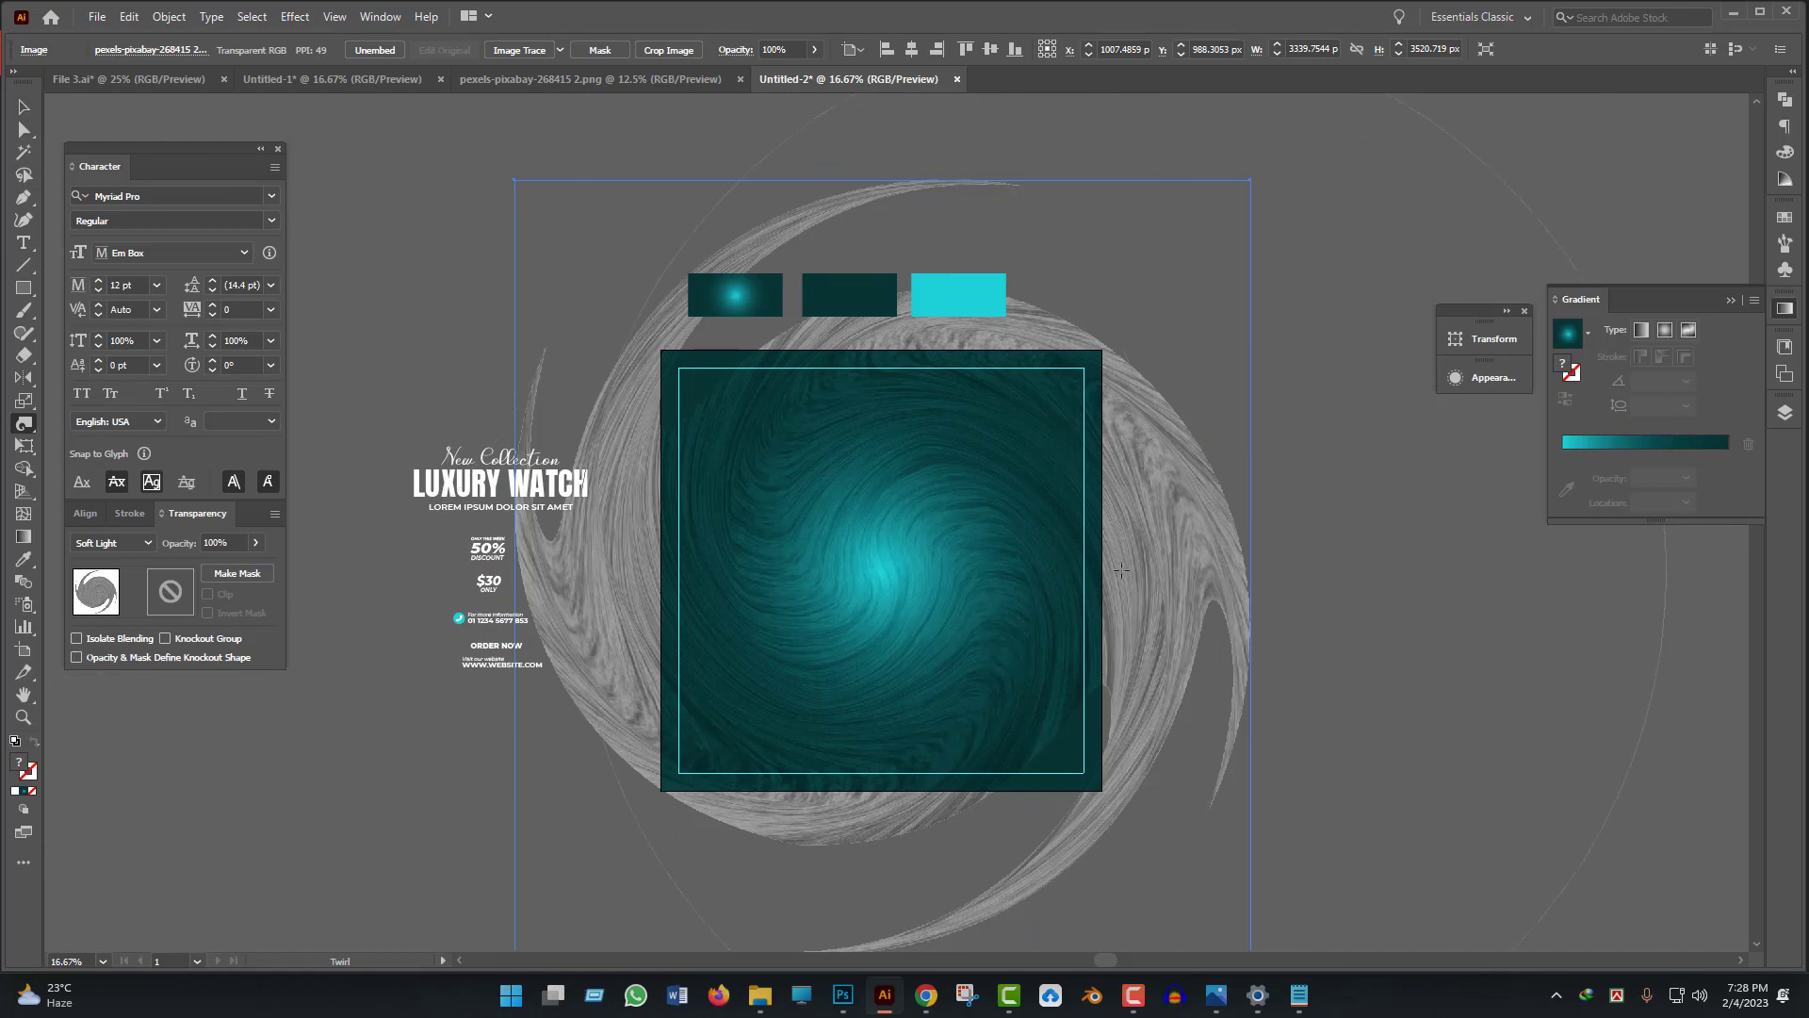
key(ctrl+z)
key(v)
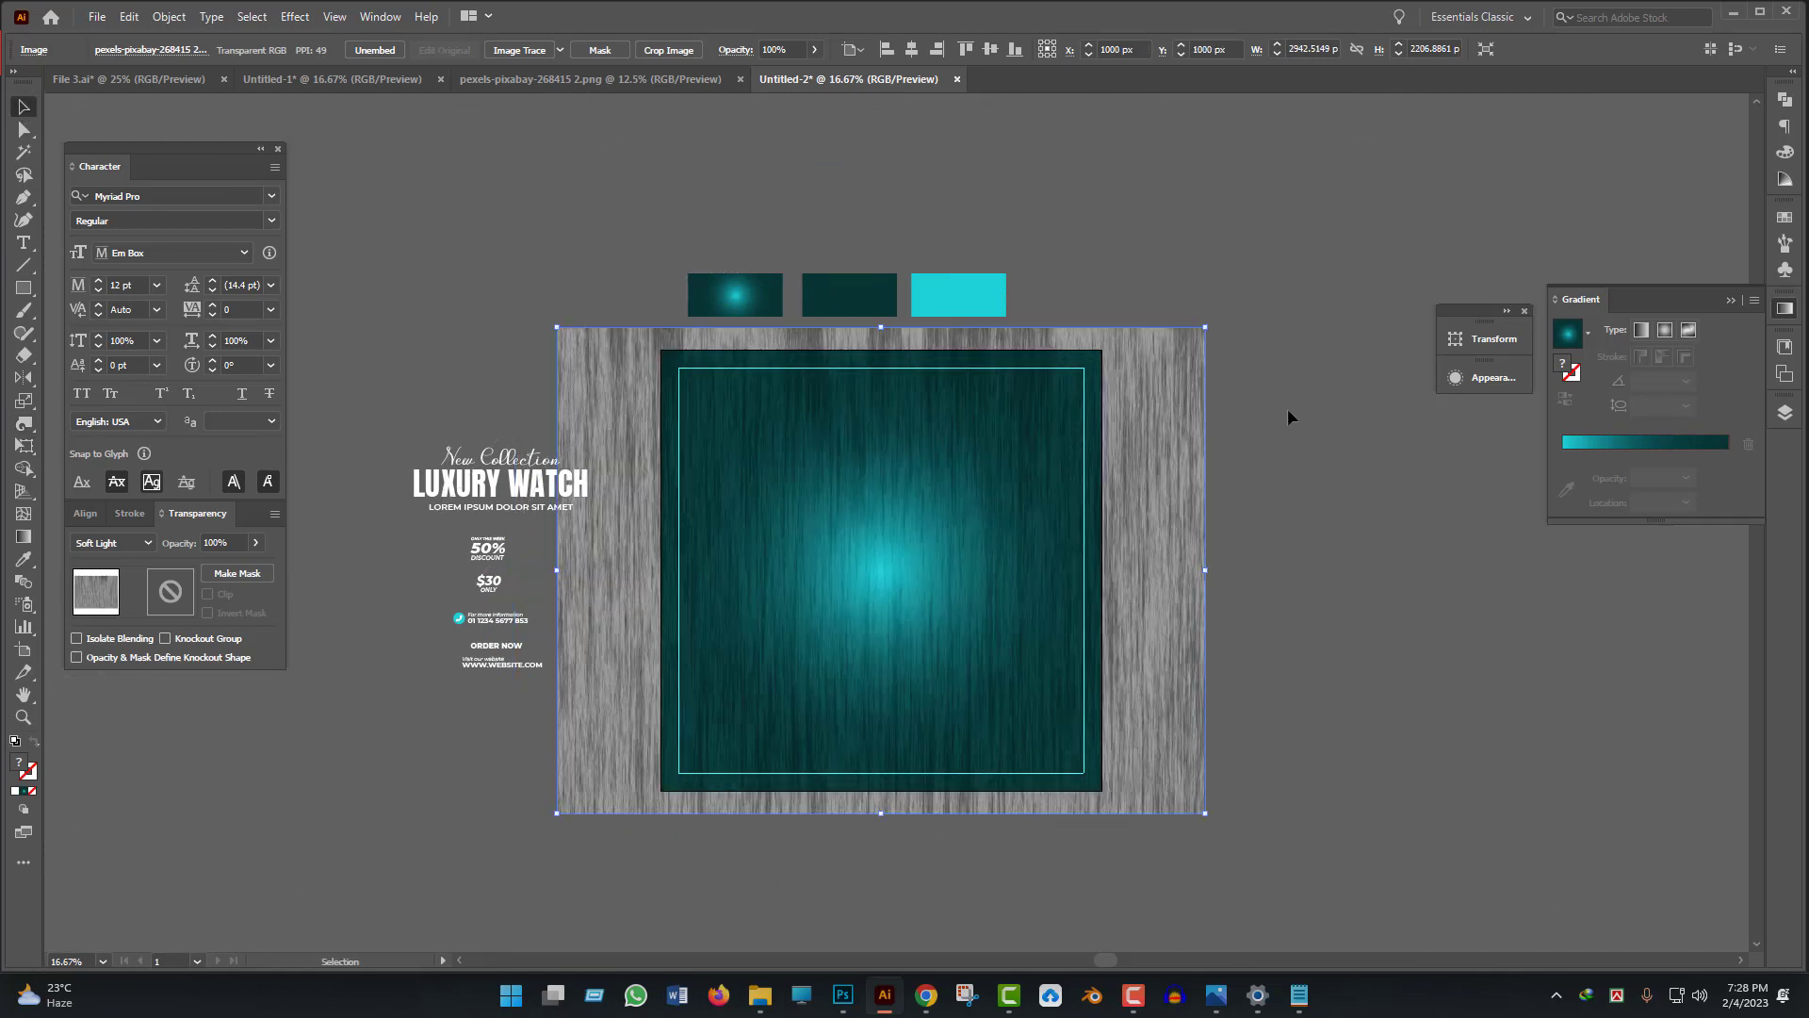
- Rotate the wood texture 45° and enlarge it about its center to overall bounds of about 5471 by 5471 px
drag(1214, 326, 1385, 629)
drag(1308, 778, 1198, 625)
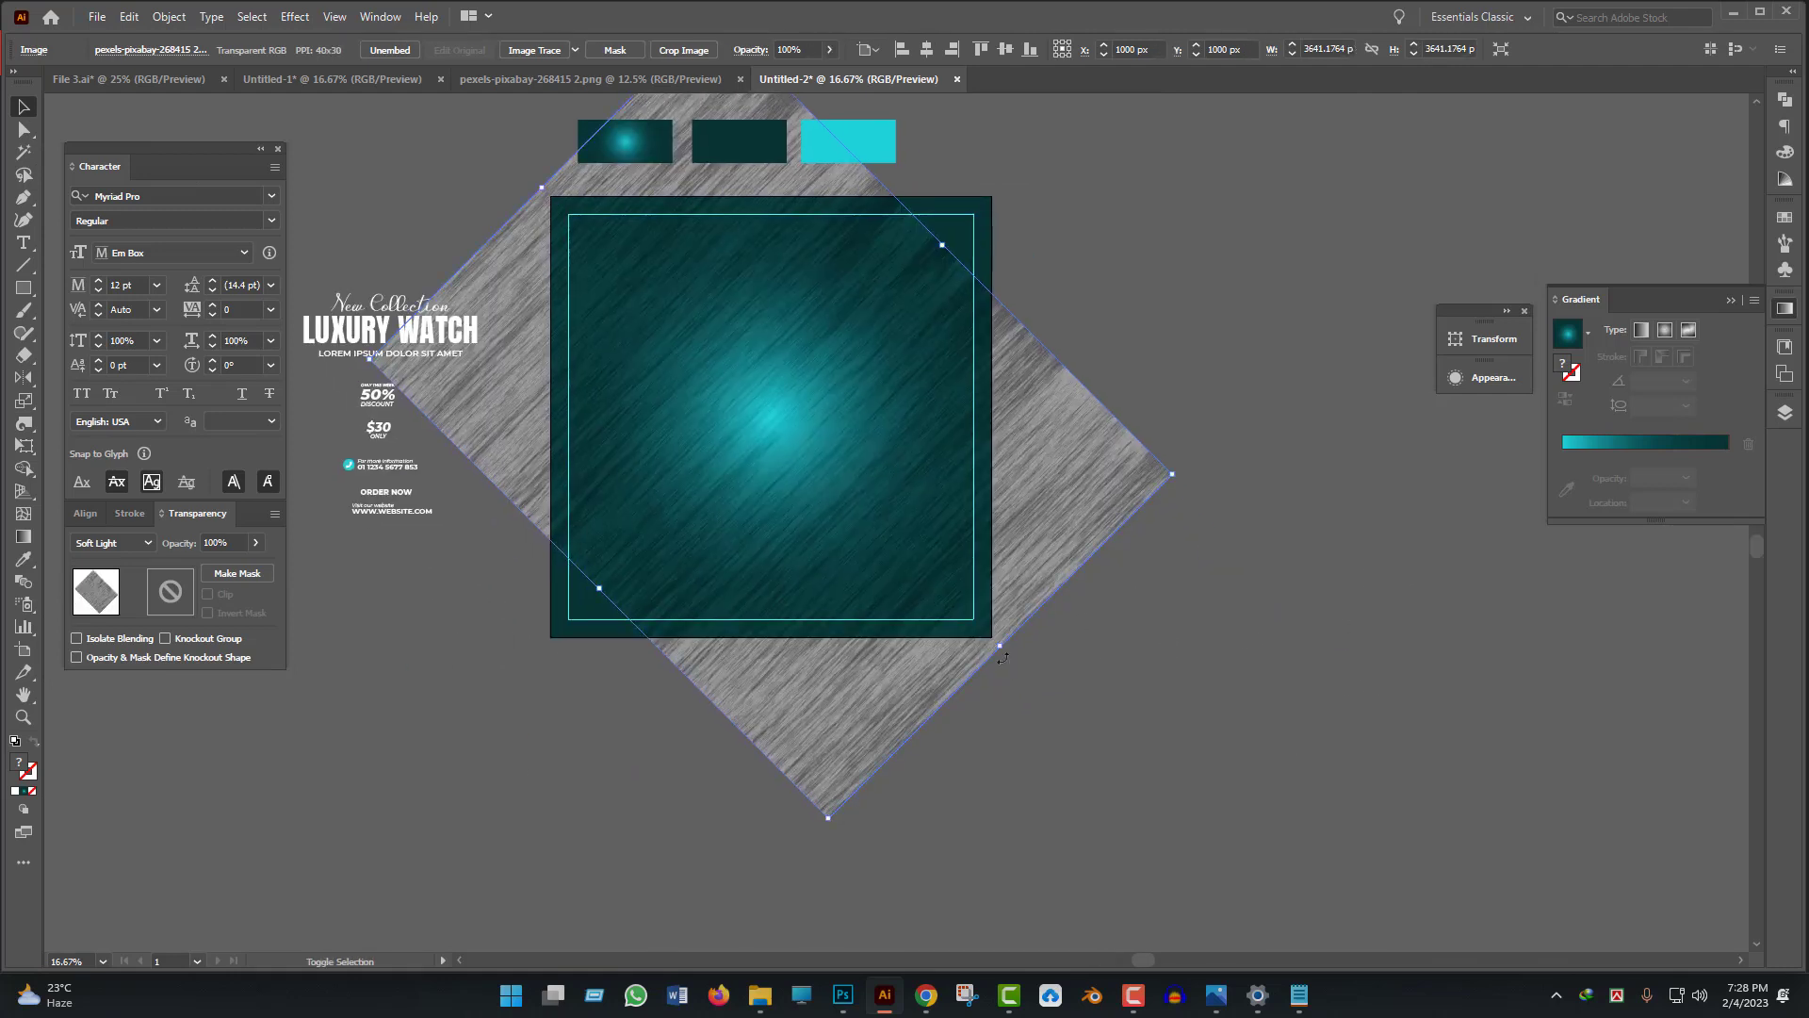
drag(1000, 648, 1122, 755)
drag(1287, 685, 1323, 744)
drag(1225, 710, 1237, 722)
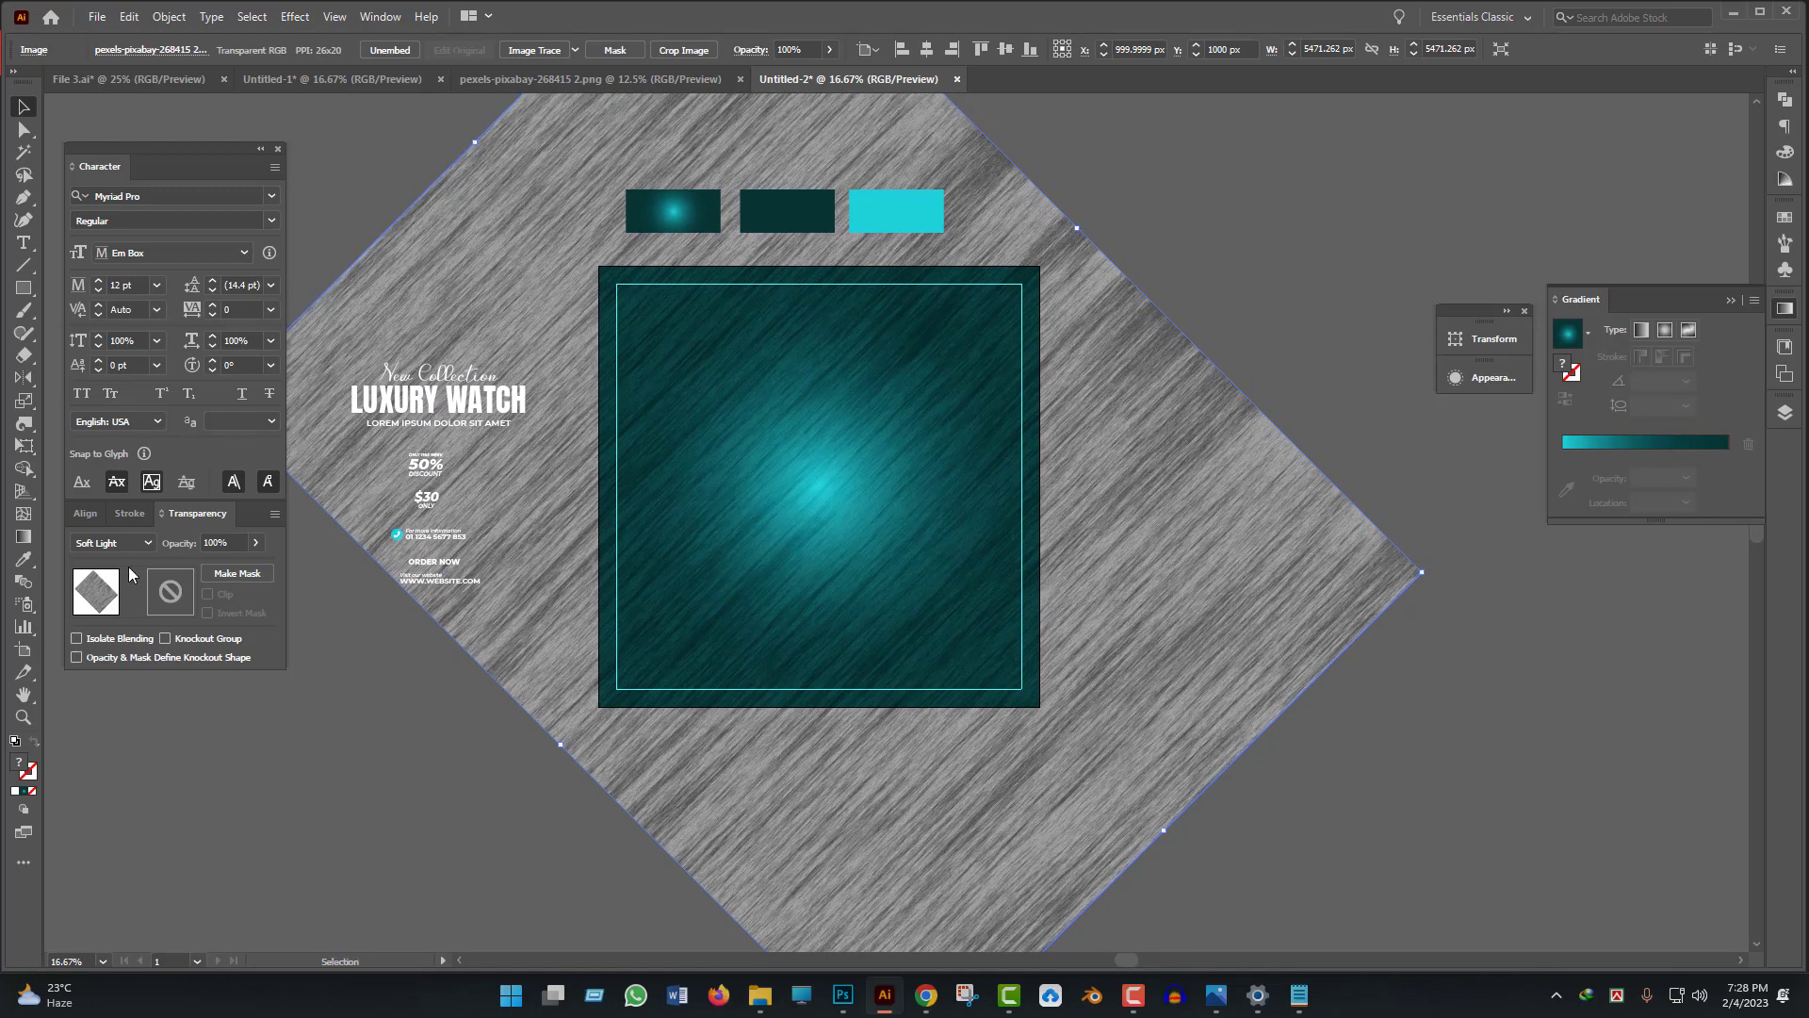
- Distort the rotated wood texture into a swirl around the artboard's center with the Twirl tool
click(31, 423)
drag(821, 481, 1362, 678)
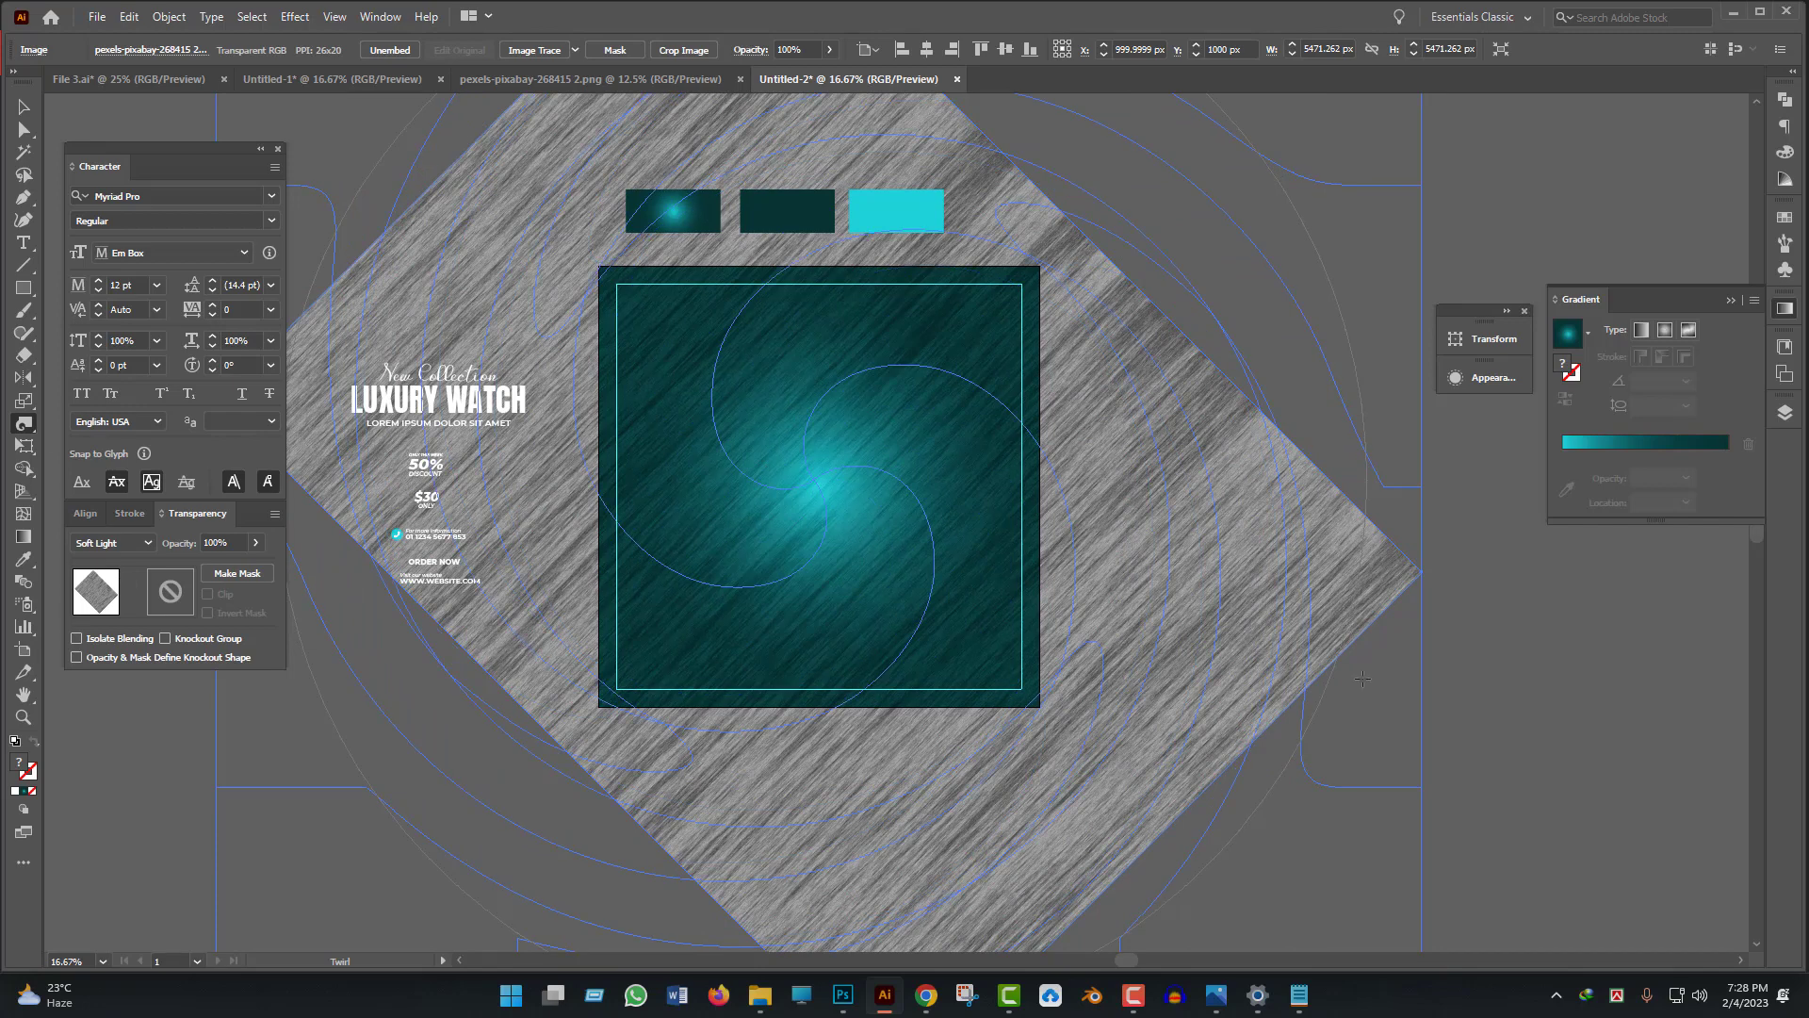
drag(815, 482, 815, 482)
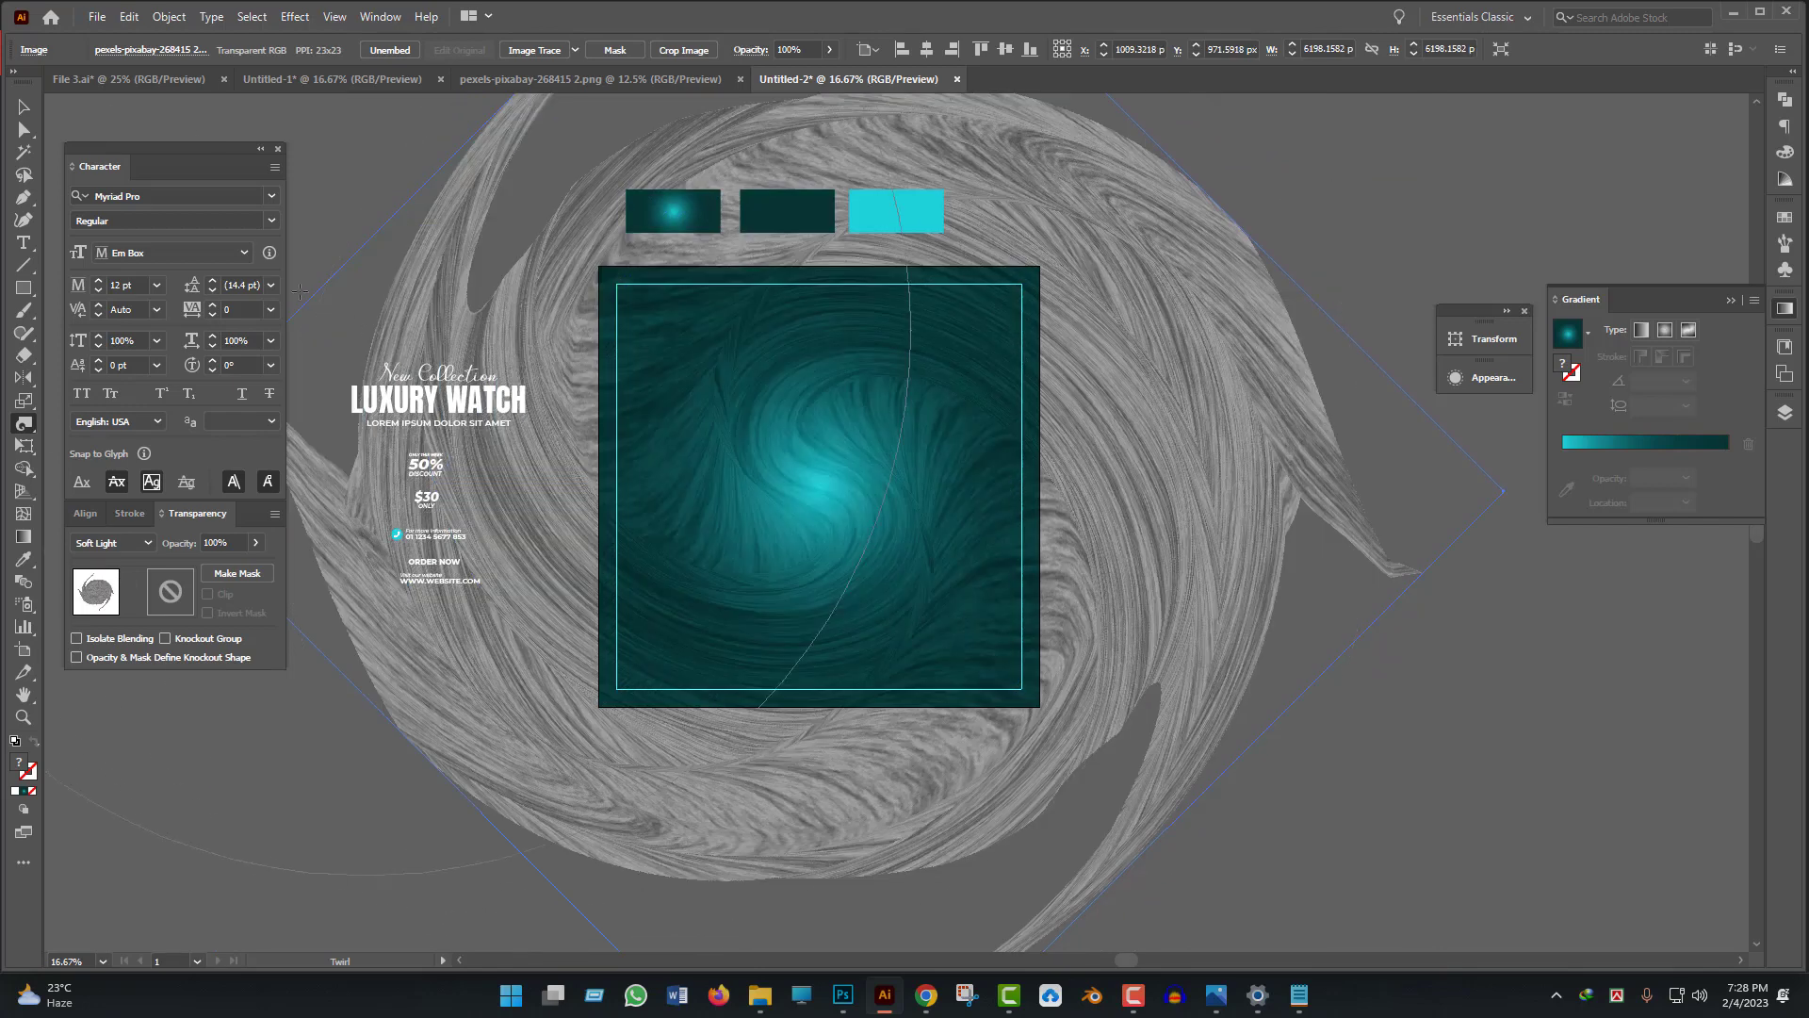
click(26, 107)
- Examine the swirled background as a whole and compare it with the reference design in File 3-01.png
scroll(924, 655, down, 2)
drag(1212, 773, 1168, 756)
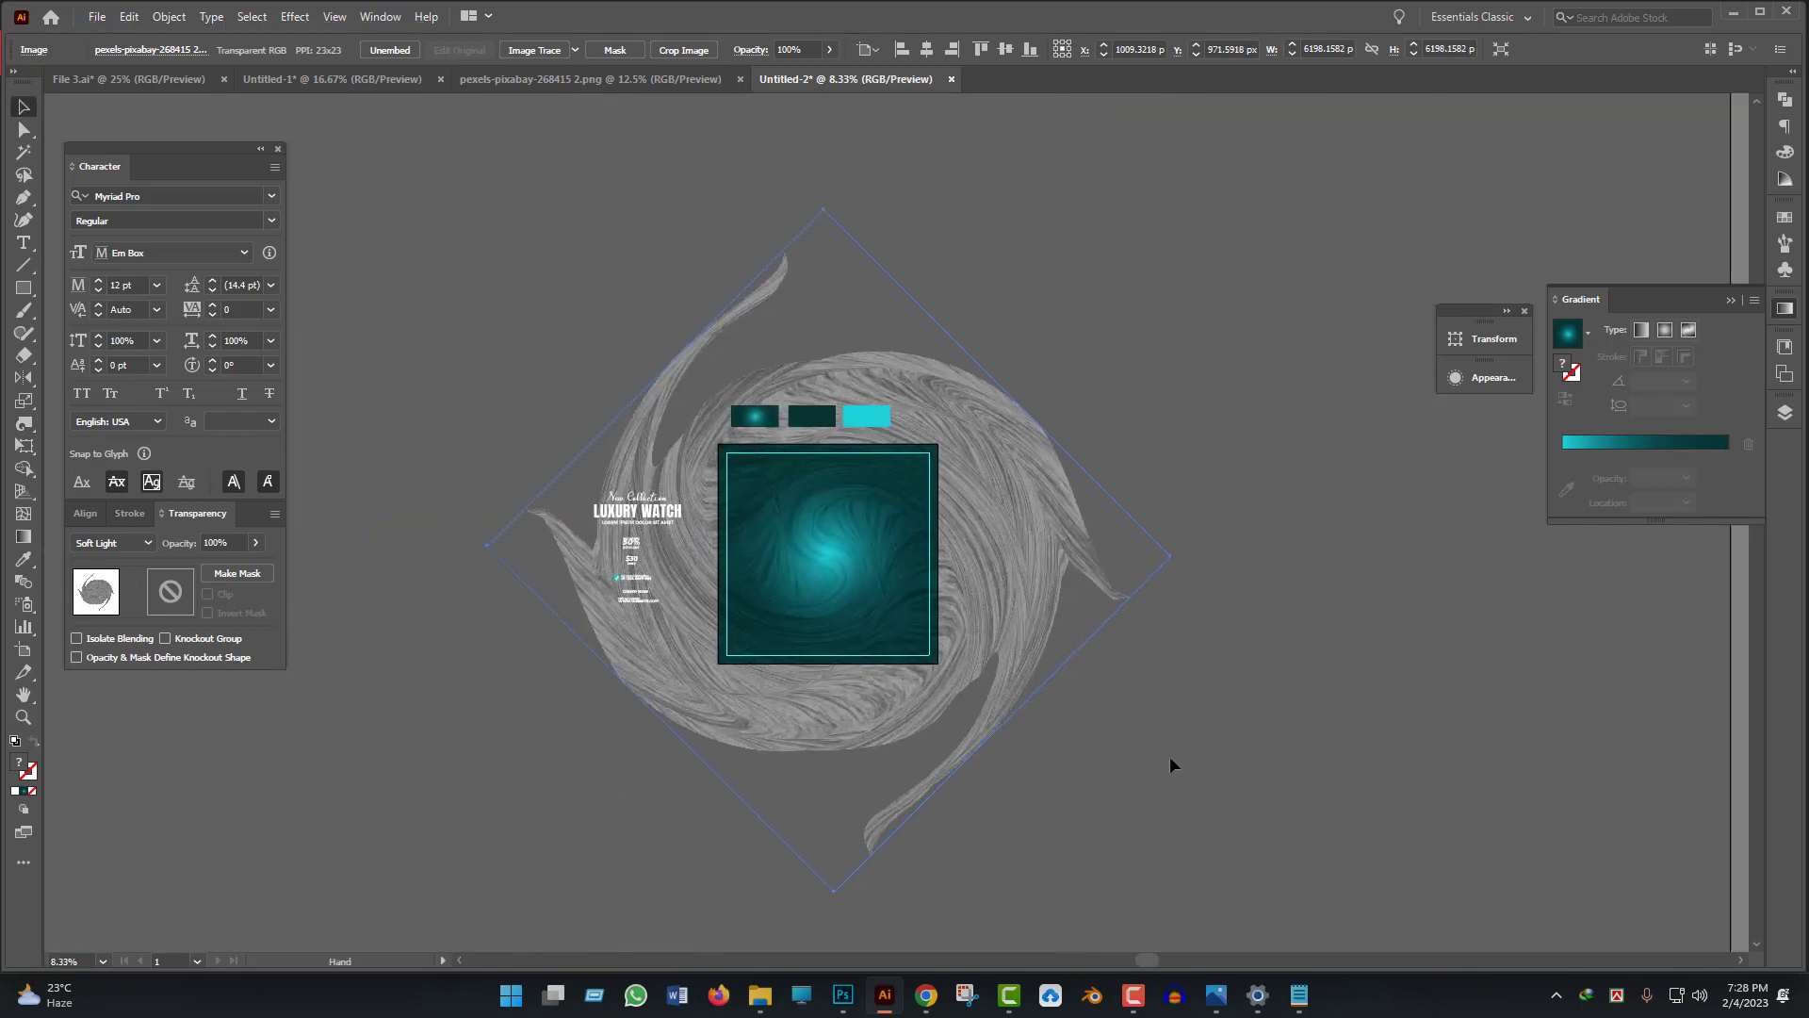
click(1100, 713)
scroll(1099, 713, up, 2)
drag(1177, 817, 1348, 894)
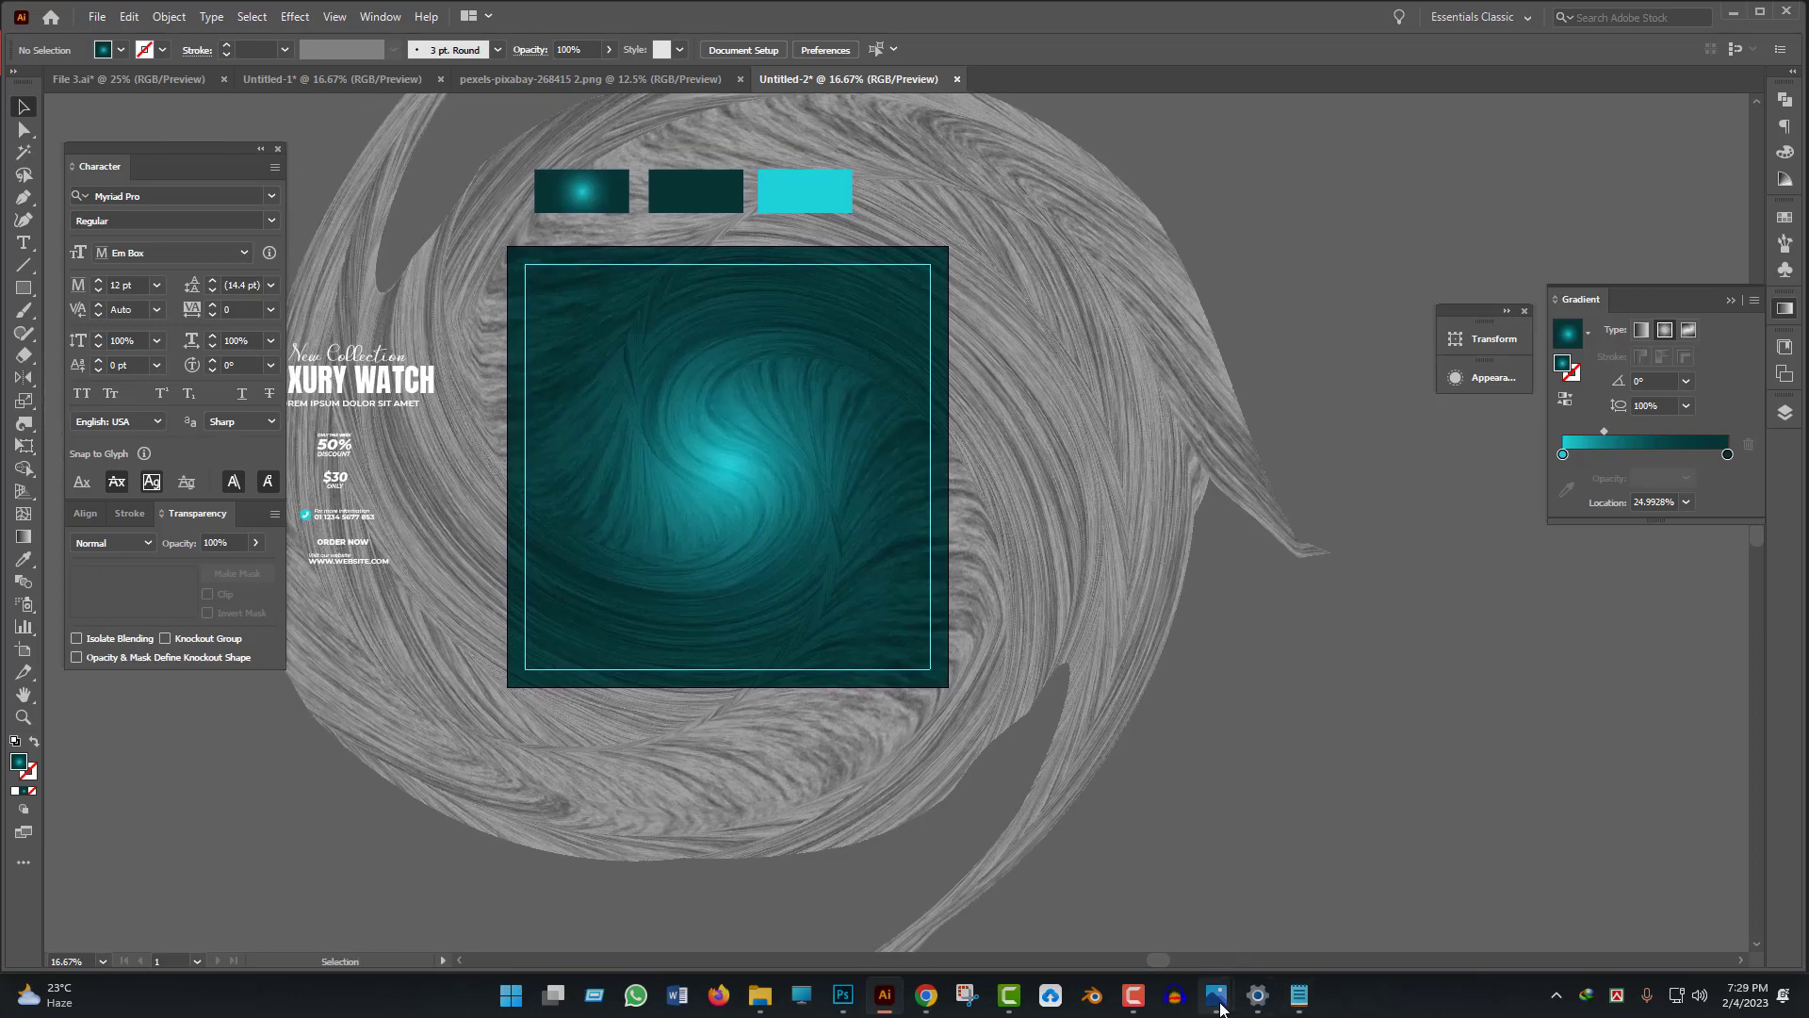
mouse_move(1215, 994)
click(1497, 916)
scroll(822, 505, up, 1)
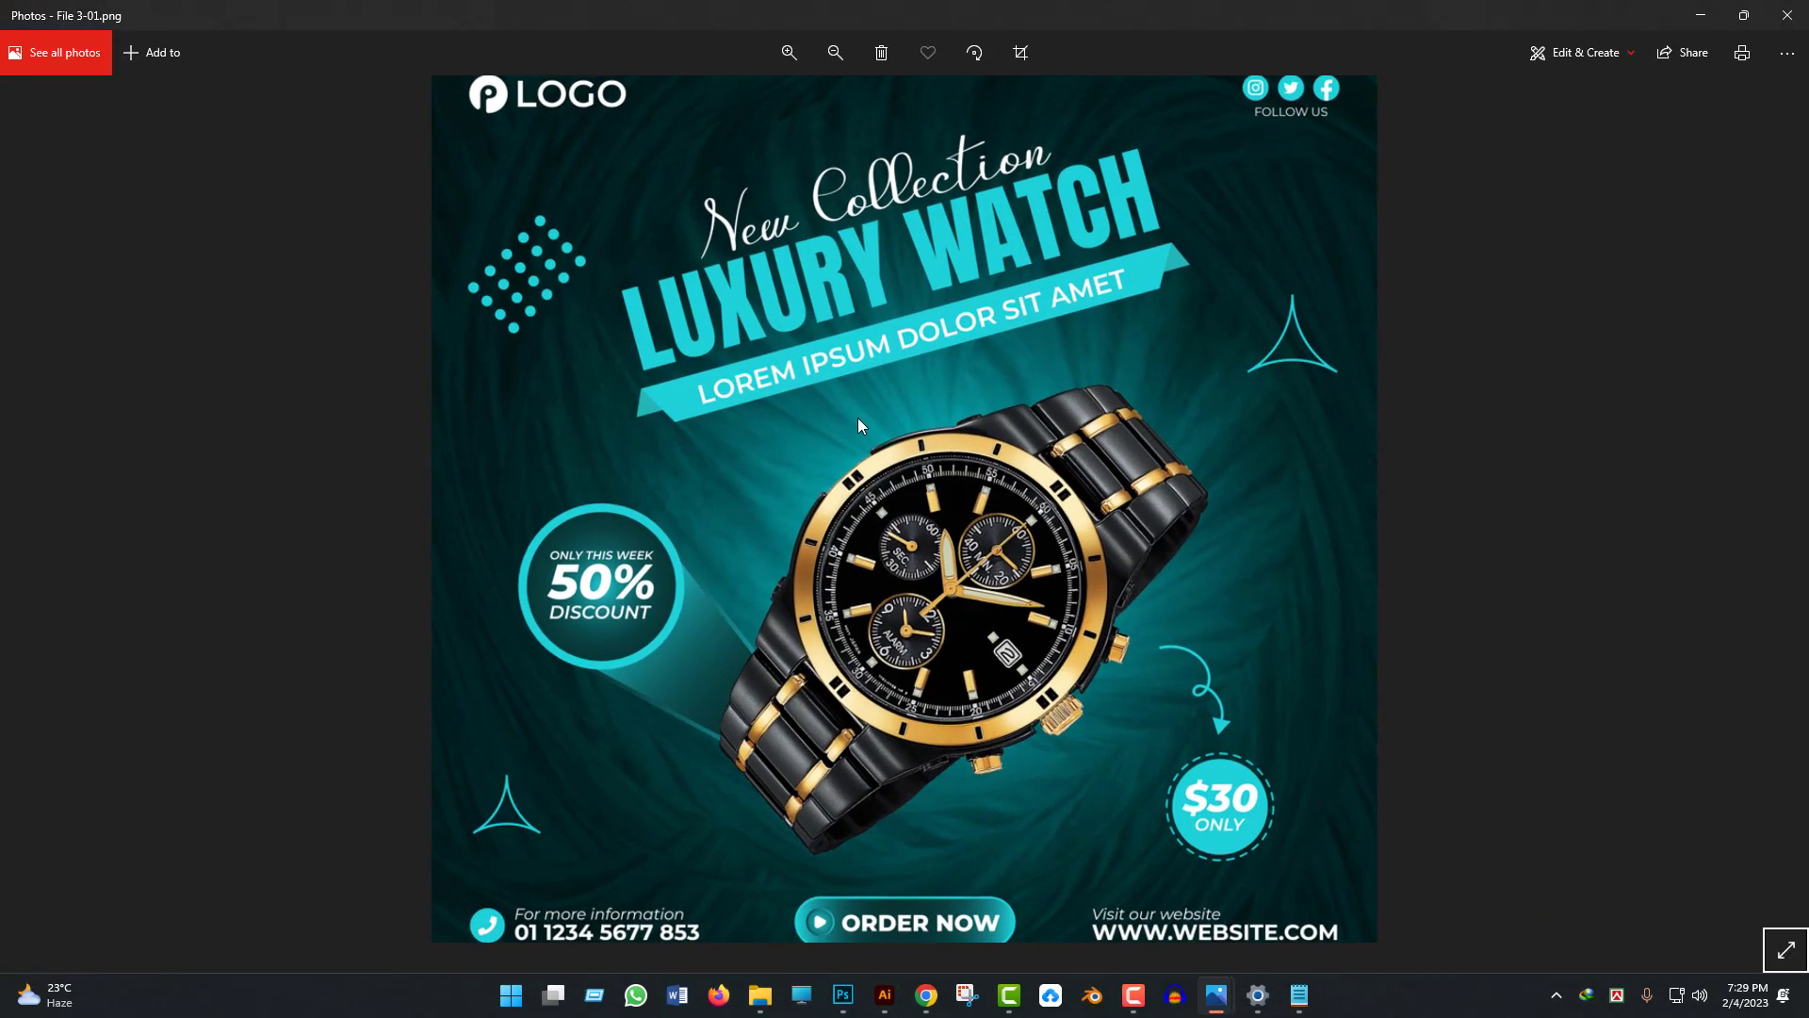
scroll(858, 417, down, 1)
click(1700, 16)
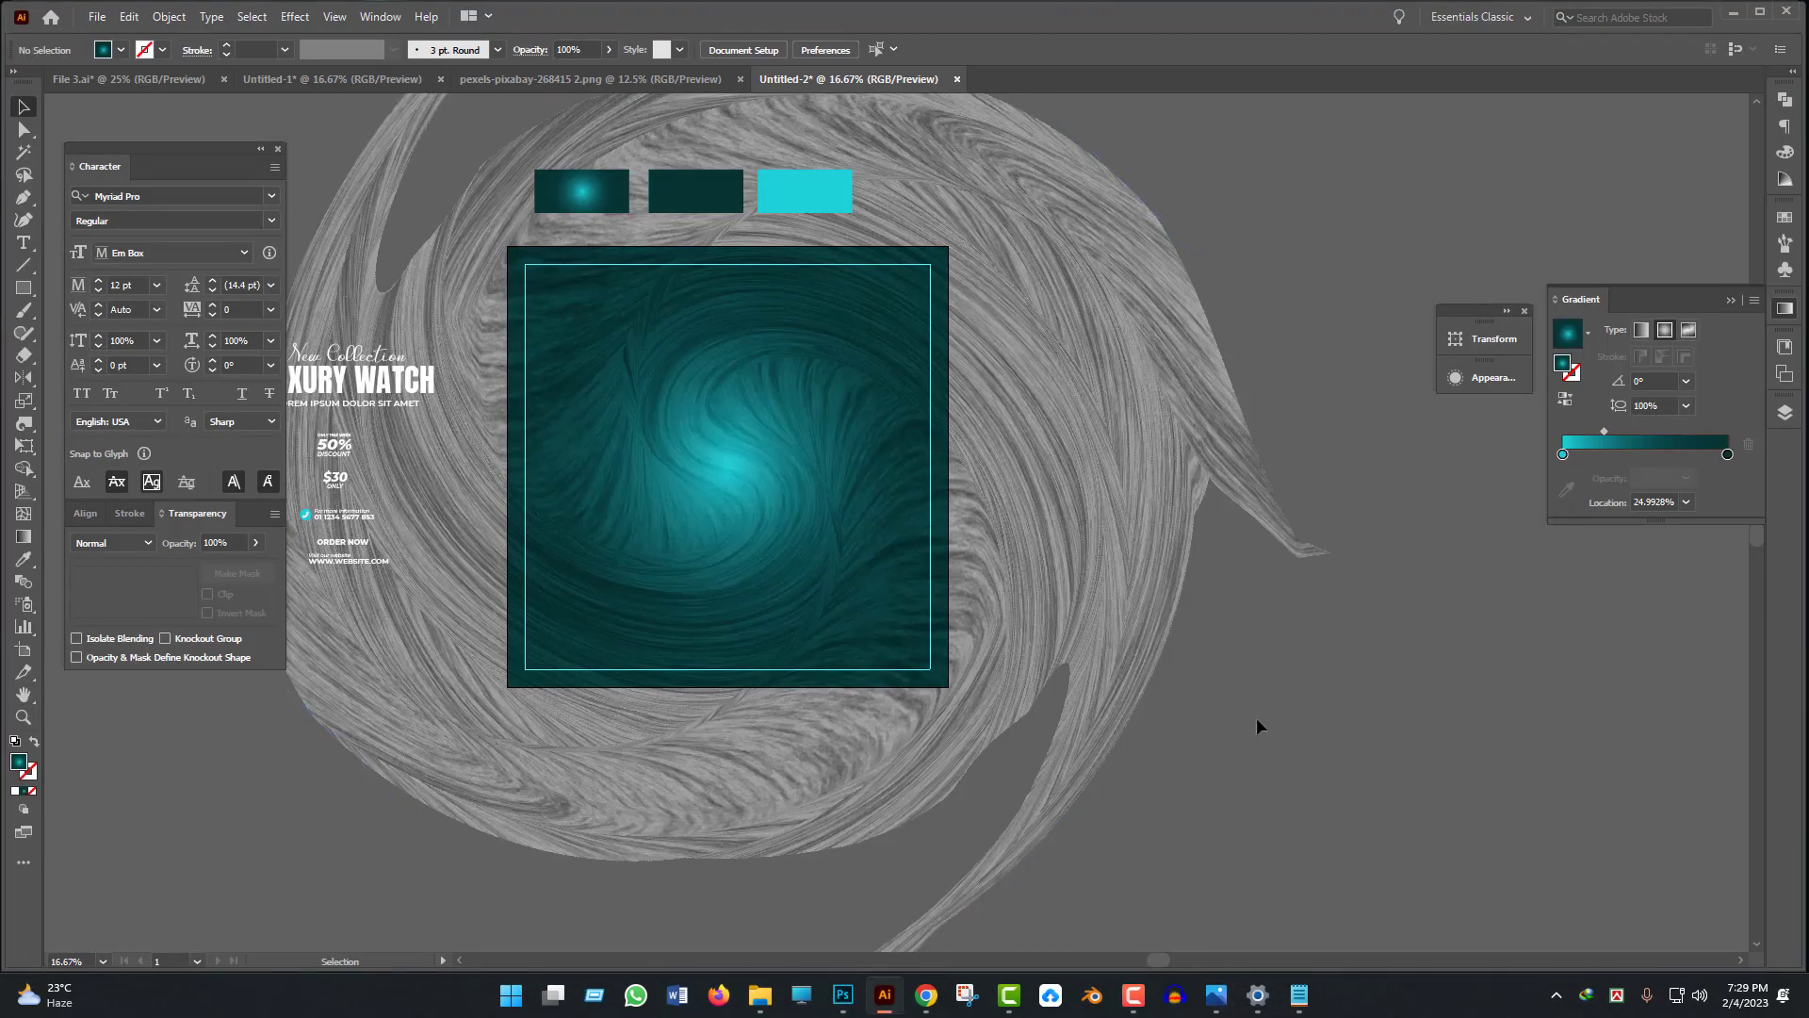
- Create a 2000 by 2000 px rectangle with the teal radial gradient and centre it horizontally and vertically on the artboard
scroll(1257, 721, down, 1)
click(25, 289)
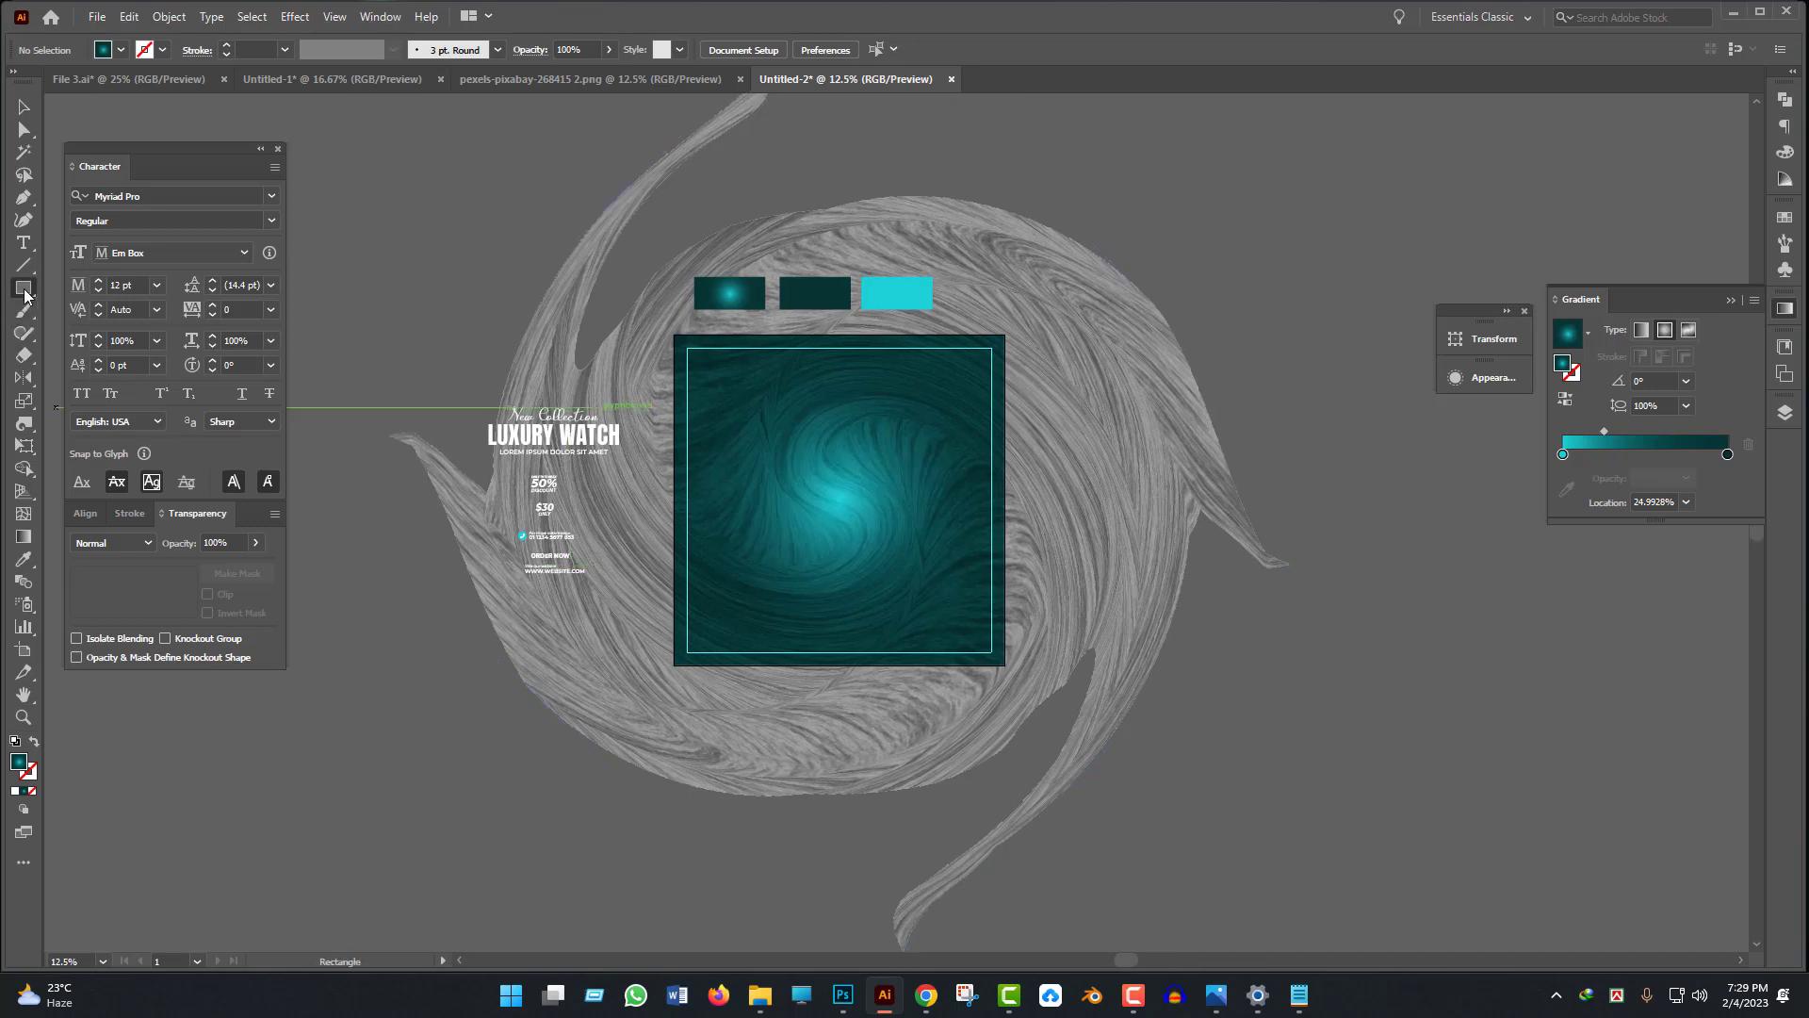
click(828, 484)
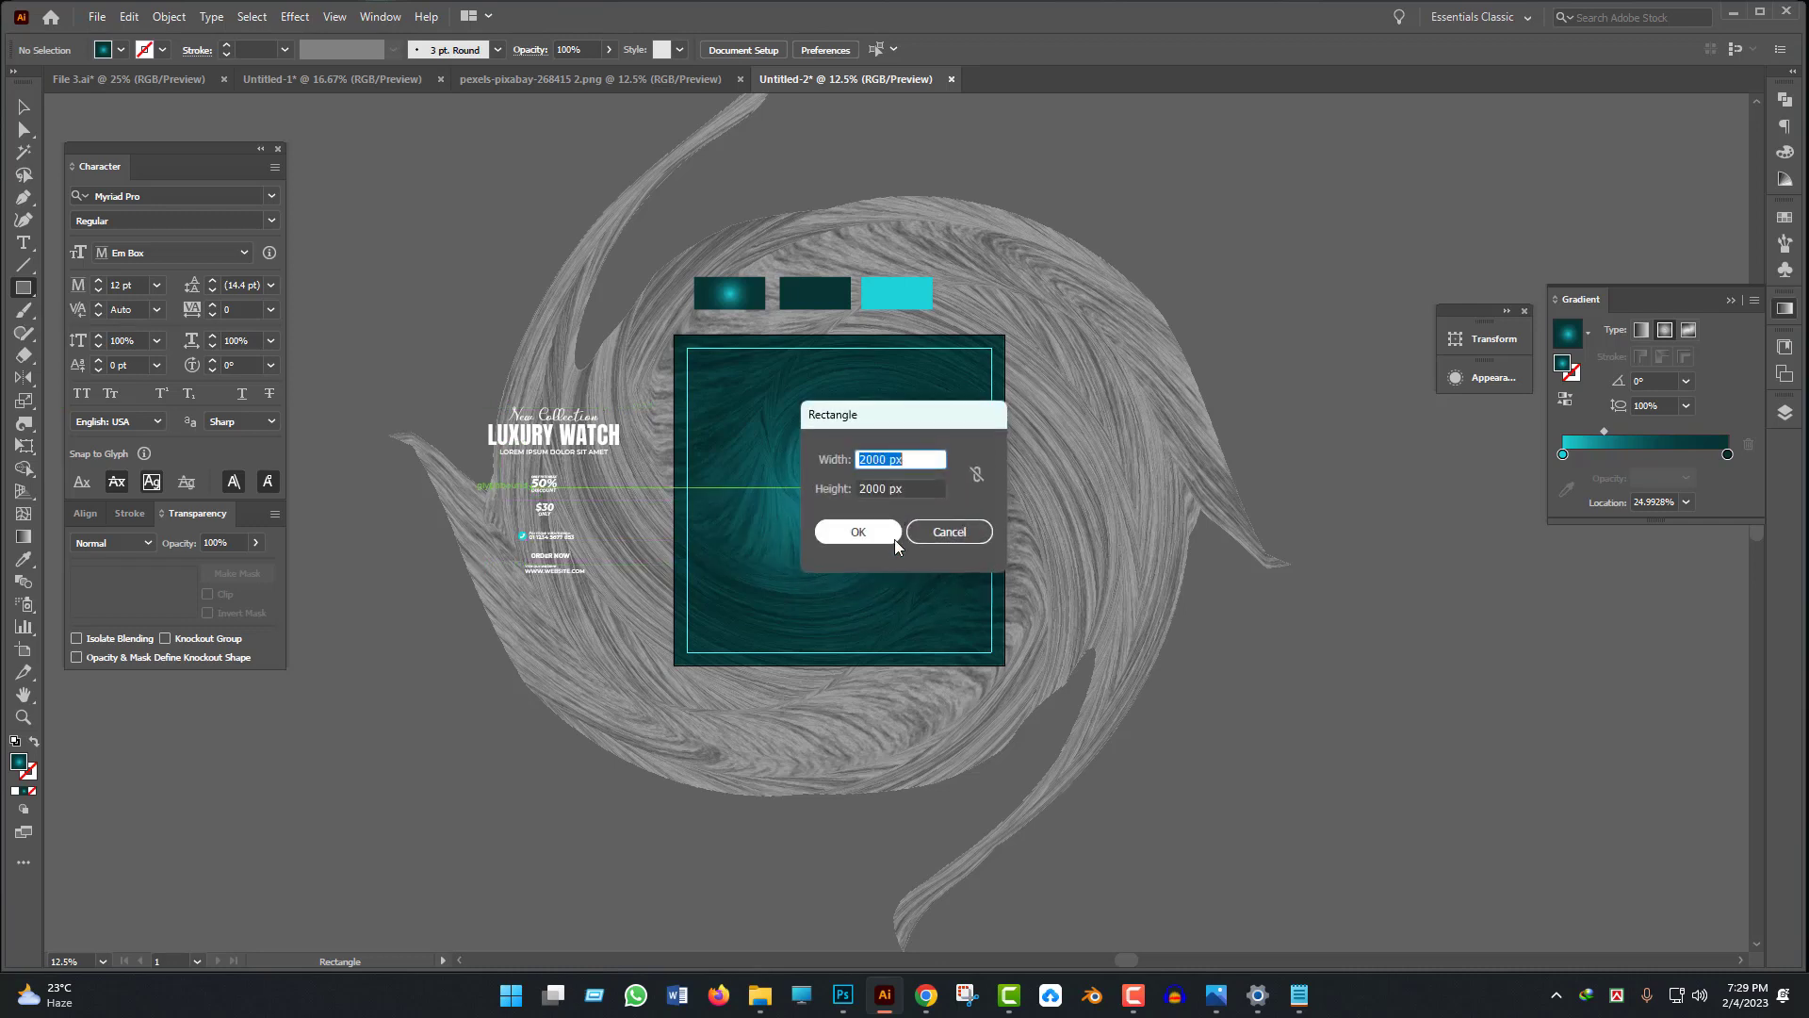
click(858, 533)
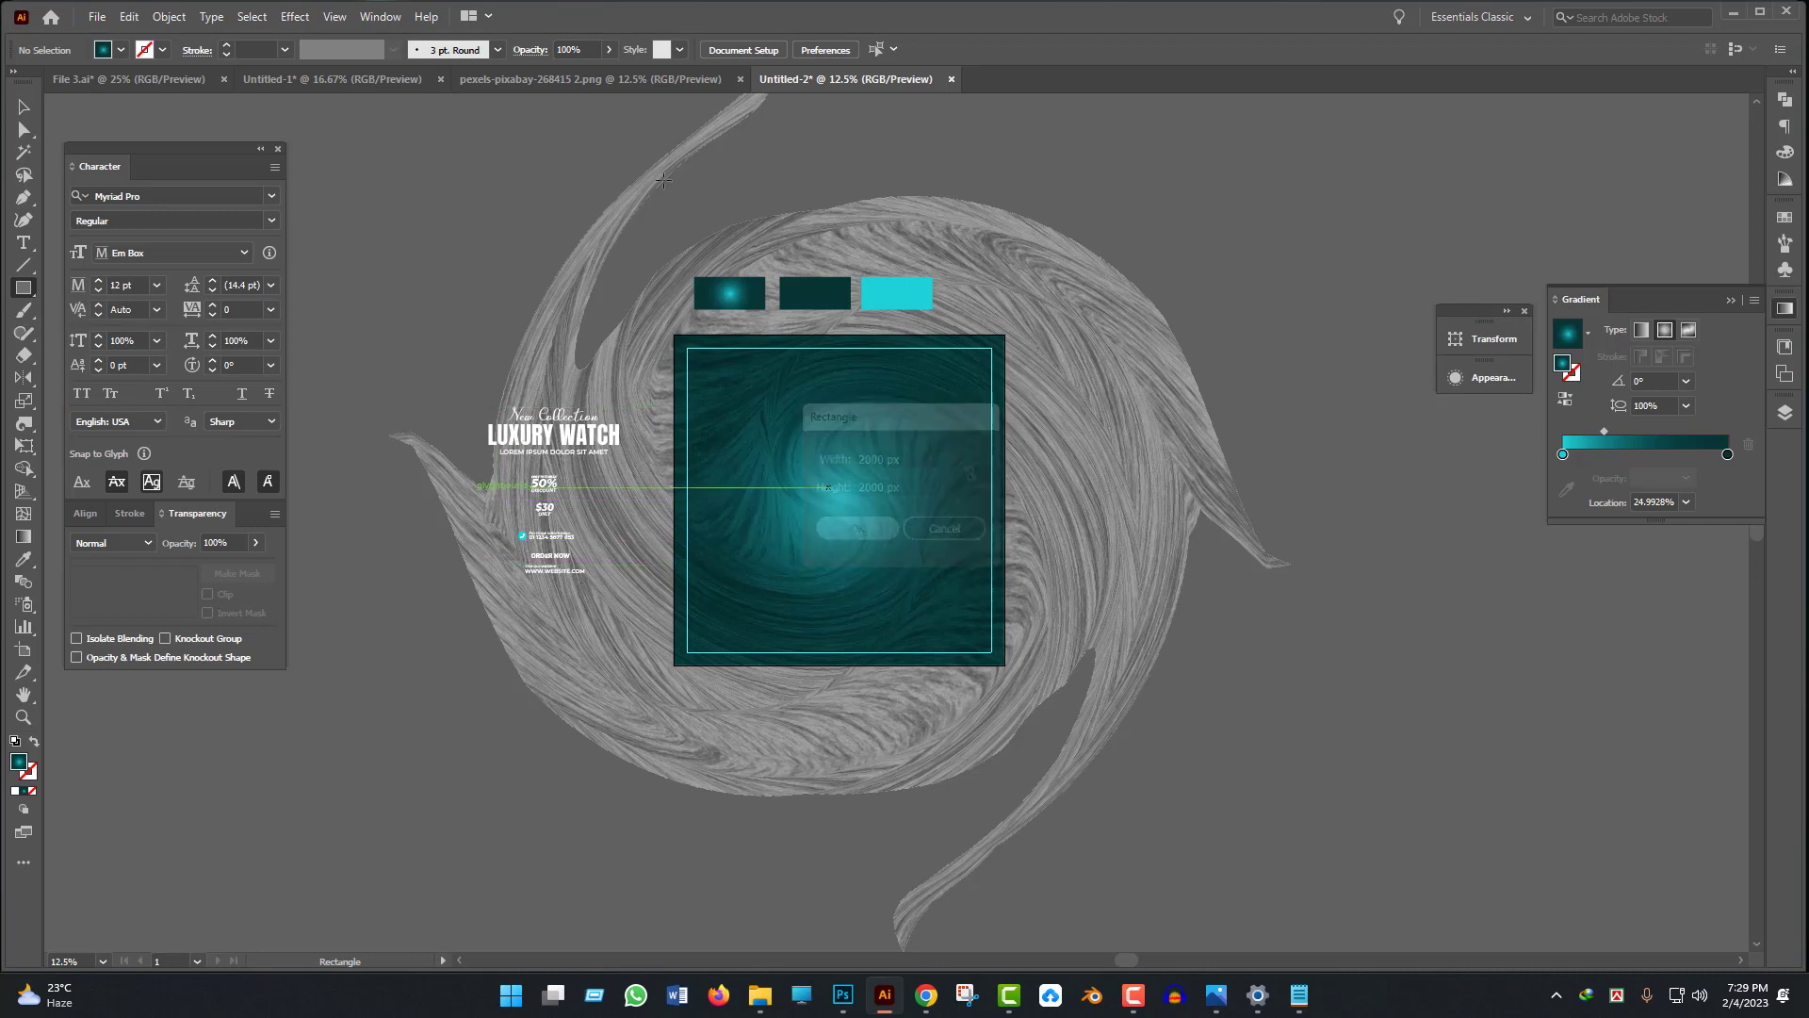
key(v)
click(87, 517)
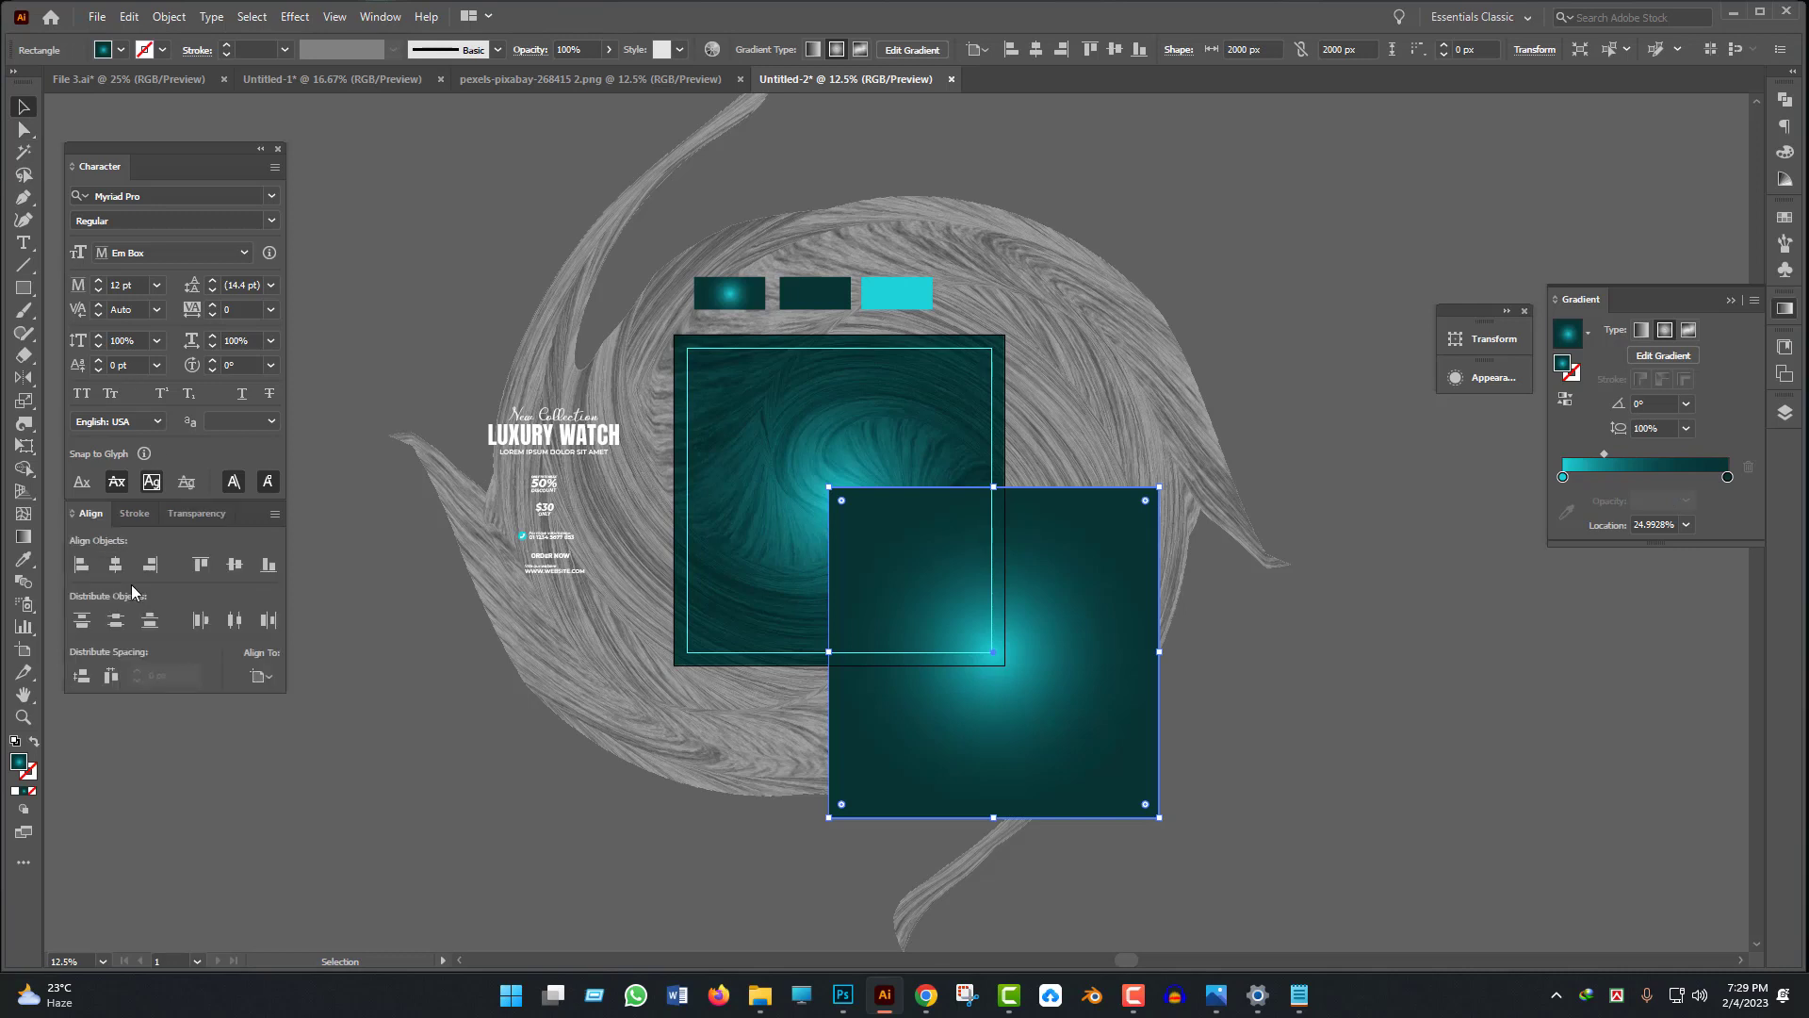
click(115, 563)
click(234, 563)
drag(1216, 803, 886, 568)
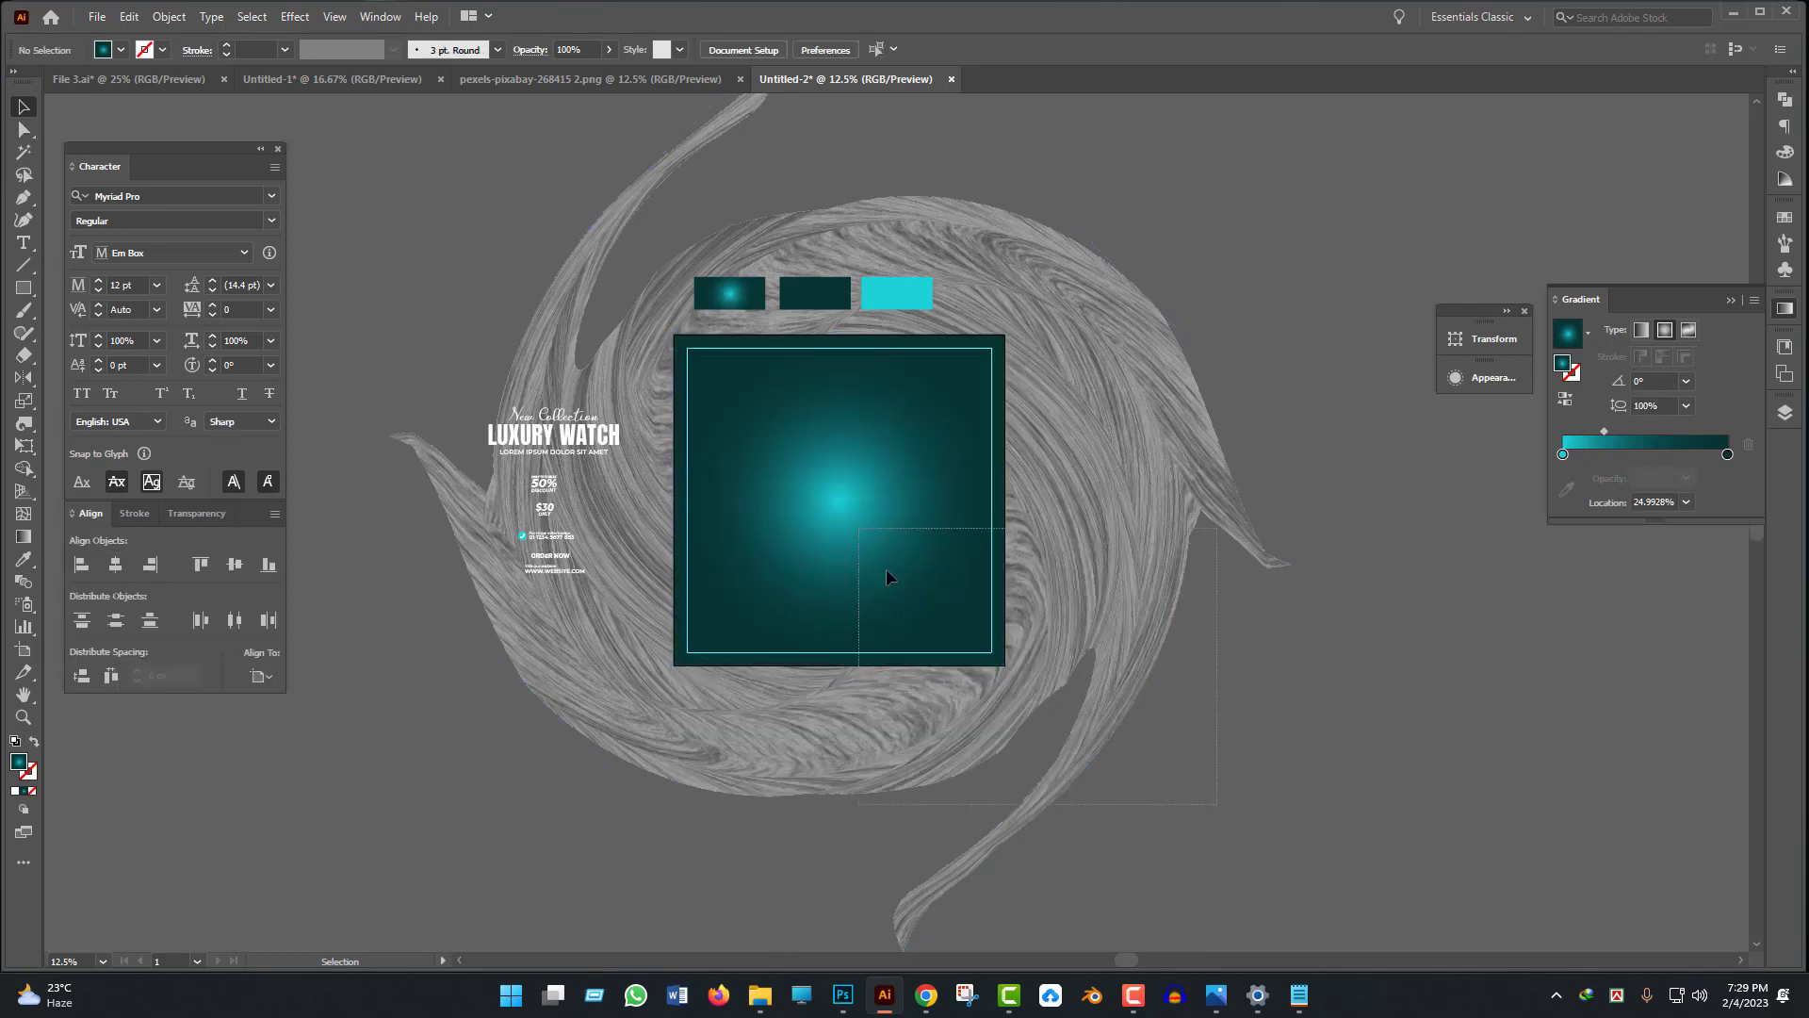
- Make a clipping mask from the new square and the swirled wood texture, cropping the texture to the artboard
click(916, 517)
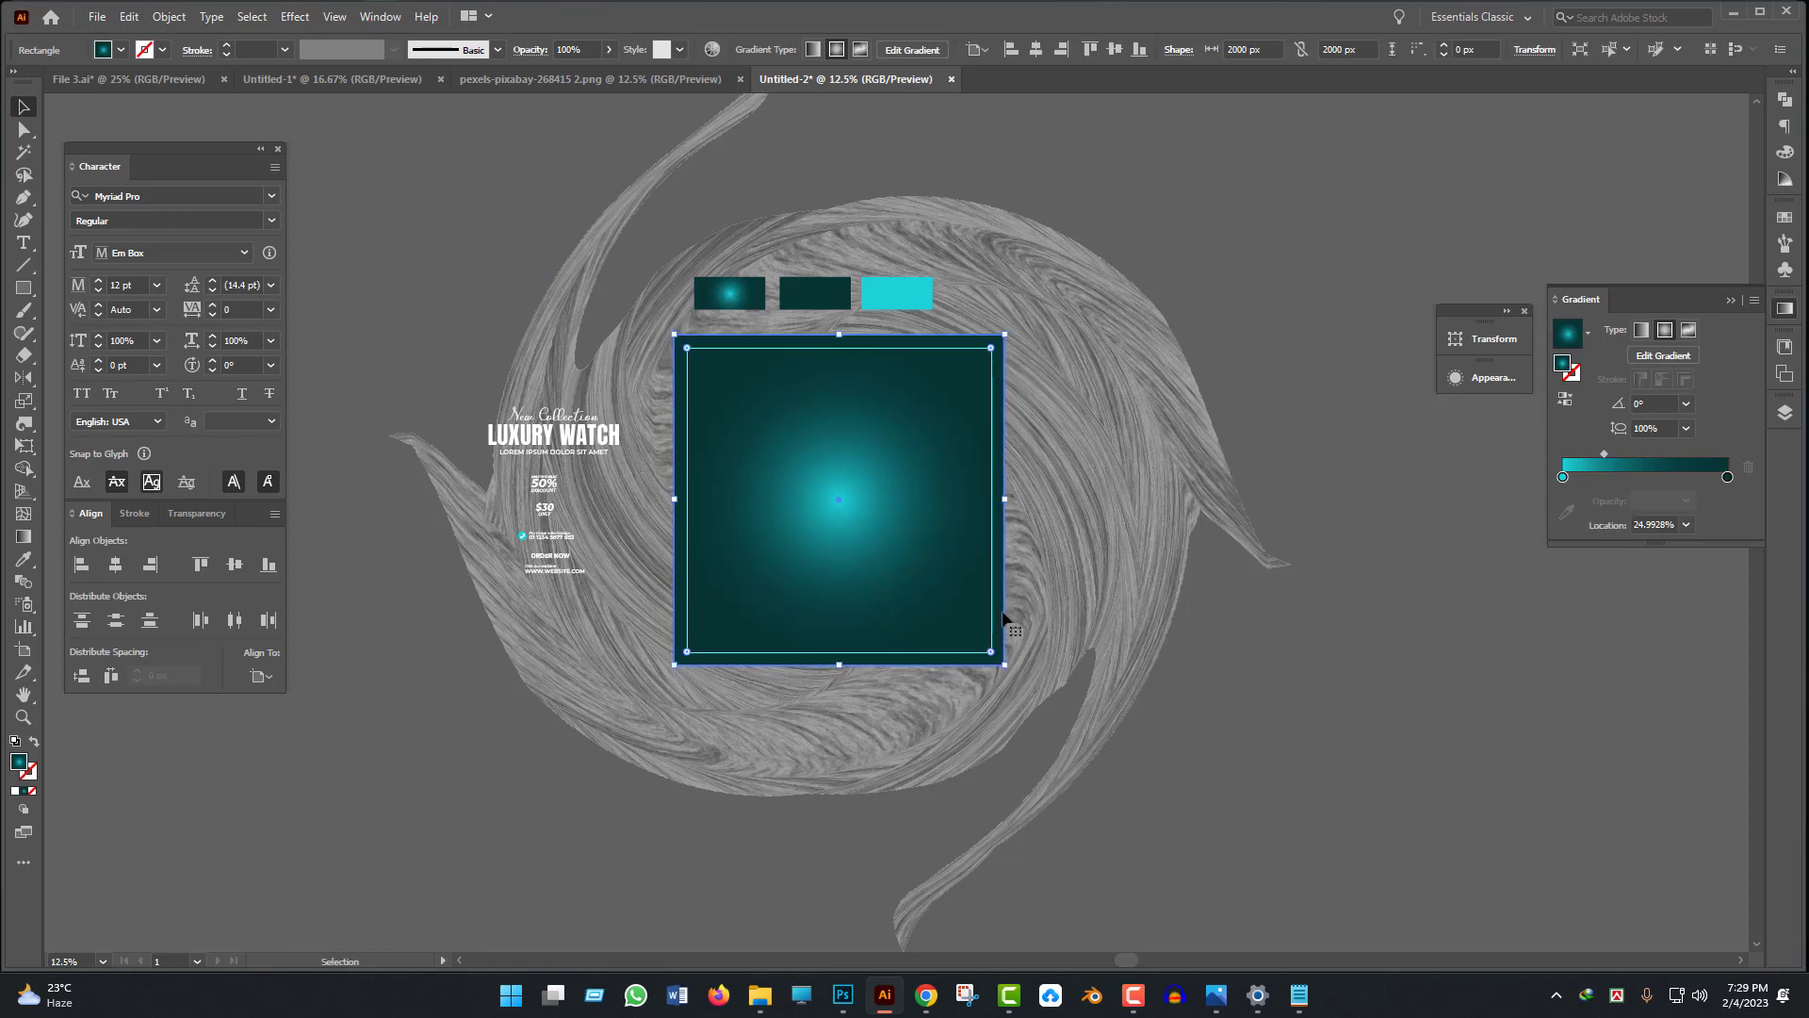
shift+click(652, 322)
right_click(753, 436)
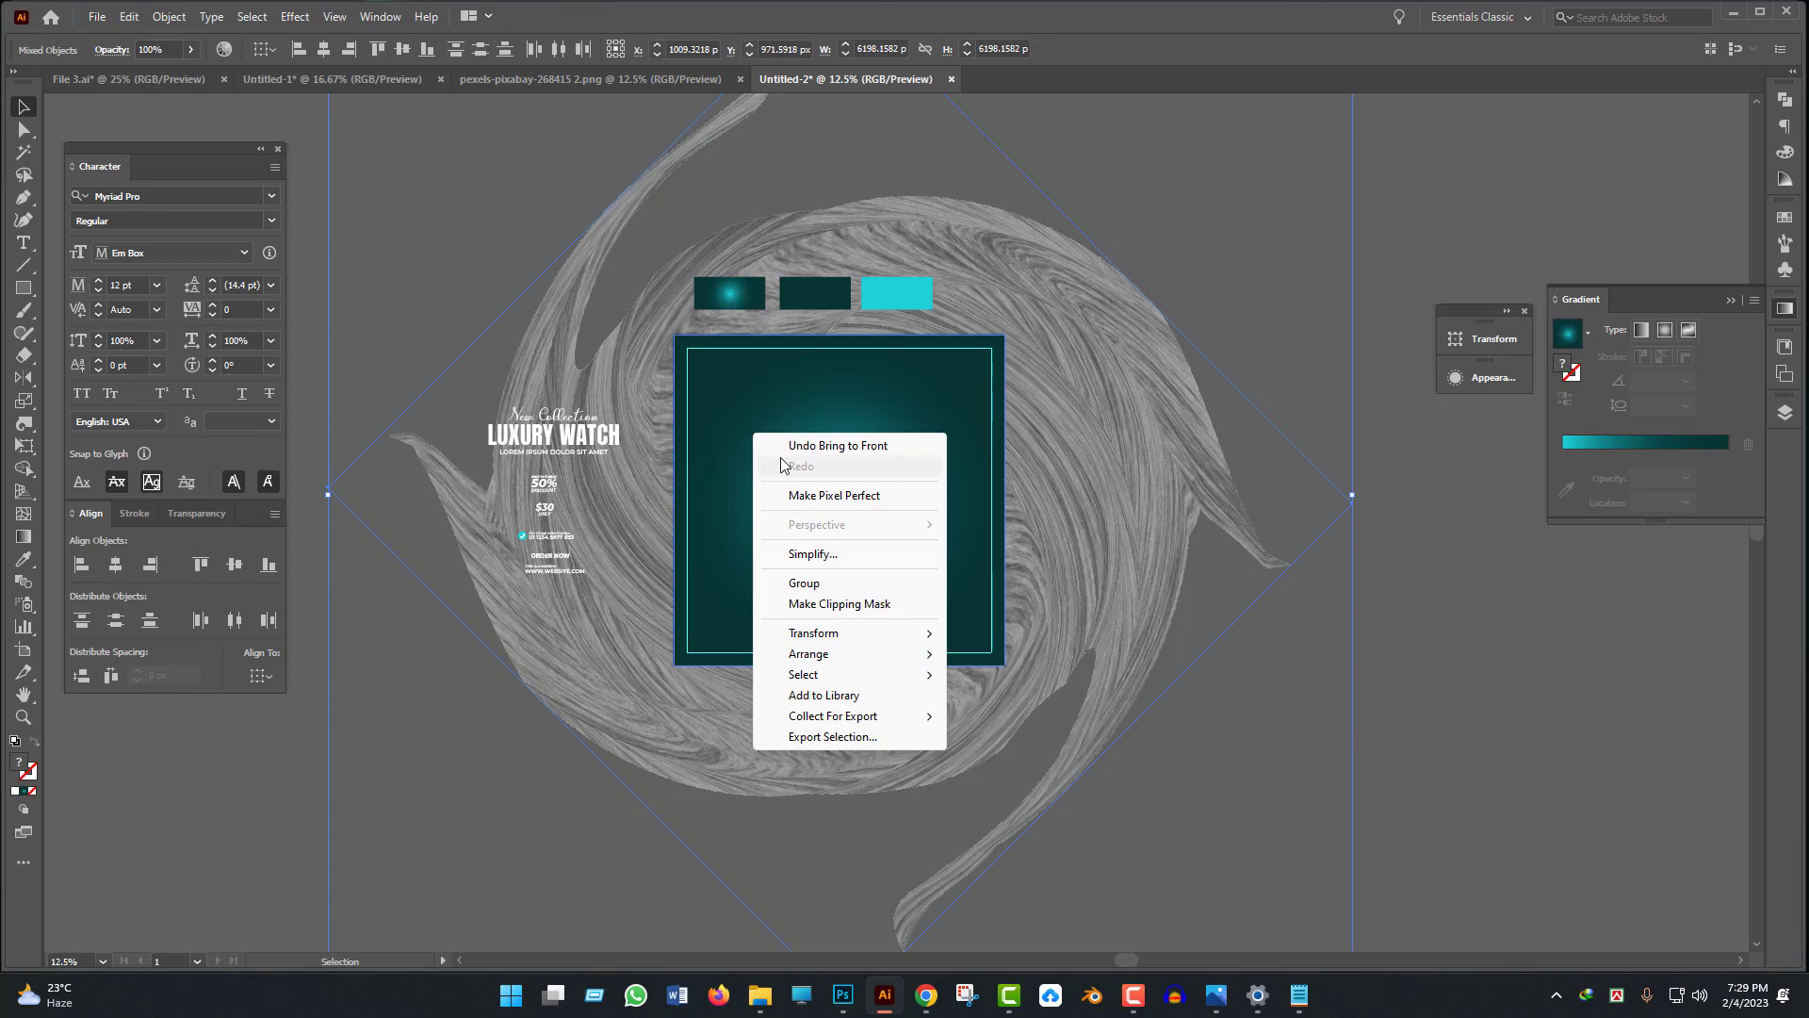
click(879, 605)
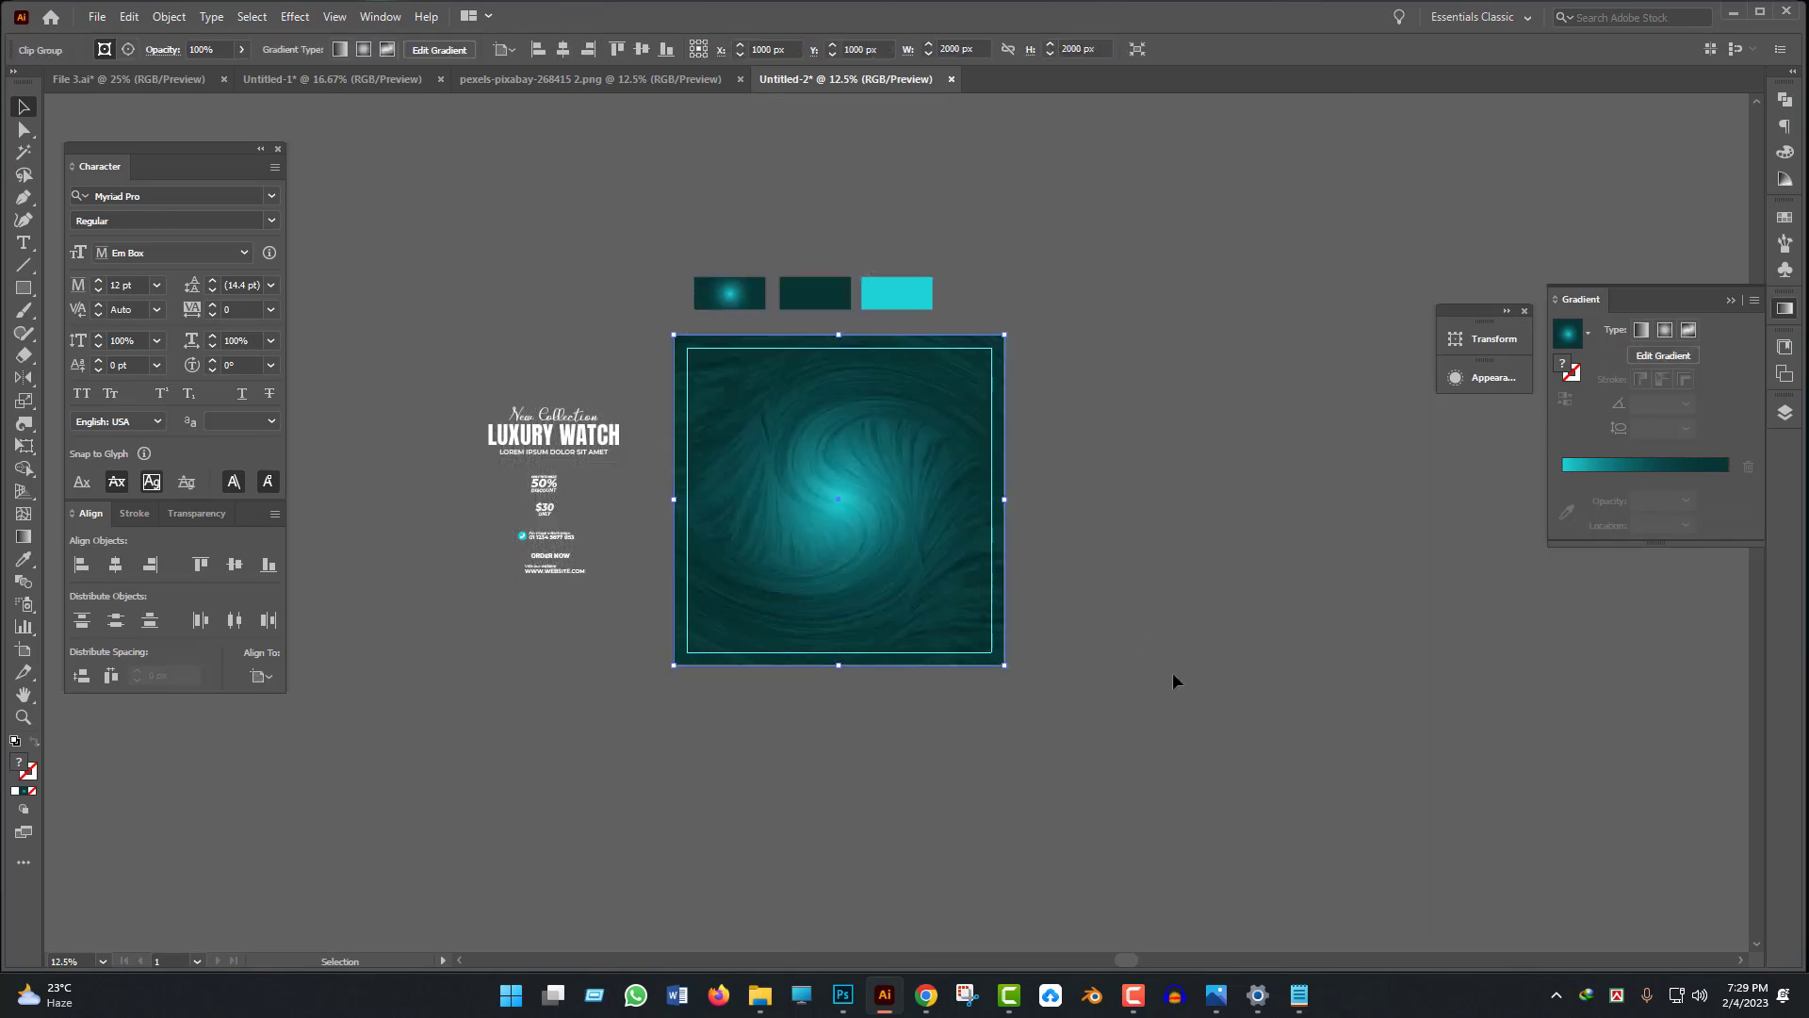
click(1019, 773)
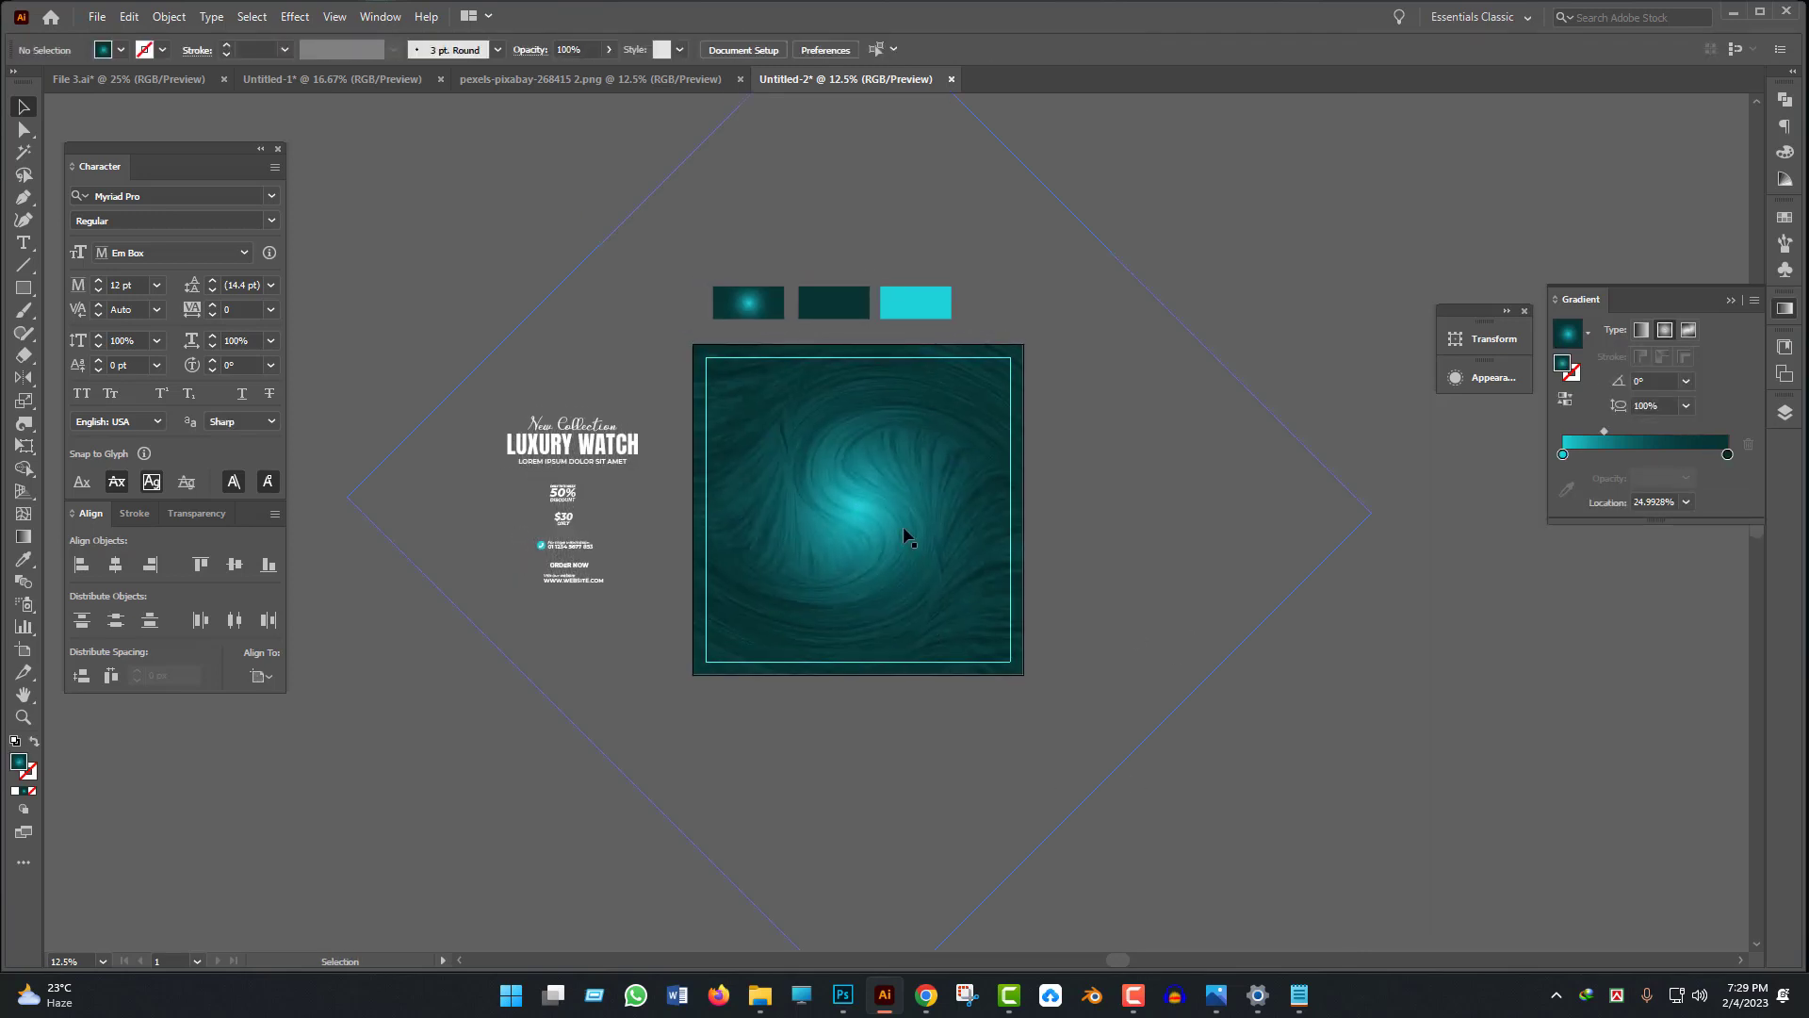
- Send the clipped swirl background to the back of Layer 1 and lock it
click(904, 530)
click(1784, 411)
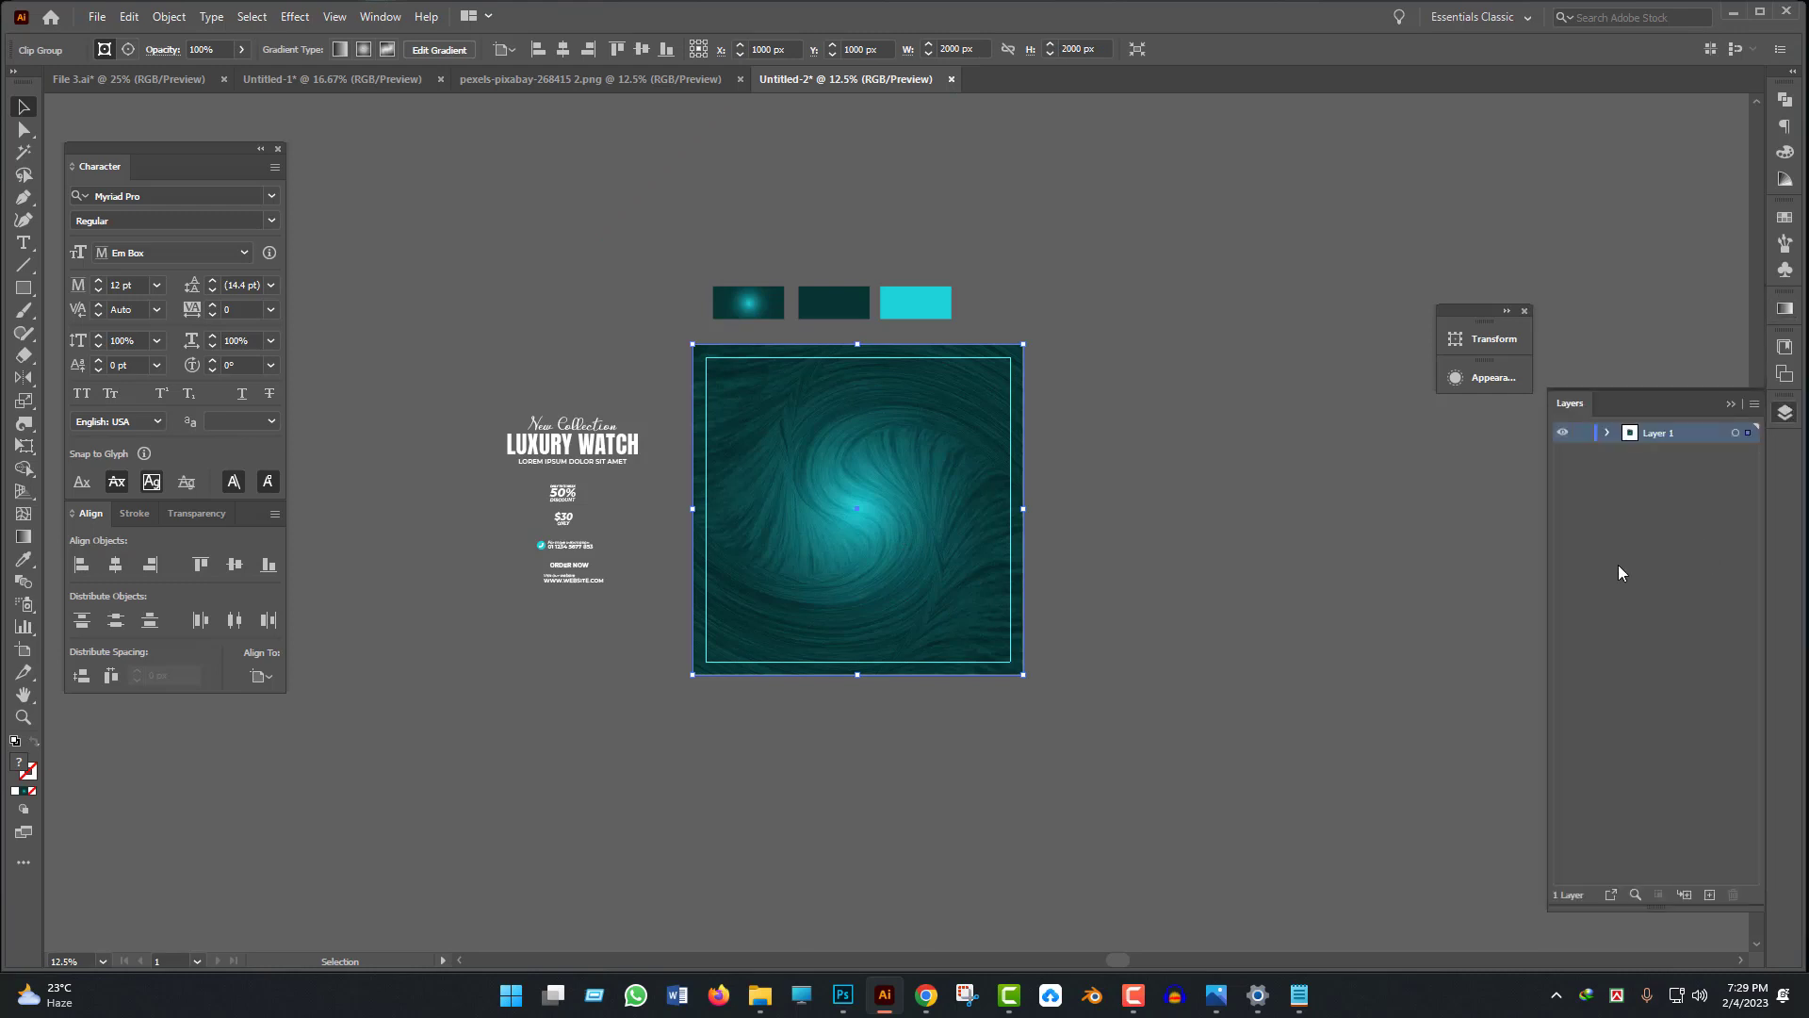
click(1606, 434)
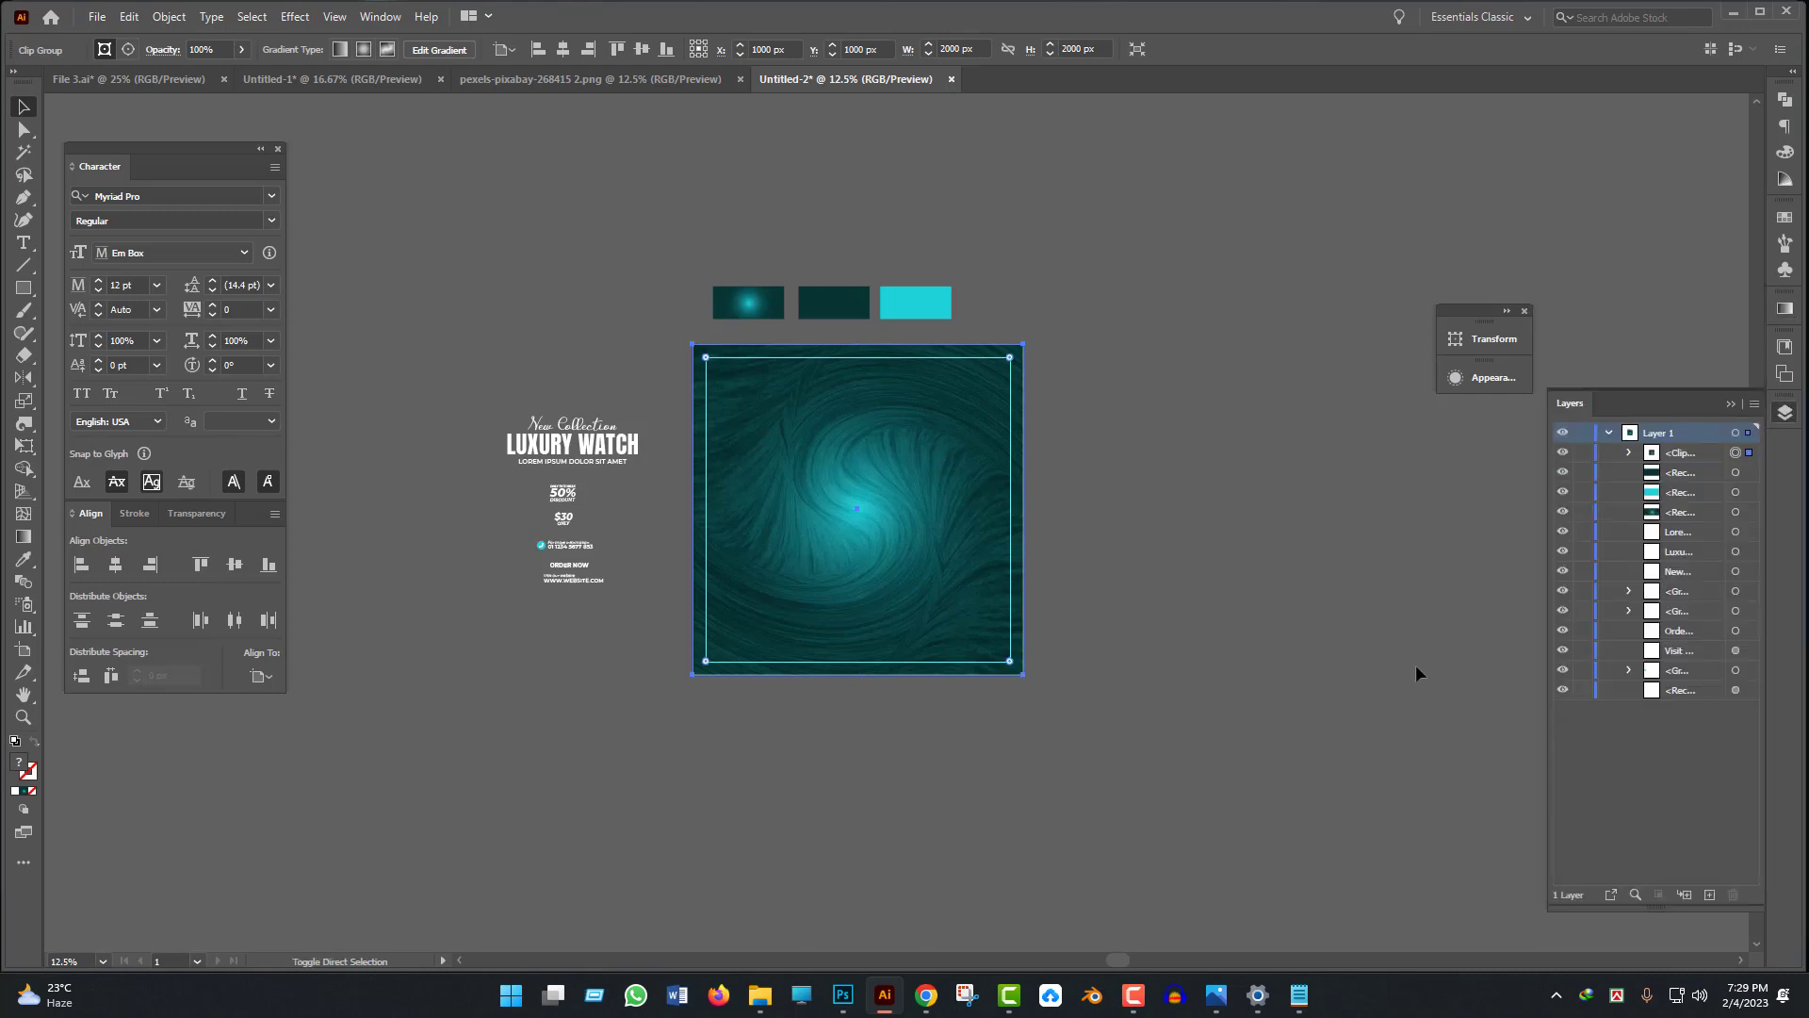
key(ctrl+shift+bracketleft)
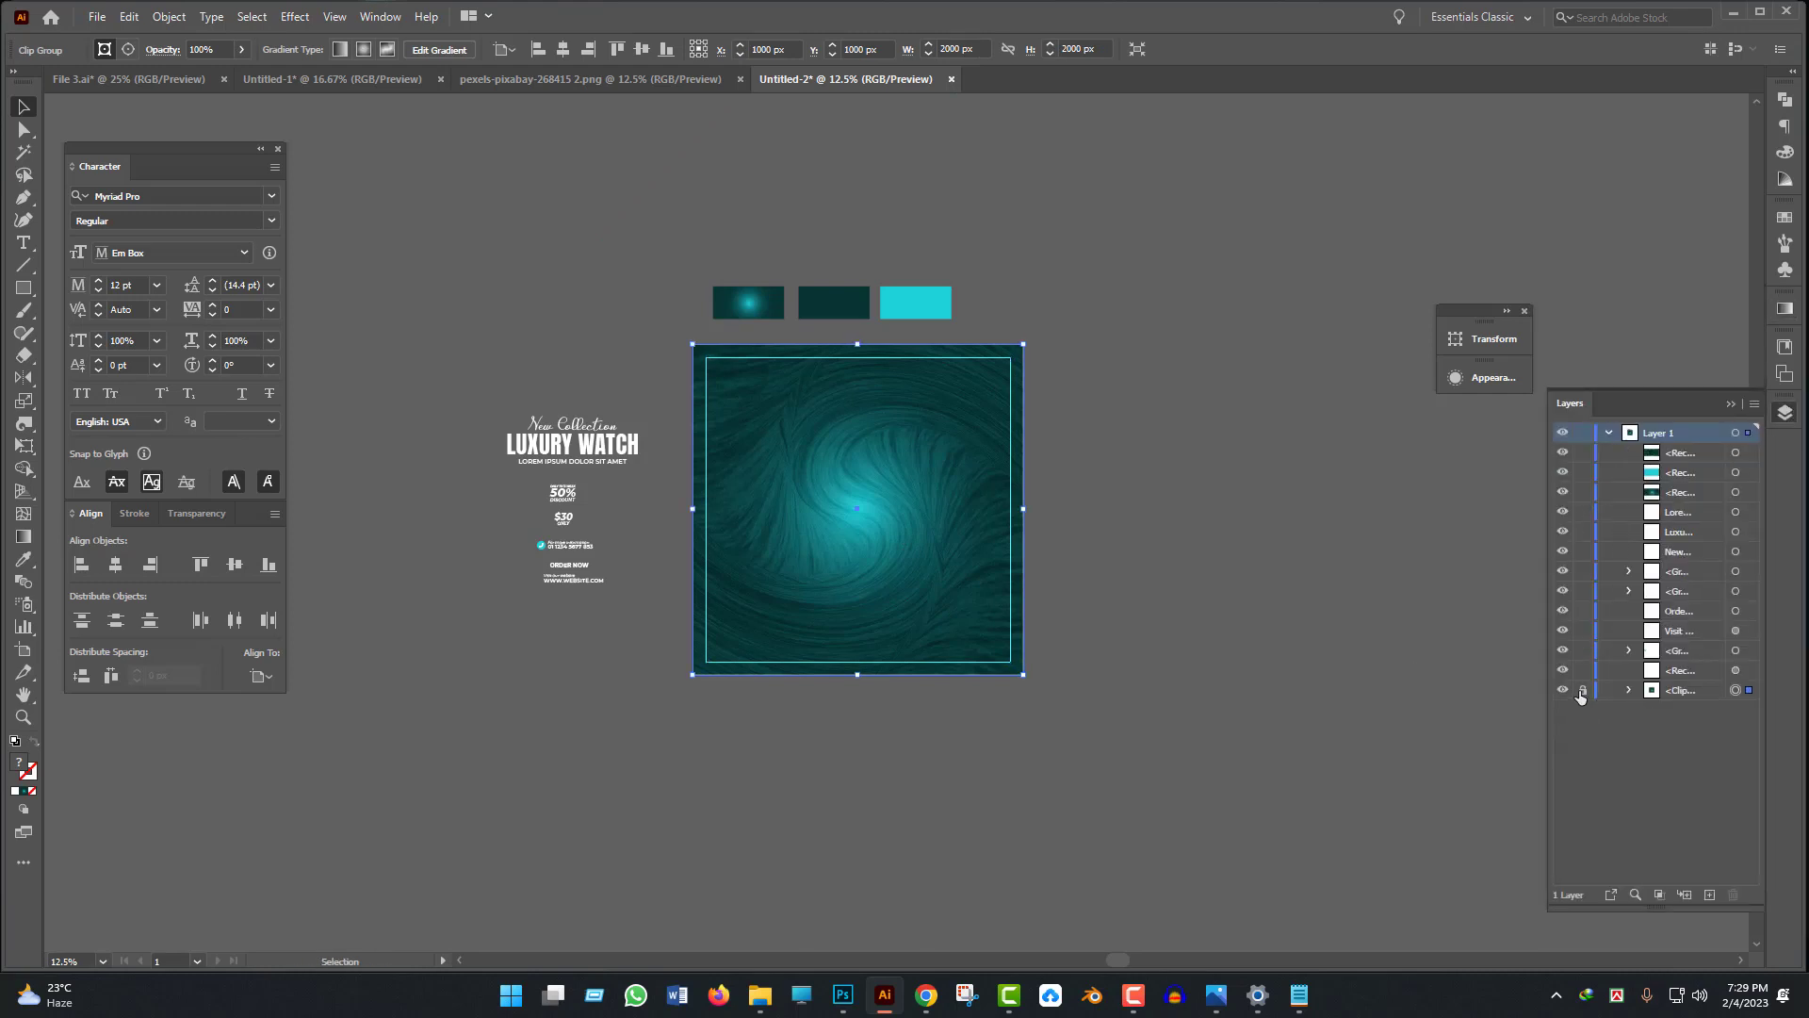
click(1582, 691)
- Move the "New Collection" and "LUXURY WATCH" texts onto the artboard's upper area and centre them horizontally
scroll(796, 461, up, 1)
drag(796, 461, 824, 538)
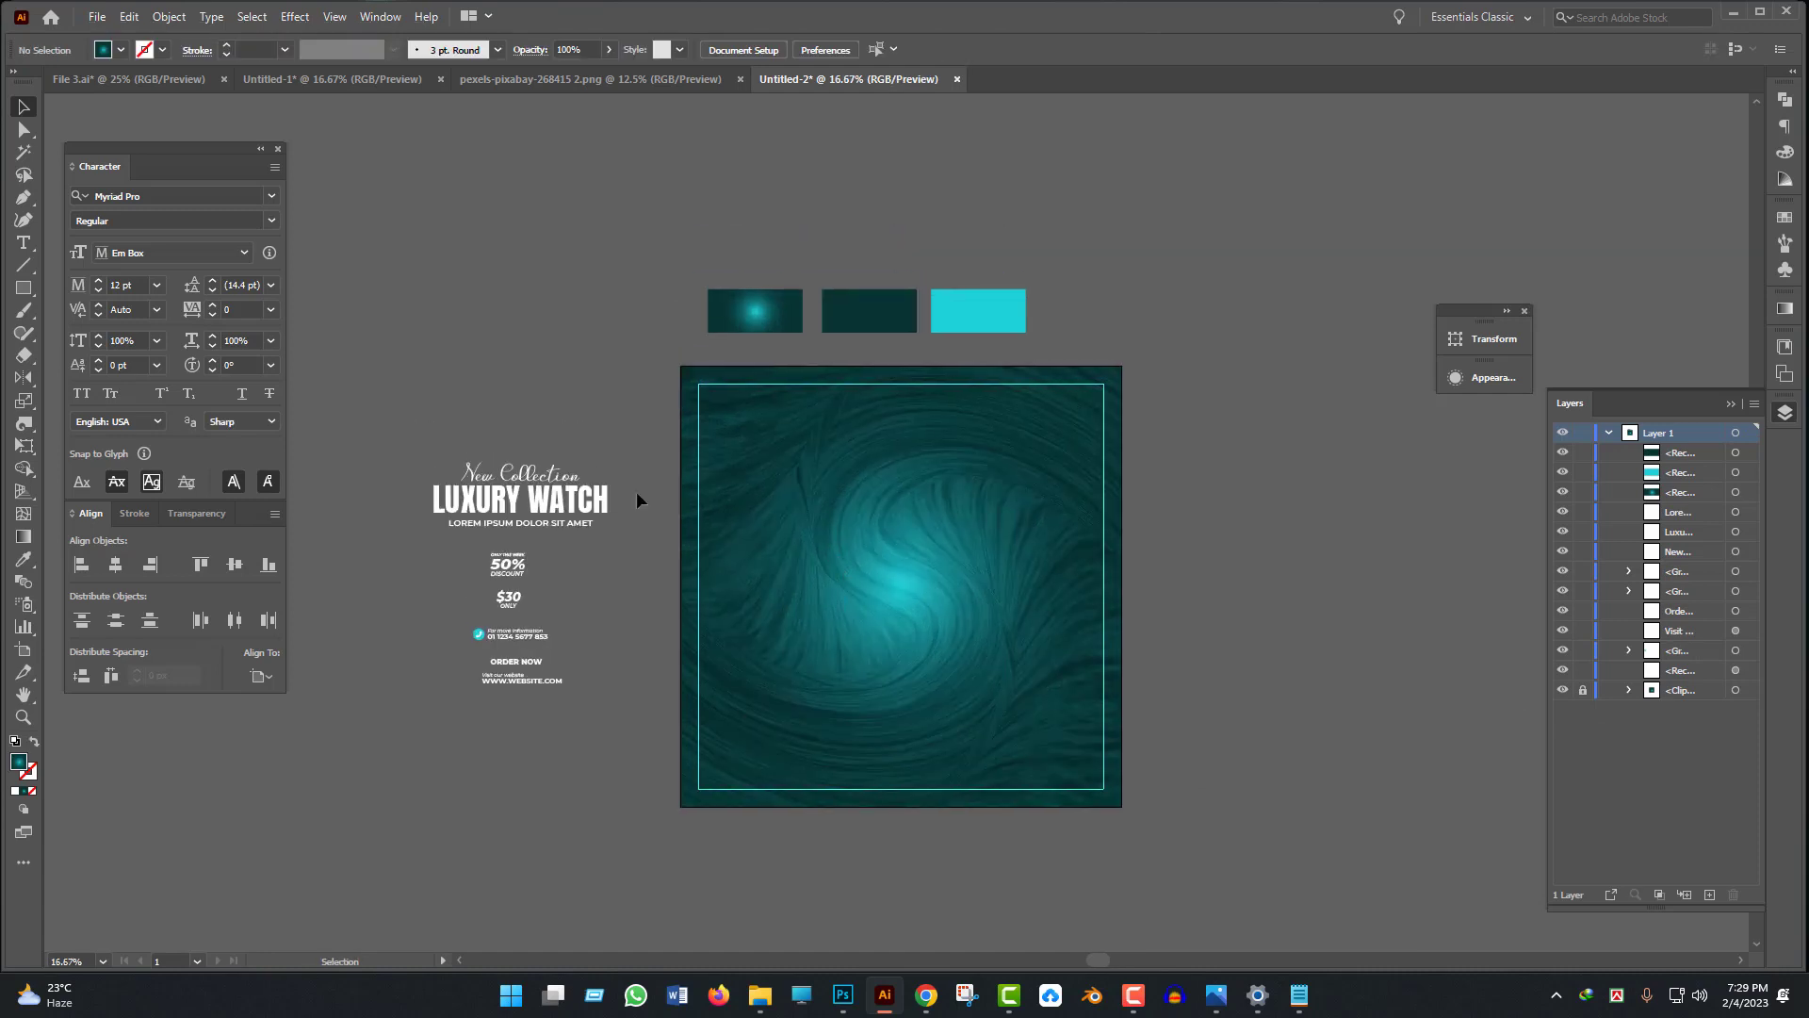
scroll(637, 490, up, 2)
scroll(834, 552, down, 2)
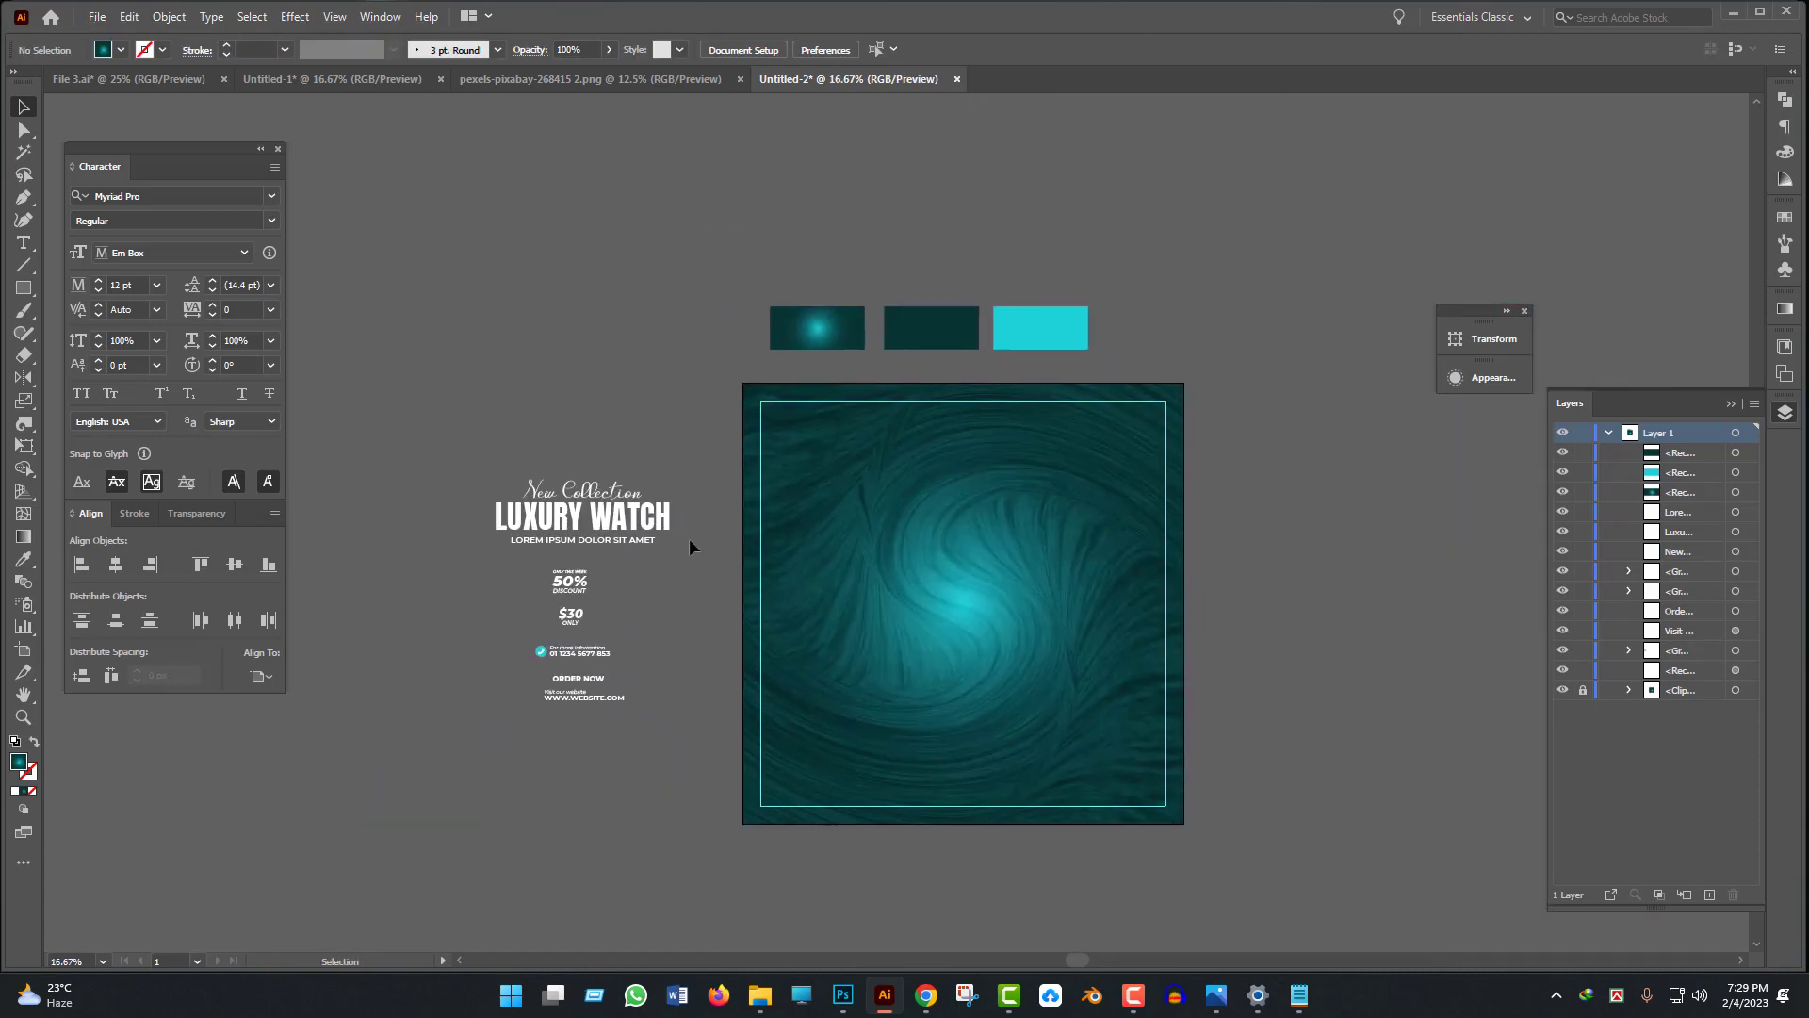
scroll(686, 534, up, 1)
drag(779, 598, 726, 632)
drag(461, 442, 1139, 509)
click(1118, 644)
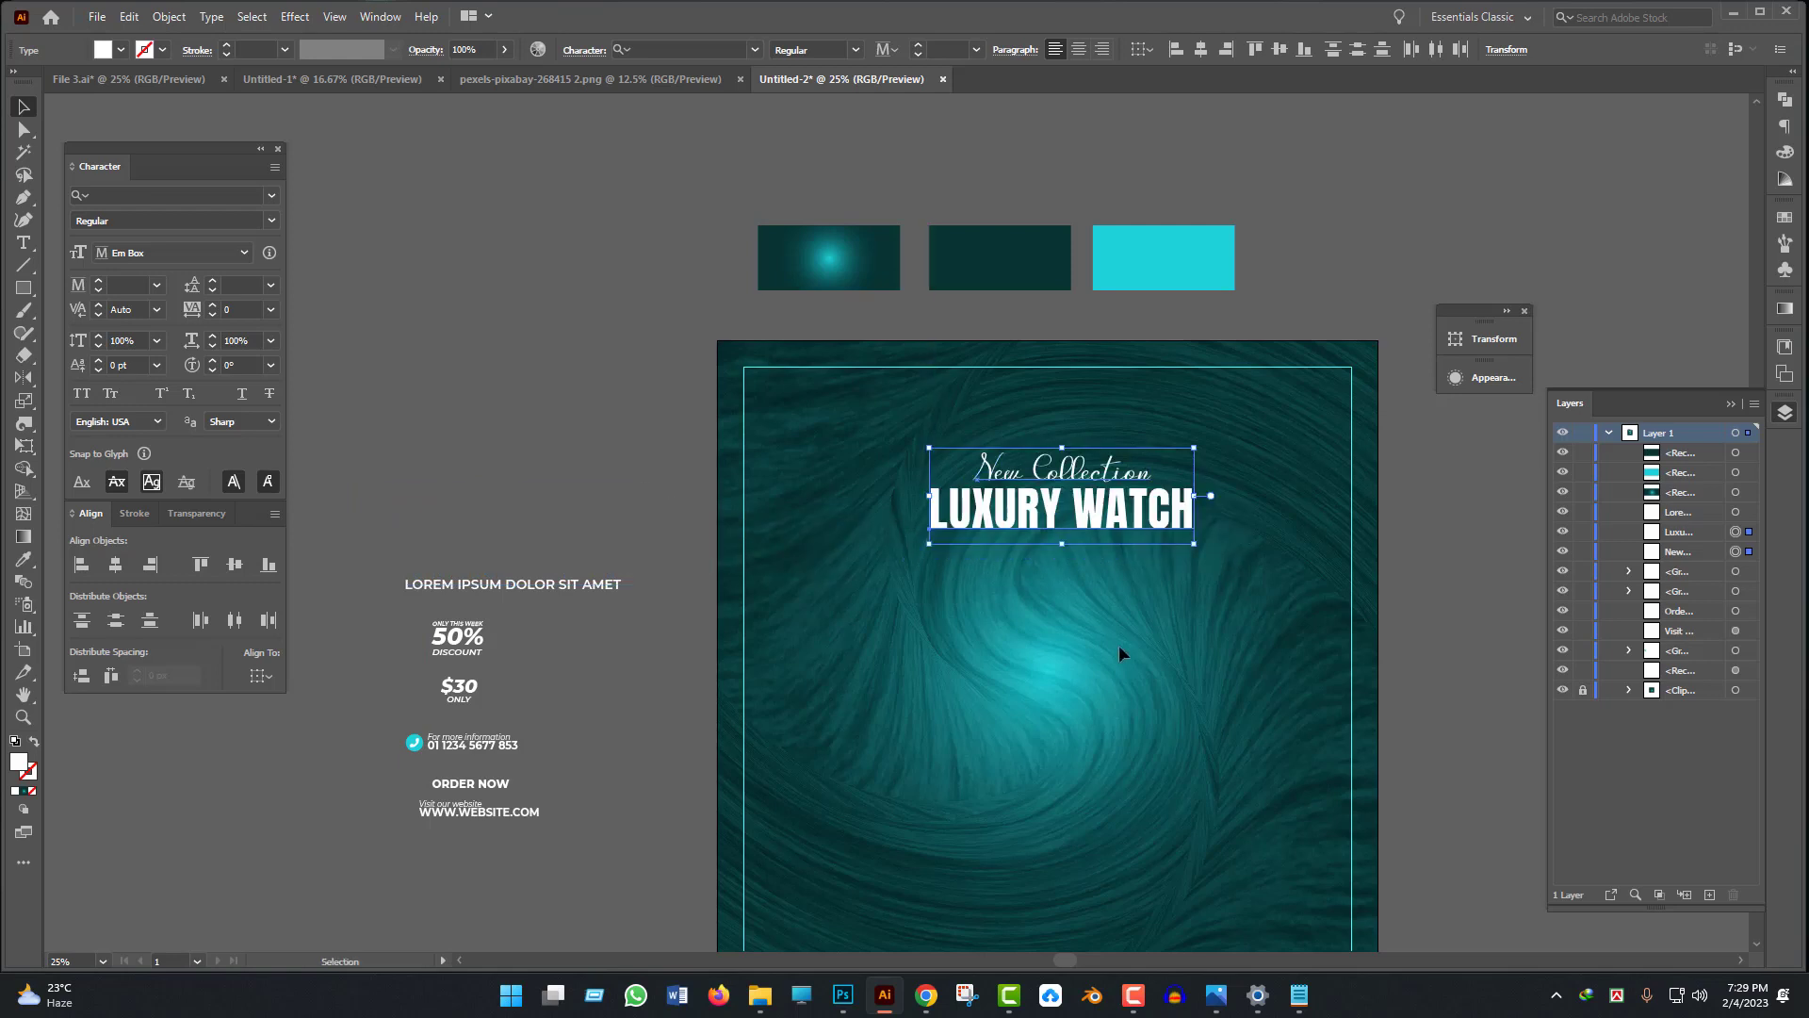
drag(1182, 597, 792, 479)
click(115, 564)
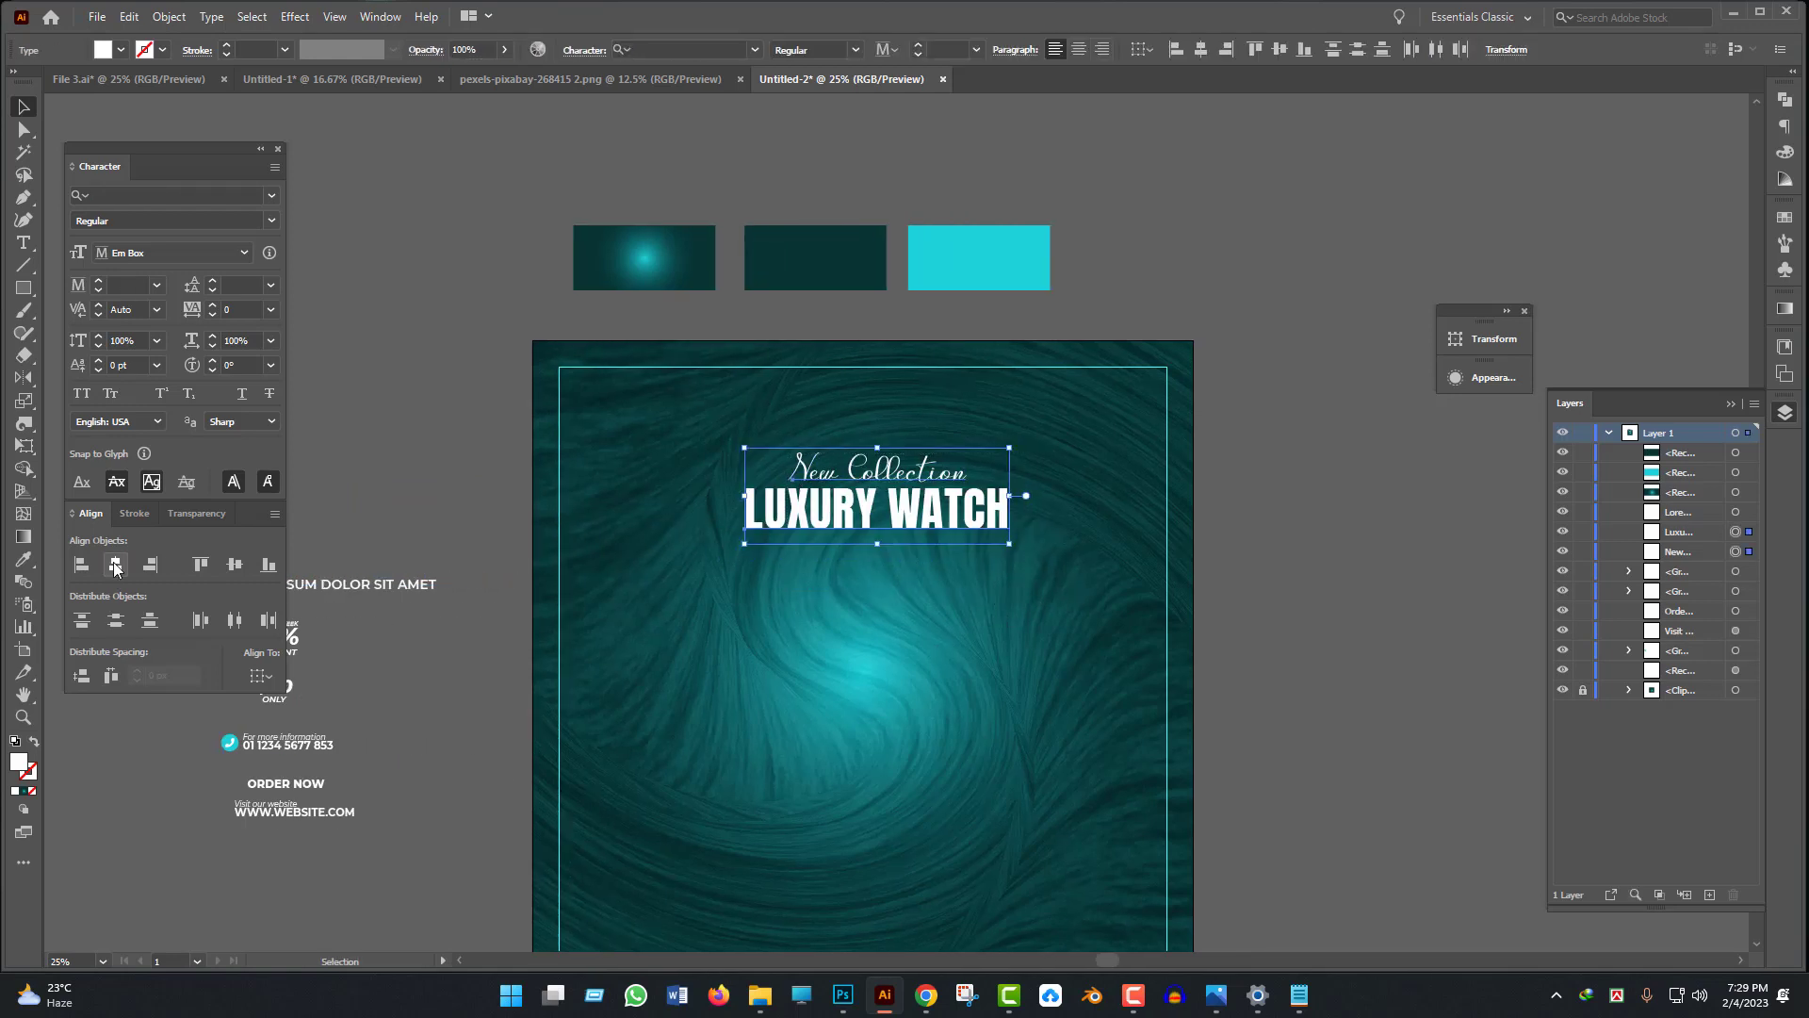
- Enlarge both headline texts together until "LUXURY WATCH" is about 1110 px wide, and shift them slightly upward
key(ctrl+equal)
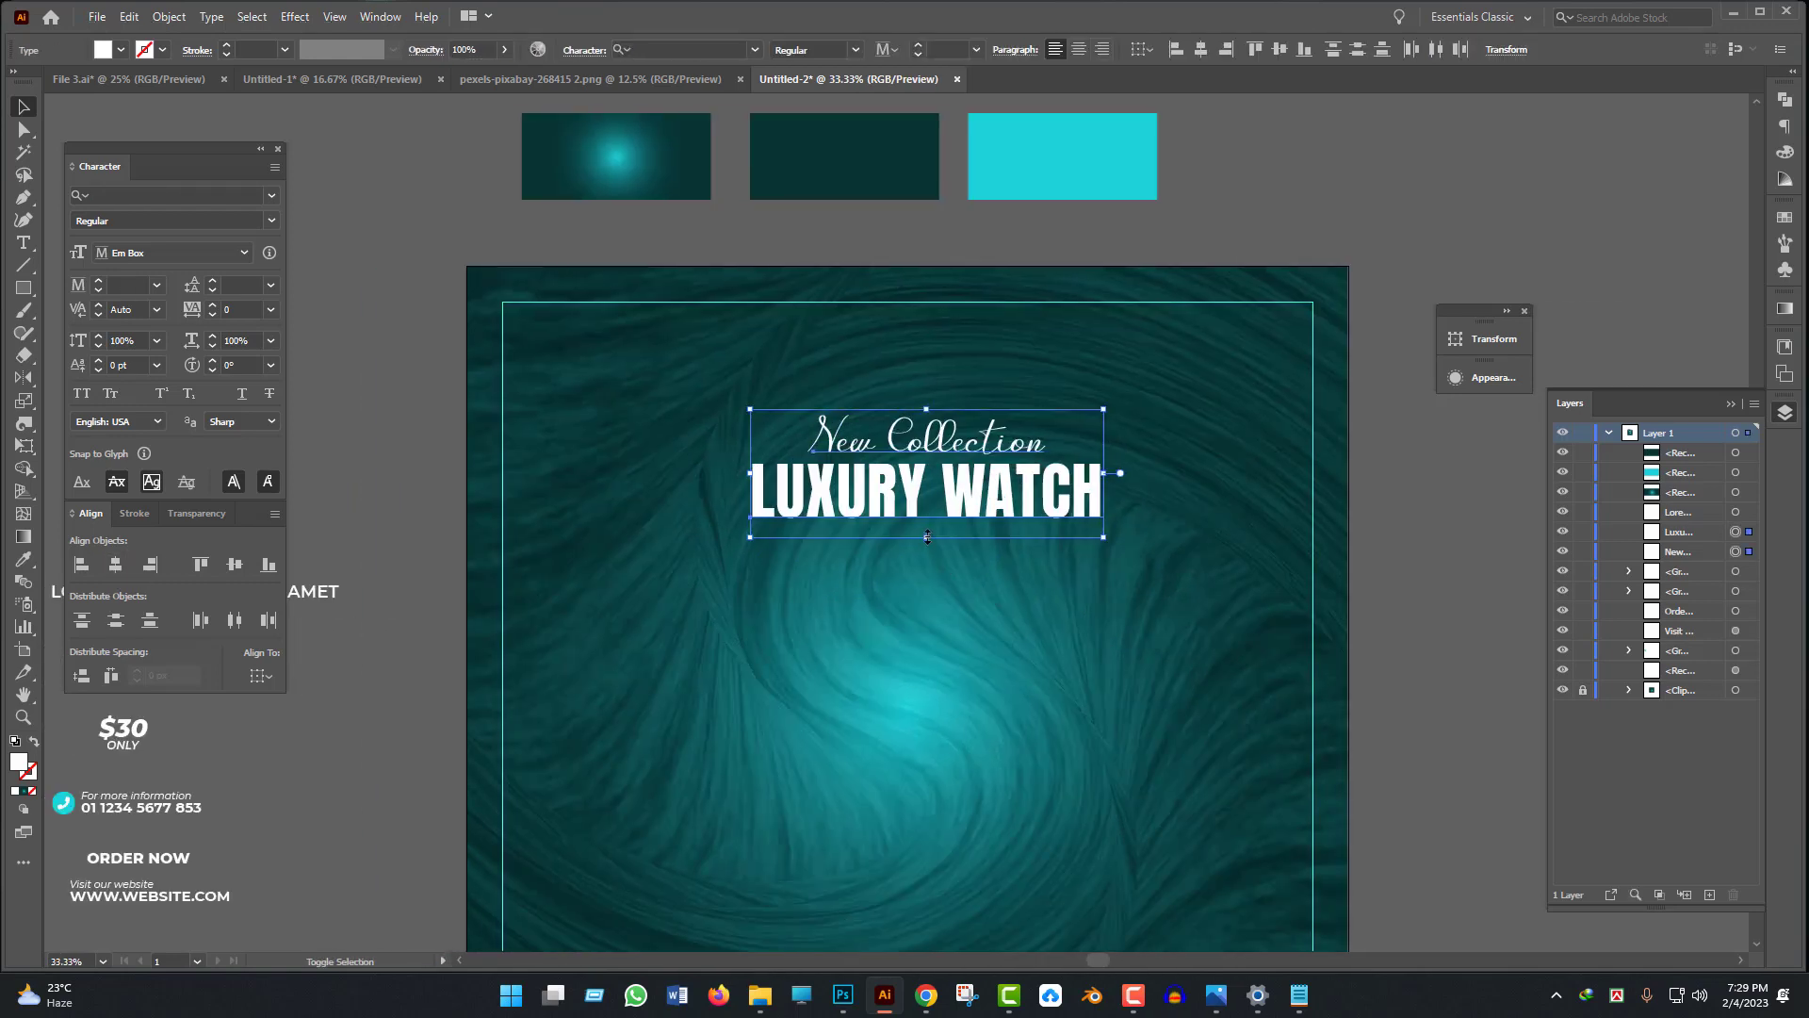
drag(928, 538, 928, 595)
drag(1029, 544, 1029, 525)
click(1009, 654)
scroll(1009, 654, down, 1)
drag(1014, 678, 968, 608)
scroll(1097, 566, up, 1)
scroll(1099, 659, up, 1)
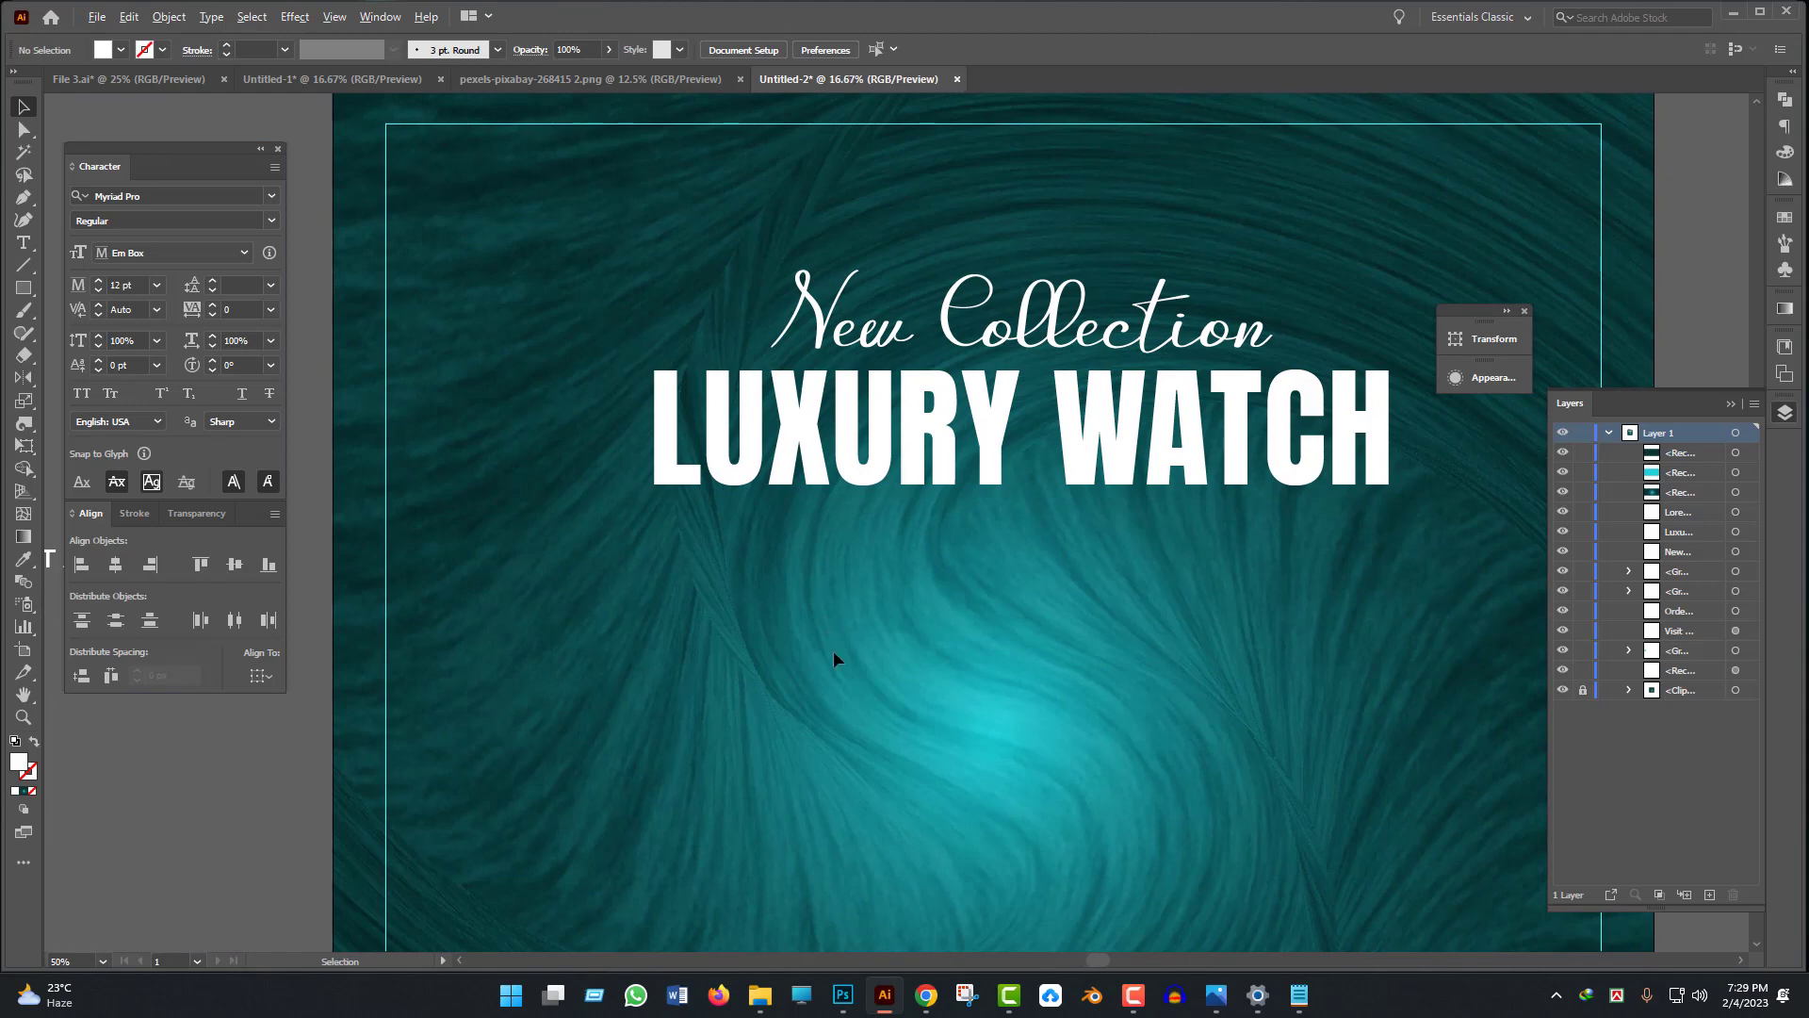
- Place the "LOREM IPSUM DOLOR SIT AMET" tagline below the headline and centre it horizontally on the artboard
scroll(603, 578, down, 3)
drag(602, 576, 1027, 637)
scroll(988, 603, up, 2)
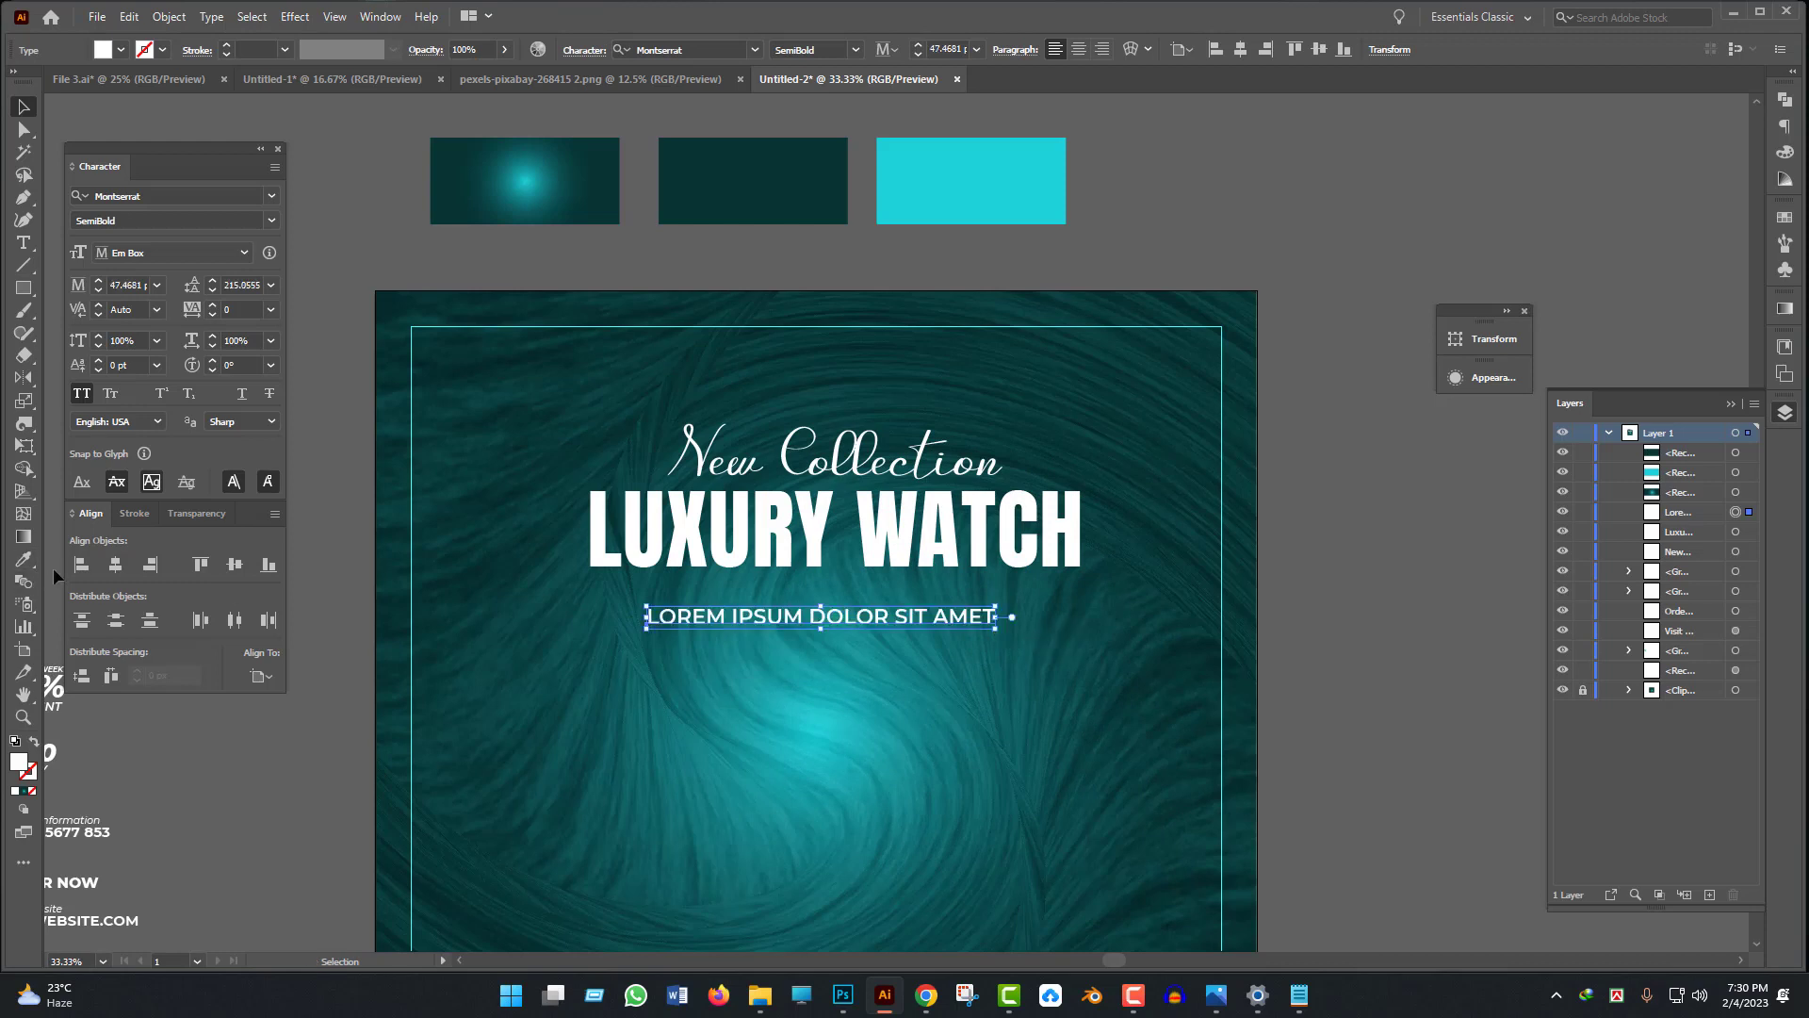
click(115, 564)
click(880, 687)
scroll(735, 603, right, 1)
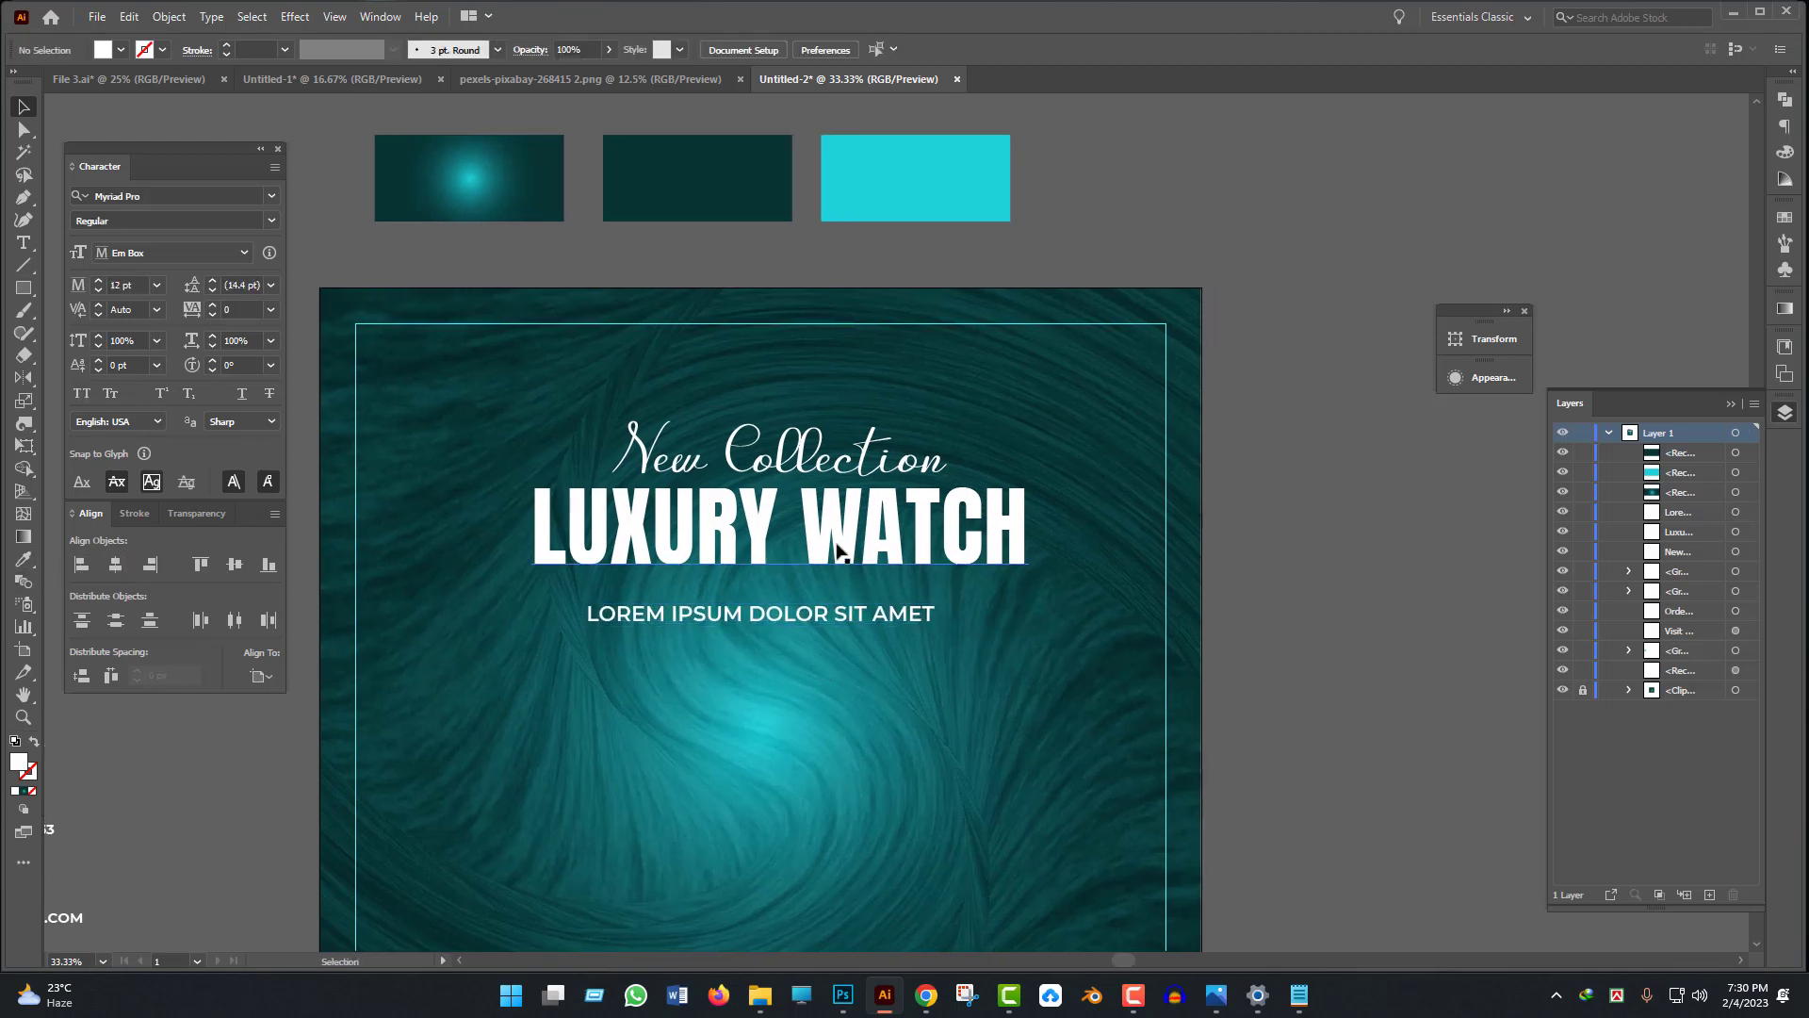
- Centre the "LUXURY WATCH" and "New Collection" texts individually on the artboard's horizontal centre
click(594, 513)
click(115, 563)
click(775, 584)
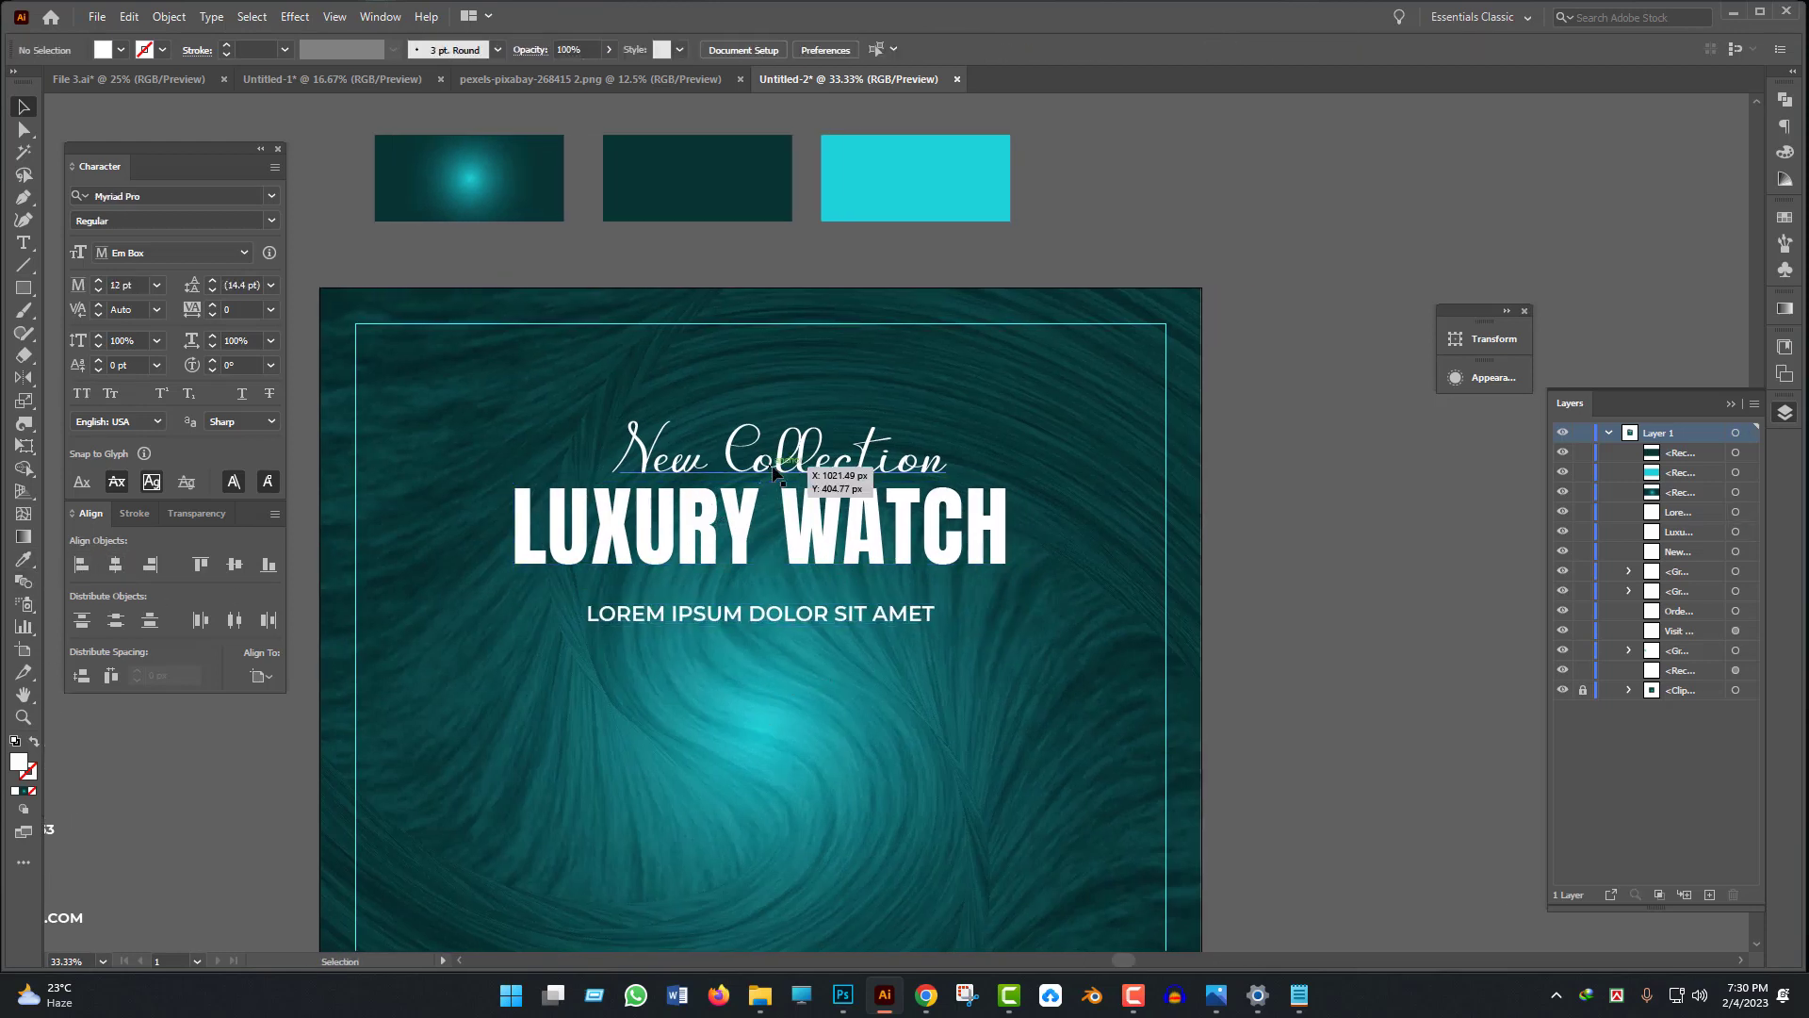
click(772, 473)
click(115, 563)
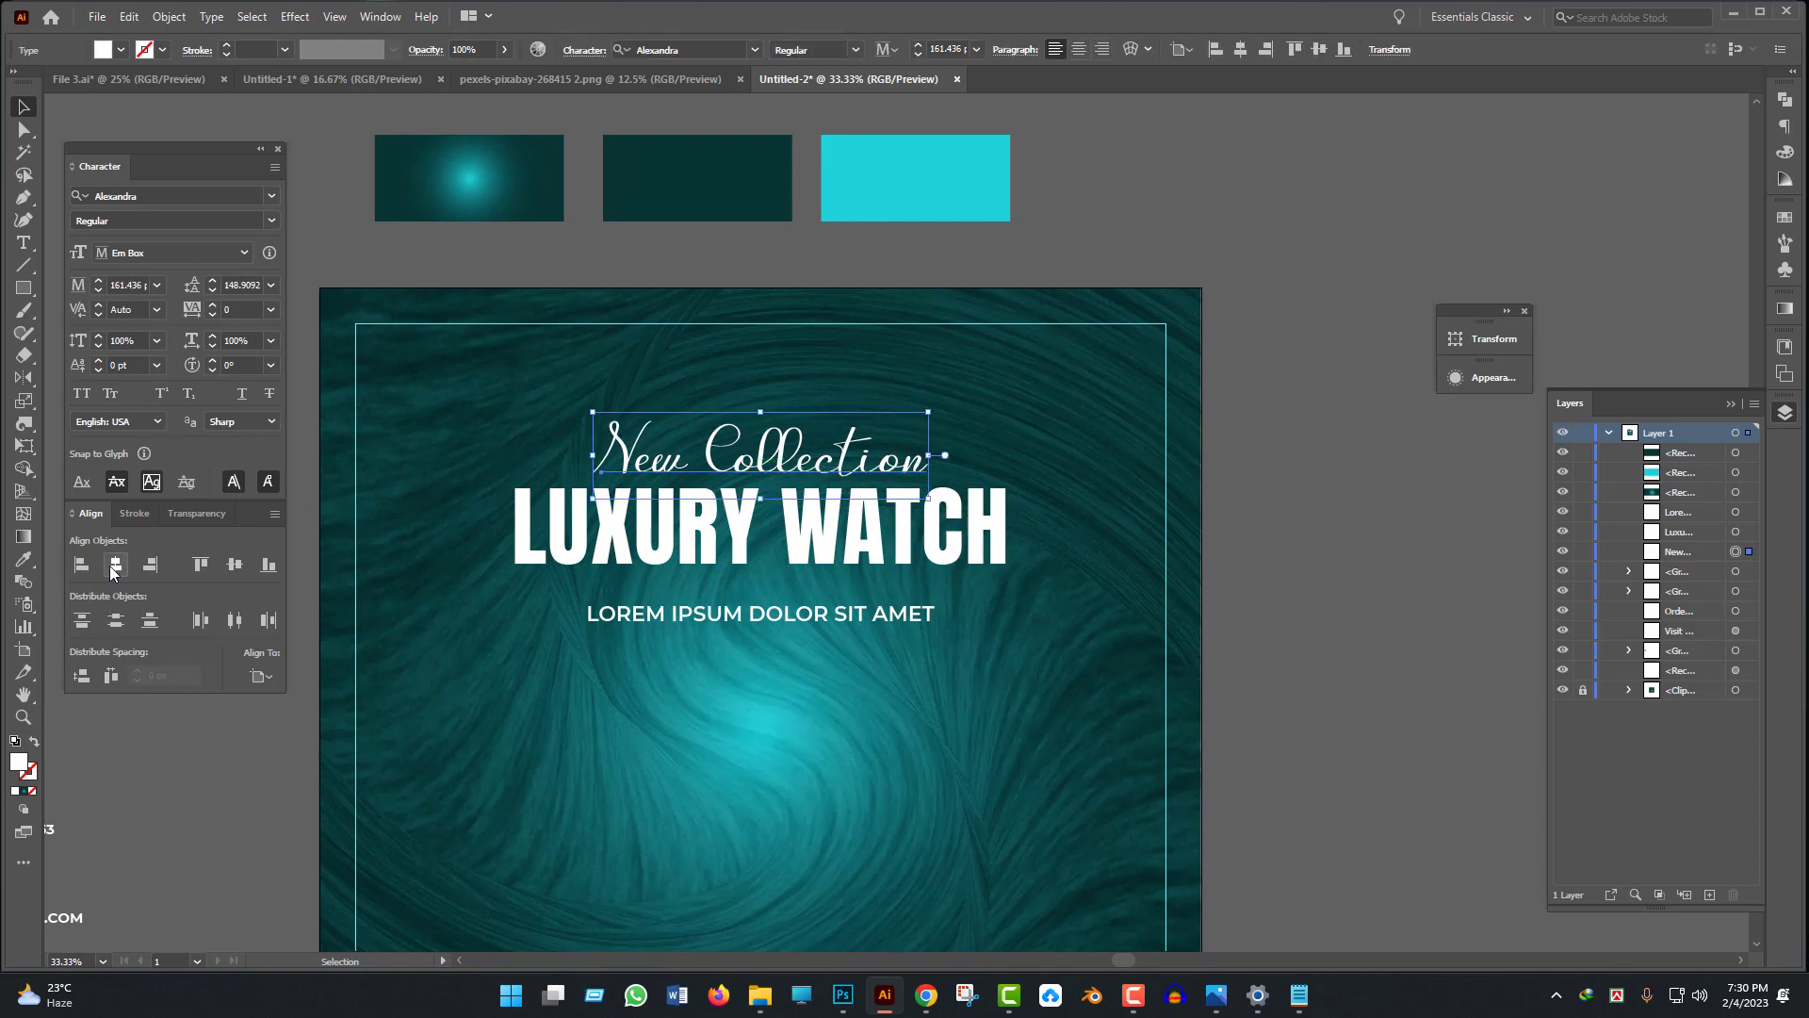
click(707, 640)
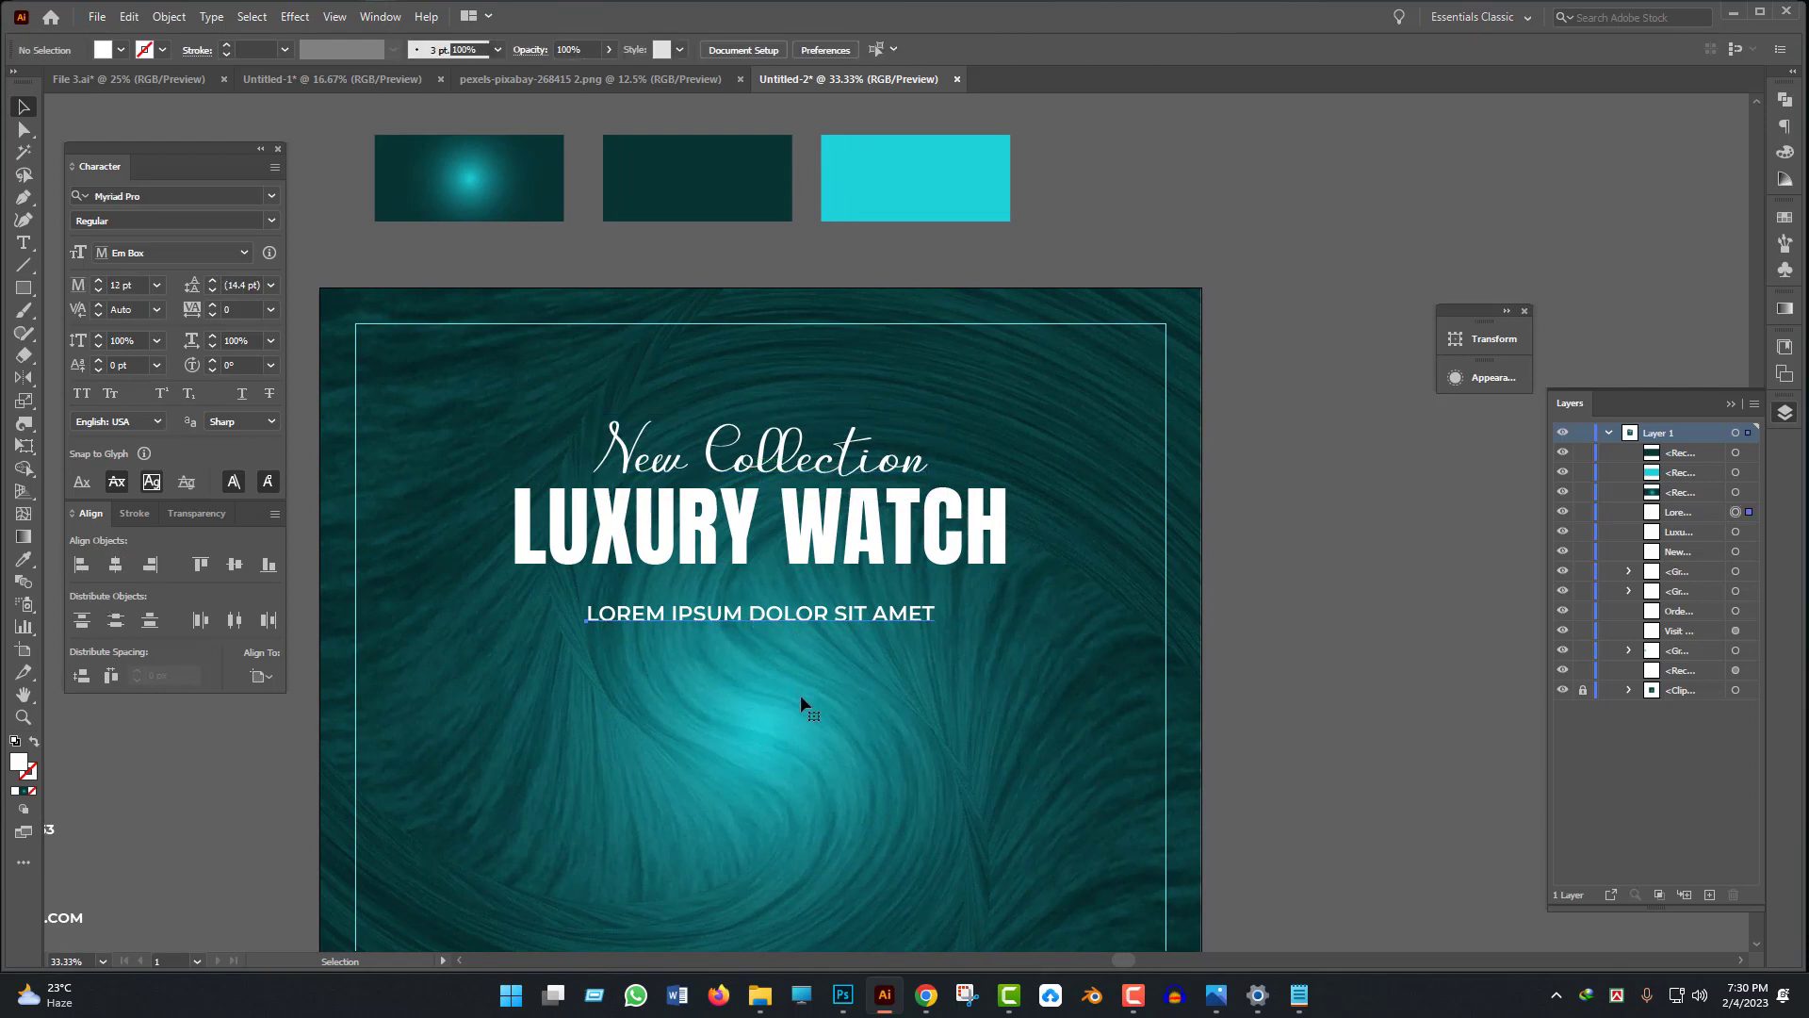
- Move the tagline straight down to leave free space beneath "LUXURY WATCH"
drag(800, 610, 801, 696)
scroll(940, 648, down, 1)
scroll(741, 592, up, 1)
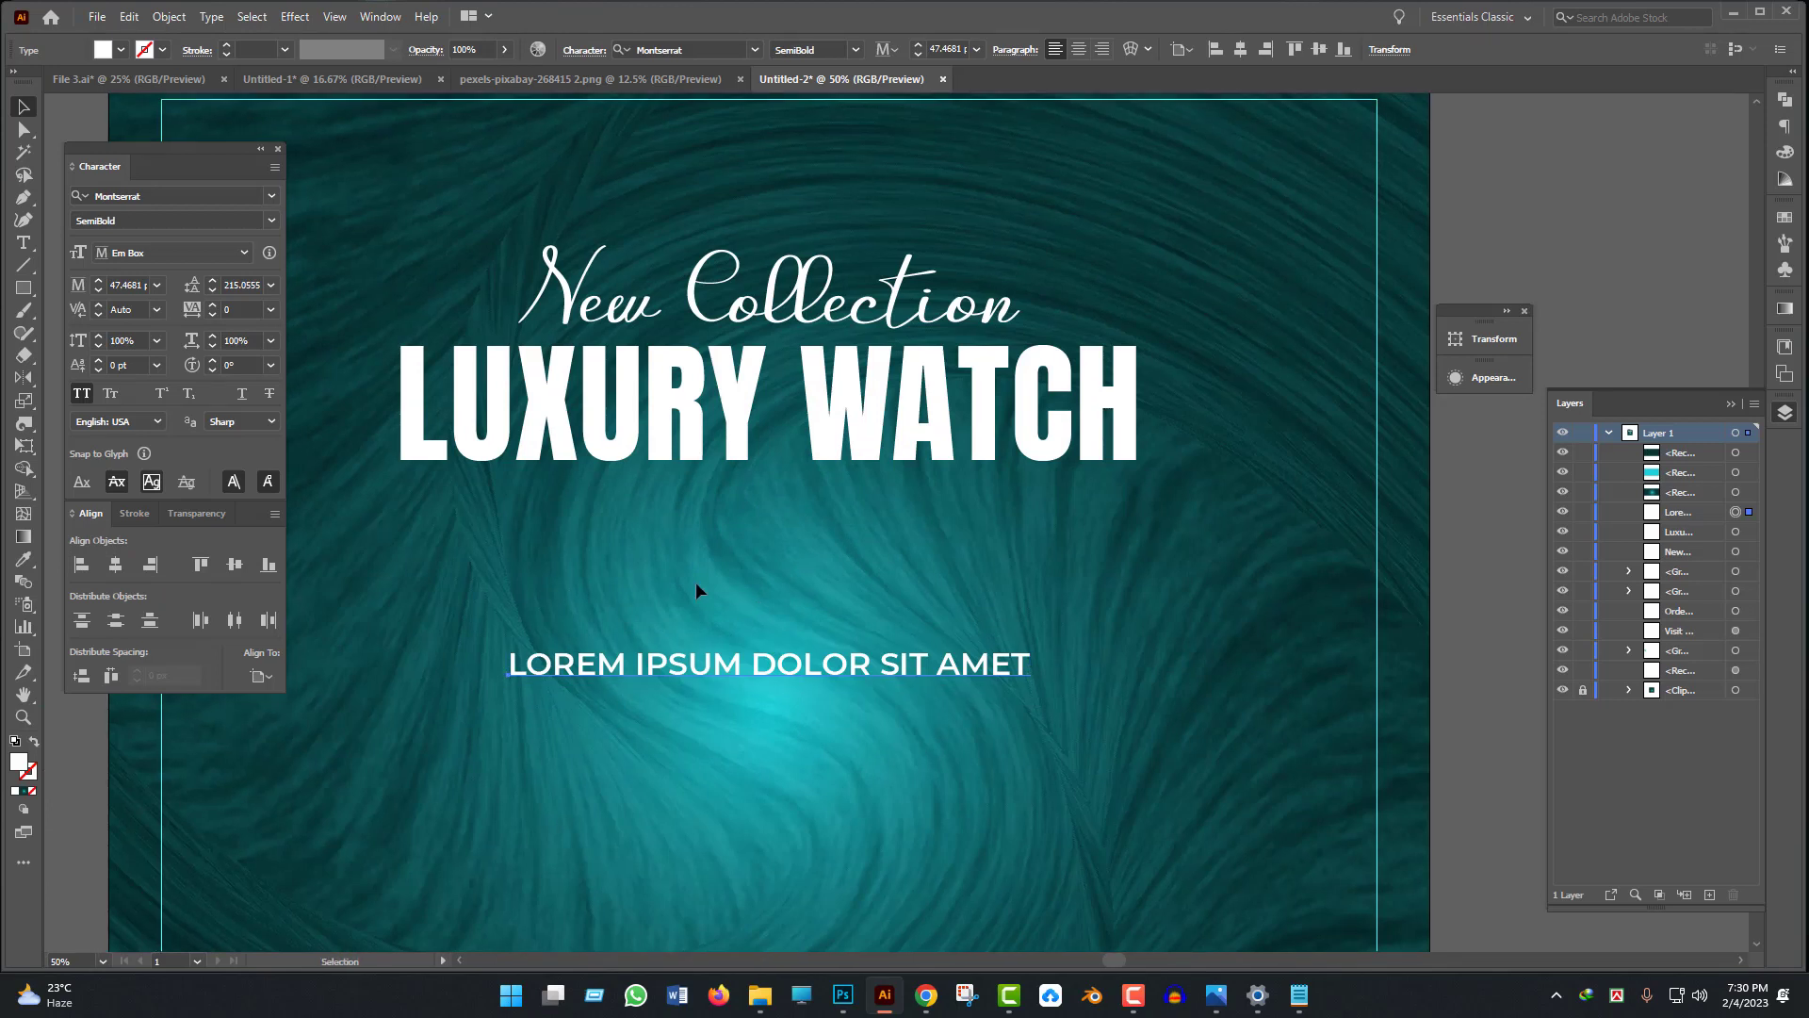
- Draw a white bar directly under "LUXURY WATCH", matching the headline's width, about 1112 by 76 px
key(m)
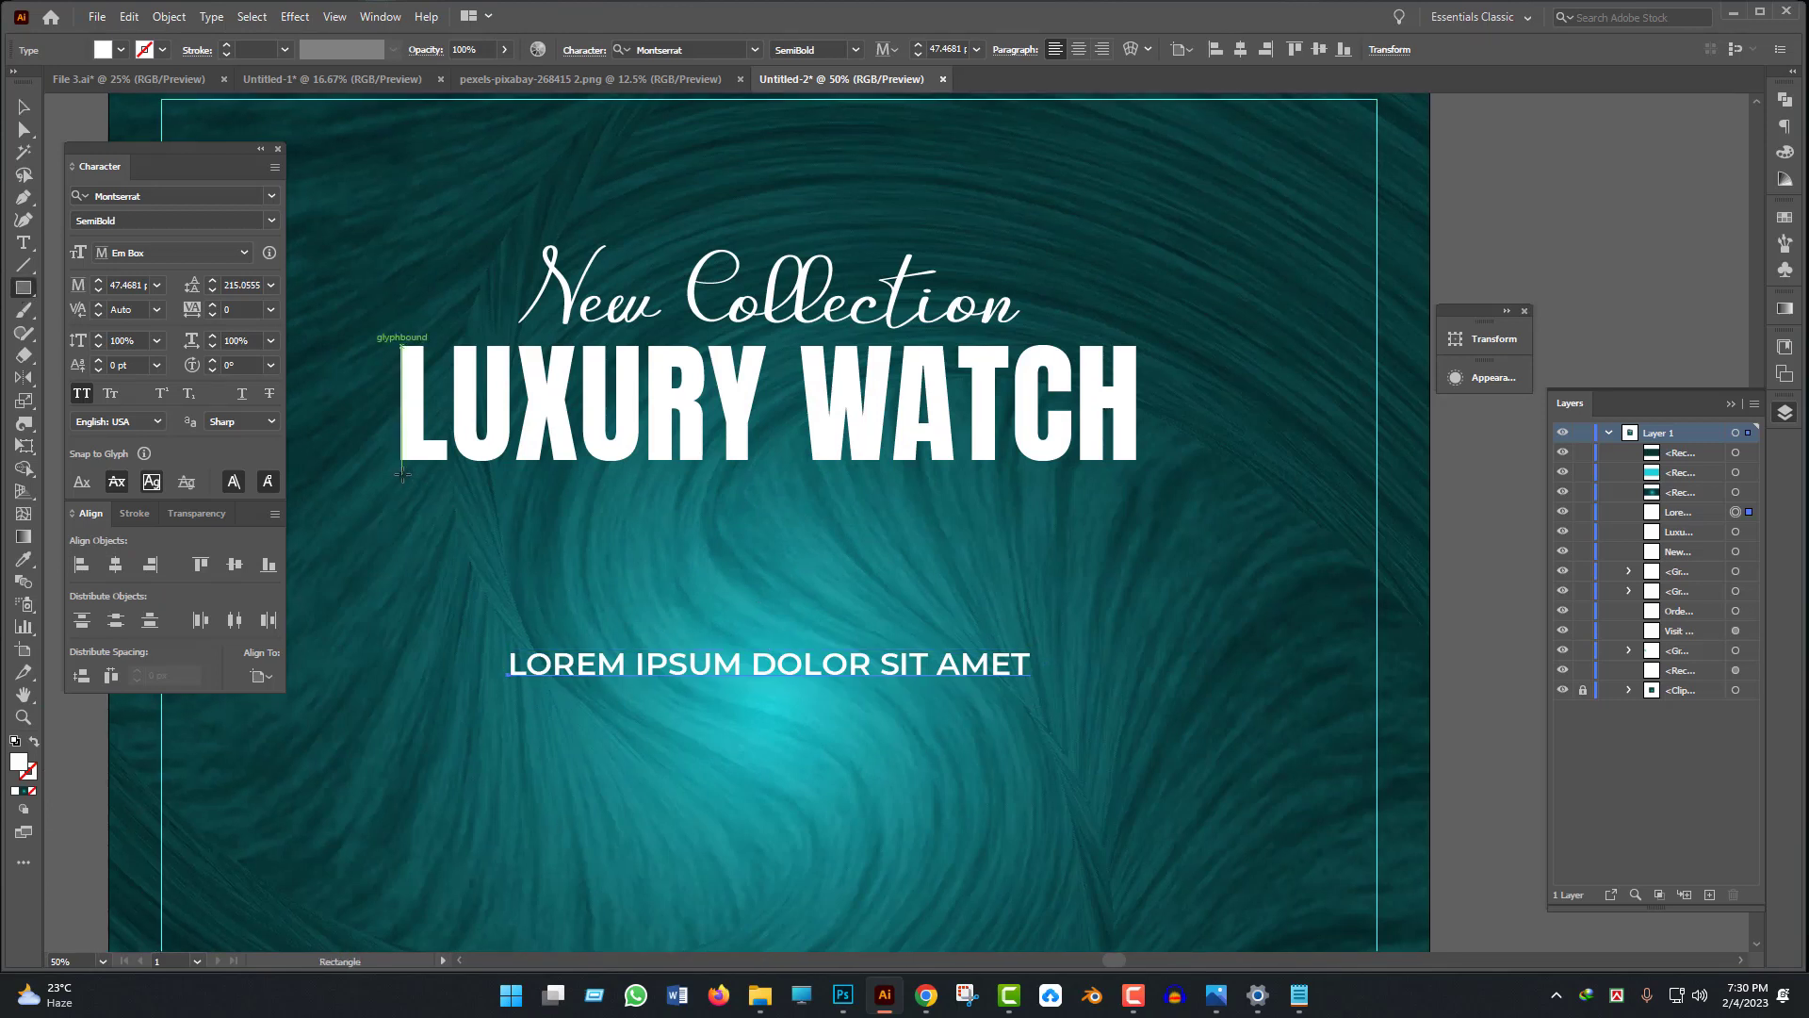
drag(401, 474, 1136, 515)
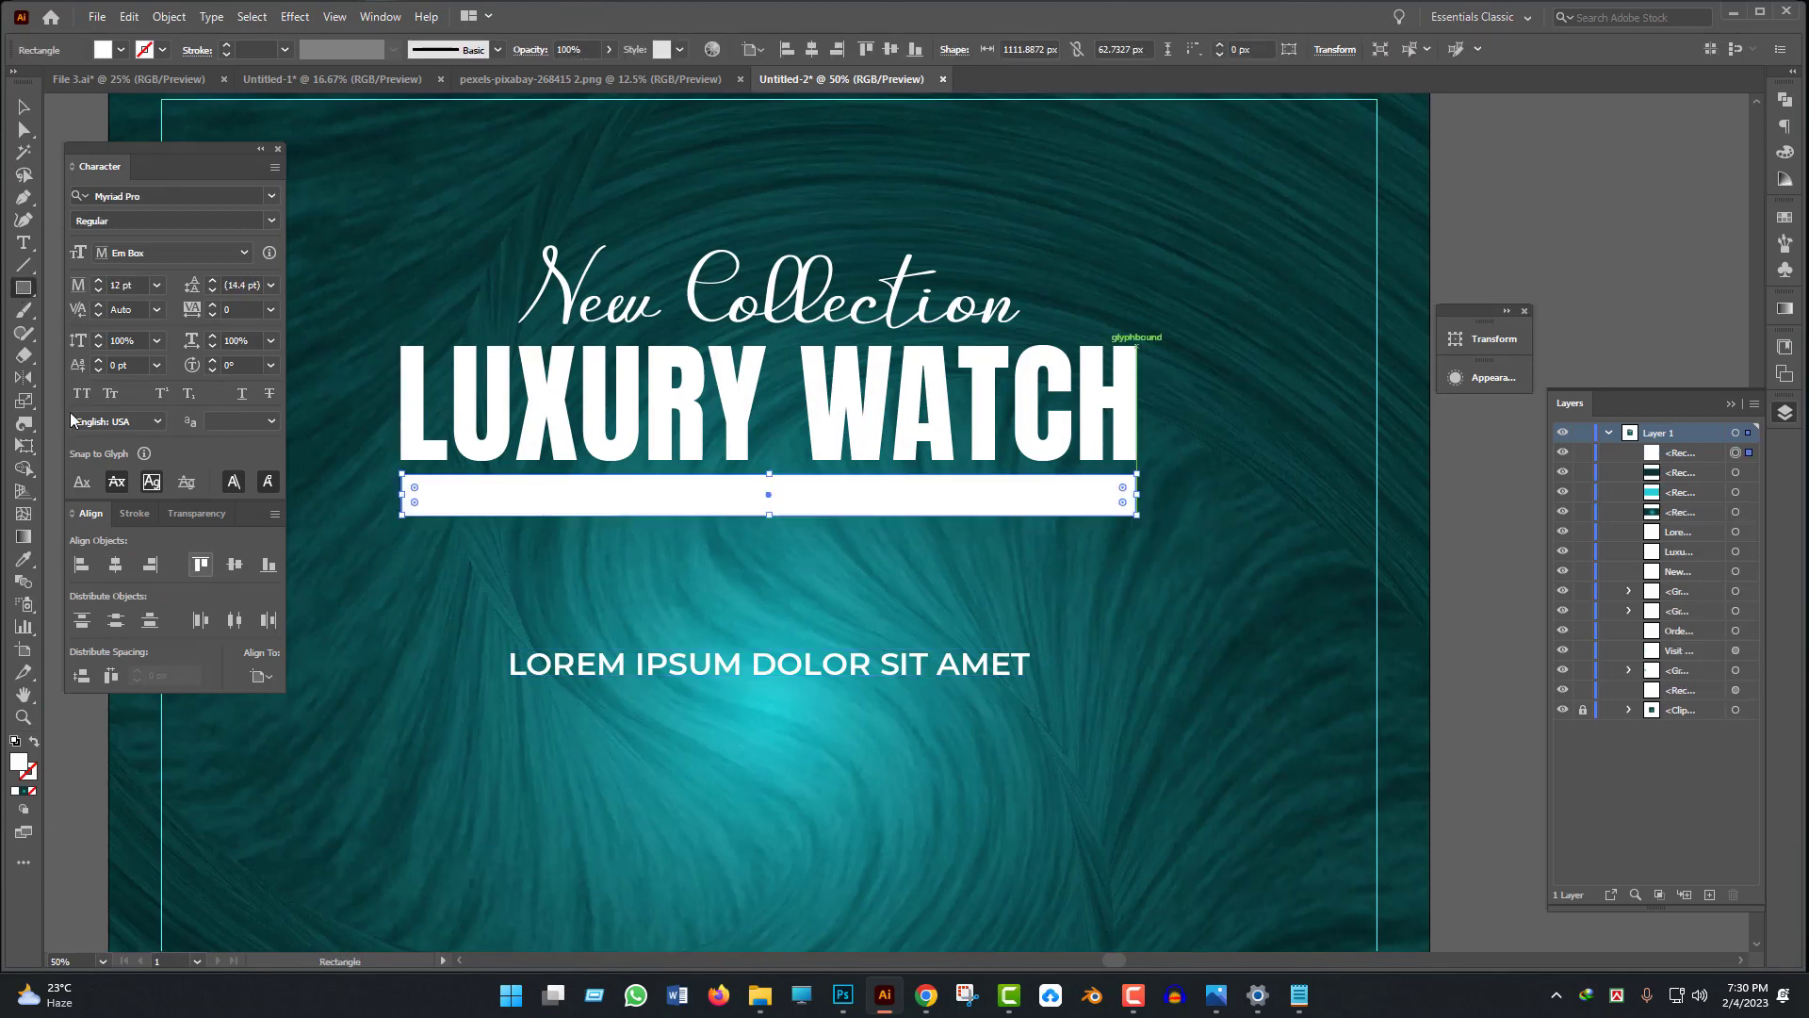
key(v)
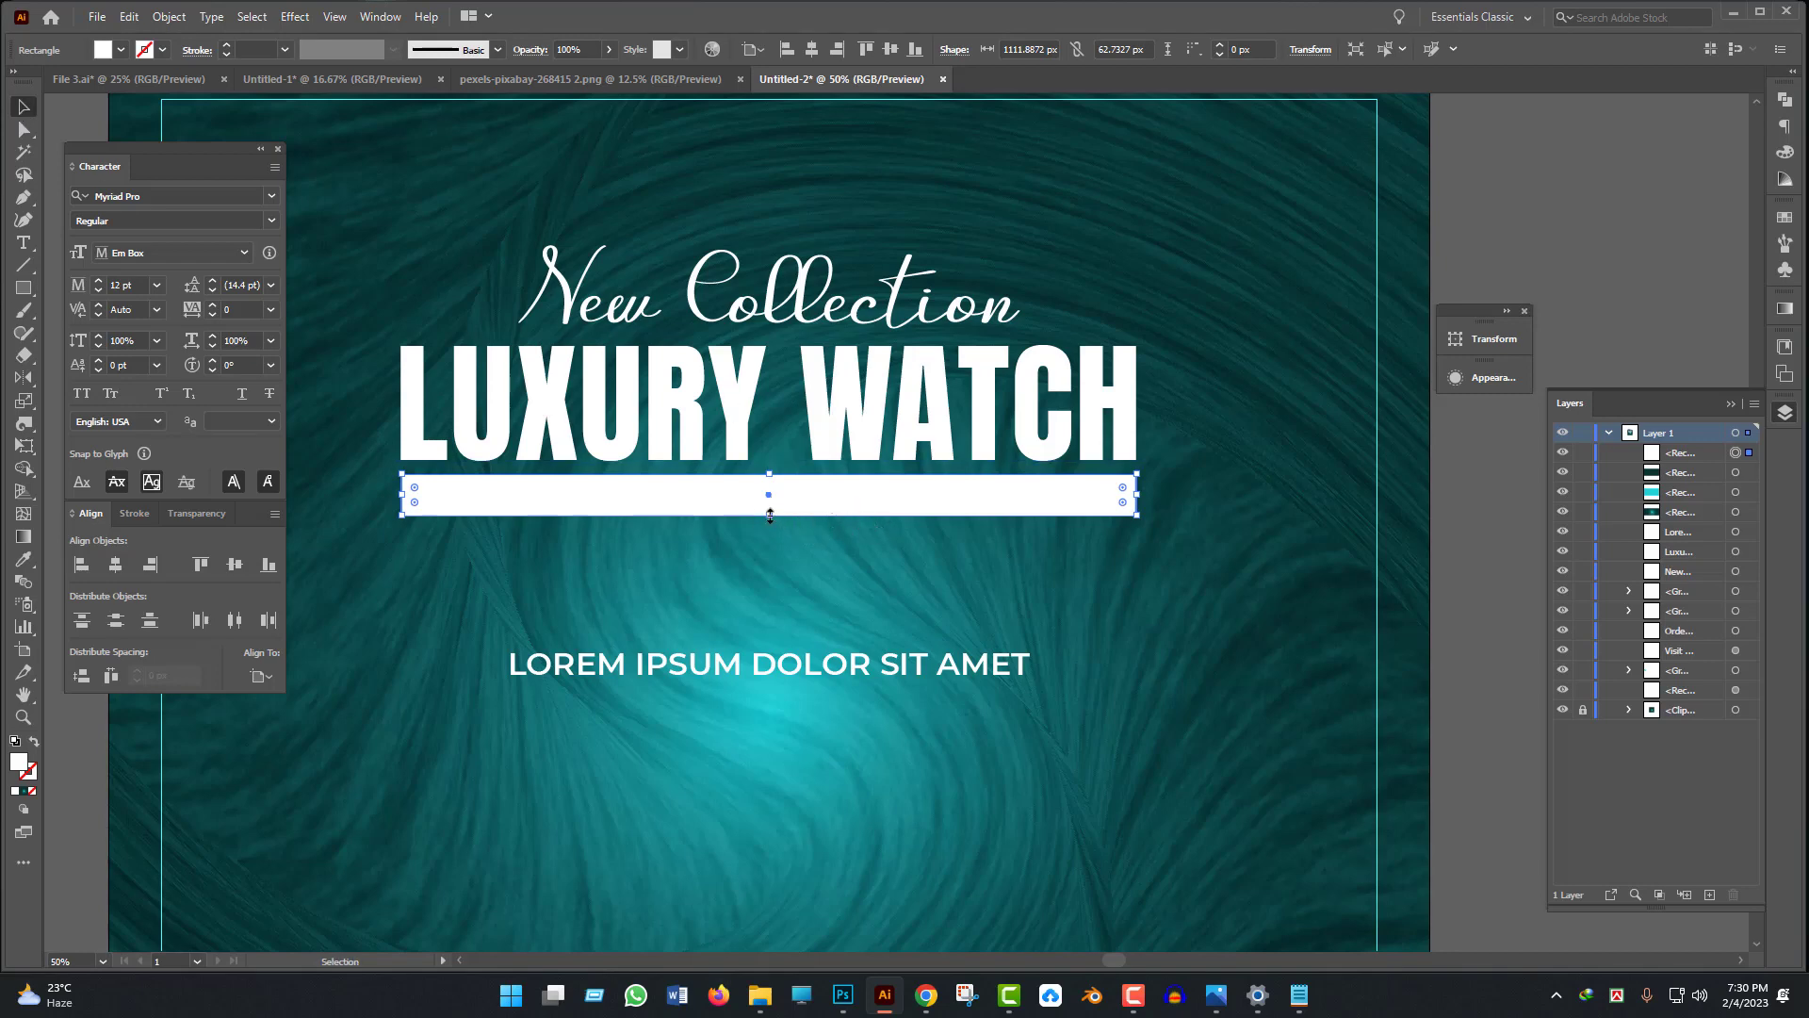
drag(770, 515, 812, 531)
scroll(798, 500, up, 1)
scroll(978, 571, down, 3)
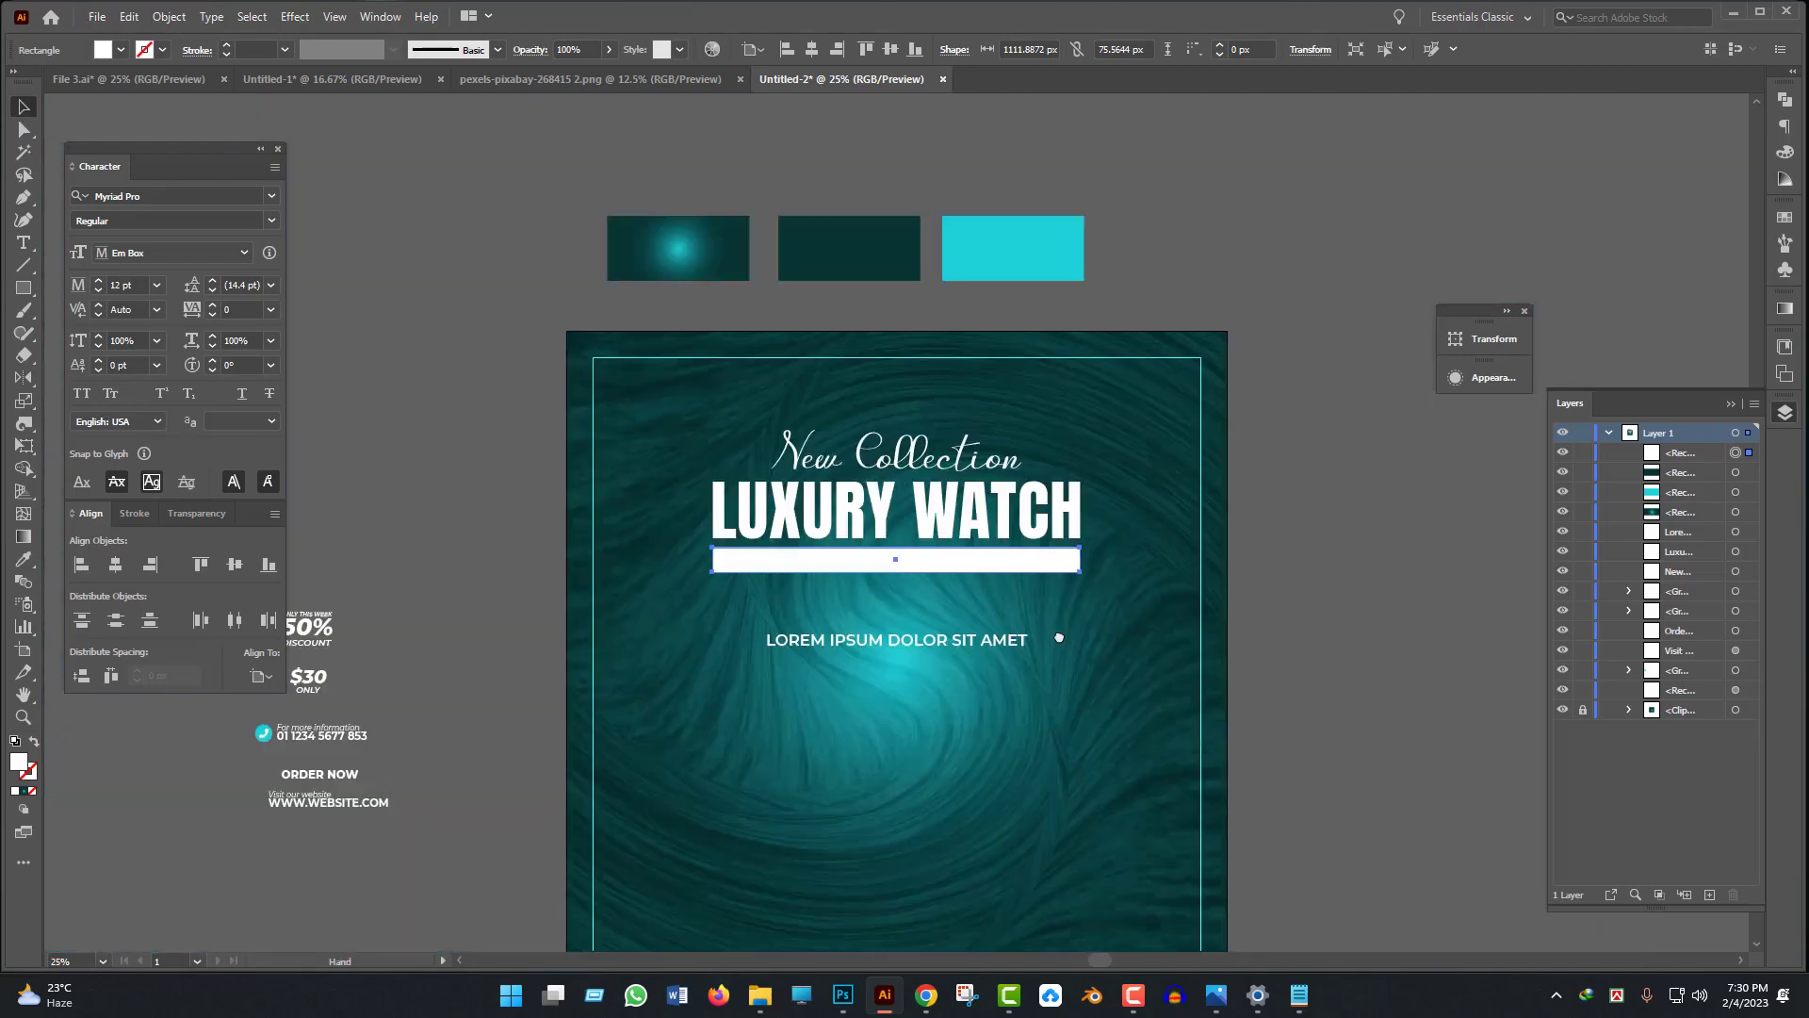
- Try tapering the white bar into a trapezoid by shifting its two lower corner points inward, and undo both shifts
scroll(1059, 638, up, 2)
key(a)
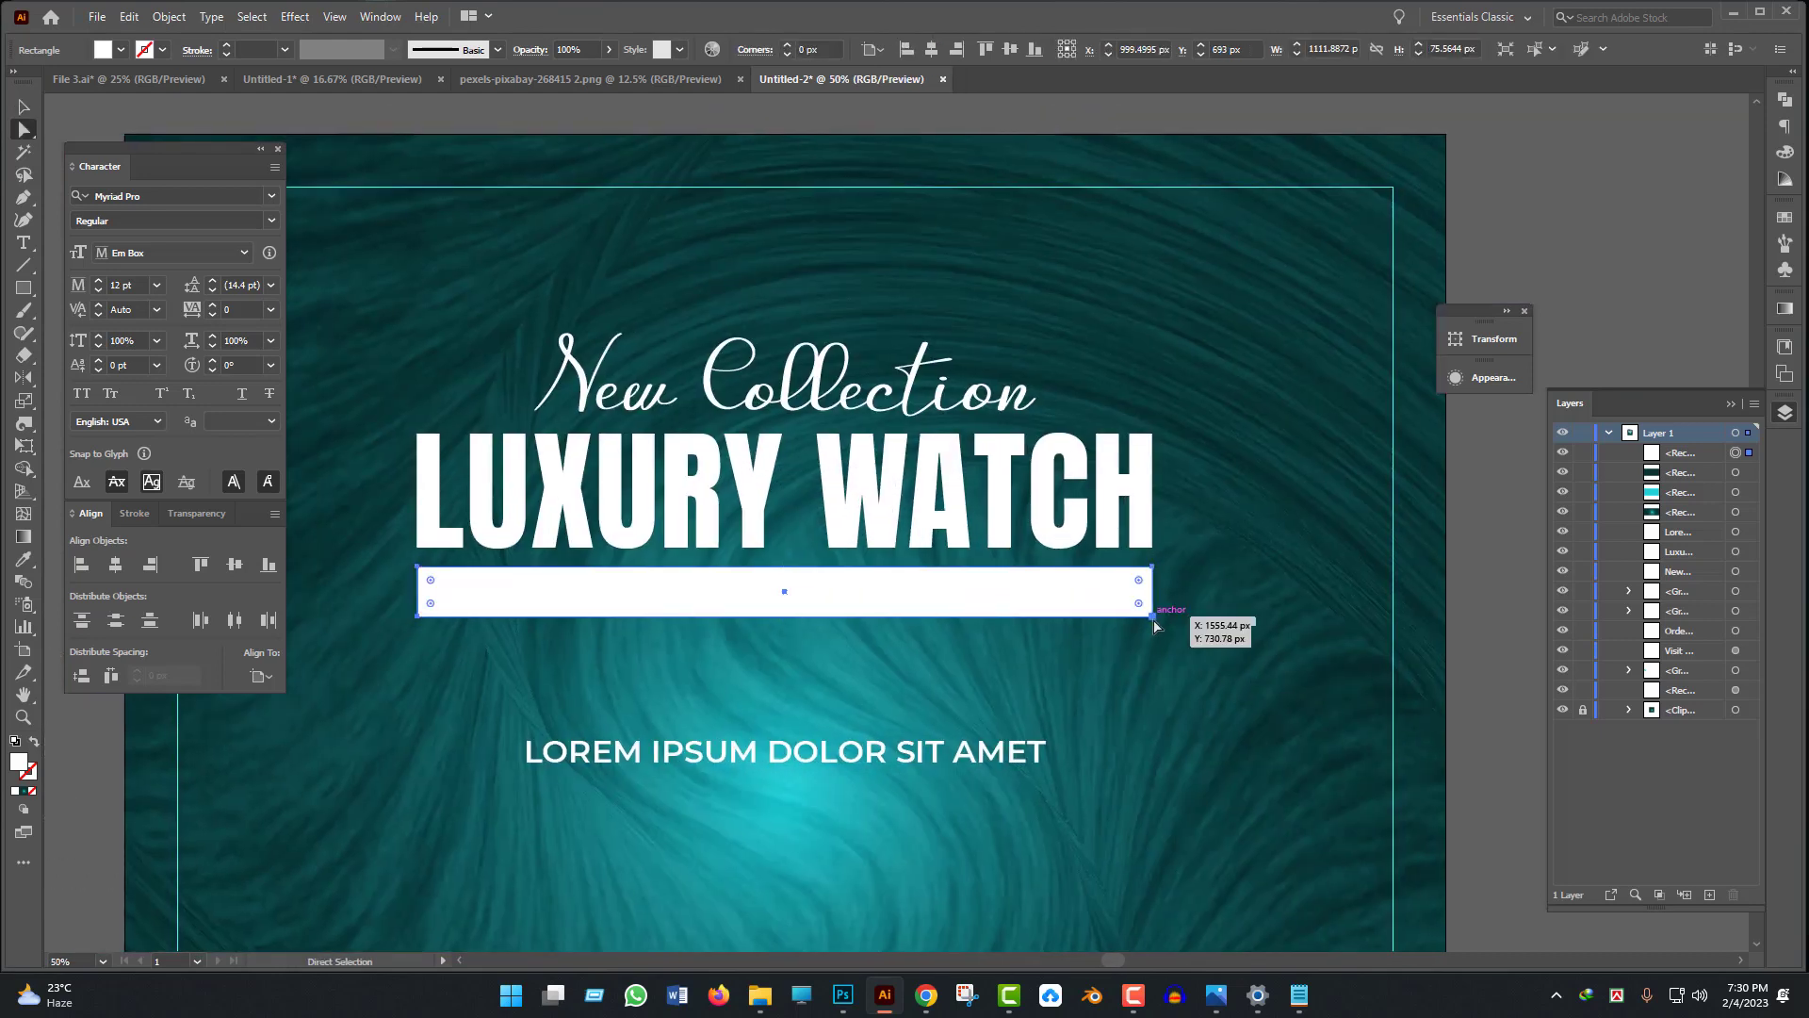
drag(1152, 618, 1124, 620)
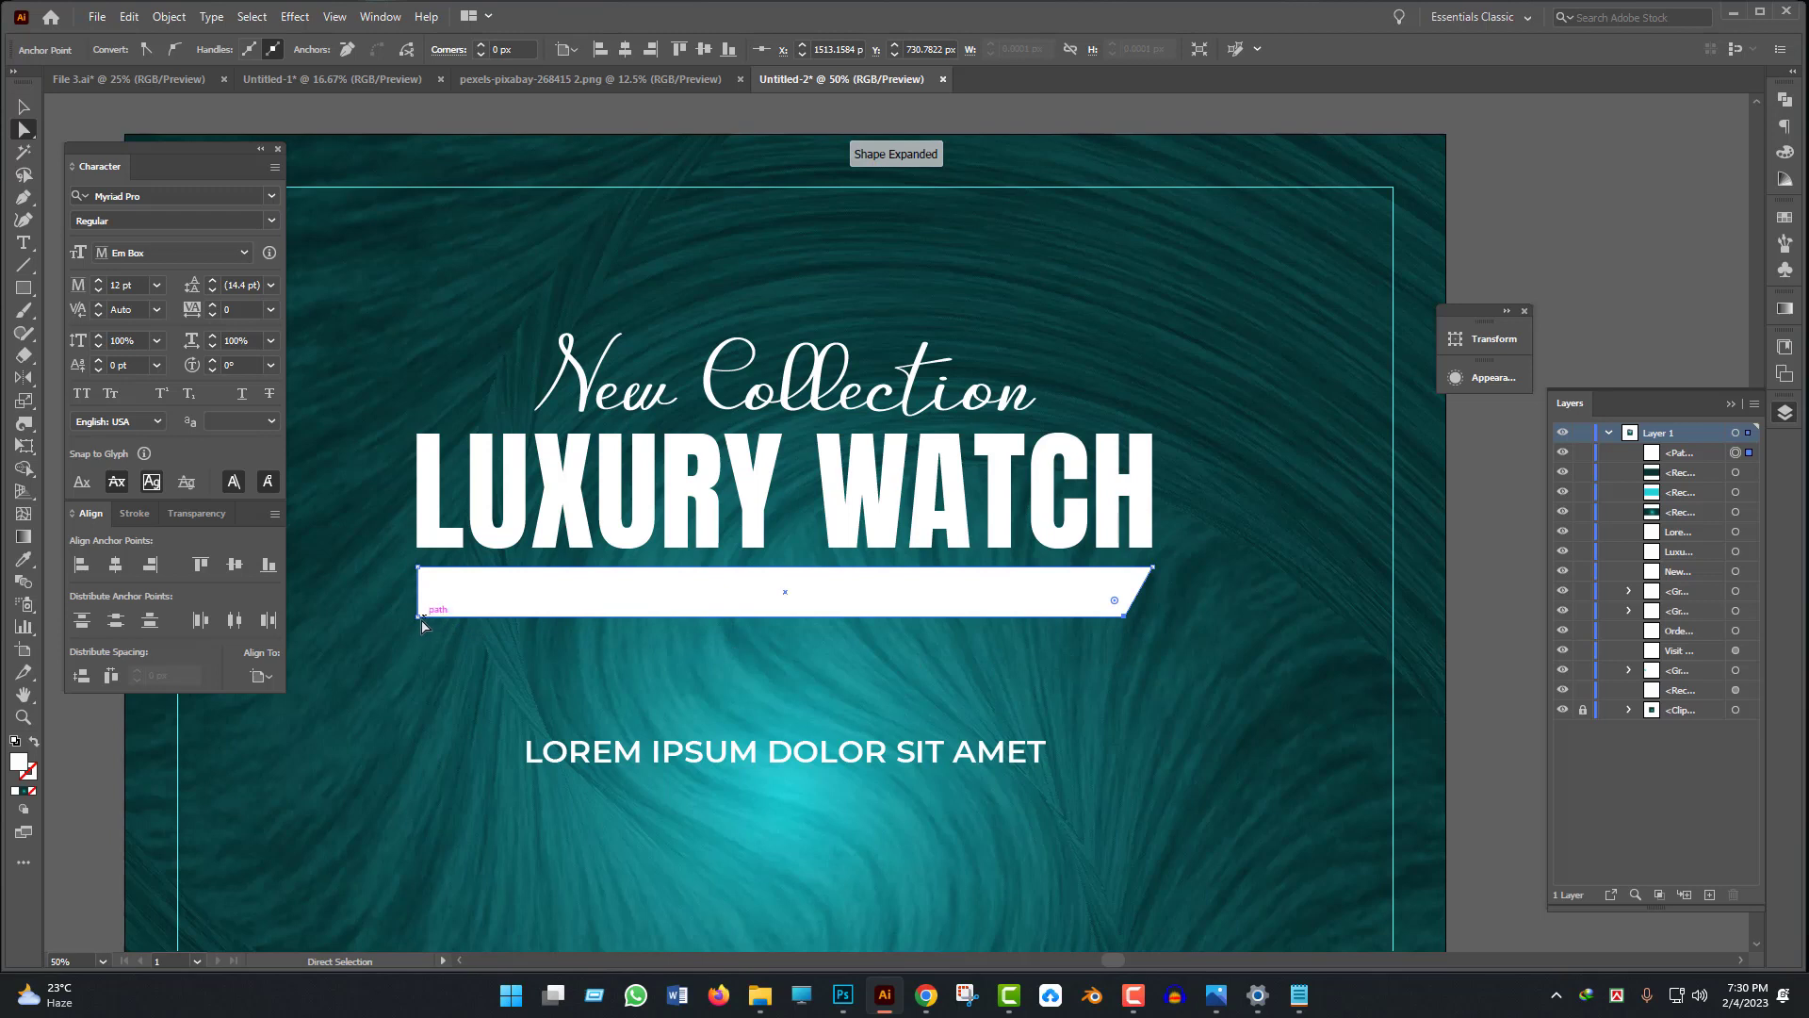
drag(420, 618, 450, 625)
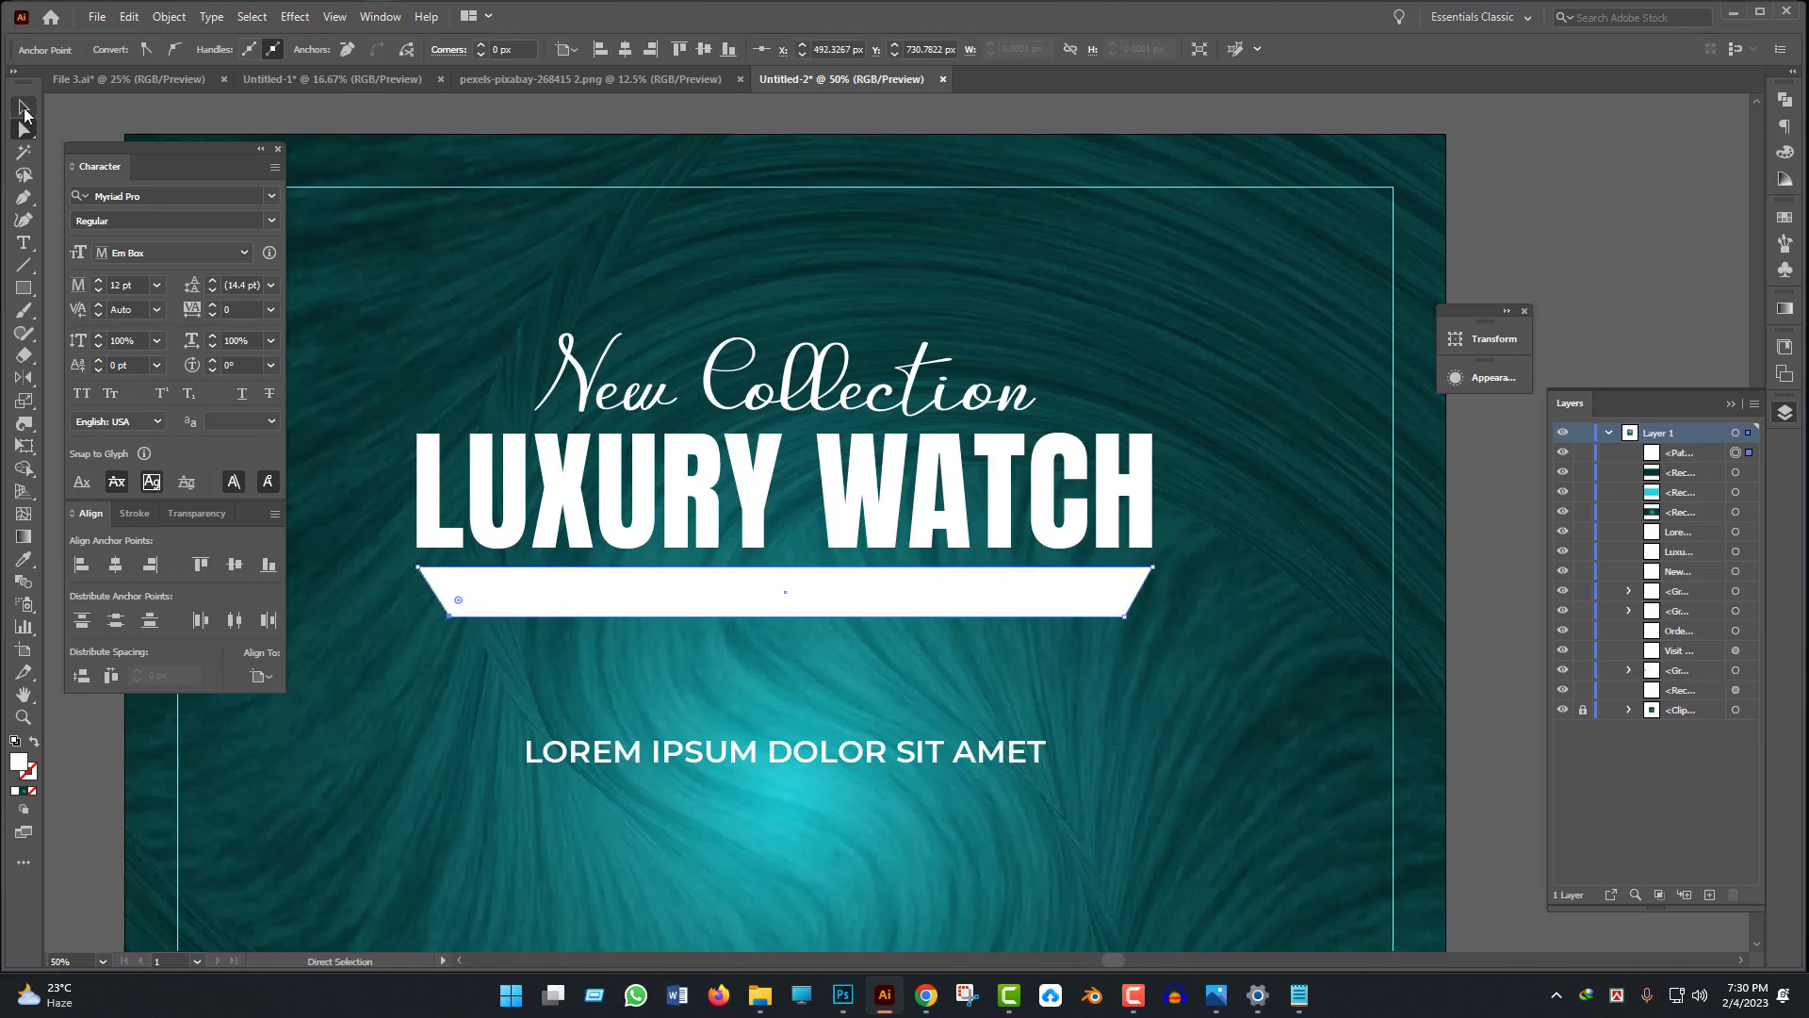
click(24, 107)
click(1259, 726)
scroll(1184, 696, down, 1)
scroll(766, 652, up, 3)
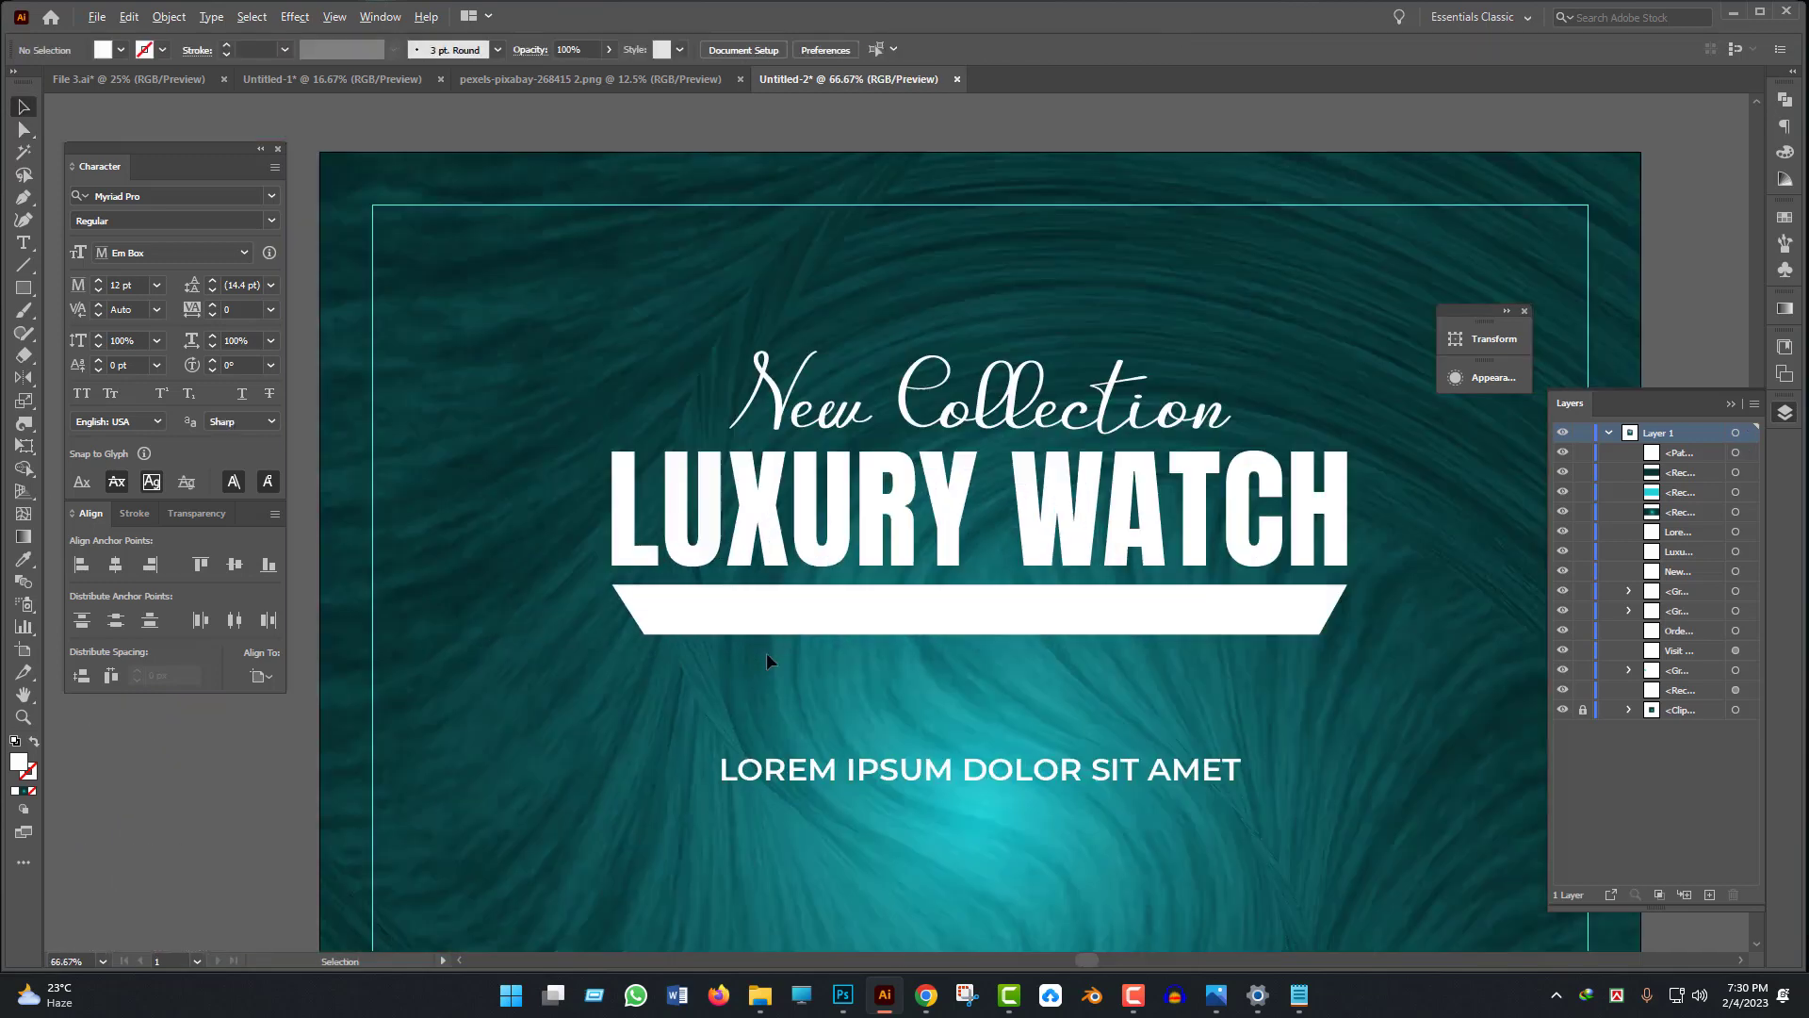
key(ctrl+z)
scroll(654, 643, down, 2)
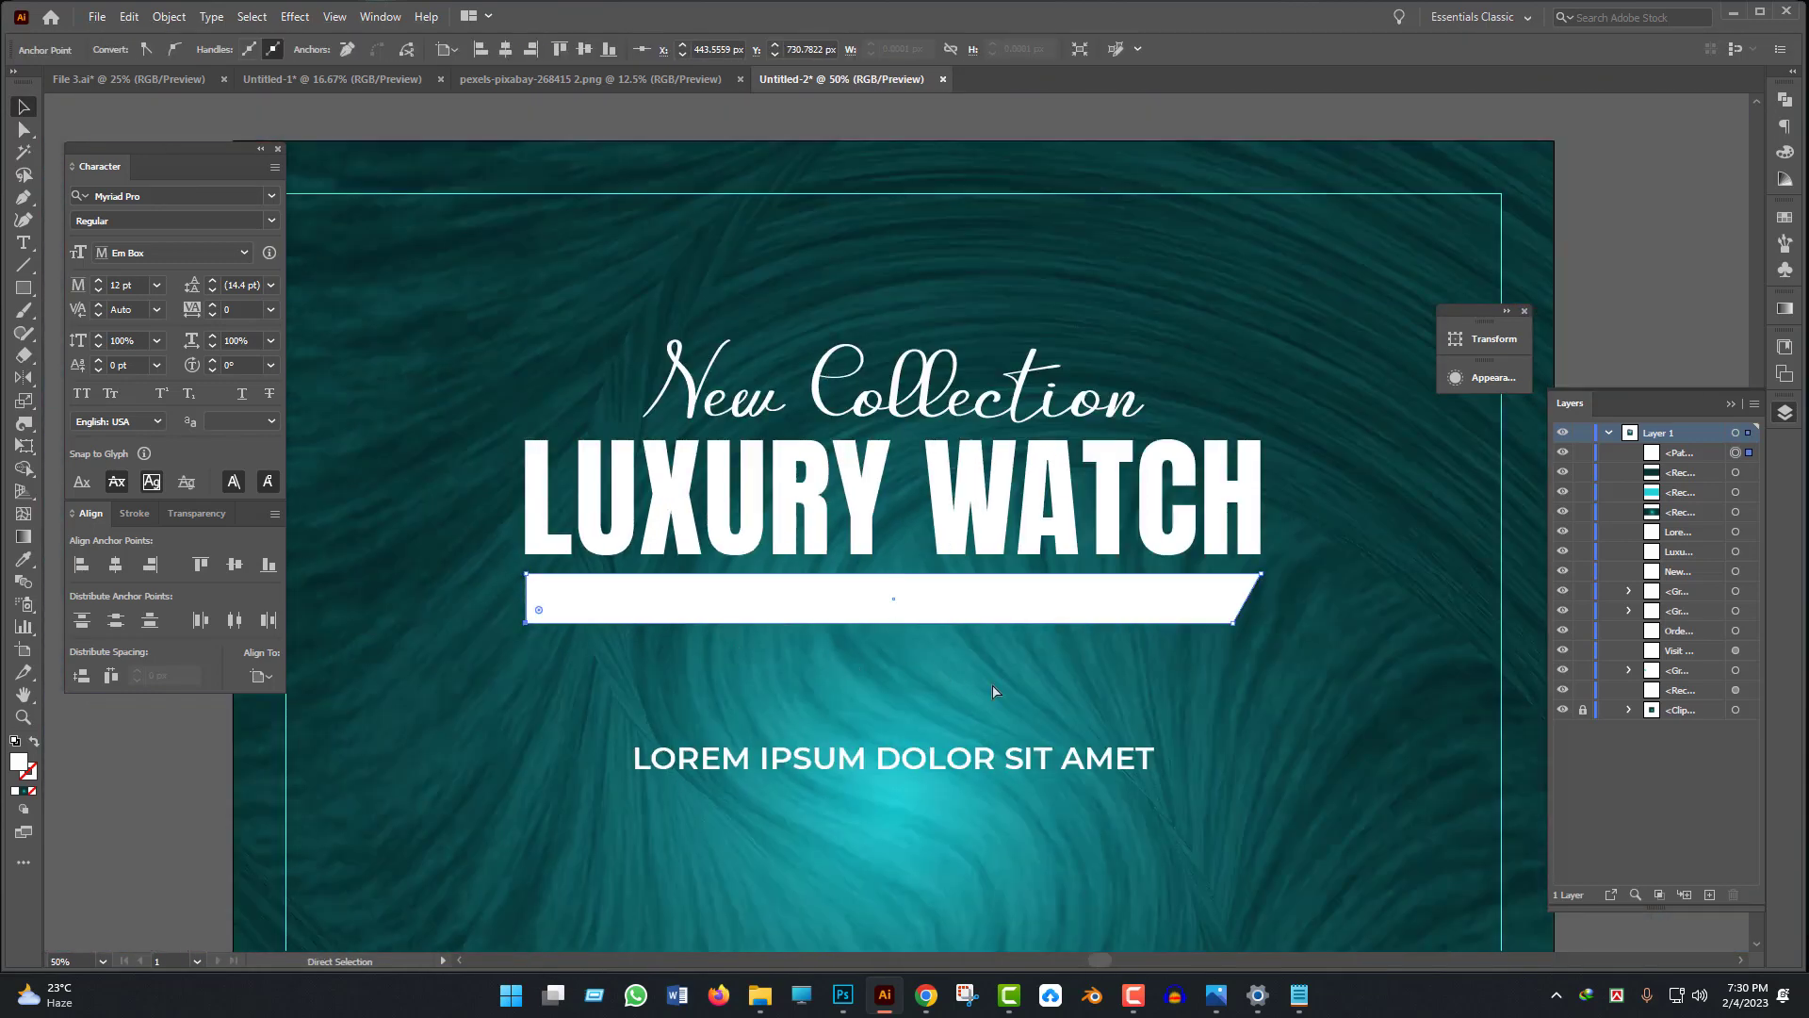
key(ctrl+z)
- Taper the white bar into a trapezoid by shifting its two lower corner points horizontally inward, the right one by about 38 px
drag(1221, 708, 1167, 717)
click(1058, 618)
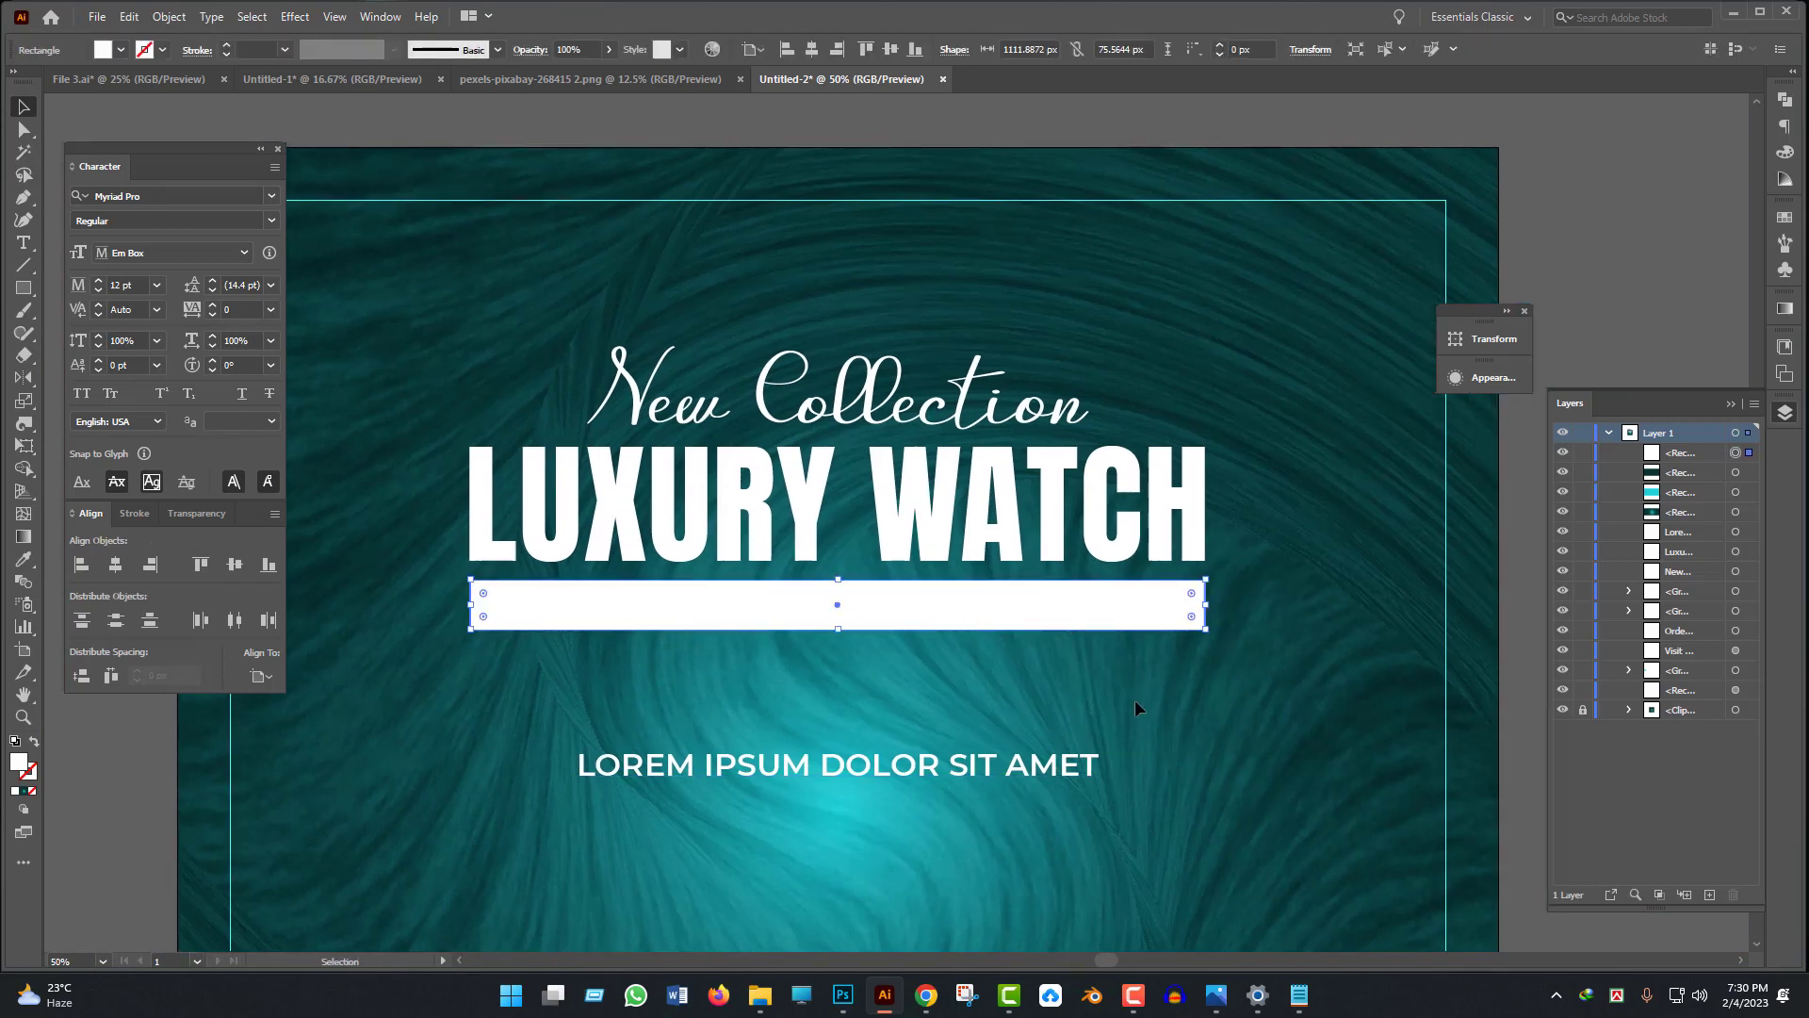
click(23, 131)
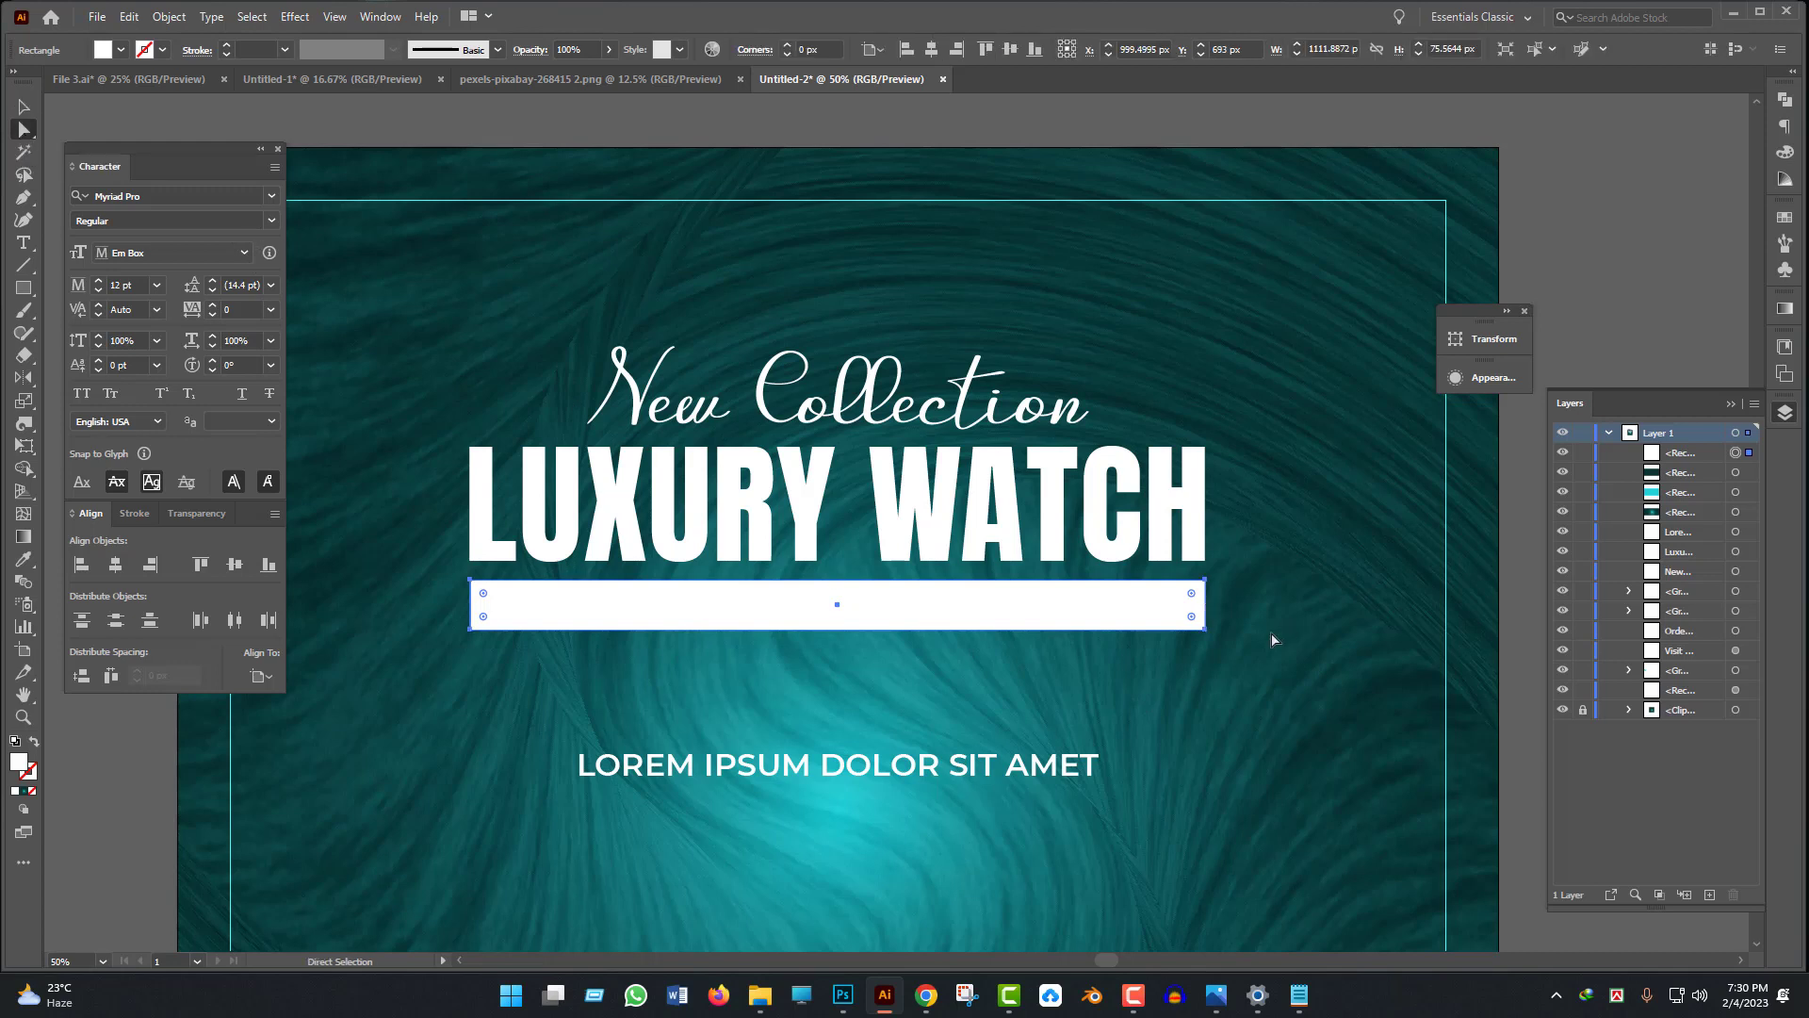
click(1205, 629)
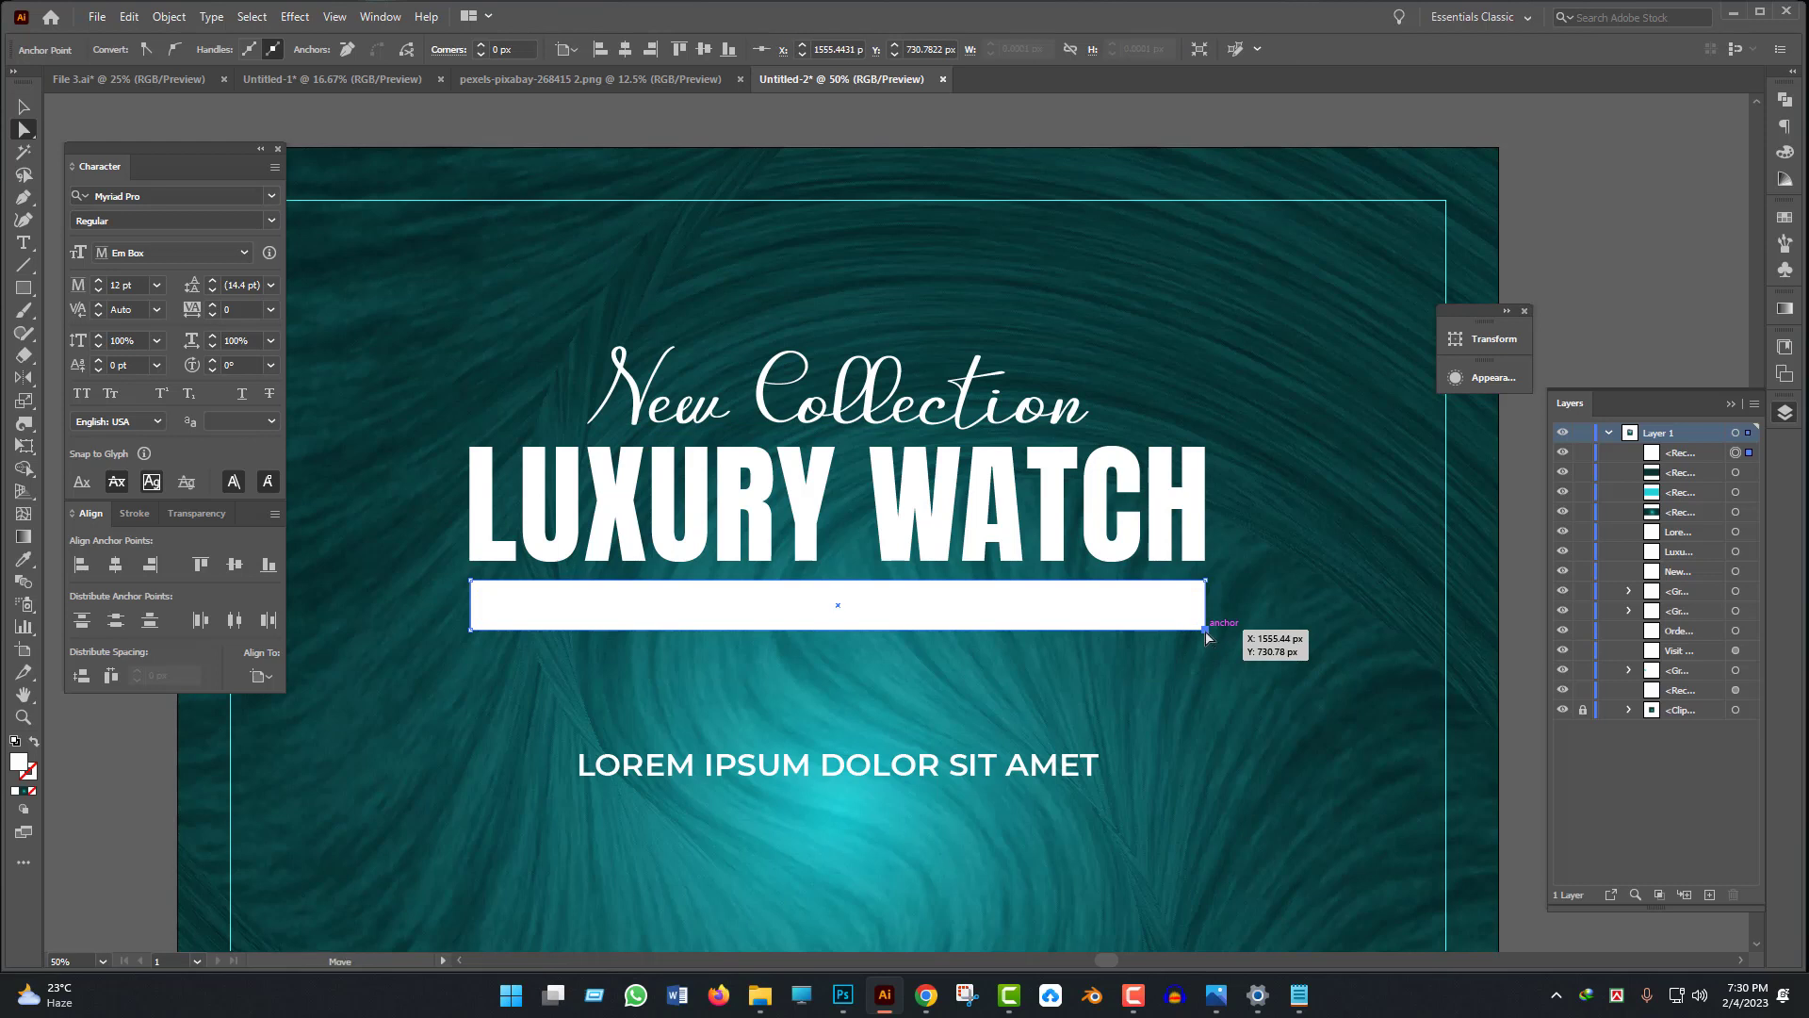
drag(1207, 630, 1180, 631)
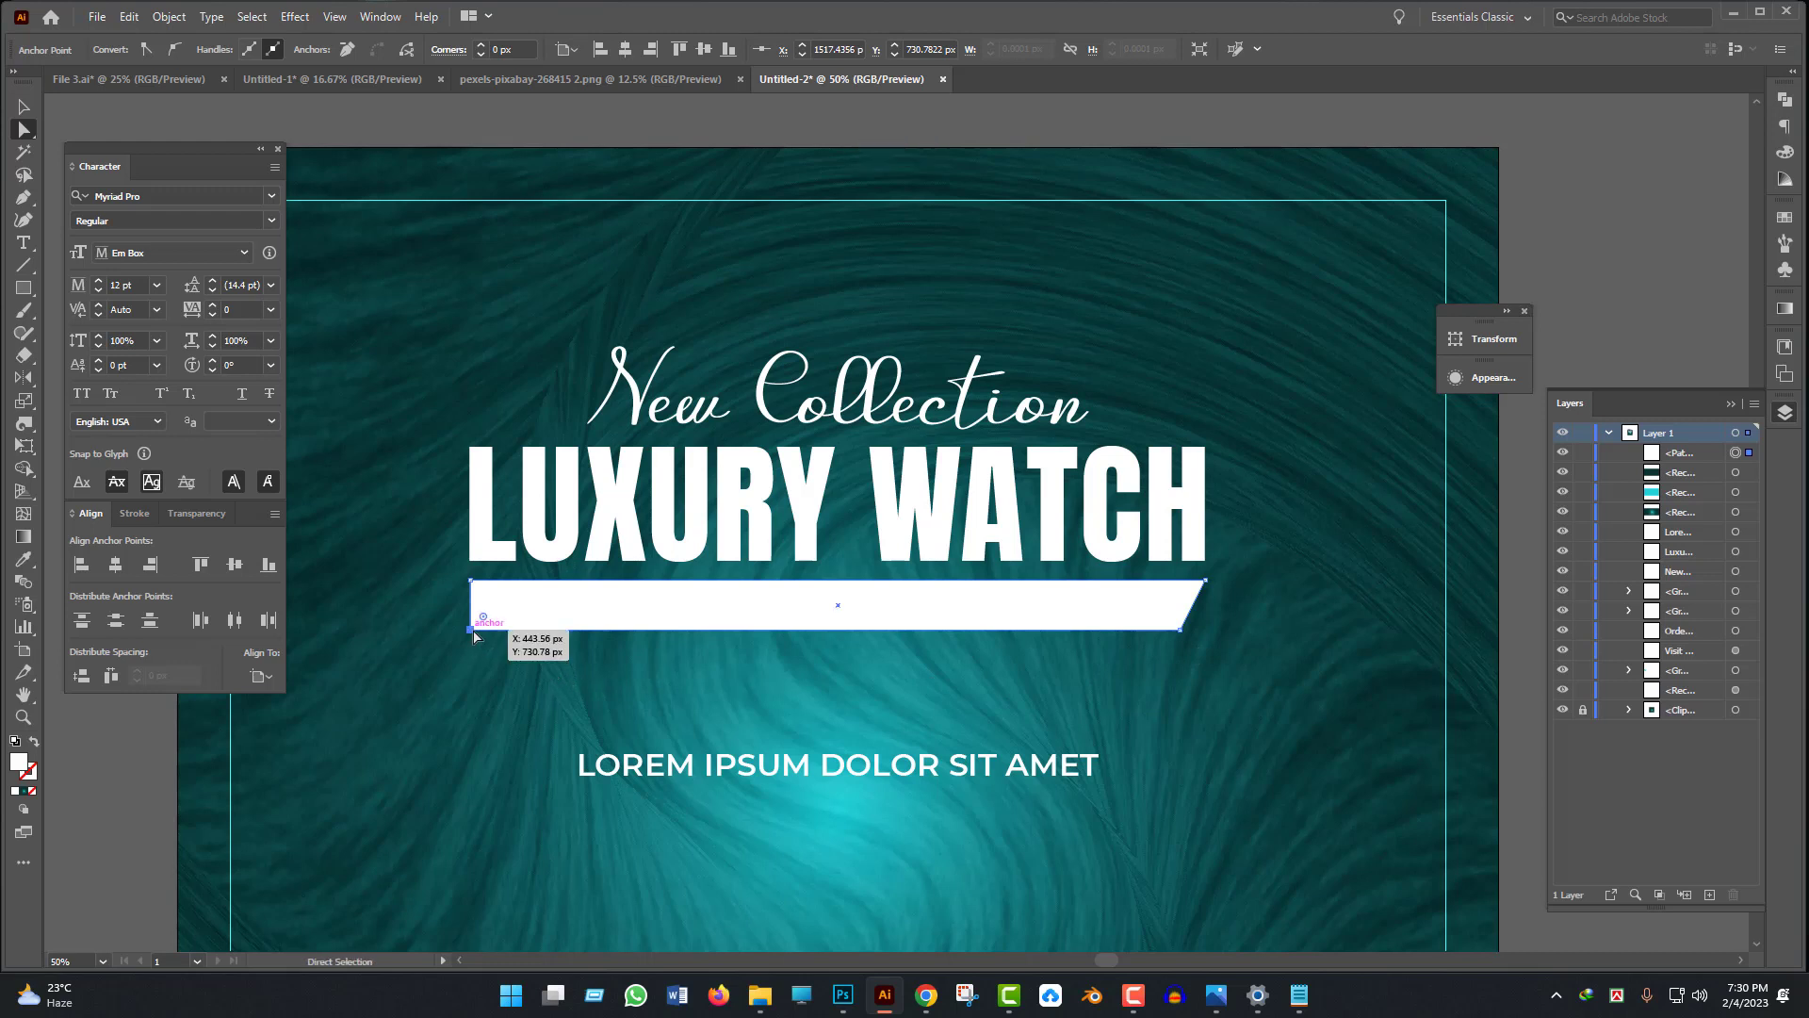
drag(474, 636, 507, 636)
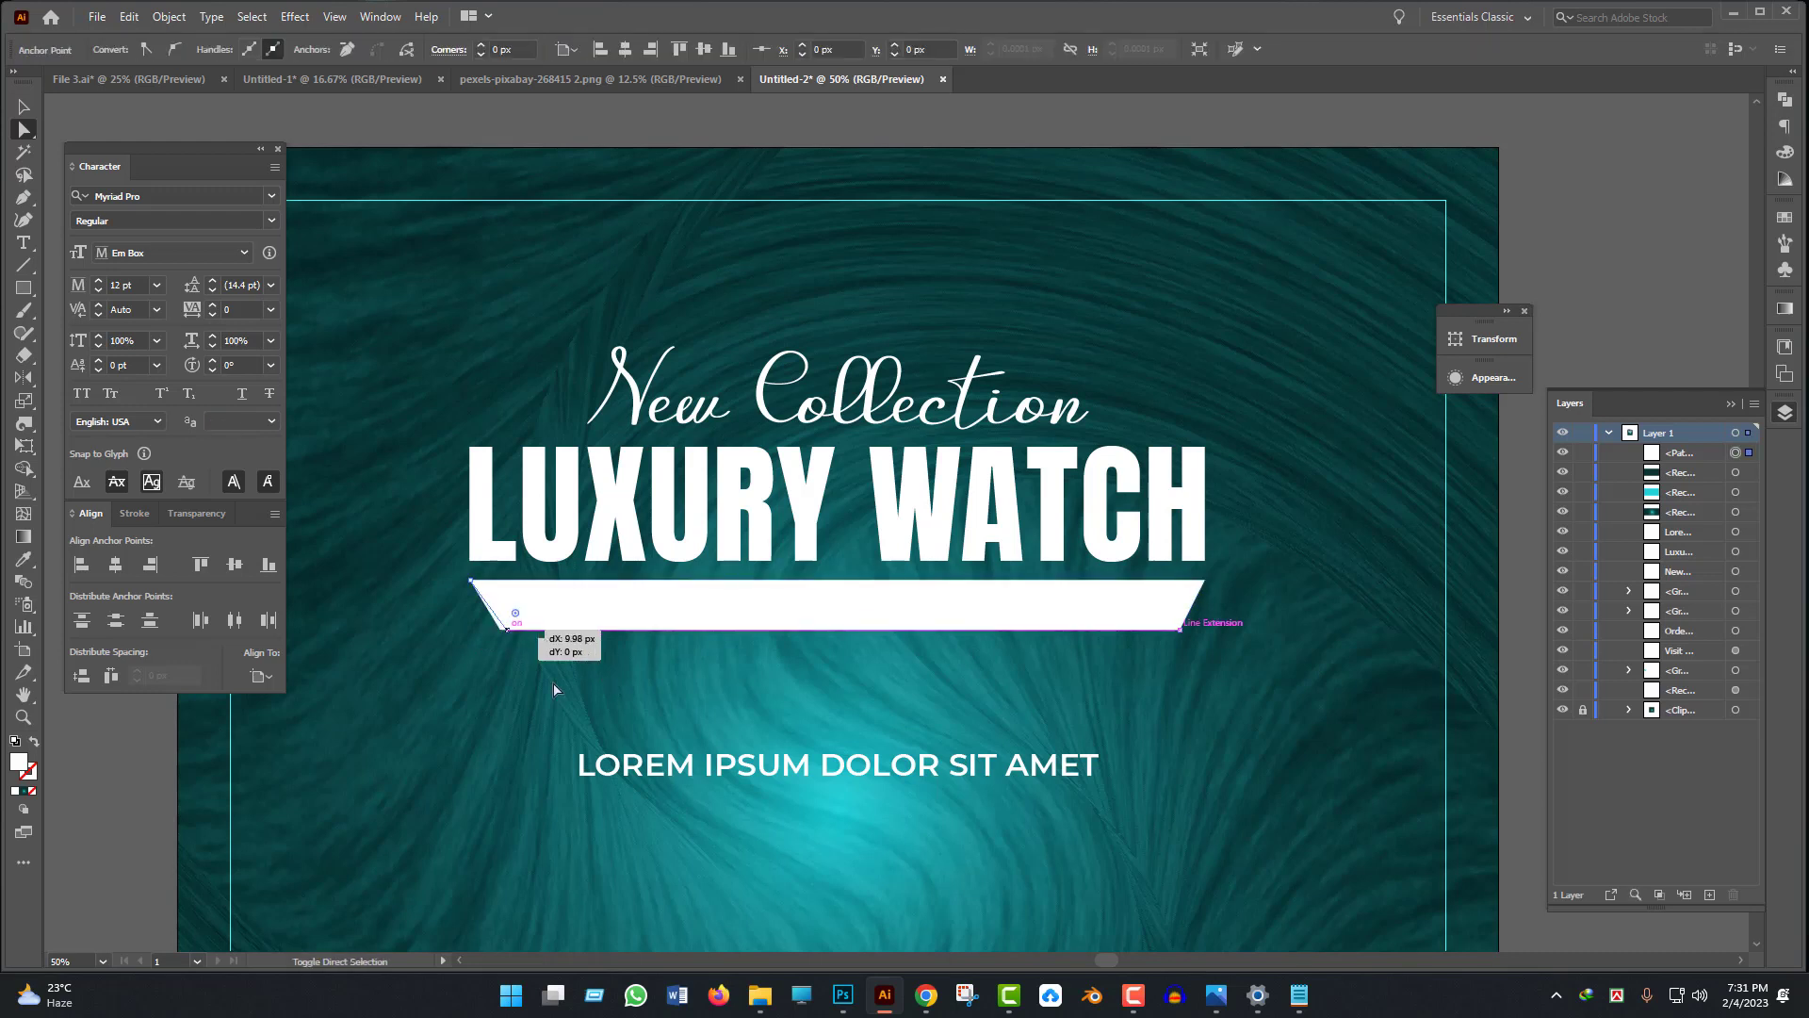
click(556, 690)
drag(1186, 706, 1026, 684)
scroll(1087, 622, up, 1)
drag(1215, 683, 1239, 693)
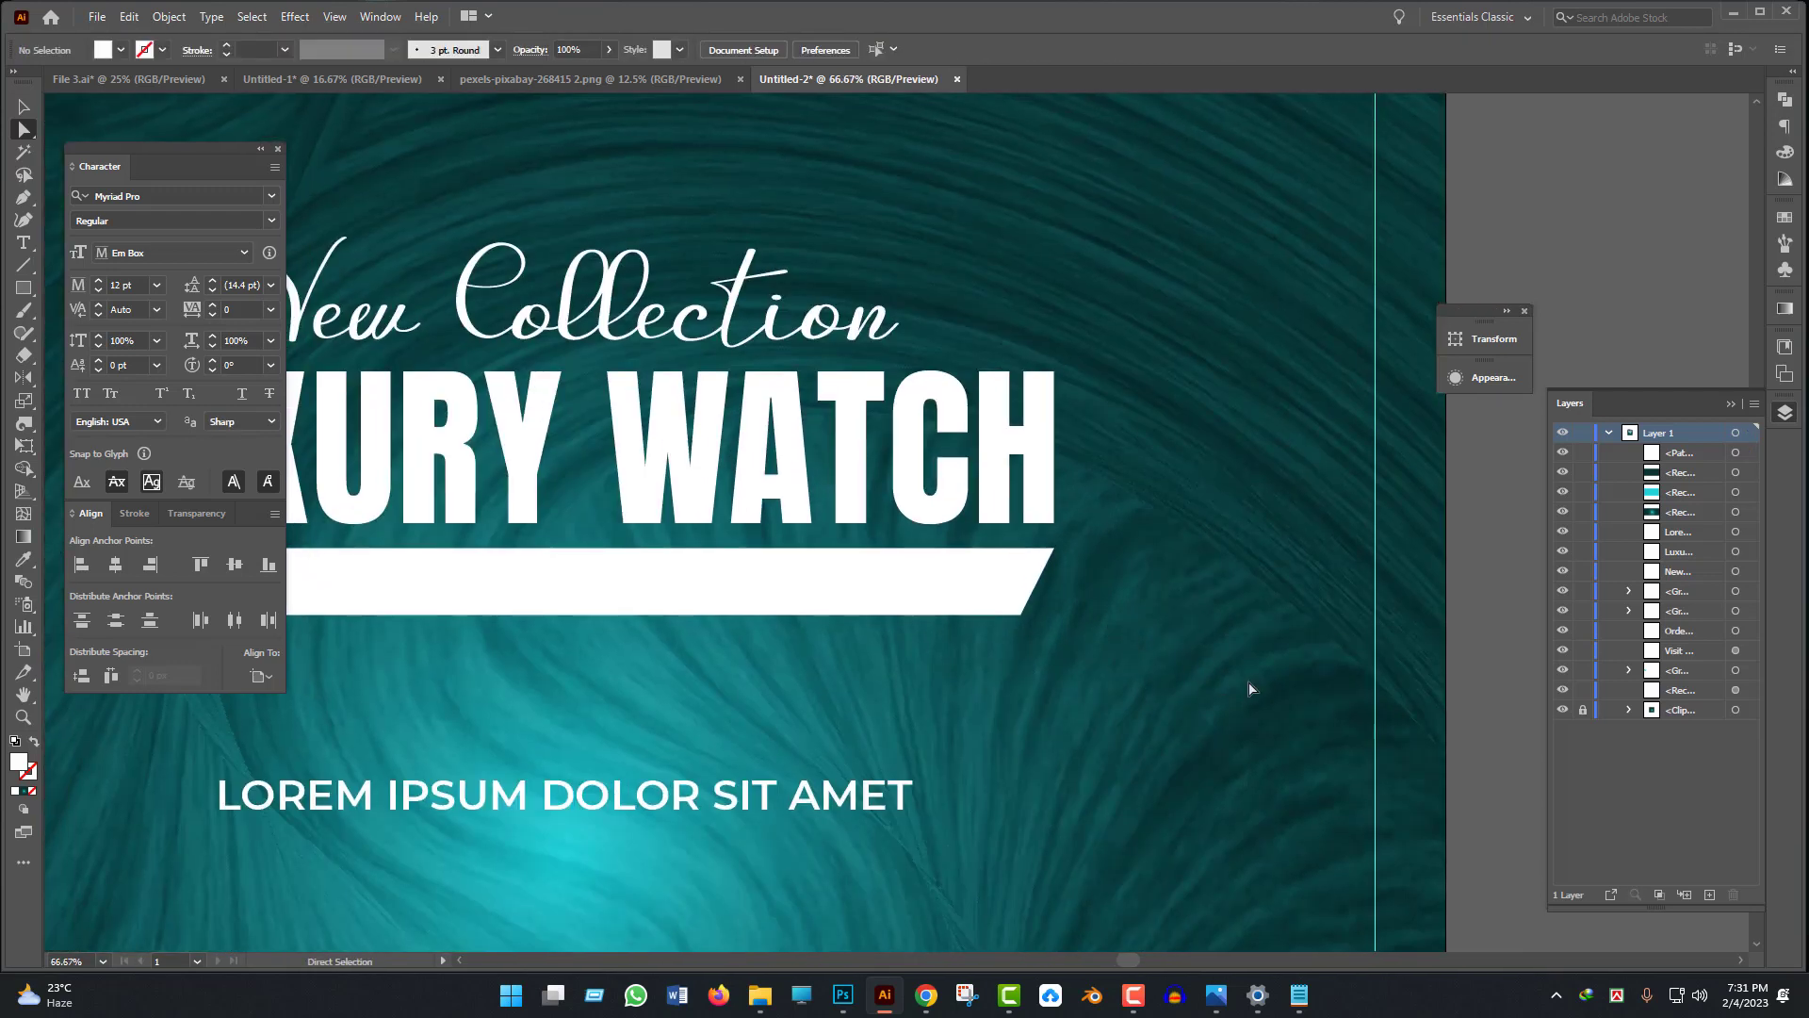
scroll(1145, 700, down, 1)
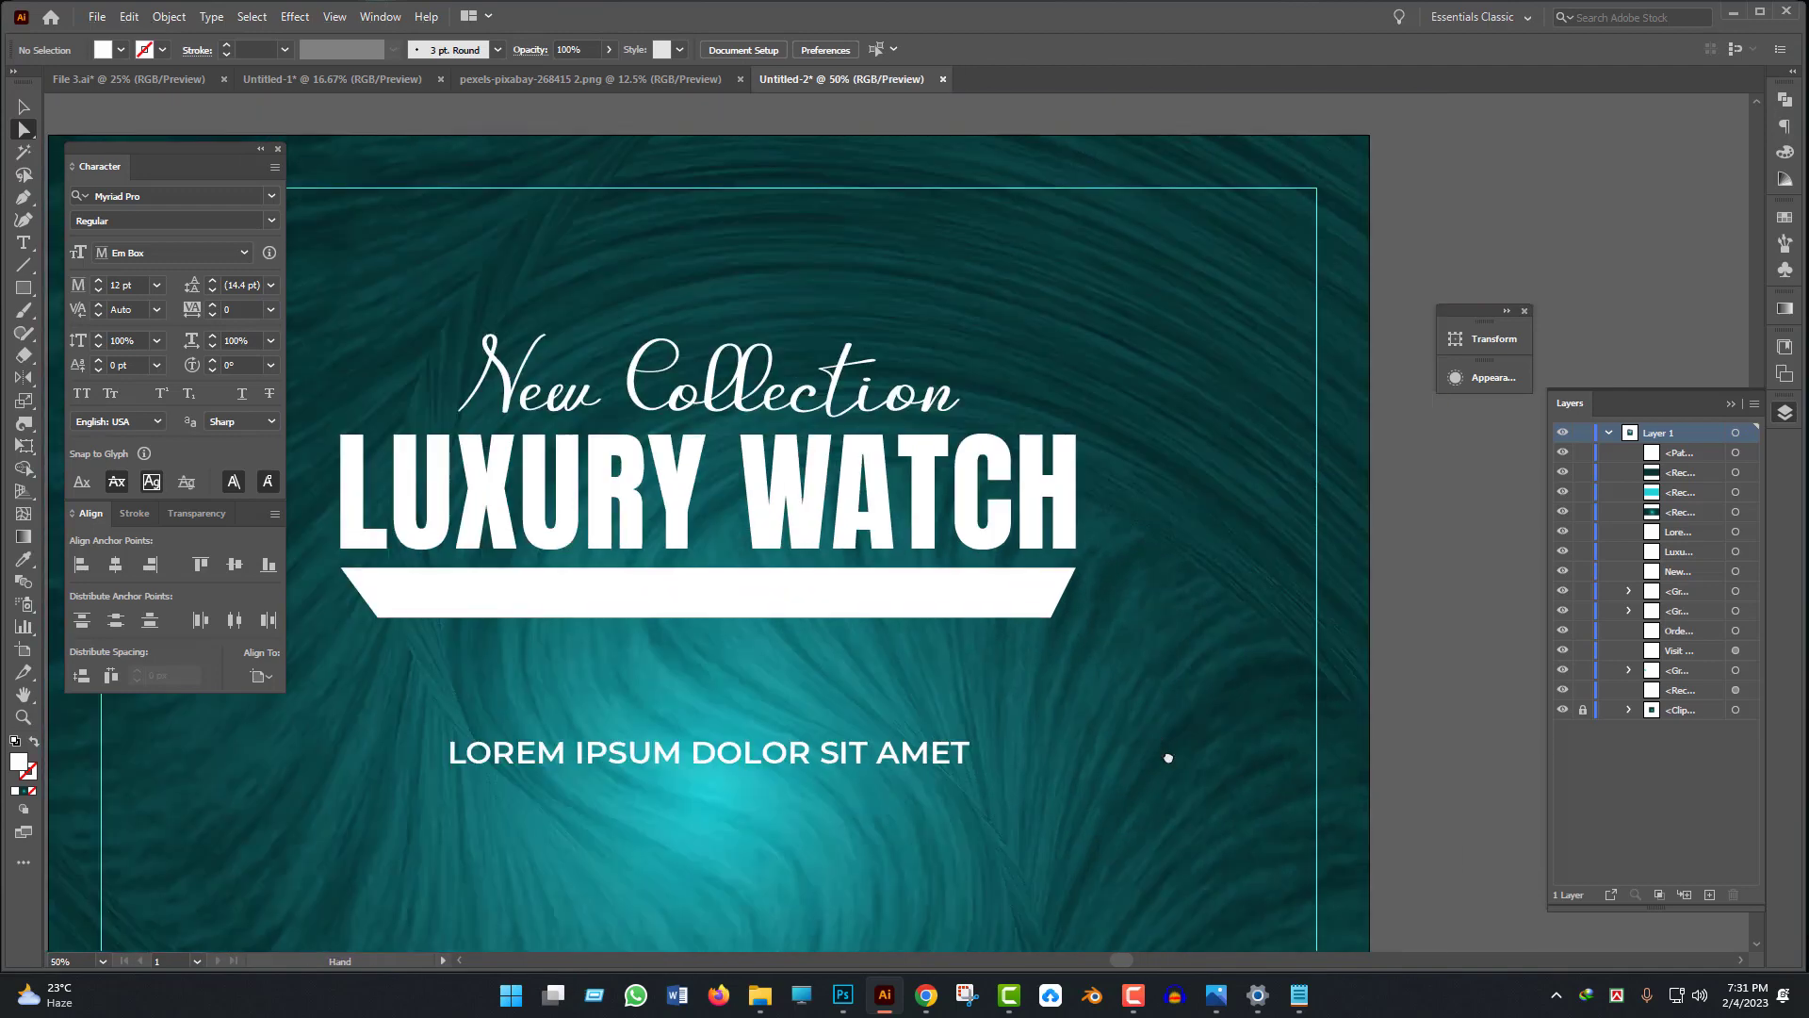
scroll(1166, 755, up, 1)
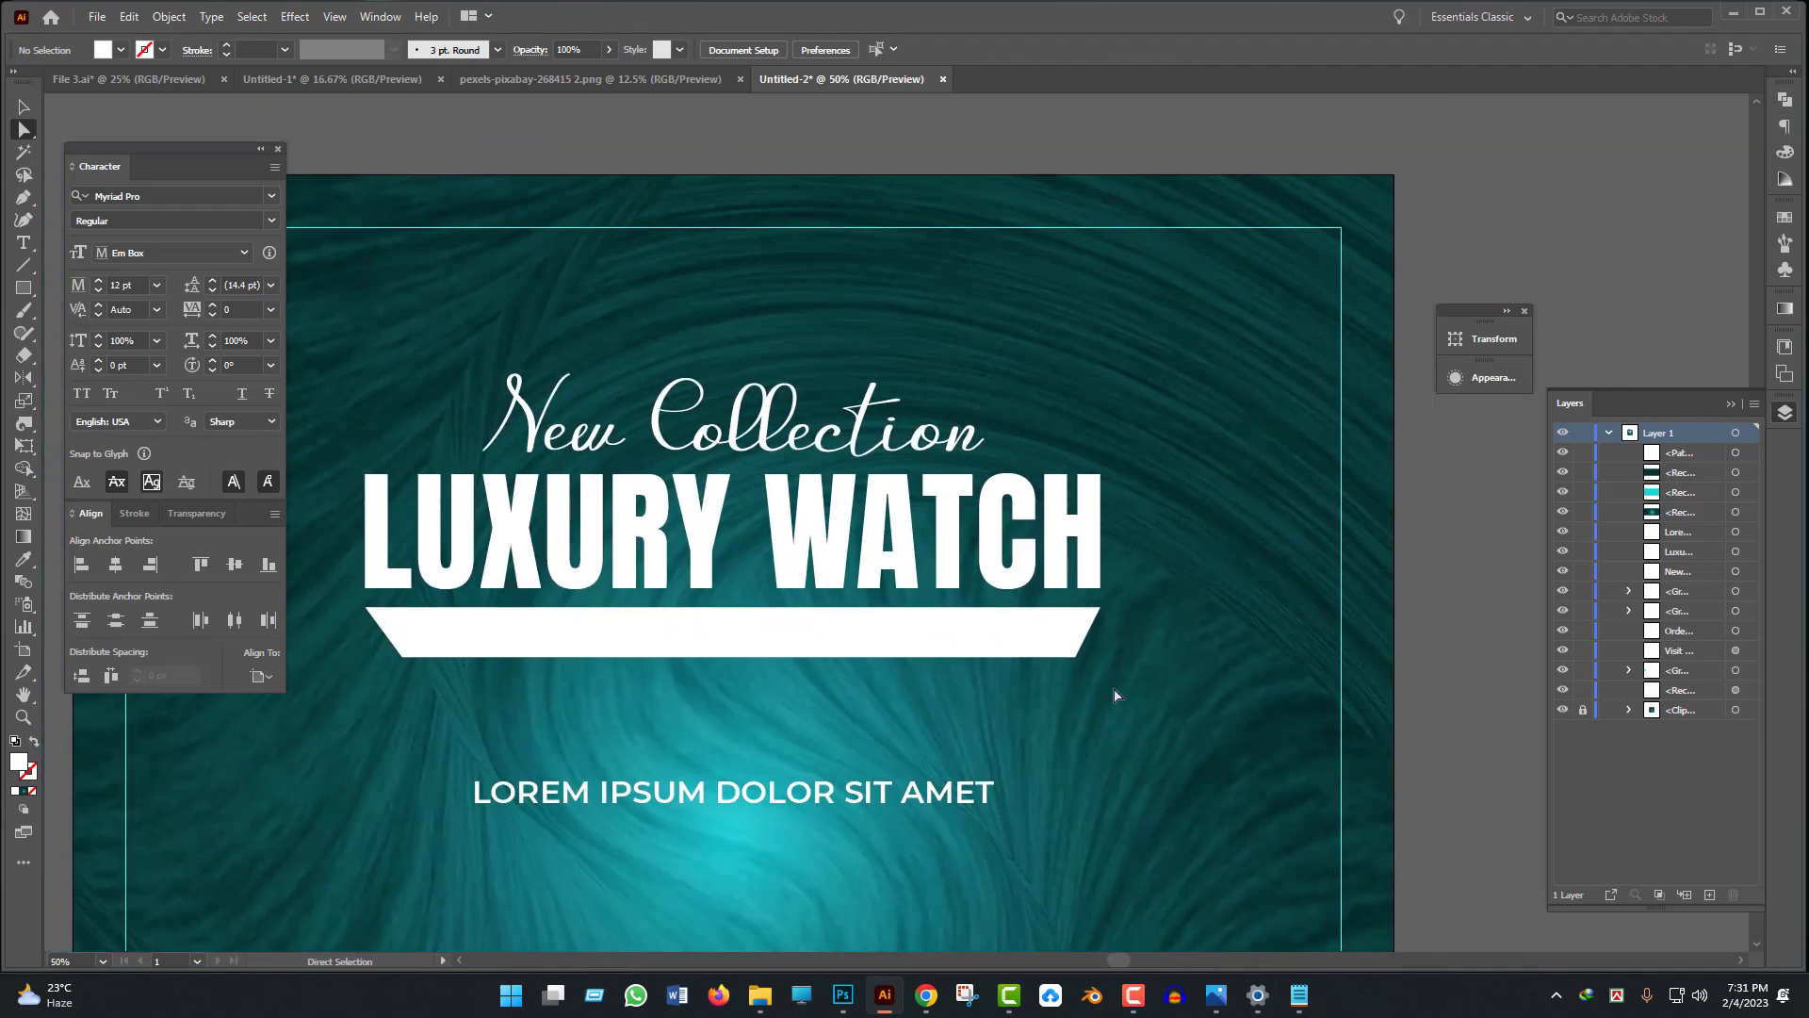
- Draw a white triangular fold about 157 by 57 px with the Pen tool, starting from the bar's upper-right corner
key(p)
scroll(1121, 644, up, 3)
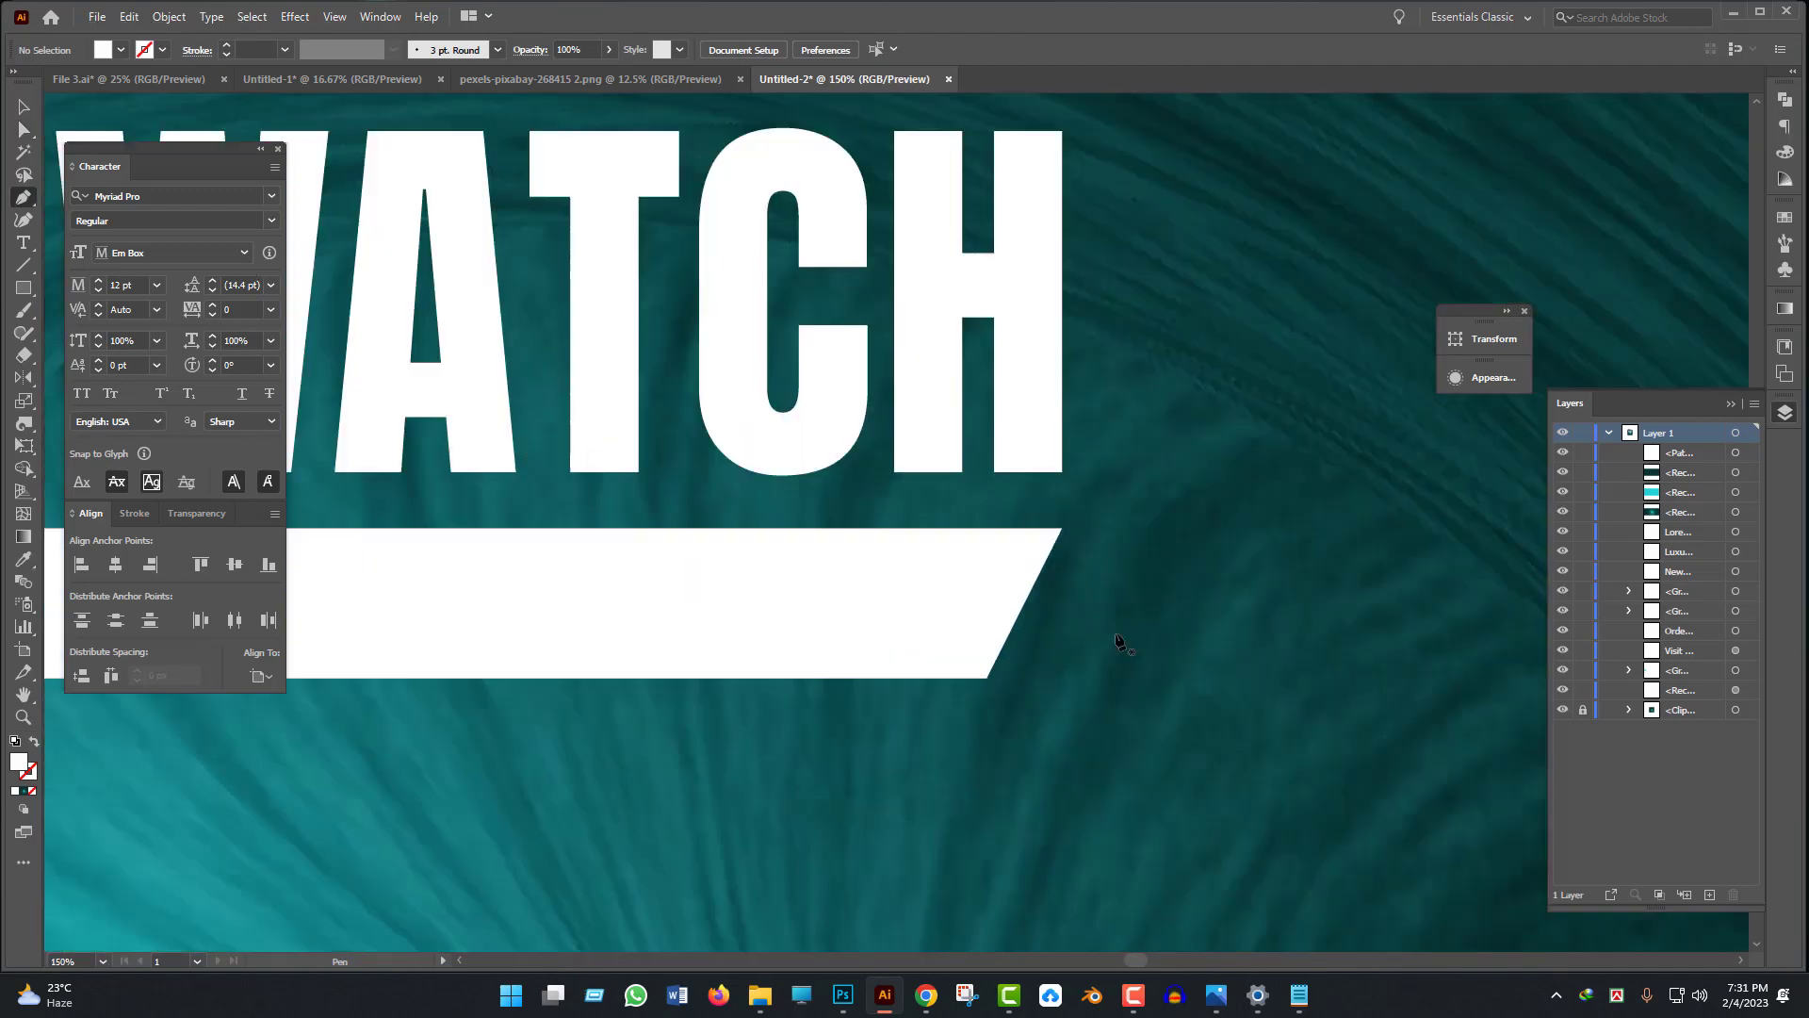
click(1062, 530)
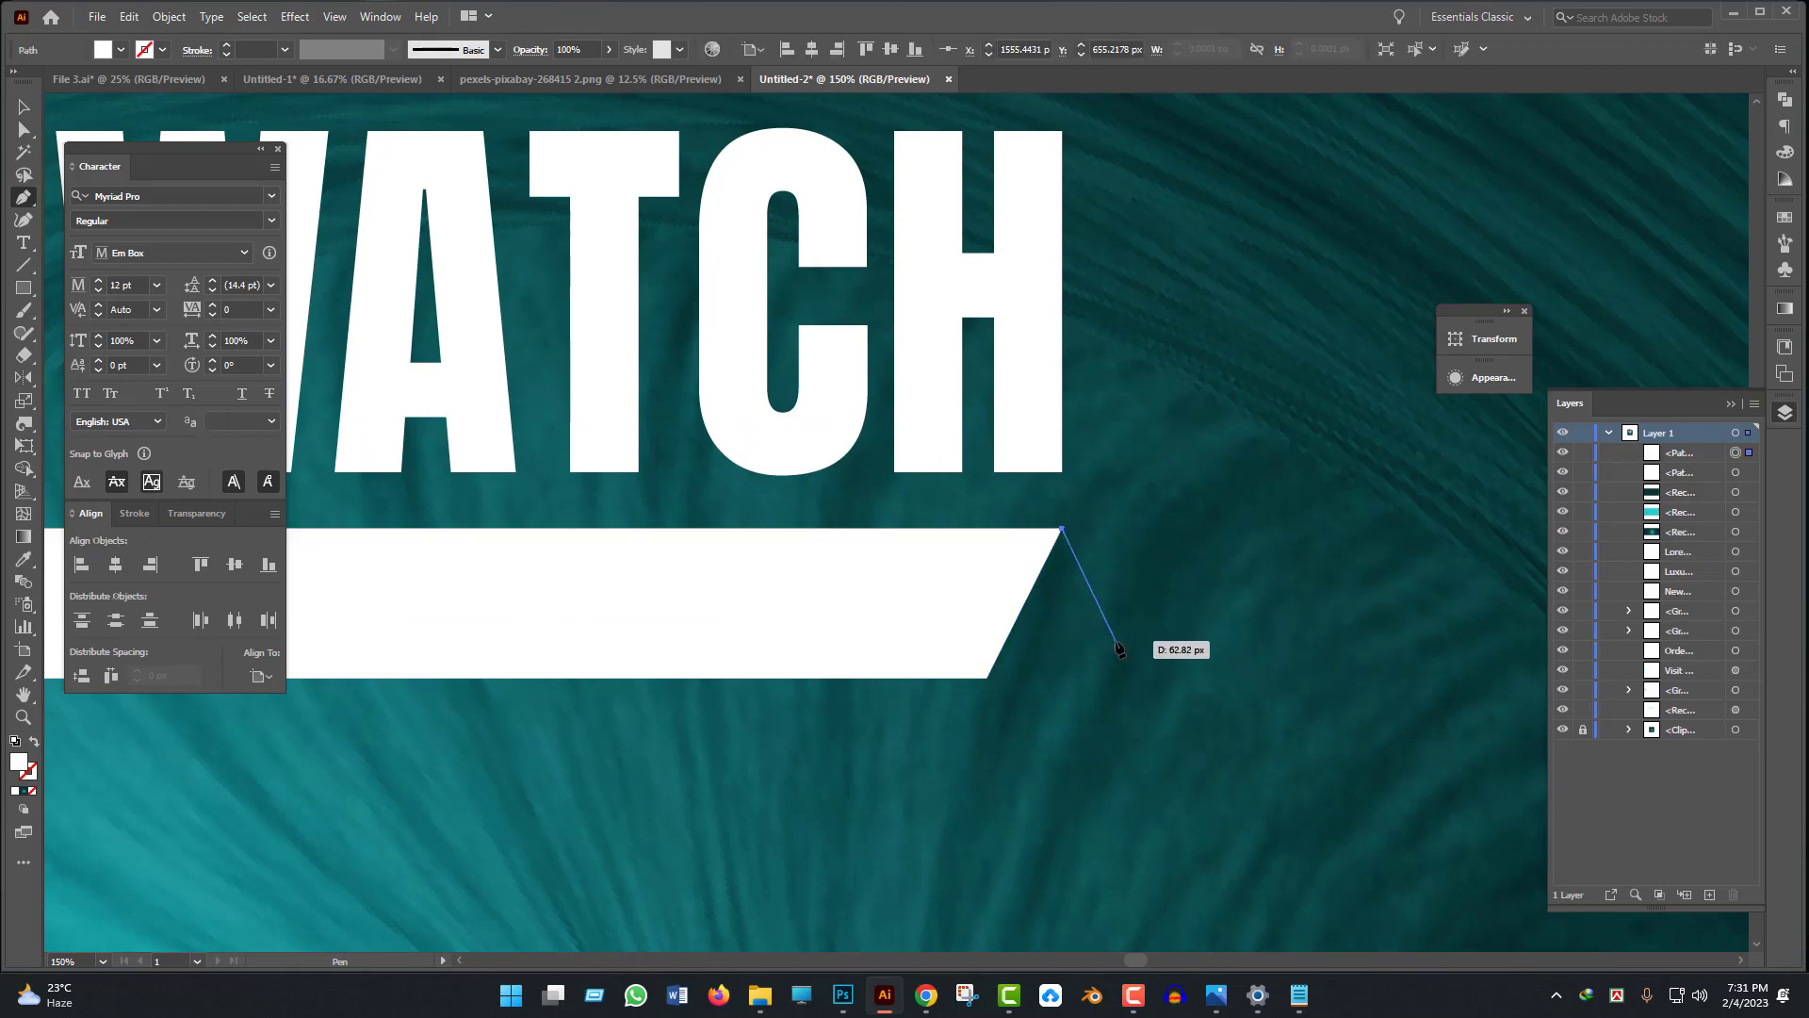
drag(1115, 641, 963, 649)
click(804, 627)
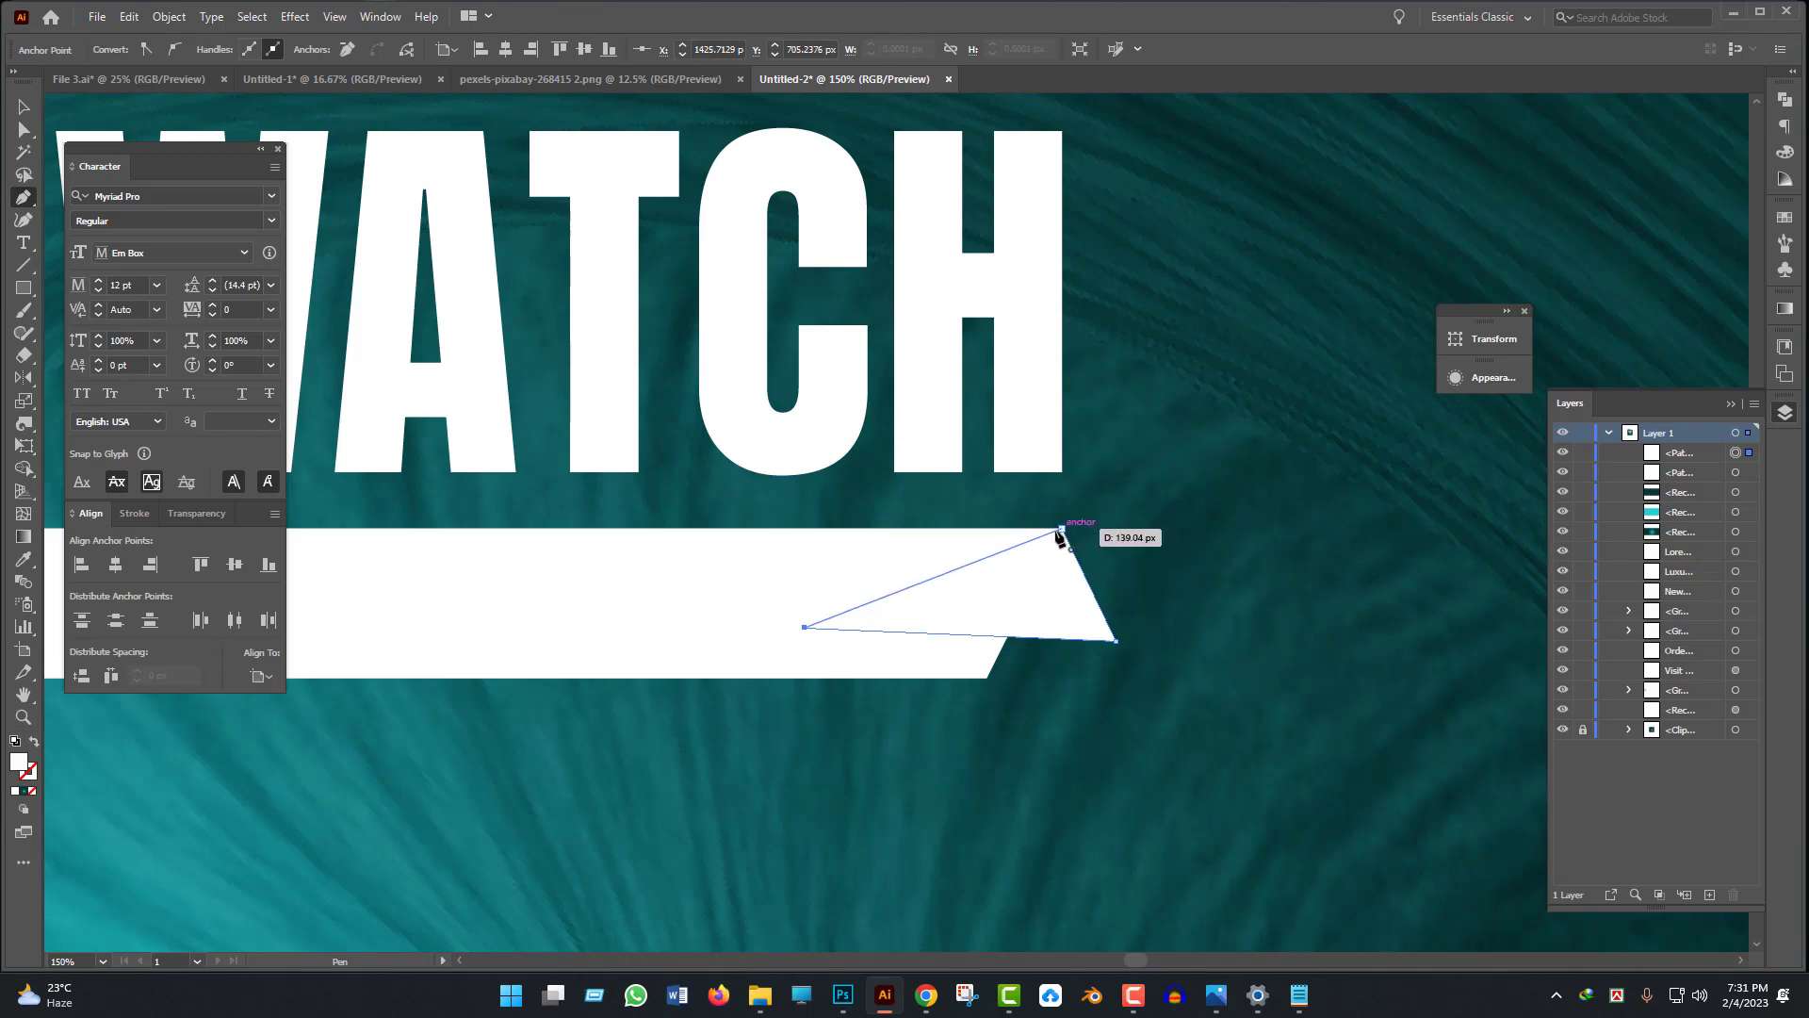
click(1062, 531)
click(23, 108)
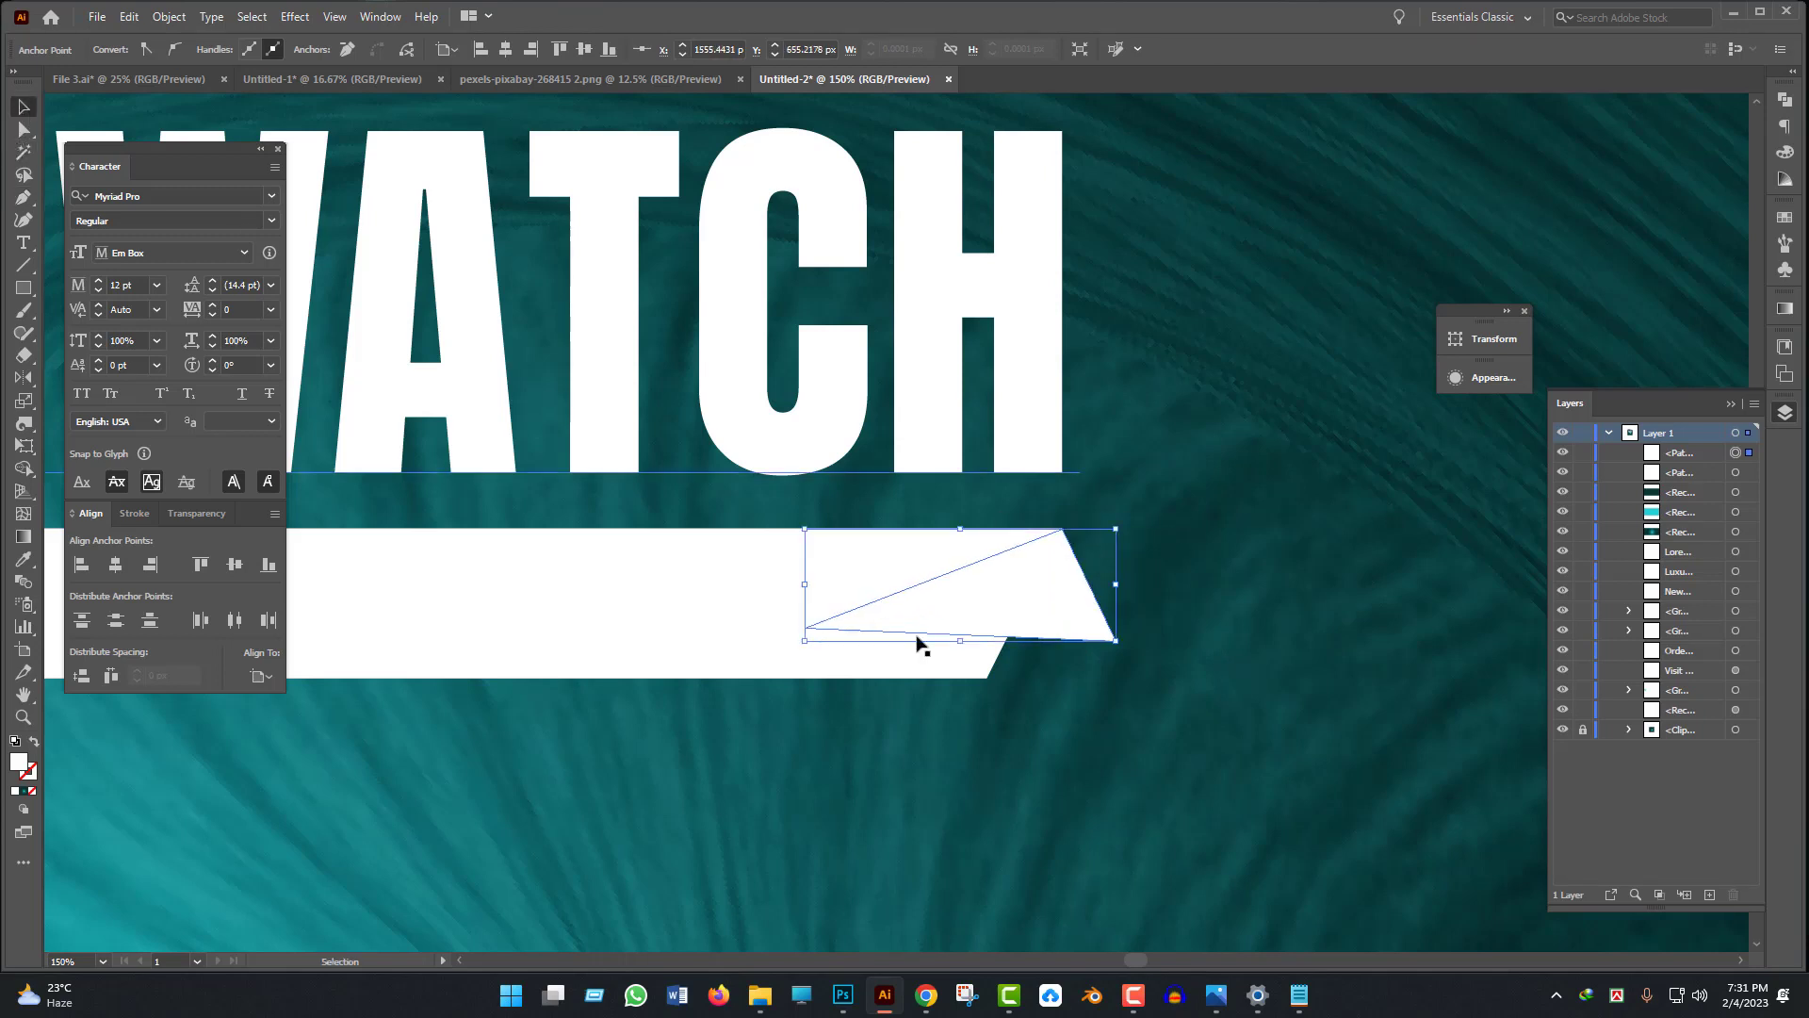
scroll(944, 673, down, 3)
drag(855, 733, 954, 768)
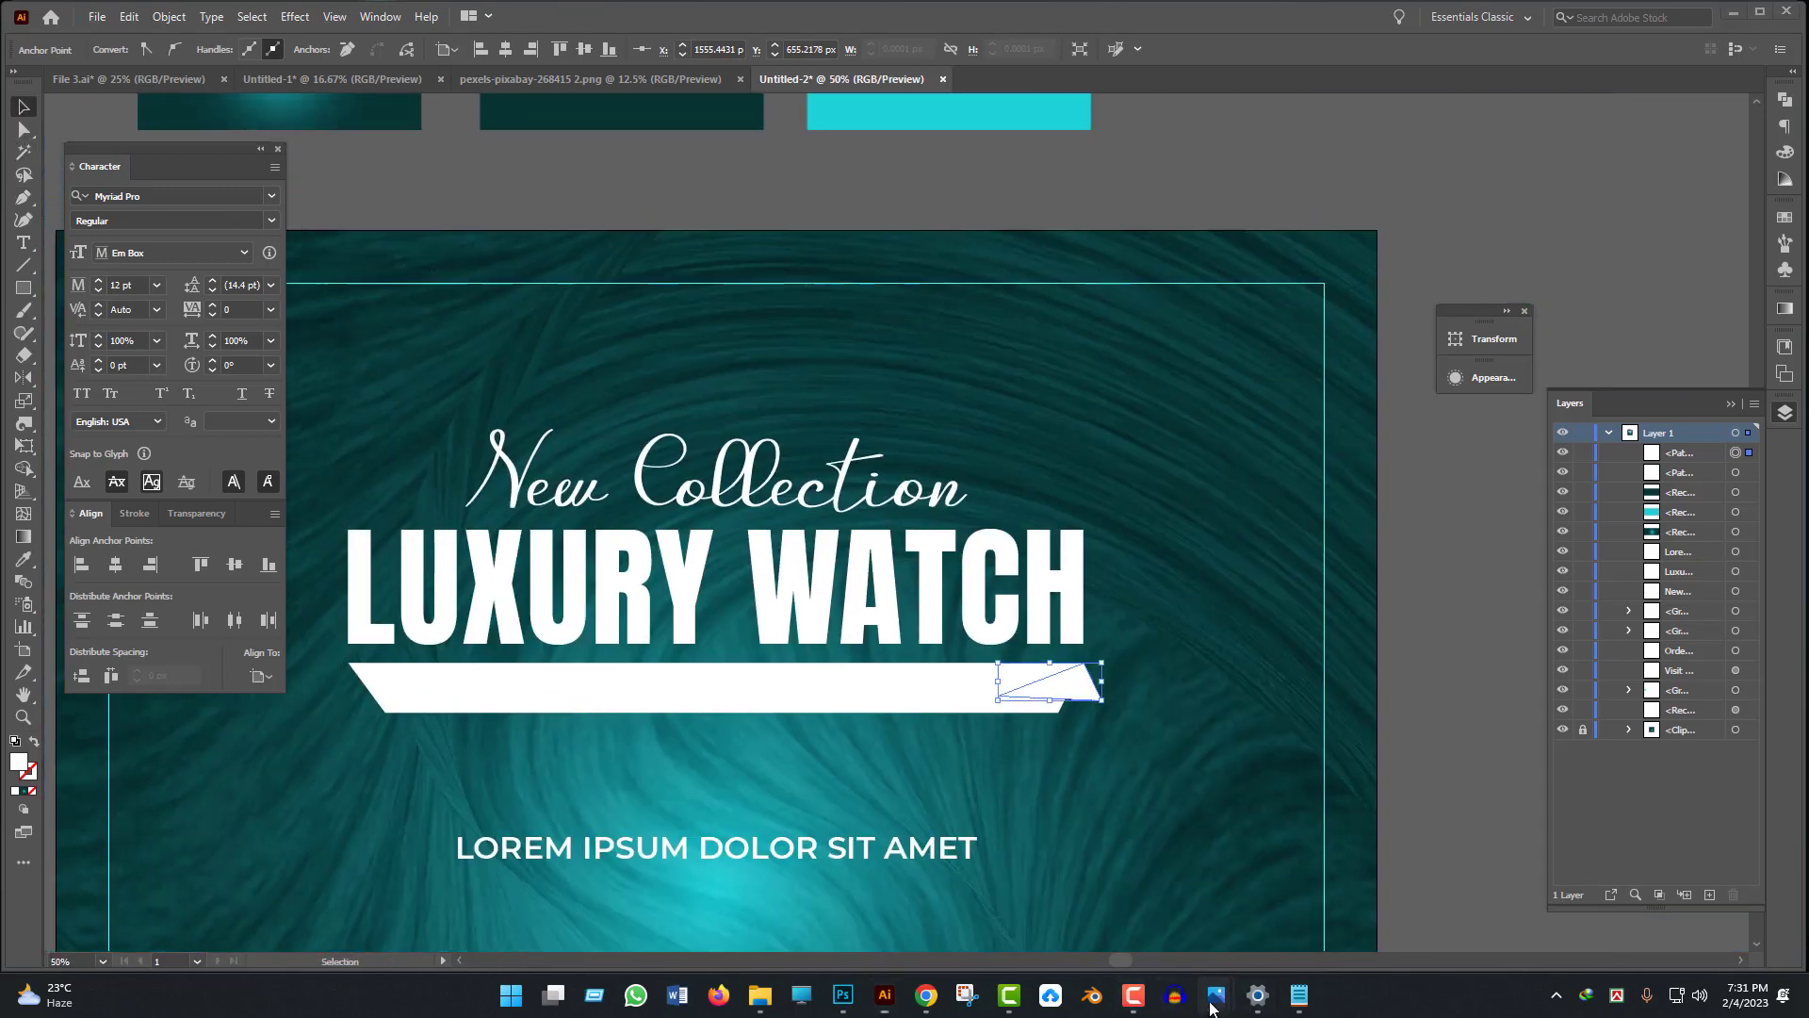
- Check the finished ad reference in Photos, and fill the tagline bar with the bright cyan sampled from the swatch above the artboard
mouse_move(1216, 994)
click(1446, 918)
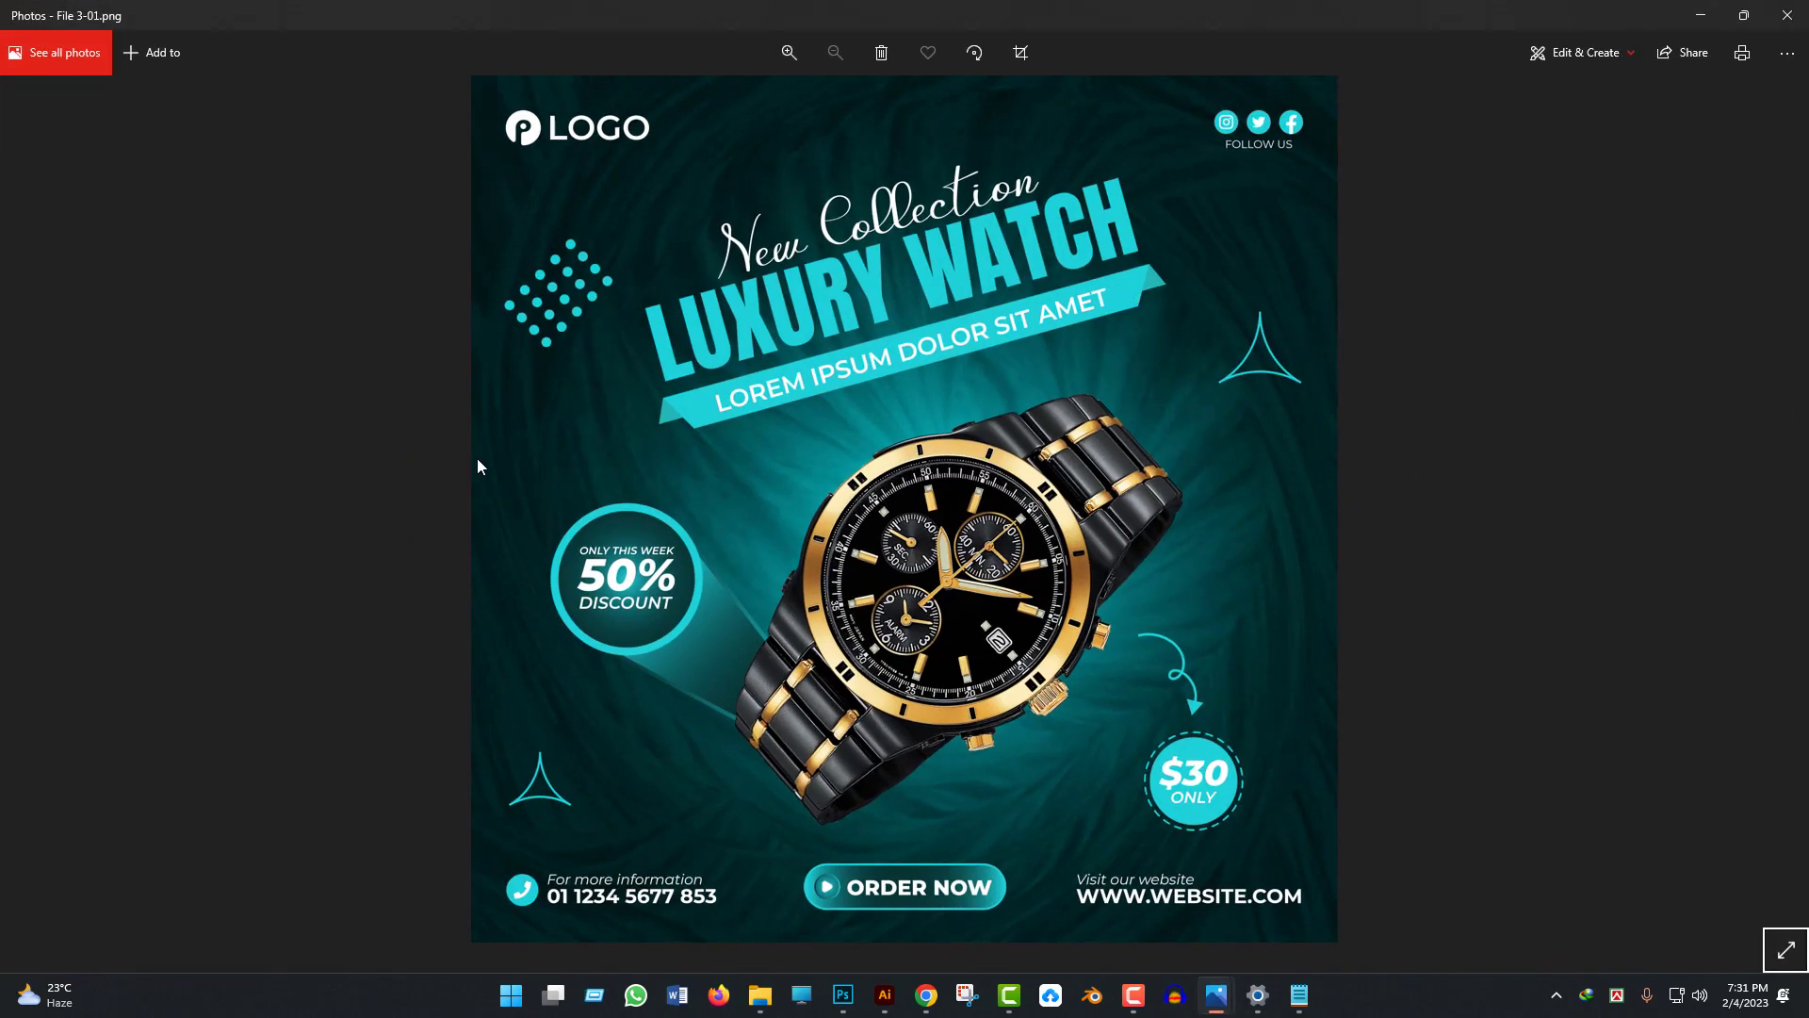
click(1701, 15)
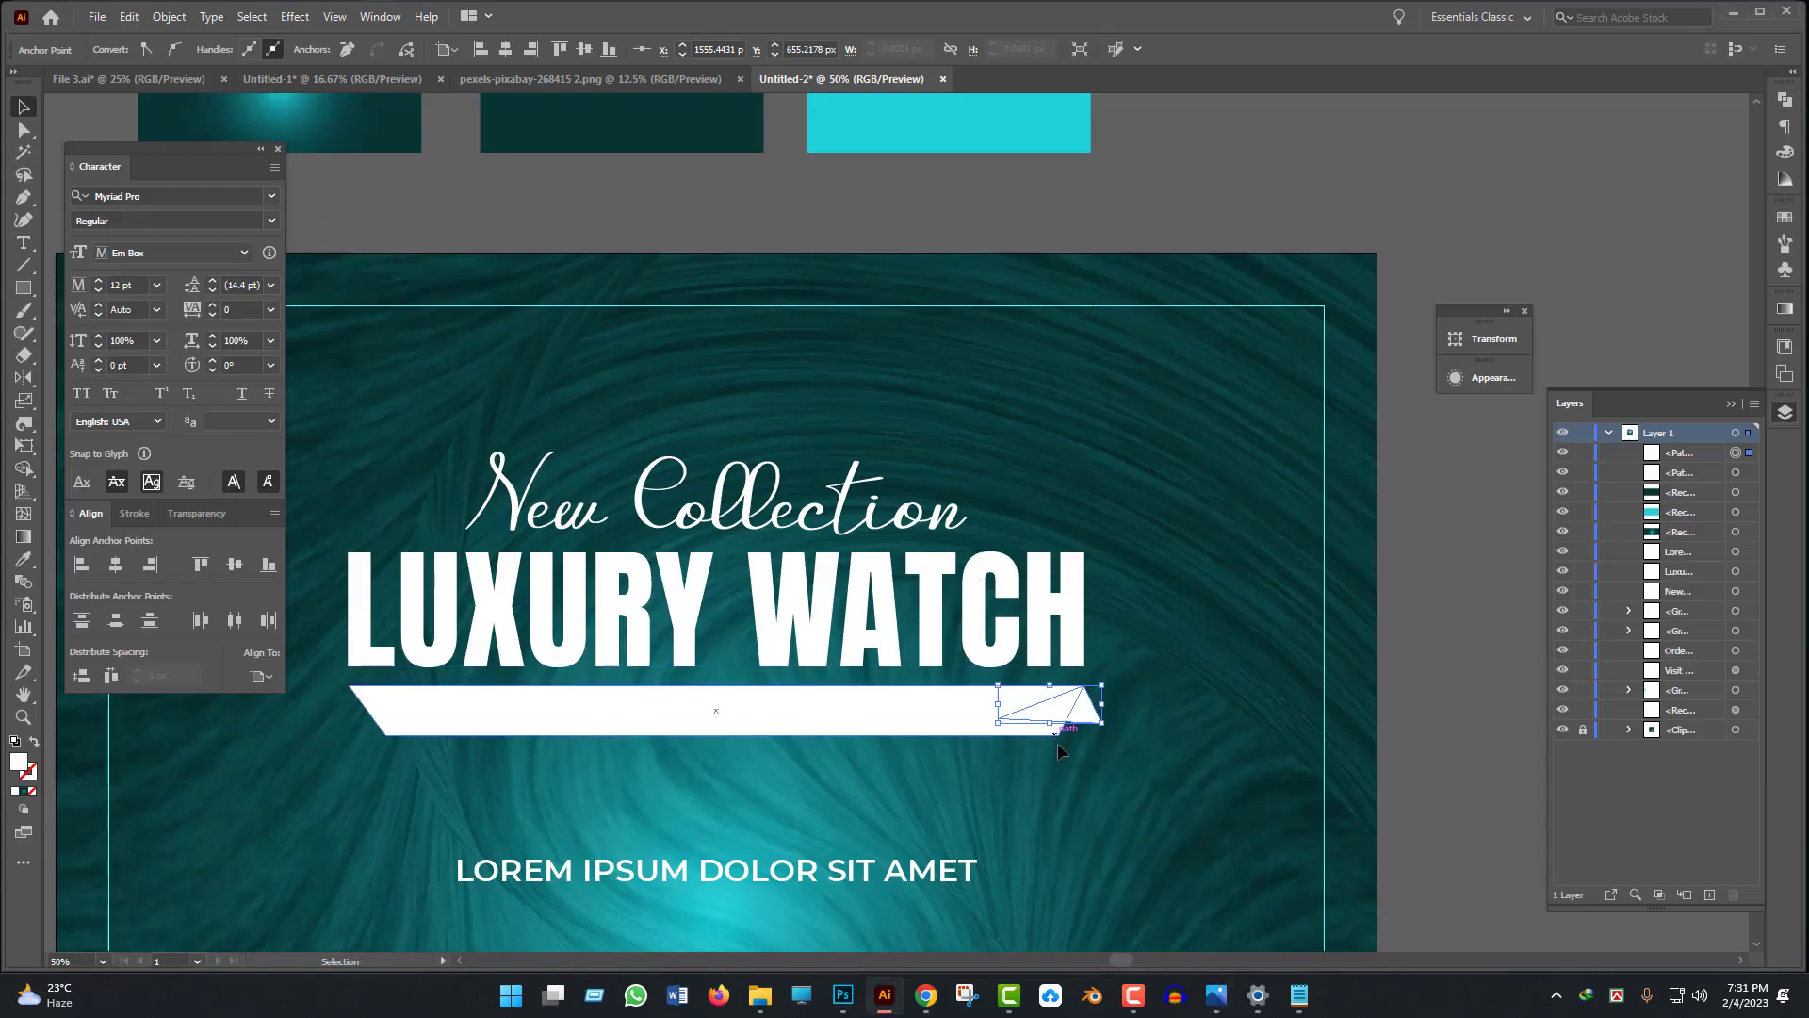
click(942, 714)
key(ctrl+minus)
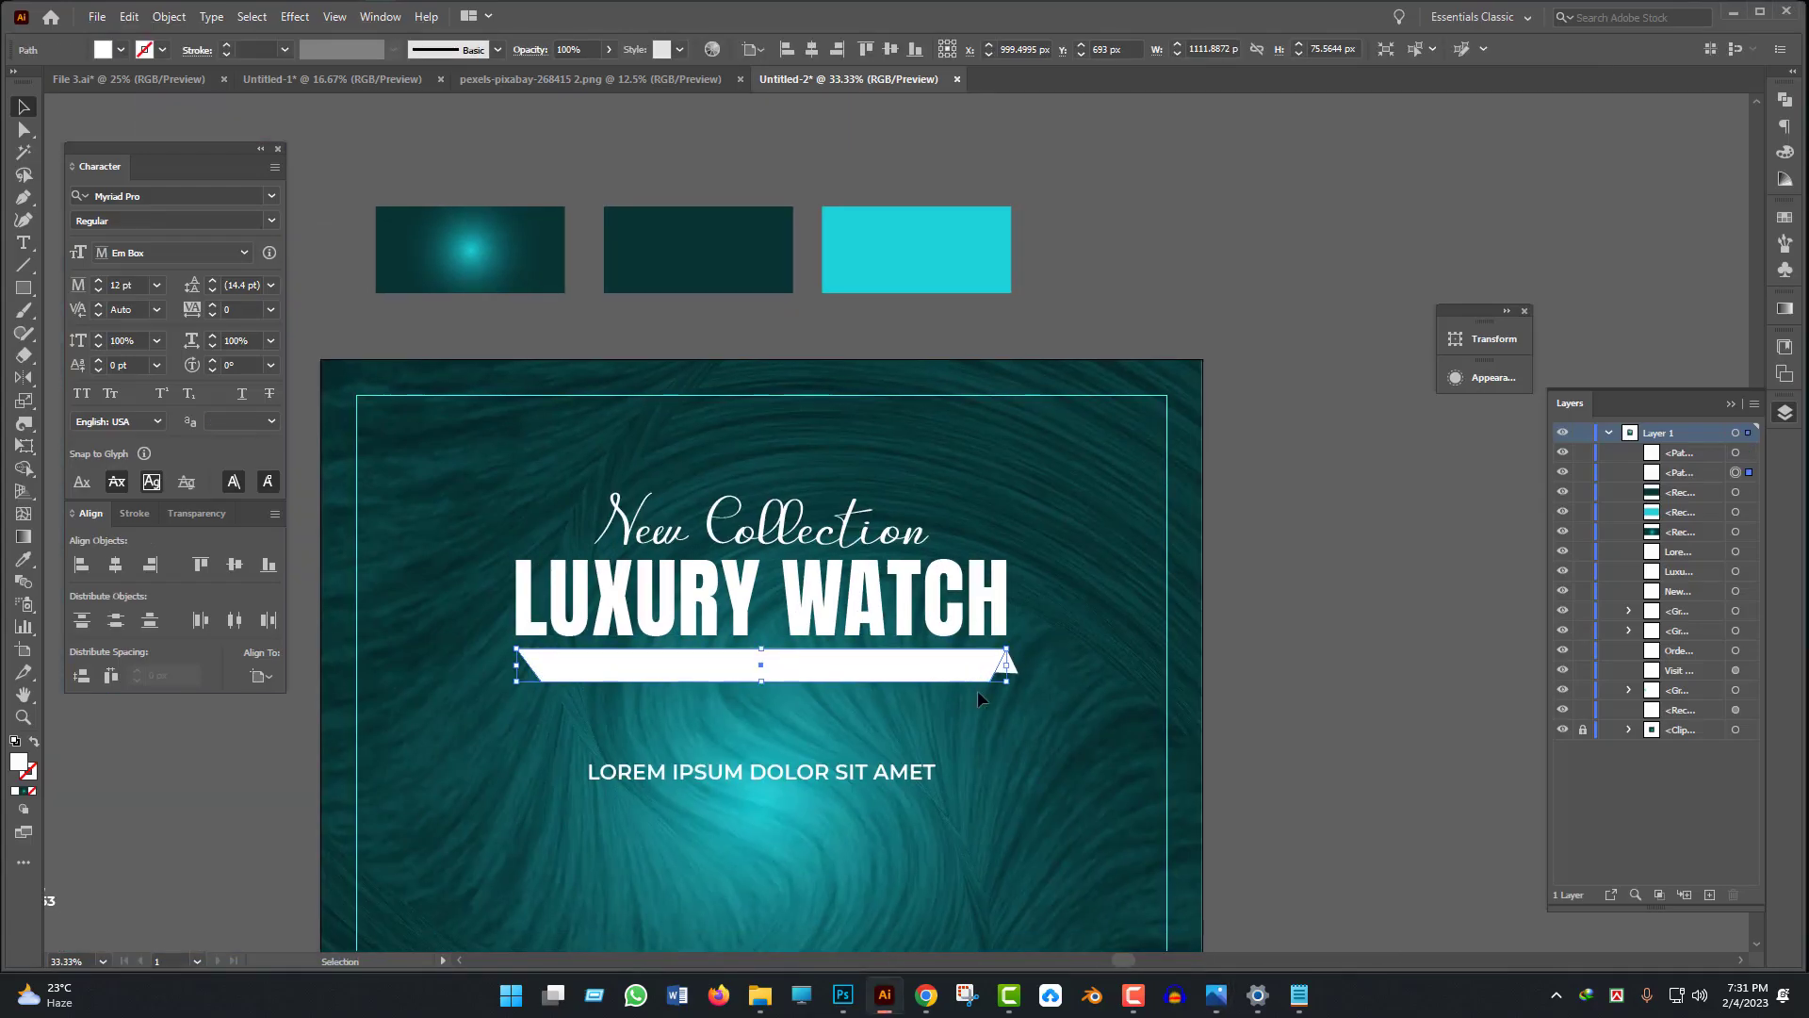
key(i)
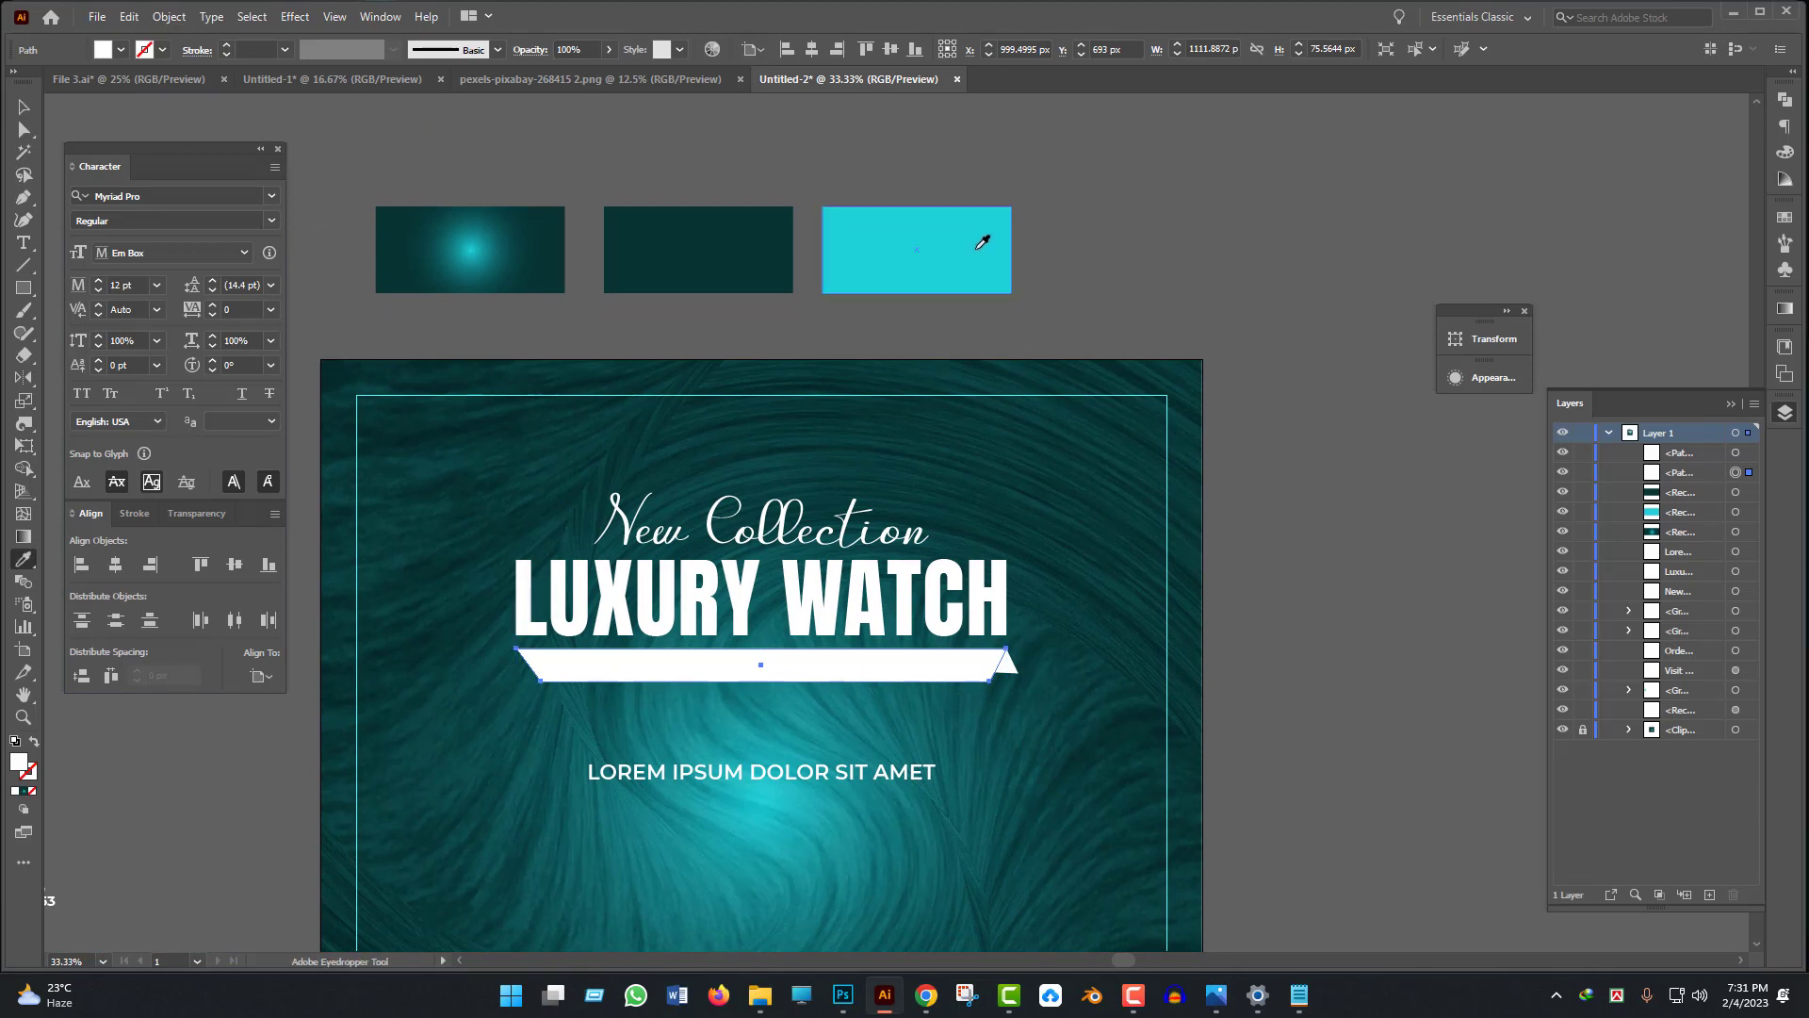
click(983, 253)
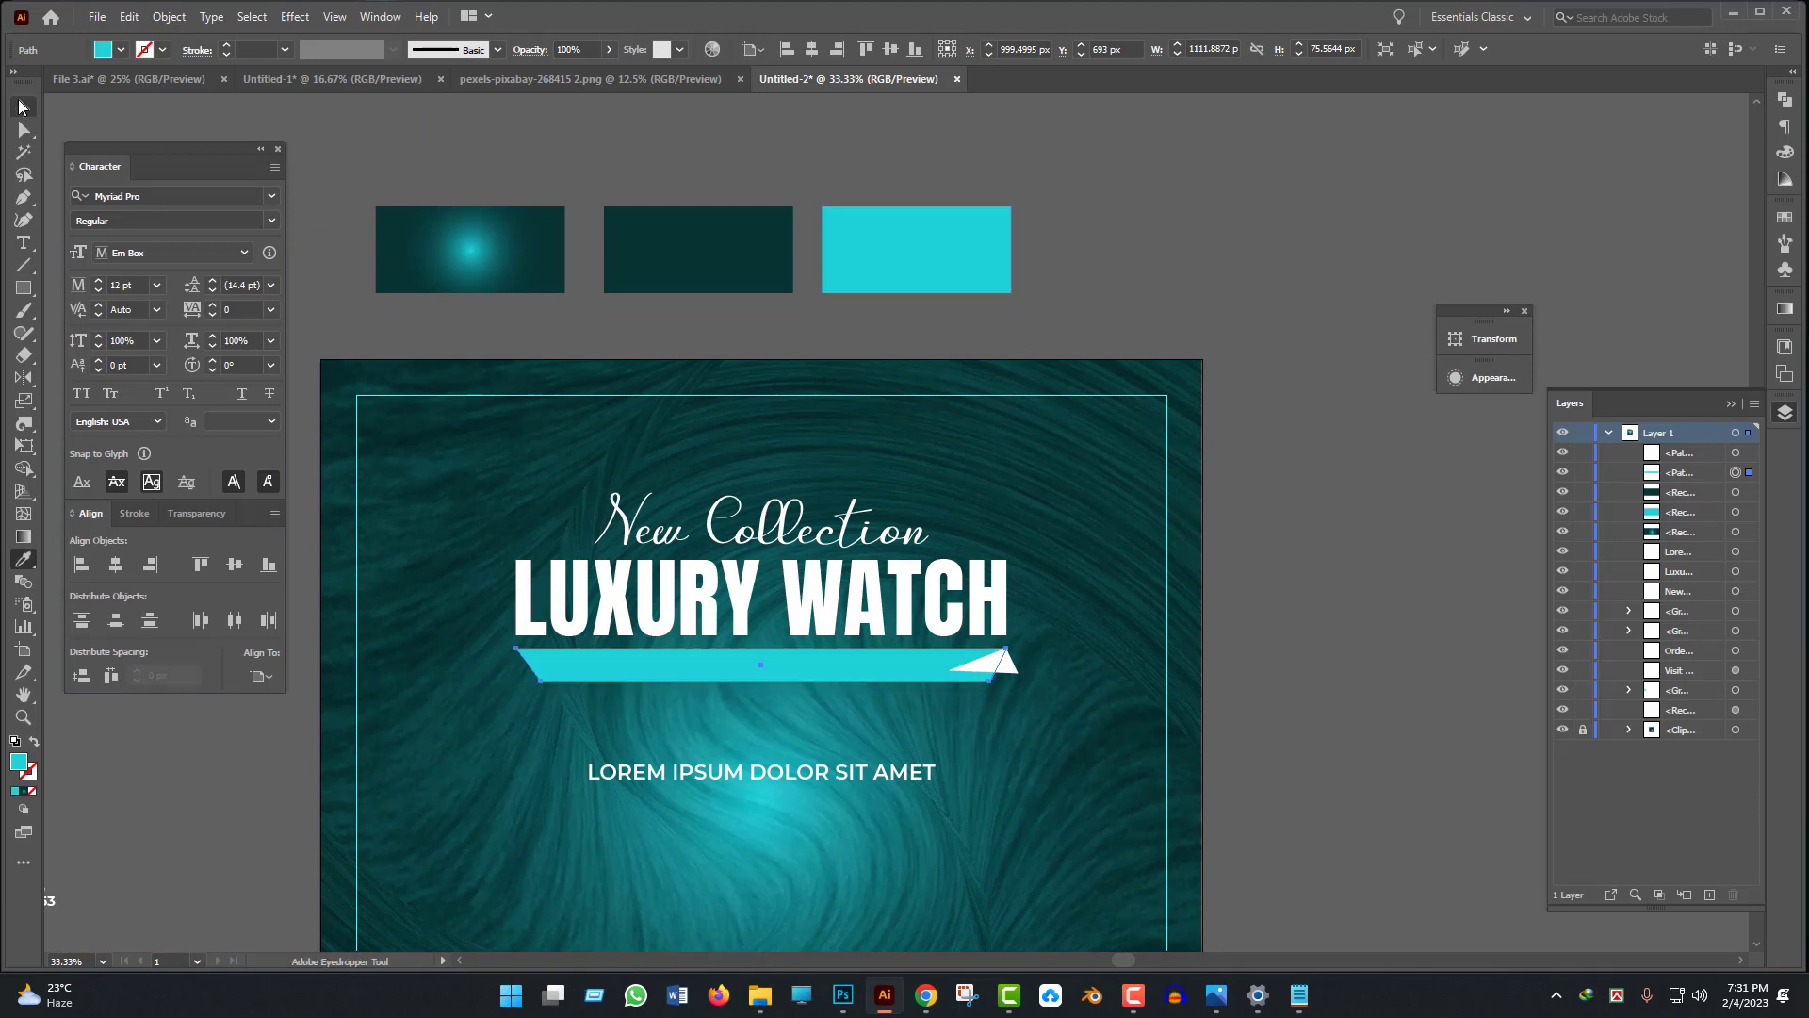
click(21, 106)
- Try bringing the cyan bar in front of the white triangle, and undo the reordering
scroll(823, 602, up, 1)
key(a)
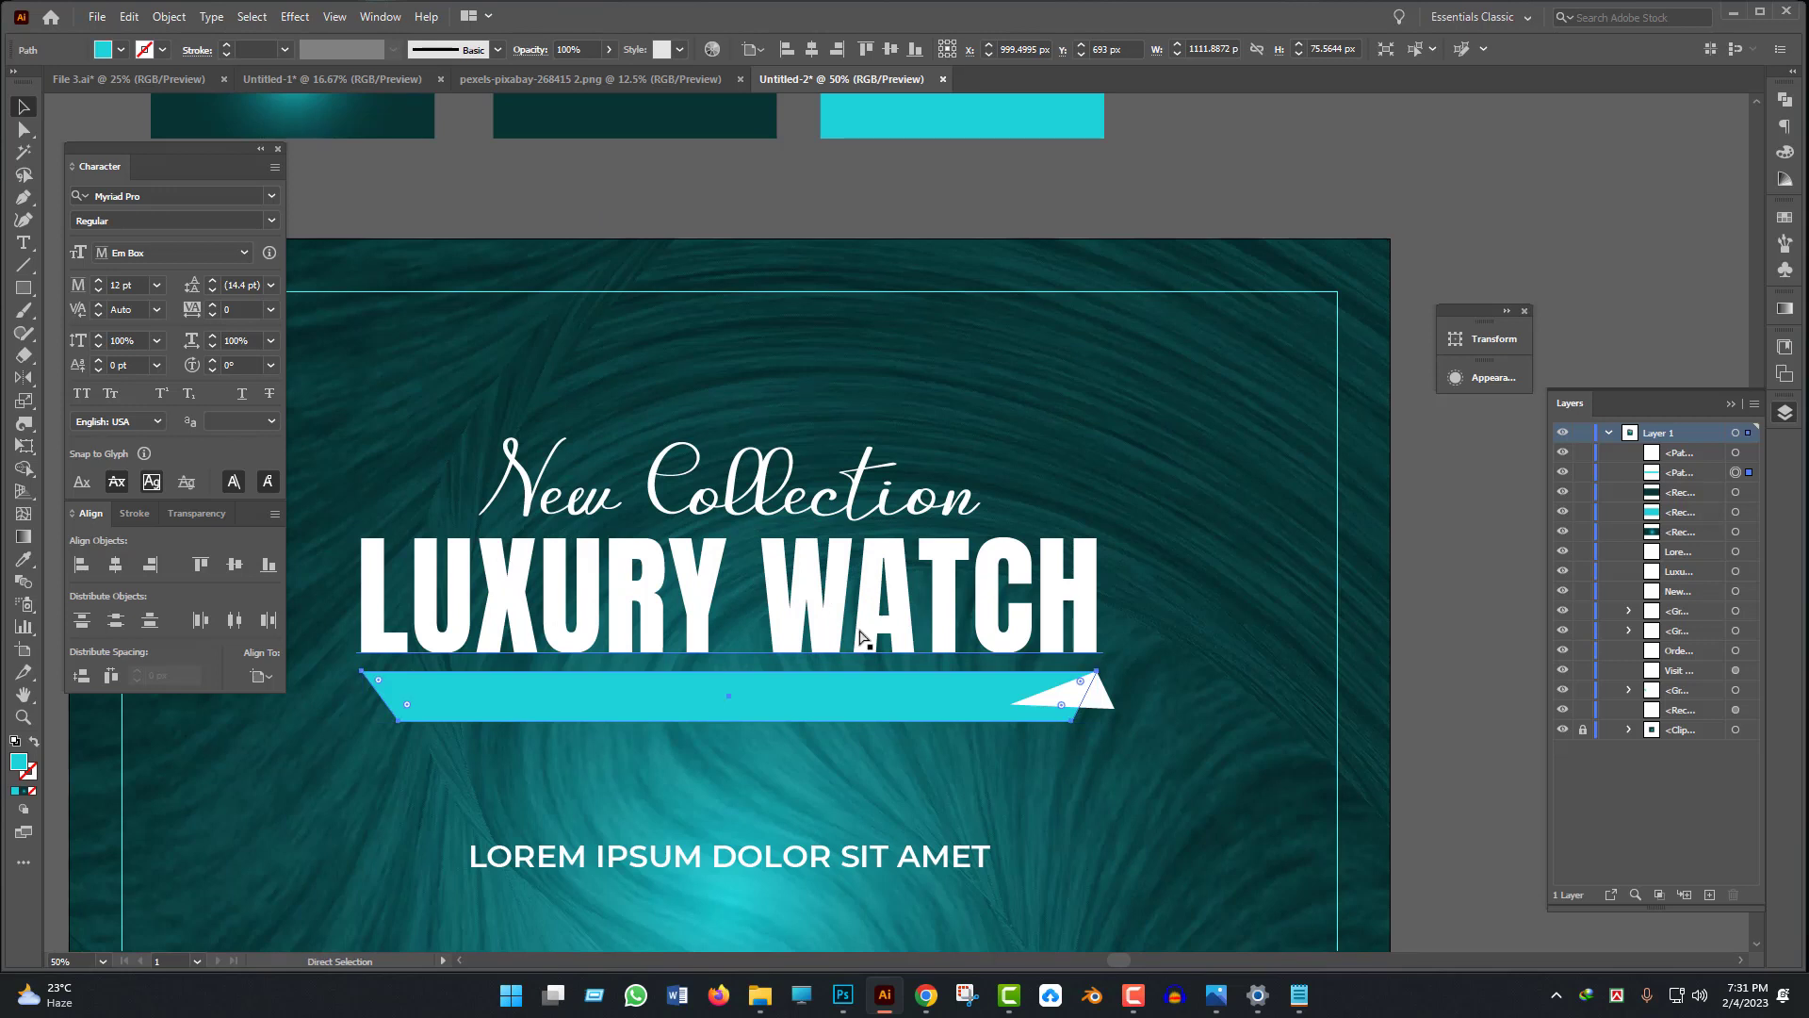
key(ctrl+shift+bracketright)
key(v)
scroll(1163, 705, down, 6)
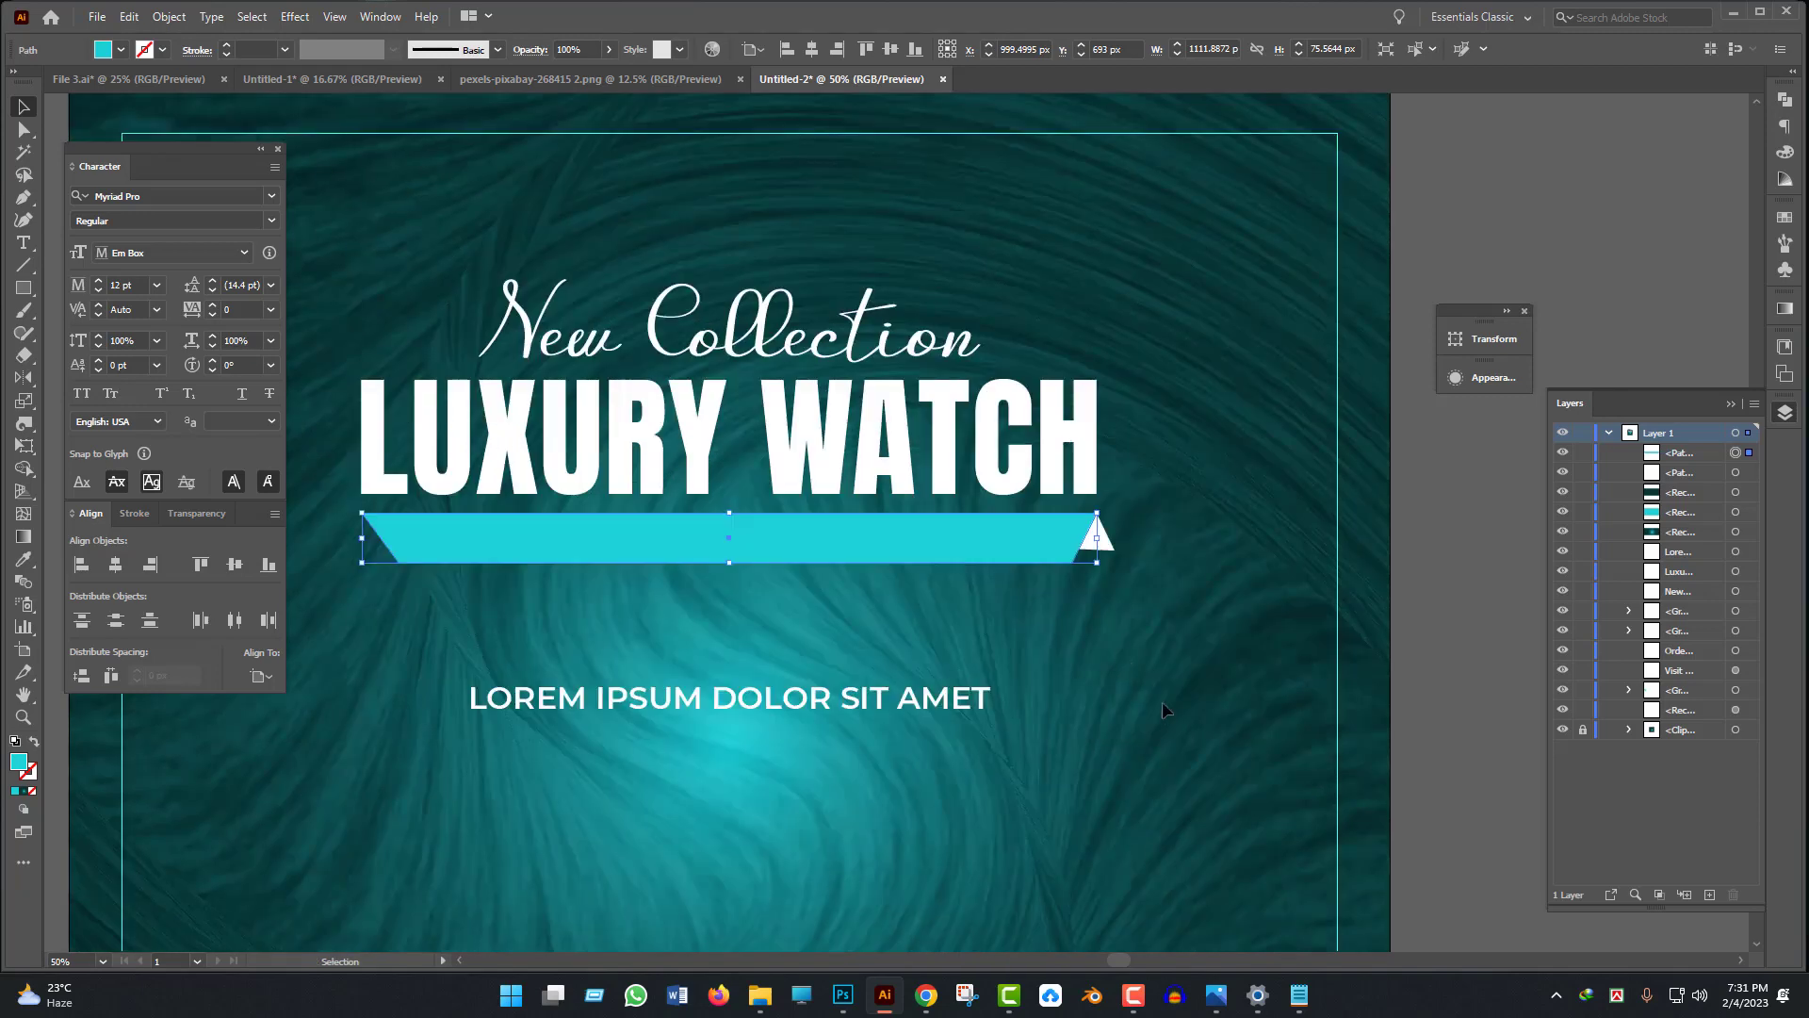
click(1163, 705)
scroll(1341, 576, down, 1)
drag(1303, 609, 1129, 676)
scroll(1263, 644, up, 3)
scroll(1246, 639, down, 2)
scroll(1216, 650, up, 2)
scroll(986, 602, down, 2)
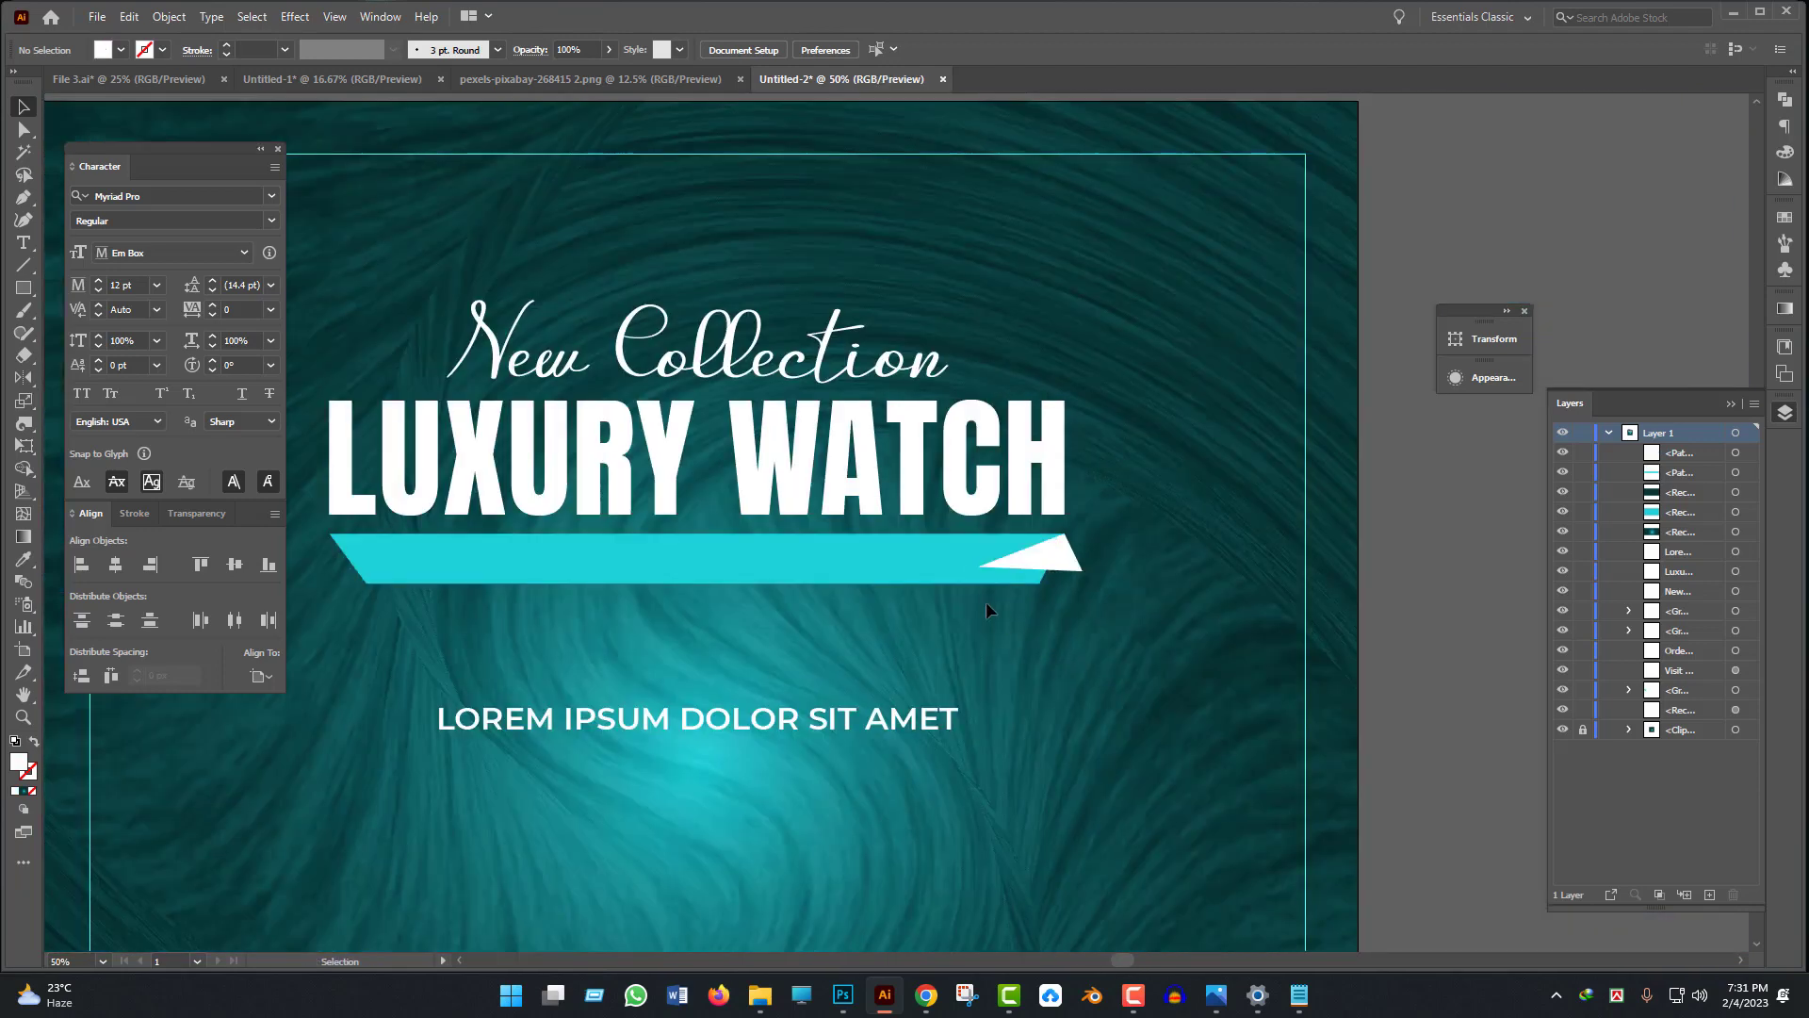
- Bring the cyan bar to the front so that it overlaps the white triangle
right_click(862, 554)
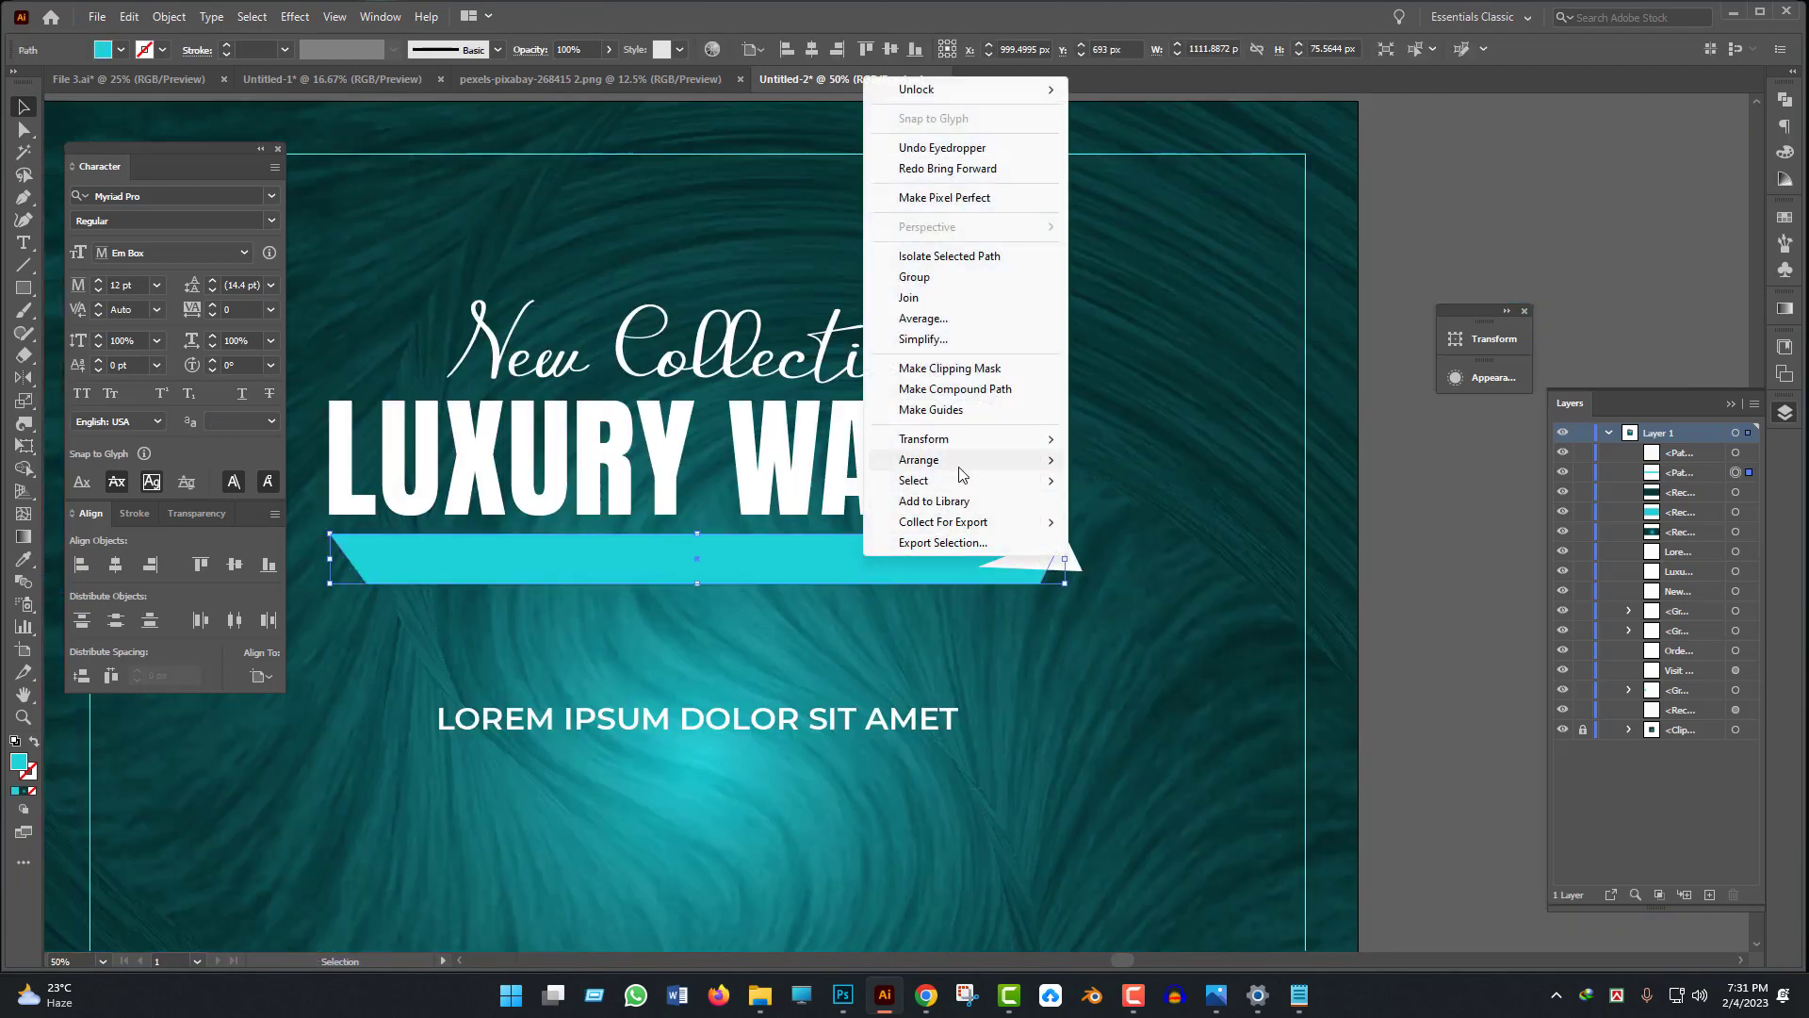
mouse_move(959, 465)
click(1132, 460)
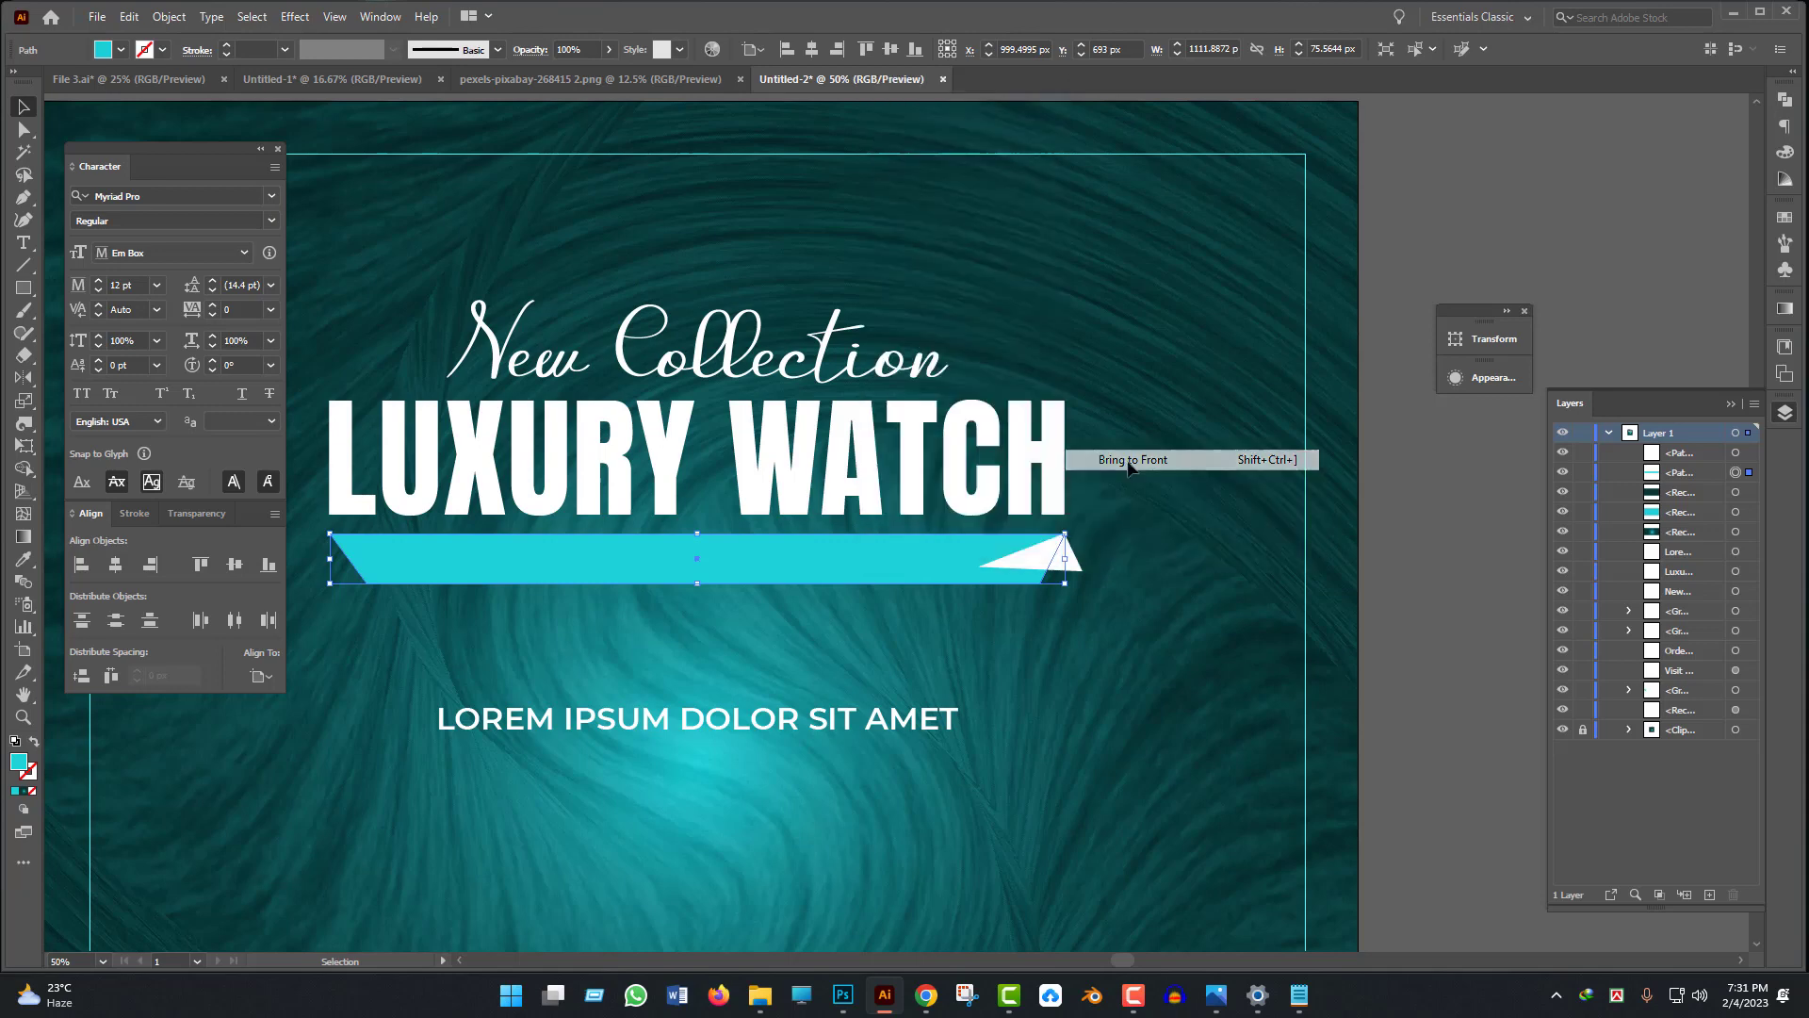
click(1077, 659)
- Fill the white triangle with the bar's cyan and darken it to 15bcbc for a folded ribbon look
scroll(1077, 658, down, 2)
mouse_move(1081, 660)
mouse_down()
mouse_move(1089, 686)
mouse_move(1214, 668)
mouse_move(1088, 664)
mouse_up()
scroll(1054, 657, up, 2)
click(1230, 608)
scroll(1194, 675, down, 1)
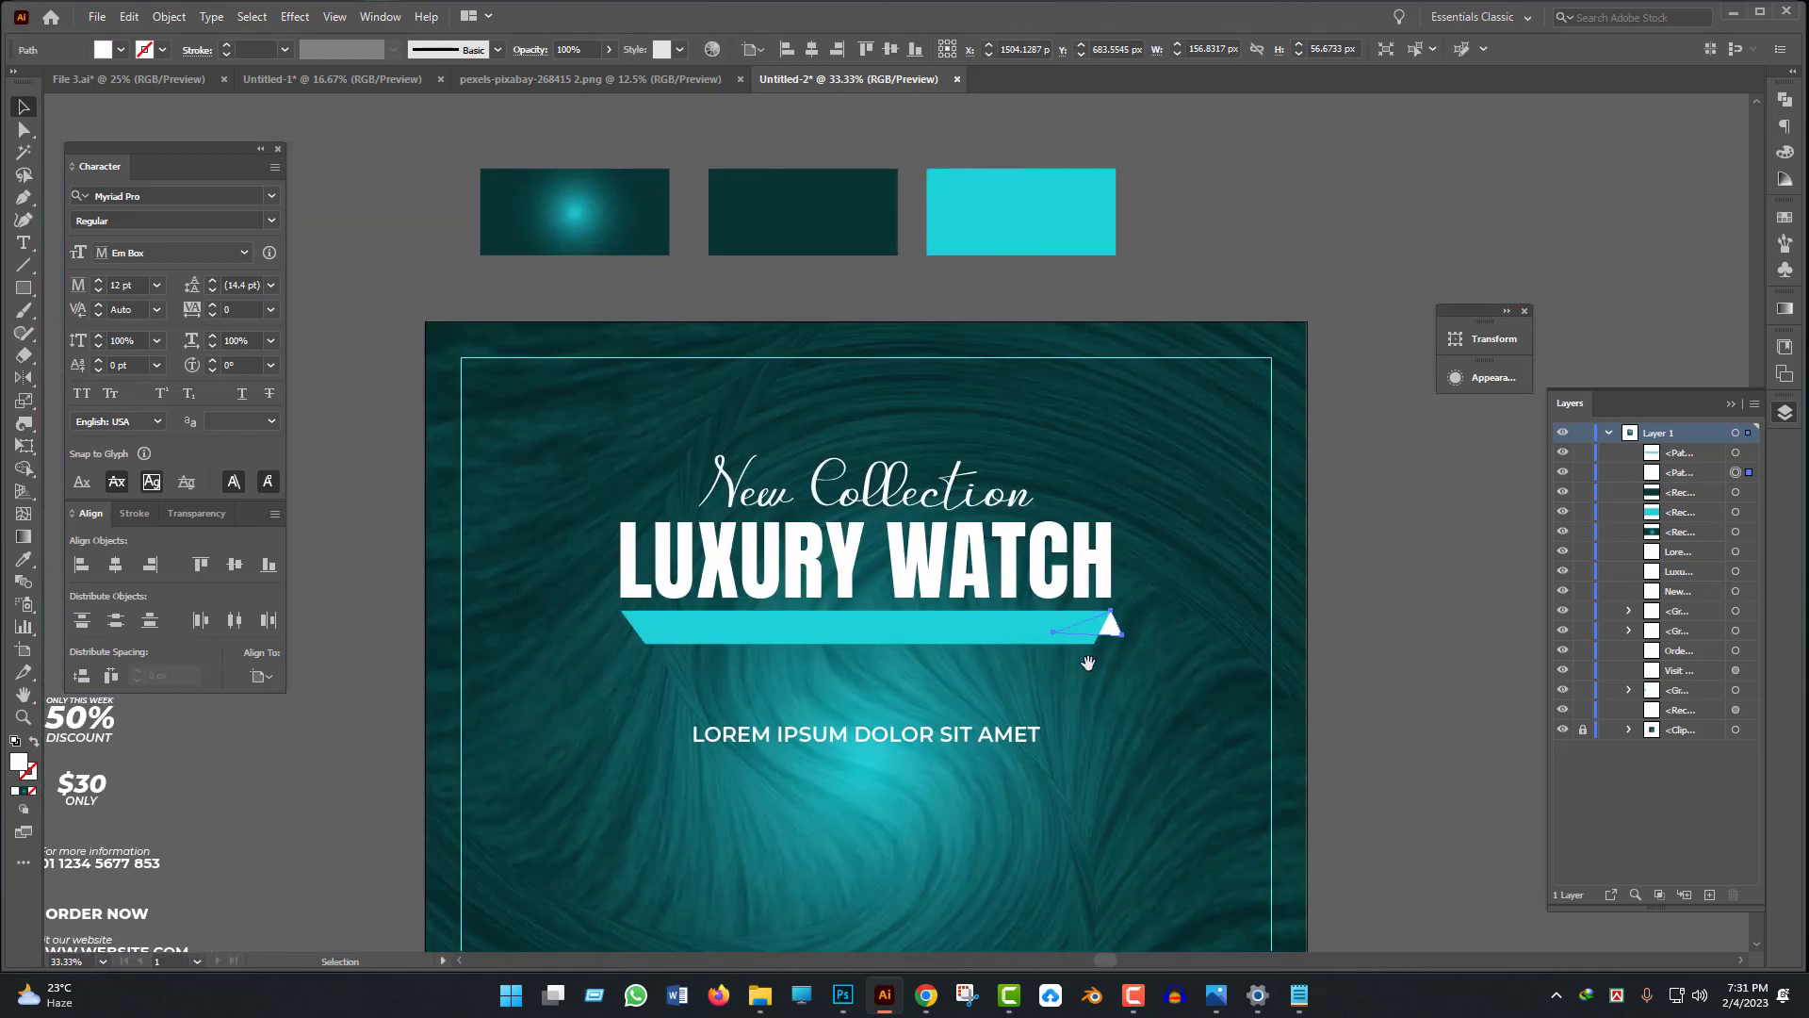
key(i)
click(1010, 627)
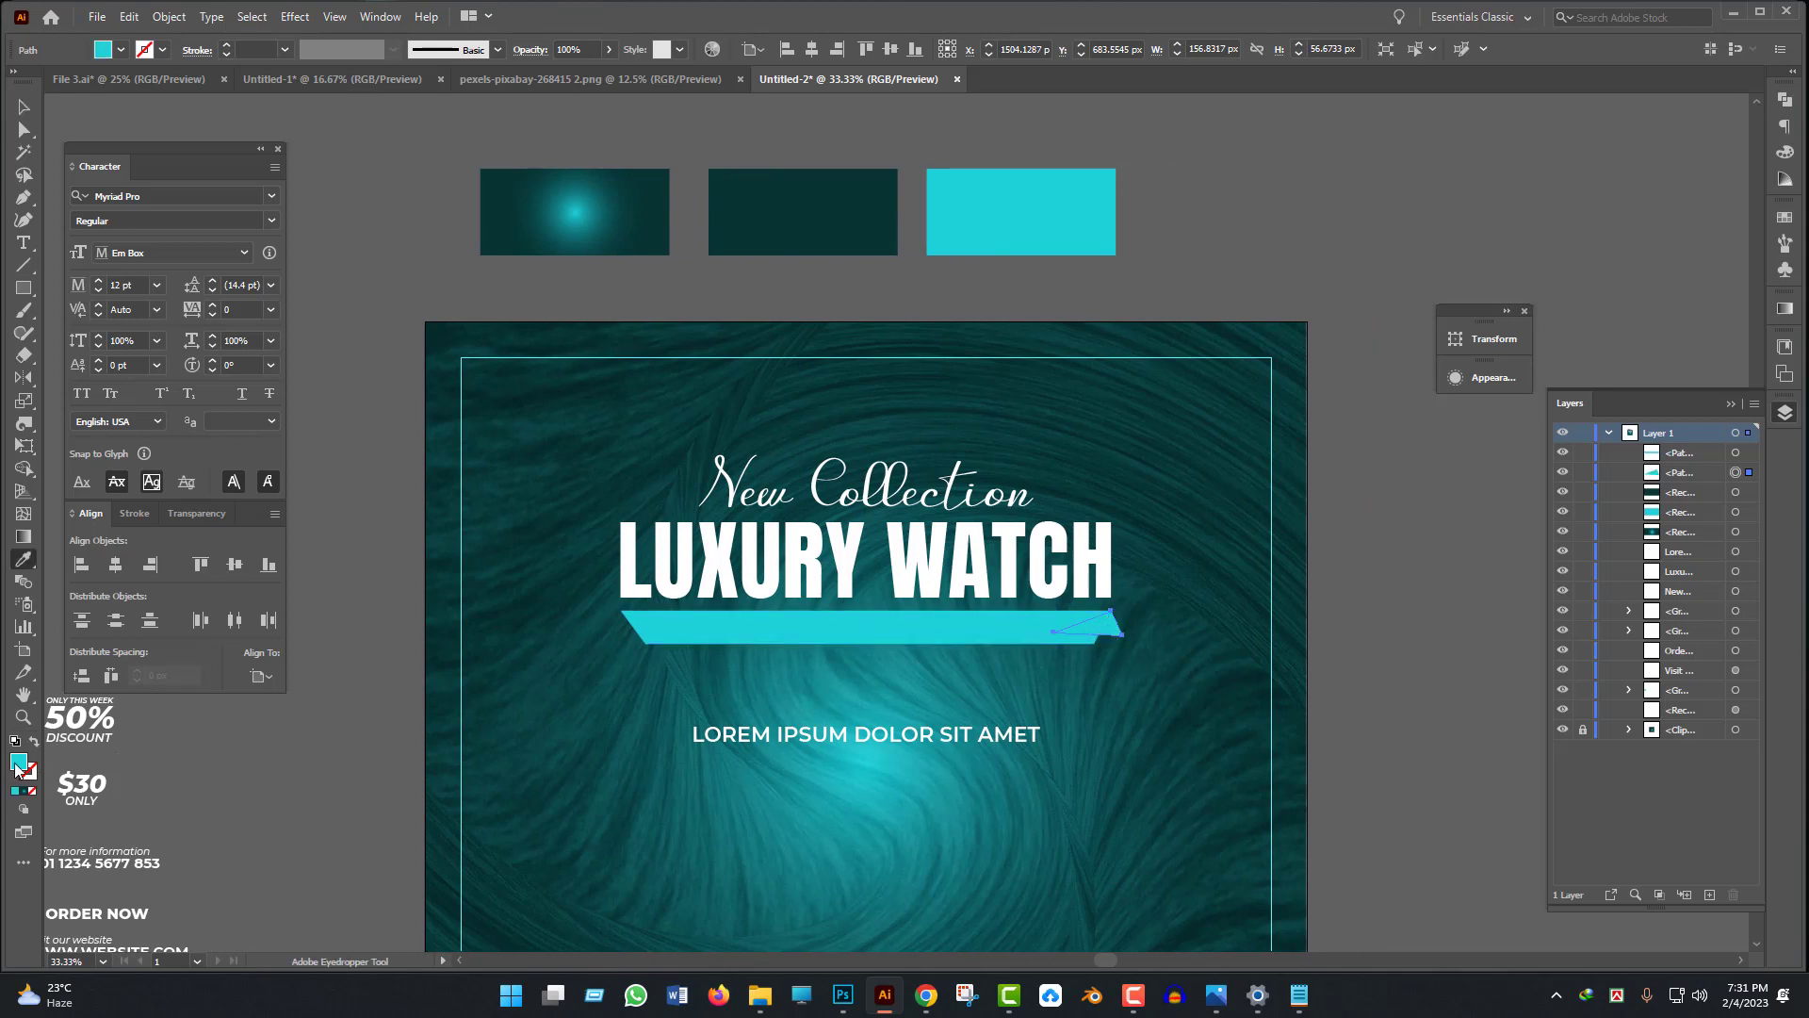
double_click(17, 767)
click(1300, 794)
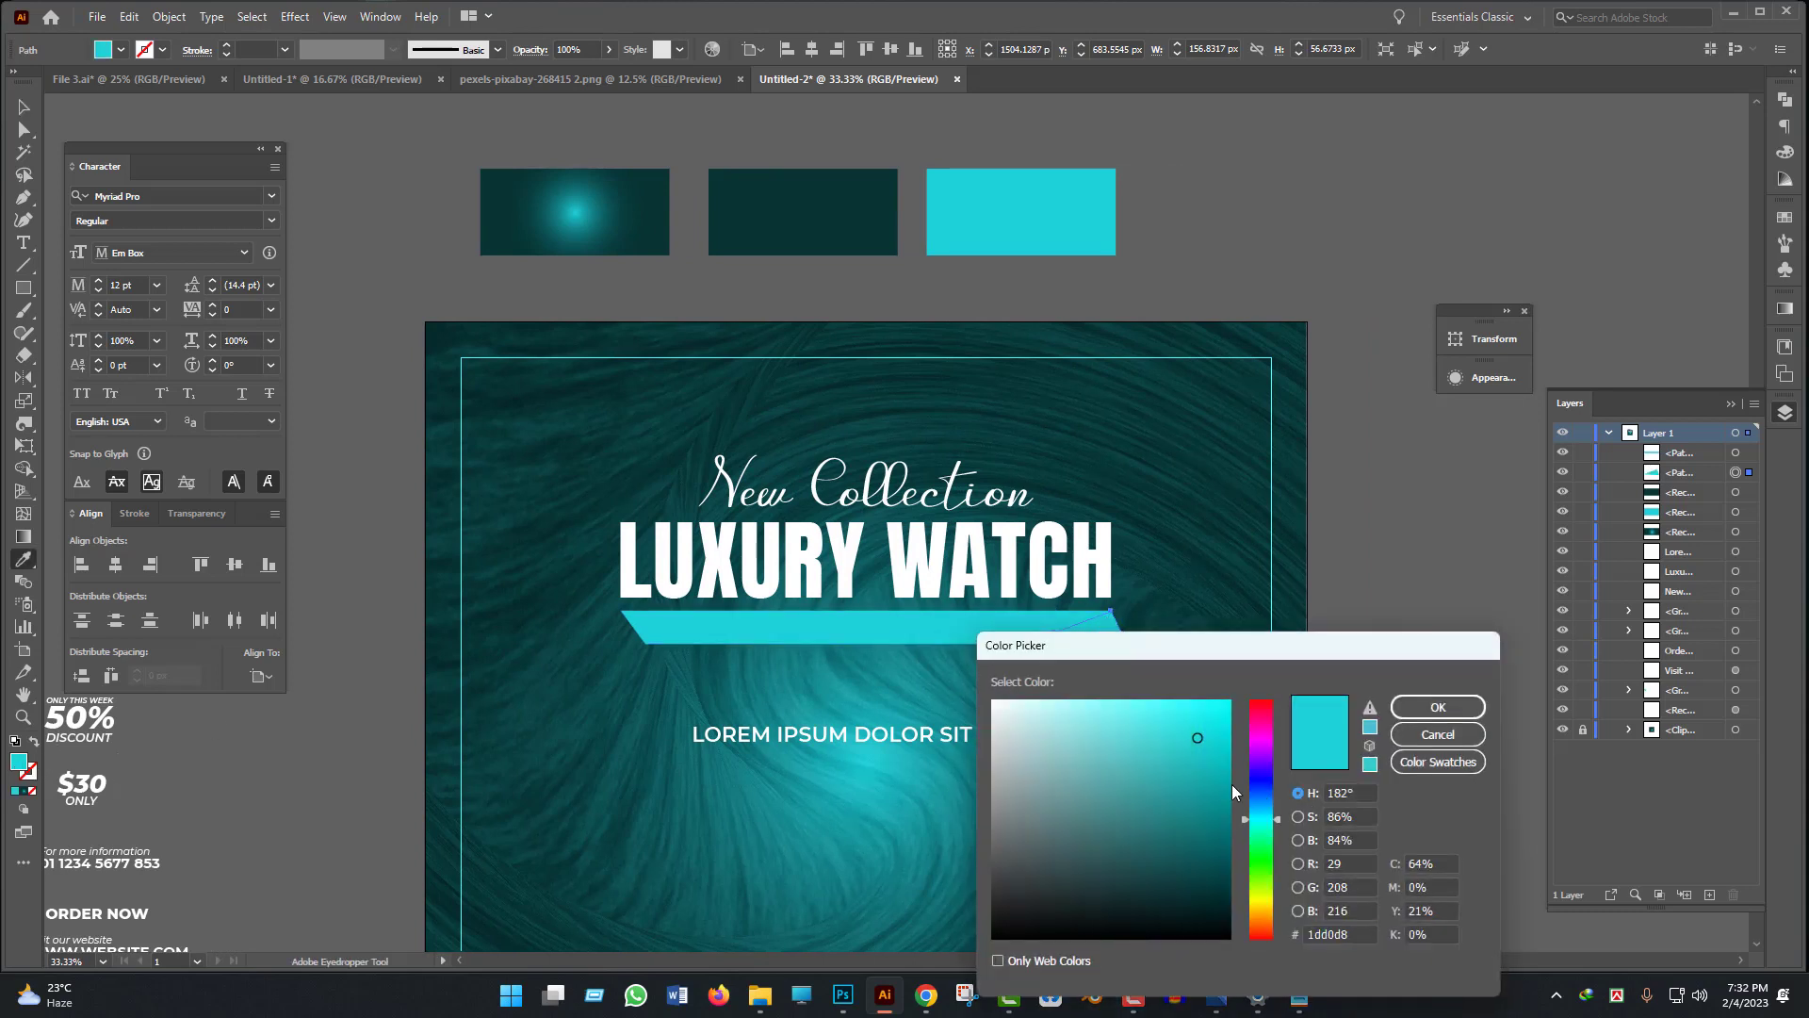
click(1204, 759)
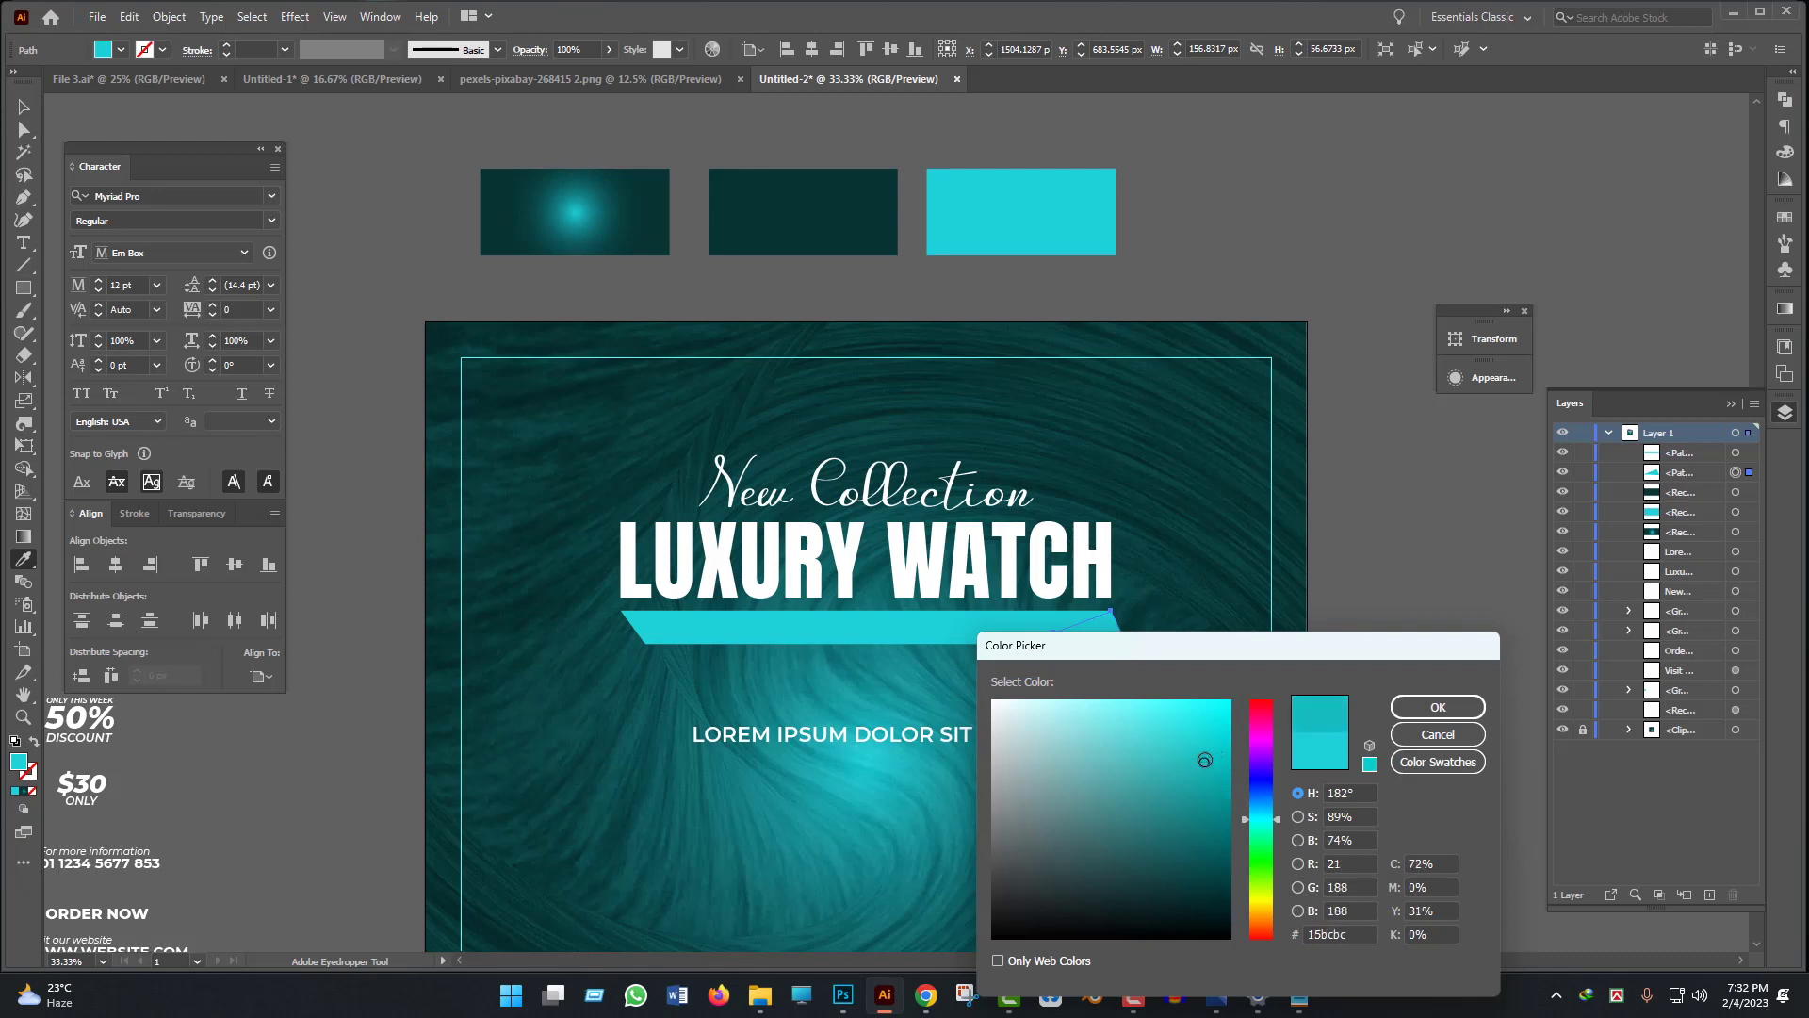
click(1438, 708)
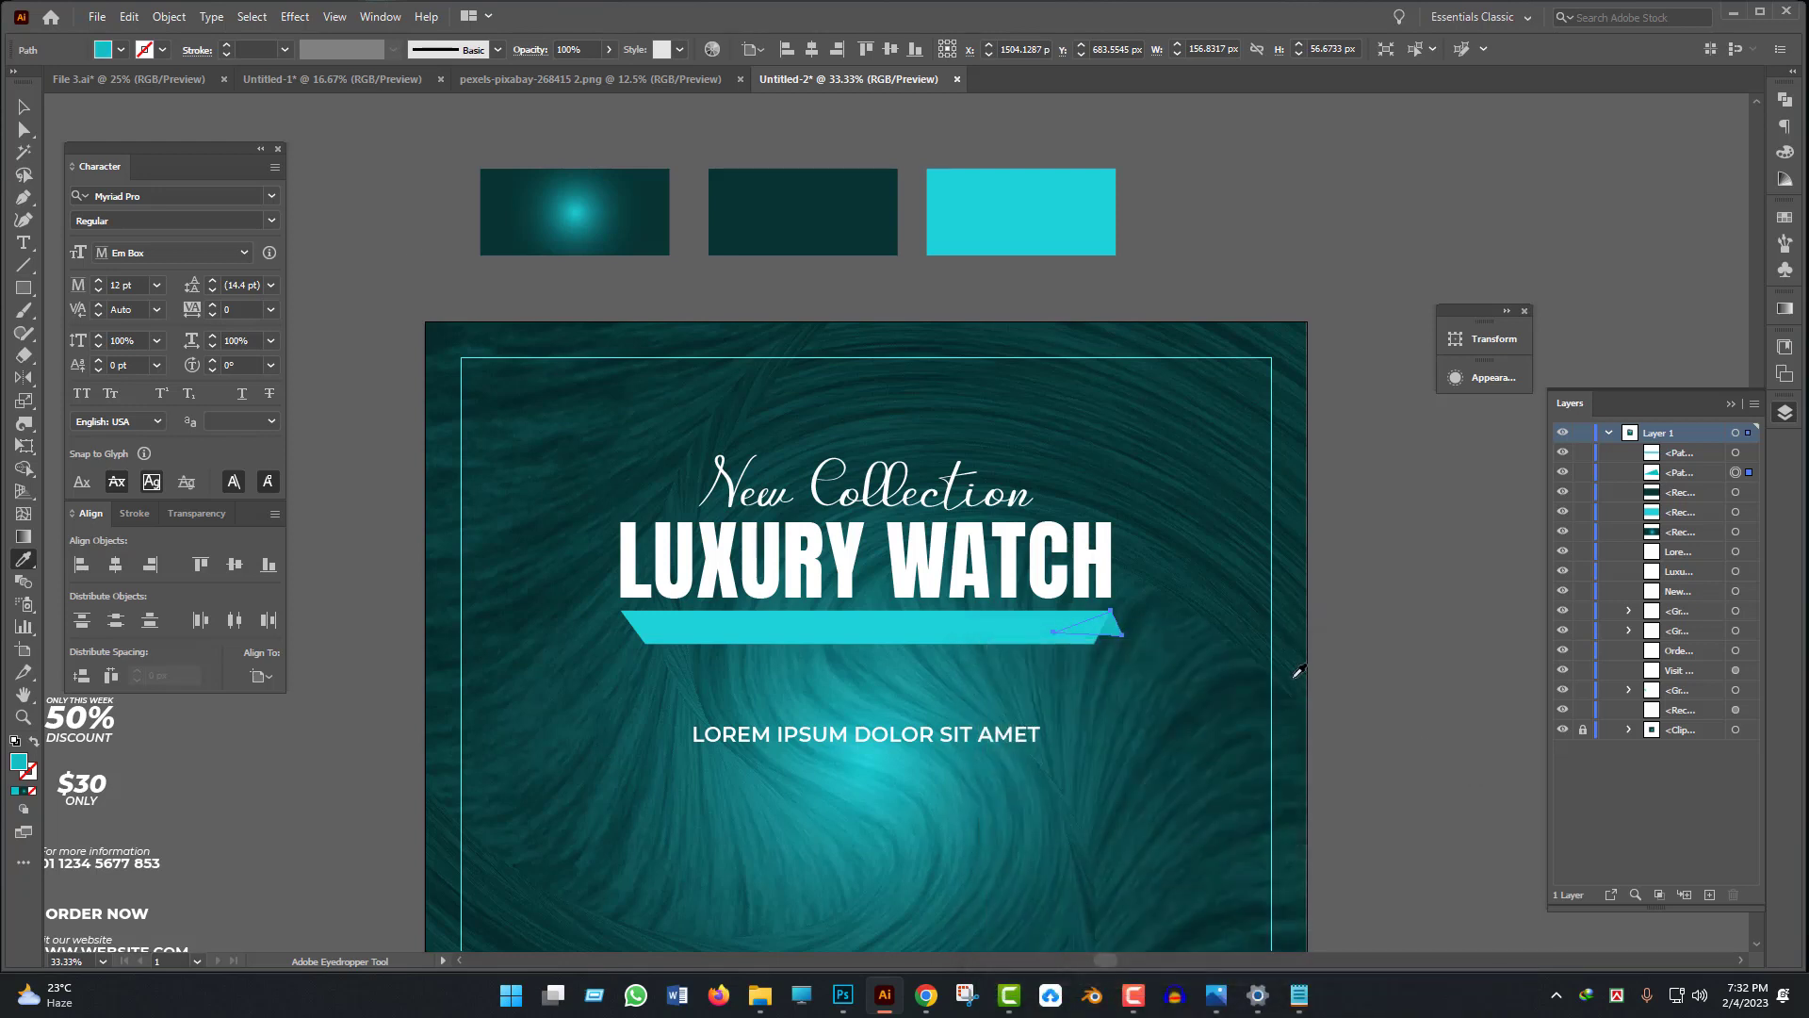
click(23, 109)
click(1138, 733)
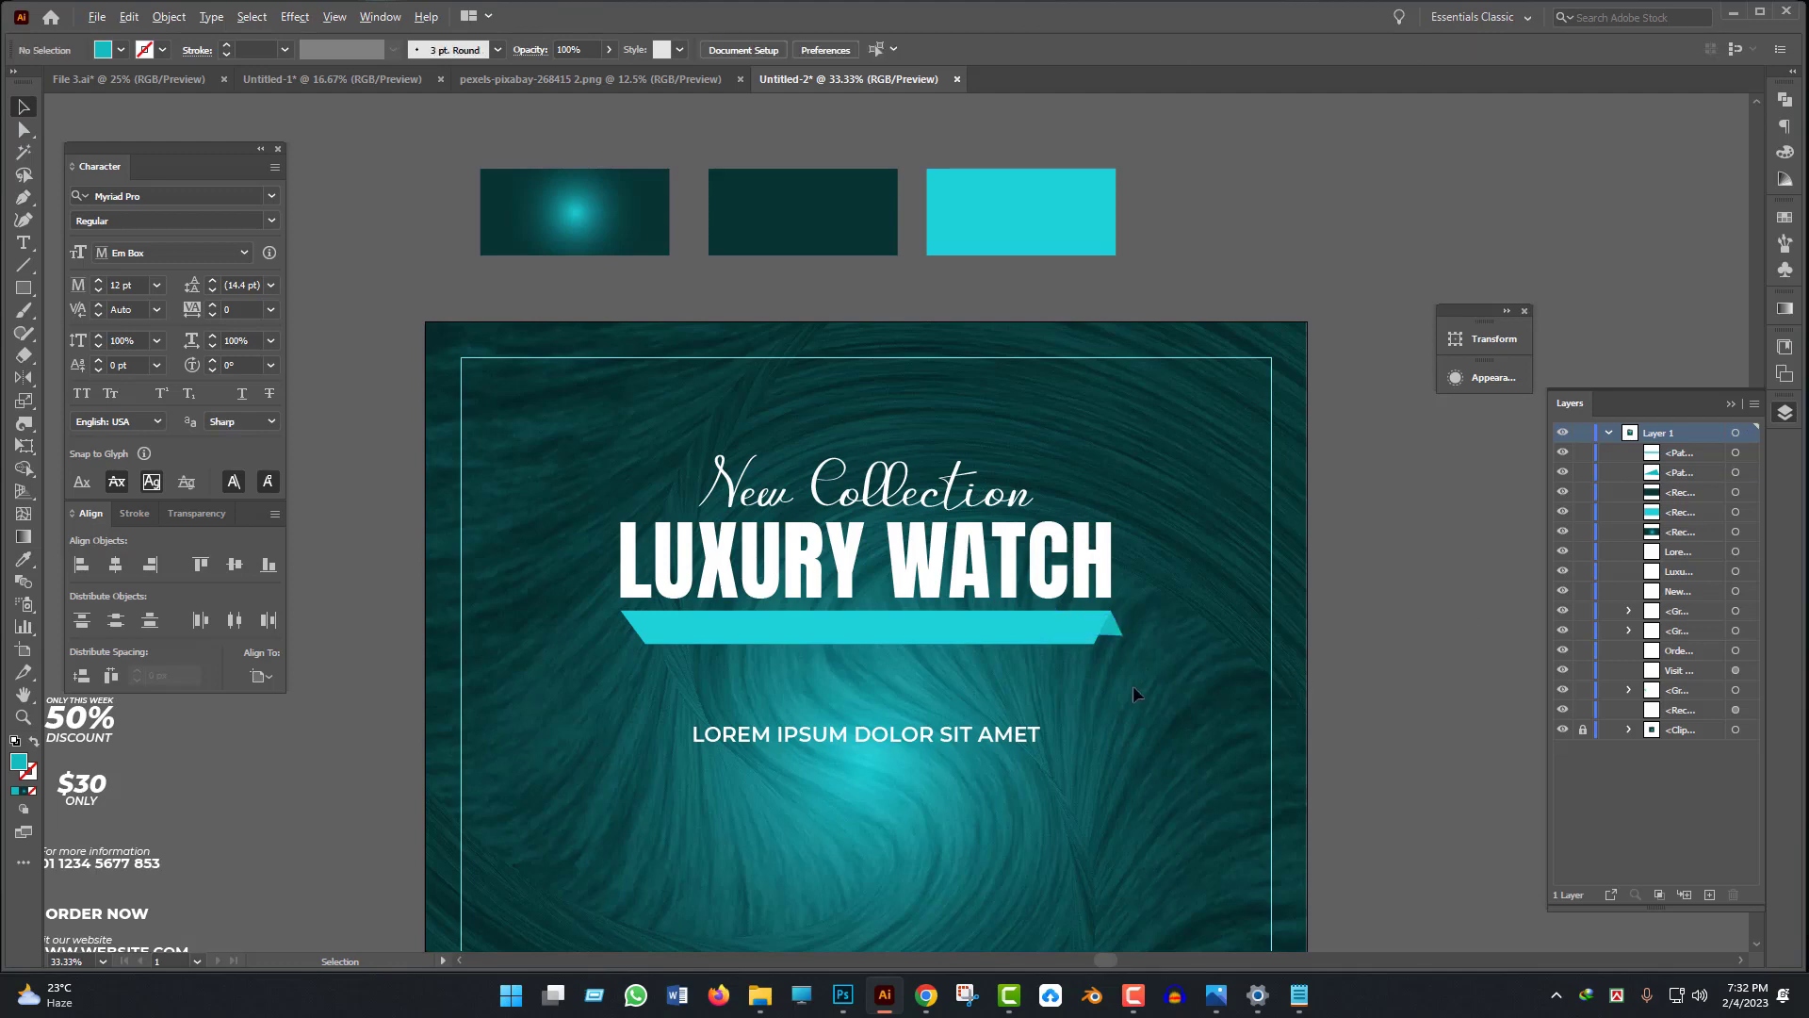
- Make a copy of the darker fold triangle at the ribbon's right end, reflected across the horizontal axis
scroll(1133, 686, up, 2)
drag(1066, 687, 1220, 690)
scroll(1295, 628, down, 1)
drag(1295, 628, 1292, 603)
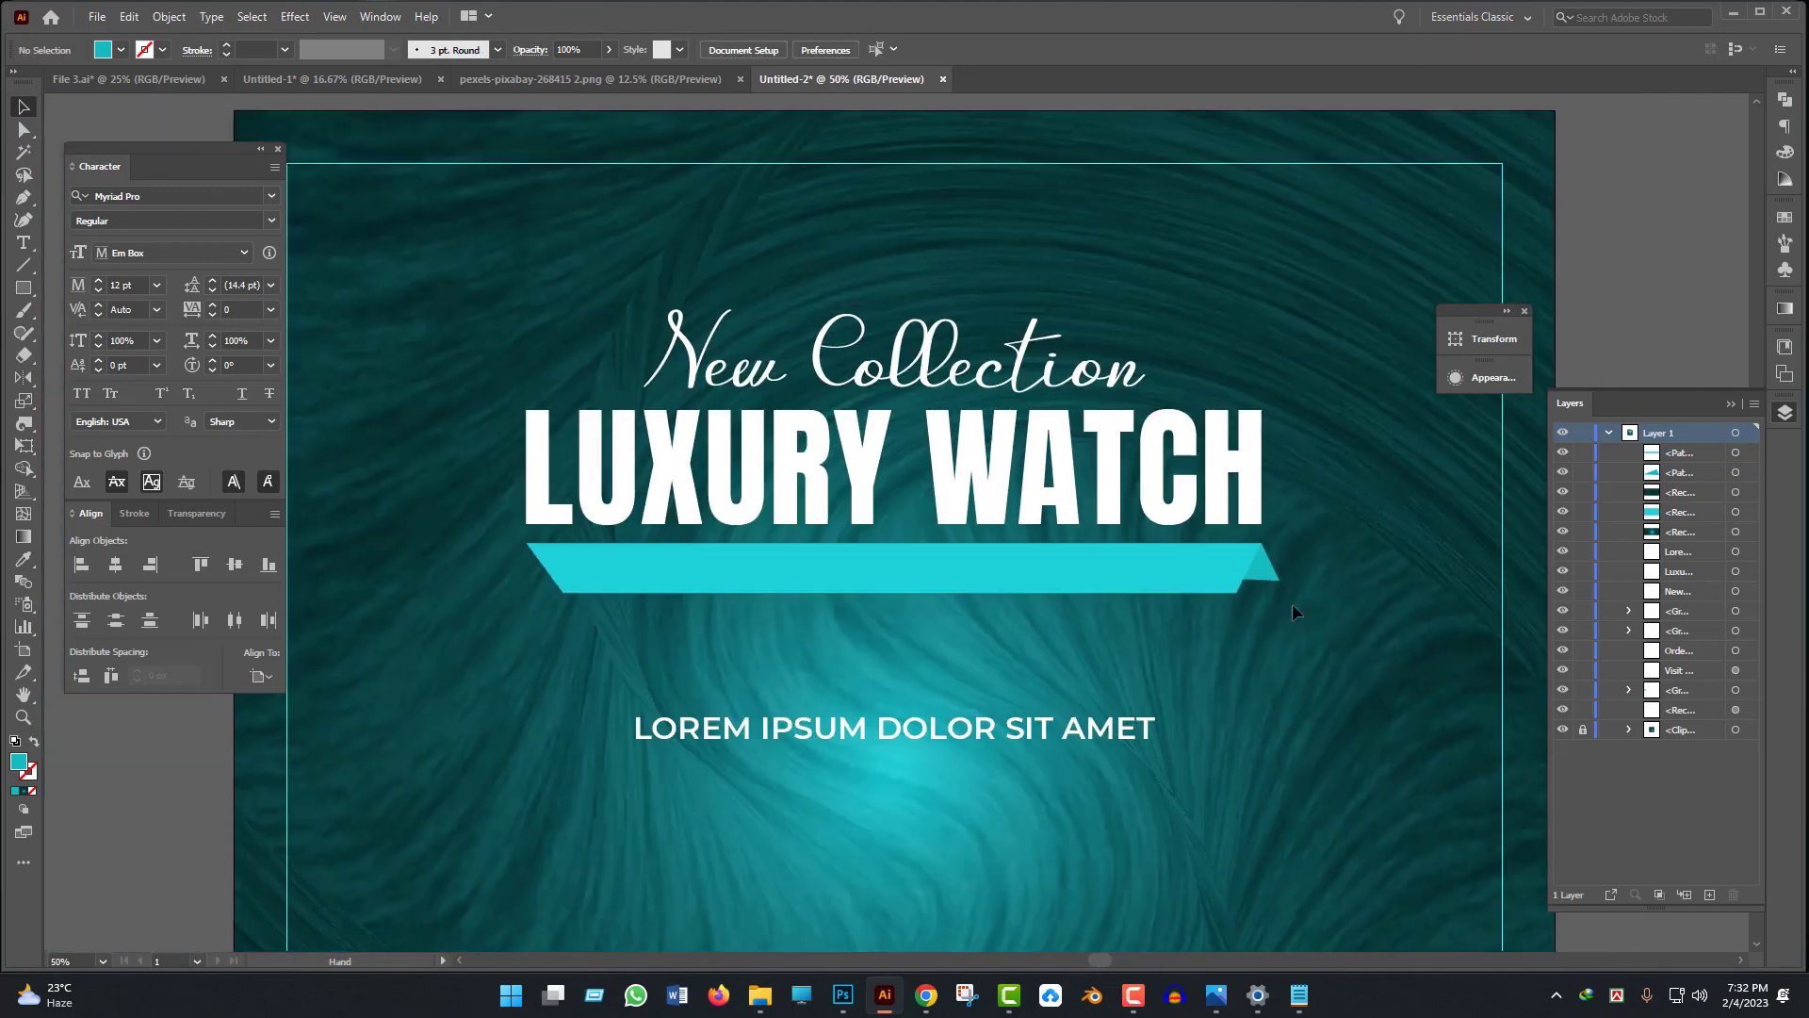
click(1268, 581)
right_click(1264, 575)
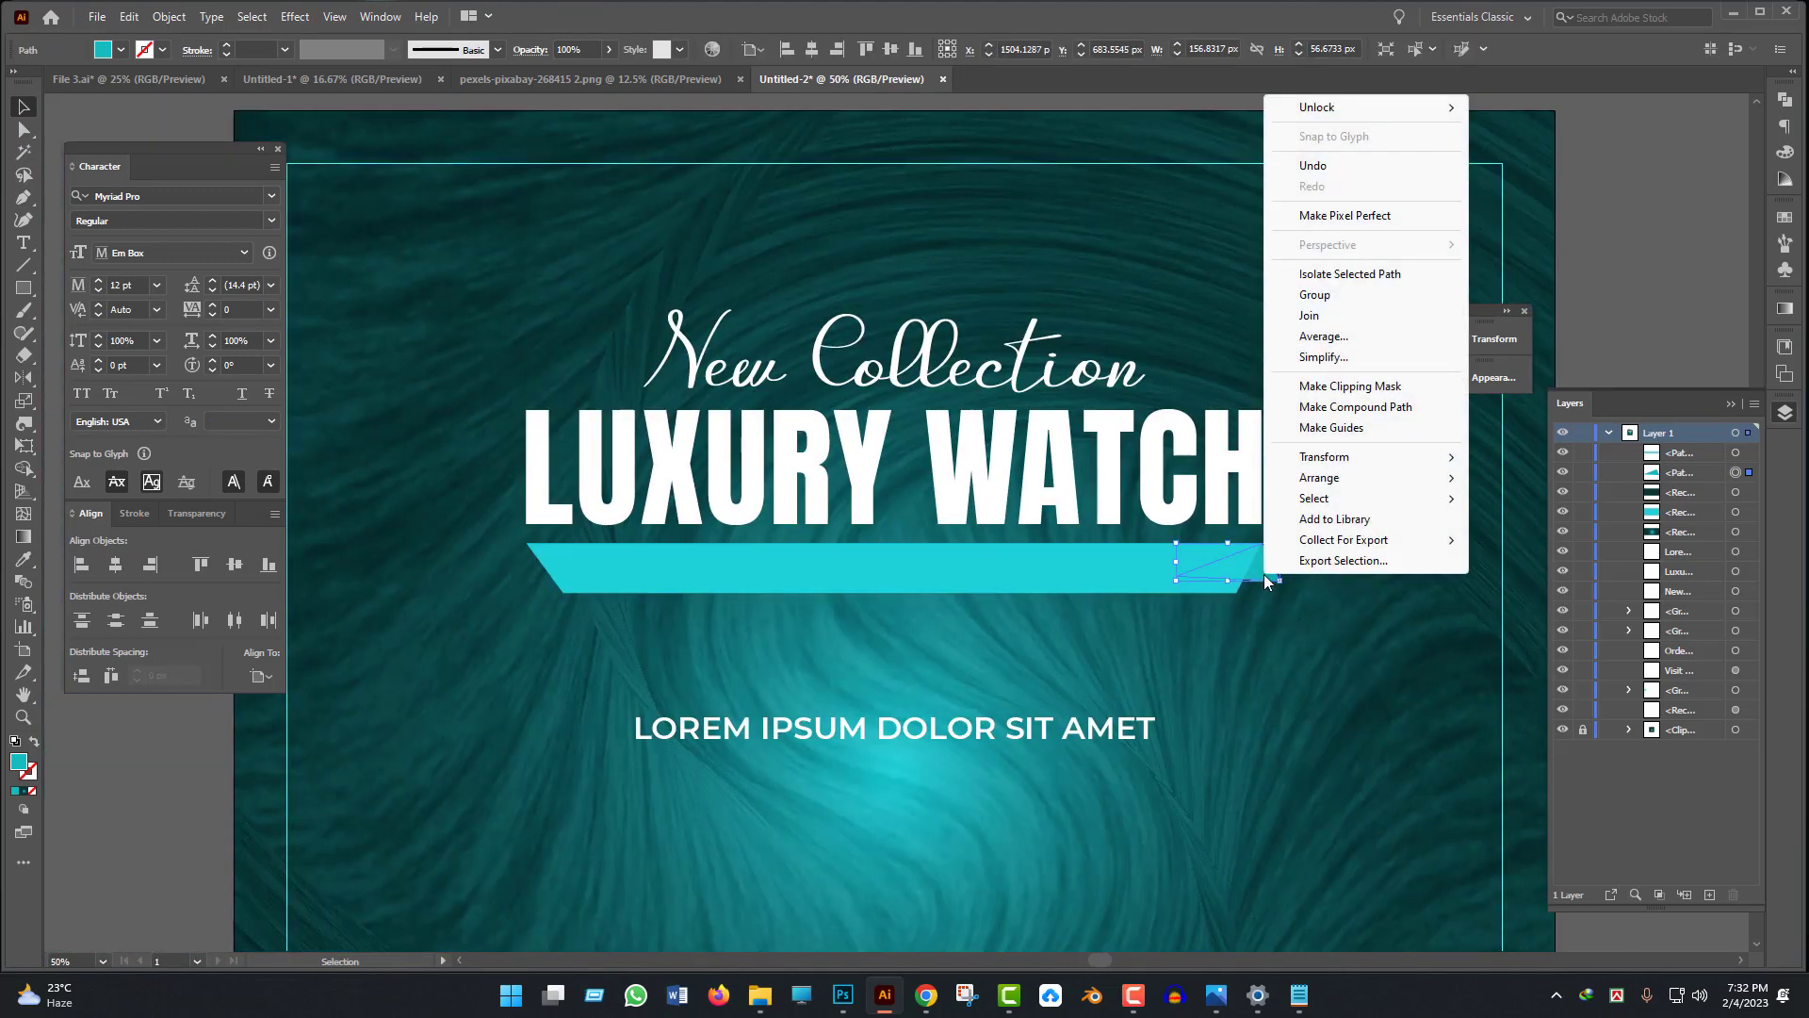
mouse_move(1342, 462)
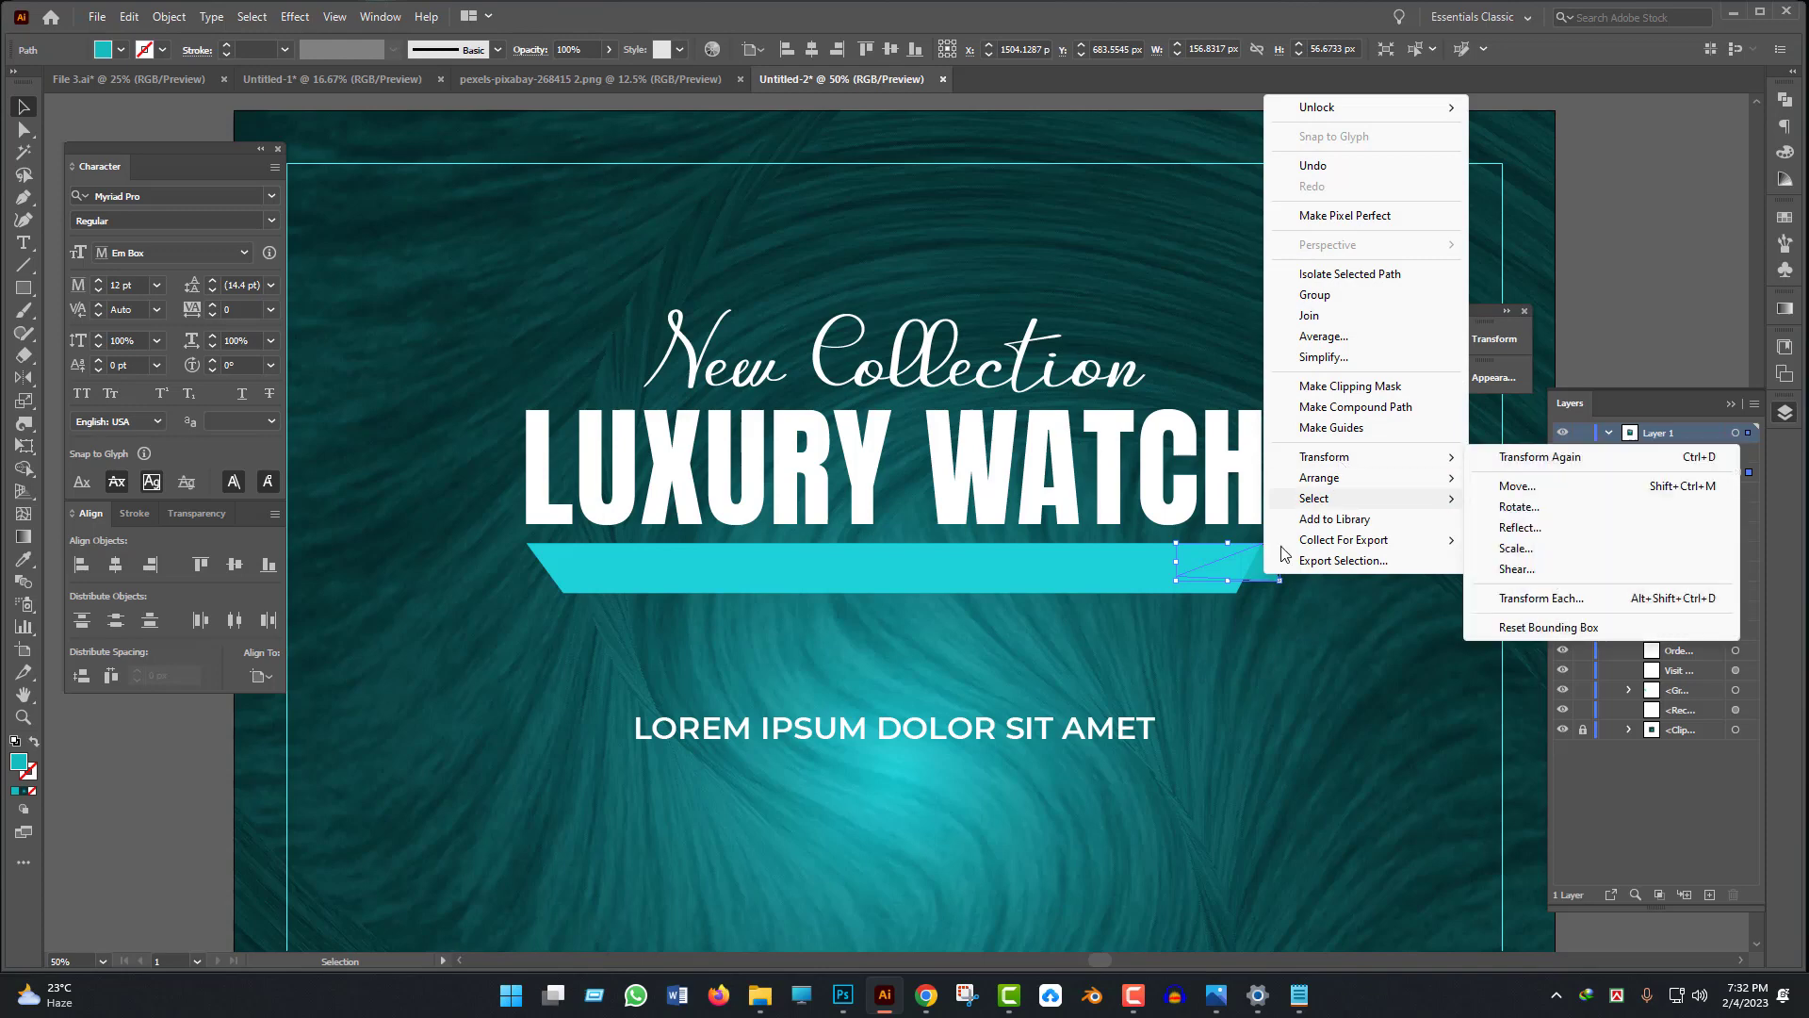
click(1287, 599)
click(1287, 598)
right_click(1269, 571)
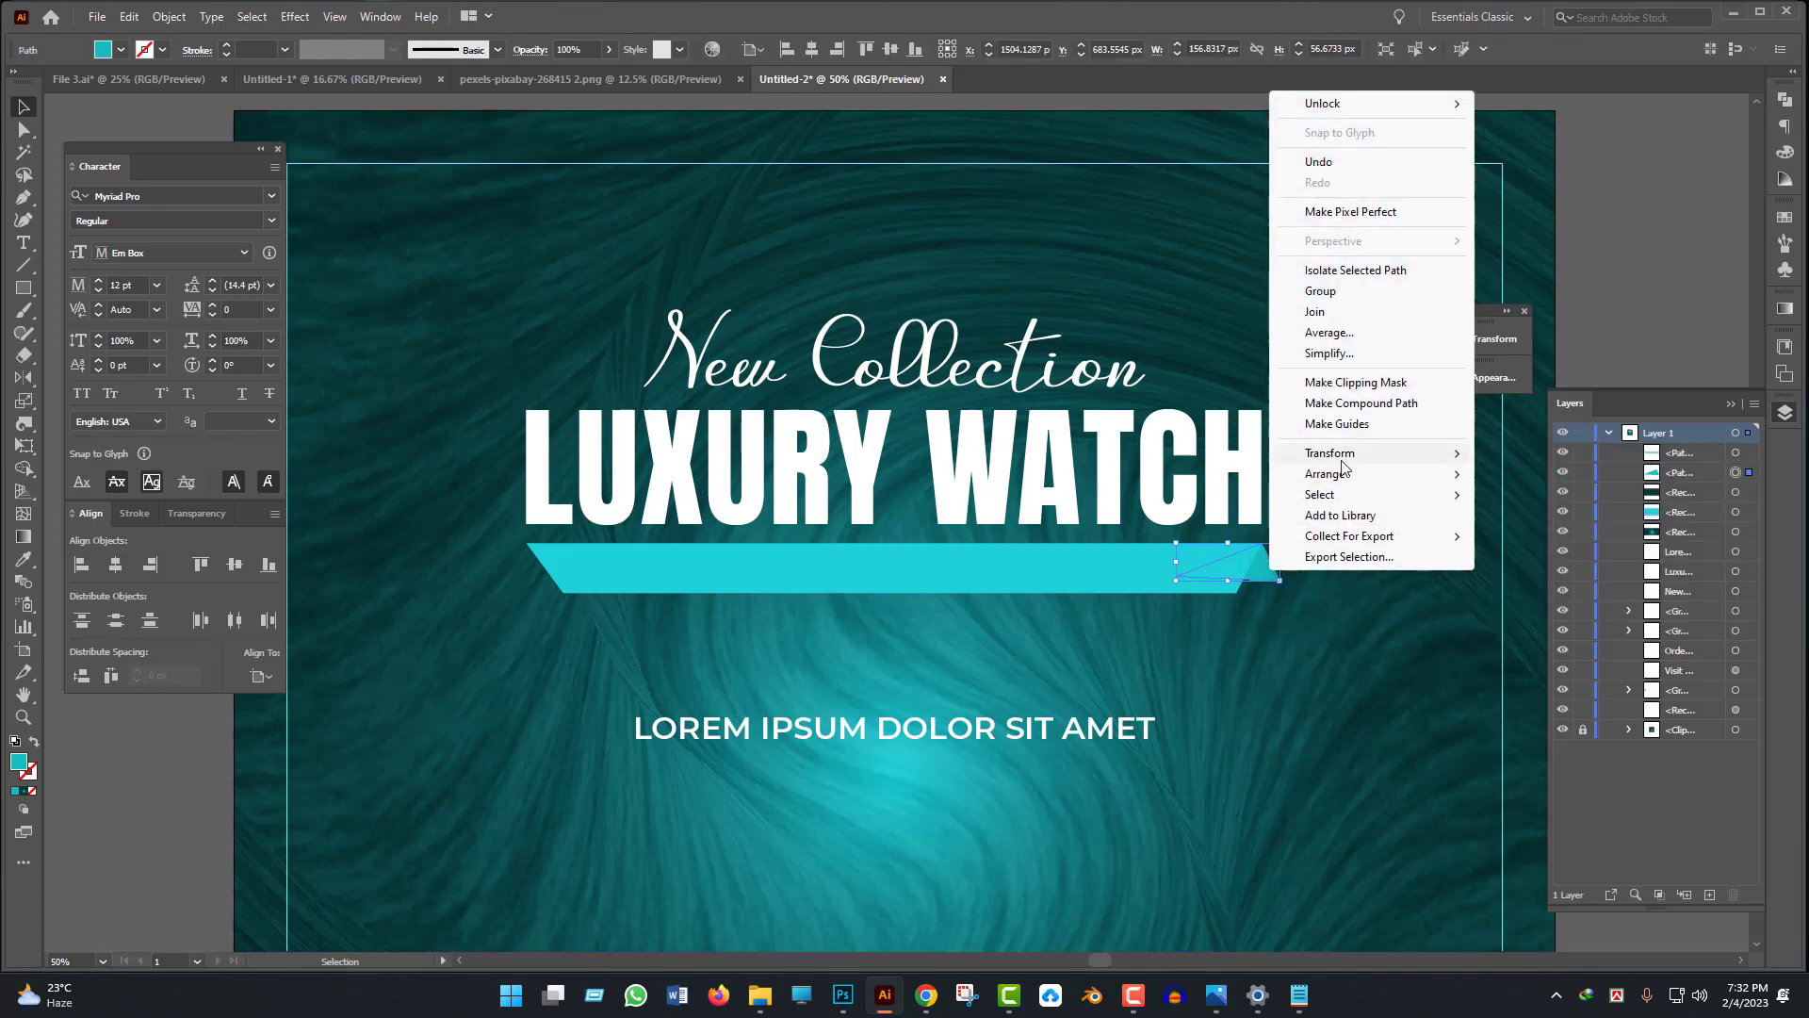
mouse_move(1343, 457)
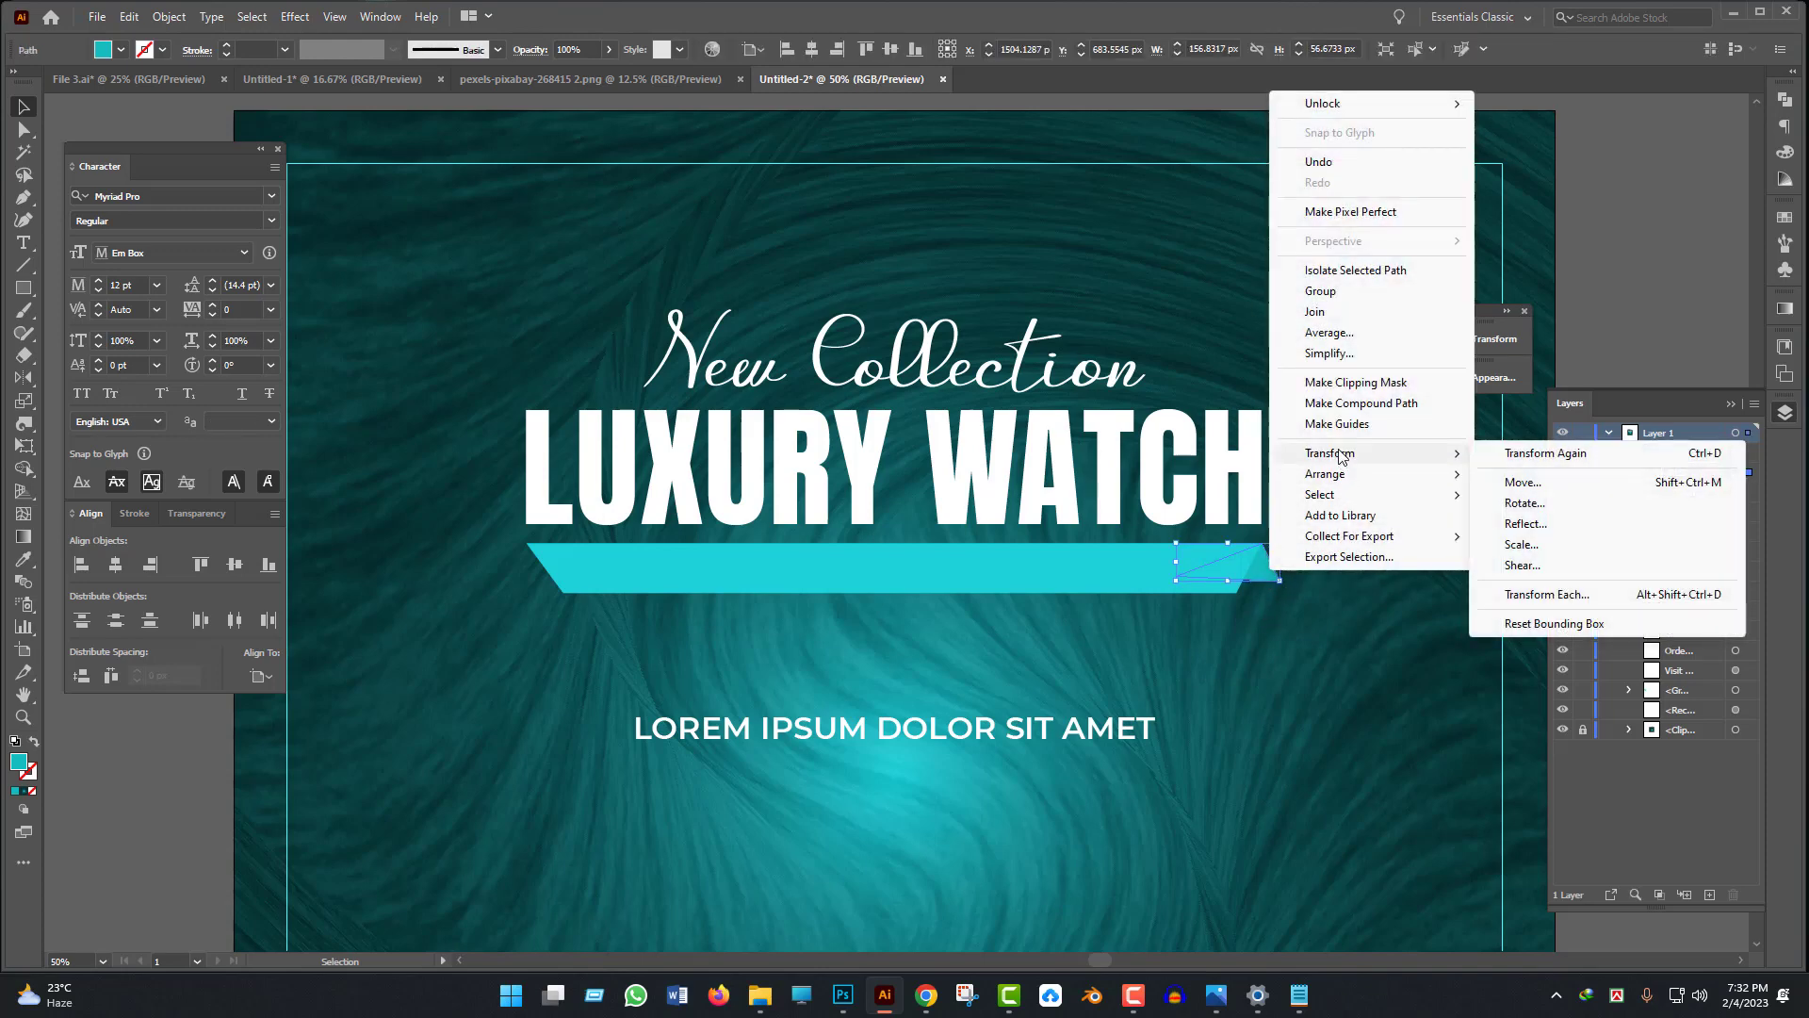
click(1523, 524)
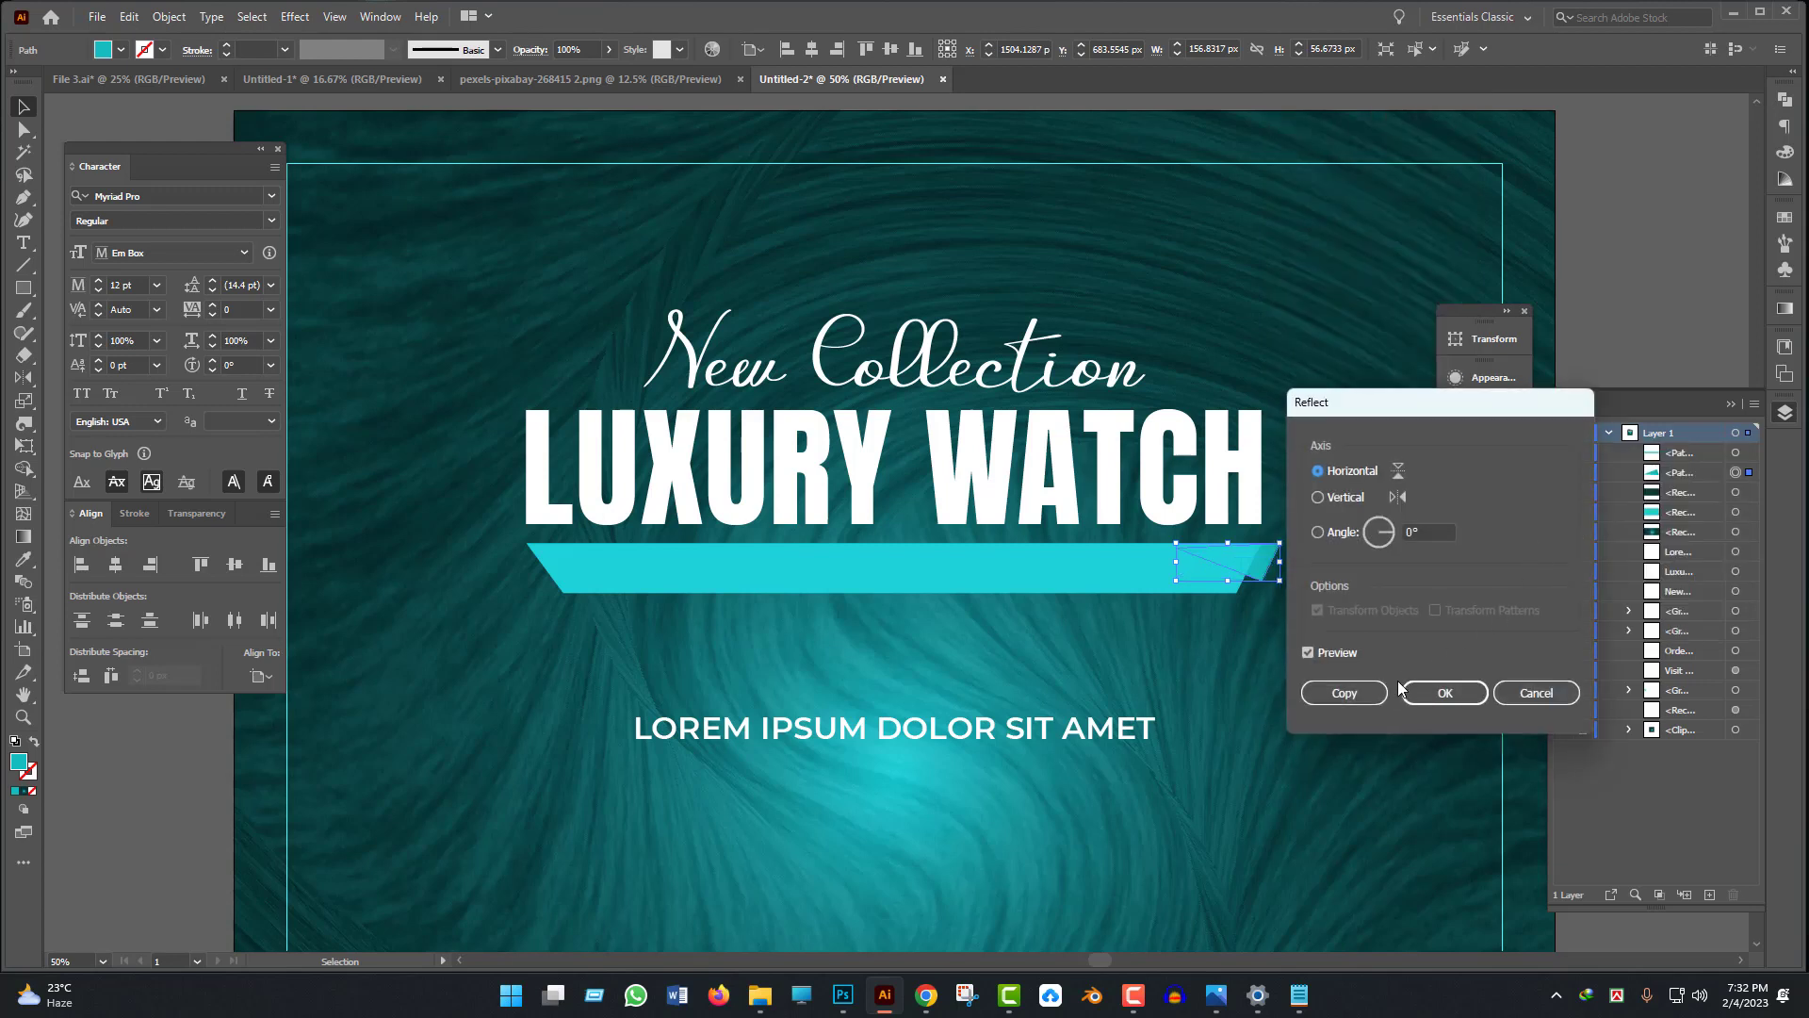
click(1345, 693)
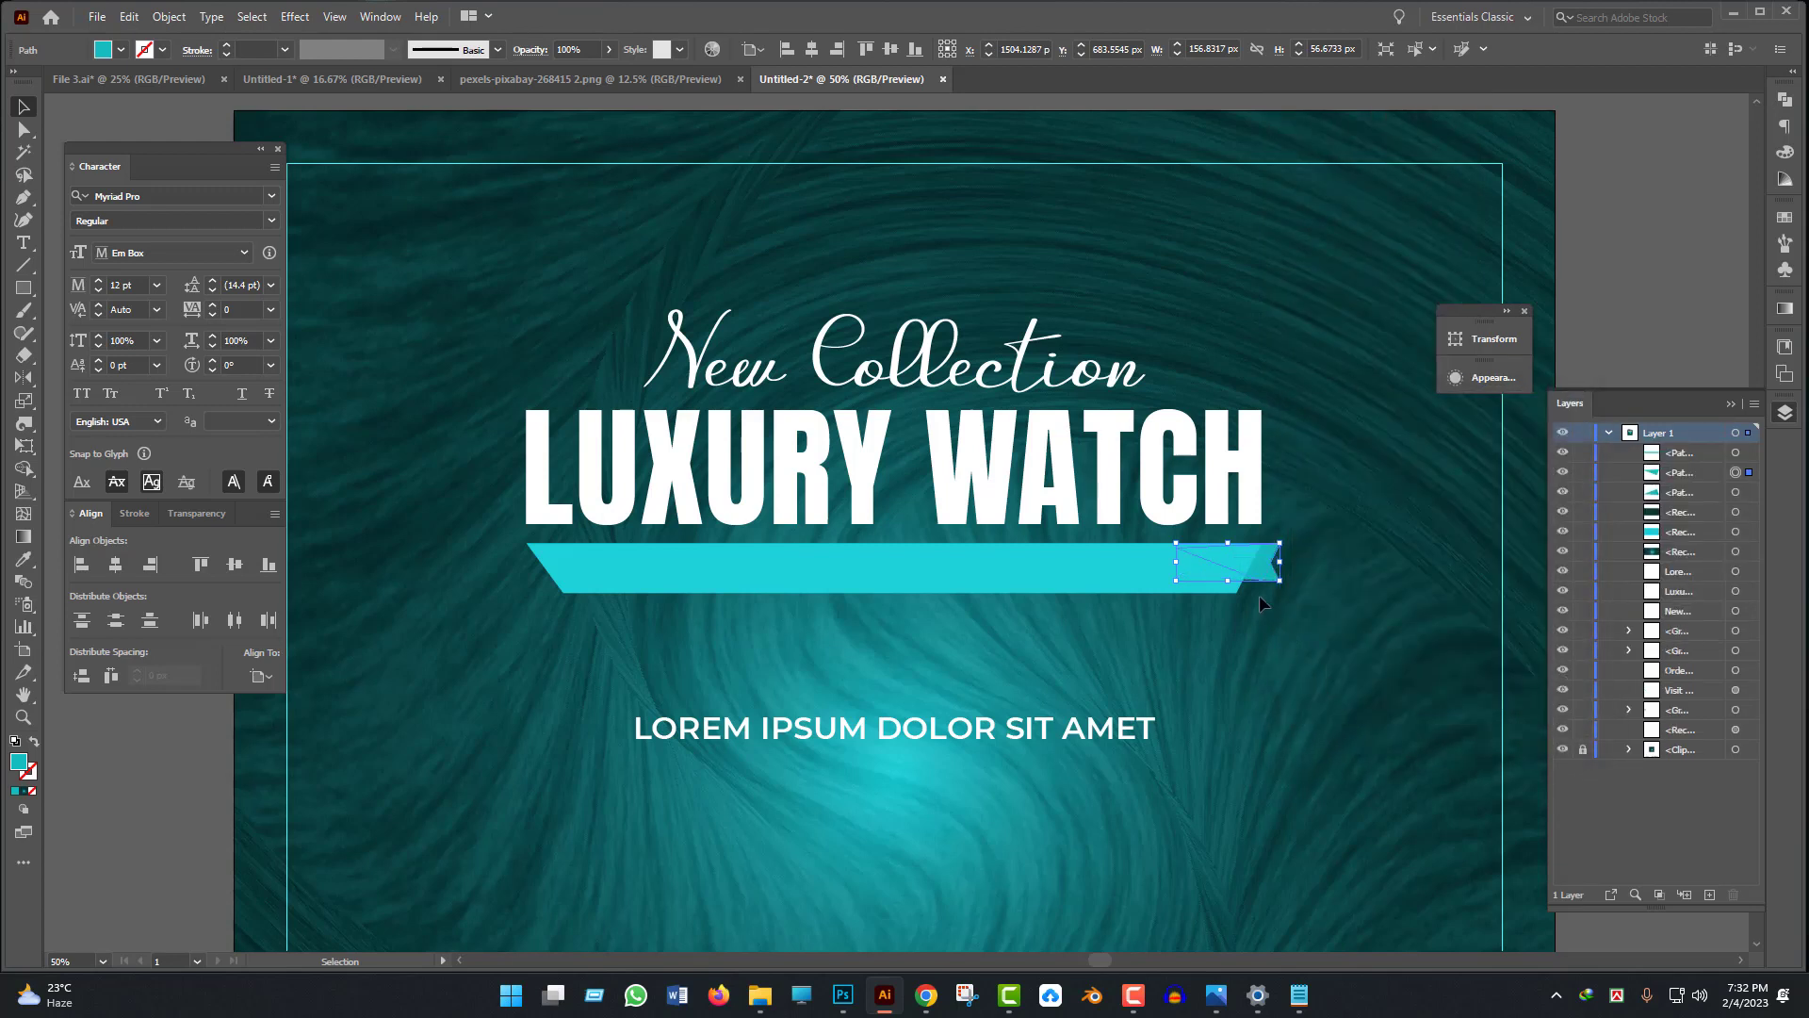
- Move the copied fold triangle to the ribbon's left end and reflect it across the vertical axis
drag(1257, 574, 1171, 577)
drag(622, 585, 524, 585)
scroll(524, 585, up, 2)
right_click(519, 525)
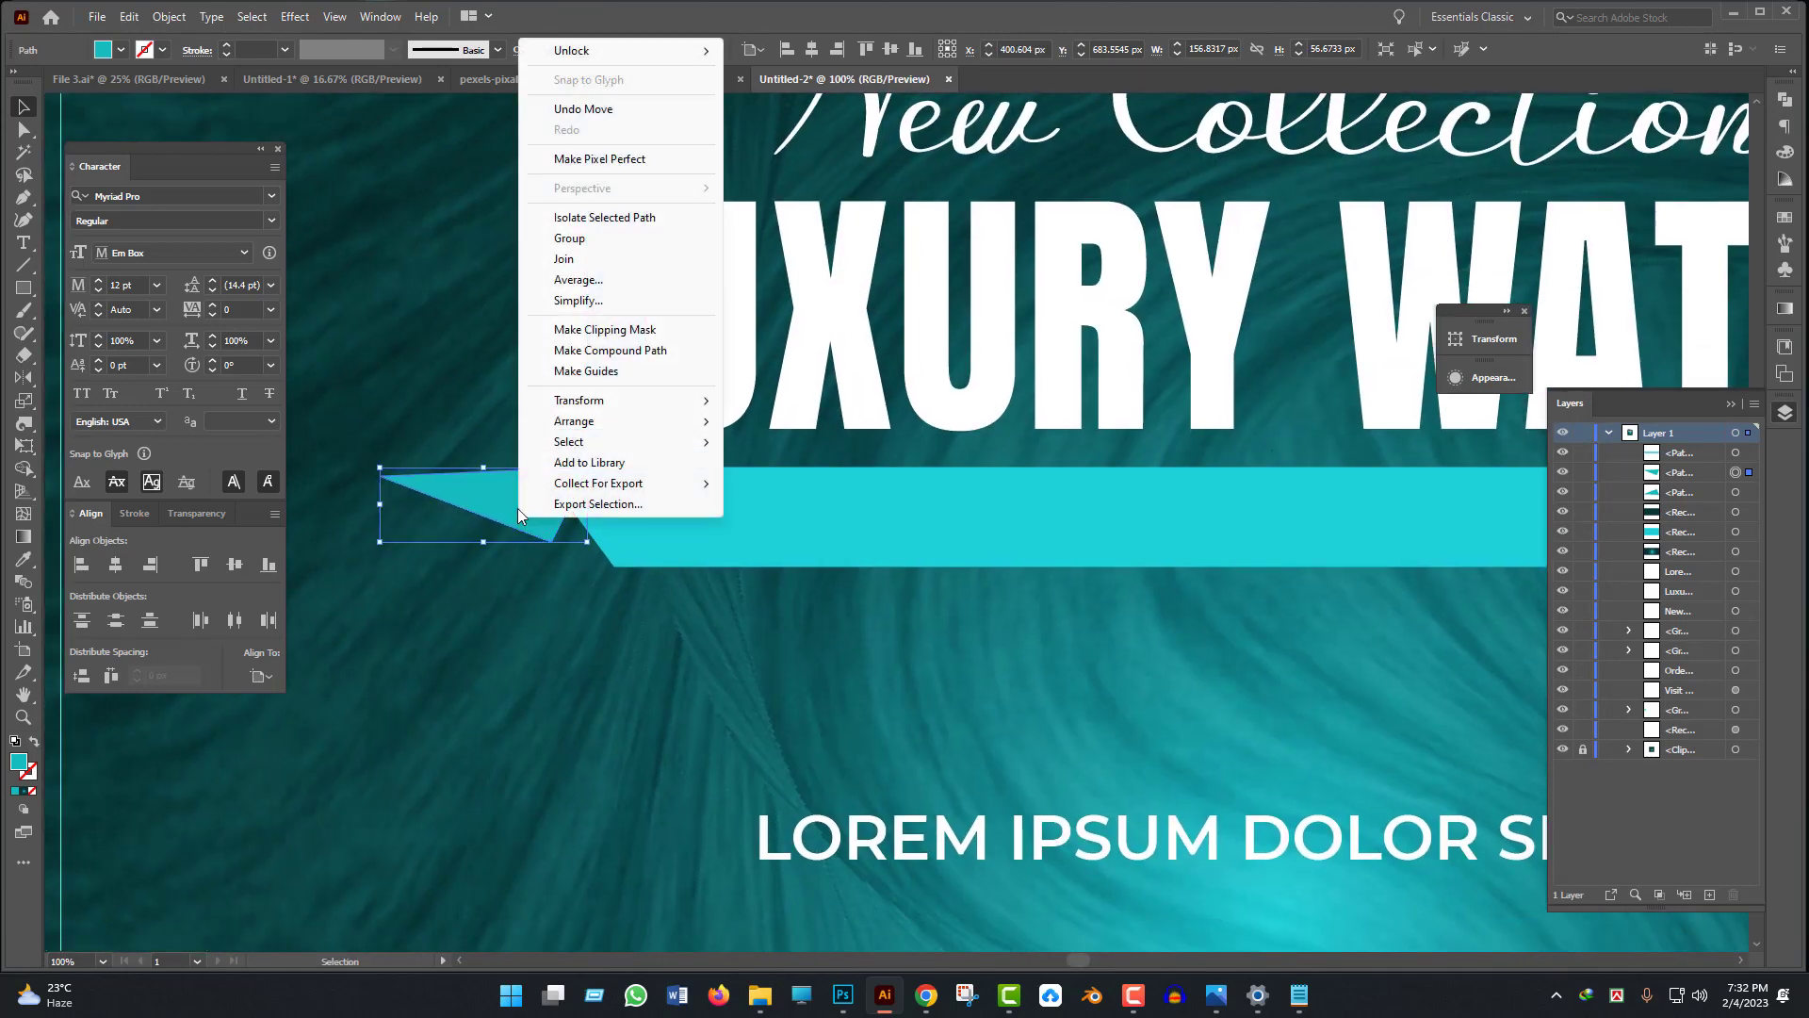
mouse_move(579, 407)
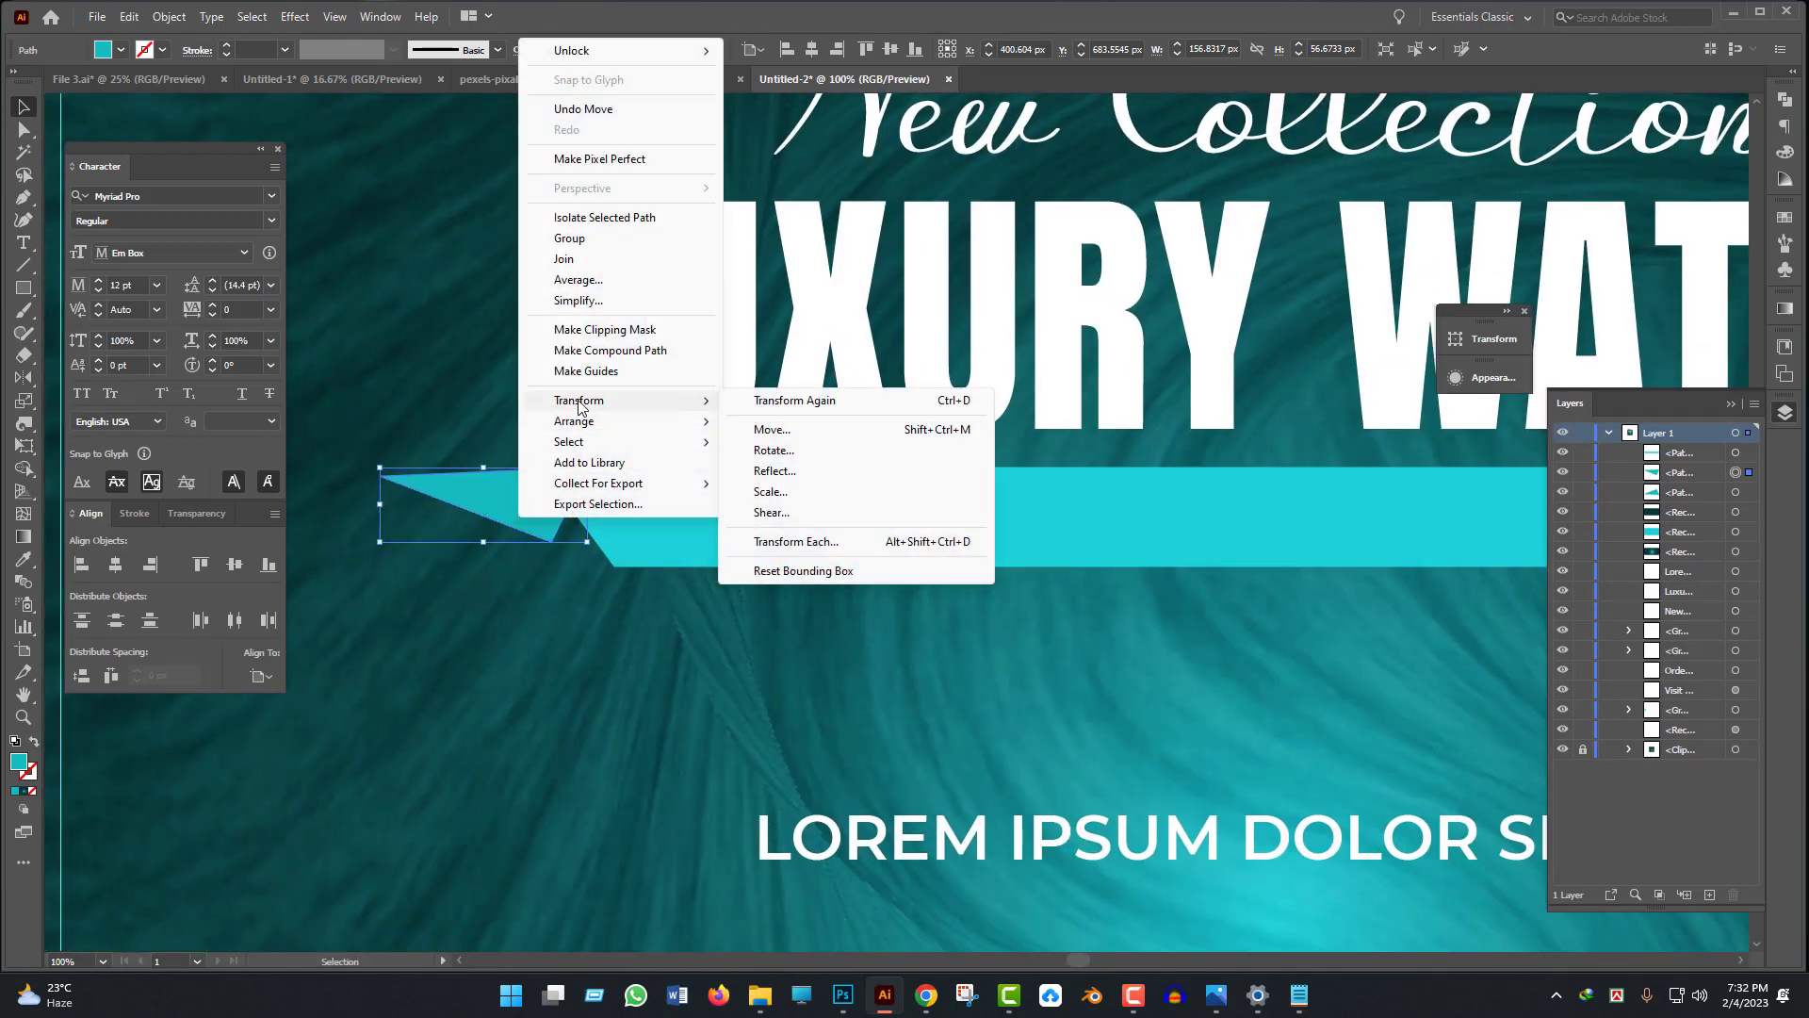
click(782, 469)
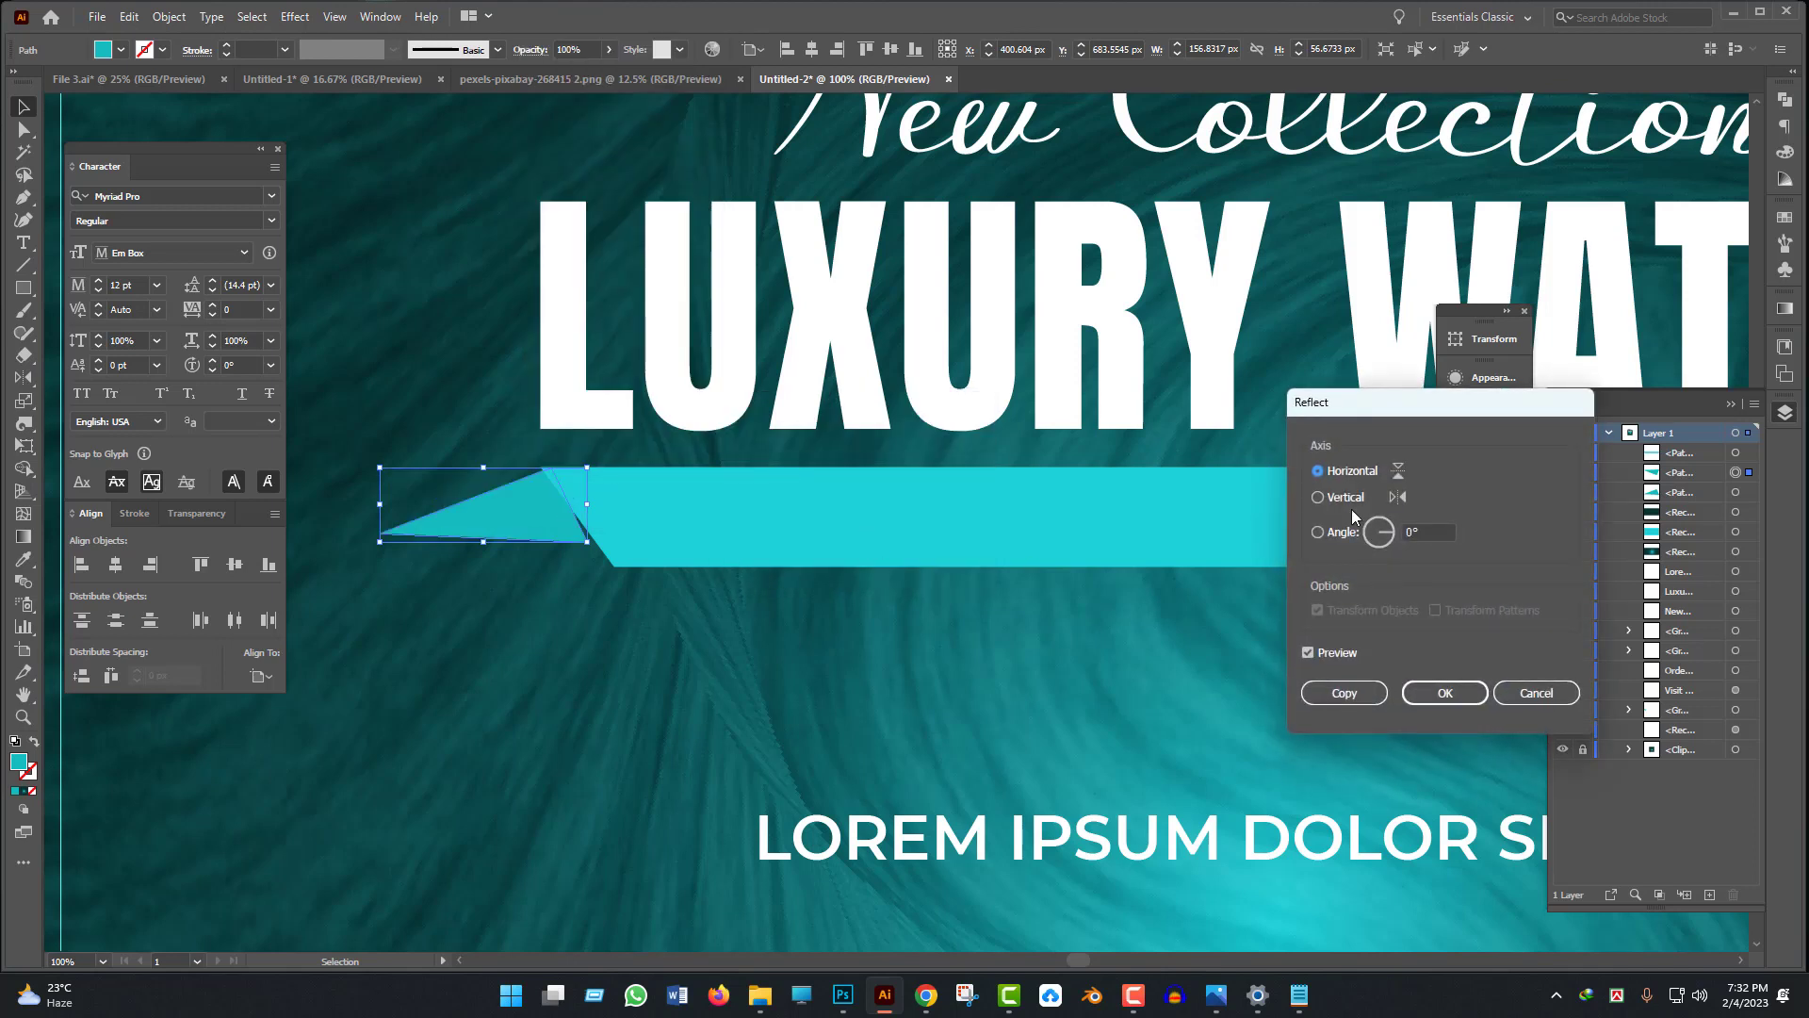
click(1339, 500)
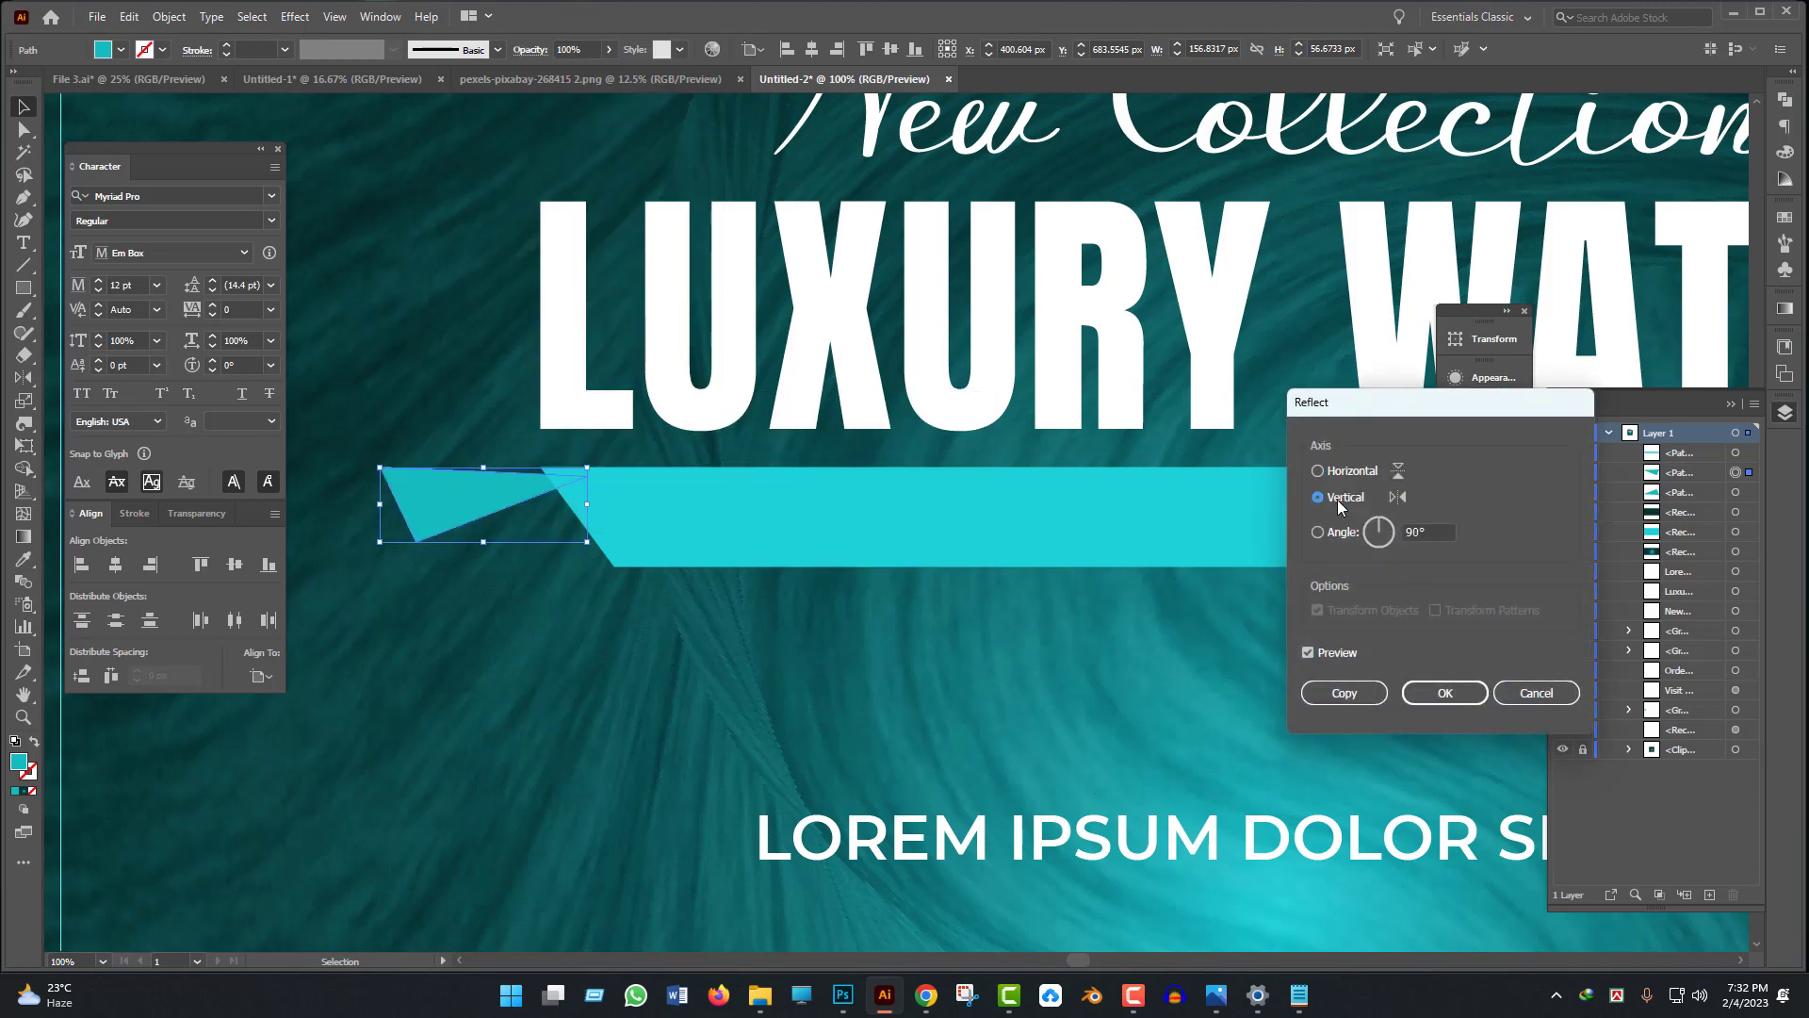
click(1427, 691)
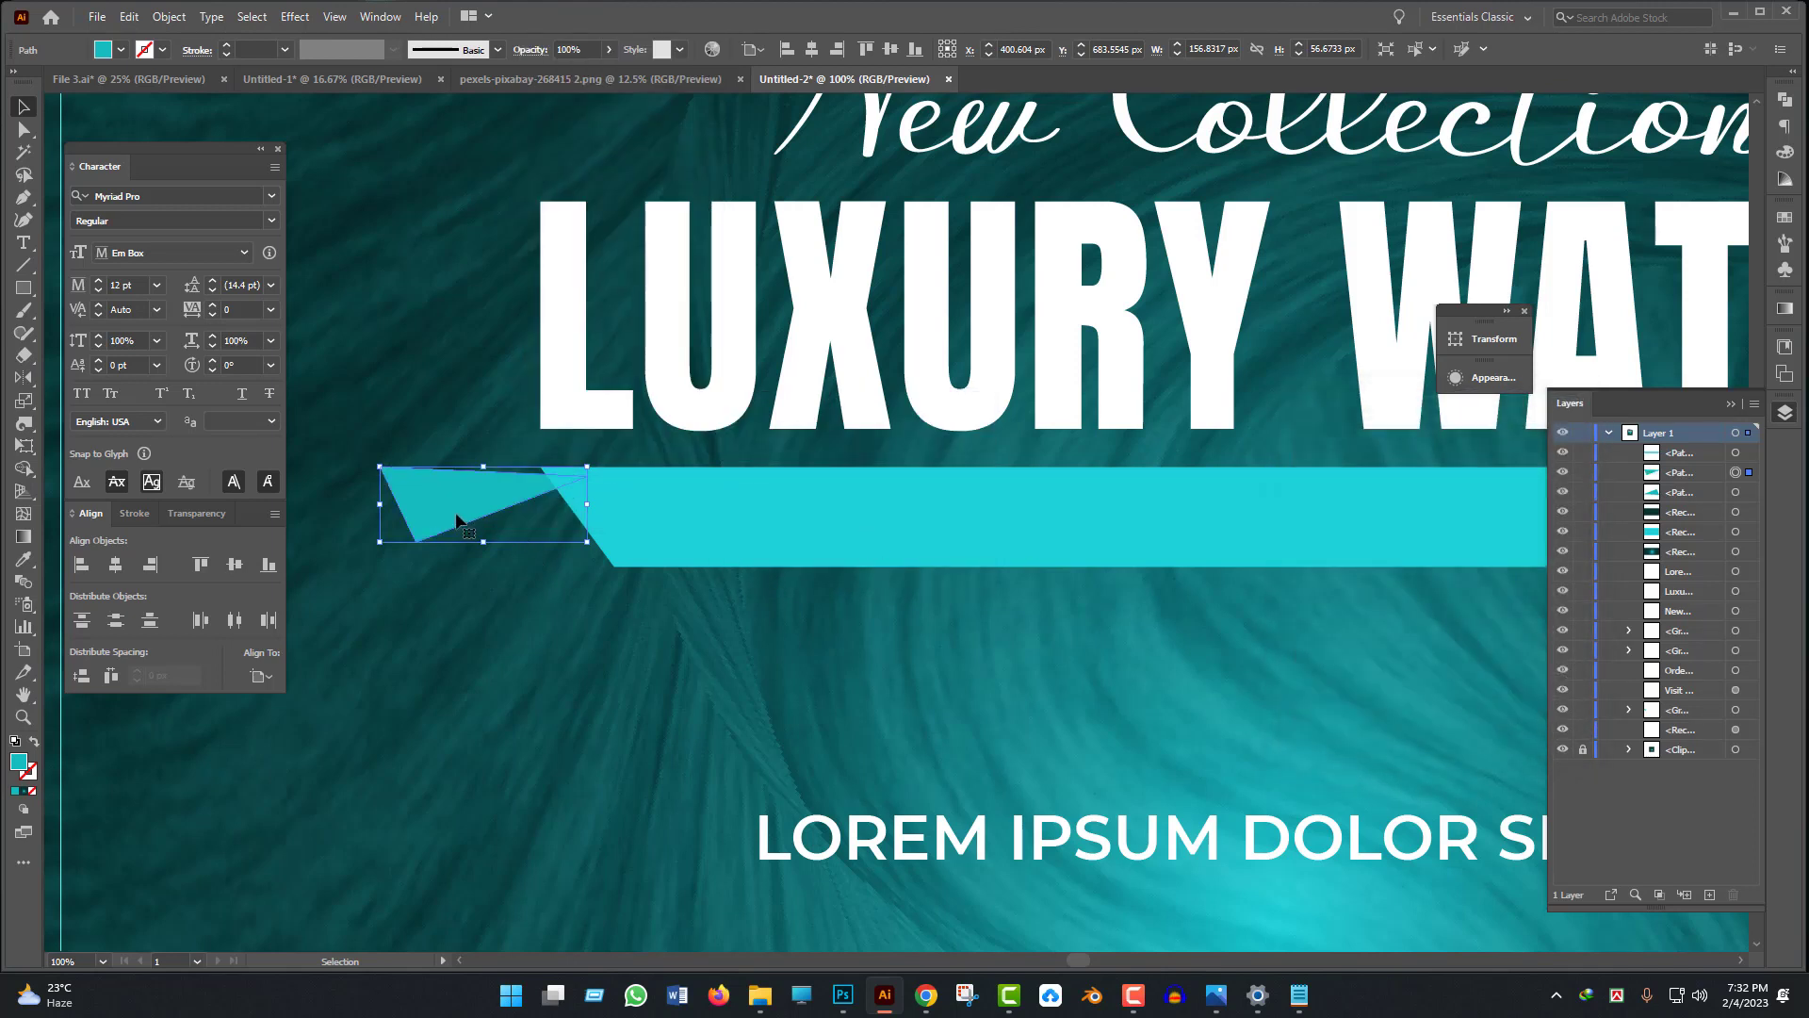
- Align the copied triangle with the ribbon's upper-left corner and reflect it across the horizontal axis
drag(491, 507, 602, 506)
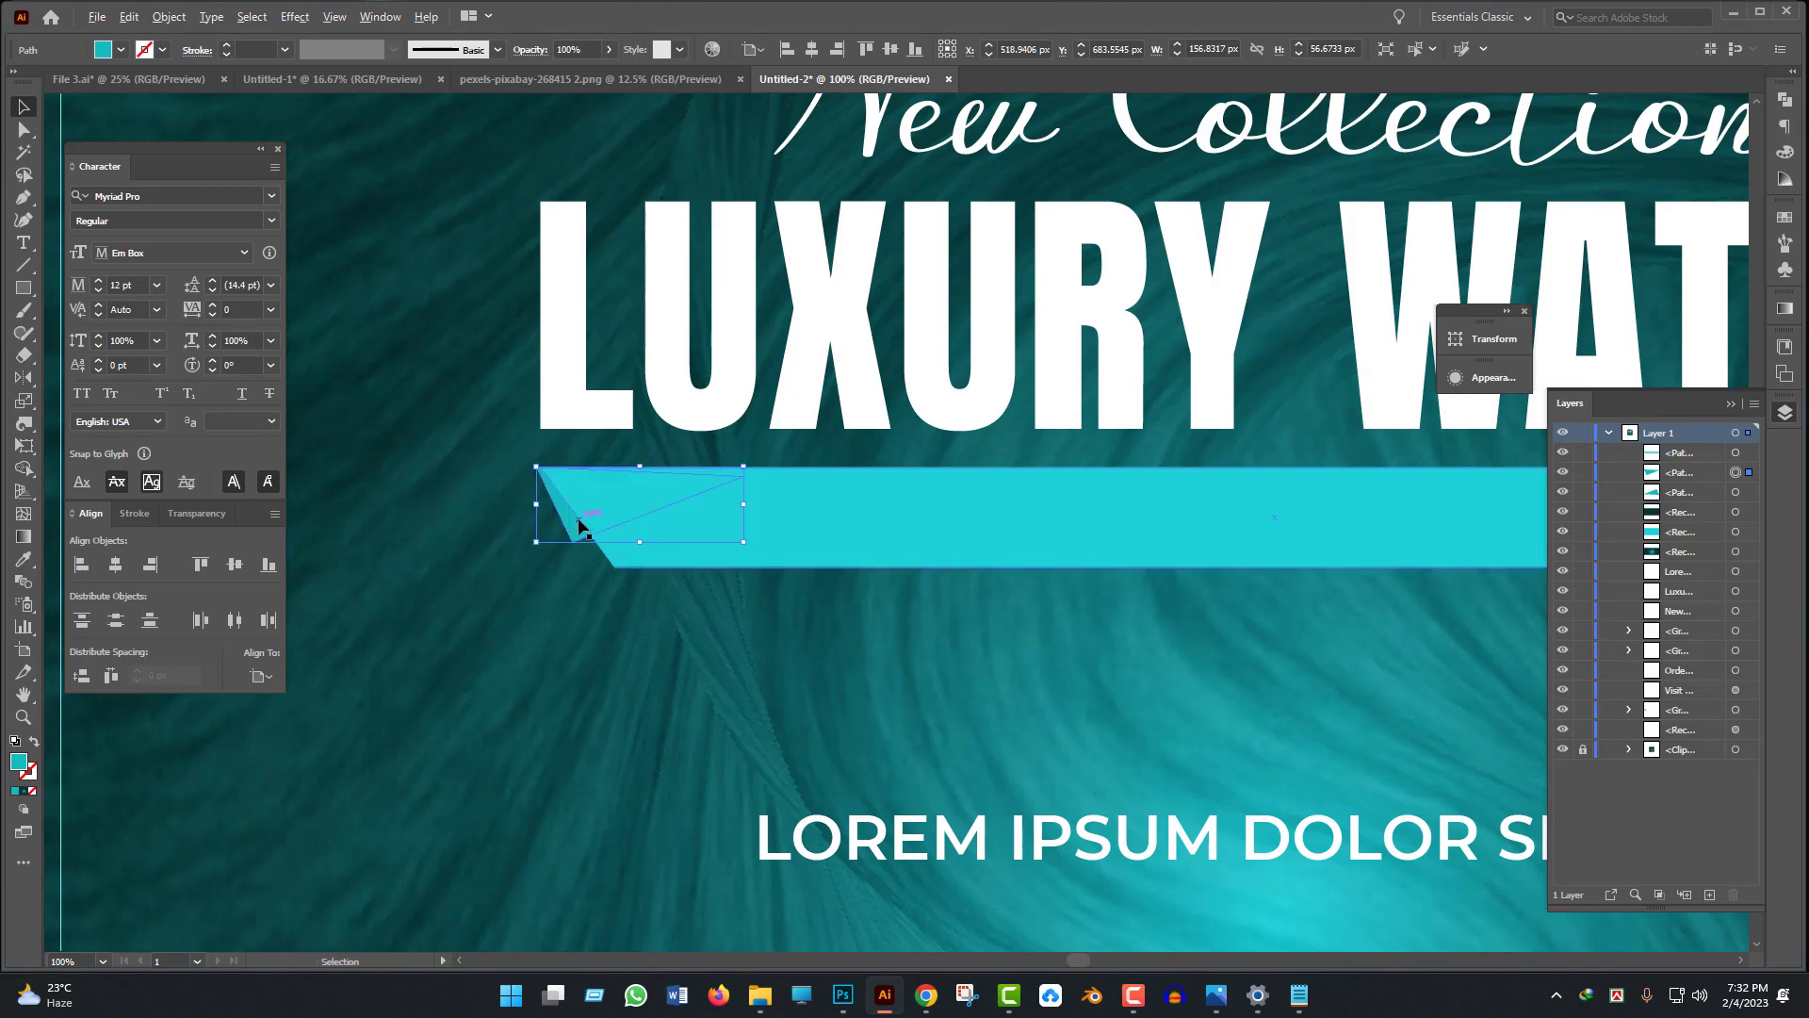
key(ctrl+equal)
right_click(611, 506)
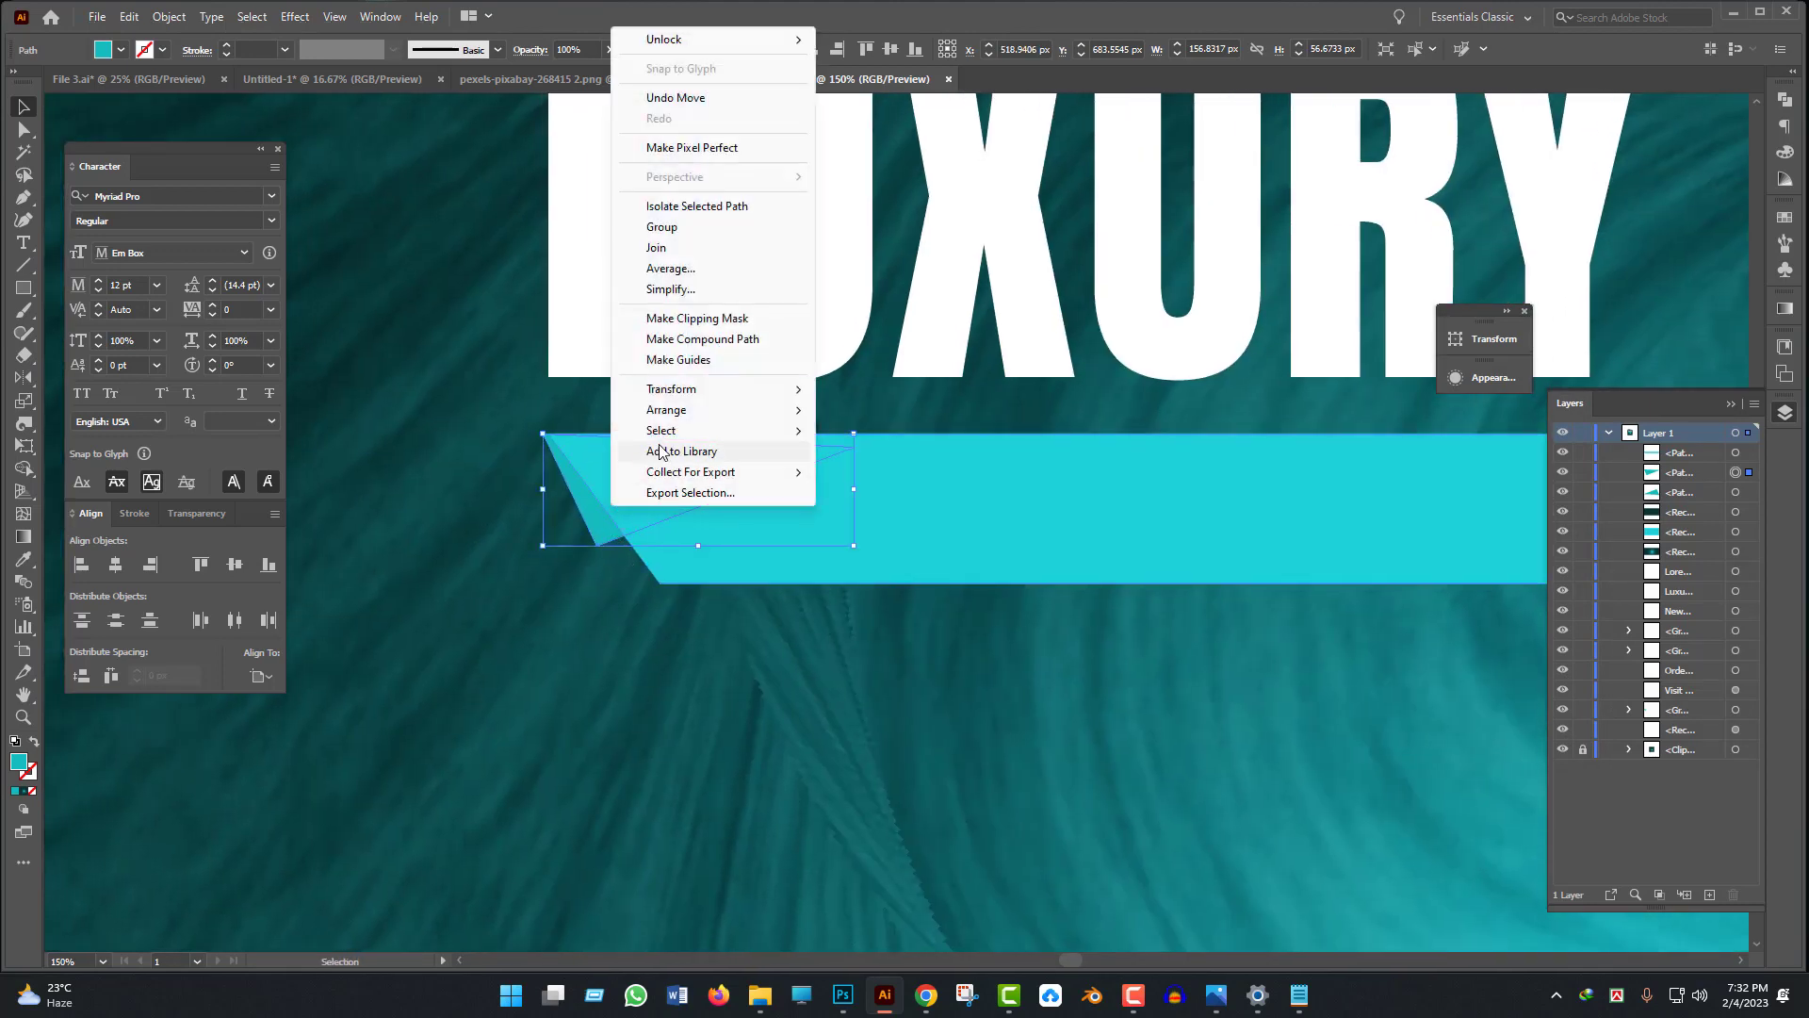
mouse_move(678, 390)
click(882, 464)
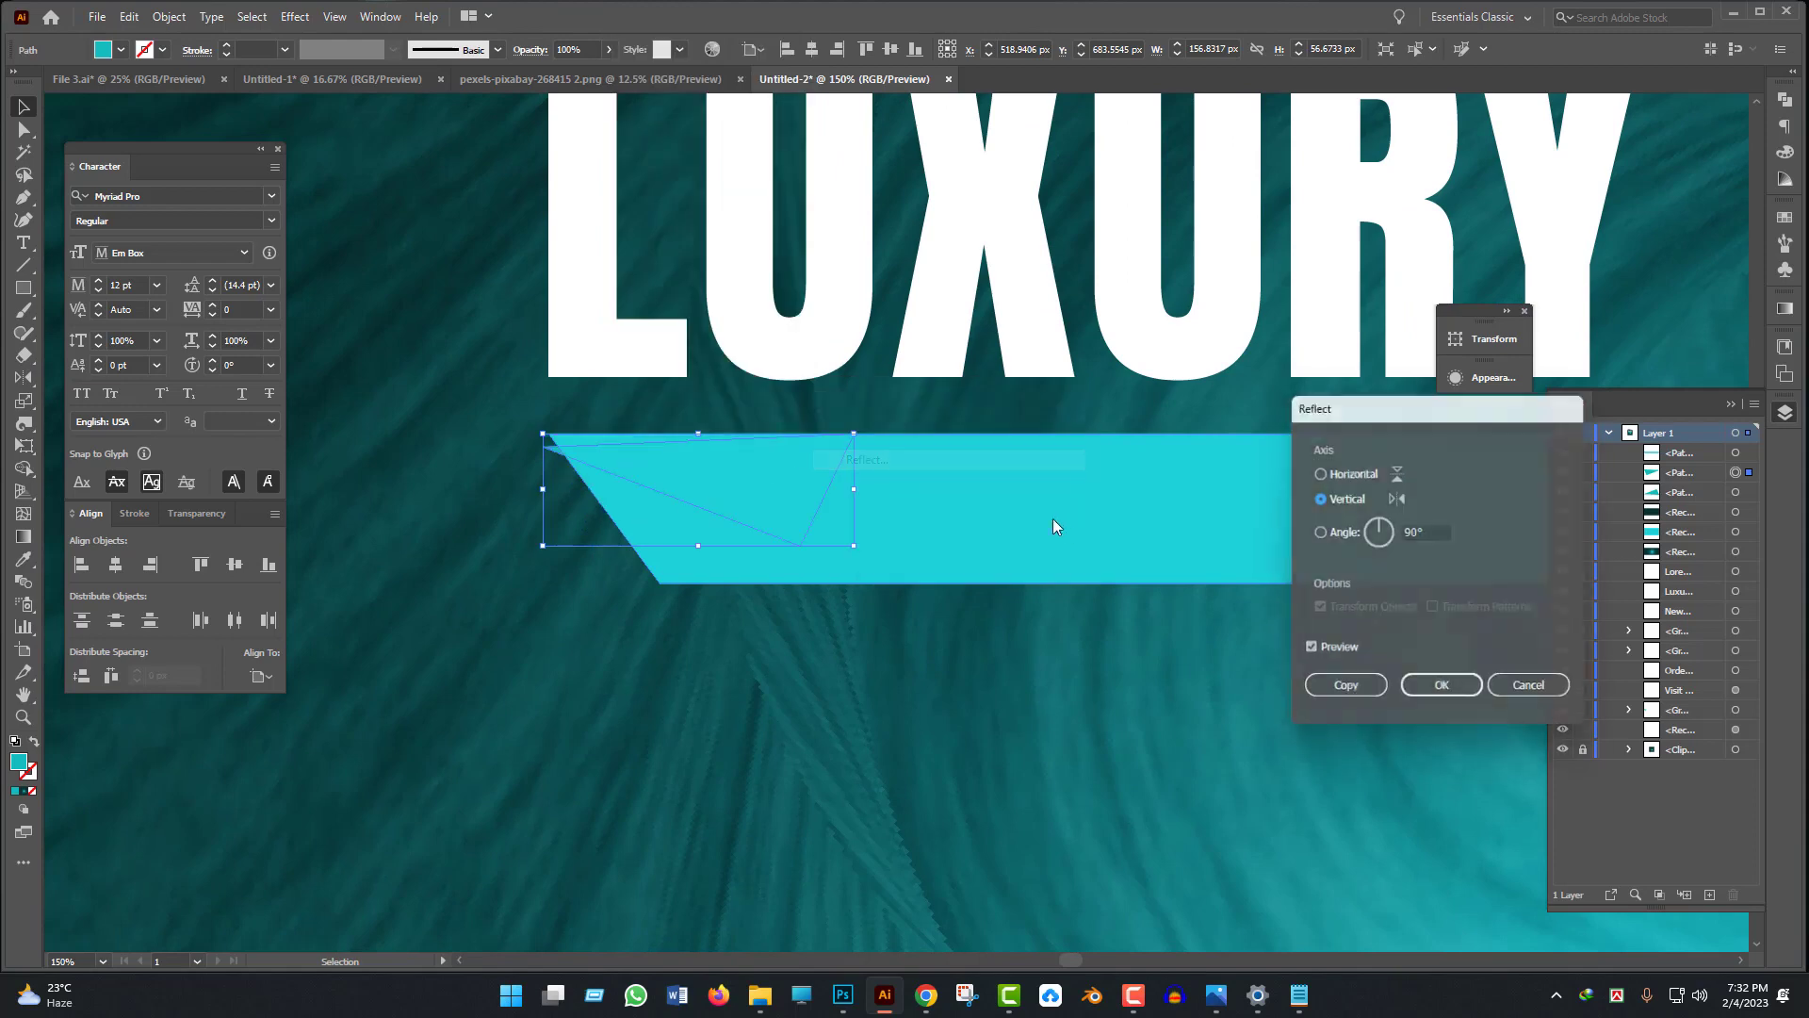
click(1338, 471)
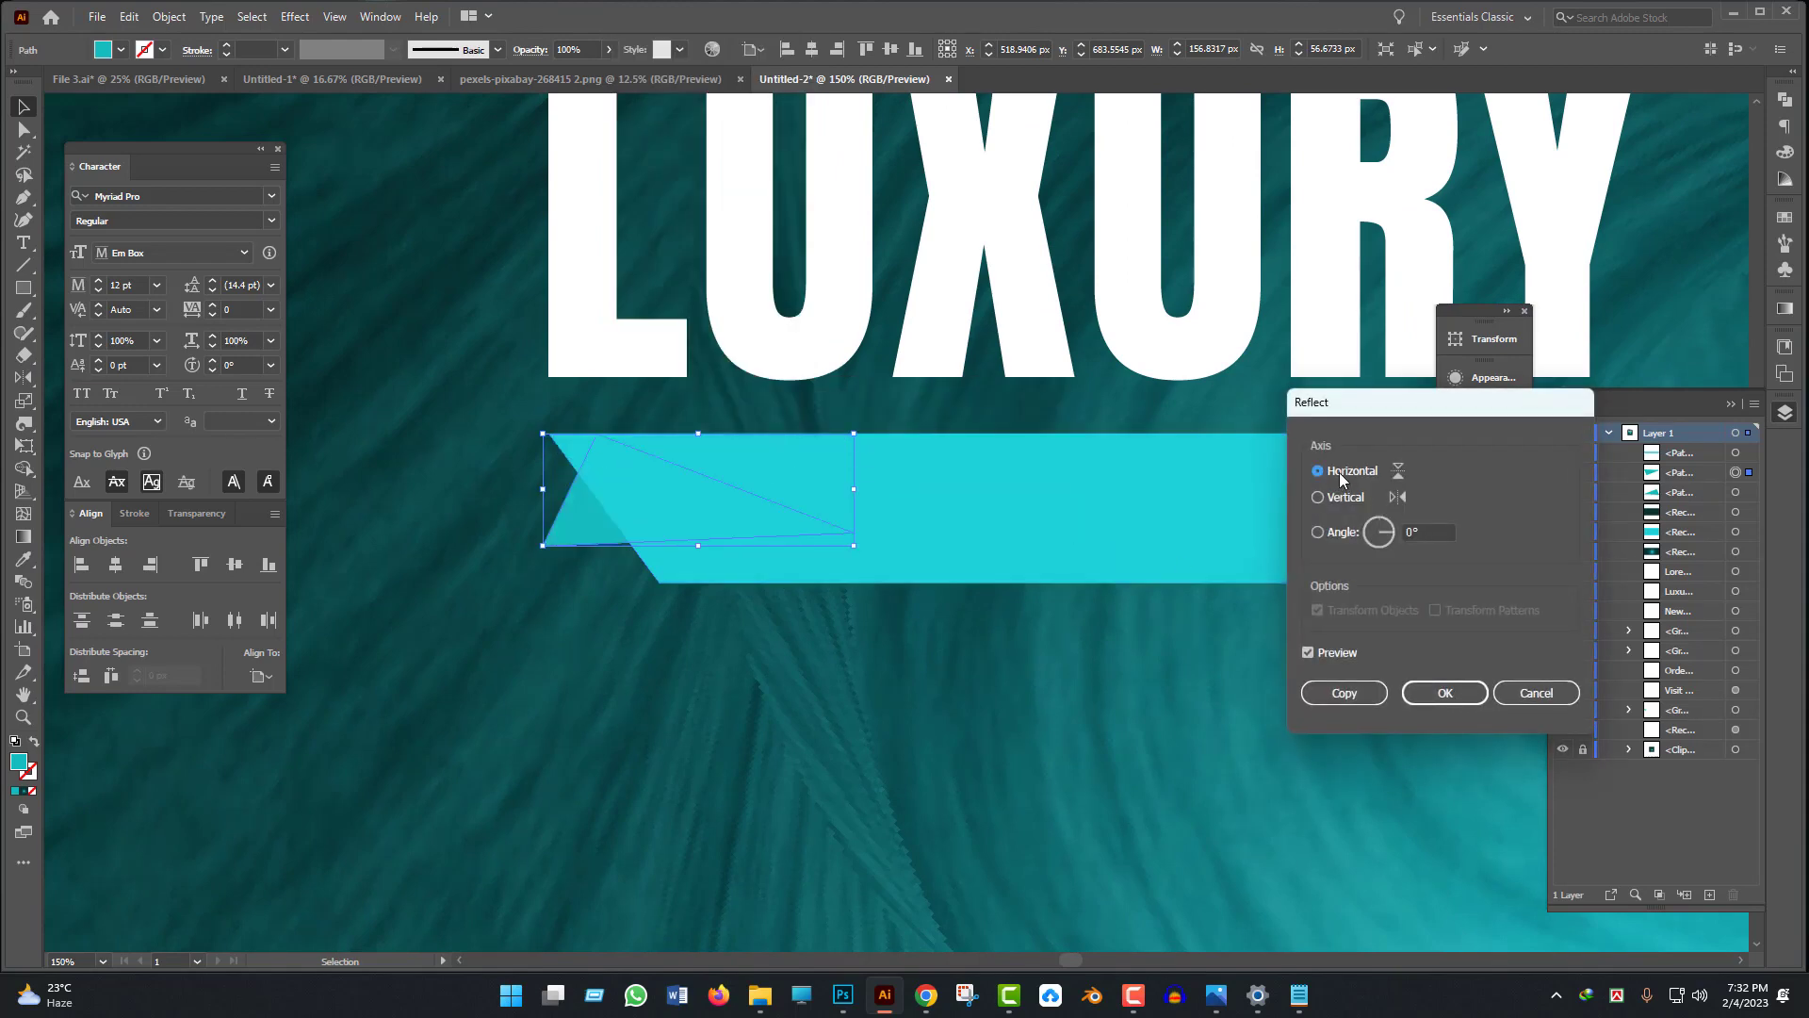
click(1423, 695)
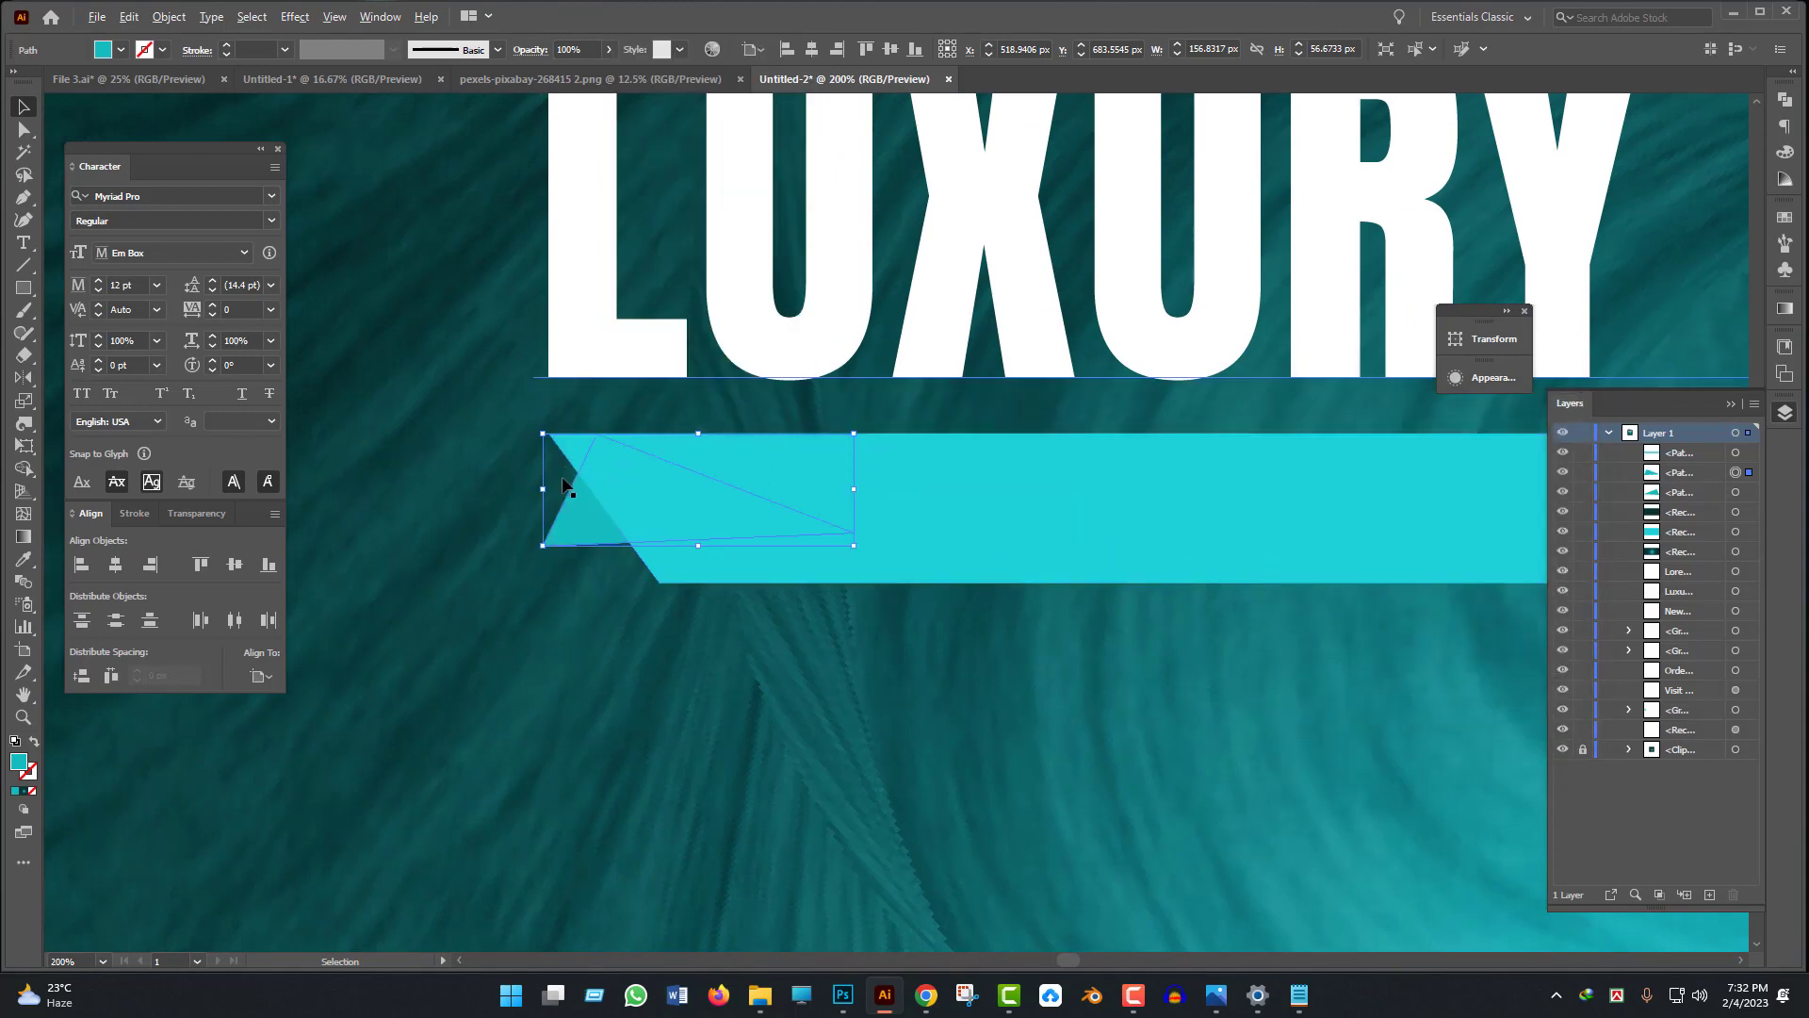
- Shift the left fold triangle about 24 px outward so its tip meets the ribbon's upper-left corner
scroll(563, 473, up, 2)
drag(598, 553, 512, 553)
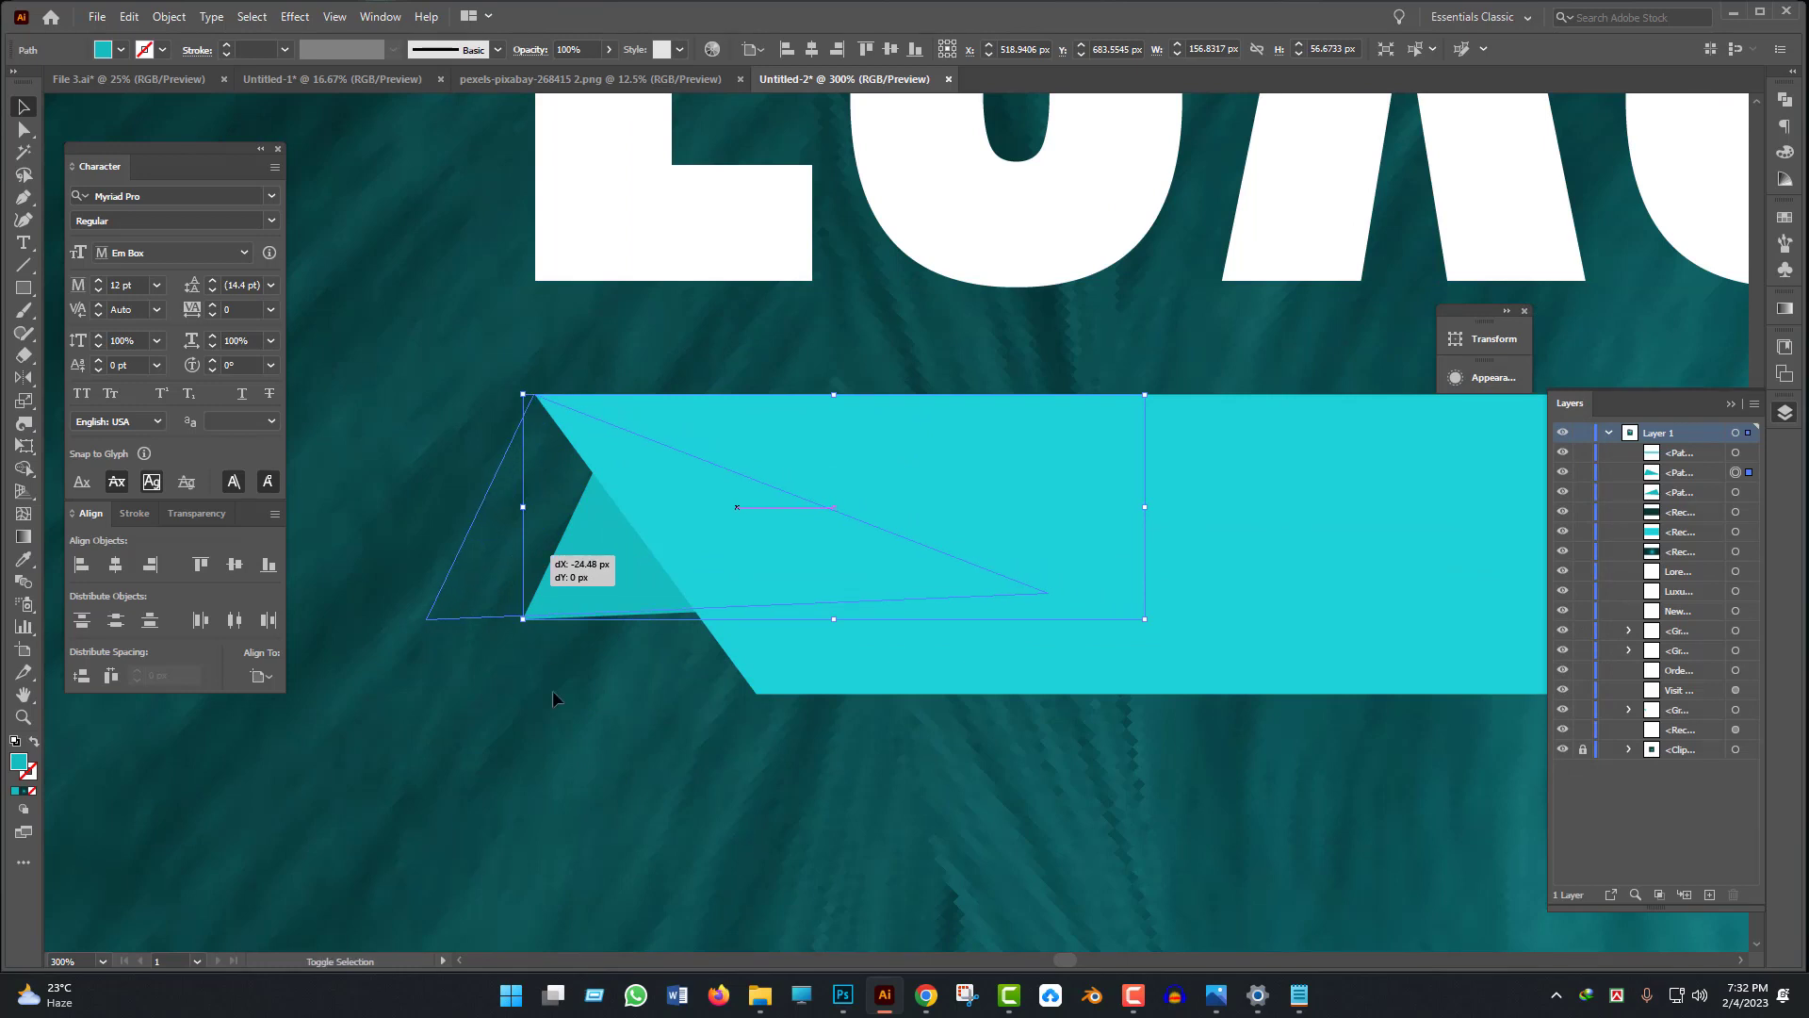
click(460, 648)
scroll(460, 648, down, 4)
scroll(658, 714, down, 2)
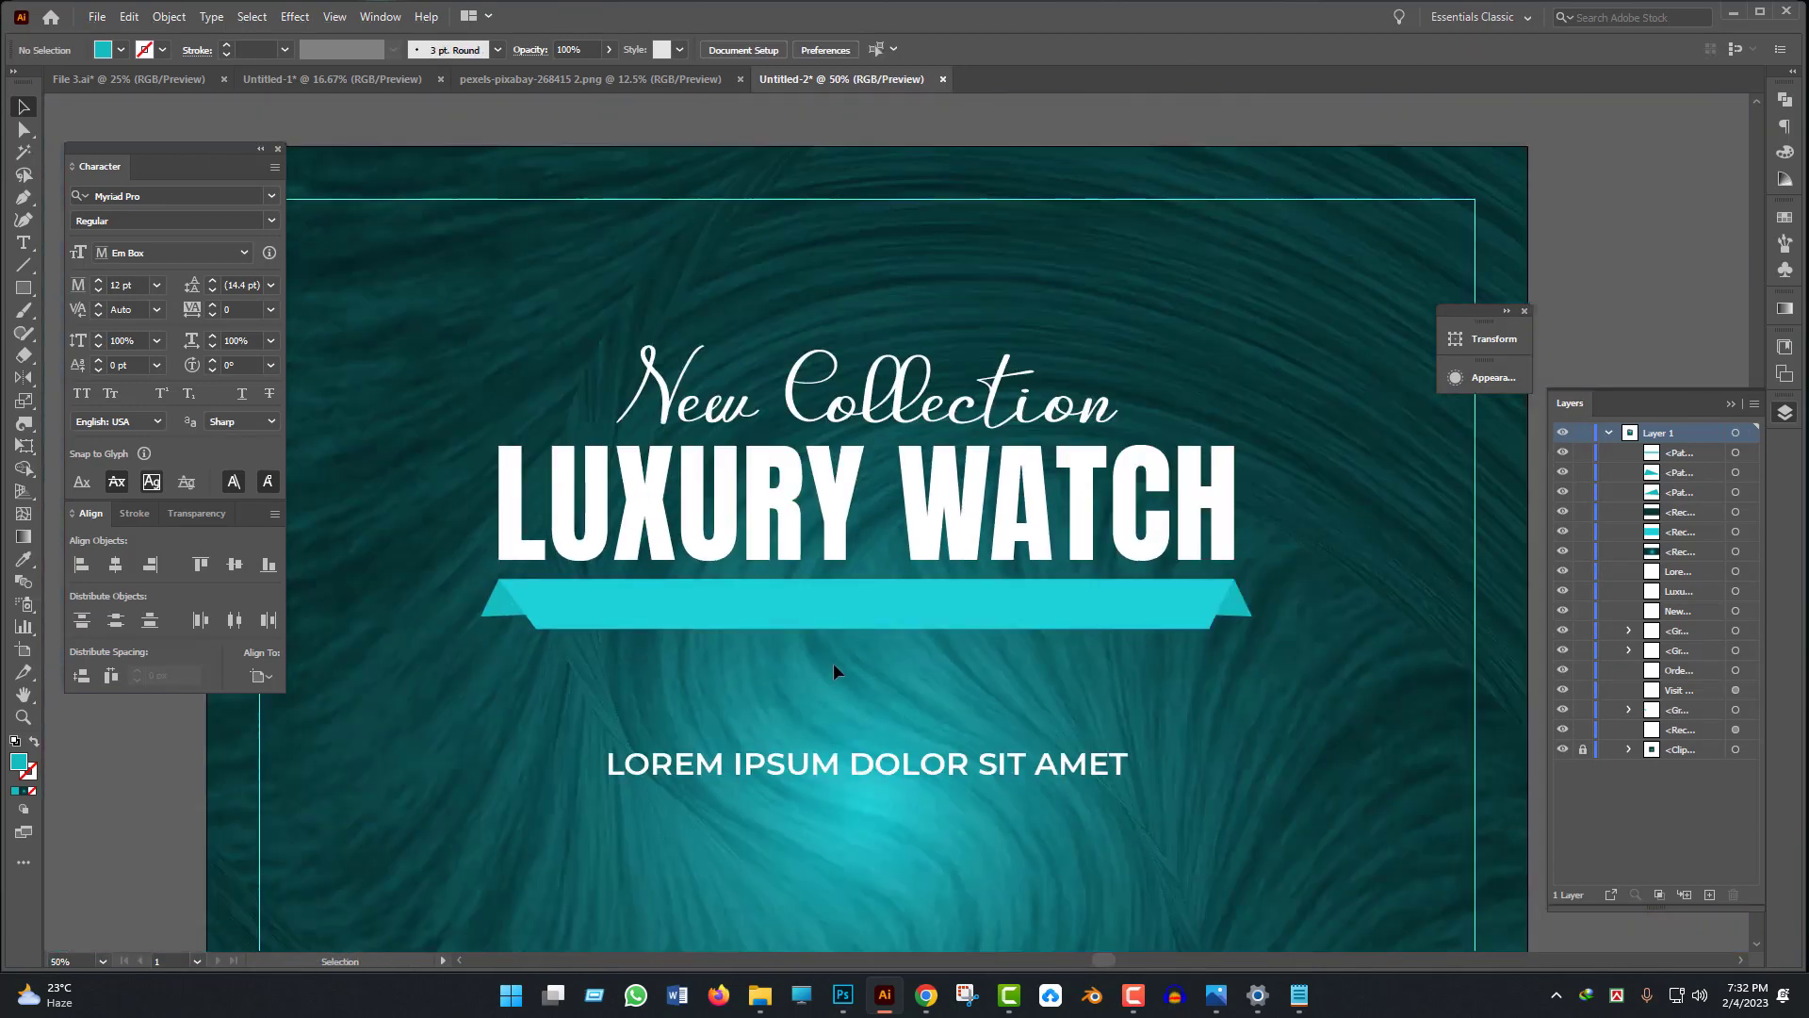
- Group the cyan bar with both fold triangles, leaving the LUXURY WATCH text out of the group
drag(975, 640, 439, 581)
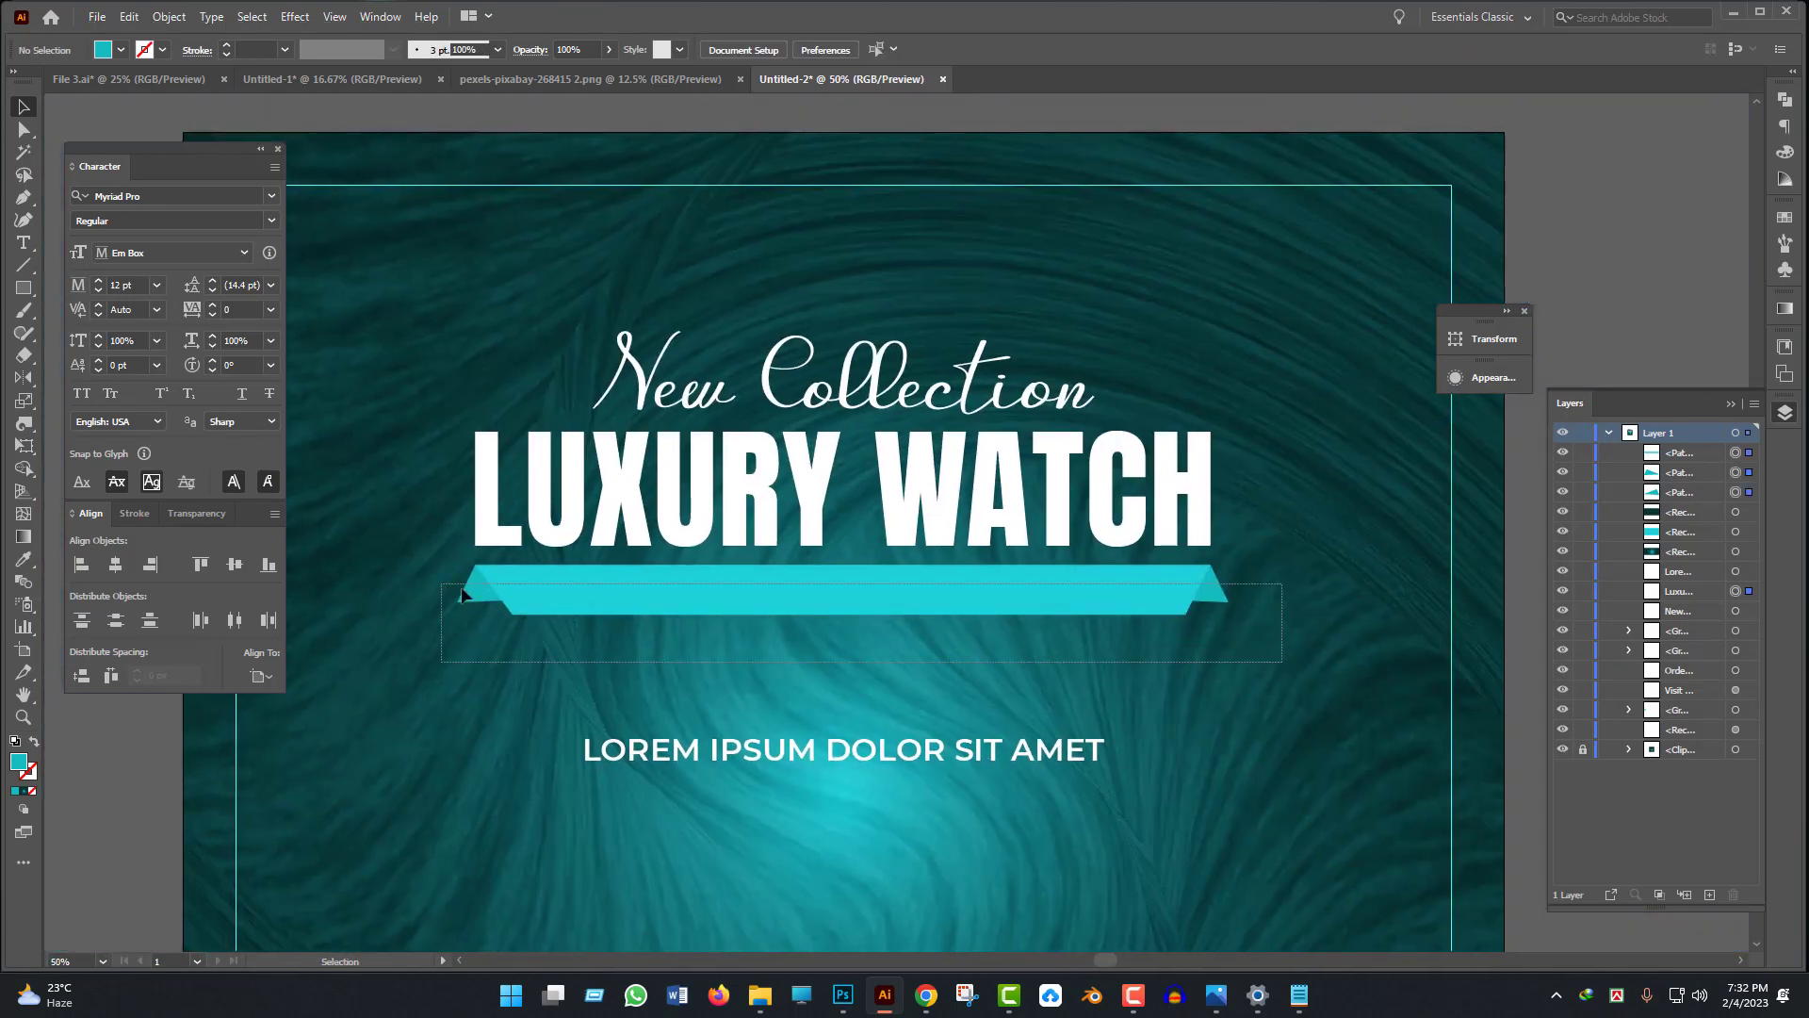
shift+click(971, 531)
key(ctrl+g)
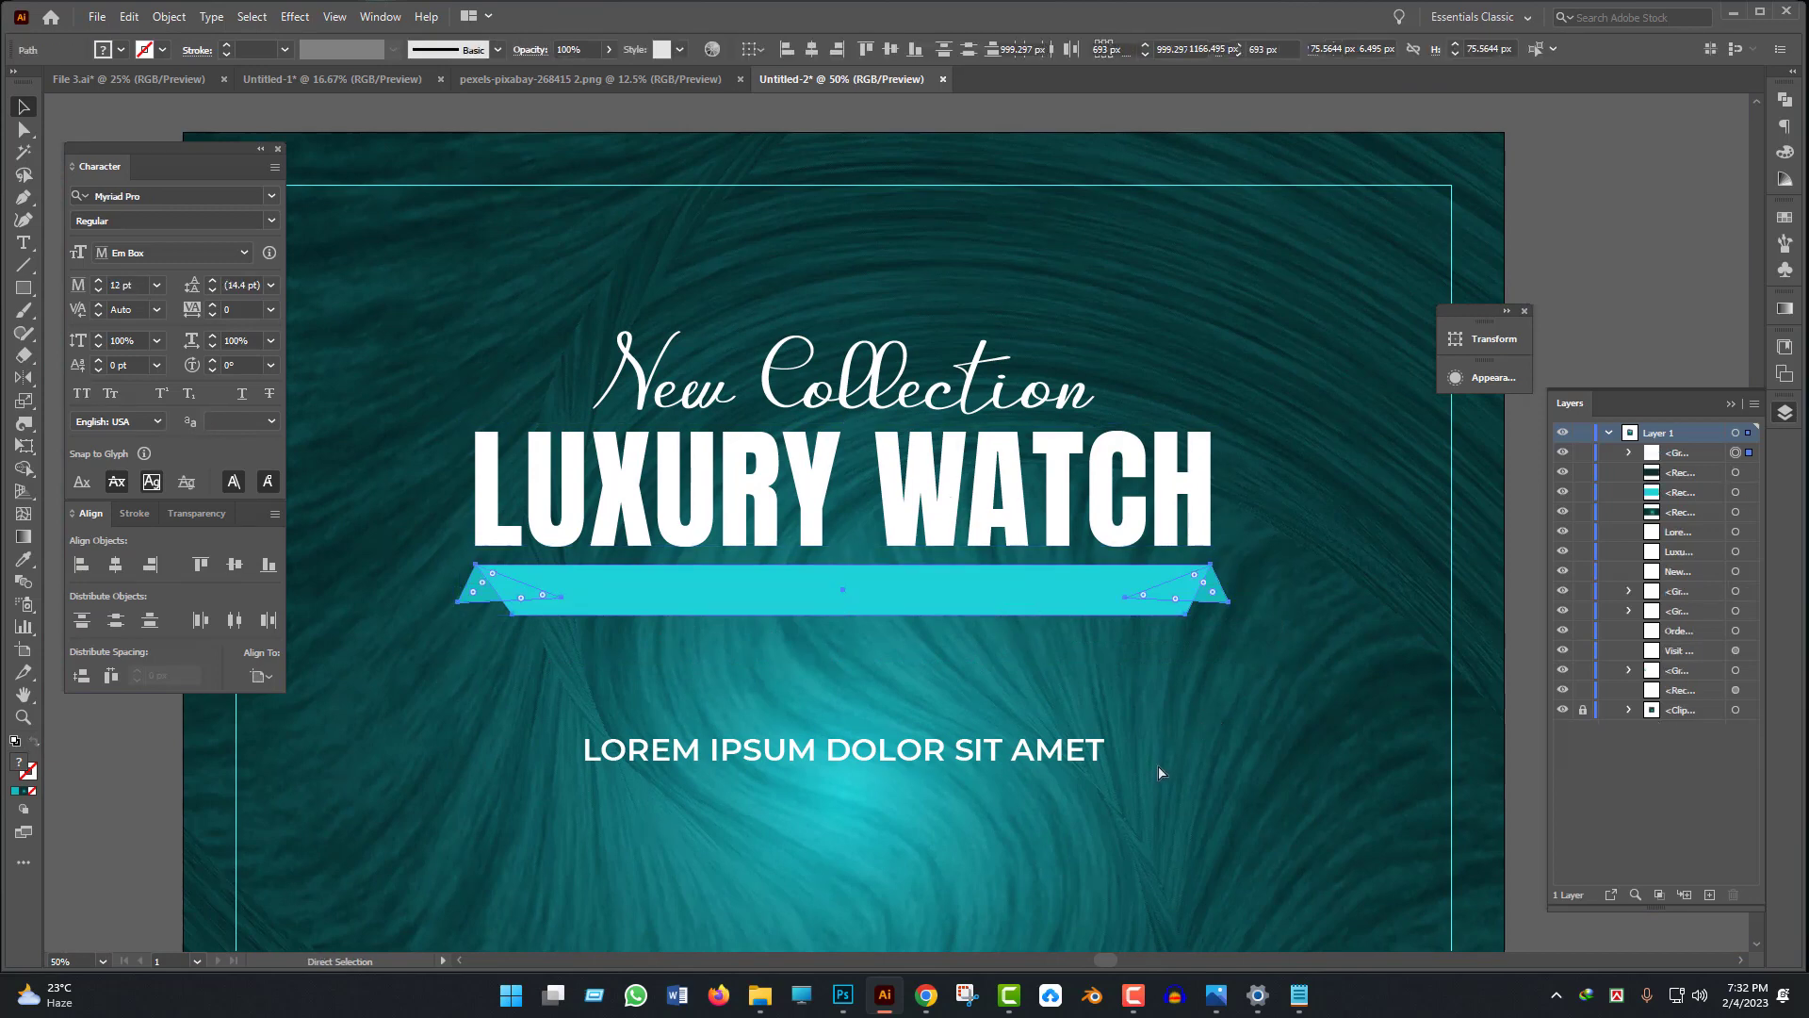
- Recolour the LUXURY WATCH headline with the bright cyan sampled from the ribbon
click(899, 755)
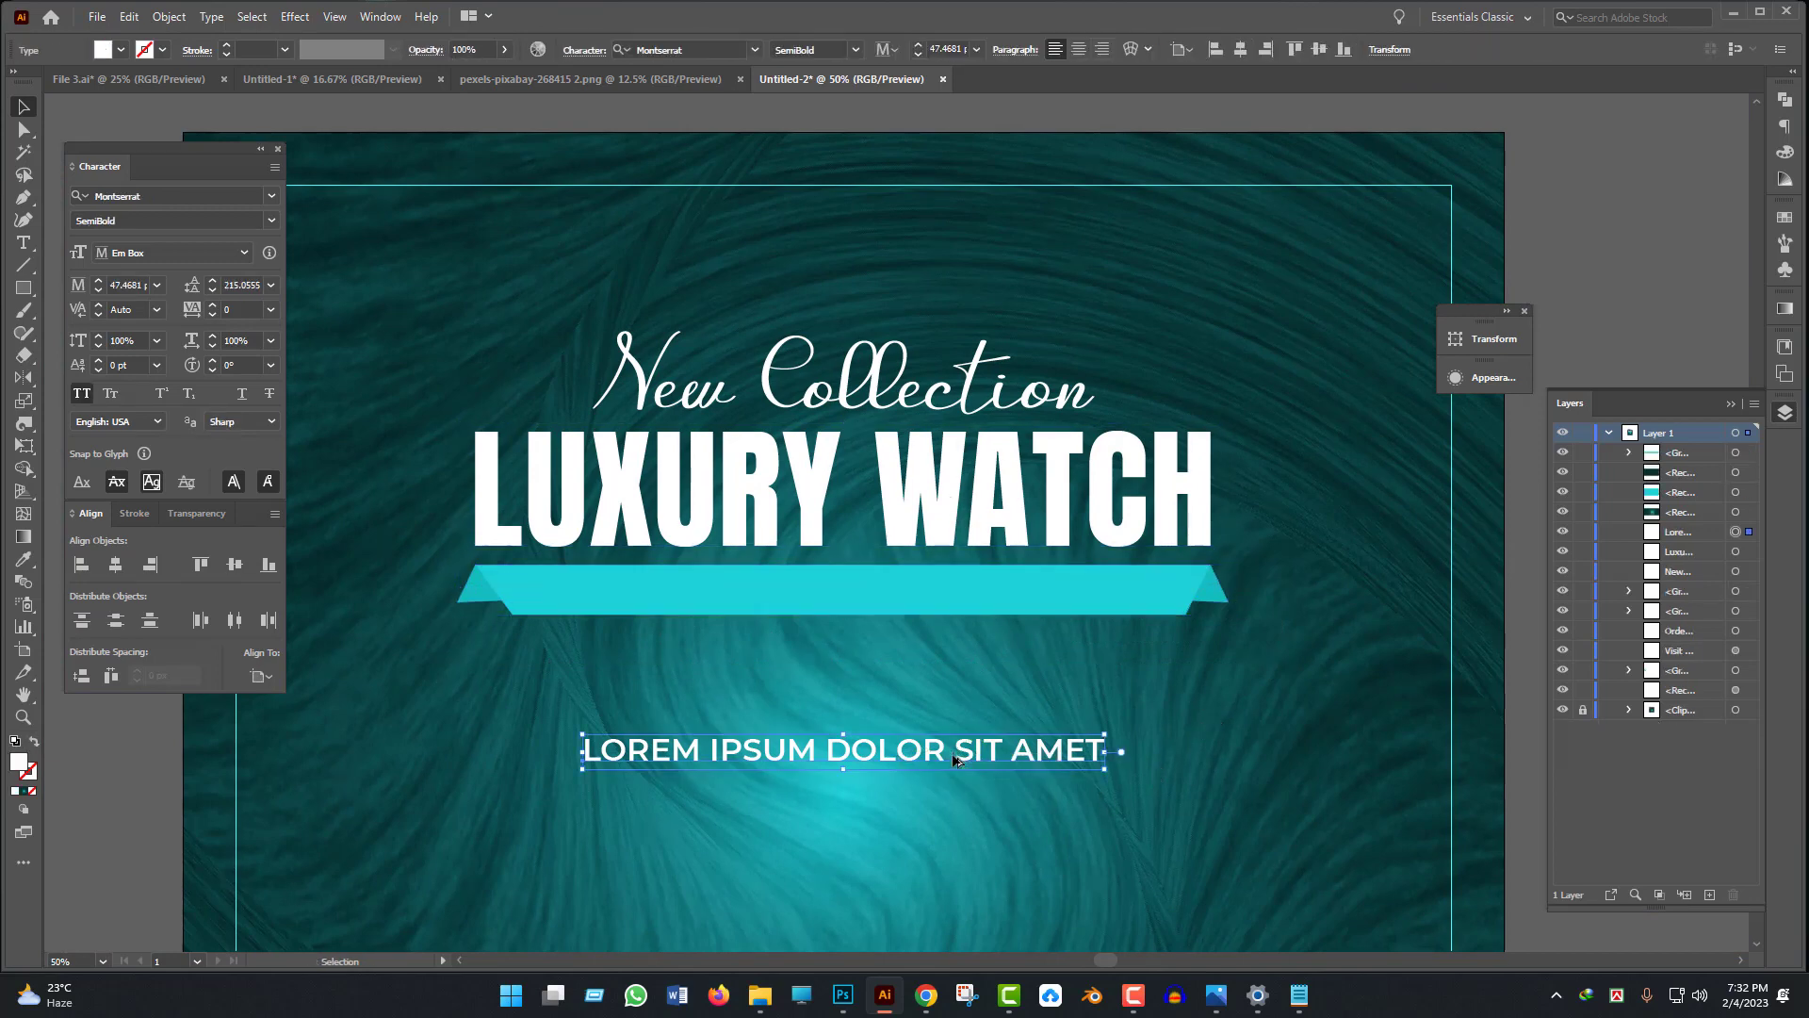
scroll(958, 763, up, 1)
scroll(958, 763, down, 1)
drag(958, 764, 947, 786)
click(940, 542)
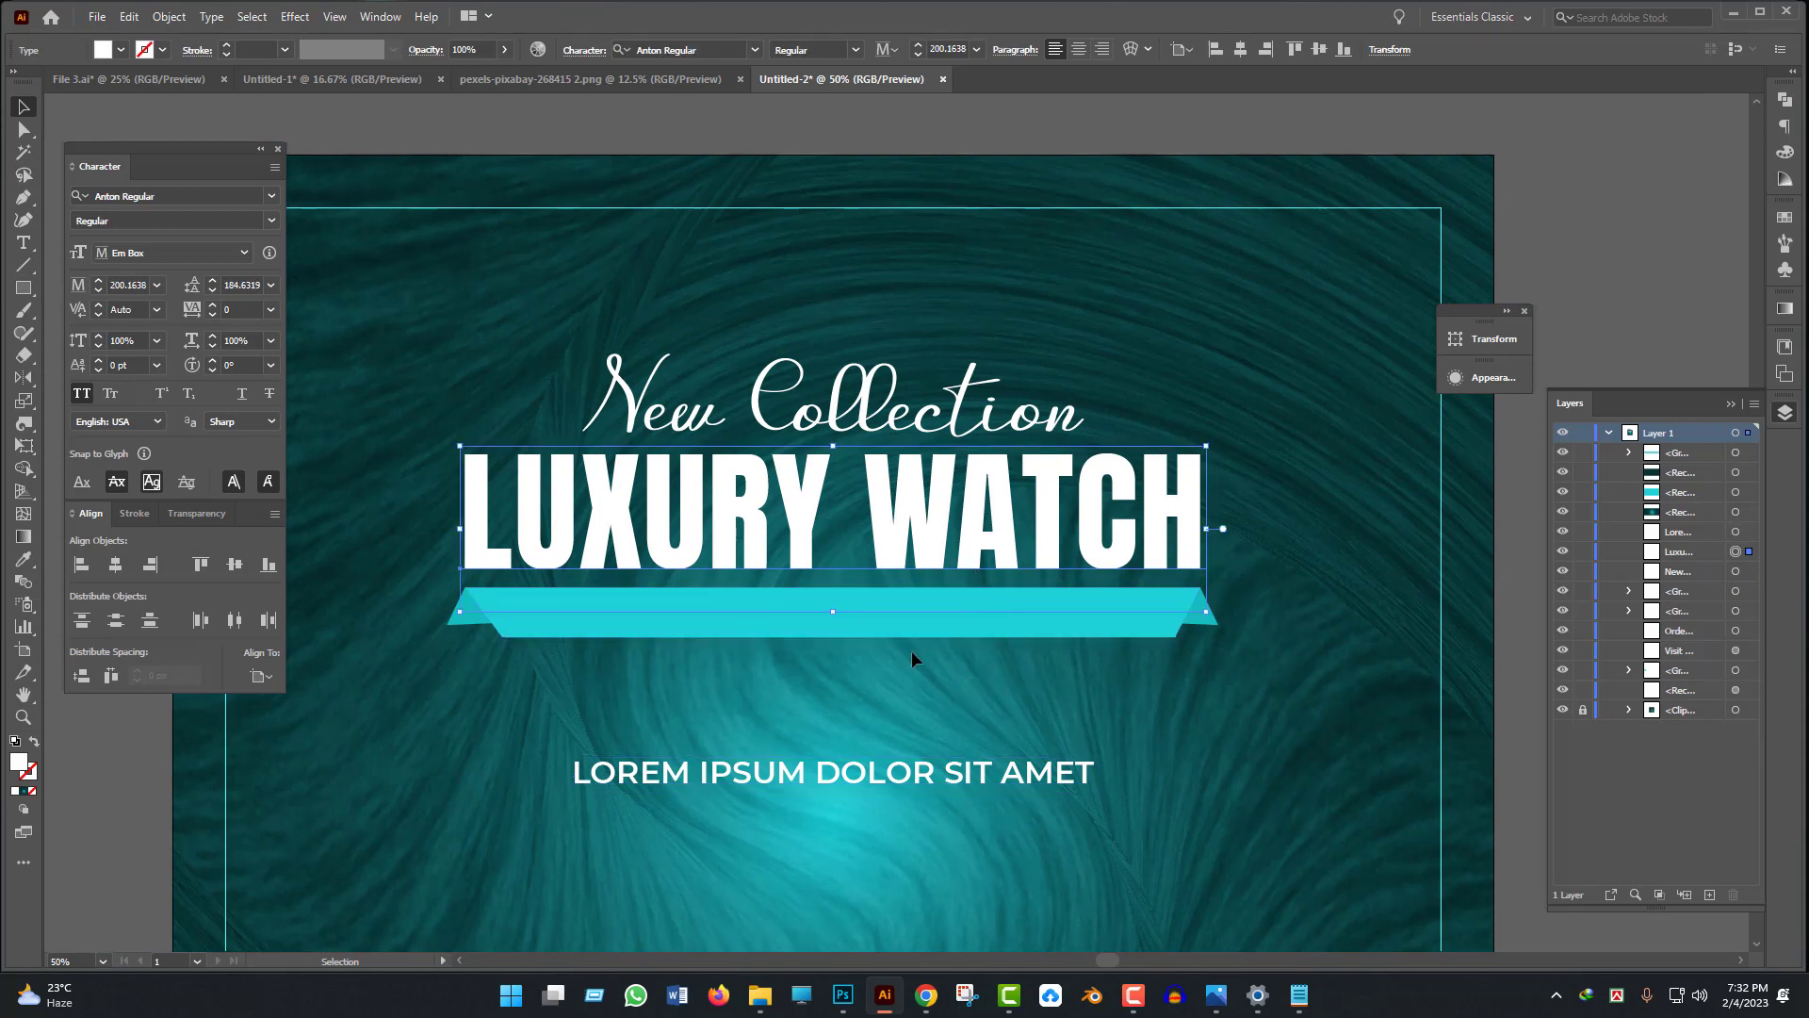
key(i)
click(1115, 614)
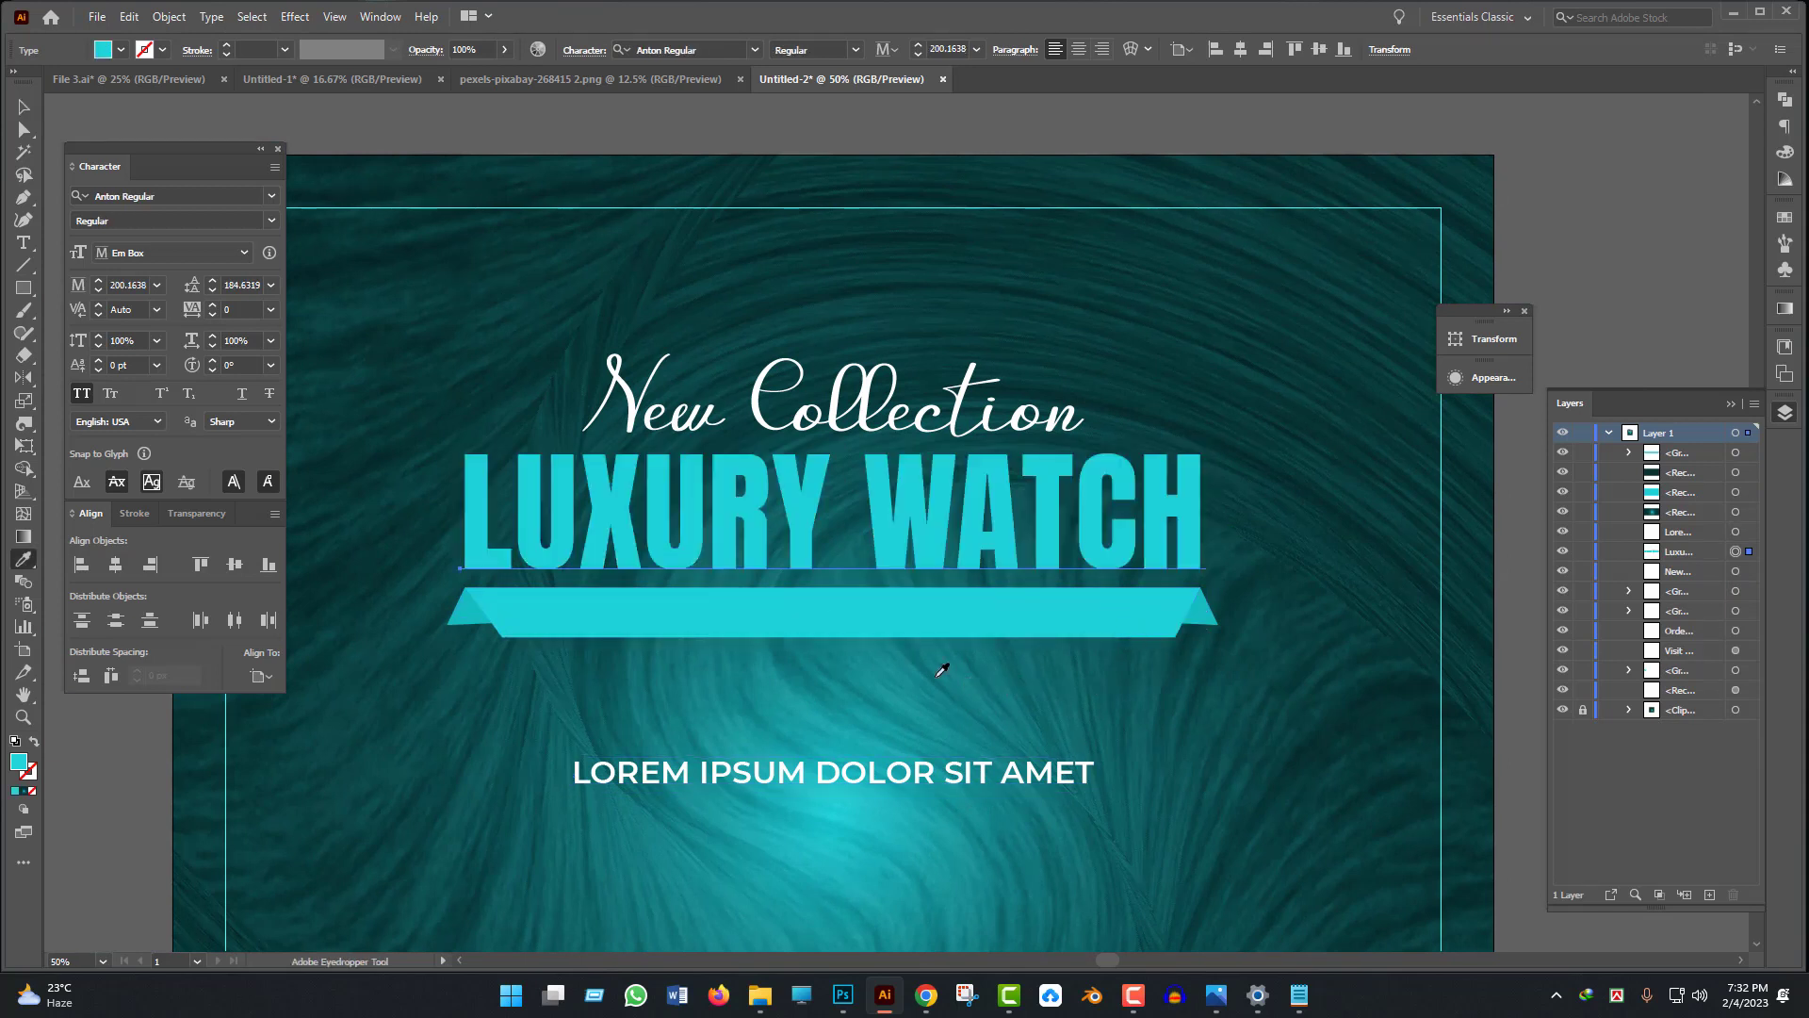
click(16, 113)
- Move the LOREM IPSUM DOLOR SIT AMET tagline onto the ribbon and bring it to the front
drag(808, 772, 760, 614)
click(661, 771)
right_click(738, 614)
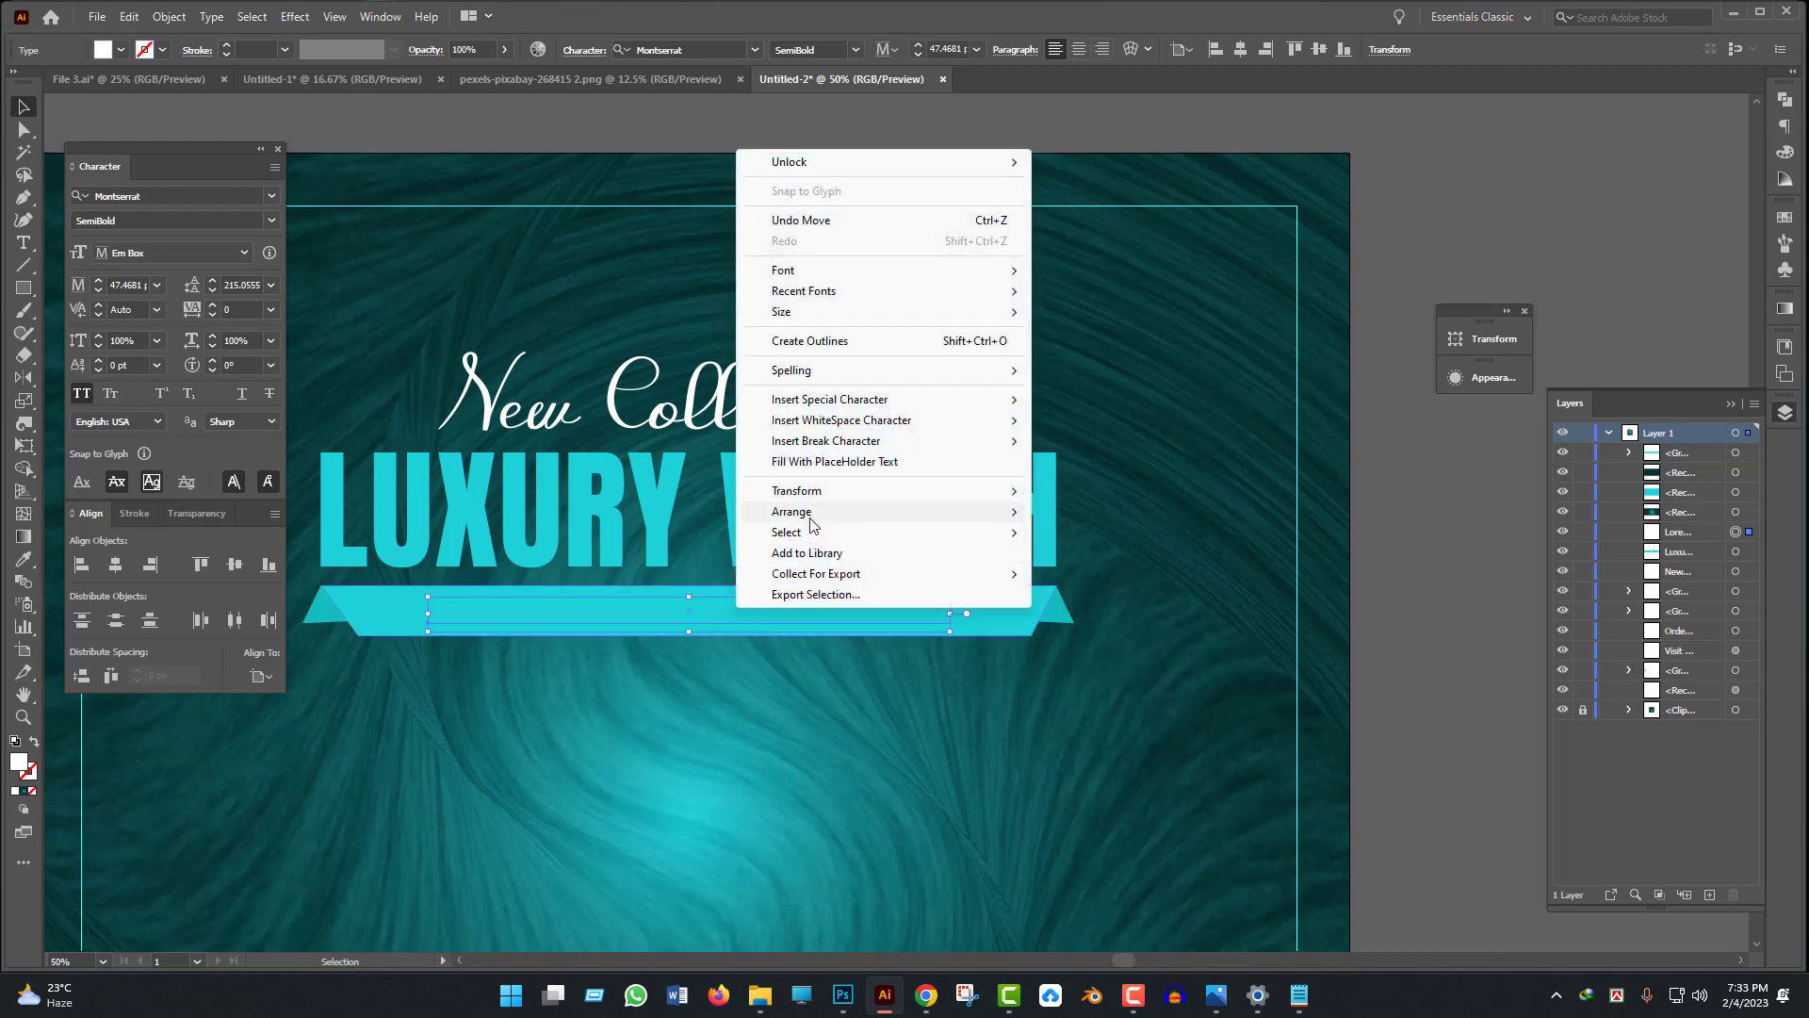
mouse_move(813, 514)
click(1096, 512)
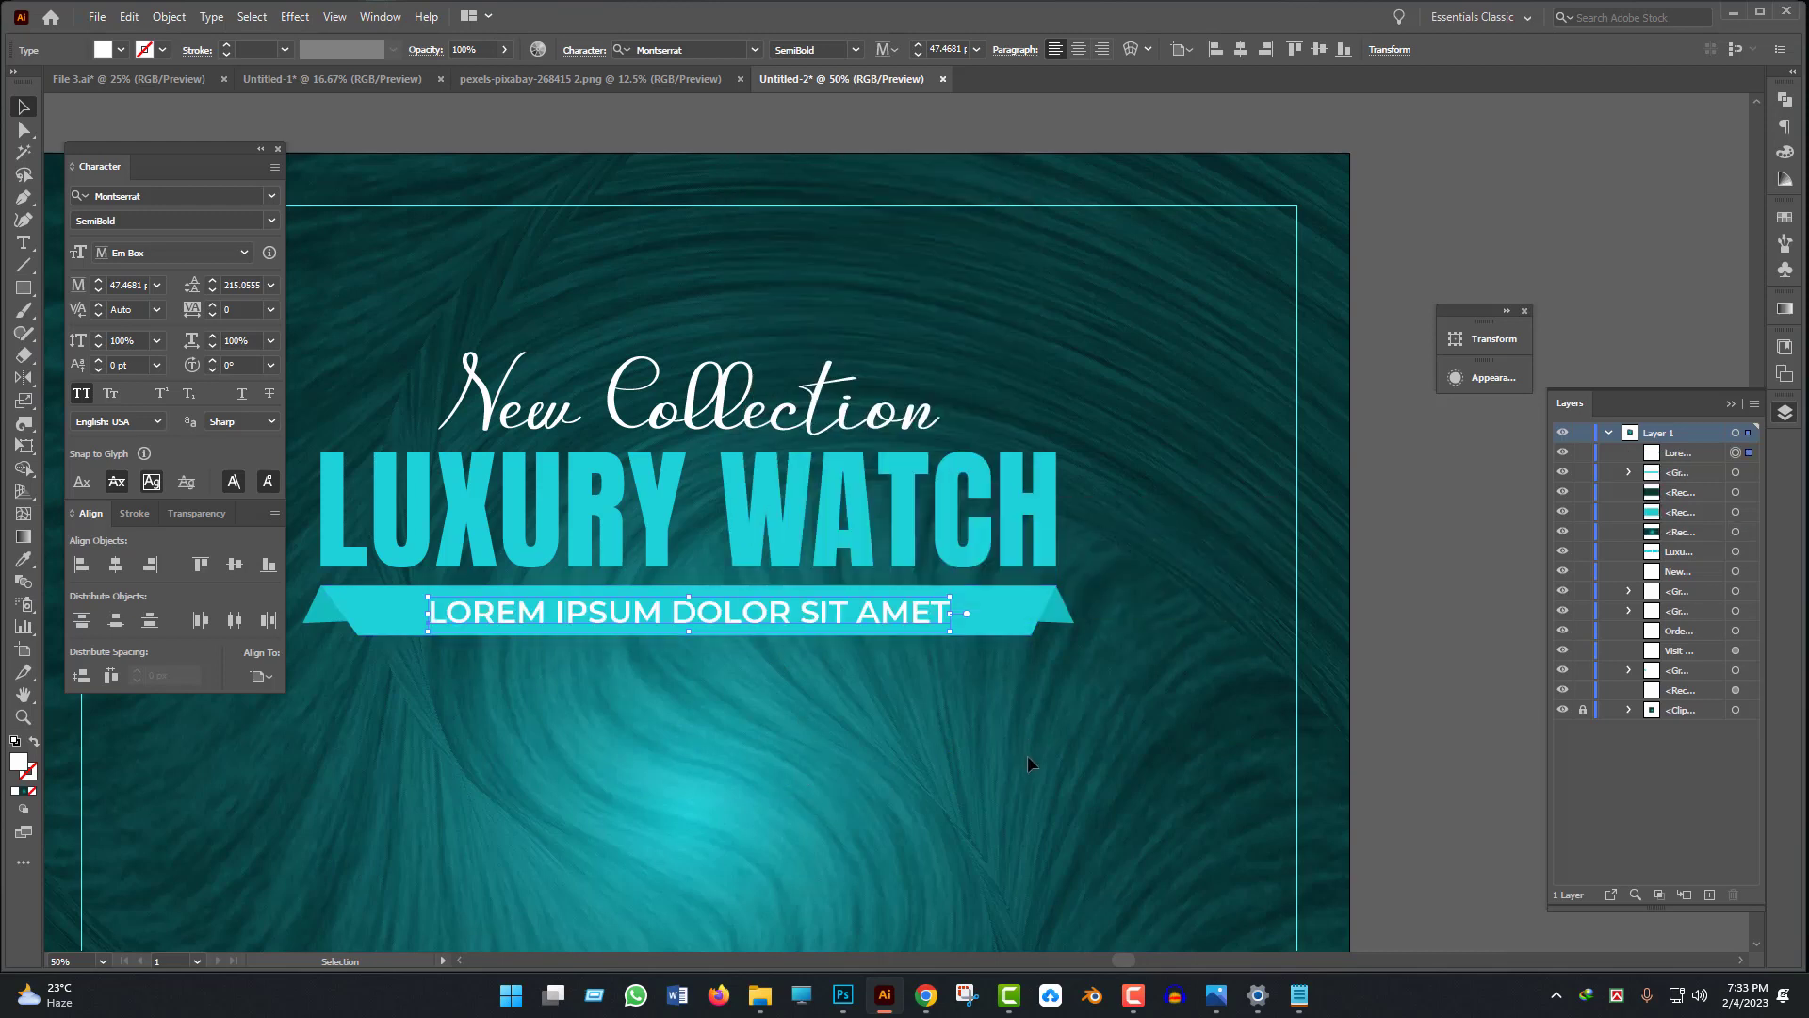
- Group the headline texts, tagline and ribbon, and enlarge the group slightly
click(1010, 783)
key(ctrl+minus)
scroll(1027, 806, down, 1)
drag(1029, 699, 631, 478)
key(ctrl+g)
key(v)
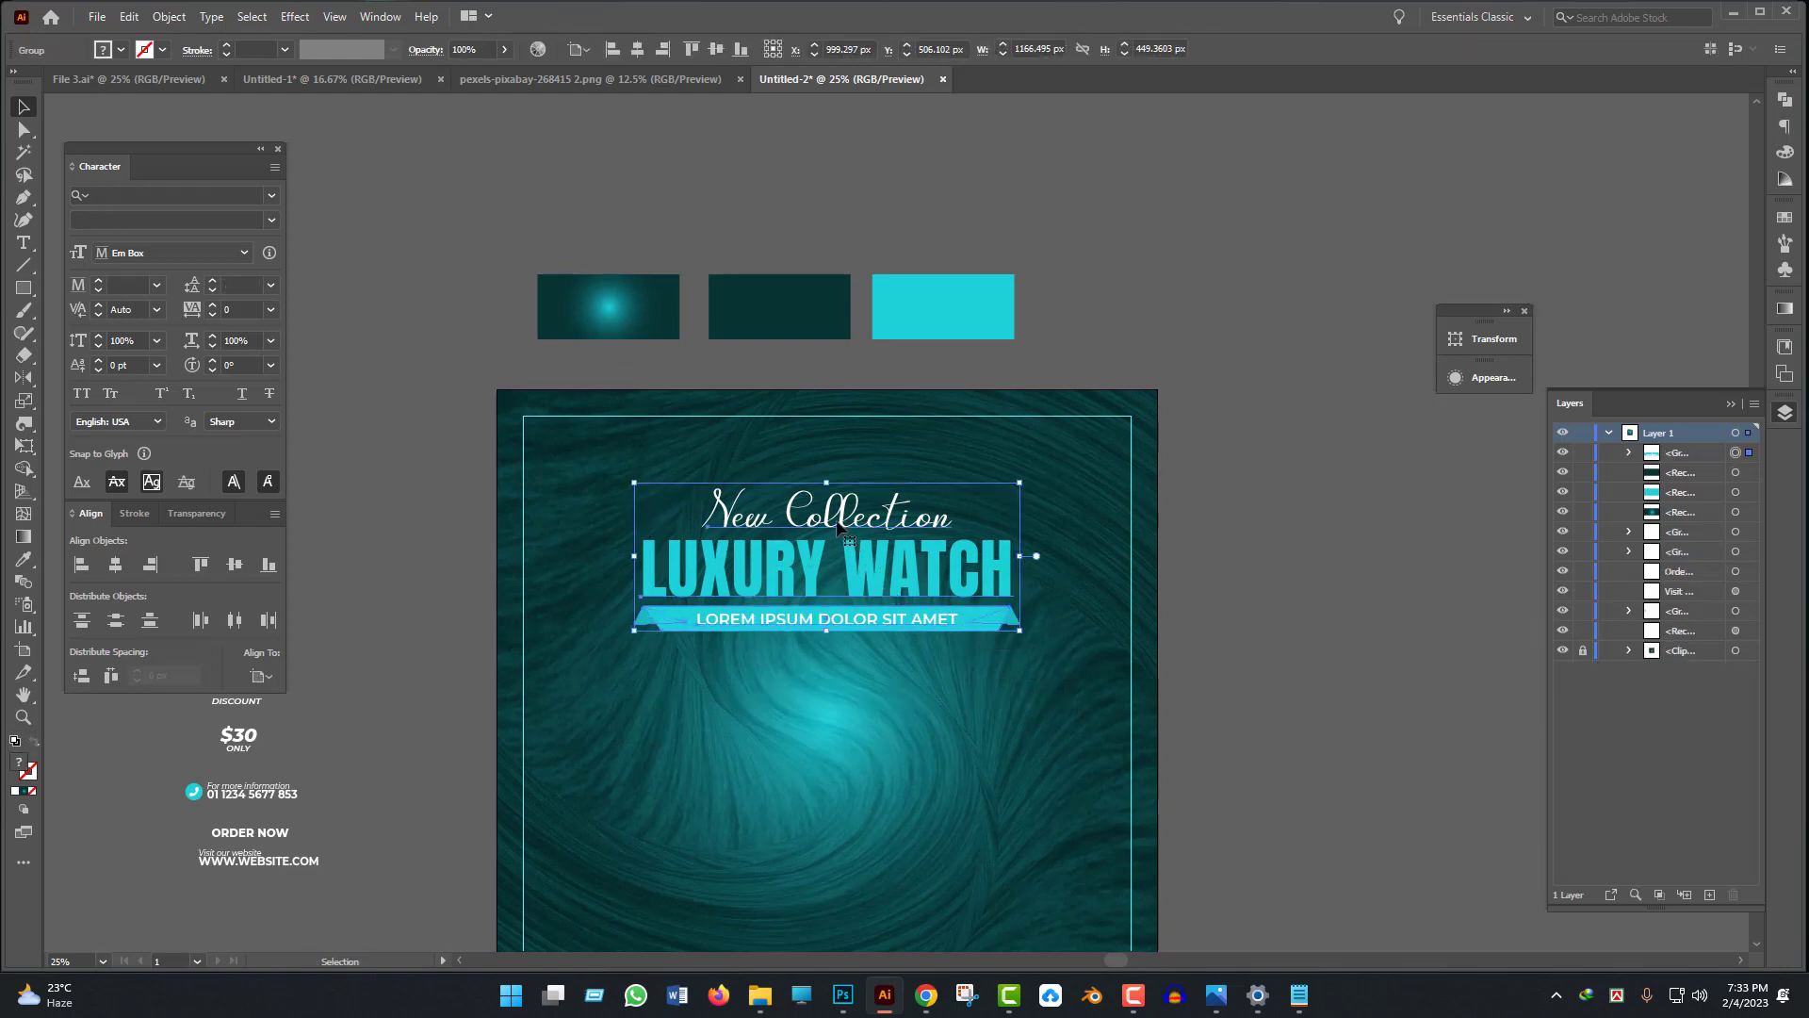
drag(822, 481, 826, 473)
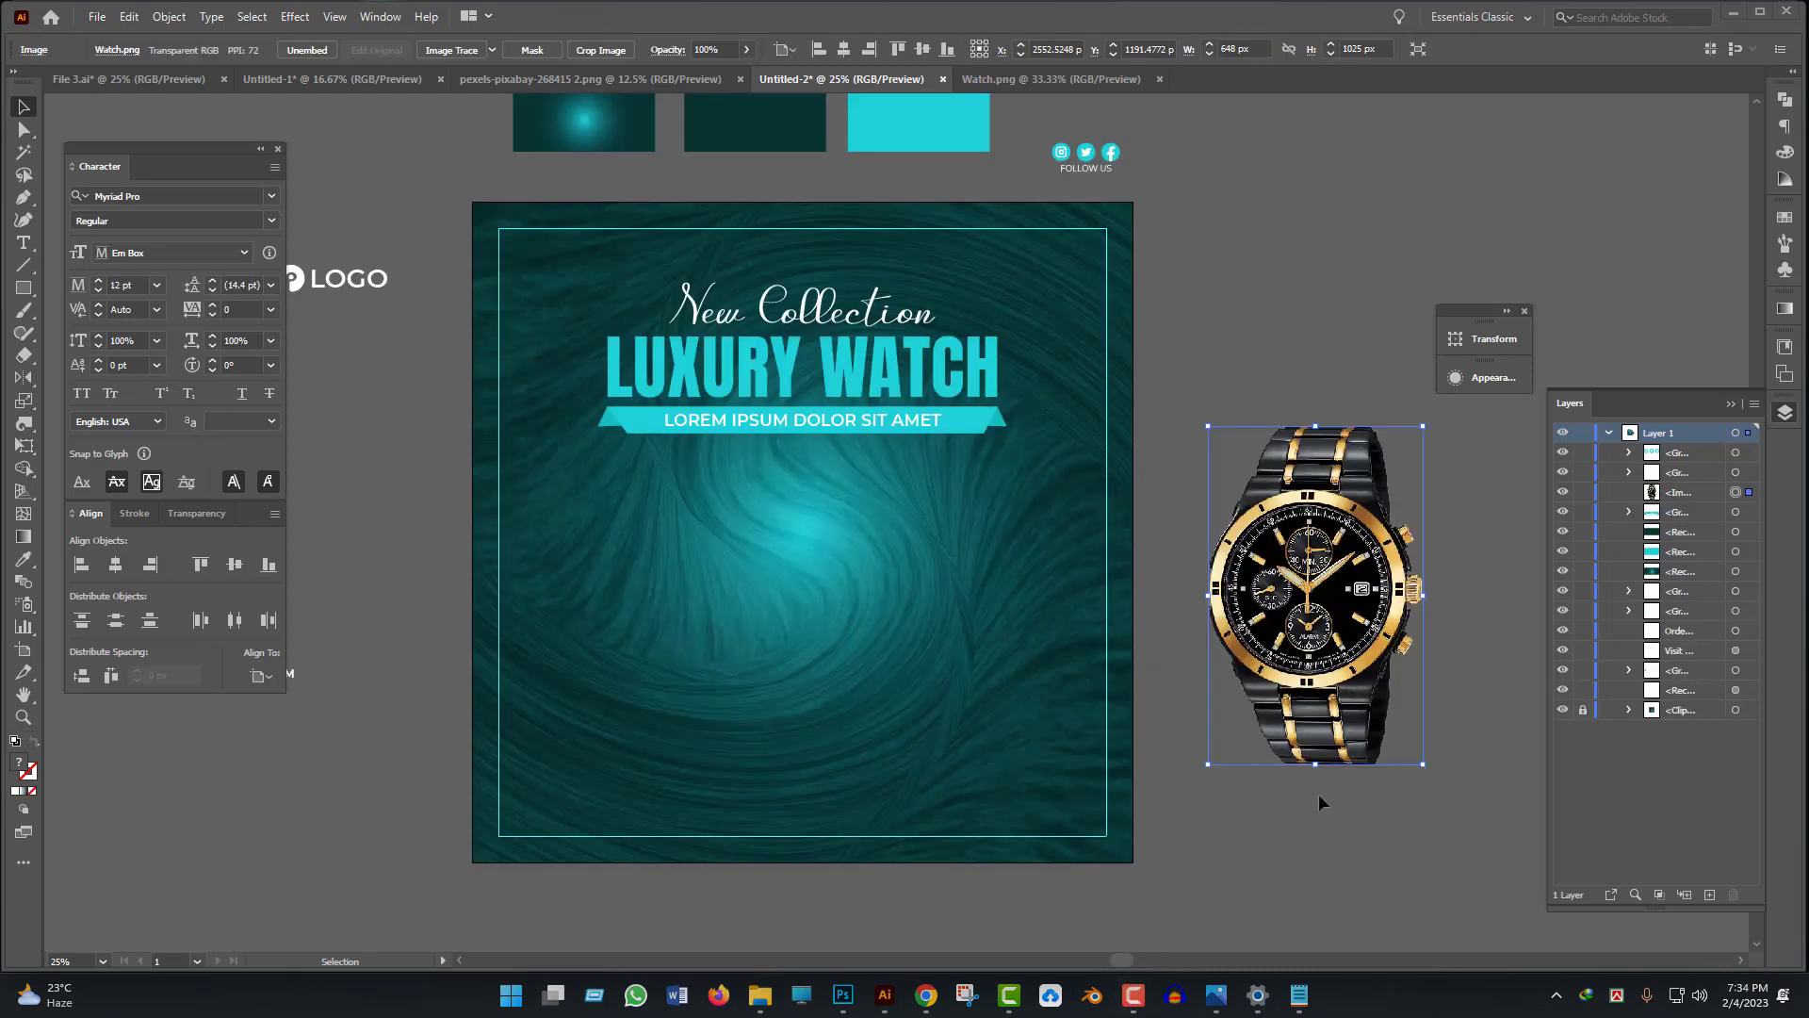
- Move the watch image onto the artboard below the ribbon and centre it horizontally
click(1365, 645)
drag(1374, 656, 840, 660)
click(116, 566)
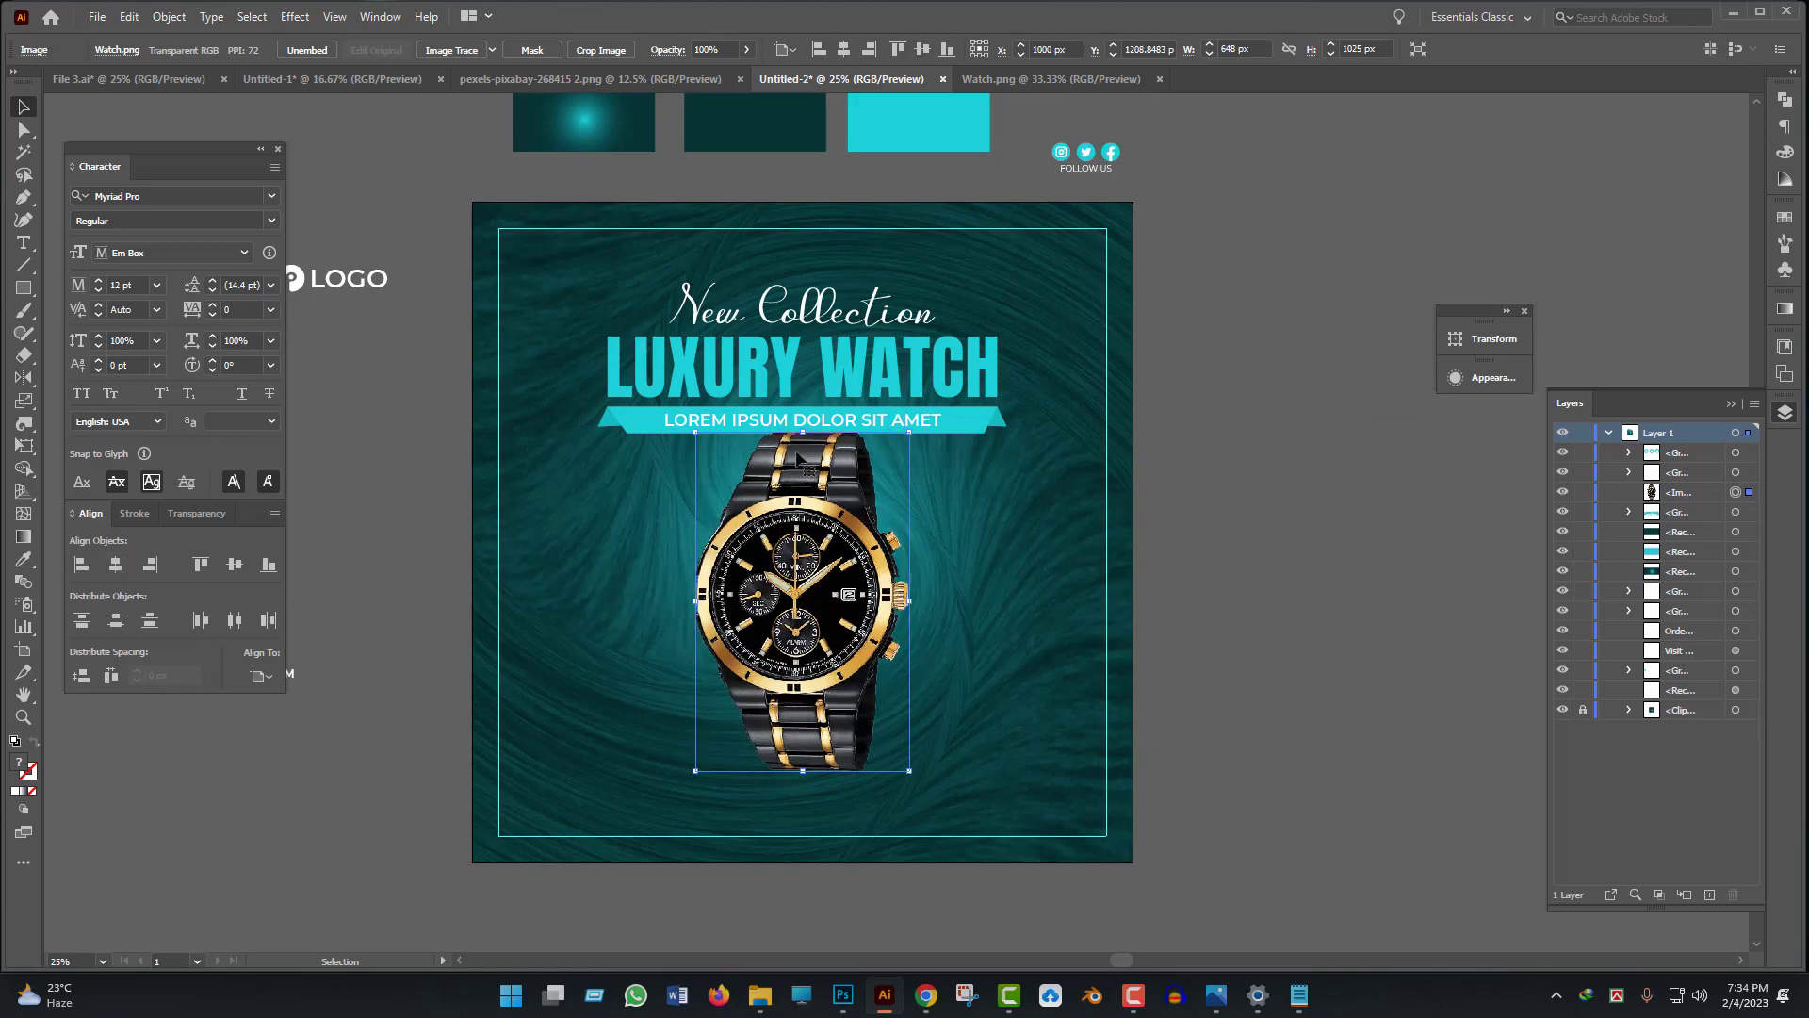
- Rotate the watch image clockwise to about 30 degrees and scale it up slightly
drag(803, 432, 958, 554)
key(ctrl+=)
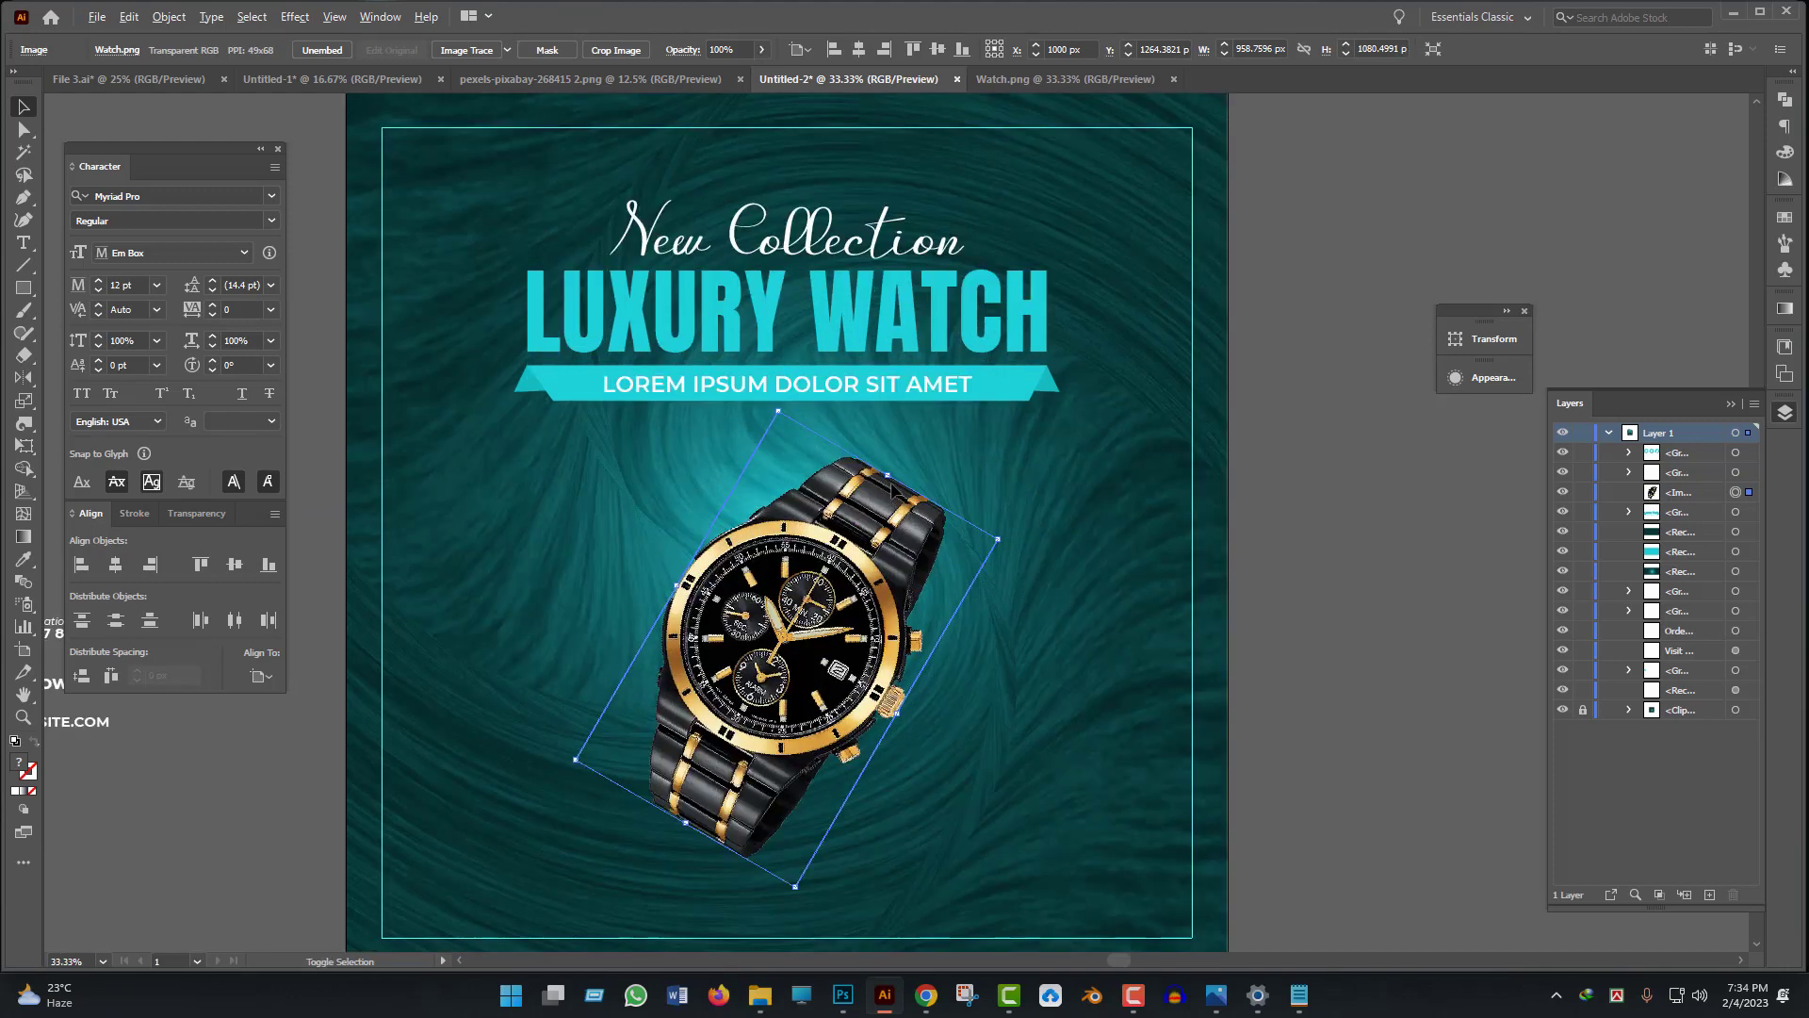
drag(888, 476, 911, 462)
drag(1031, 539, 1030, 542)
- Rotate the headline and ribbon group counter-clockwise so that it slants upward to the right
mouse_move(1031, 445)
mouse_down()
mouse_move(1008, 580)
mouse_move(1060, 490)
mouse_move(1048, 439)
mouse_move(1013, 452)
mouse_up()
click(1041, 509)
click(1099, 485)
scroll(1083, 477, down, 2)
drag(1121, 615, 1105, 600)
scroll(993, 571, up, 1)
- Reposition the tilted watch just below the slanted headline and centre it horizontally on the artboard
click(928, 611)
drag(928, 610, 976, 604)
drag(976, 605, 920, 700)
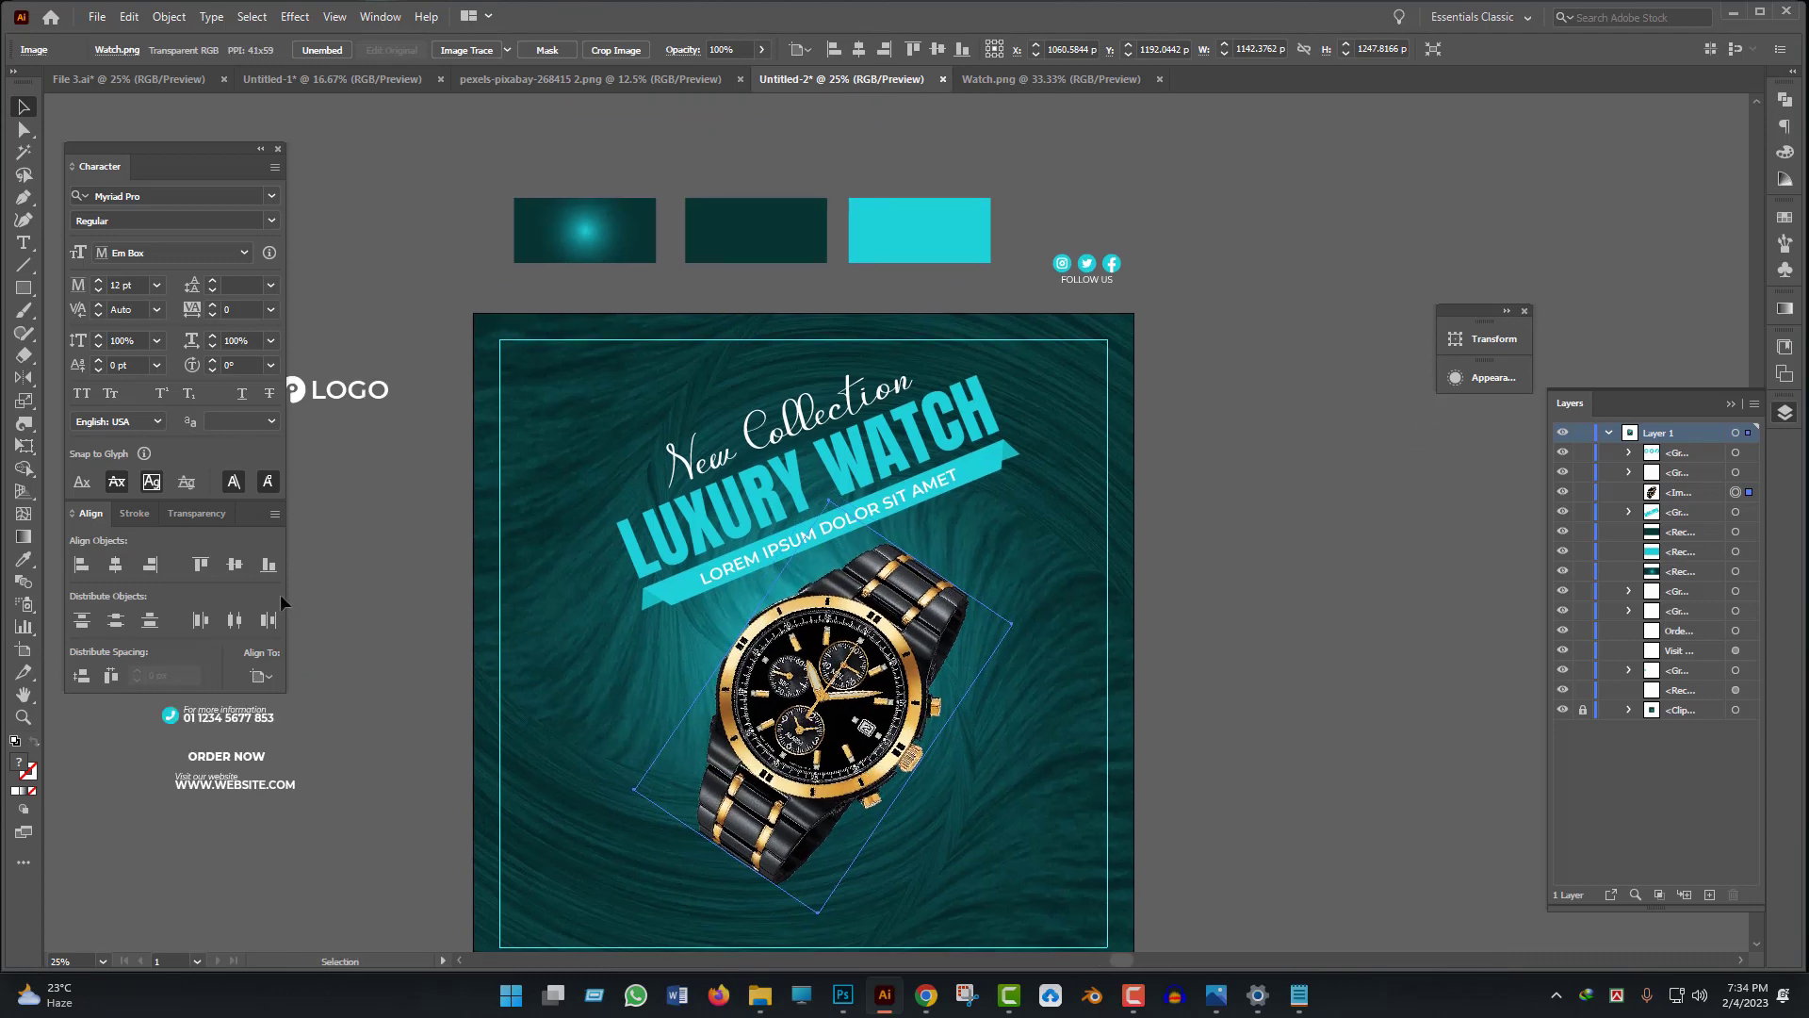
click(115, 565)
- Centre the slanted headline and ribbon group horizontally on the artboard
click(909, 472)
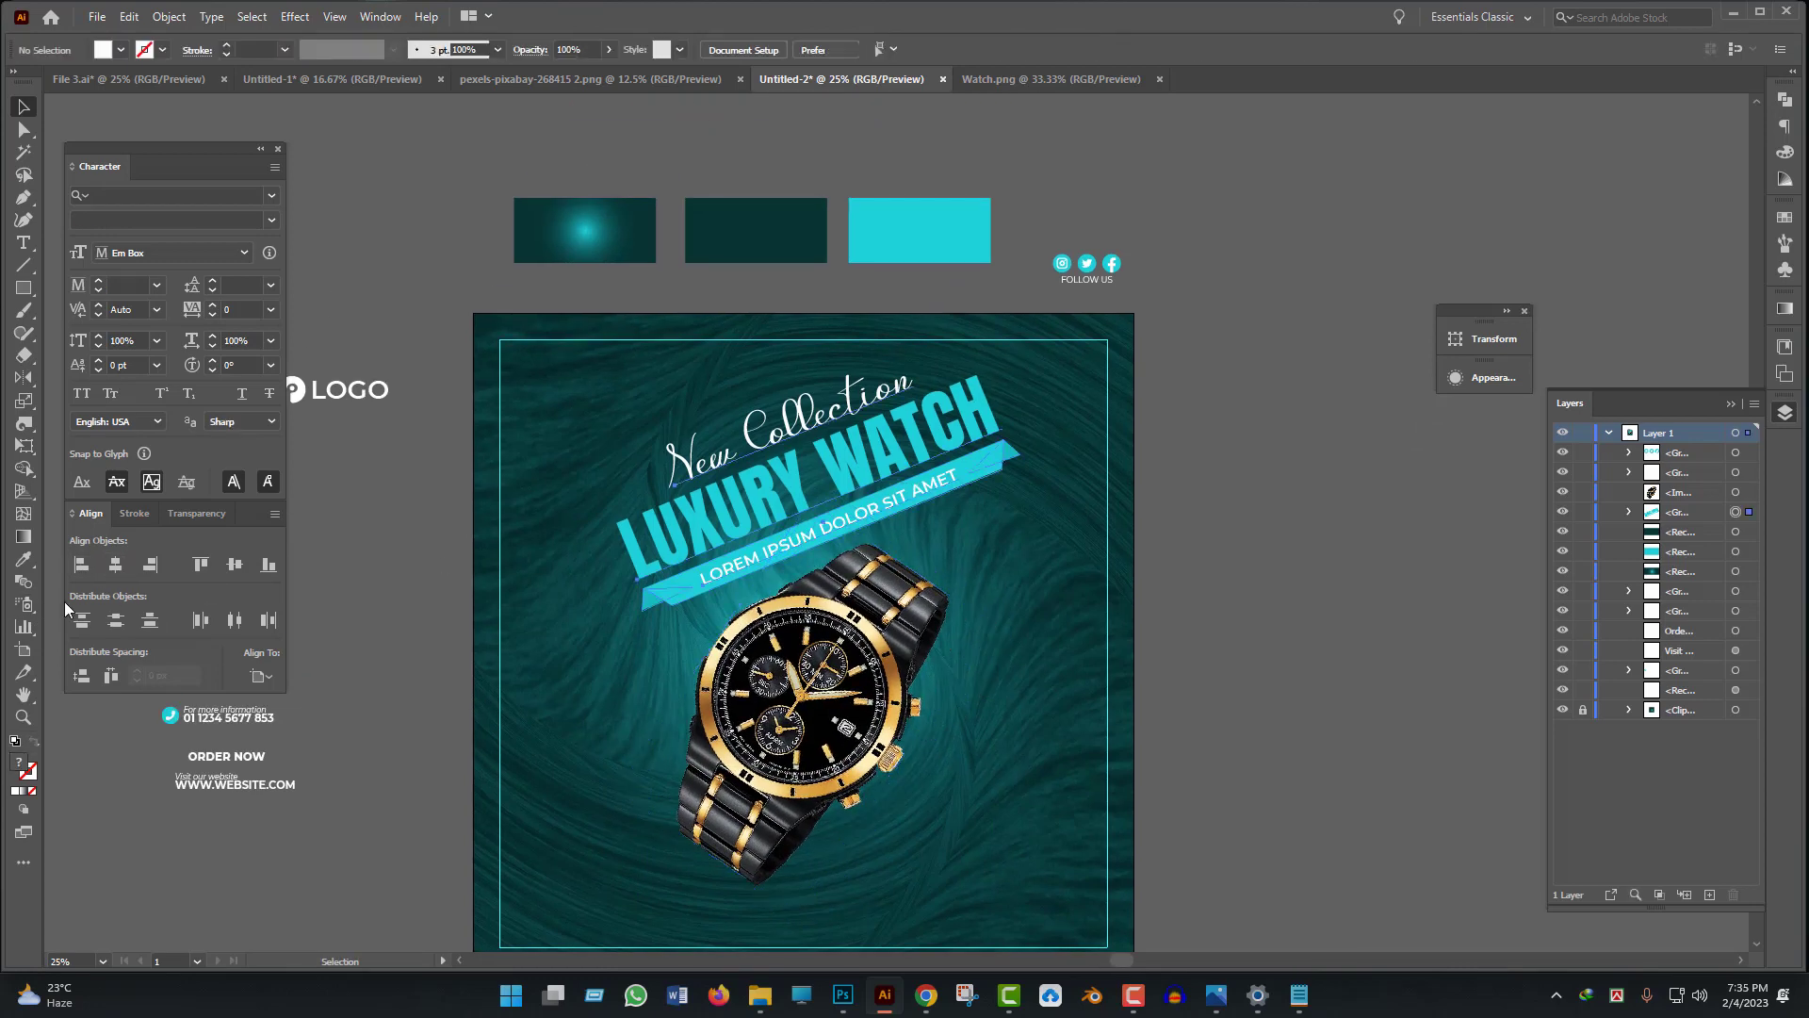
click(116, 565)
scroll(822, 516, up, 1)
click(1083, 779)
- Move the white LOGO group into the artboard's upper-left corner, just inside the cyan border frame
scroll(1073, 723, down, 2)
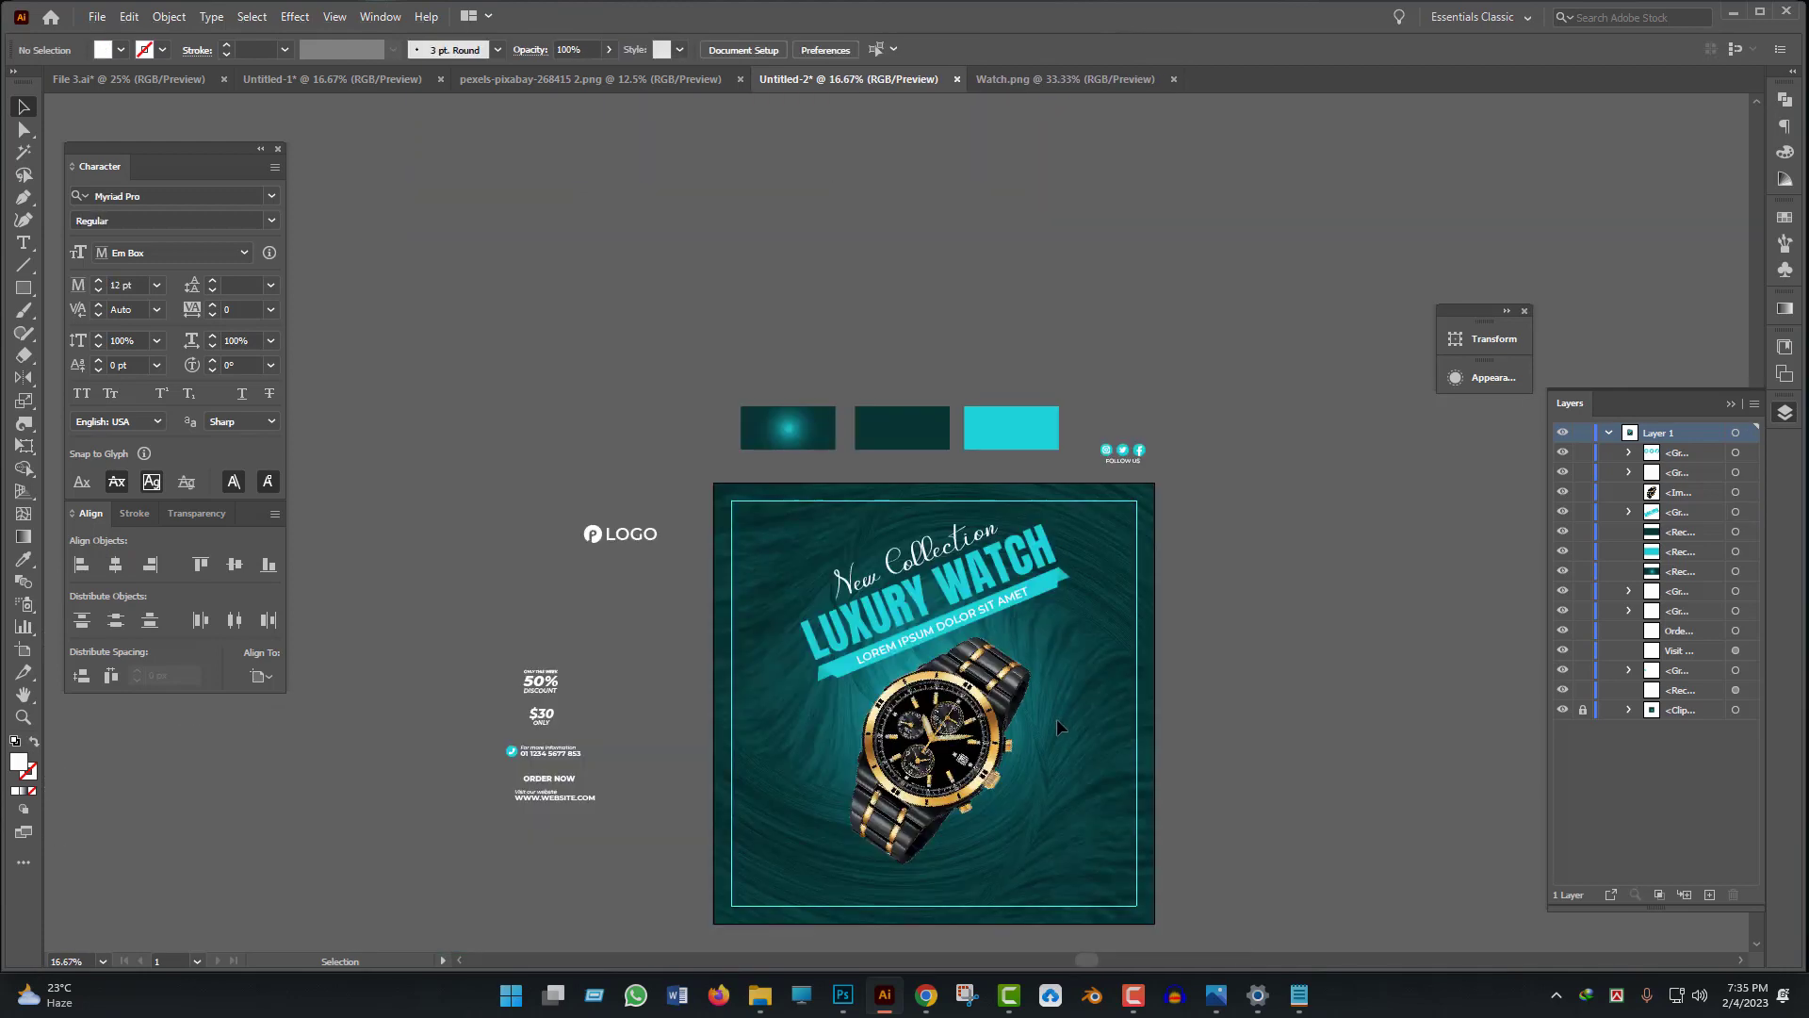
drag(1056, 718, 943, 673)
scroll(663, 507, up, 2)
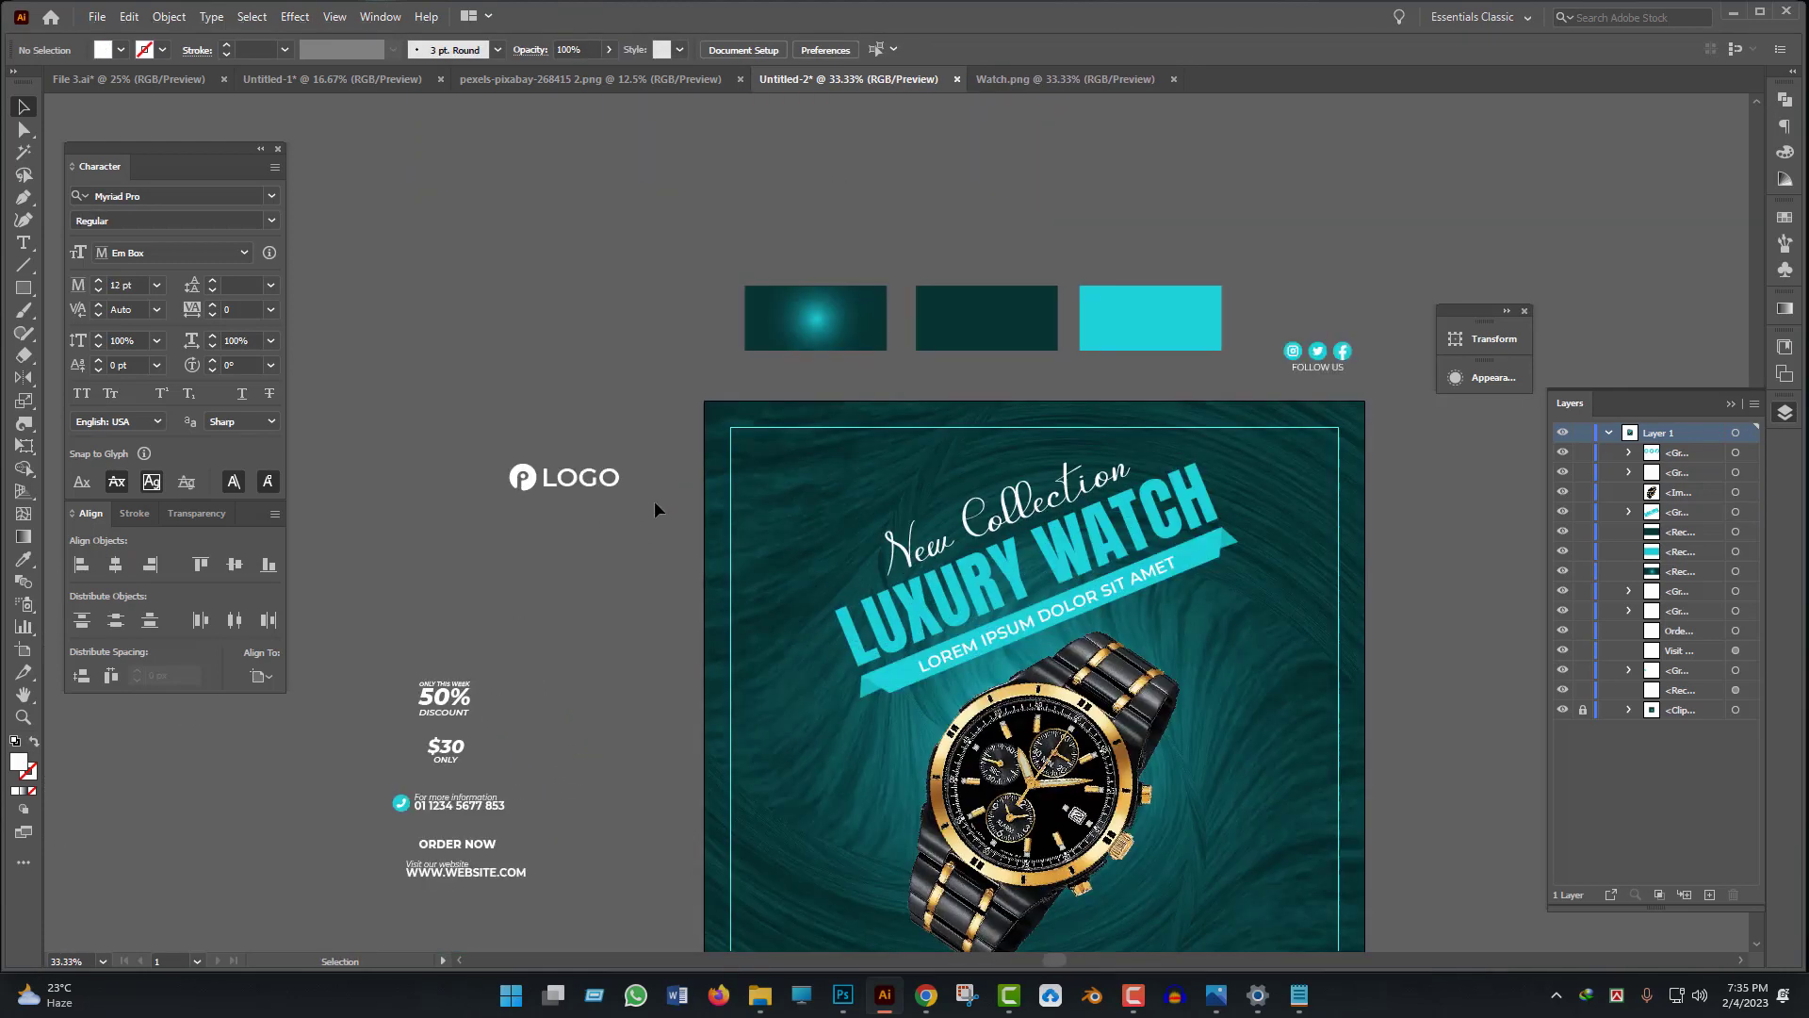
drag(577, 469, 759, 495)
click(450, 524)
scroll(688, 485, up, 4)
drag(671, 552, 674, 523)
scroll(674, 523, down, 5)
click(926, 544)
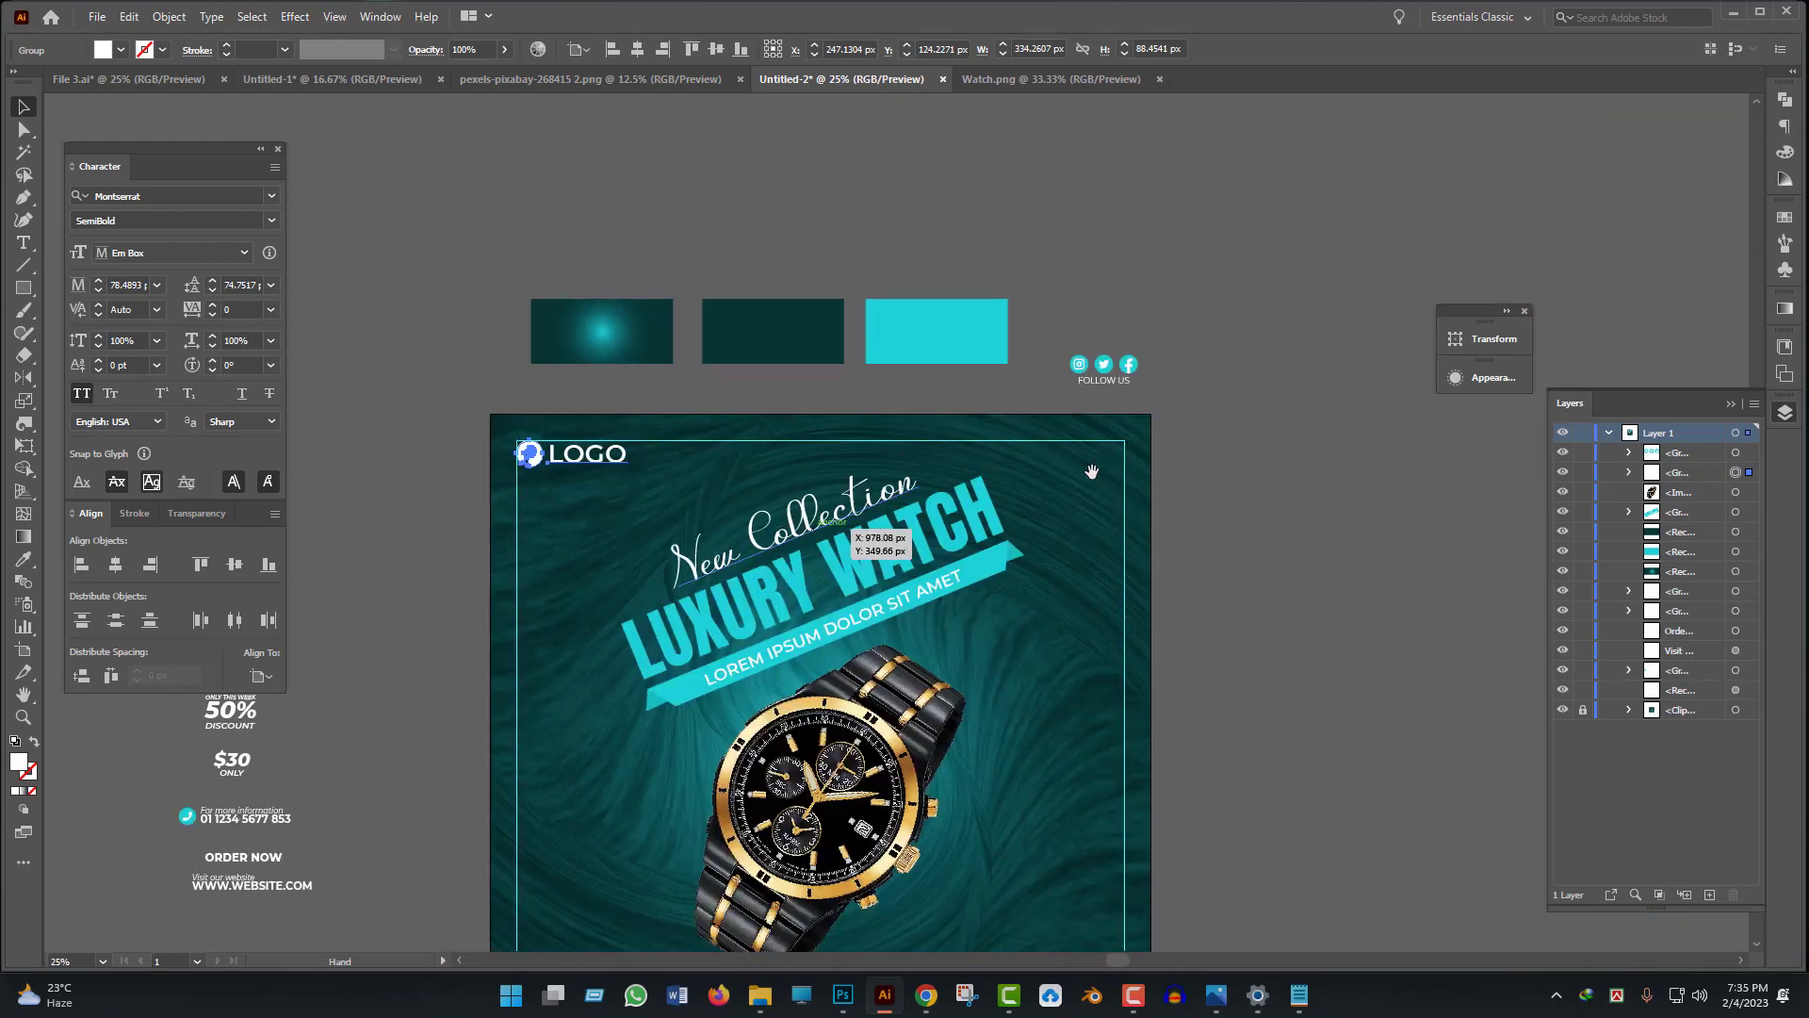
- Move the FOLLOW US social icons group into the artboard's upper-right corner, just inside the cyan border frame
scroll(1167, 369, up, 2)
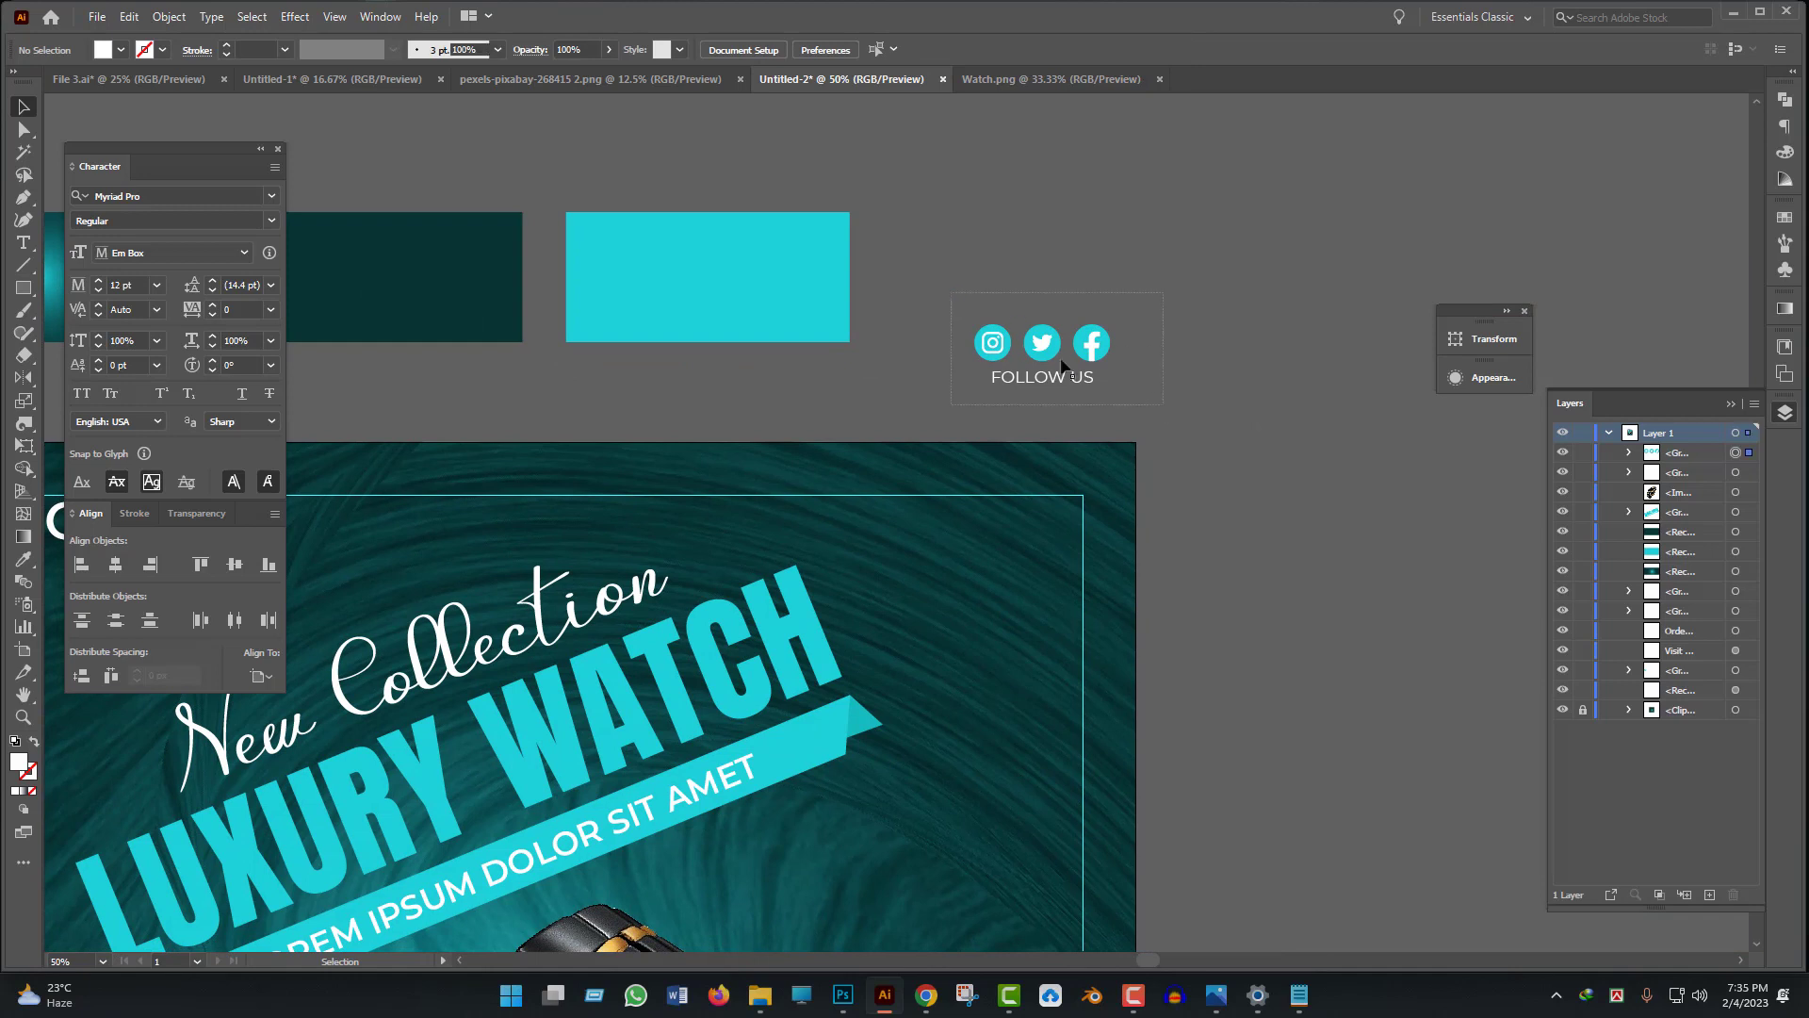
click(1063, 365)
drag(1100, 349, 1074, 523)
scroll(989, 634, down, 3)
scroll(990, 635, left, 3)
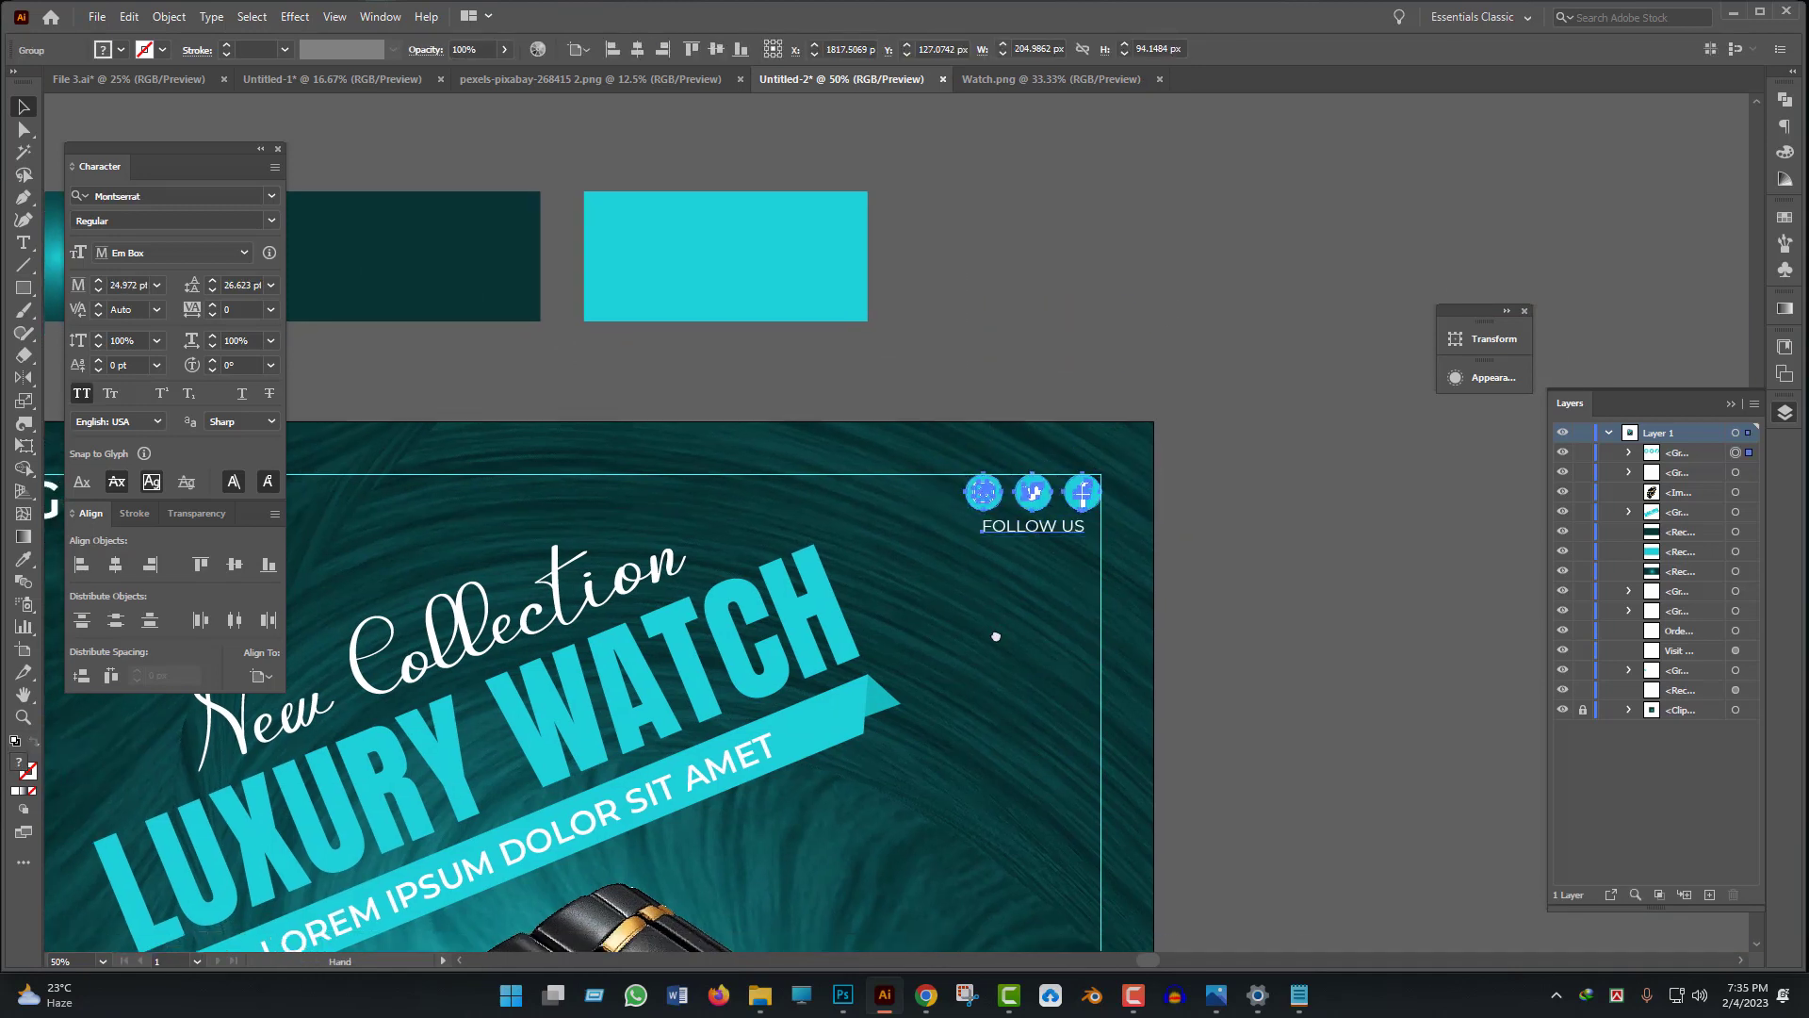
- Move the slanted headline and ribbon group slightly lower on the artboard, keeping it centred horizontally
click(887, 552)
drag(893, 543, 999, 327)
scroll(969, 568, down, 2)
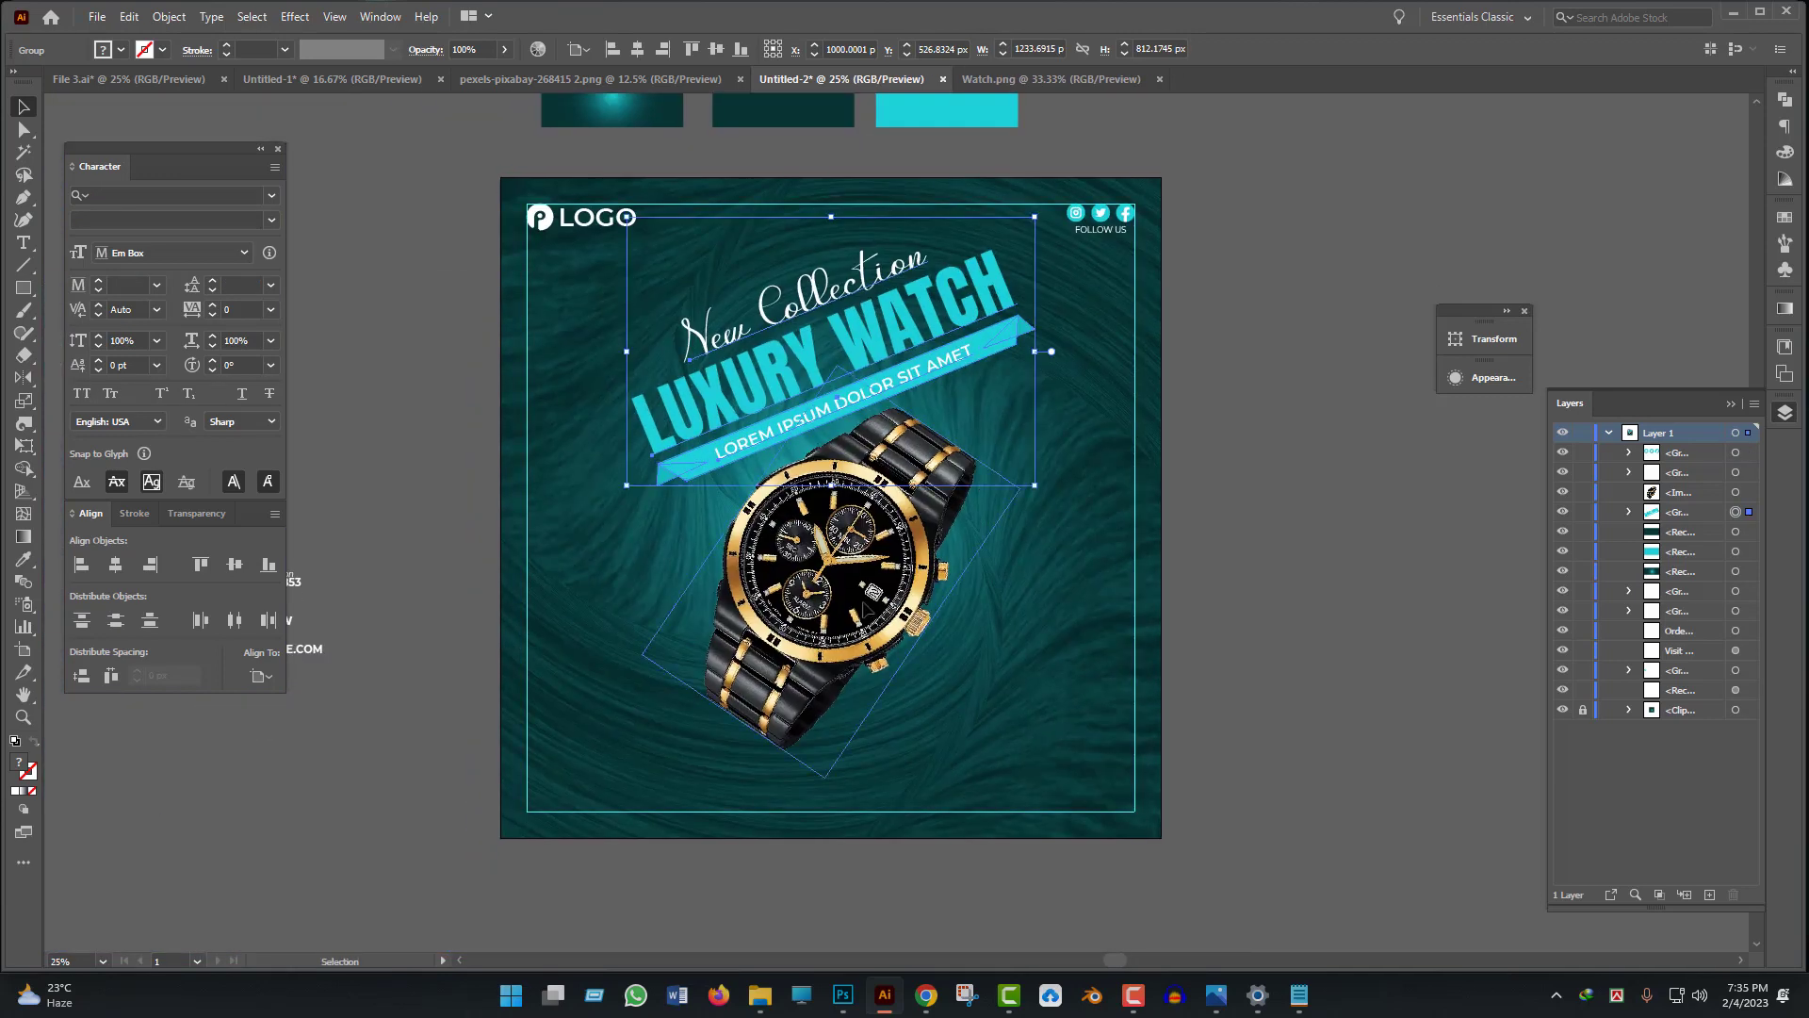
- Reposition the tilted watch slightly lower and a little right of centre, clear of the slanted ribbon
click(927, 447)
drag(928, 428, 917, 446)
click(913, 368)
click(884, 591)
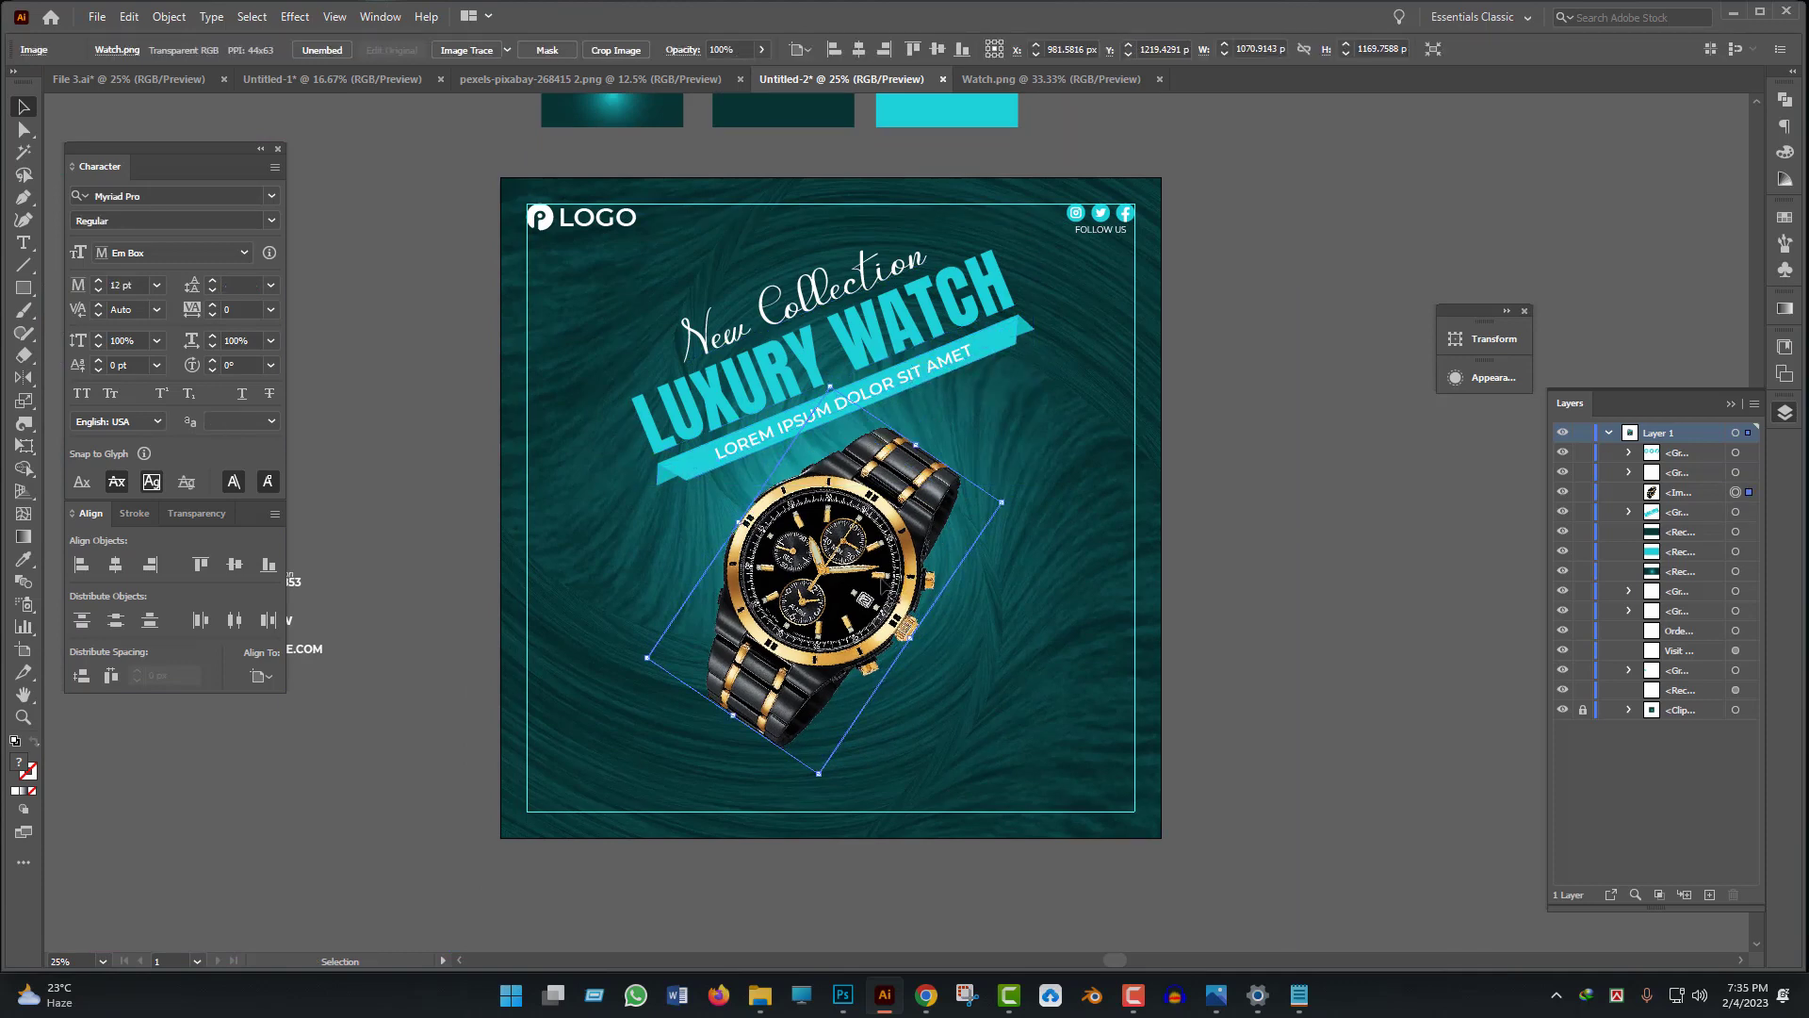
drag(884, 590, 901, 584)
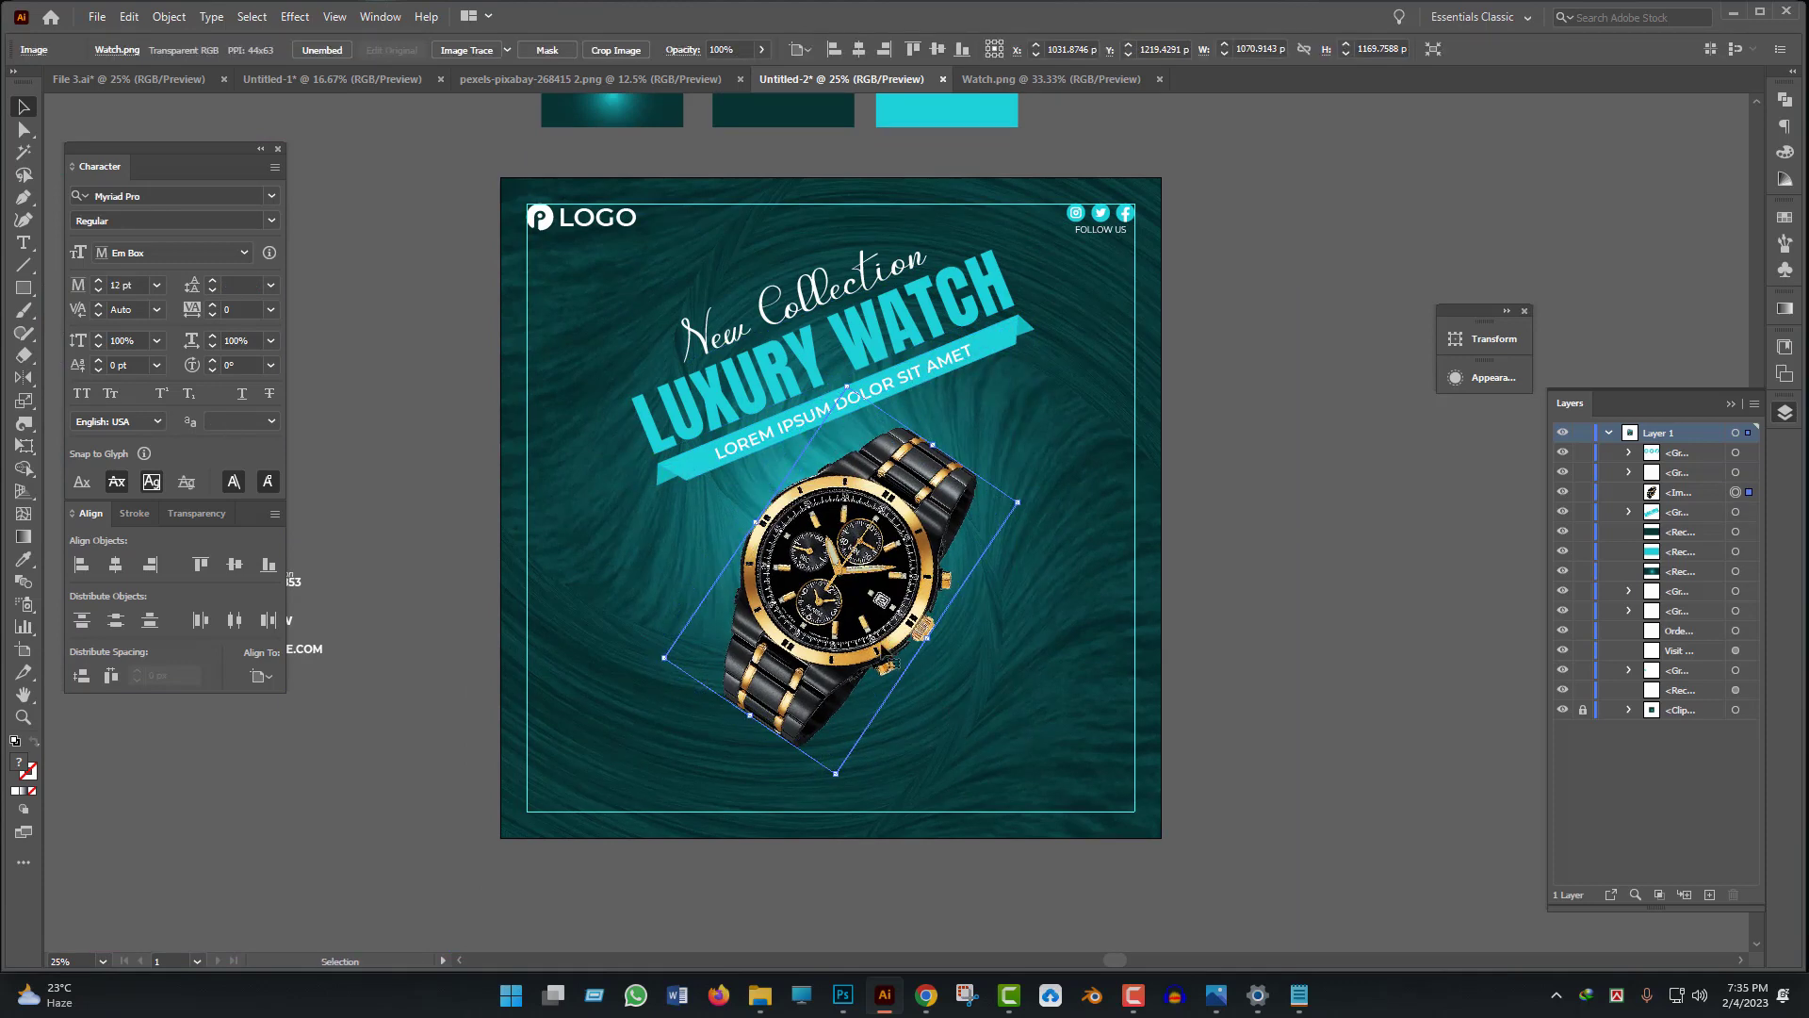
key(Down)
key(Down)
key(Down)
key(Down)
key(Down)
key(Down)
key(Down)
key(Down)
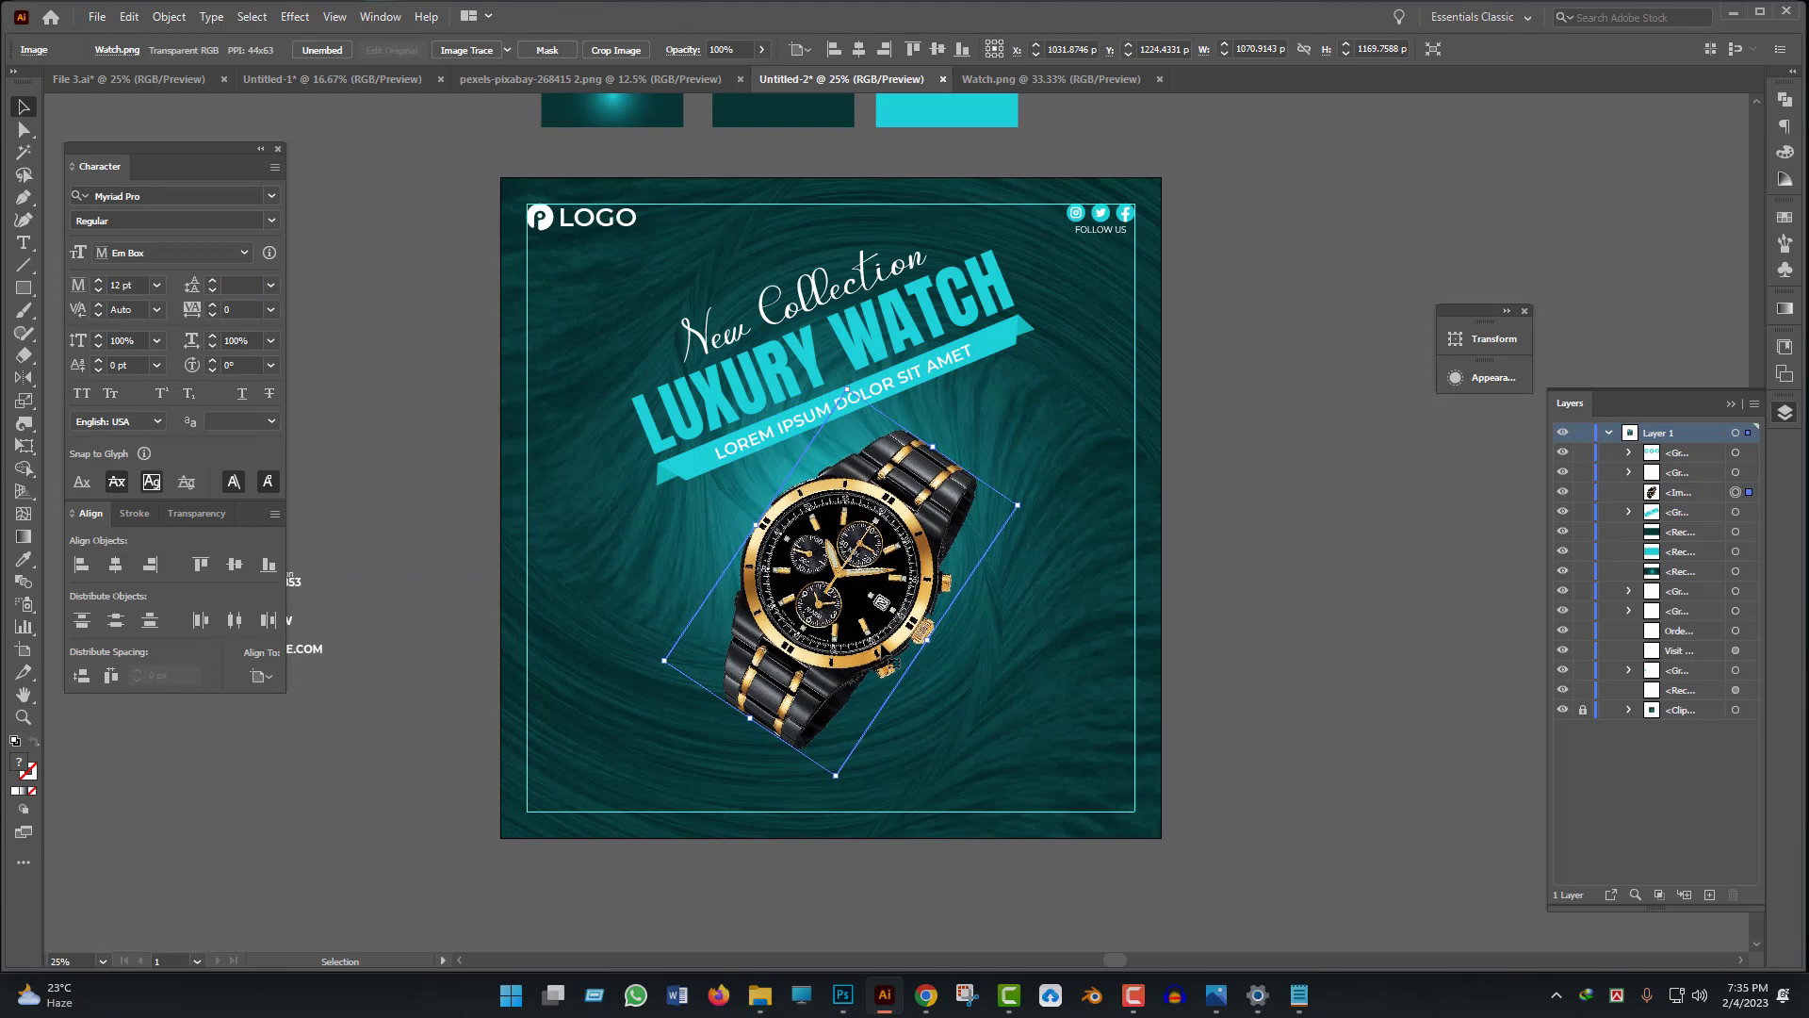
- Move the ONLY THIS WEEK 50% DISCOUNT text group away from the other texts, close to the artboard's left edge
scroll(860, 637, down, 1)
scroll(863, 638, down, 1)
scroll(650, 665, left, 2)
scroll(575, 558, up, 4)
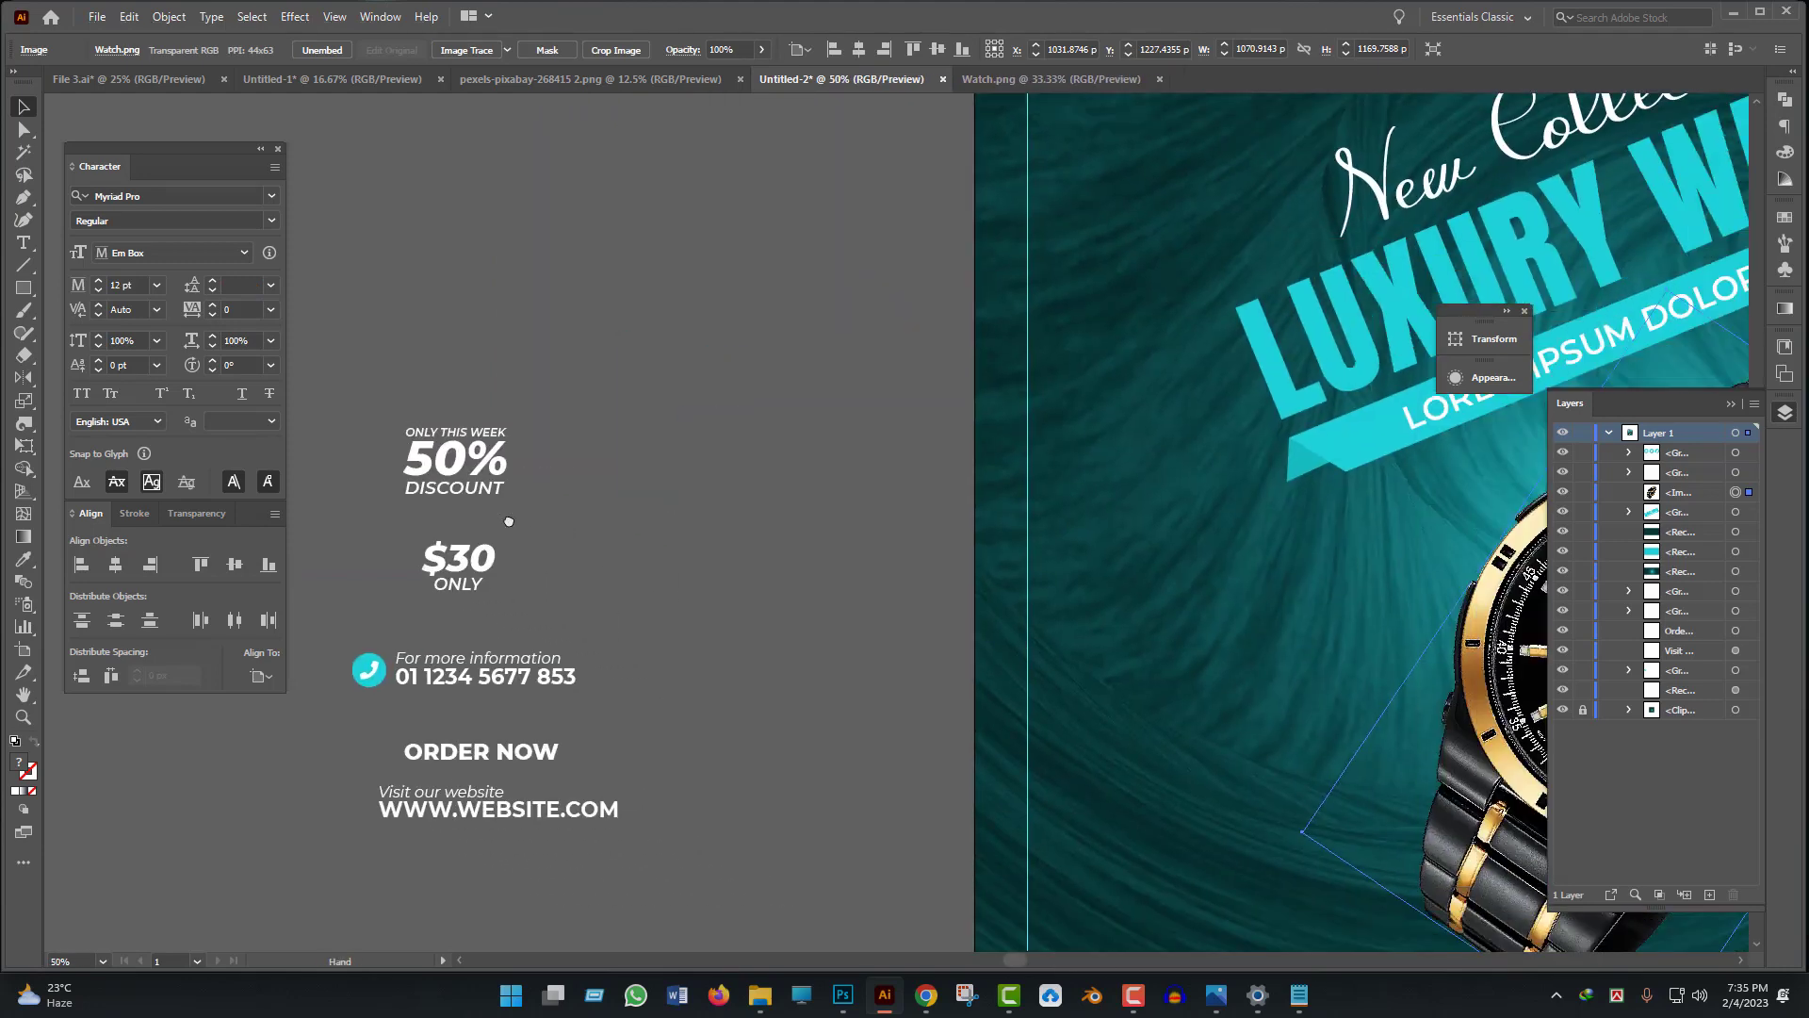
click(462, 447)
drag(461, 447, 853, 676)
drag(886, 789, 504, 621)
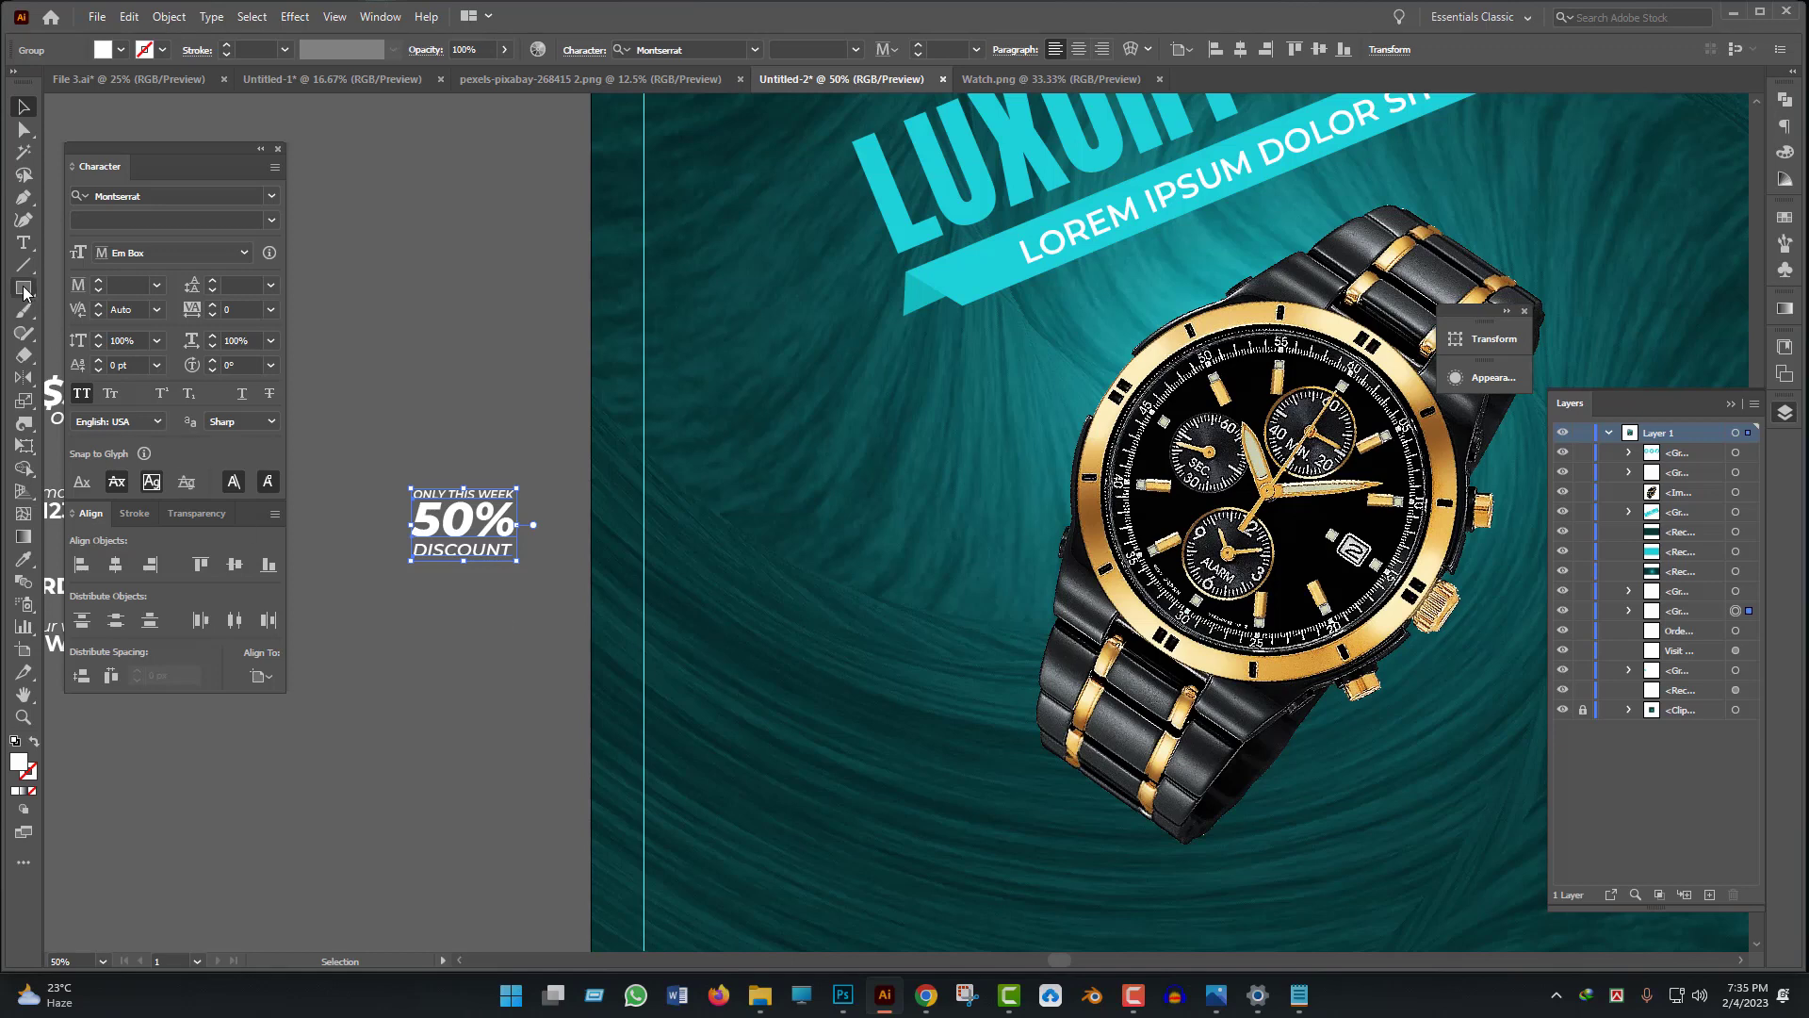
- Draw a circle about 227 px in diameter on the artboard, left of the watch
drag(24, 288, 76, 331)
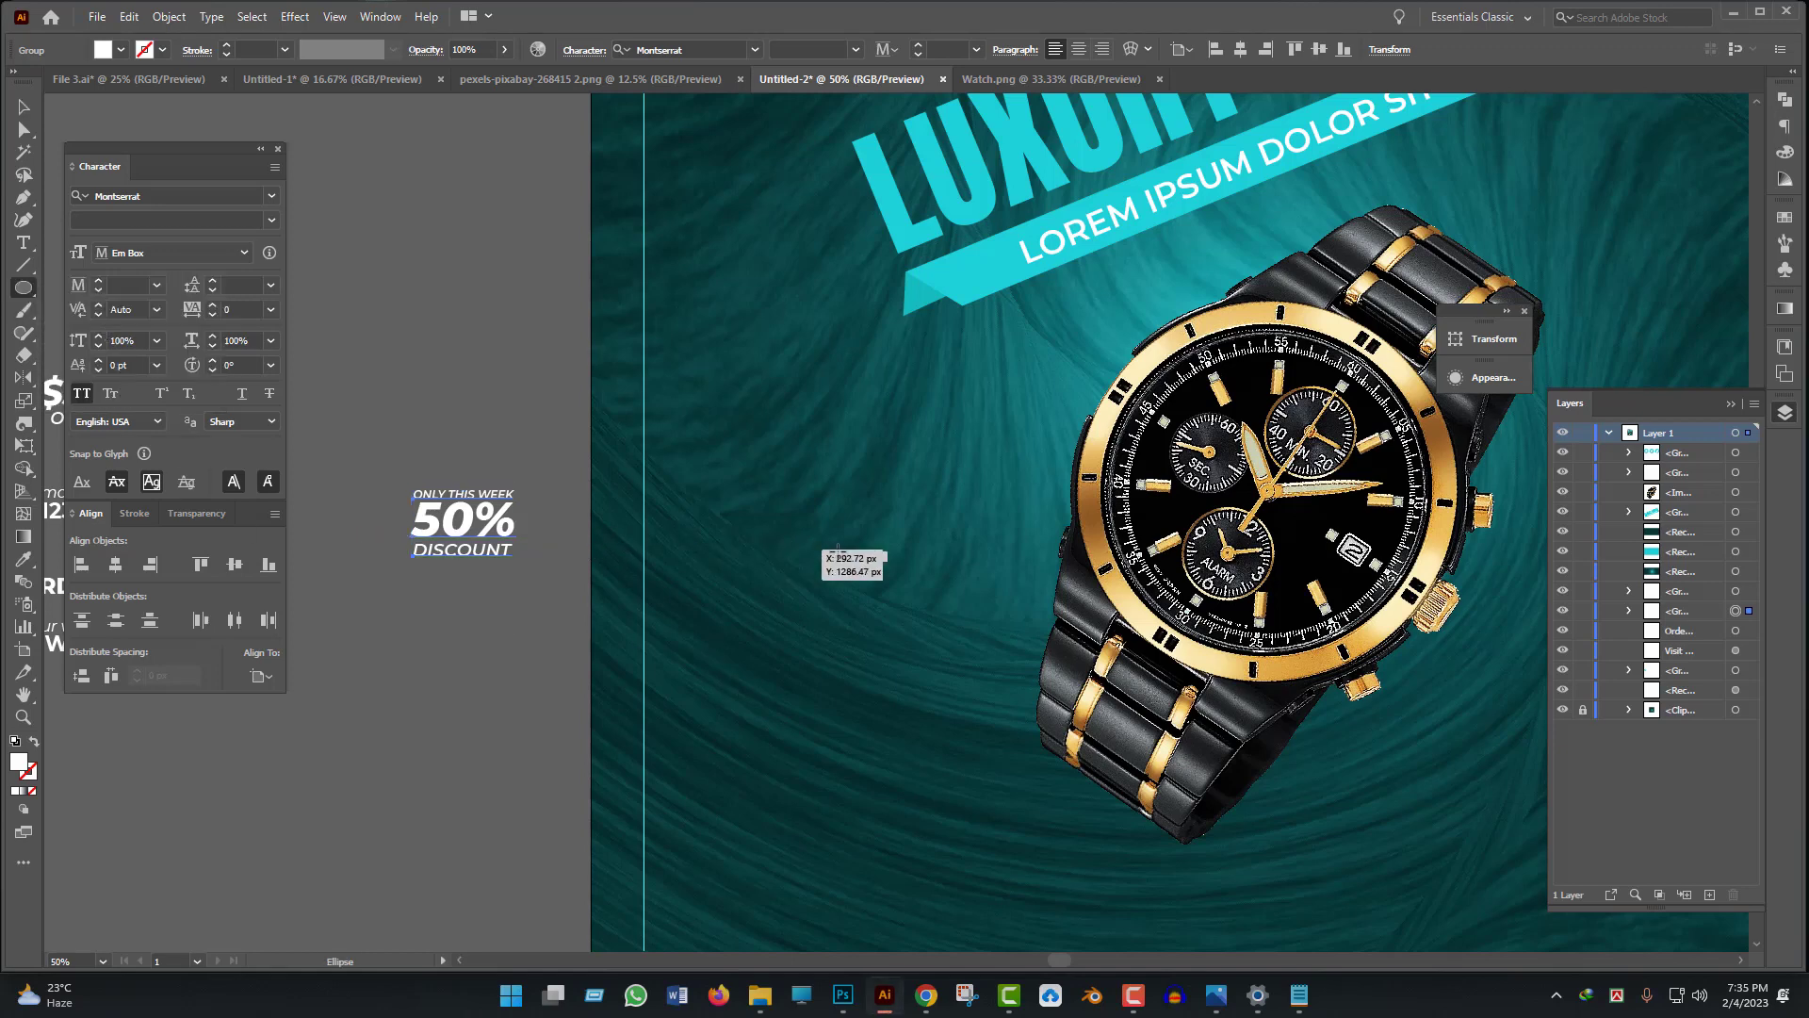
mouse_move(816, 549)
mouse_down()
mouse_move(892, 623)
mouse_move(800, 694)
mouse_up()
click(25, 111)
scroll(796, 589, down, 2)
scroll(837, 645, up, 2)
scroll(806, 674, down, 1)
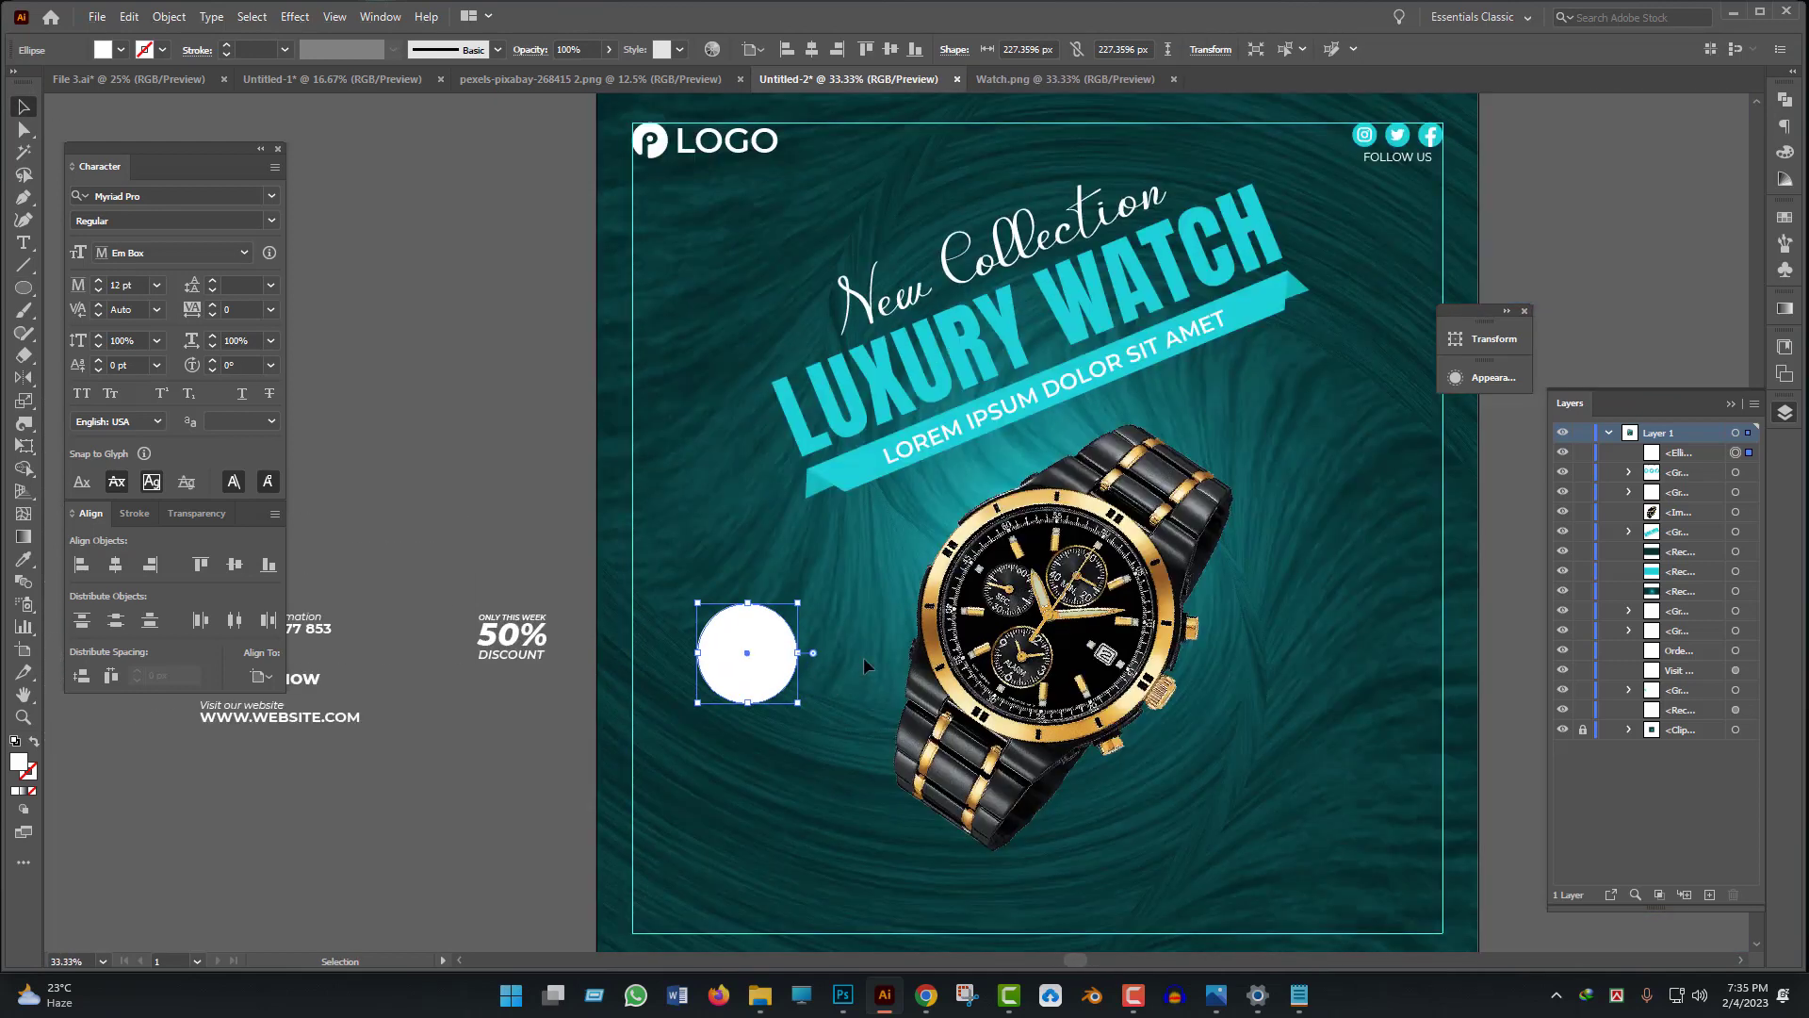
- Fill the circle with the cyan sampled from the LUXURY WATCH headline
key(i)
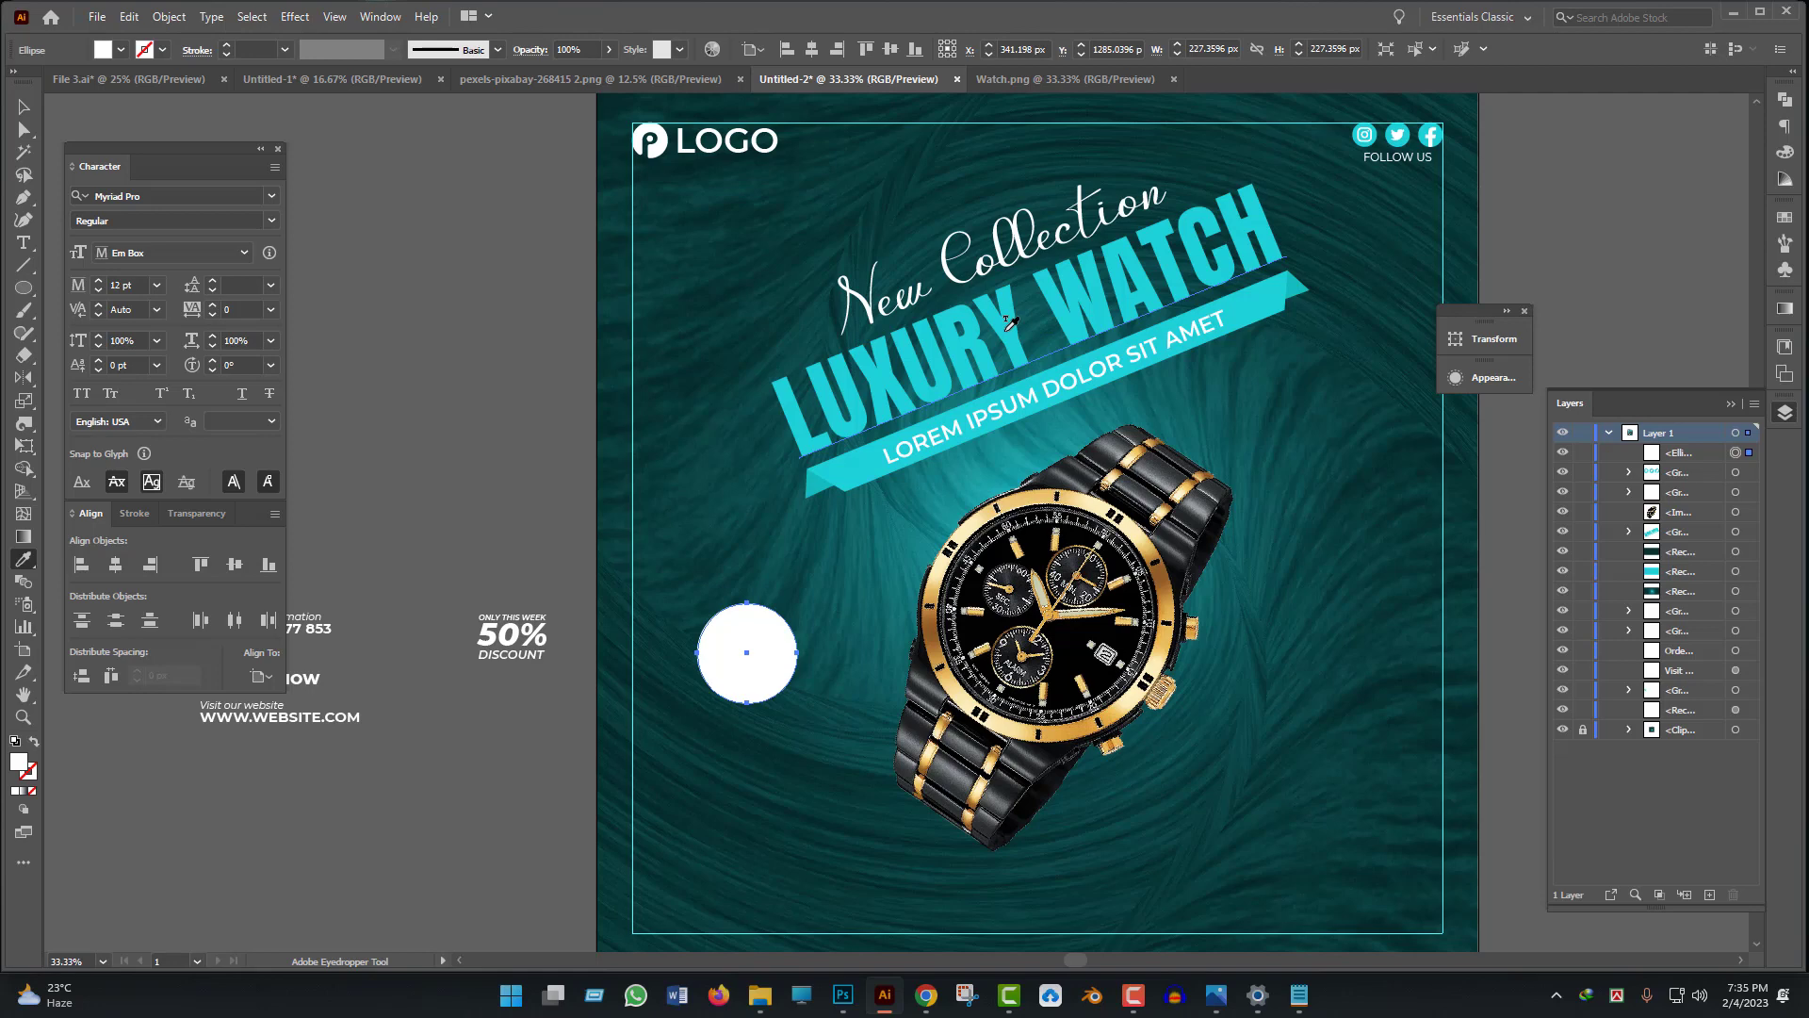
click(1005, 329)
click(24, 107)
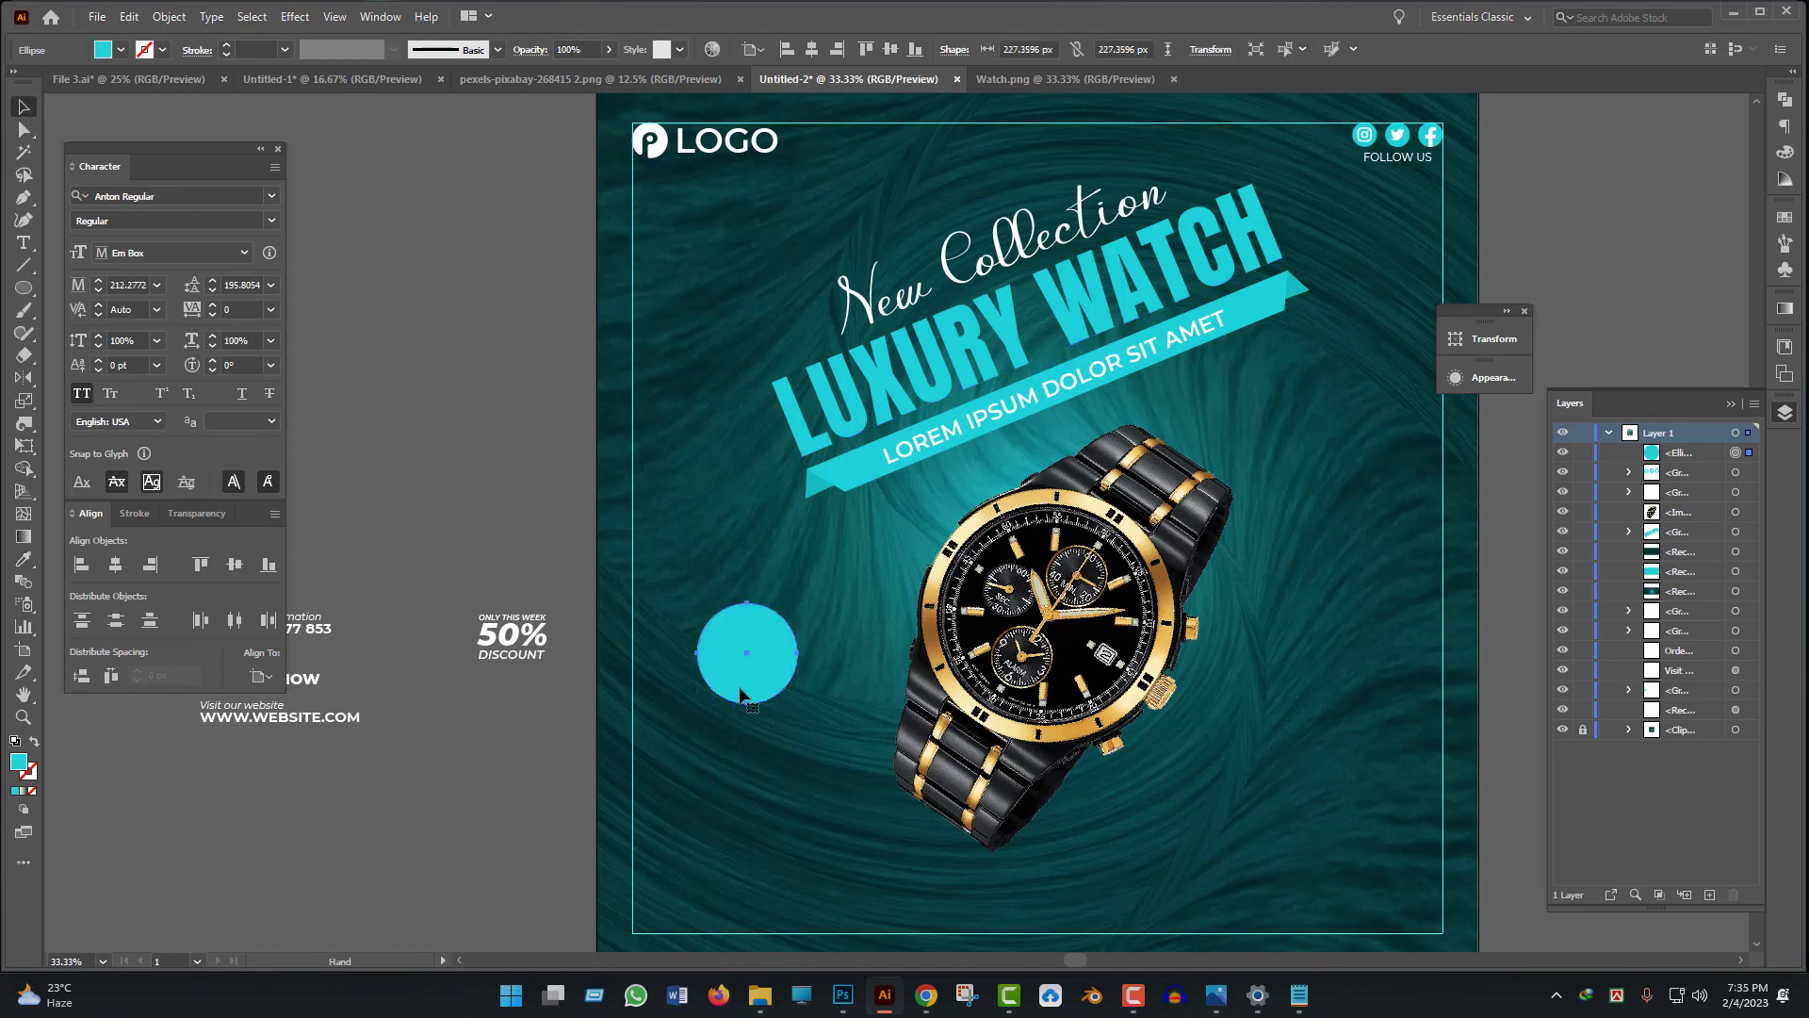
- Create a smaller concentric circle inside the cyan circle with Offset Path, using an offset of -10 px
scroll(745, 651, down, 1)
scroll(725, 622, up, 1)
scroll(712, 613, up, 2)
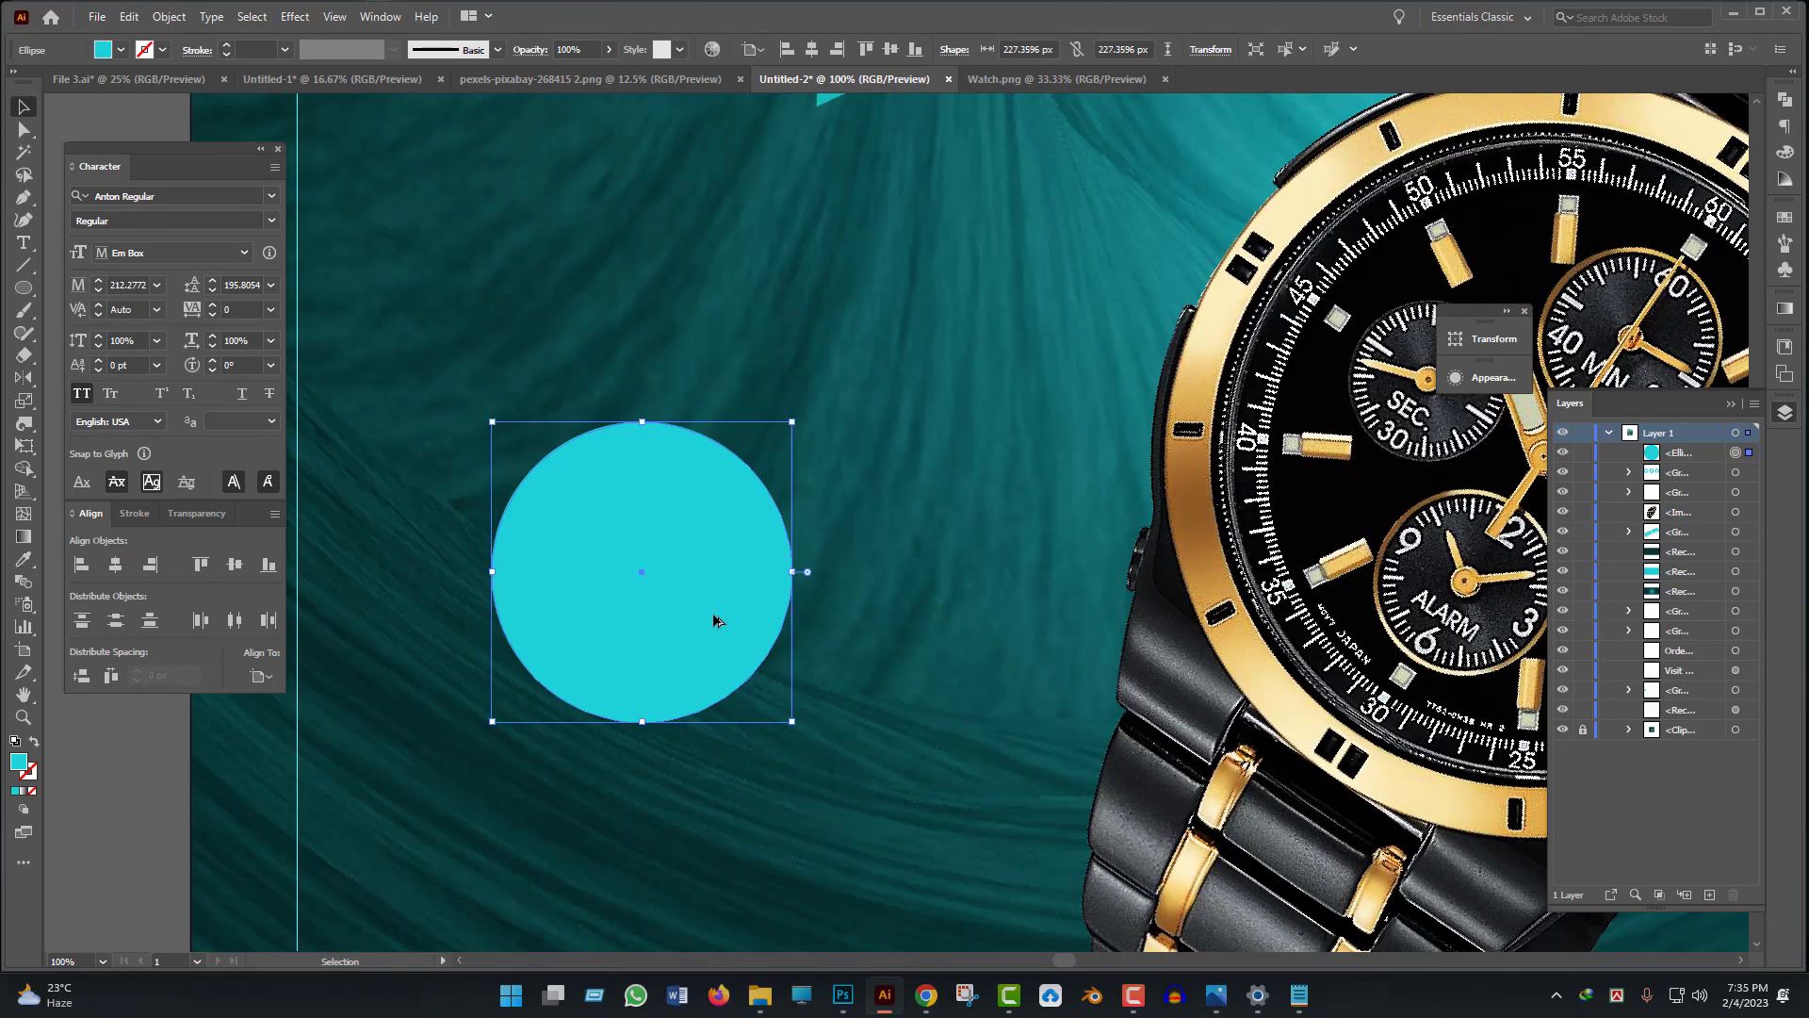
scroll(716, 615, down, 1)
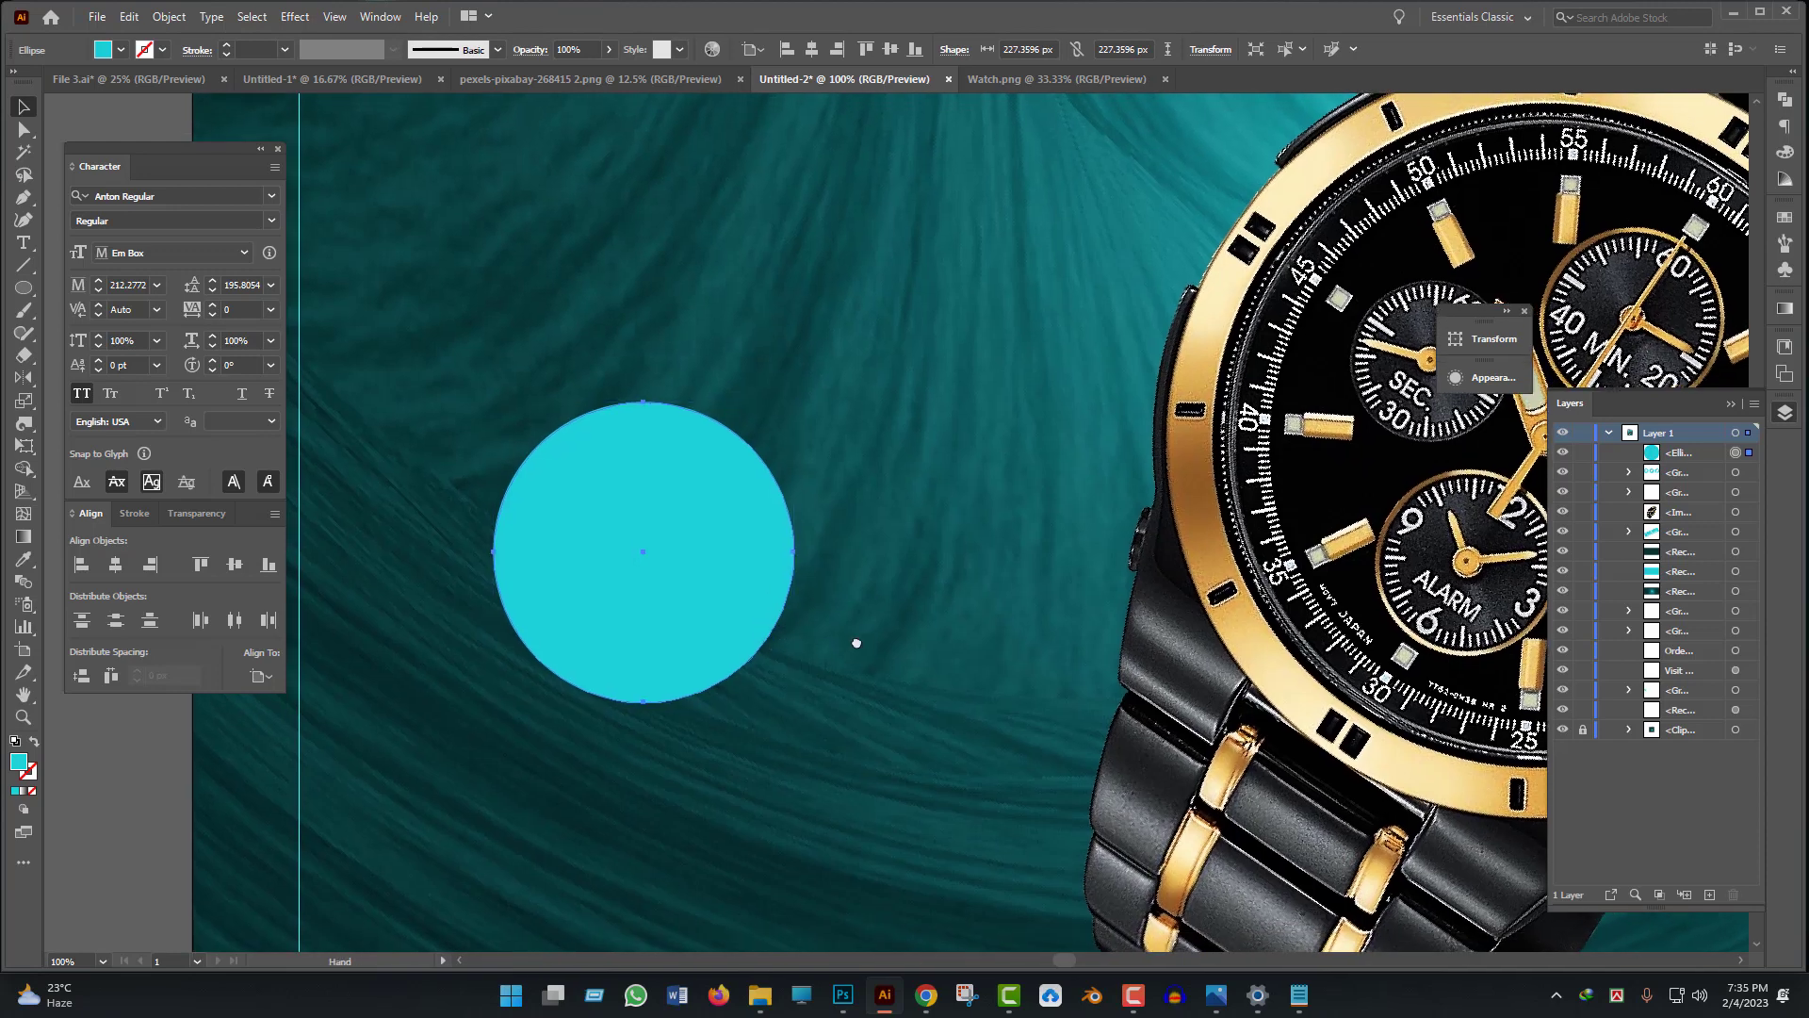
click(170, 16)
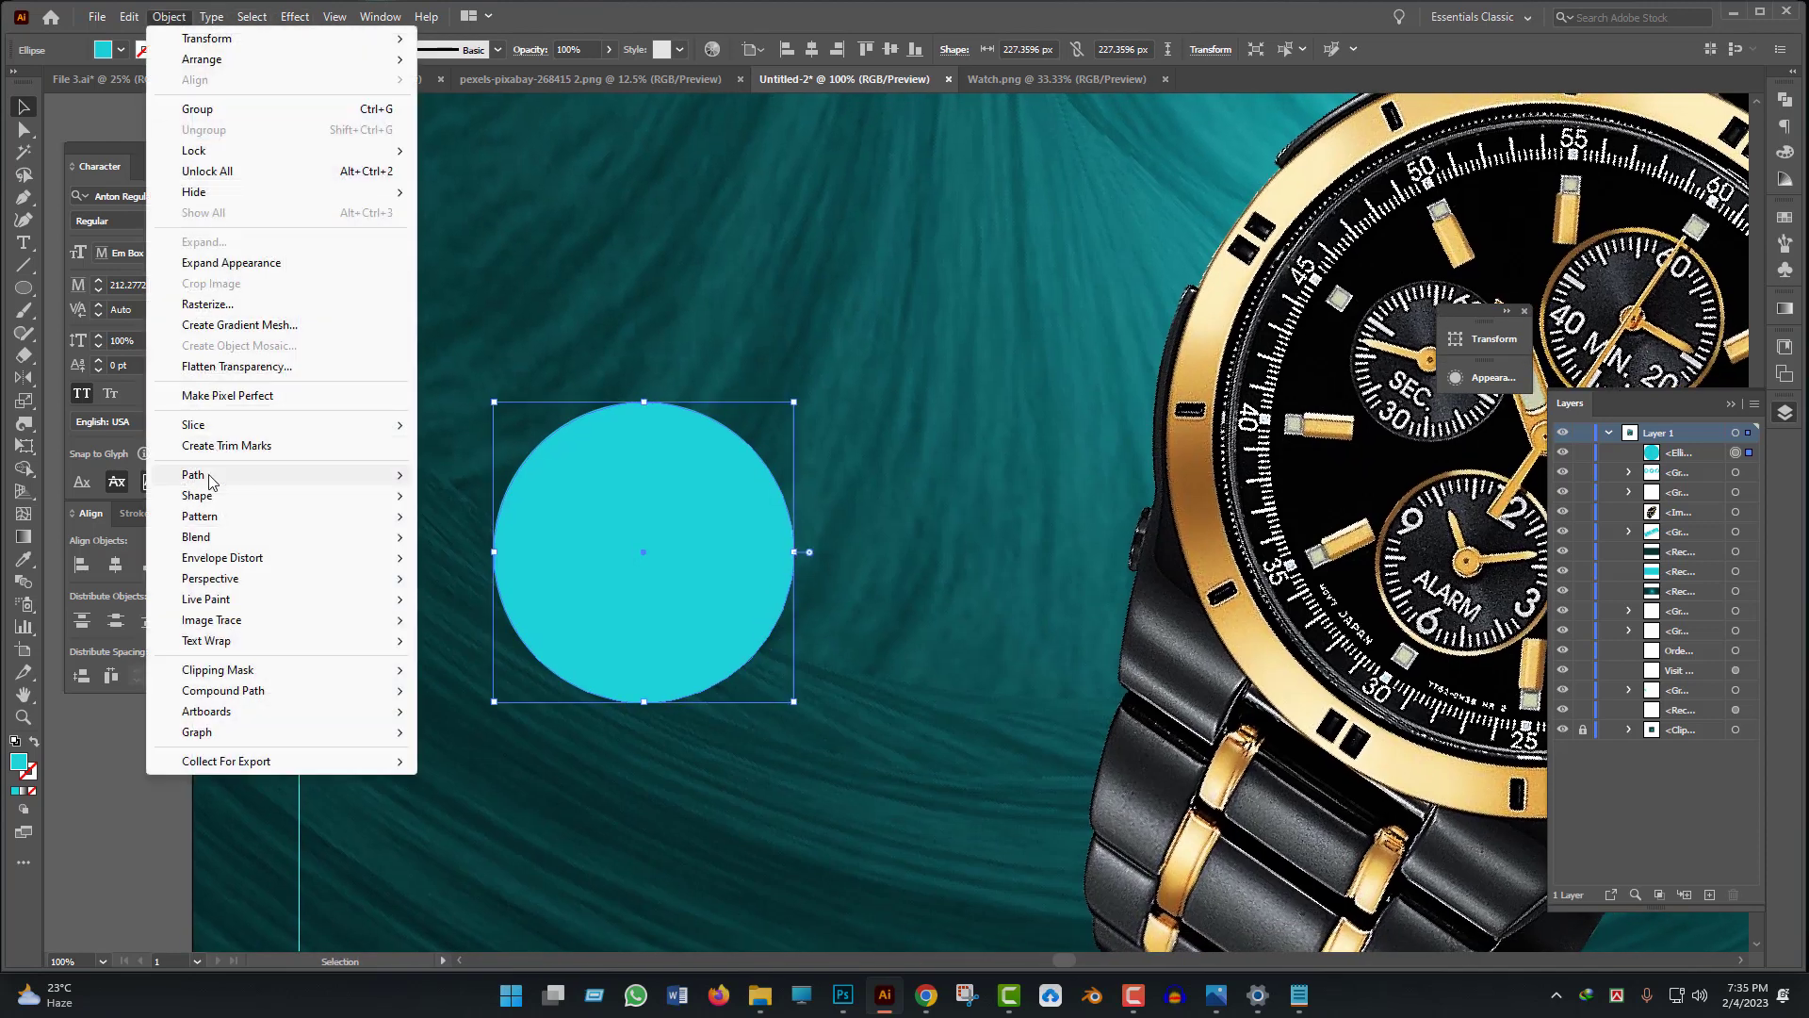
click(480, 544)
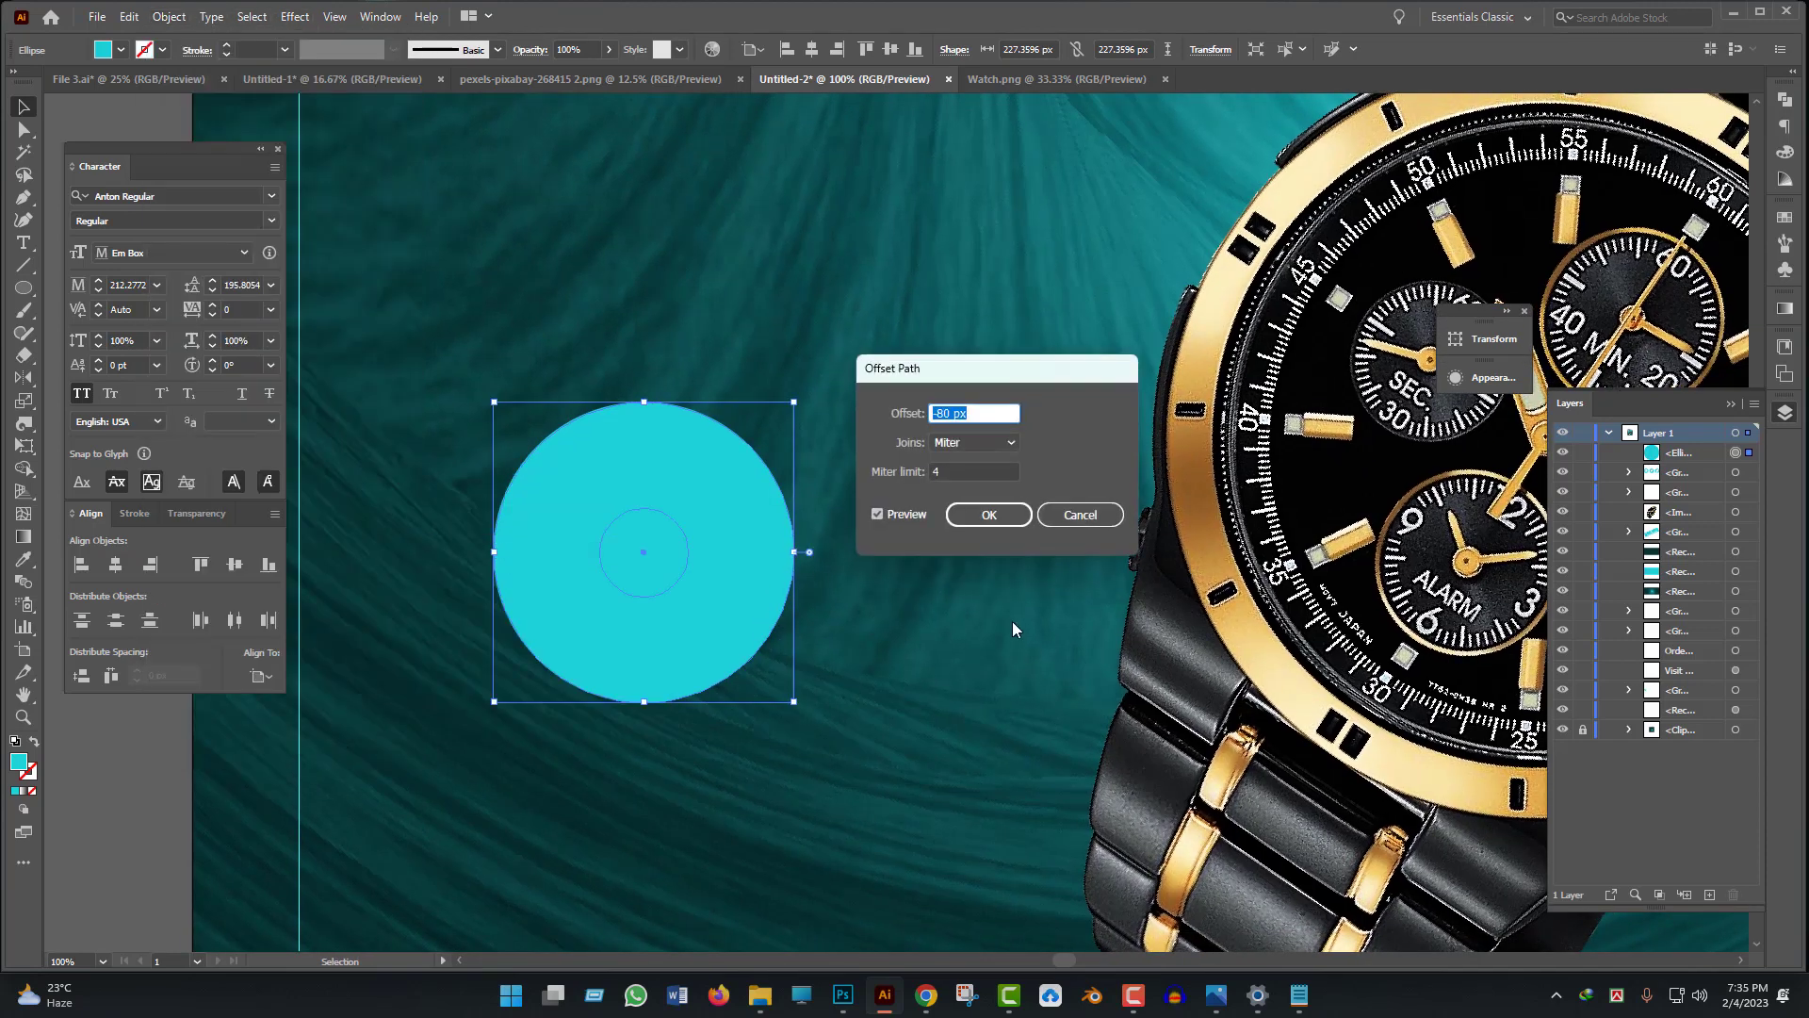
text(6)
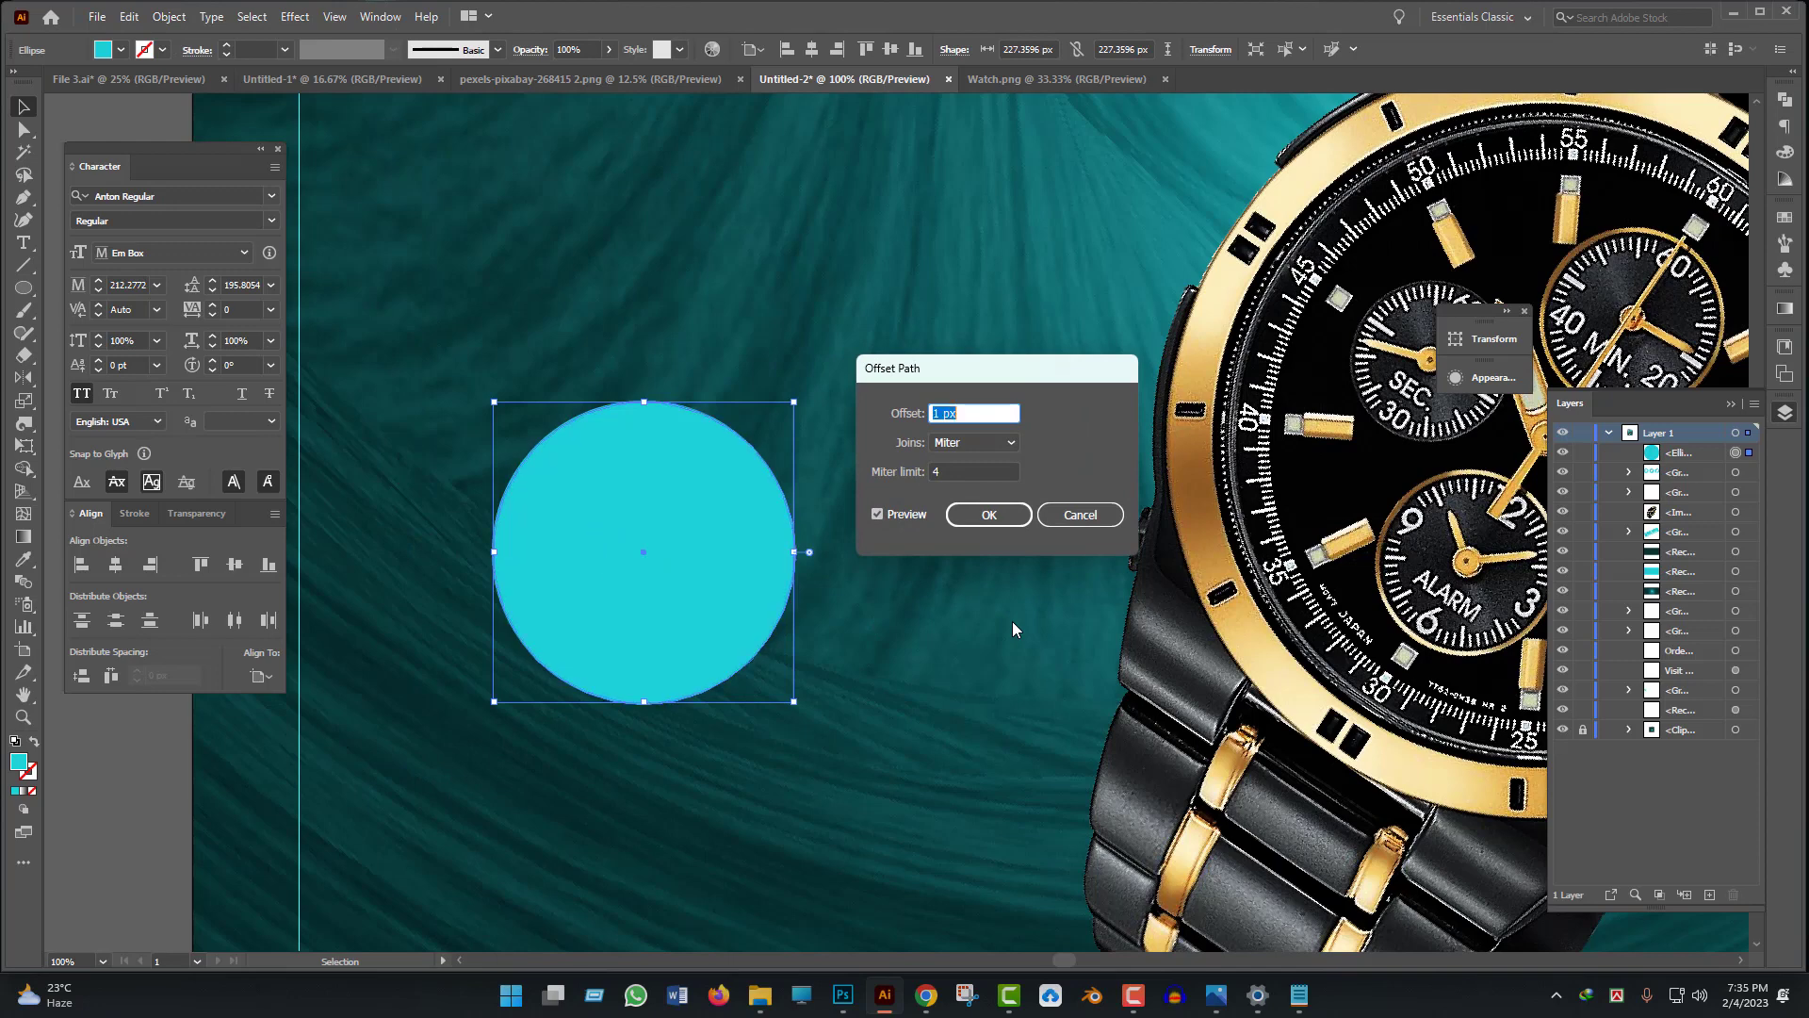
text(-6)
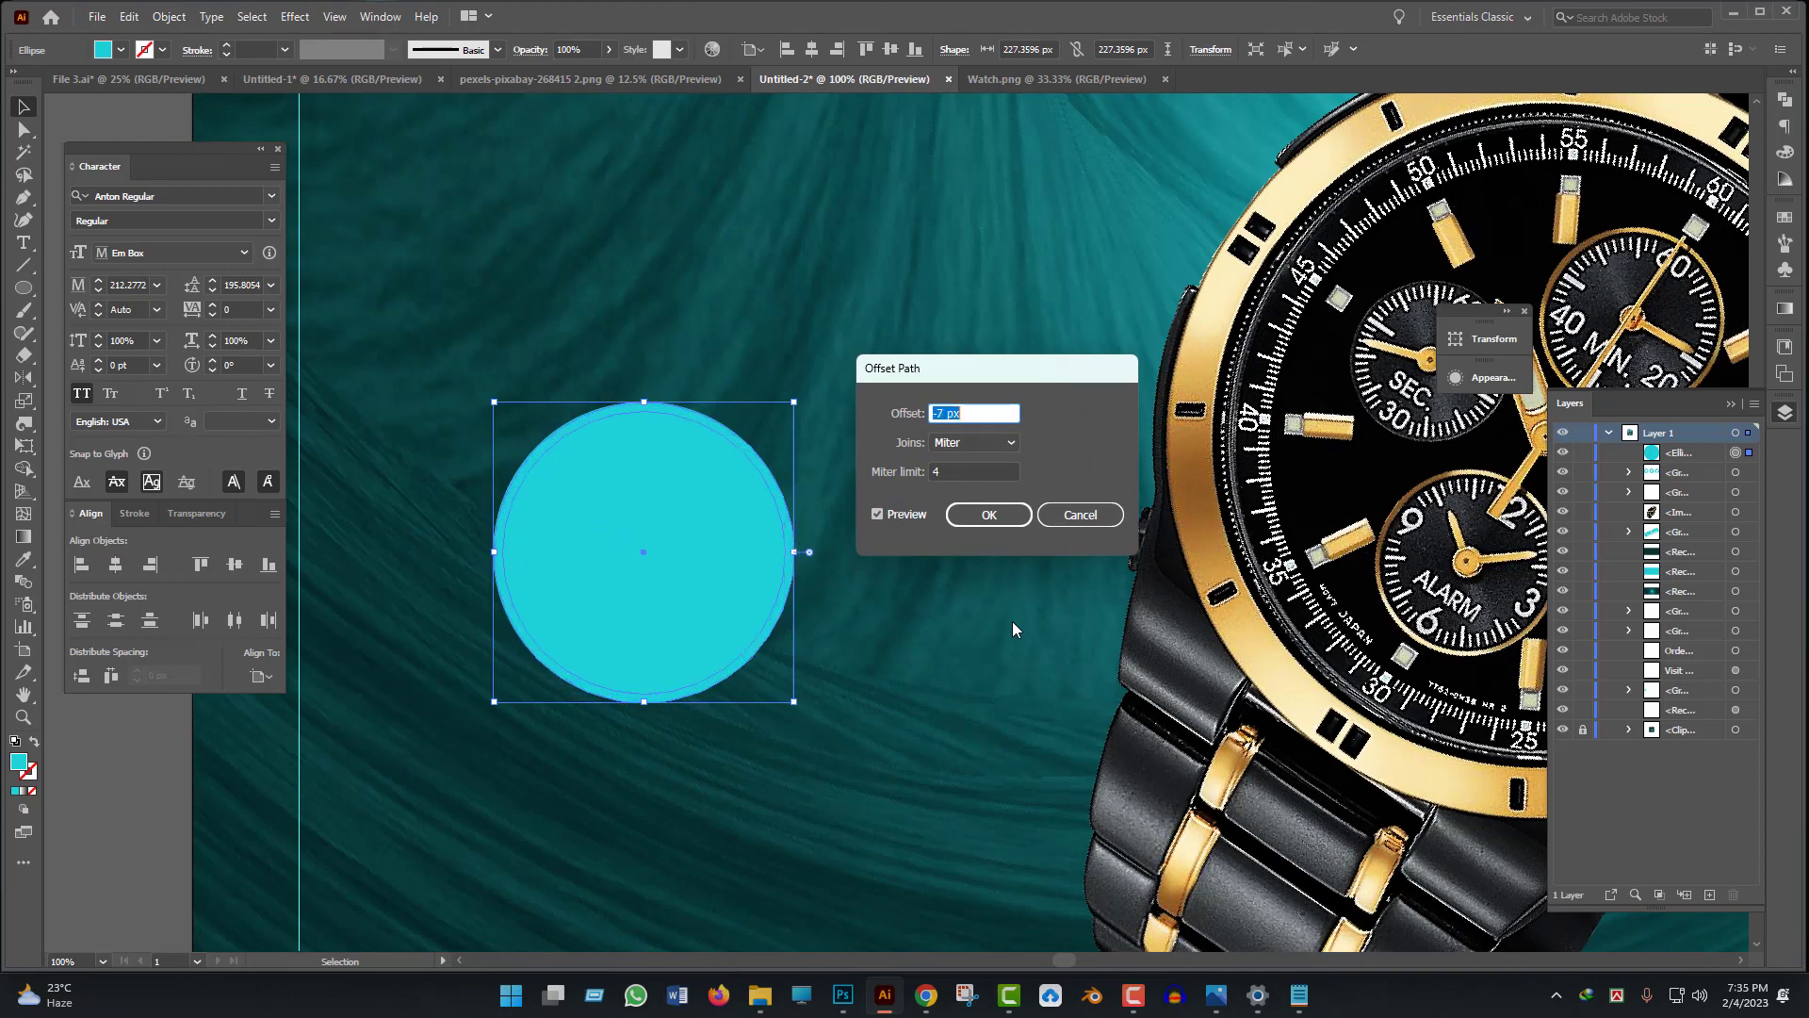
key(Down)
key(Down)
key(Down)
click(976, 516)
- Fill the inner circle with the teal radial gradient sampled from the gradient rectangle above the artboard
scroll(878, 481, down, 4)
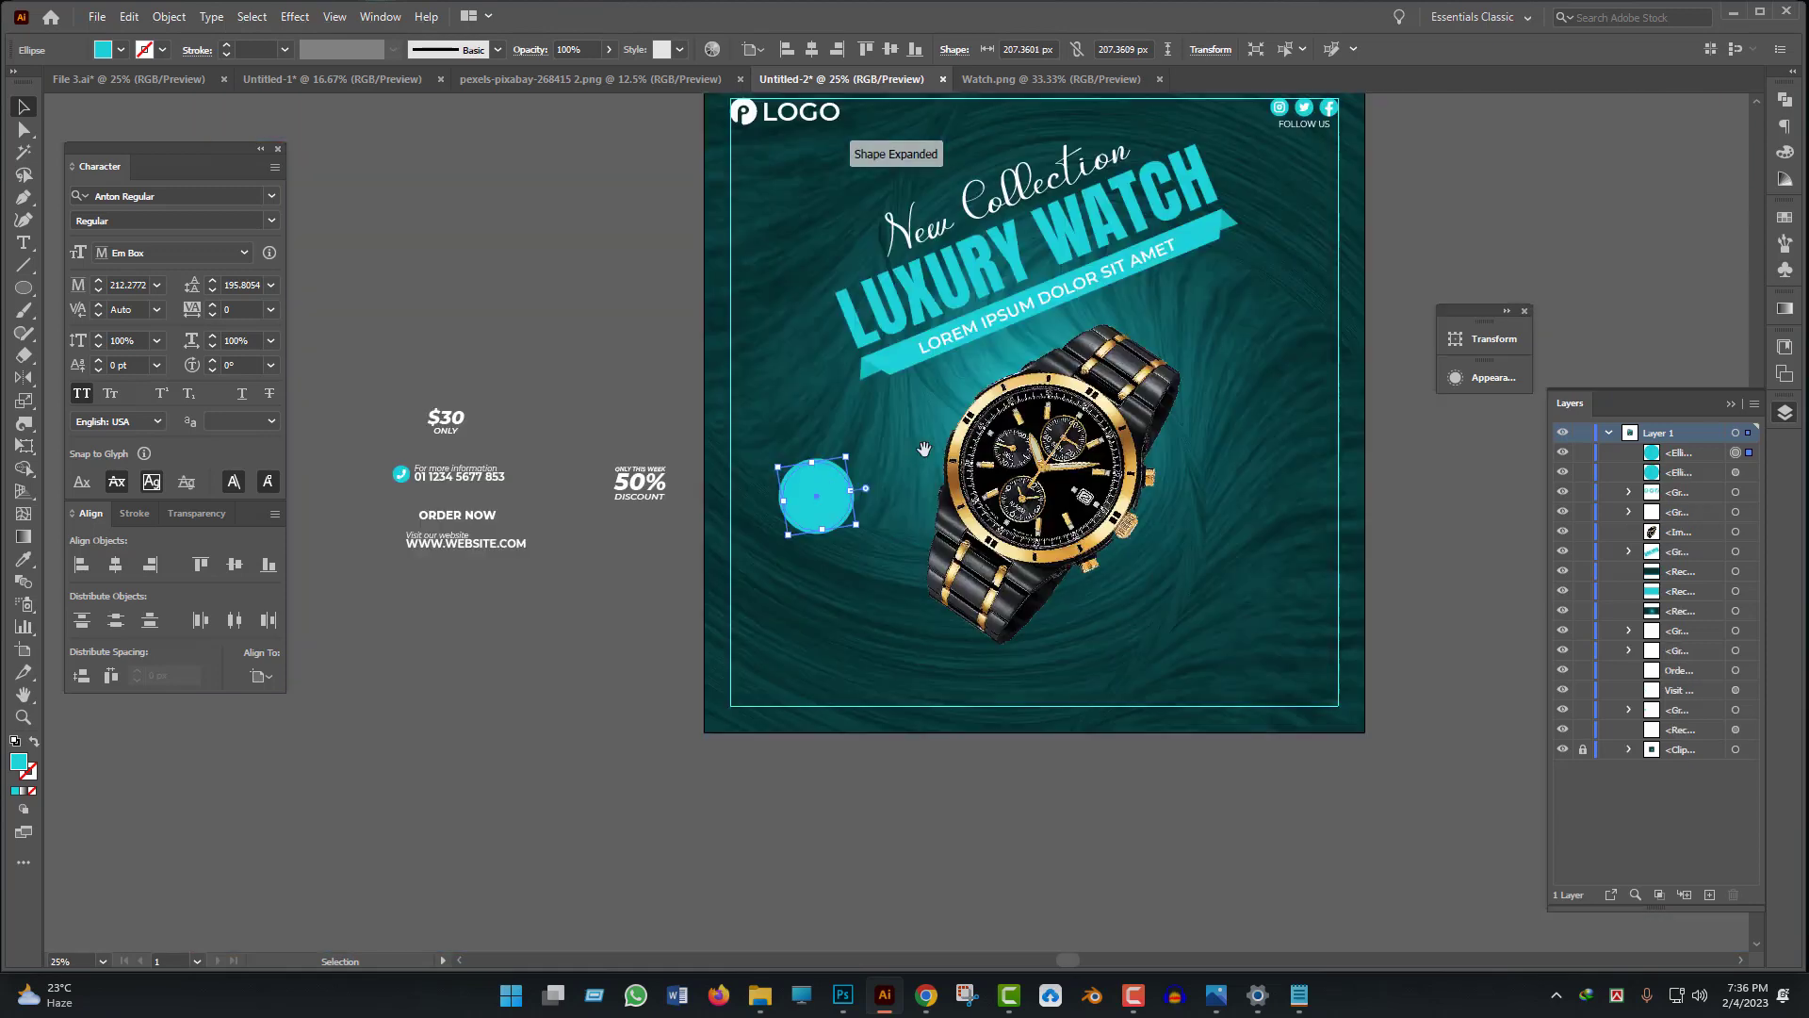
drag(933, 459, 883, 672)
key(i)
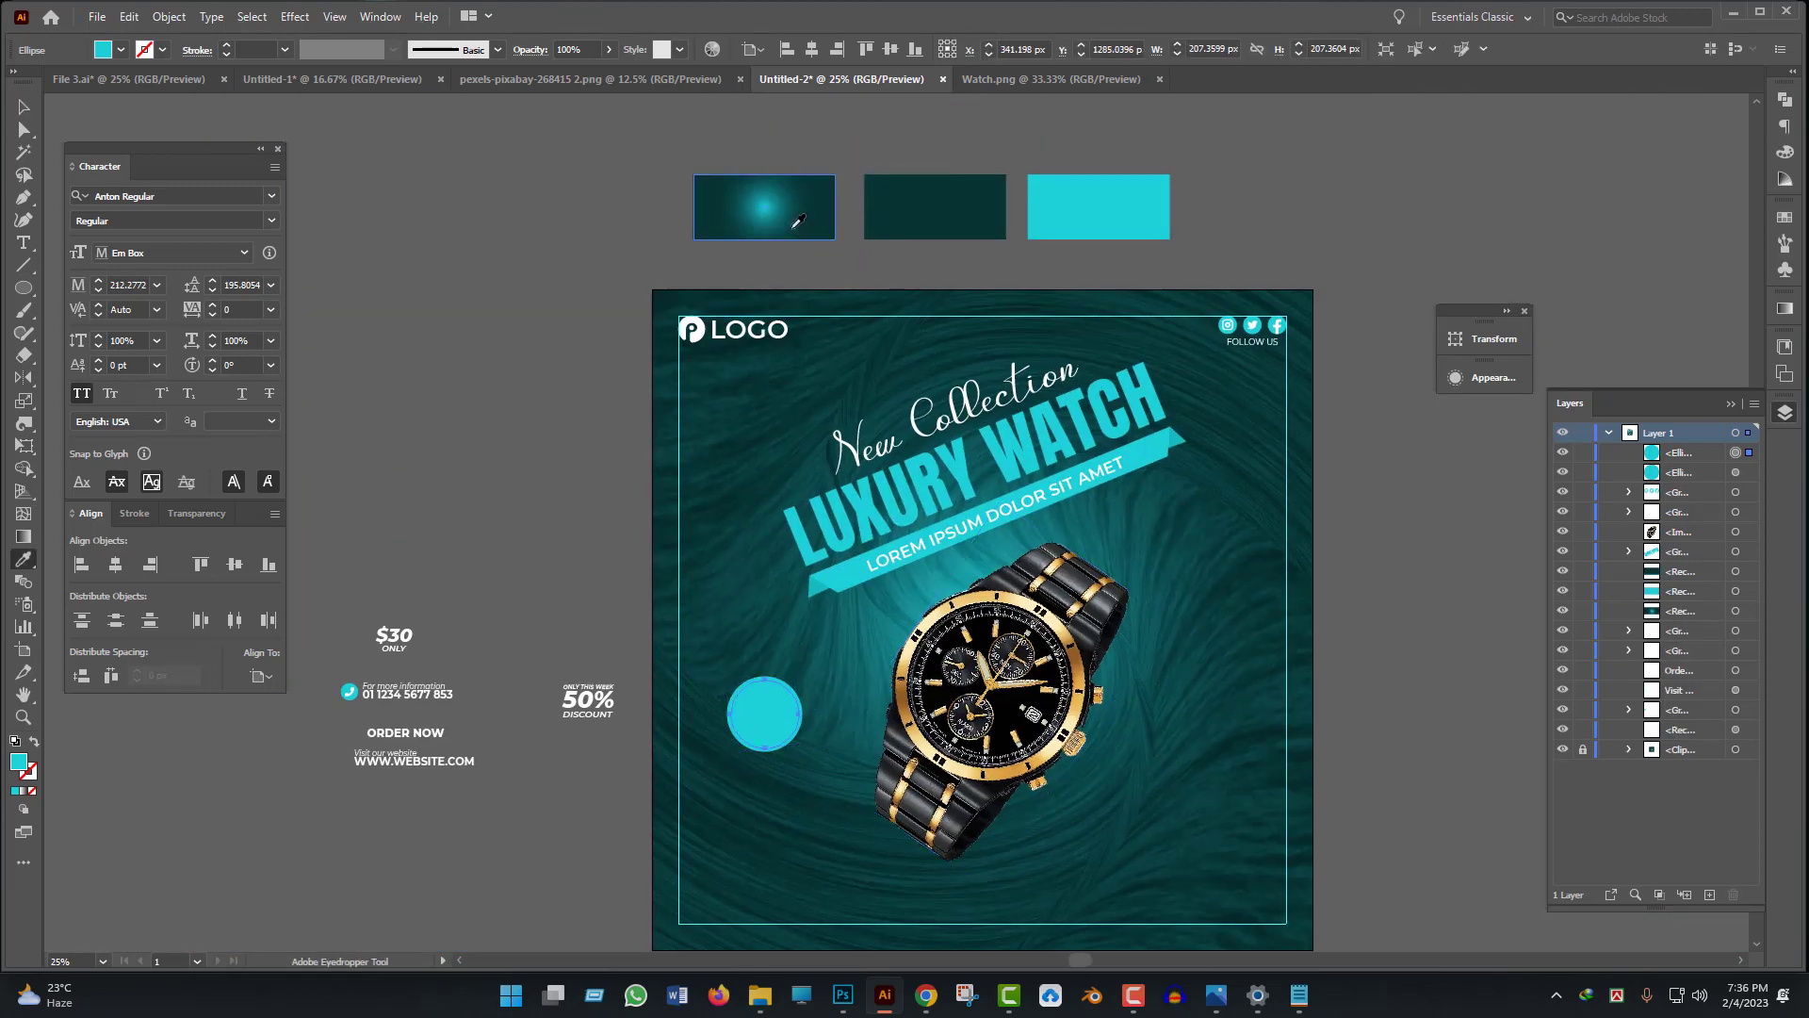
click(788, 205)
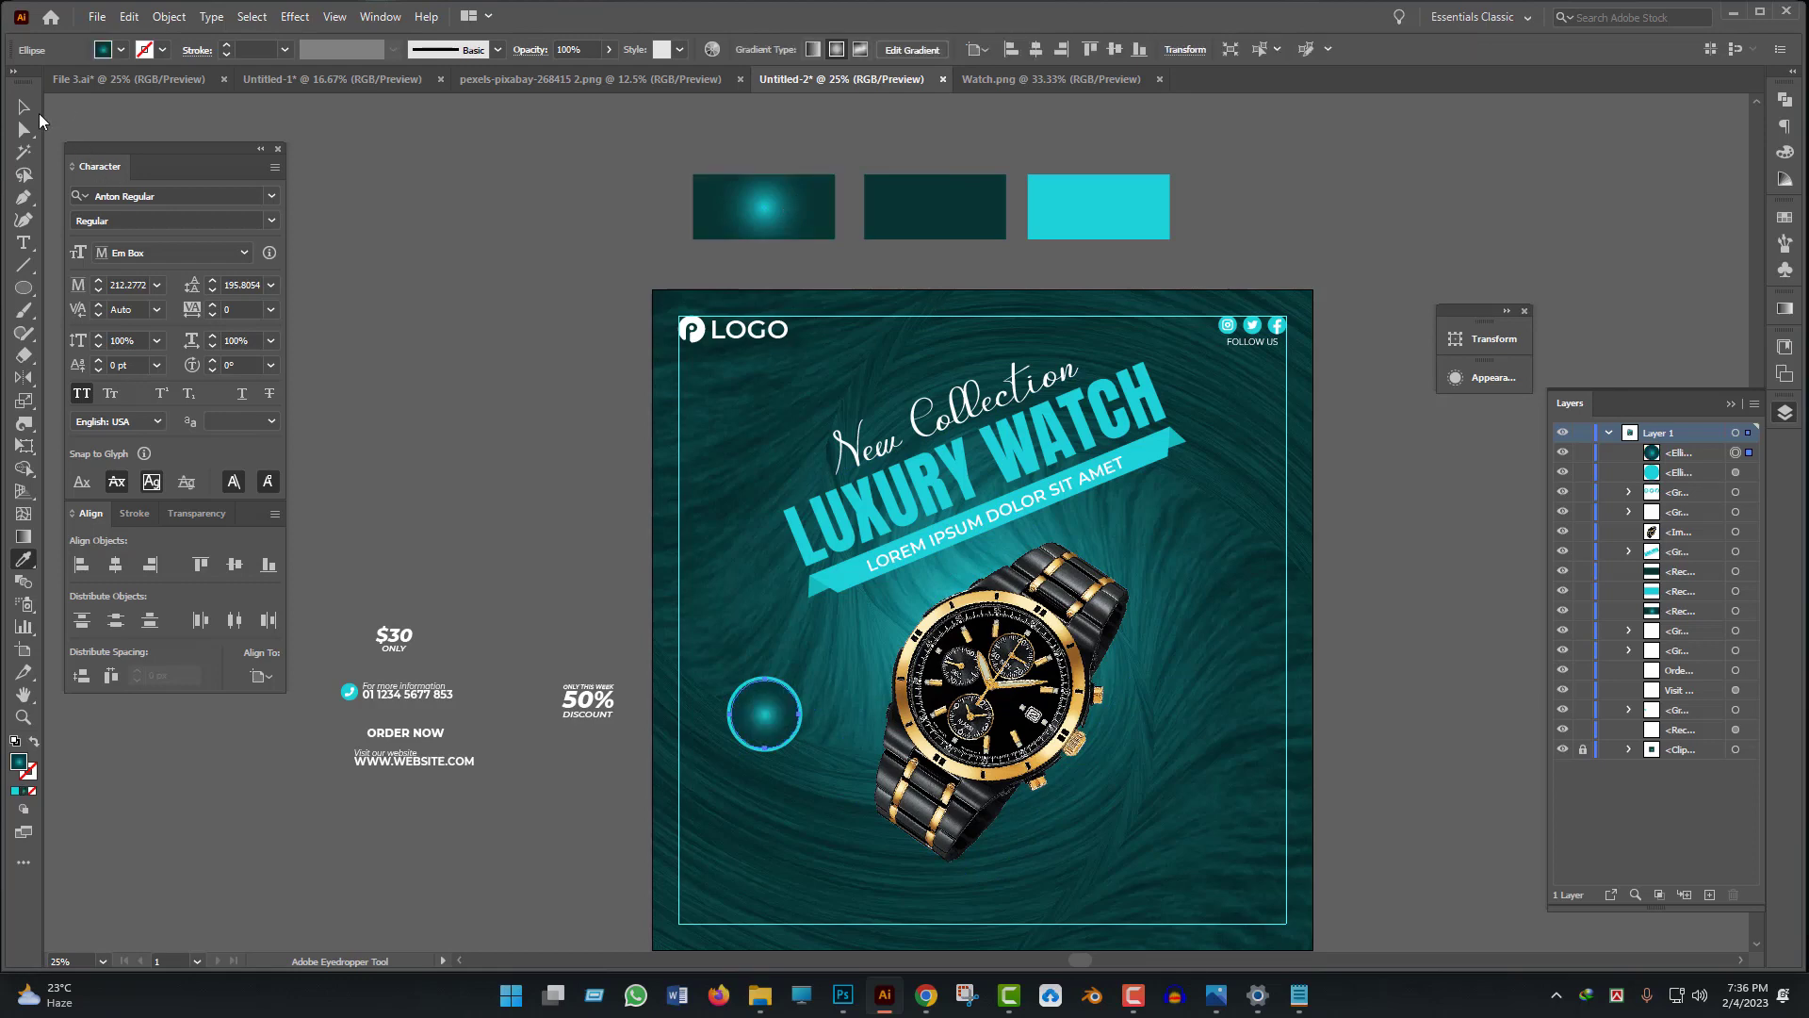
click(24, 108)
click(400, 443)
- Move the 50% discount text group into the gradient circle, bring it to the front and centre it inside the ring
drag(496, 457, 545, 222)
scroll(496, 447, up, 2)
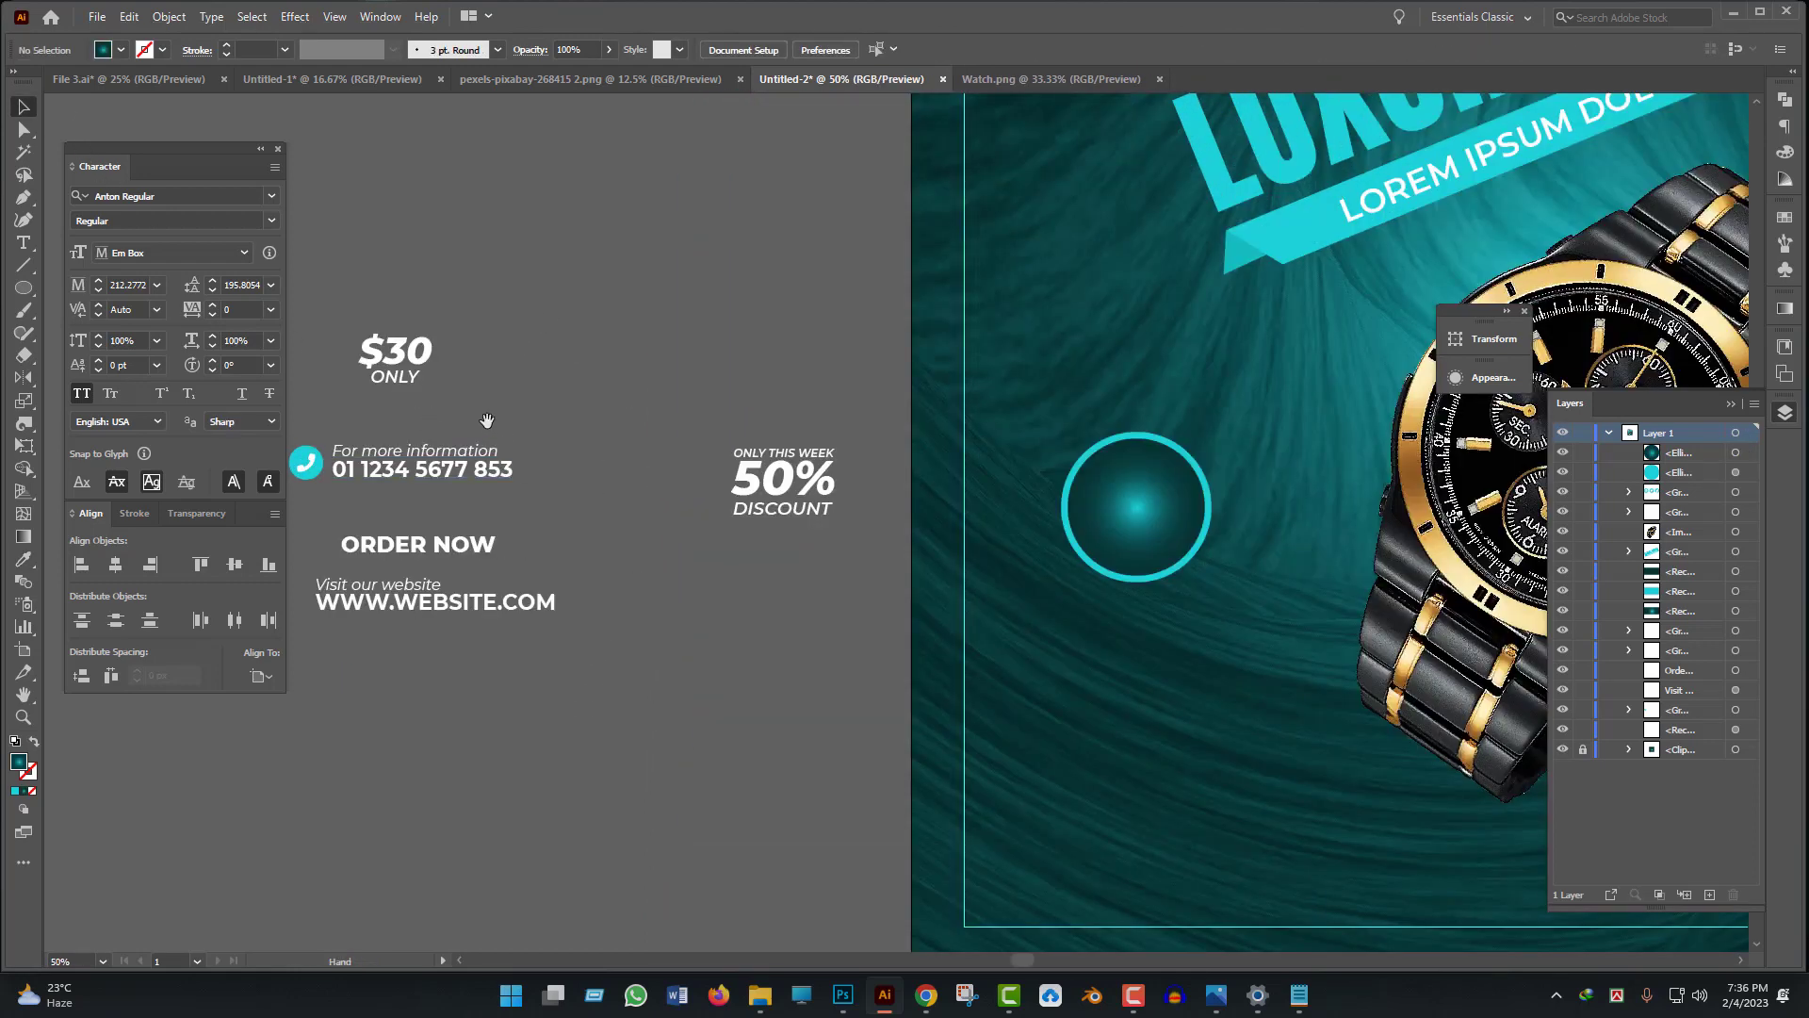
drag(487, 420, 466, 495)
drag(660, 591, 502, 551)
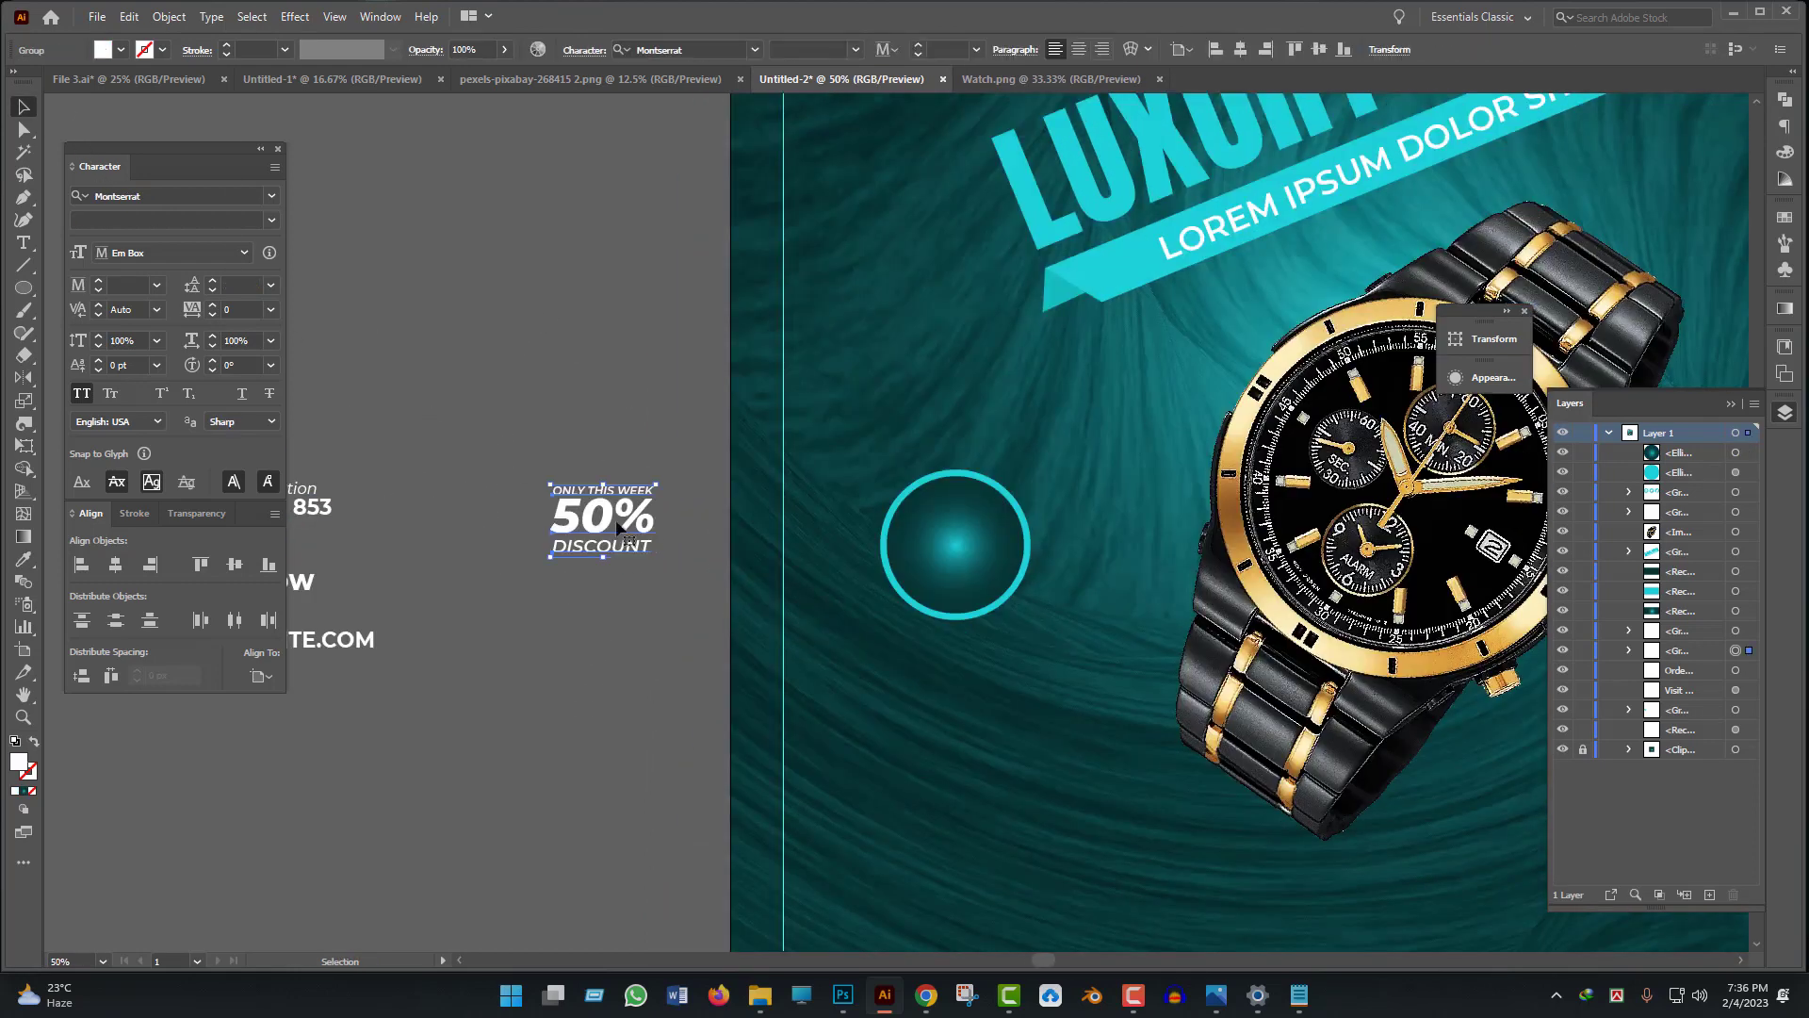
scroll(605, 516, up, 3)
drag(703, 640, 672, 600)
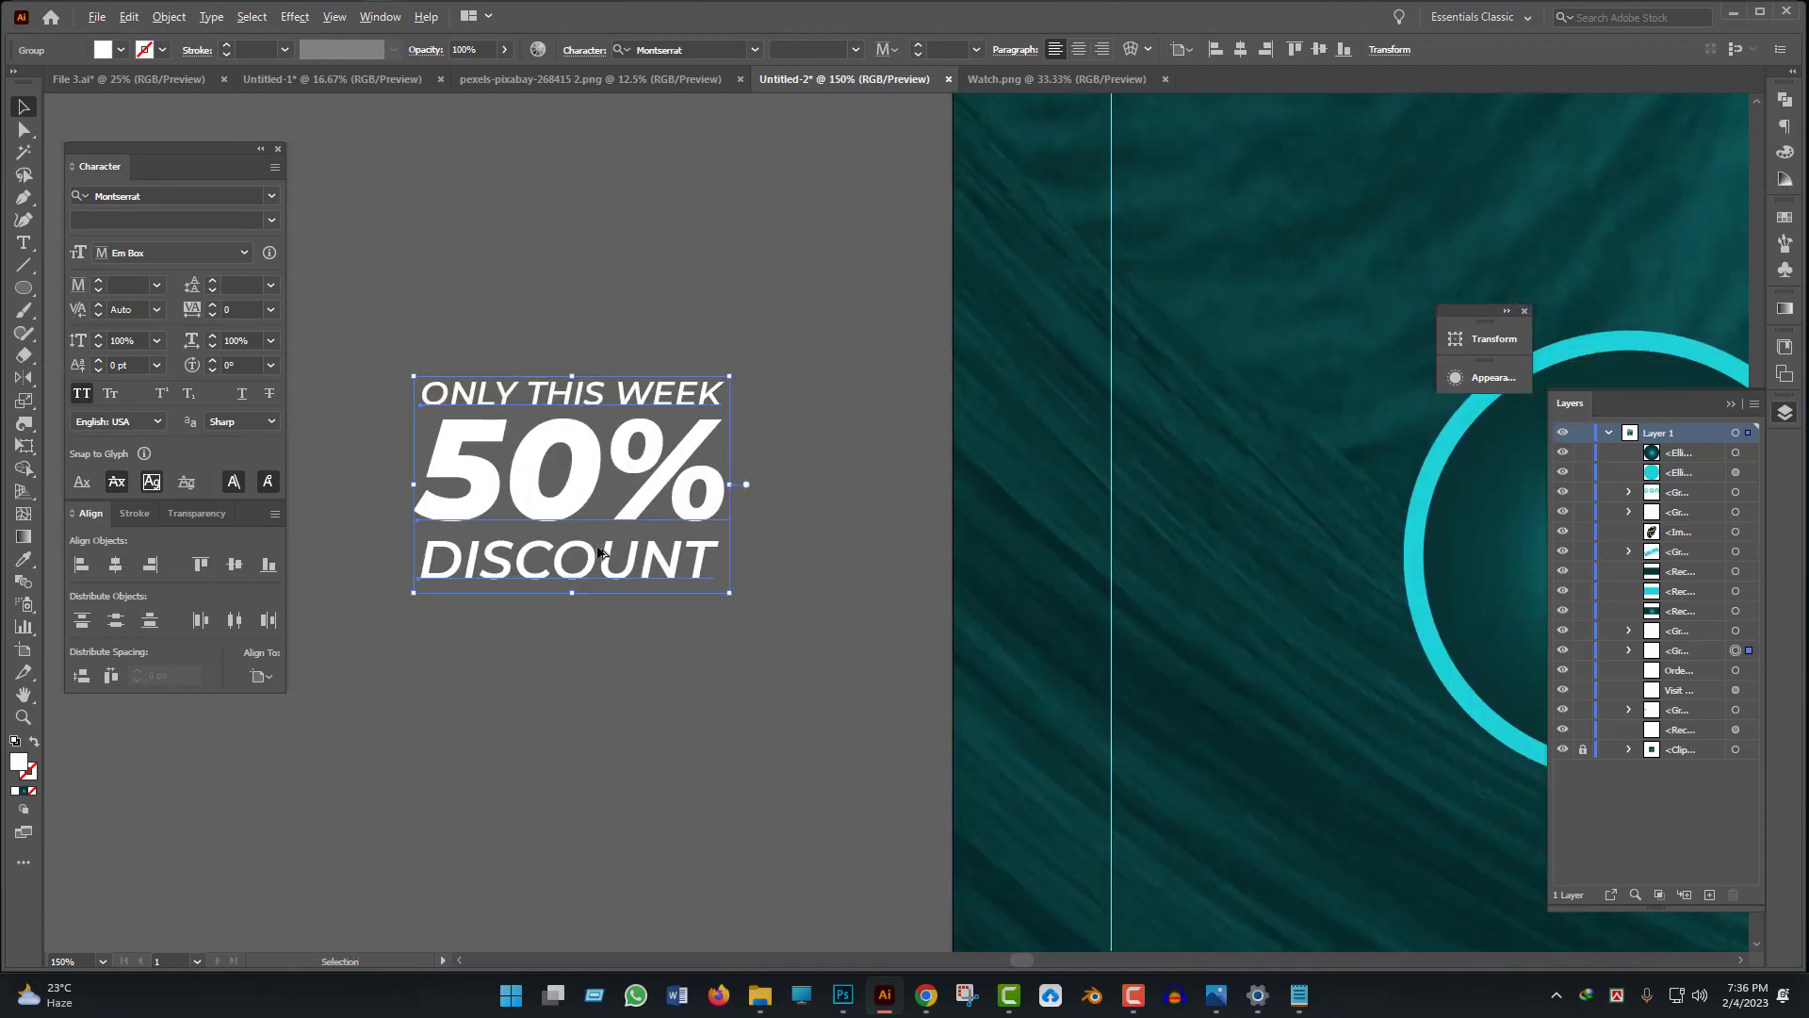
scroll(640, 546, down, 2)
drag(497, 537, 980, 561)
scroll(980, 561, up, 1)
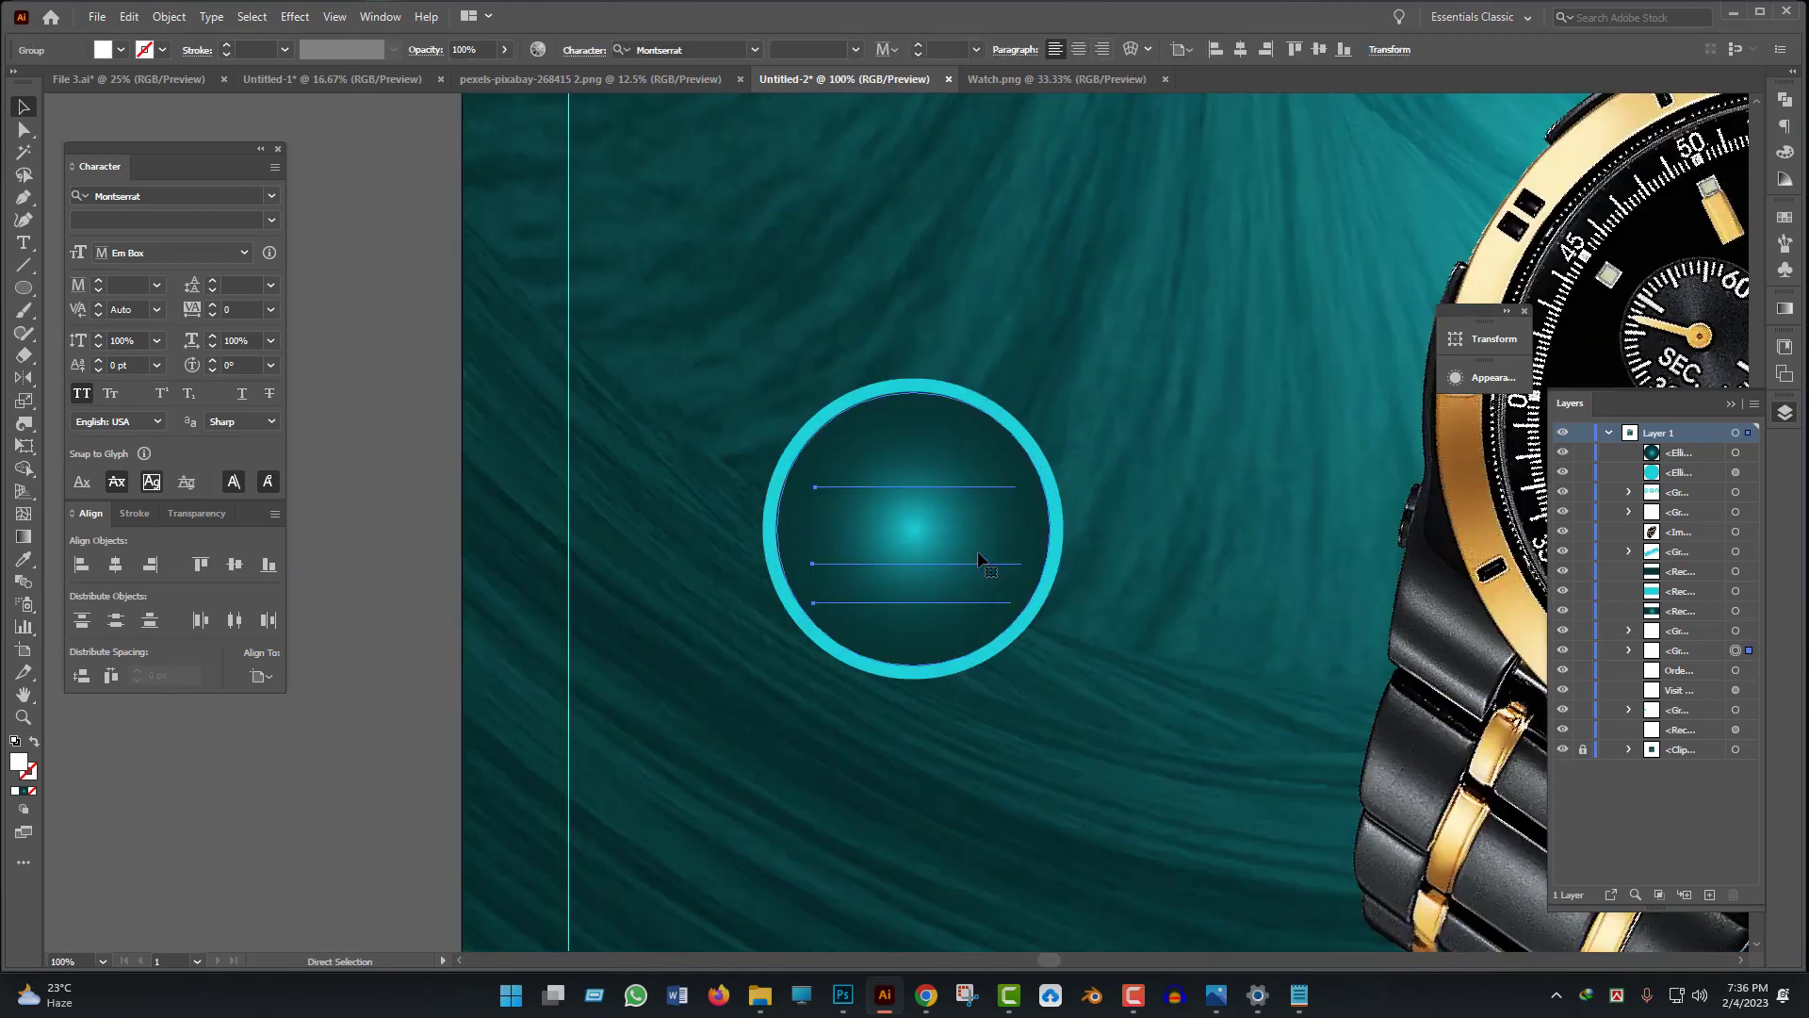
key(ctrl+shift+bracketright)
scroll(938, 543, up, 2)
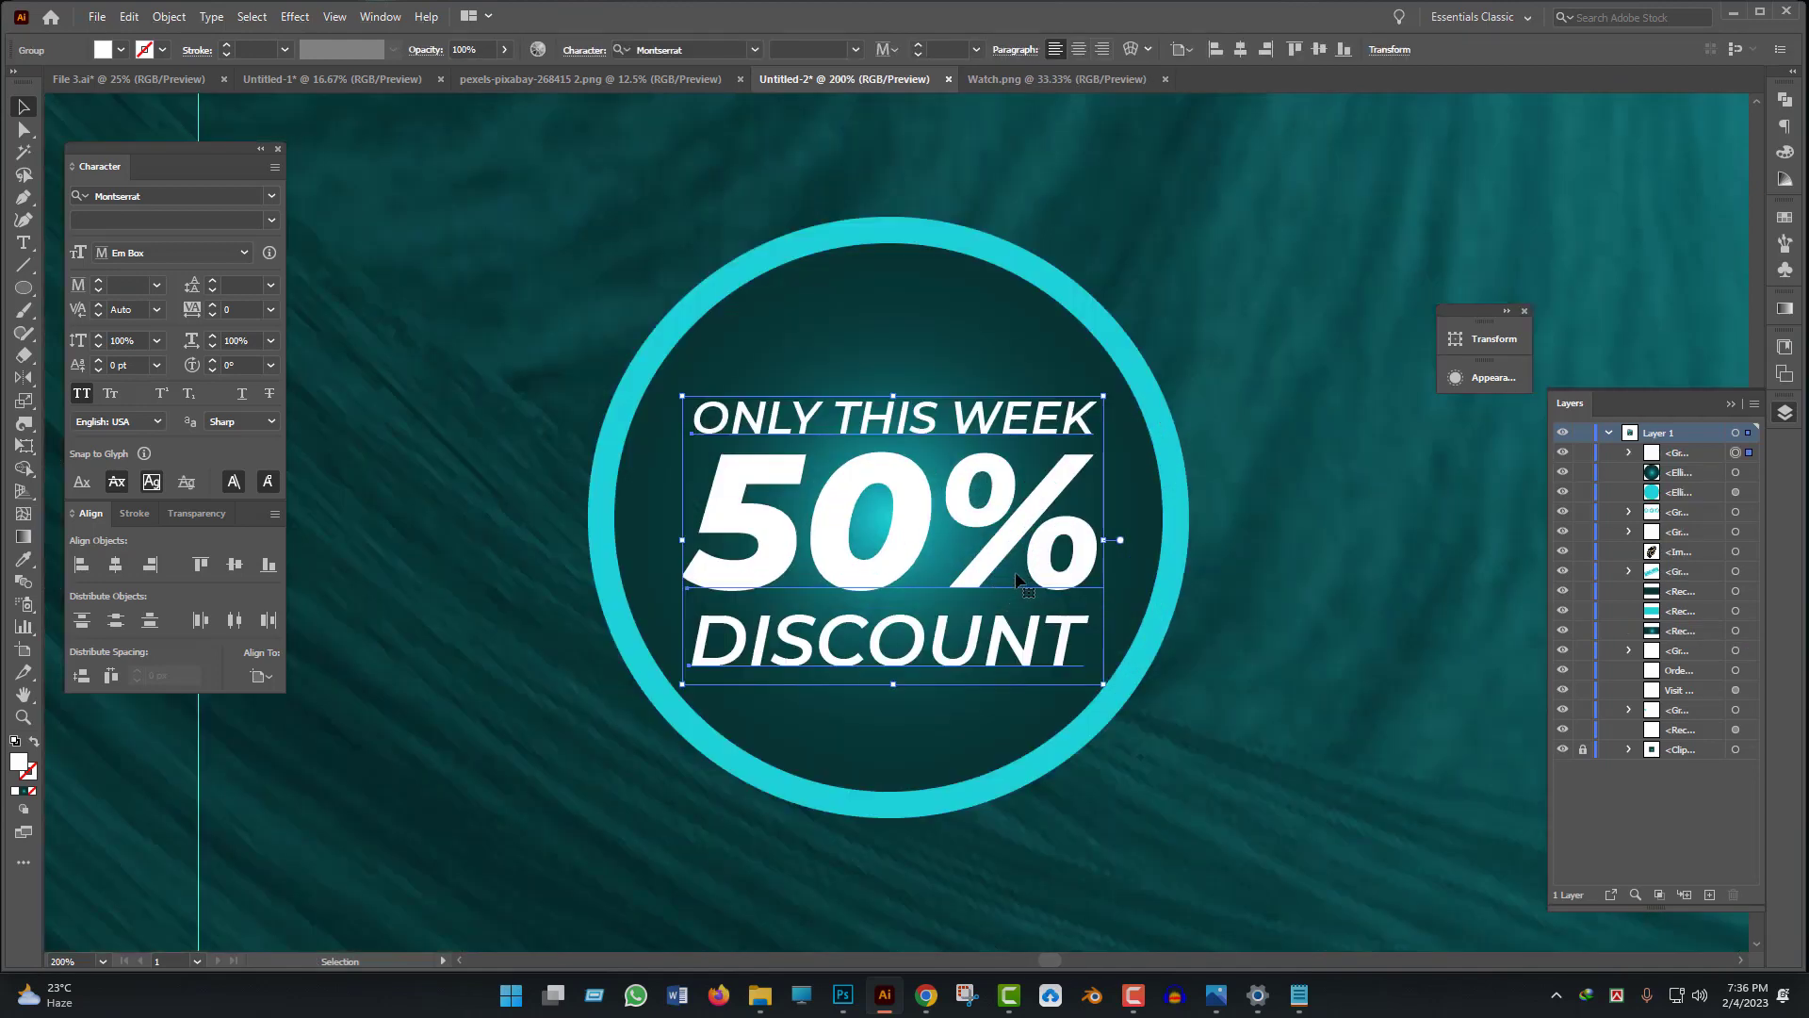
drag(877, 613, 879, 604)
scroll(879, 604, down, 3)
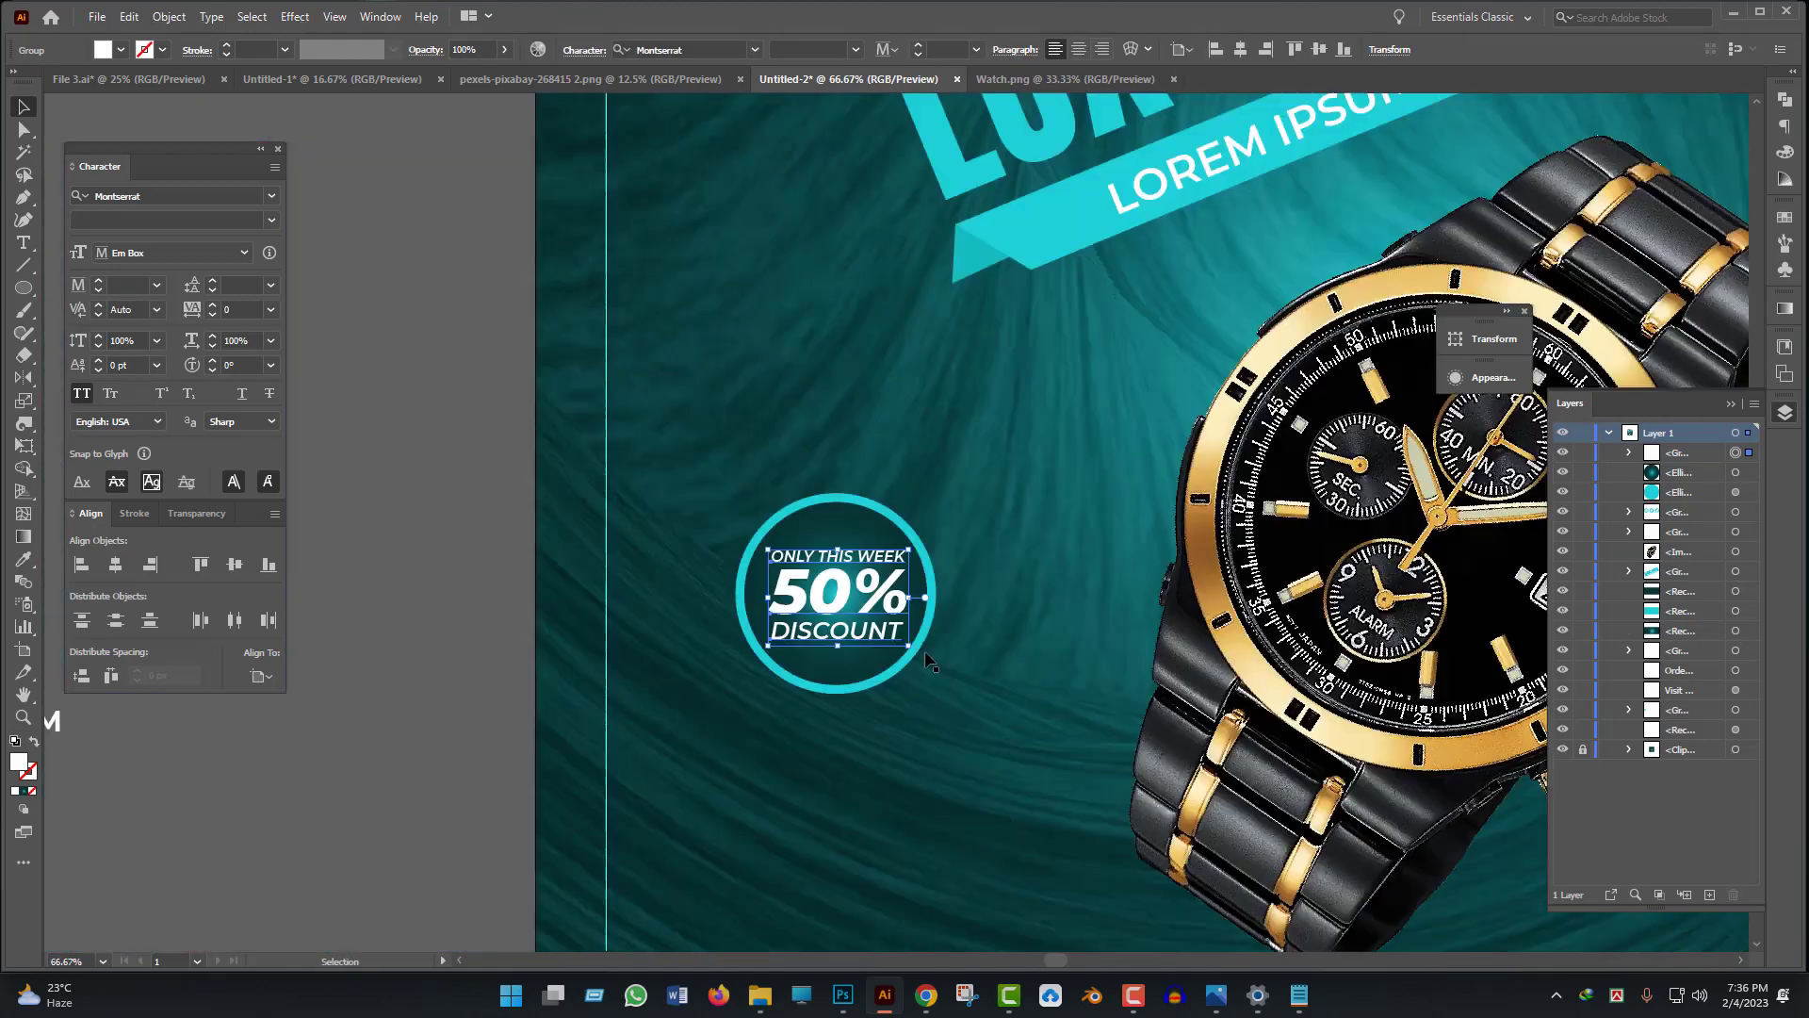
- Group both circles with the discount text and move the badge left of the watch, near the frame's left edge
key(space)
drag(932, 745, 744, 421)
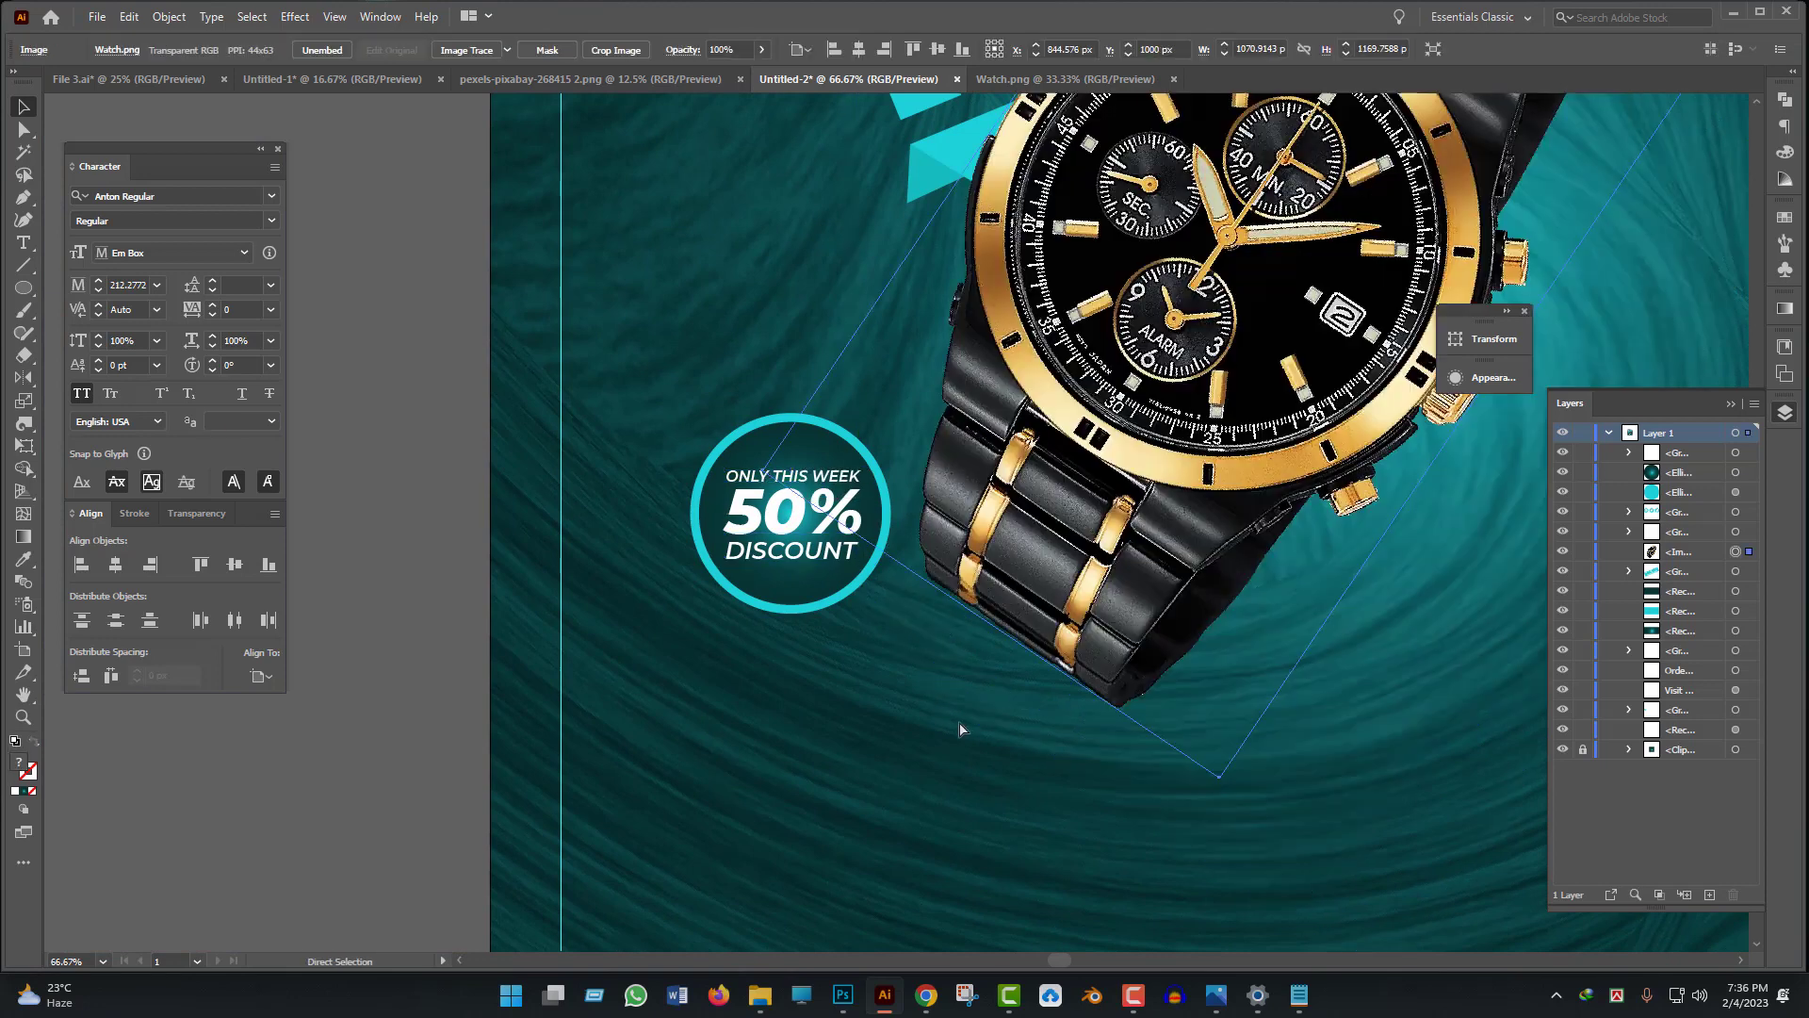
key(ctrl+z)
drag(838, 652, 670, 421)
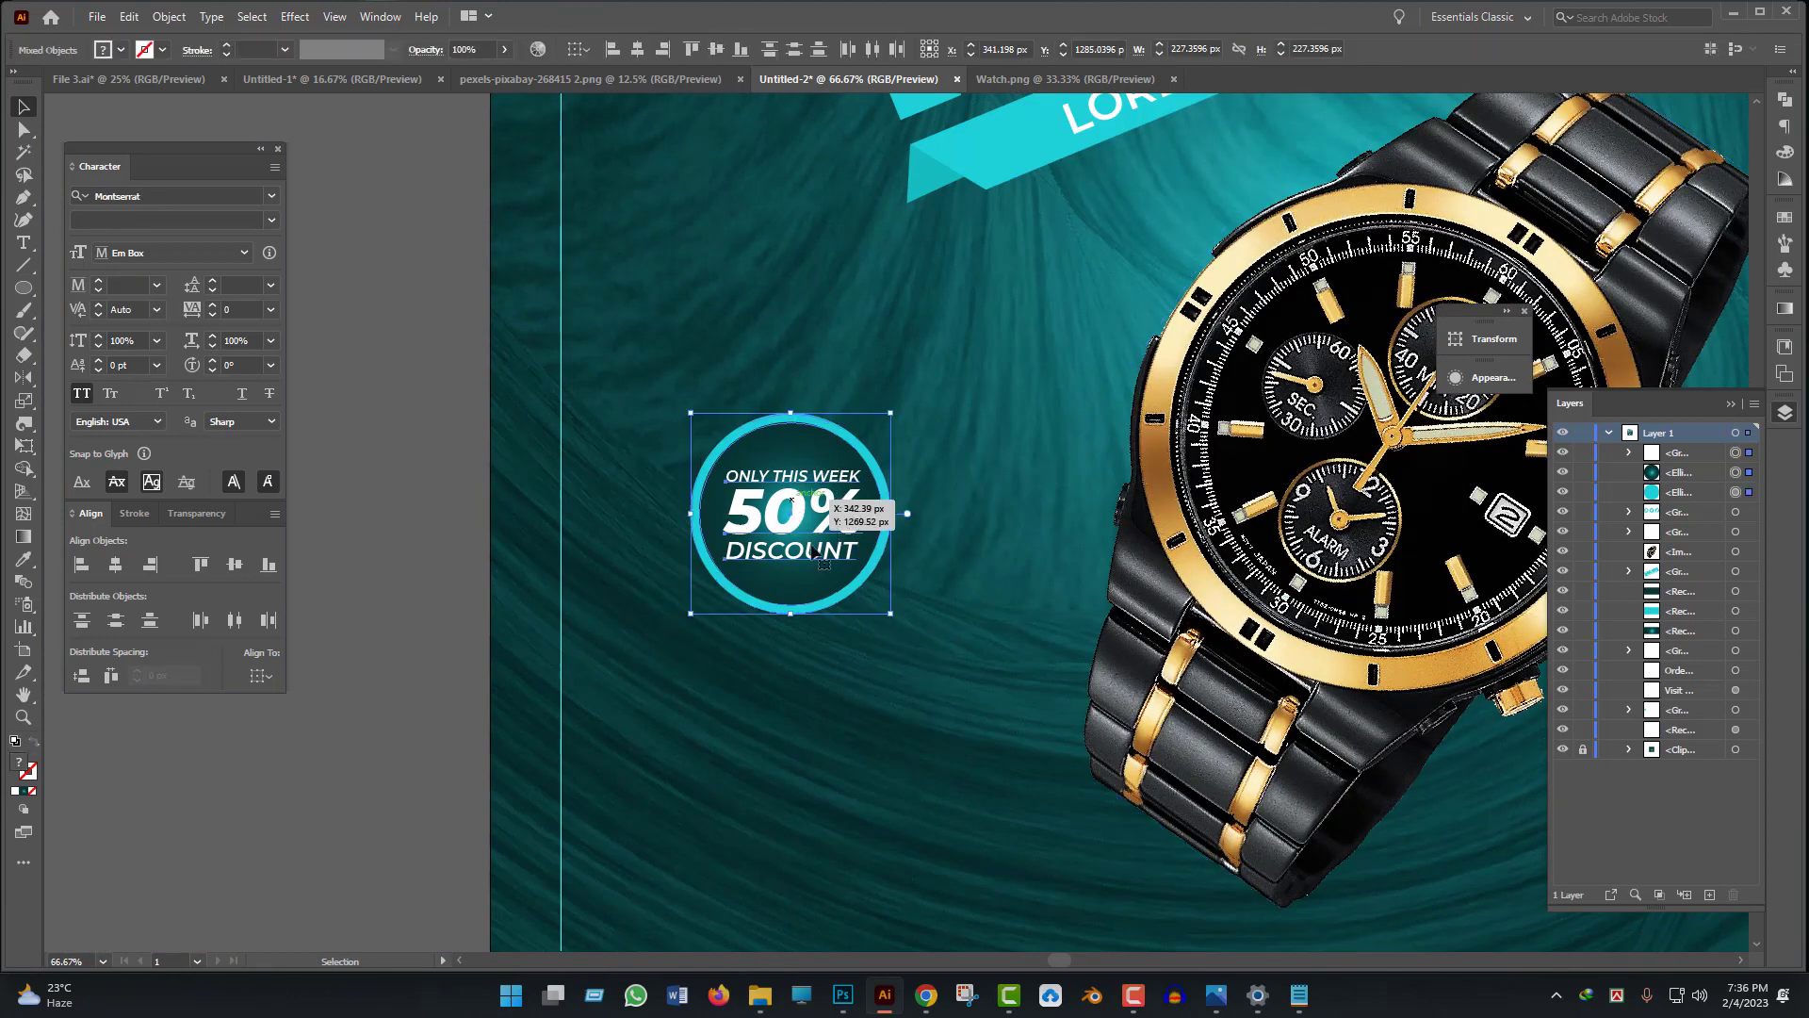
key(ctrl+g)
drag(790, 513, 661, 471)
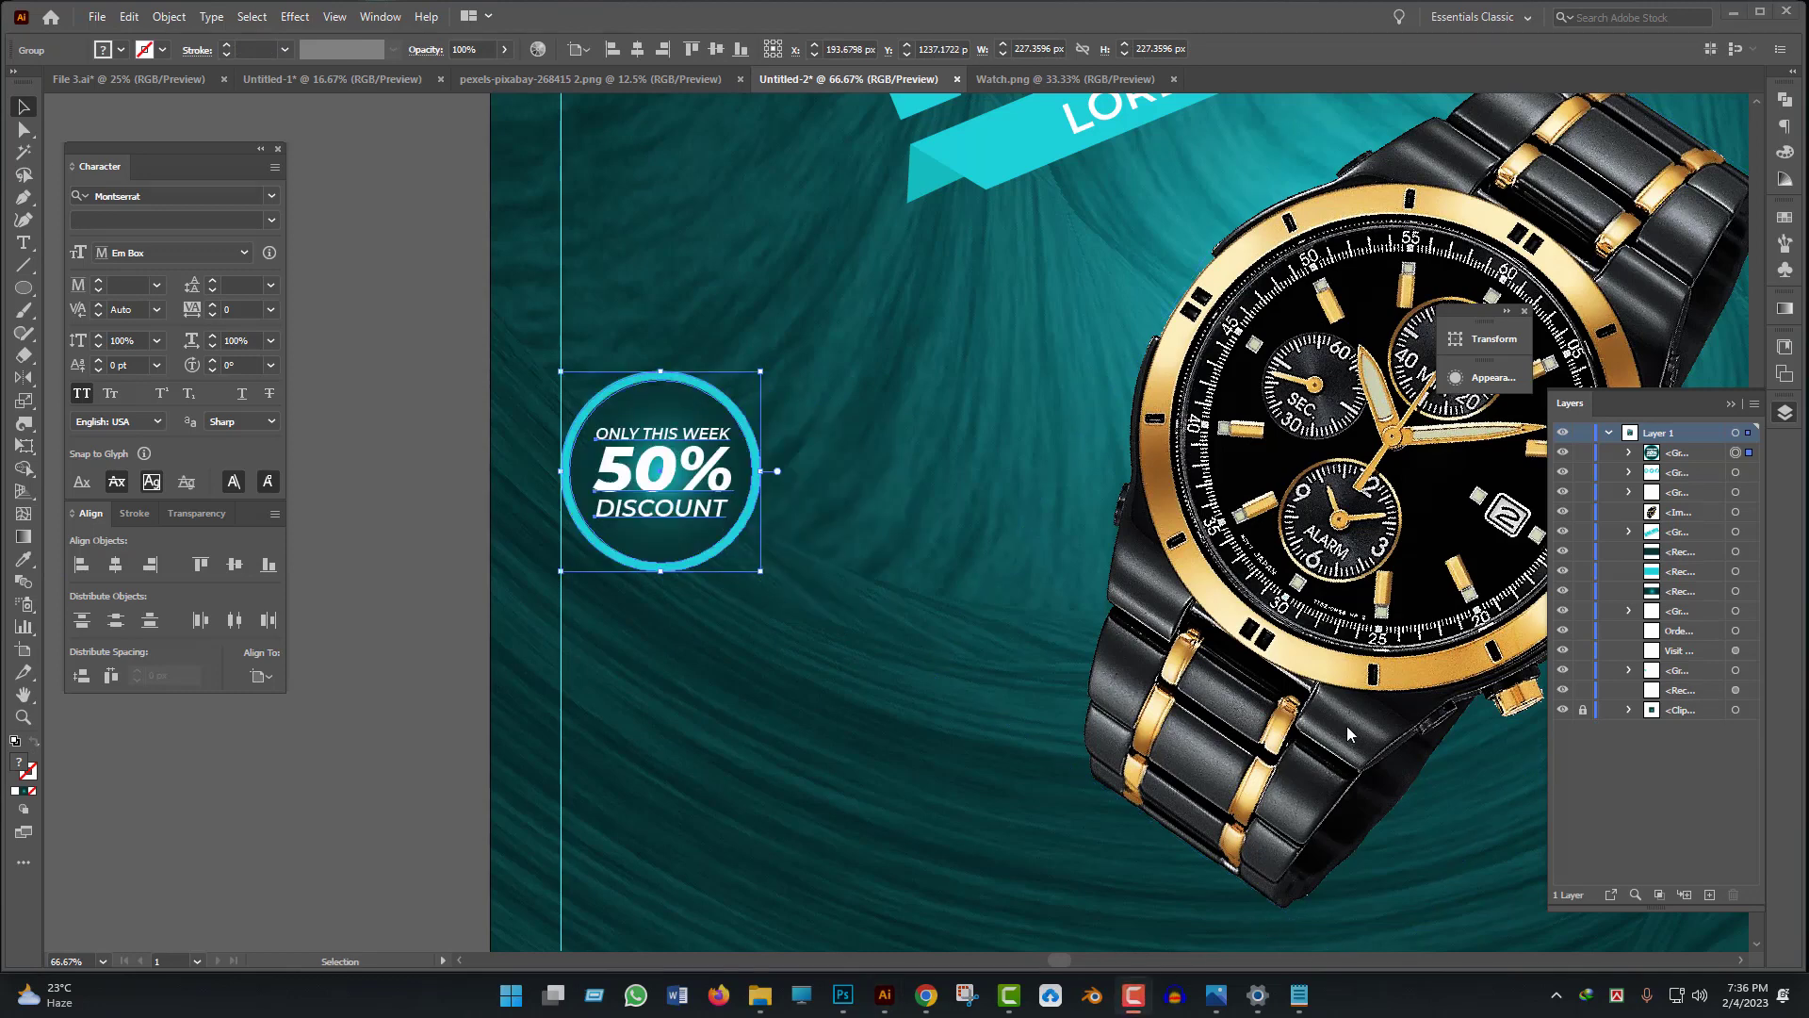
key(ctrl+0)
click(1371, 723)
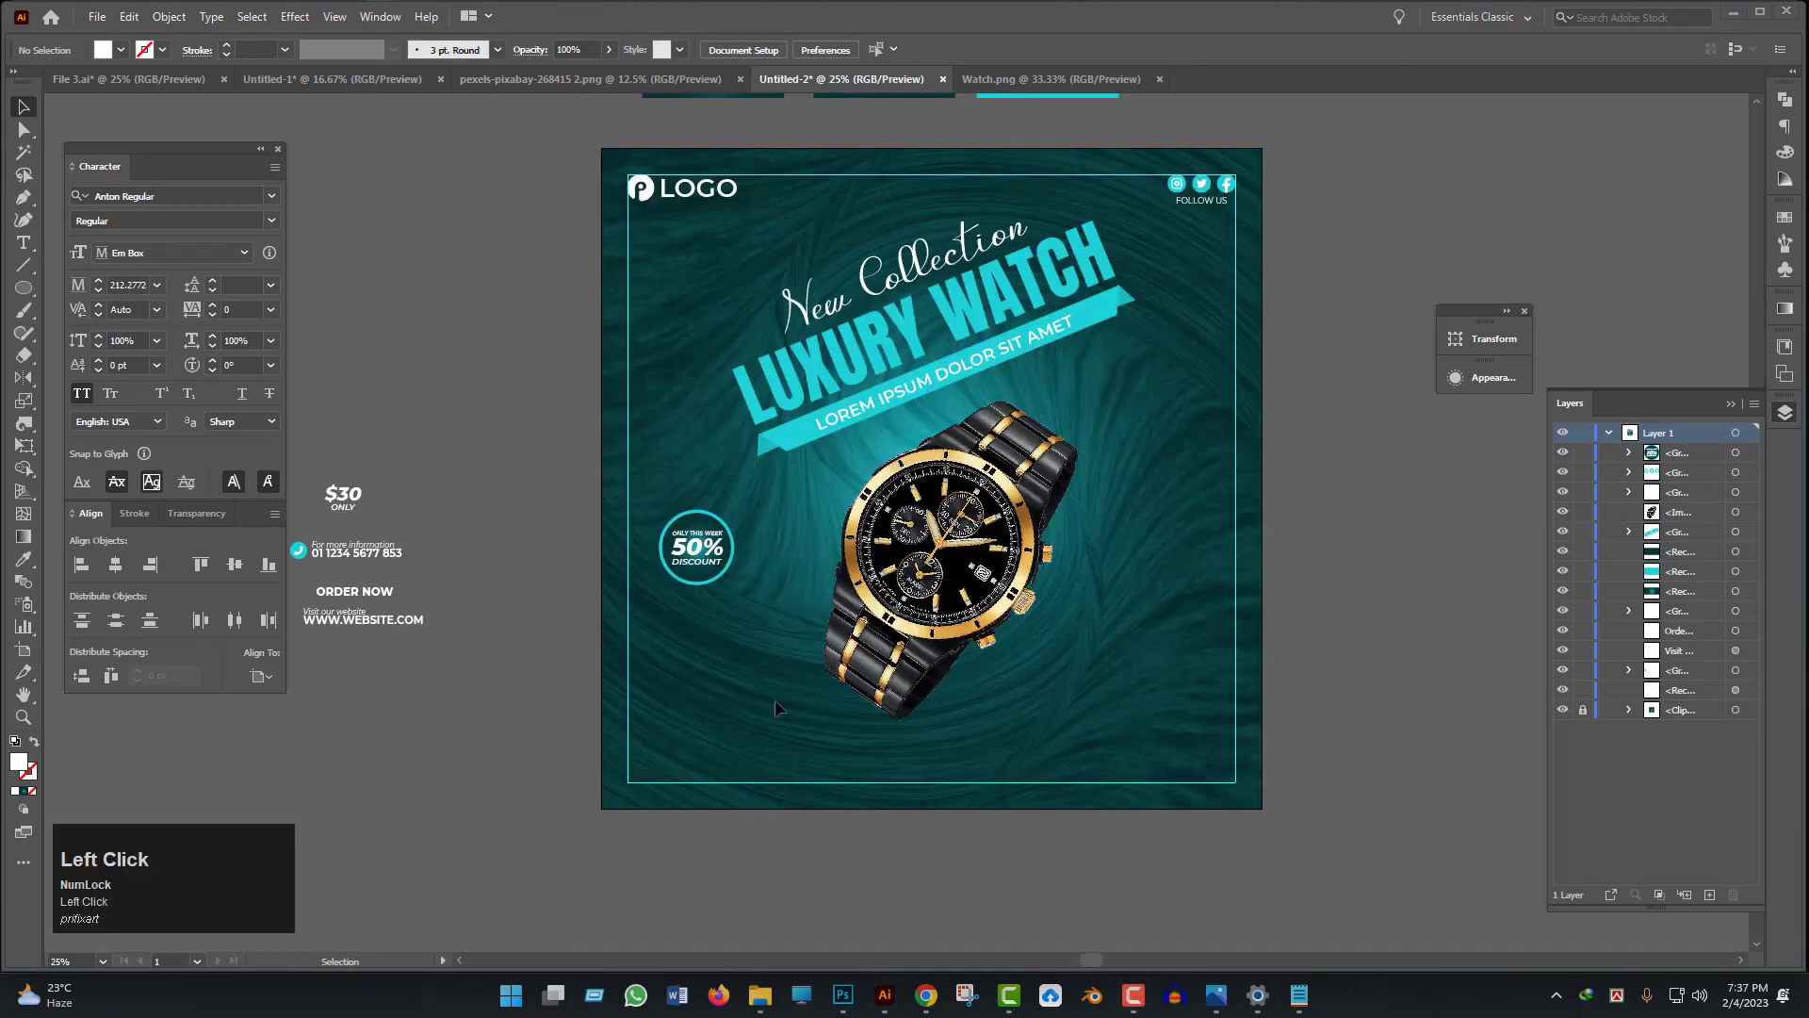
- Create a three-pointed star with radii of 25 px and 50 px below the discount badge
scroll(735, 586, up, 2)
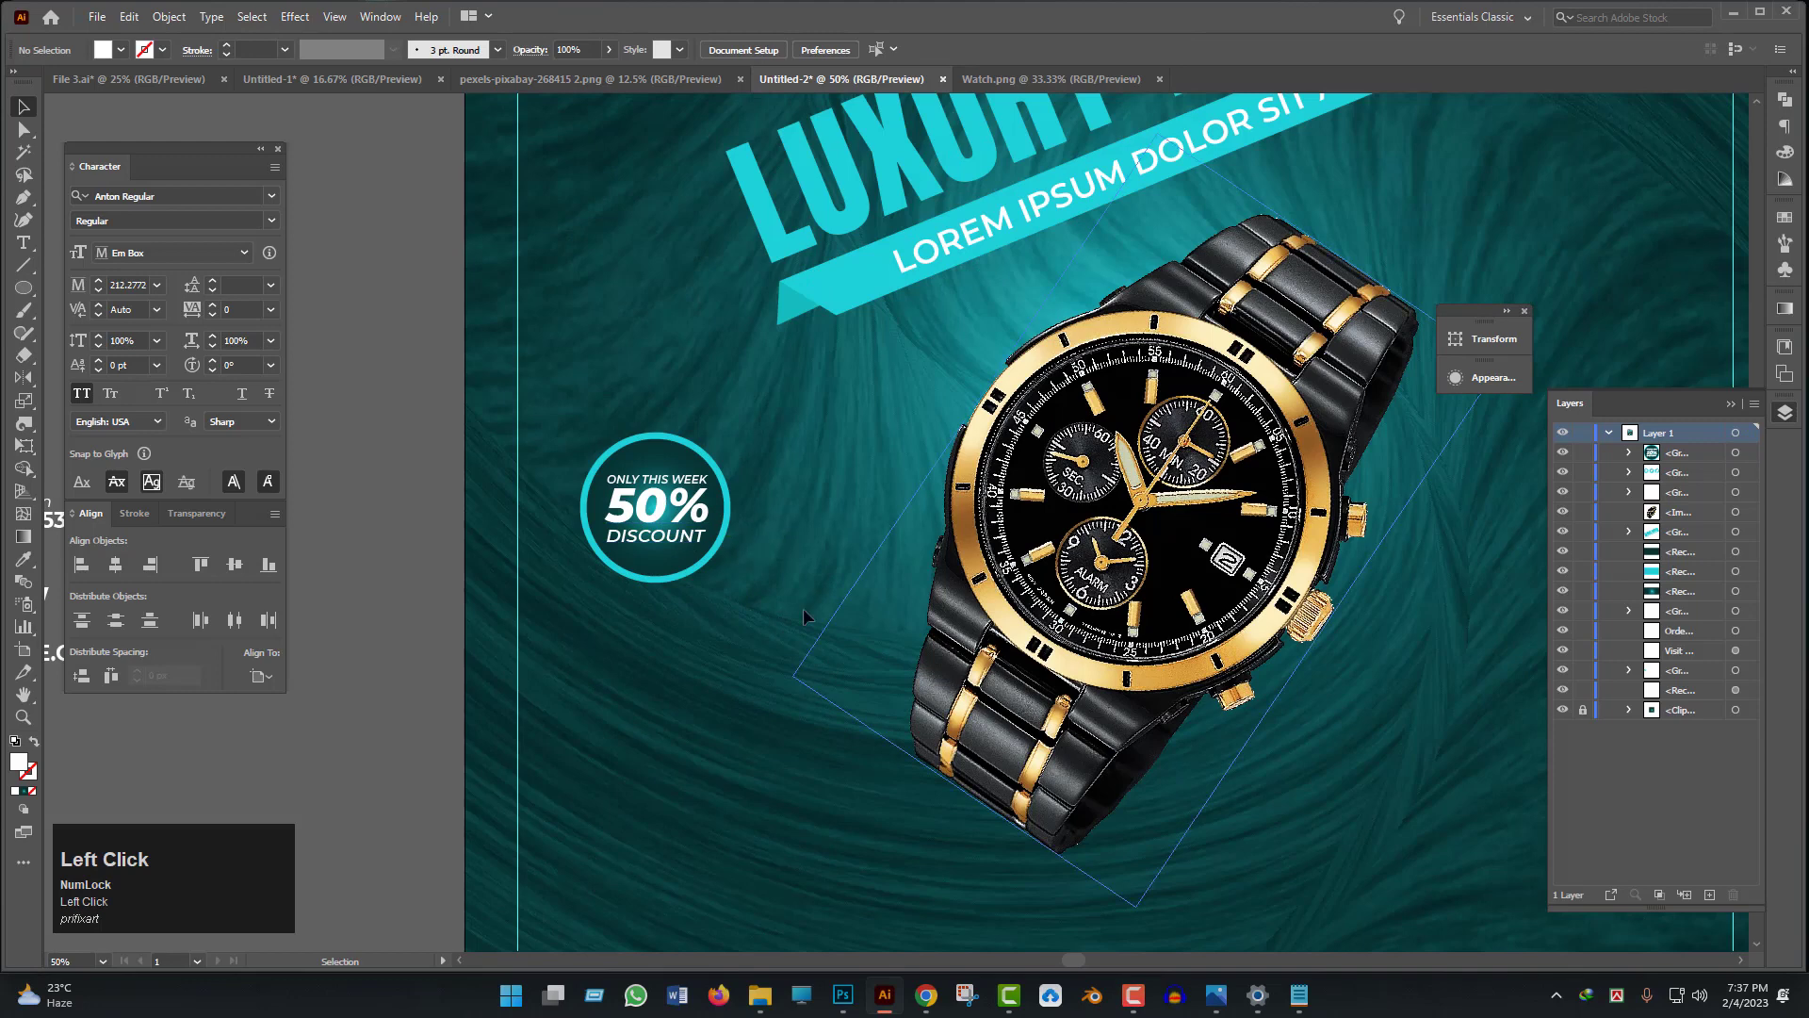
scroll(803, 608, up, 1)
drag(764, 659, 722, 594)
right_click(27, 288)
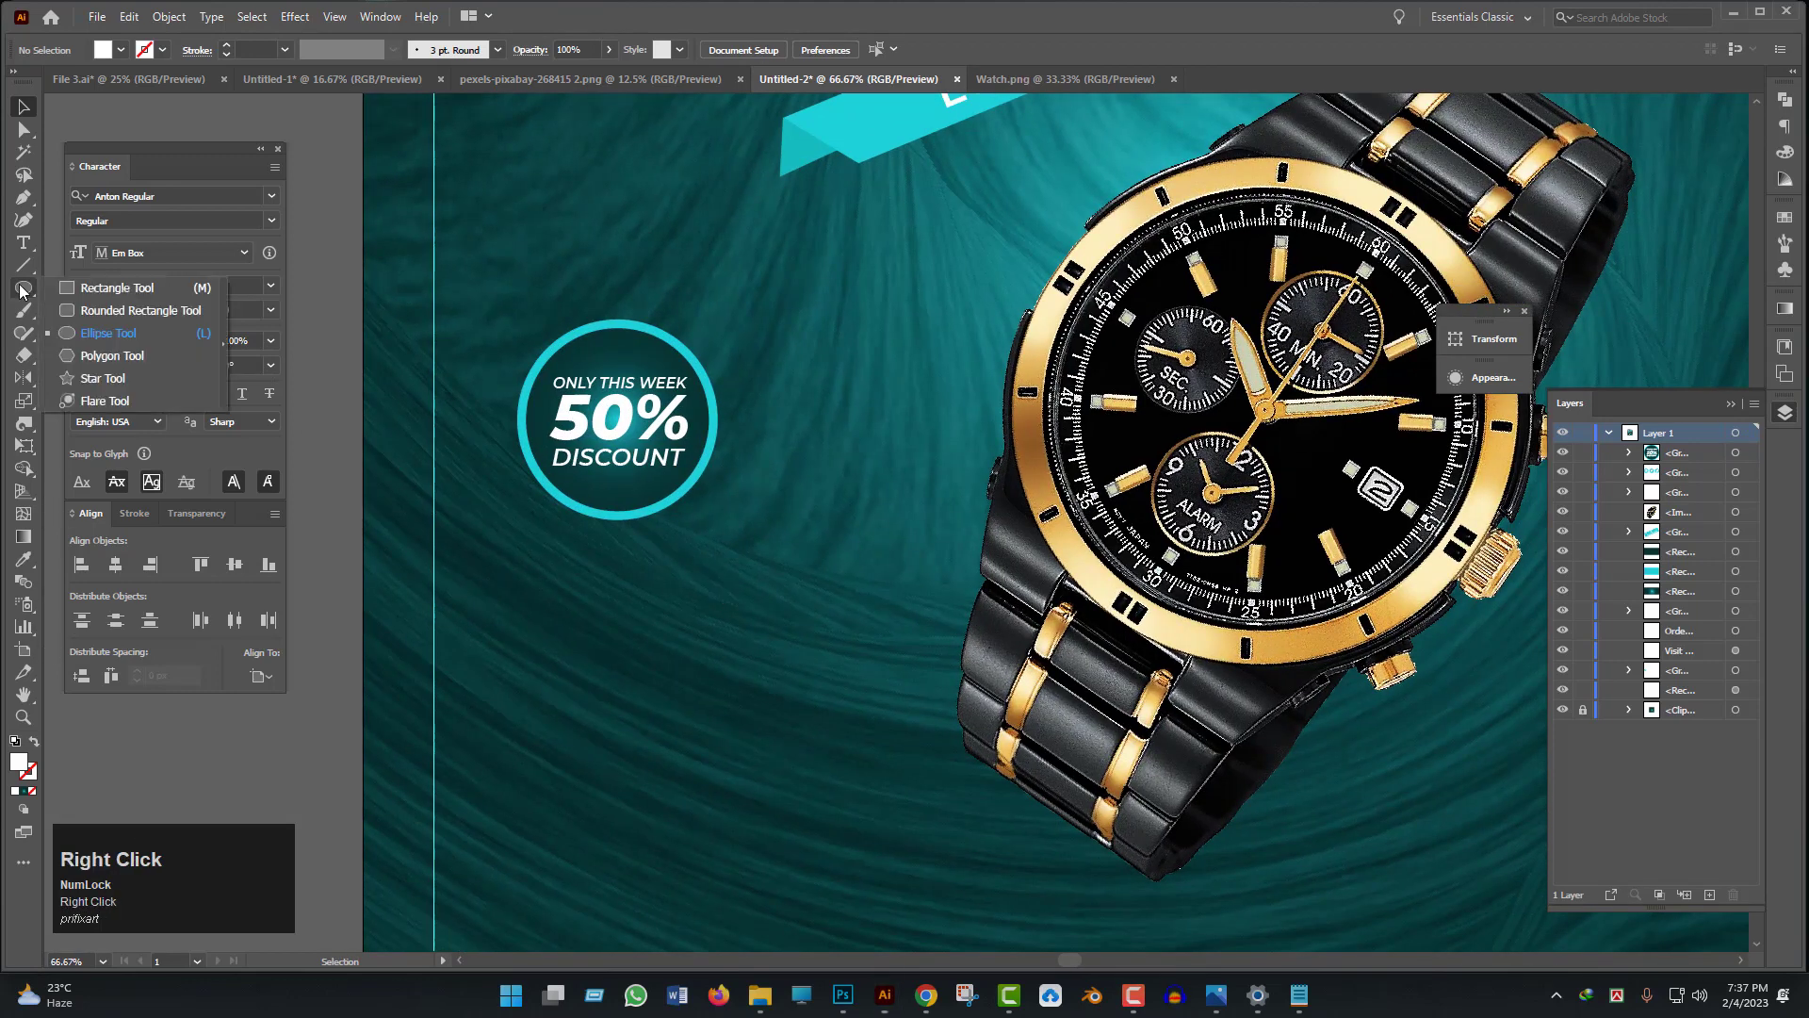
click(96, 377)
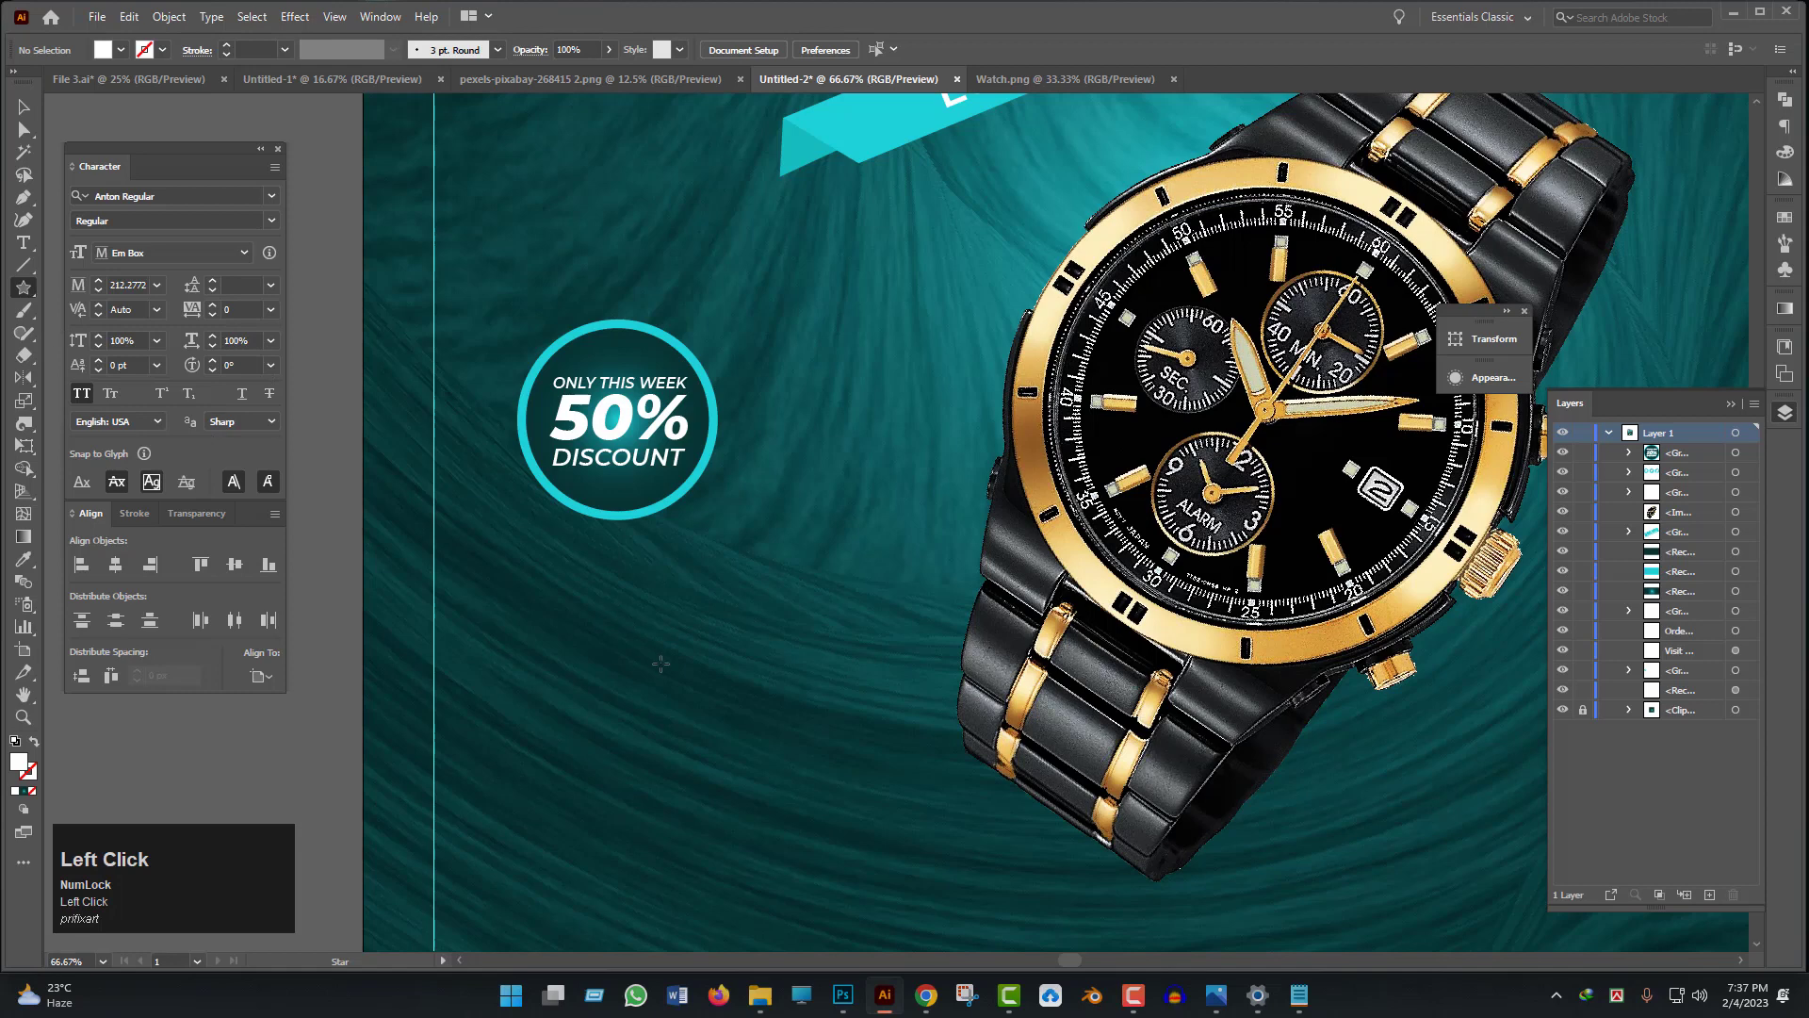
click(719, 661)
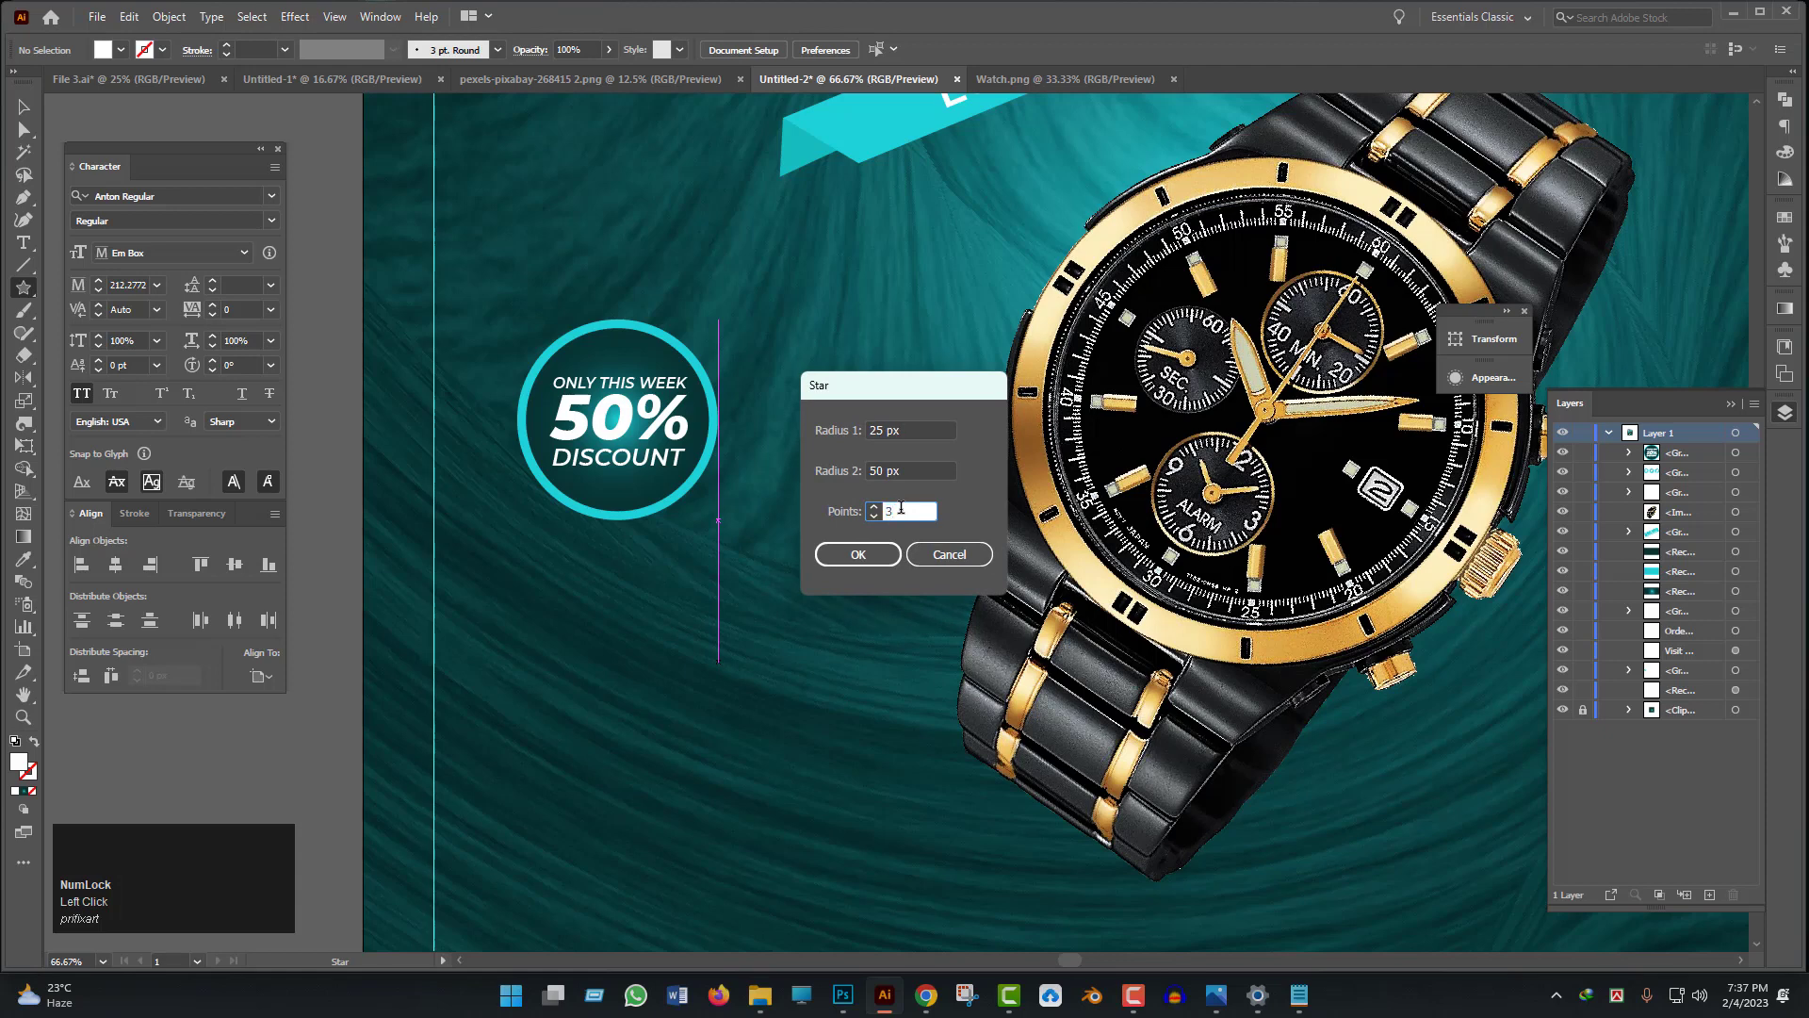
key(Return)
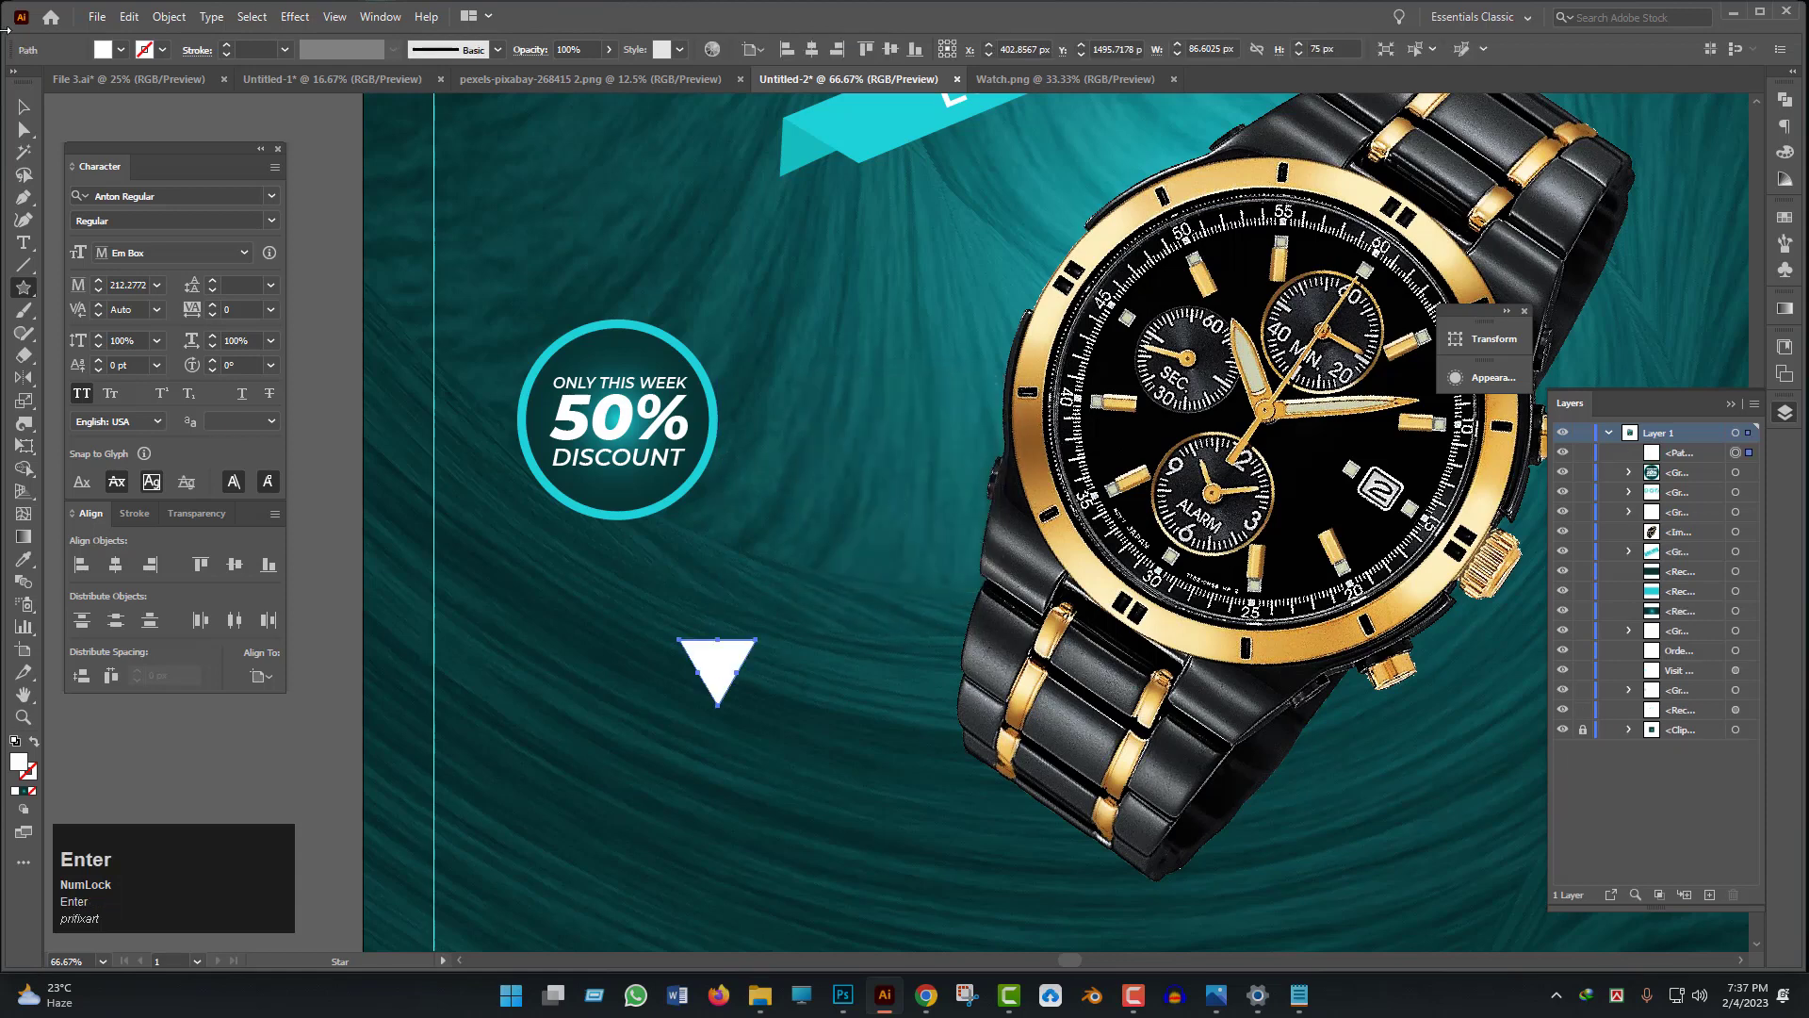
- Enlarge and rotate the white triangle, placing it over the discount badge and stretching its tip to the watch strap
click(26, 112)
drag(755, 640, 774, 563)
drag(948, 510, 882, 405)
drag(894, 395, 810, 446)
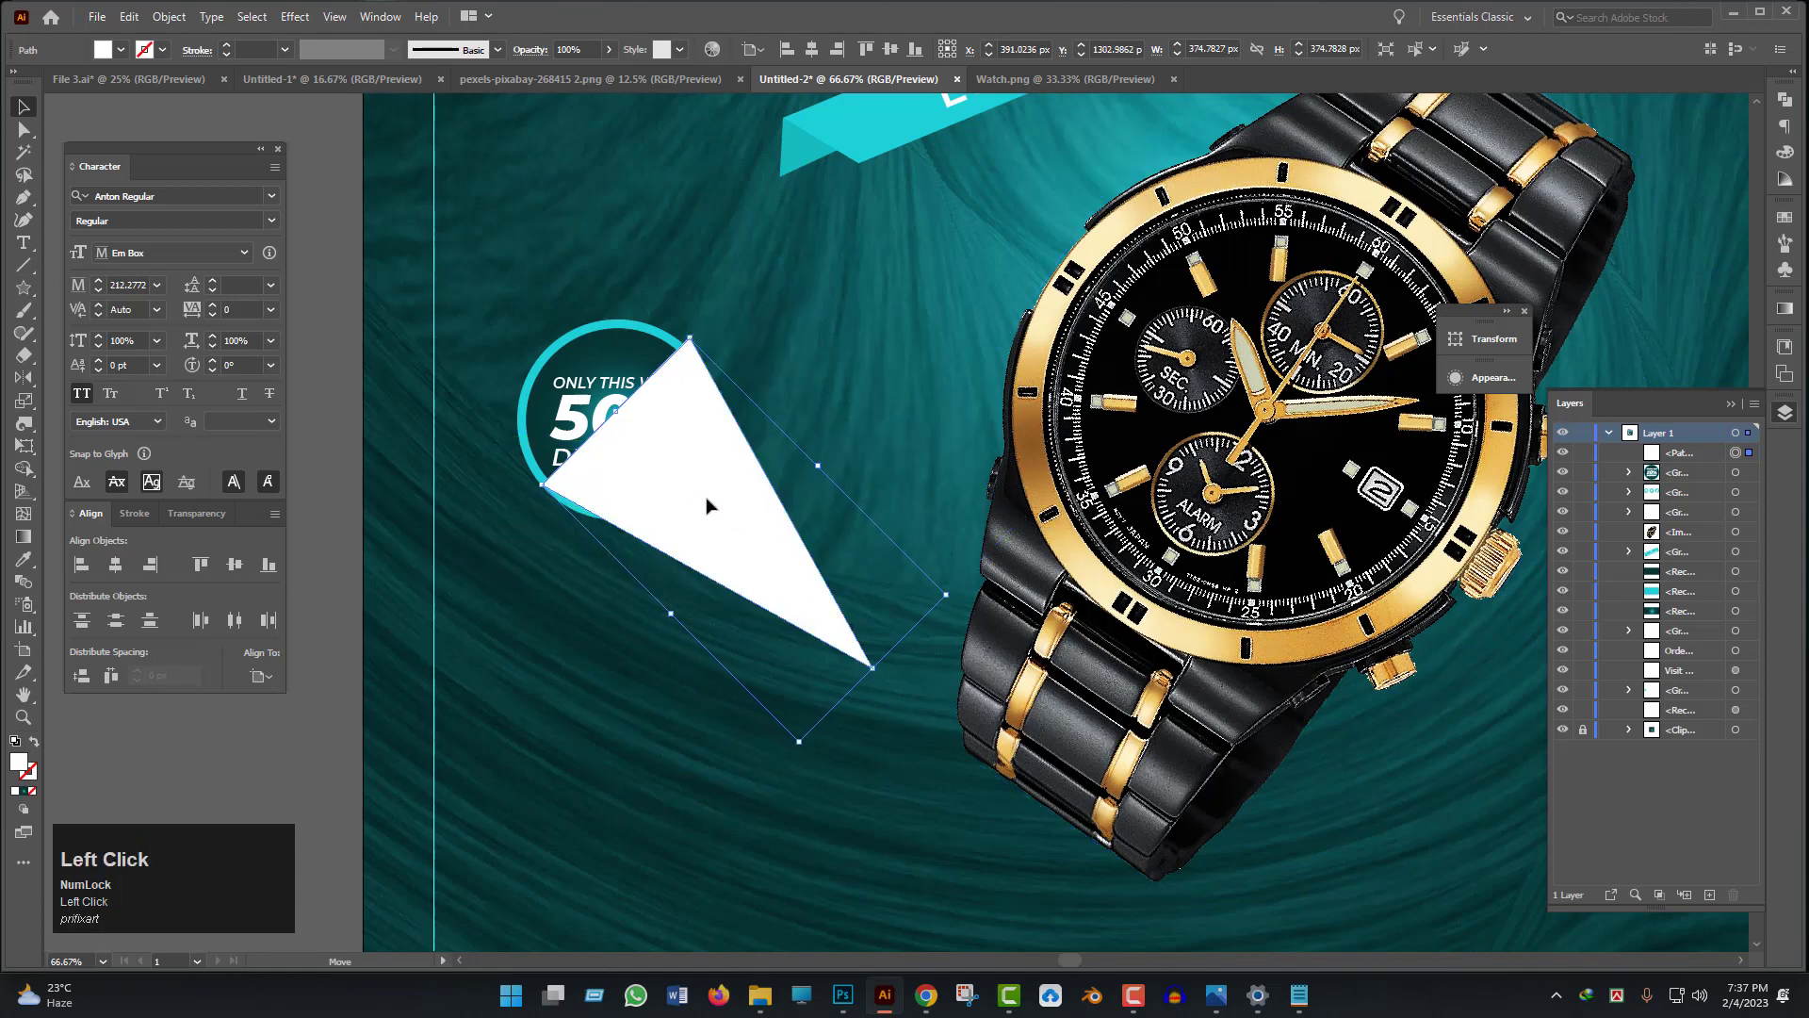
drag(708, 506, 953, 557)
drag(690, 548, 710, 515)
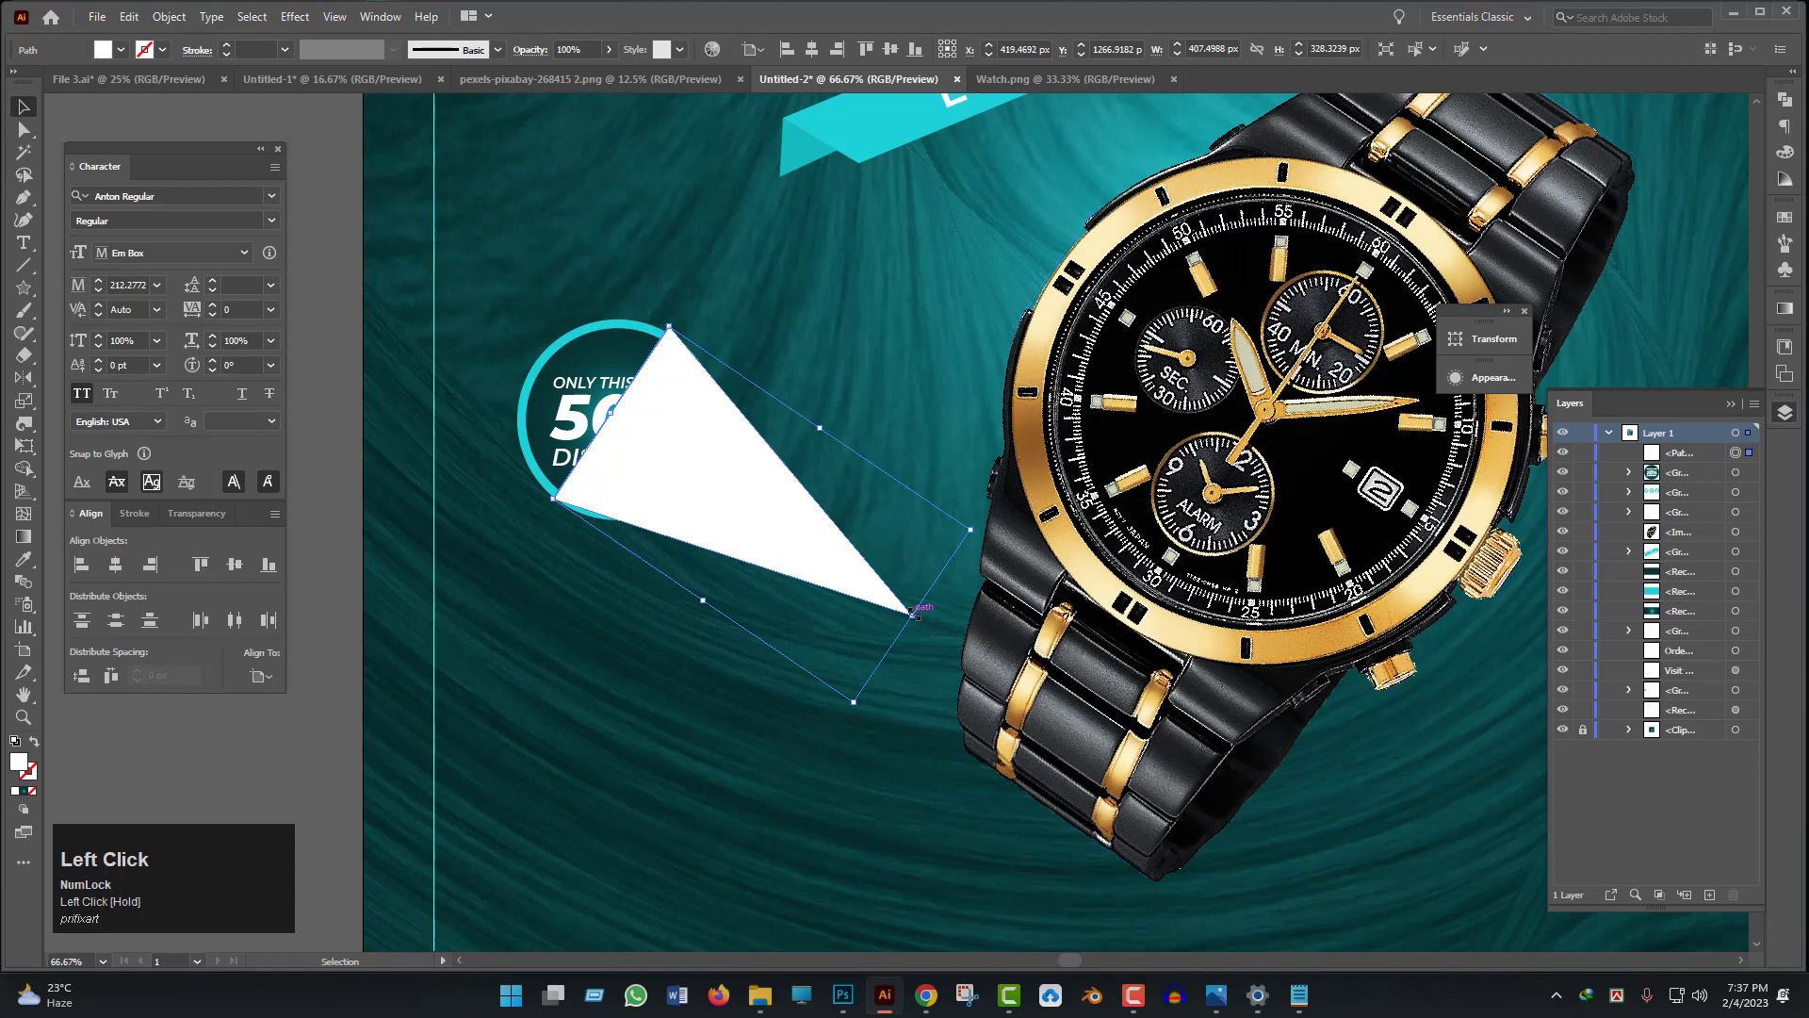
drag(912, 615, 1117, 752)
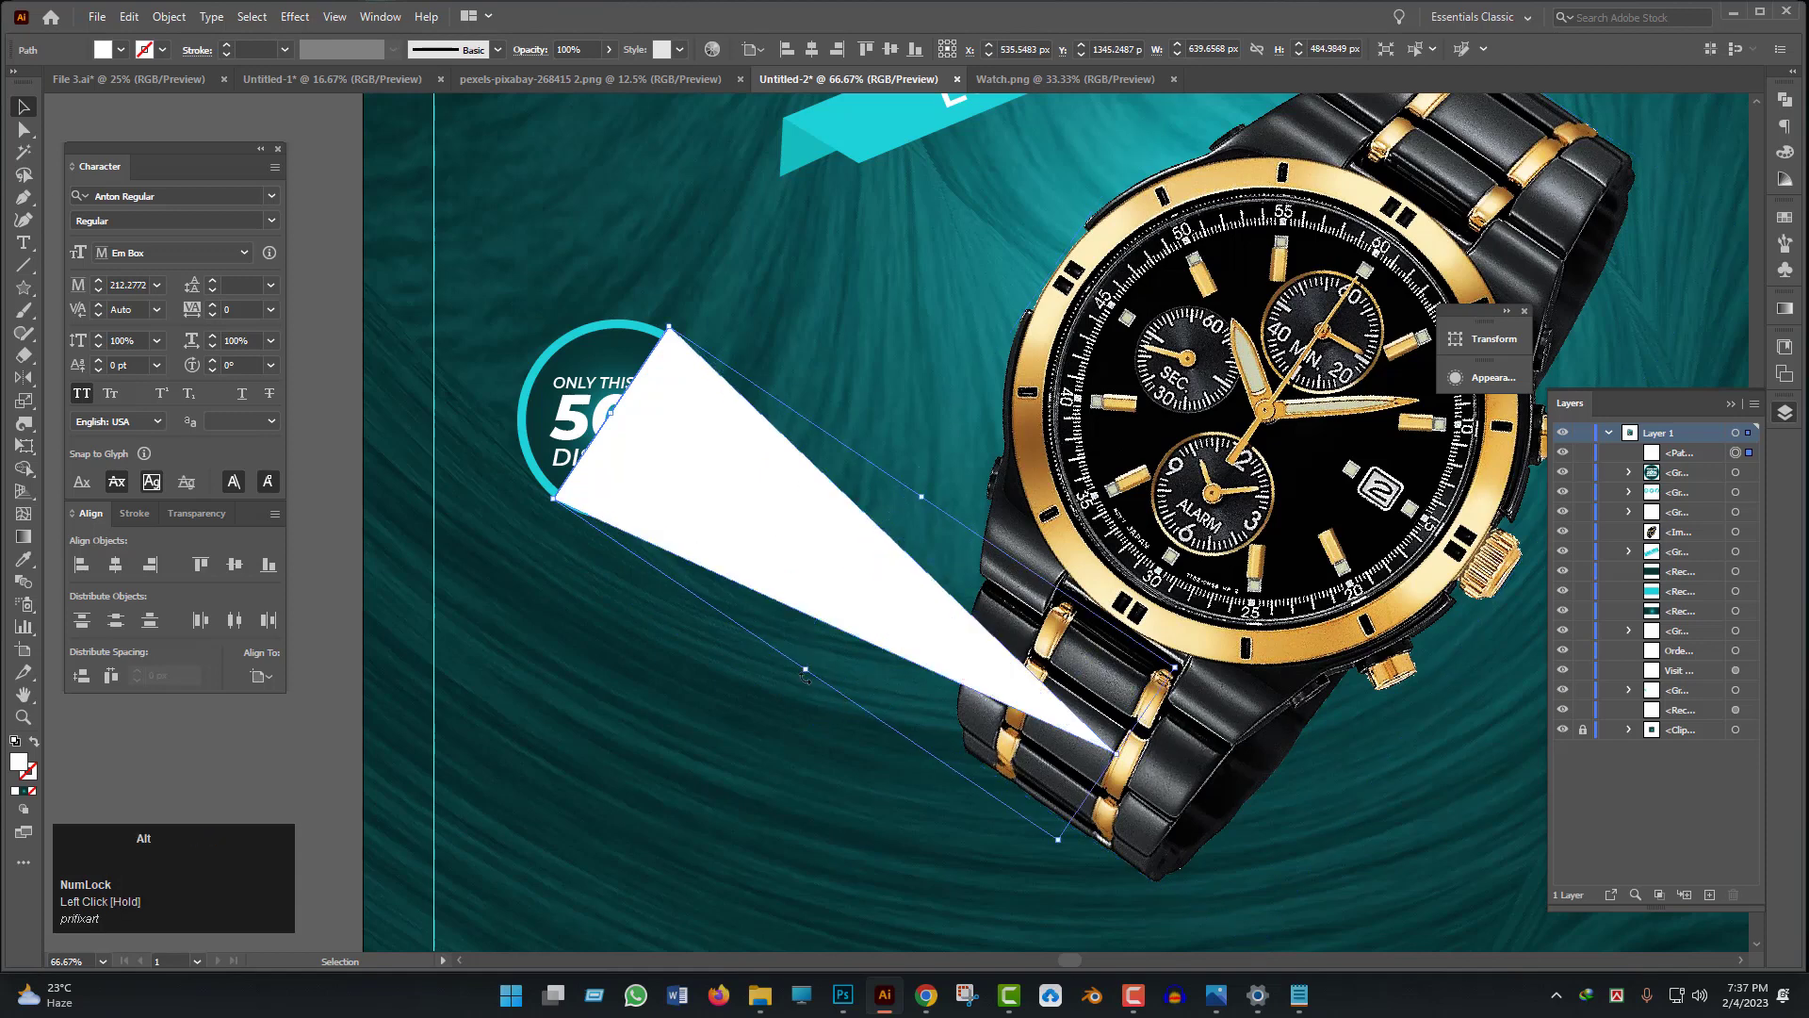
drag(805, 674, 786, 767)
- Delete the white triangle
scroll(807, 688, down, 2)
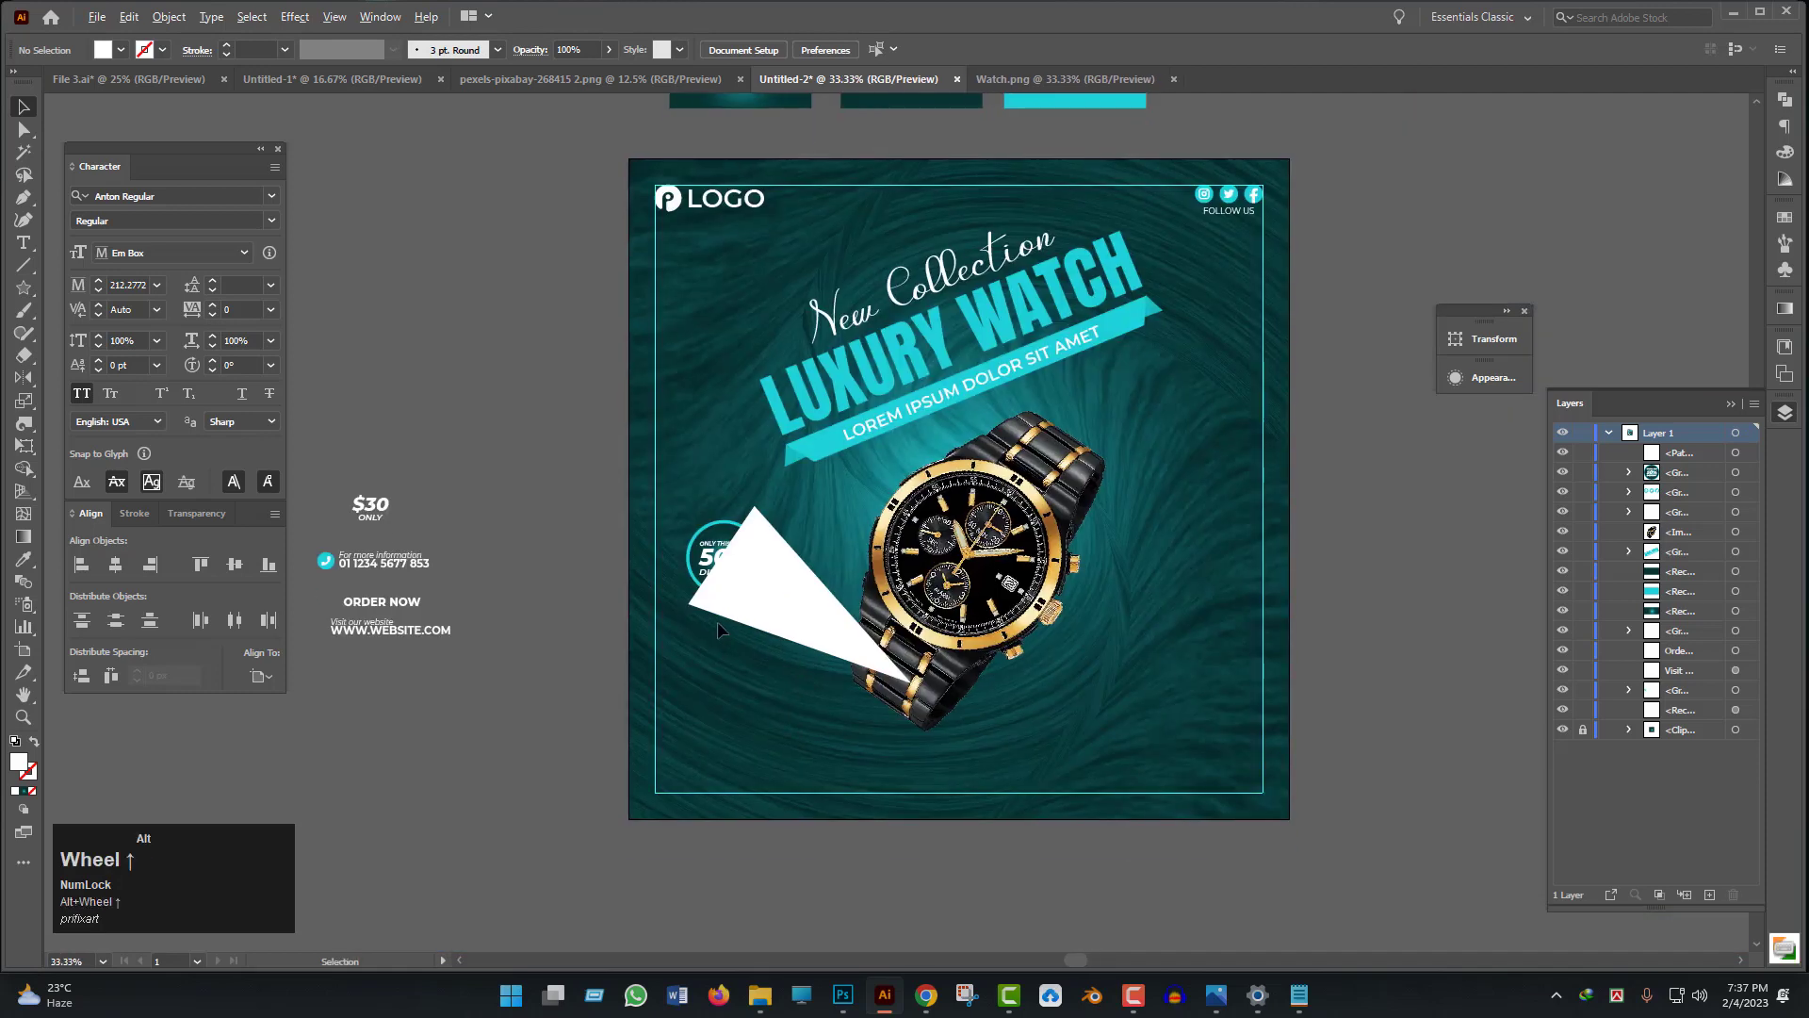
scroll(716, 629, up, 1)
click(767, 588)
key(BackSpace)
- Draw a white rectangle about 328 by 453 px, rotate it diagonally and place it overlapping the discount badge
right_click(28, 292)
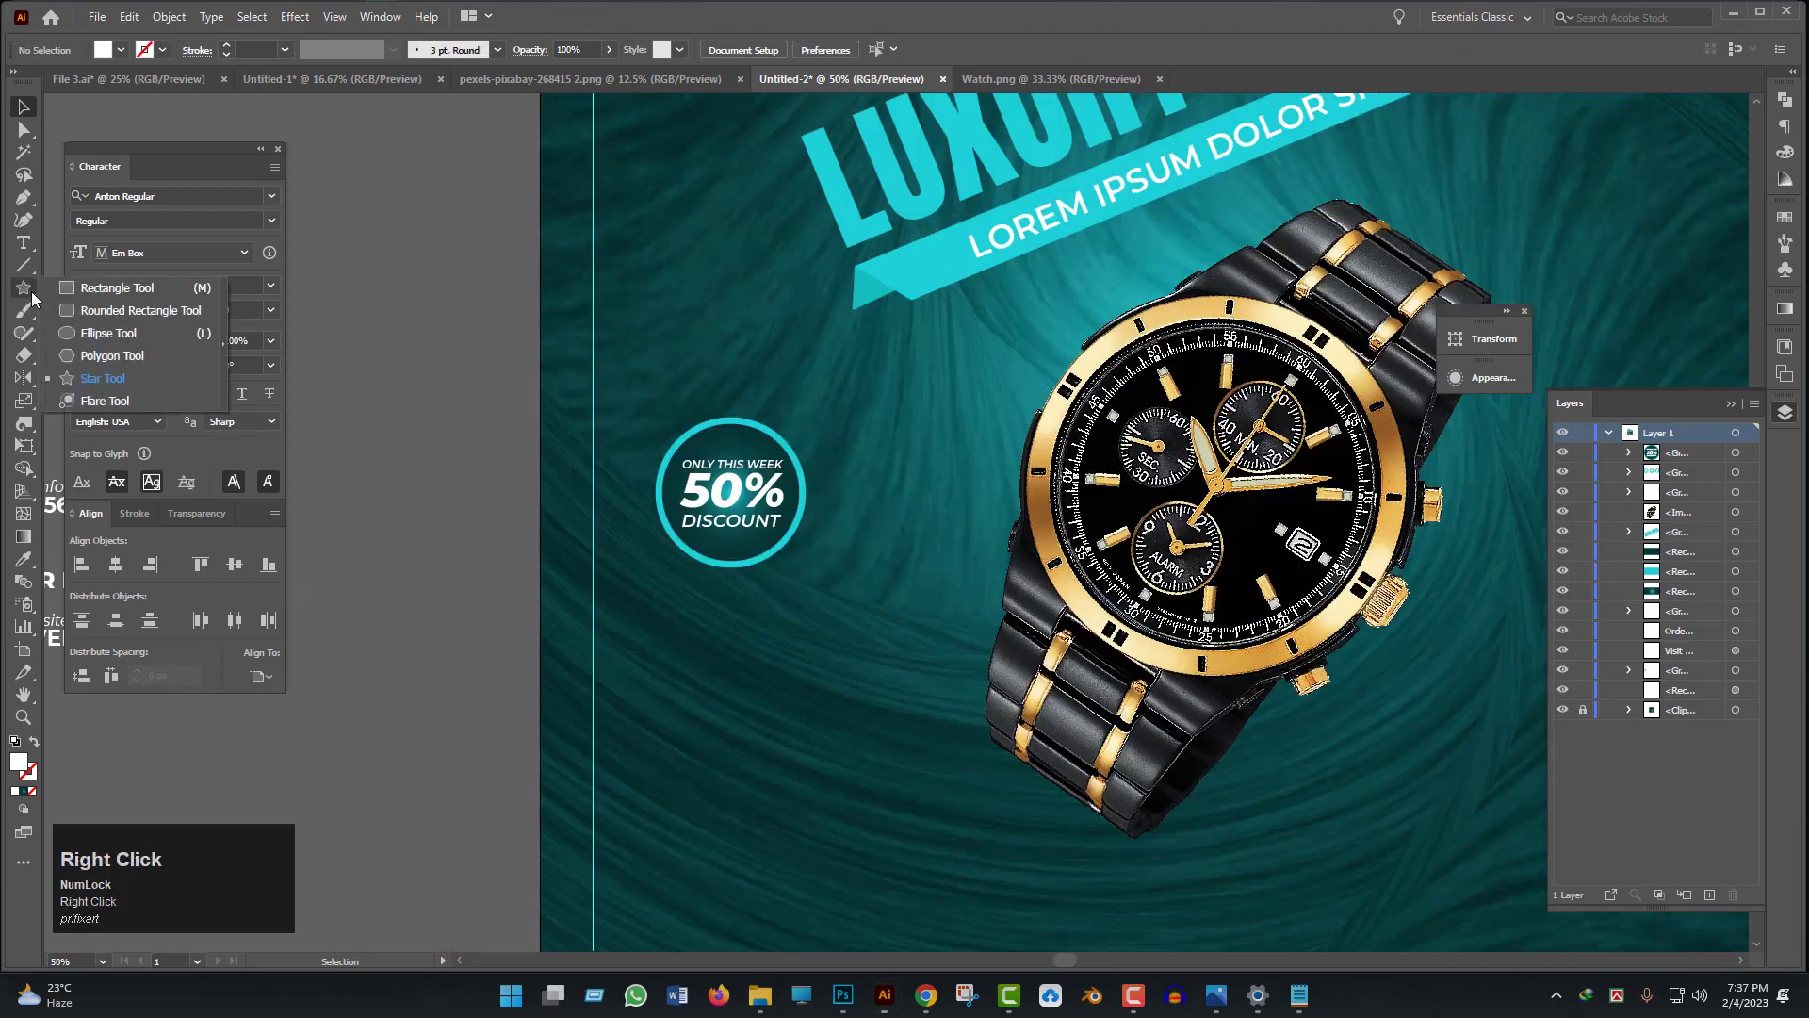
click(115, 287)
drag(662, 610, 879, 907)
click(17, 109)
drag(822, 746, 804, 617)
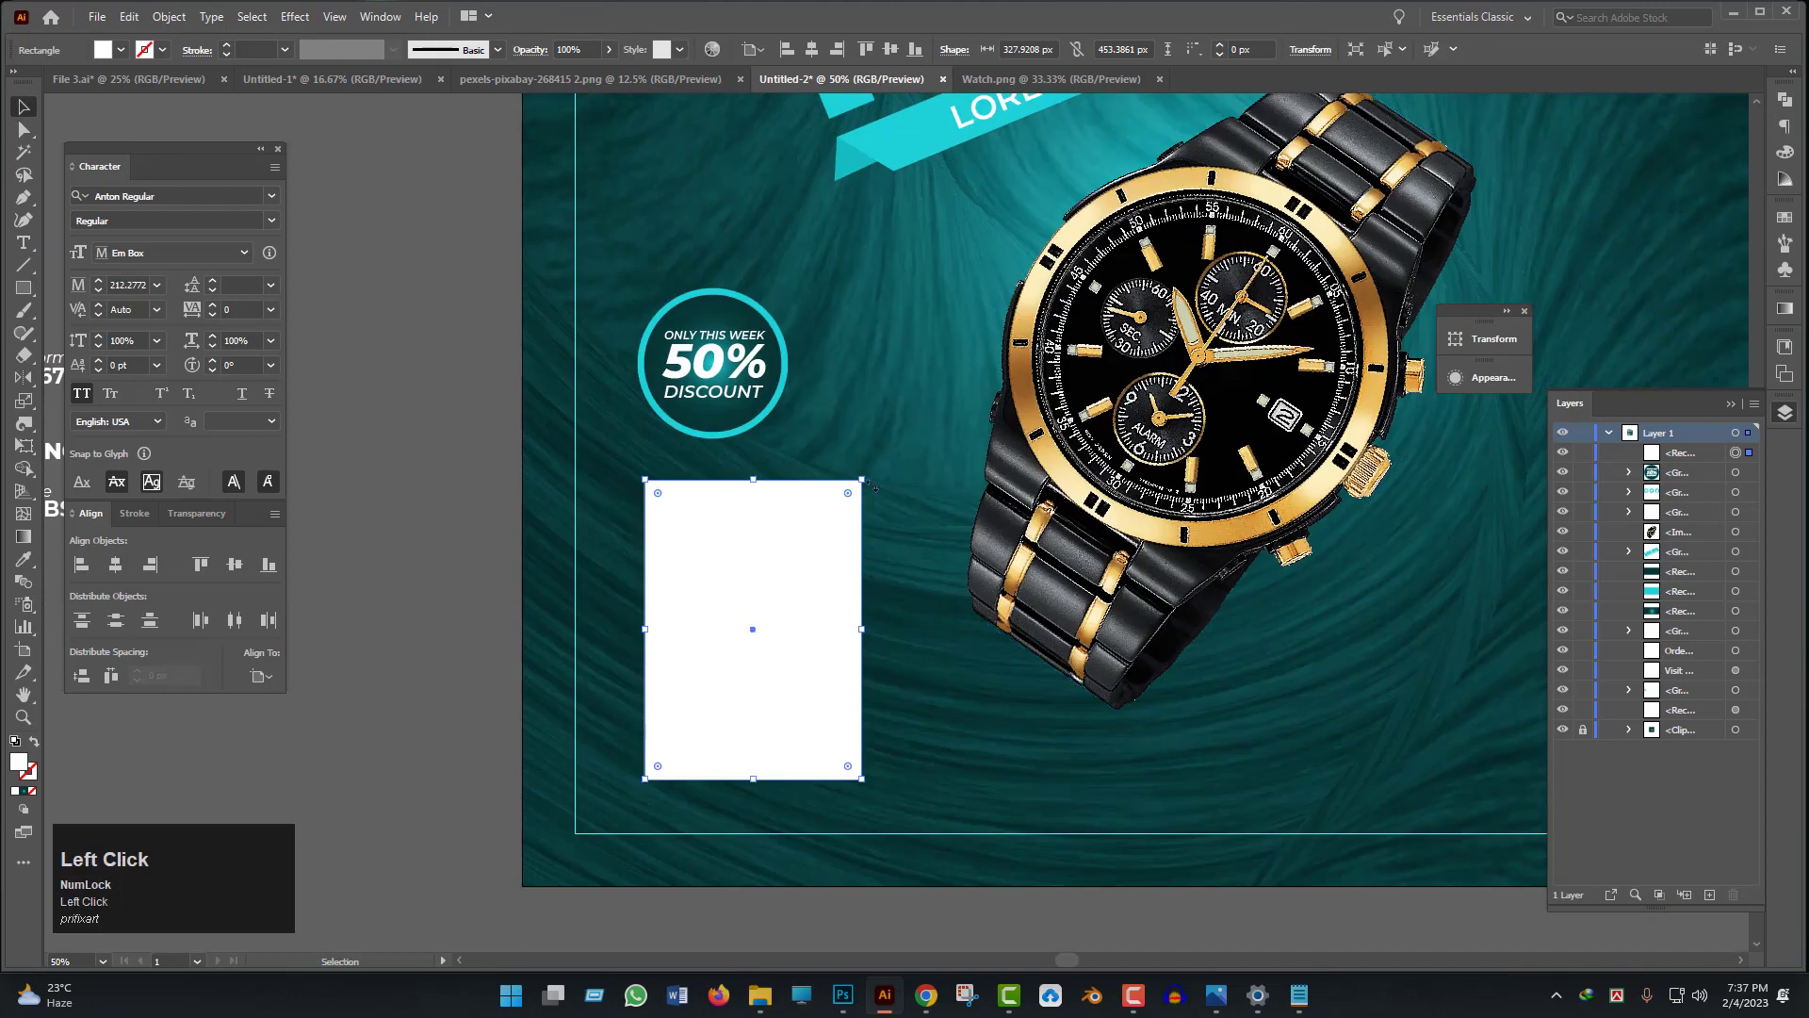
drag(871, 475, 728, 436)
drag(783, 656, 828, 473)
- Bring the discount badge to the front of the white rectangle
scroll(737, 360, up, 2)
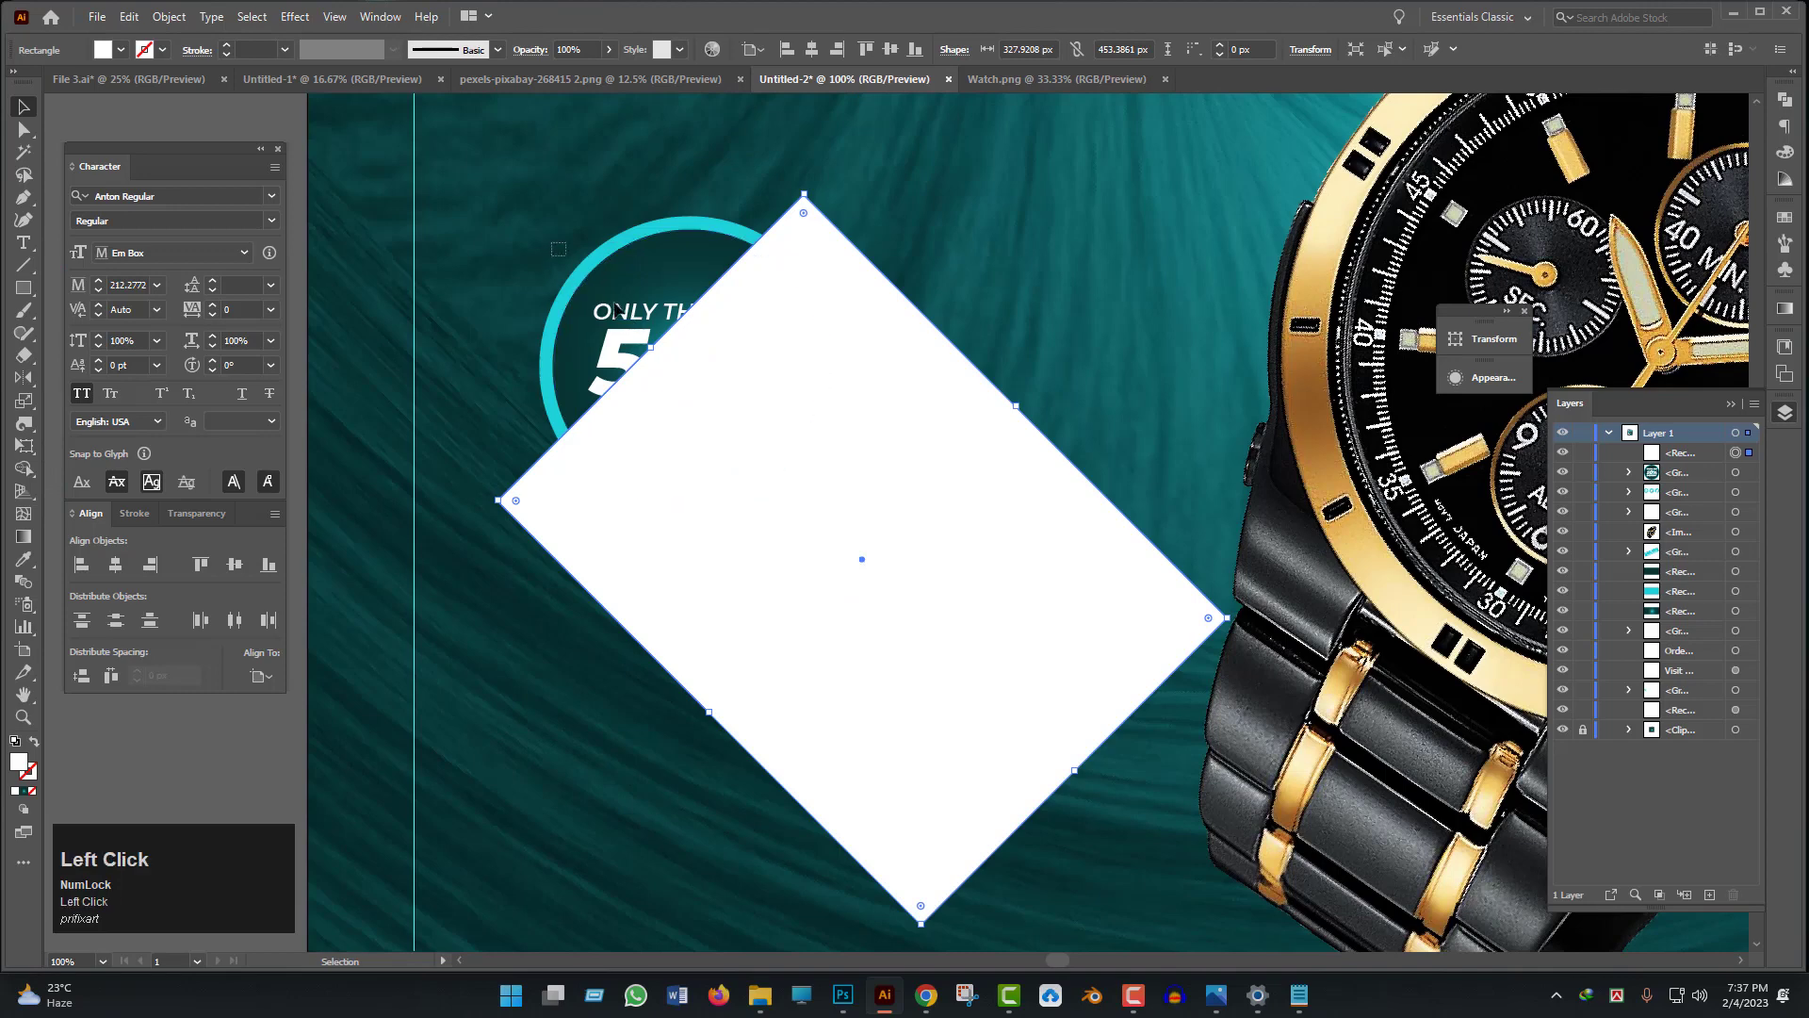
click(629, 344)
key(ctrl+shift+])
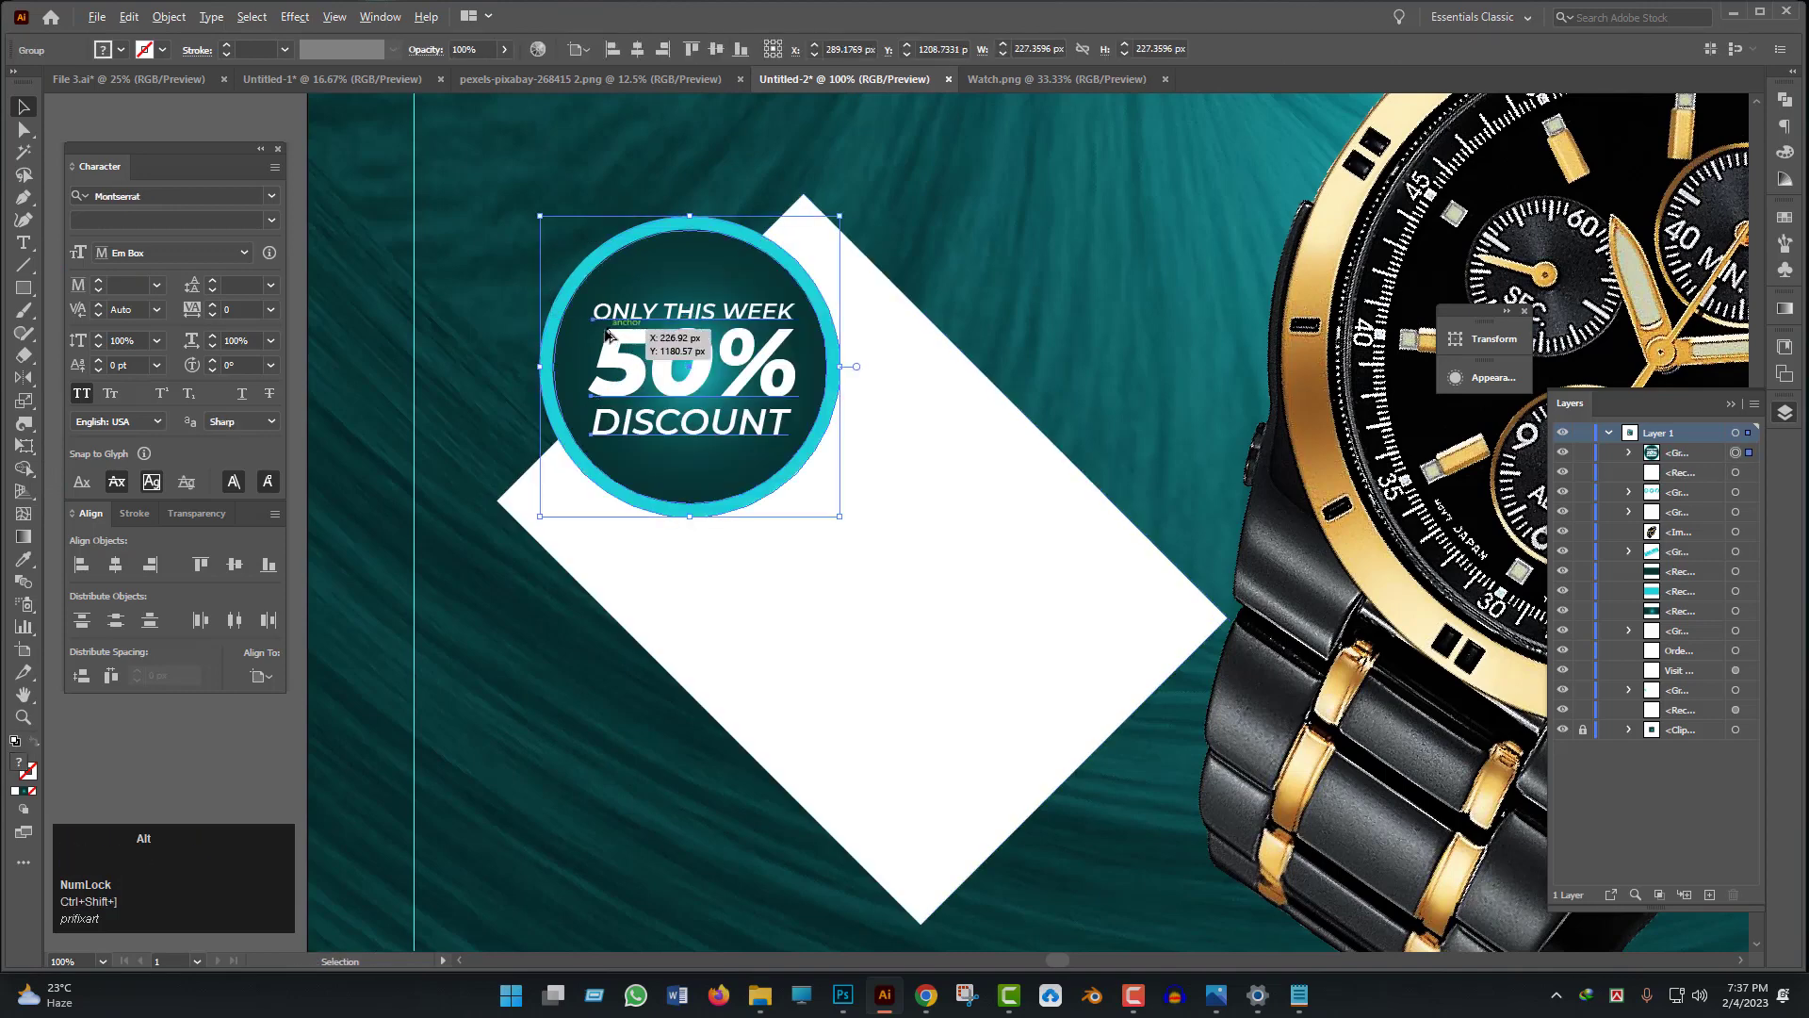
scroll(622, 349, down, 2)
drag(686, 555, 689, 589)
key(ctrl+shift+a)
- Select the white rectangle together with the discount badge and move both slightly upward
scroll(757, 527, up, 1)
drag(760, 517, 787, 539)
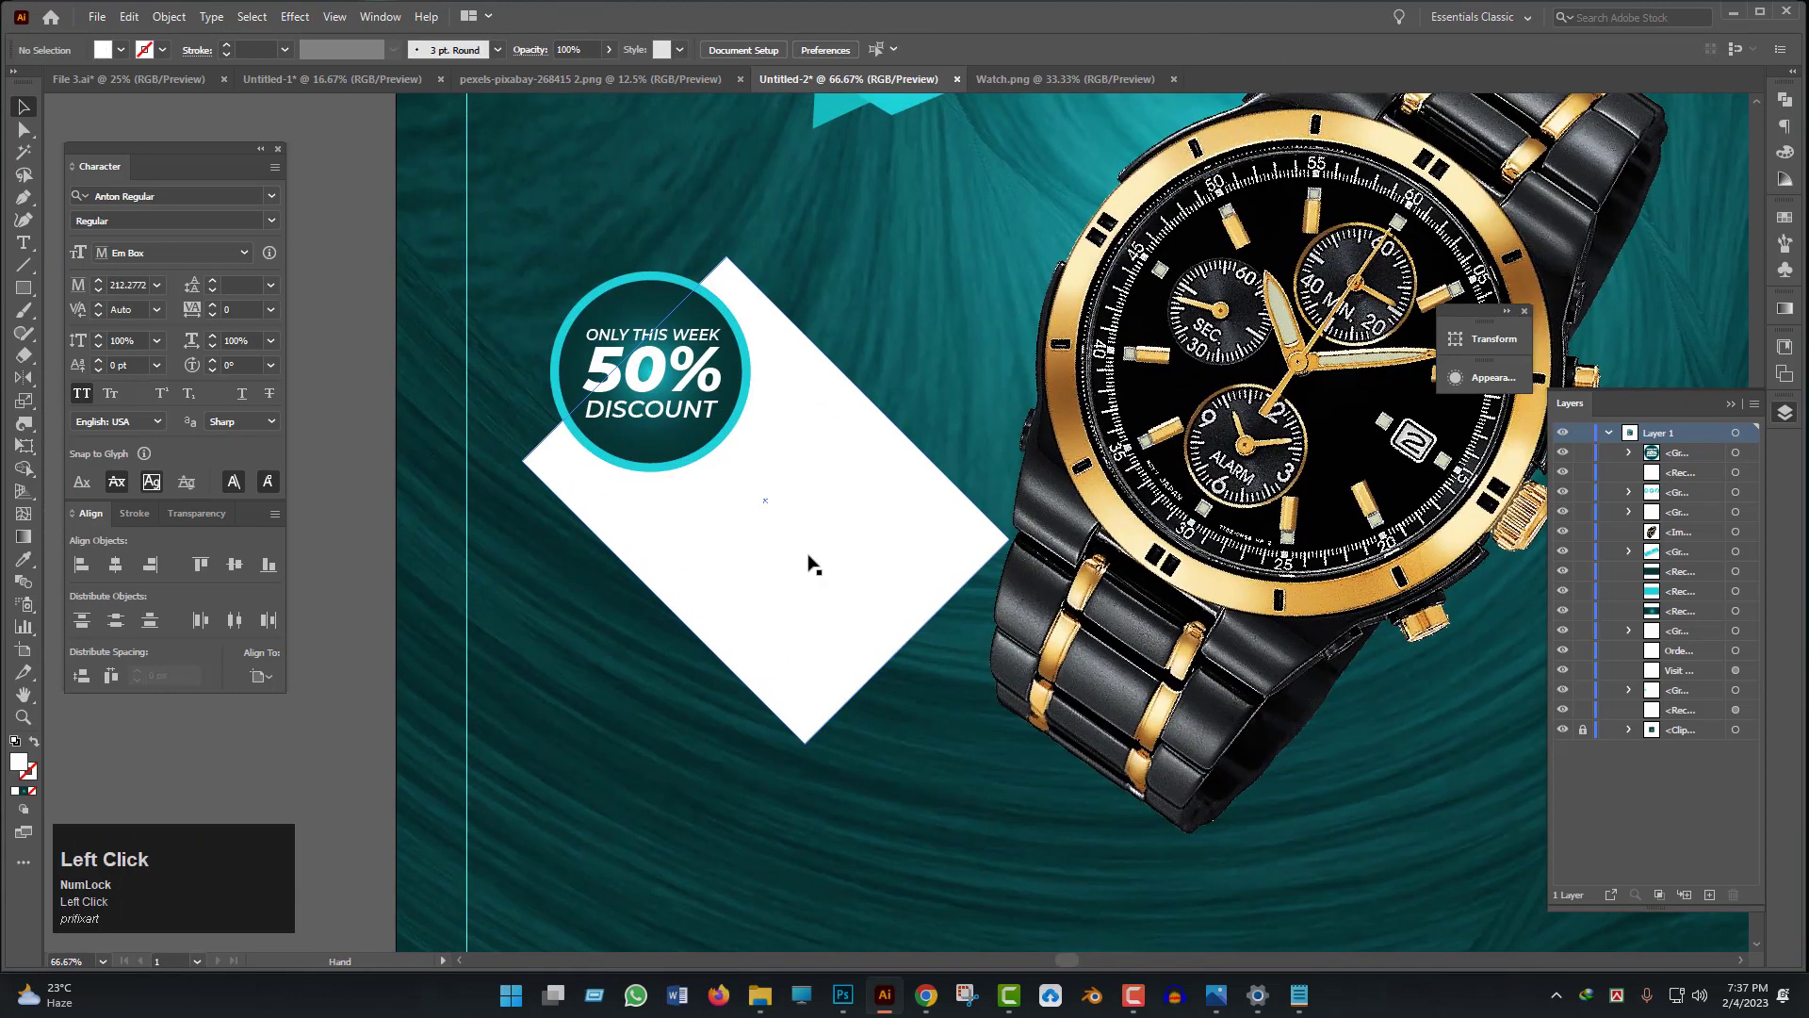
click(818, 727)
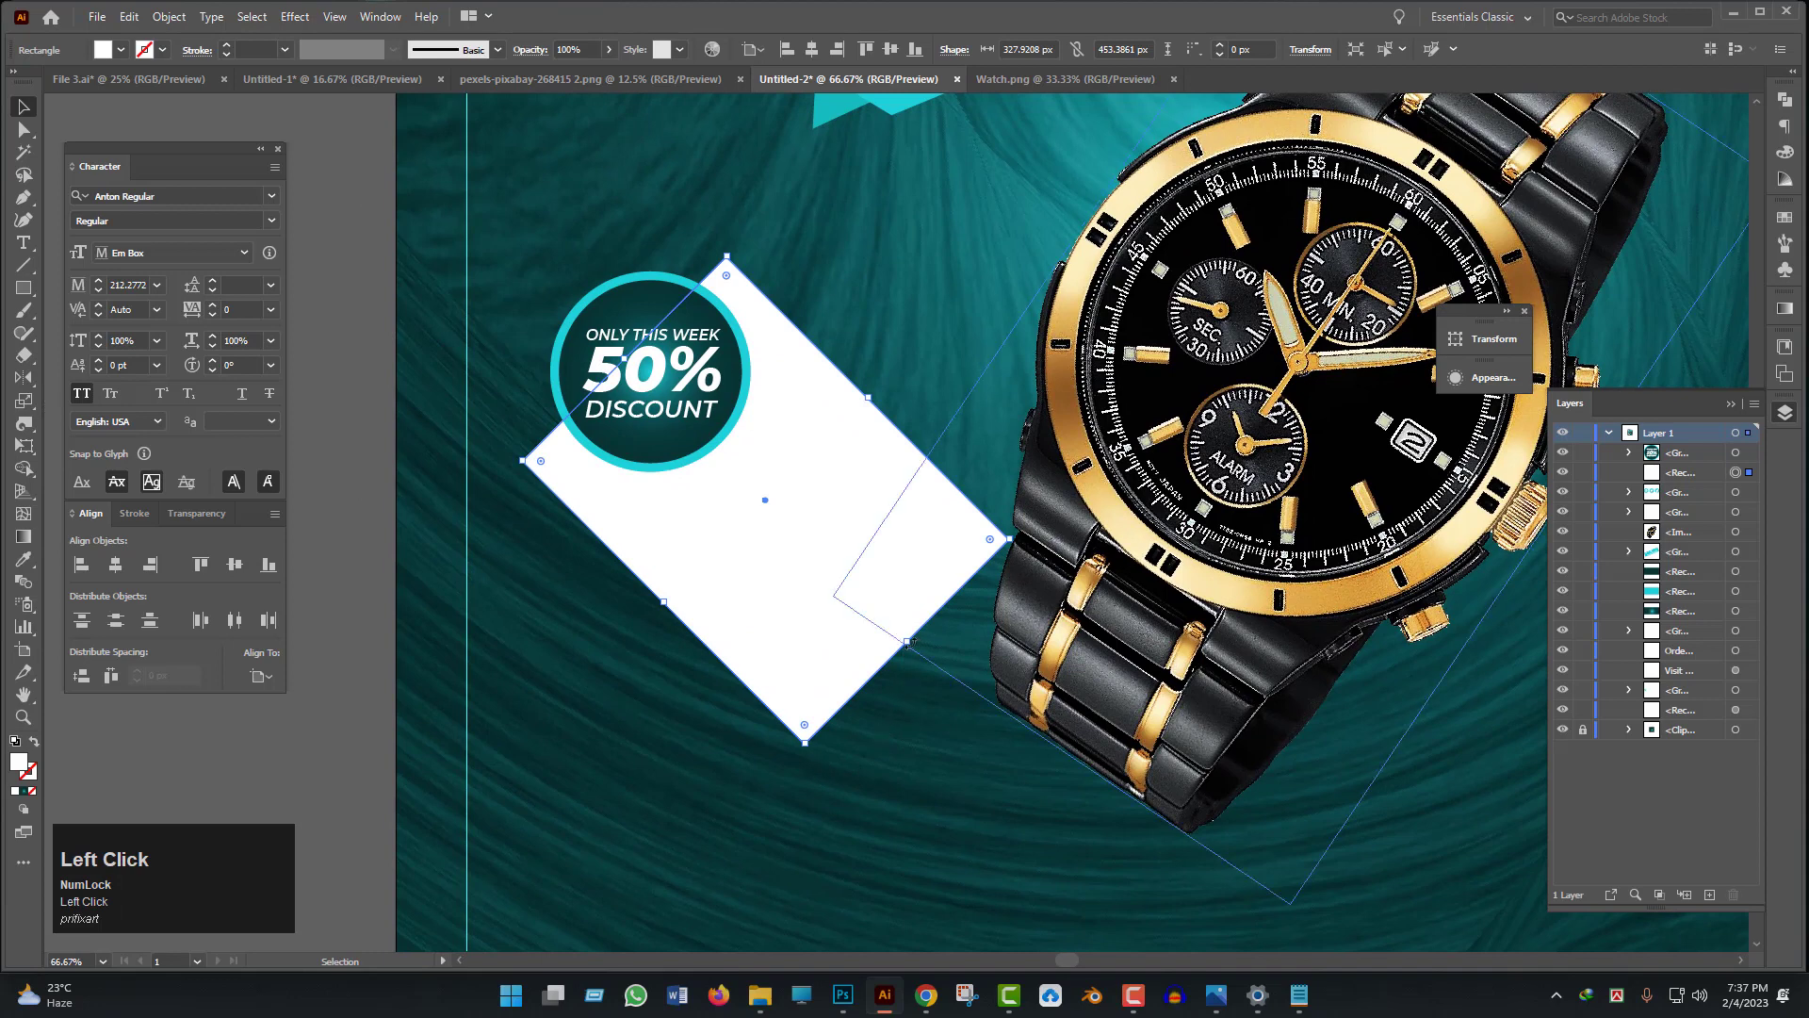
shift+click(675, 403)
drag(675, 403, 675, 360)
drag(749, 653, 622, 659)
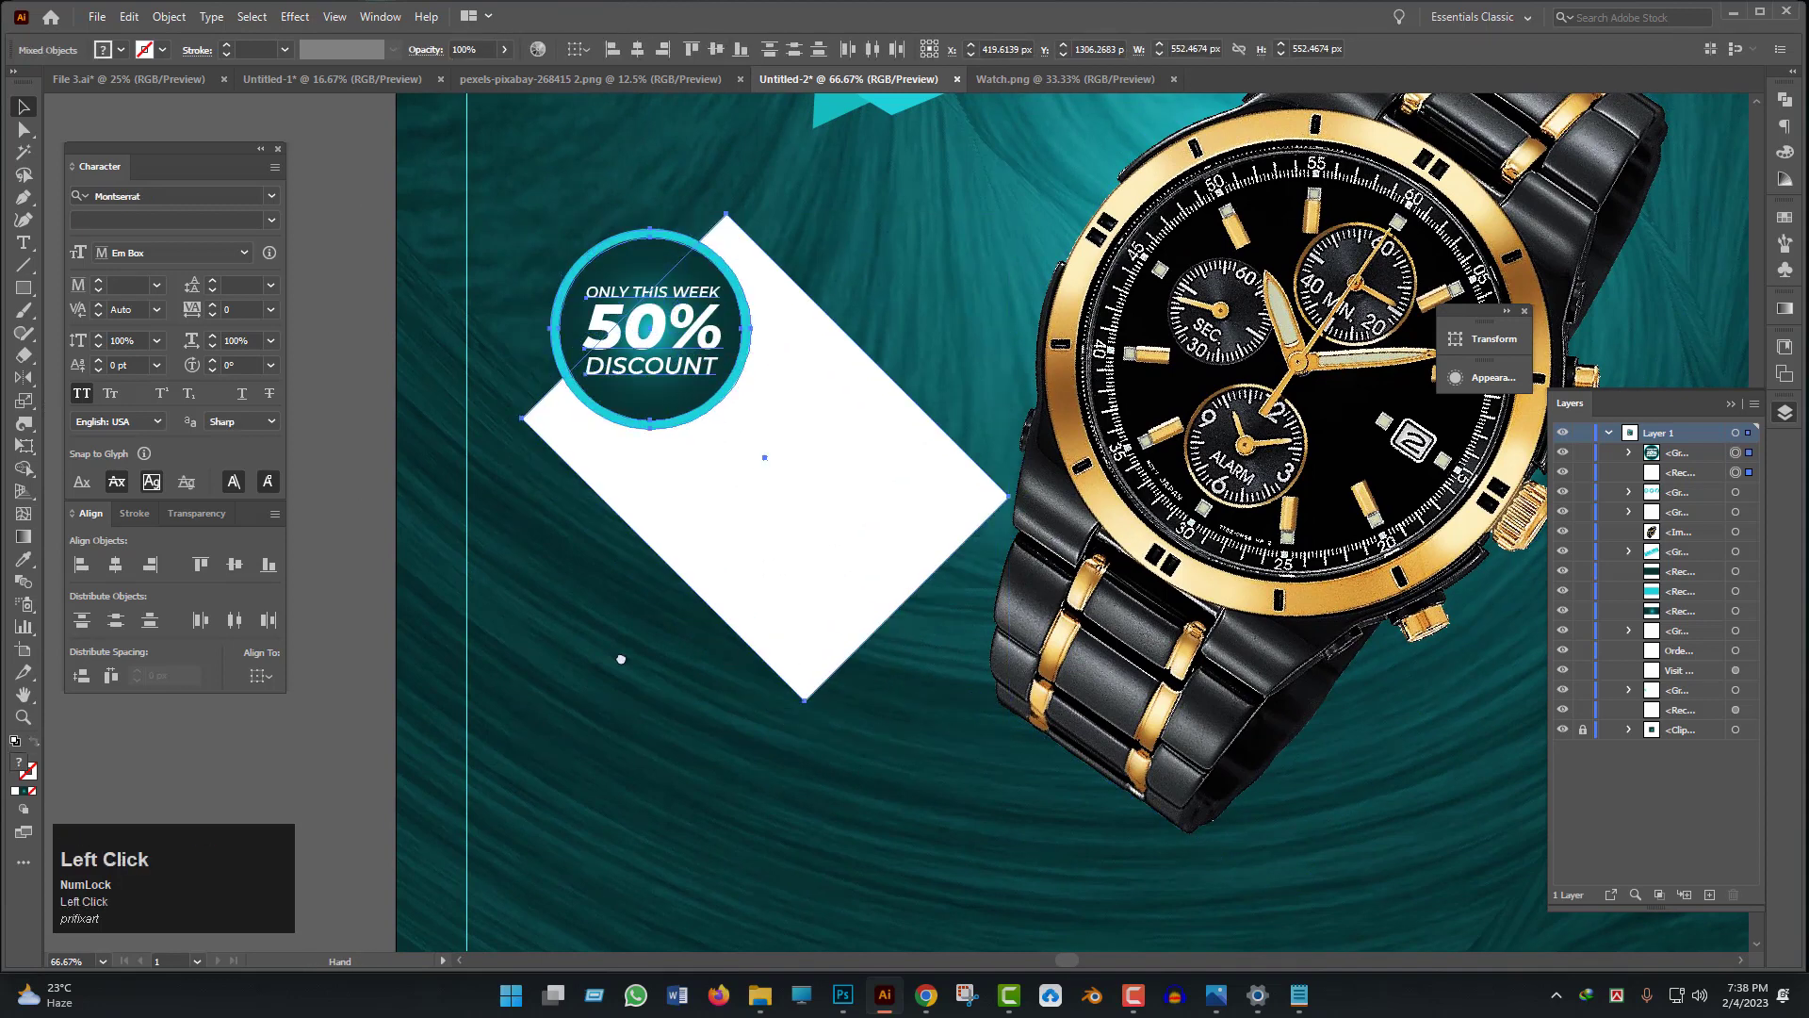
- Lengthen the white rectangle to about 761 px, extending its far end over the lower watch strap
click(767, 615)
click(713, 663)
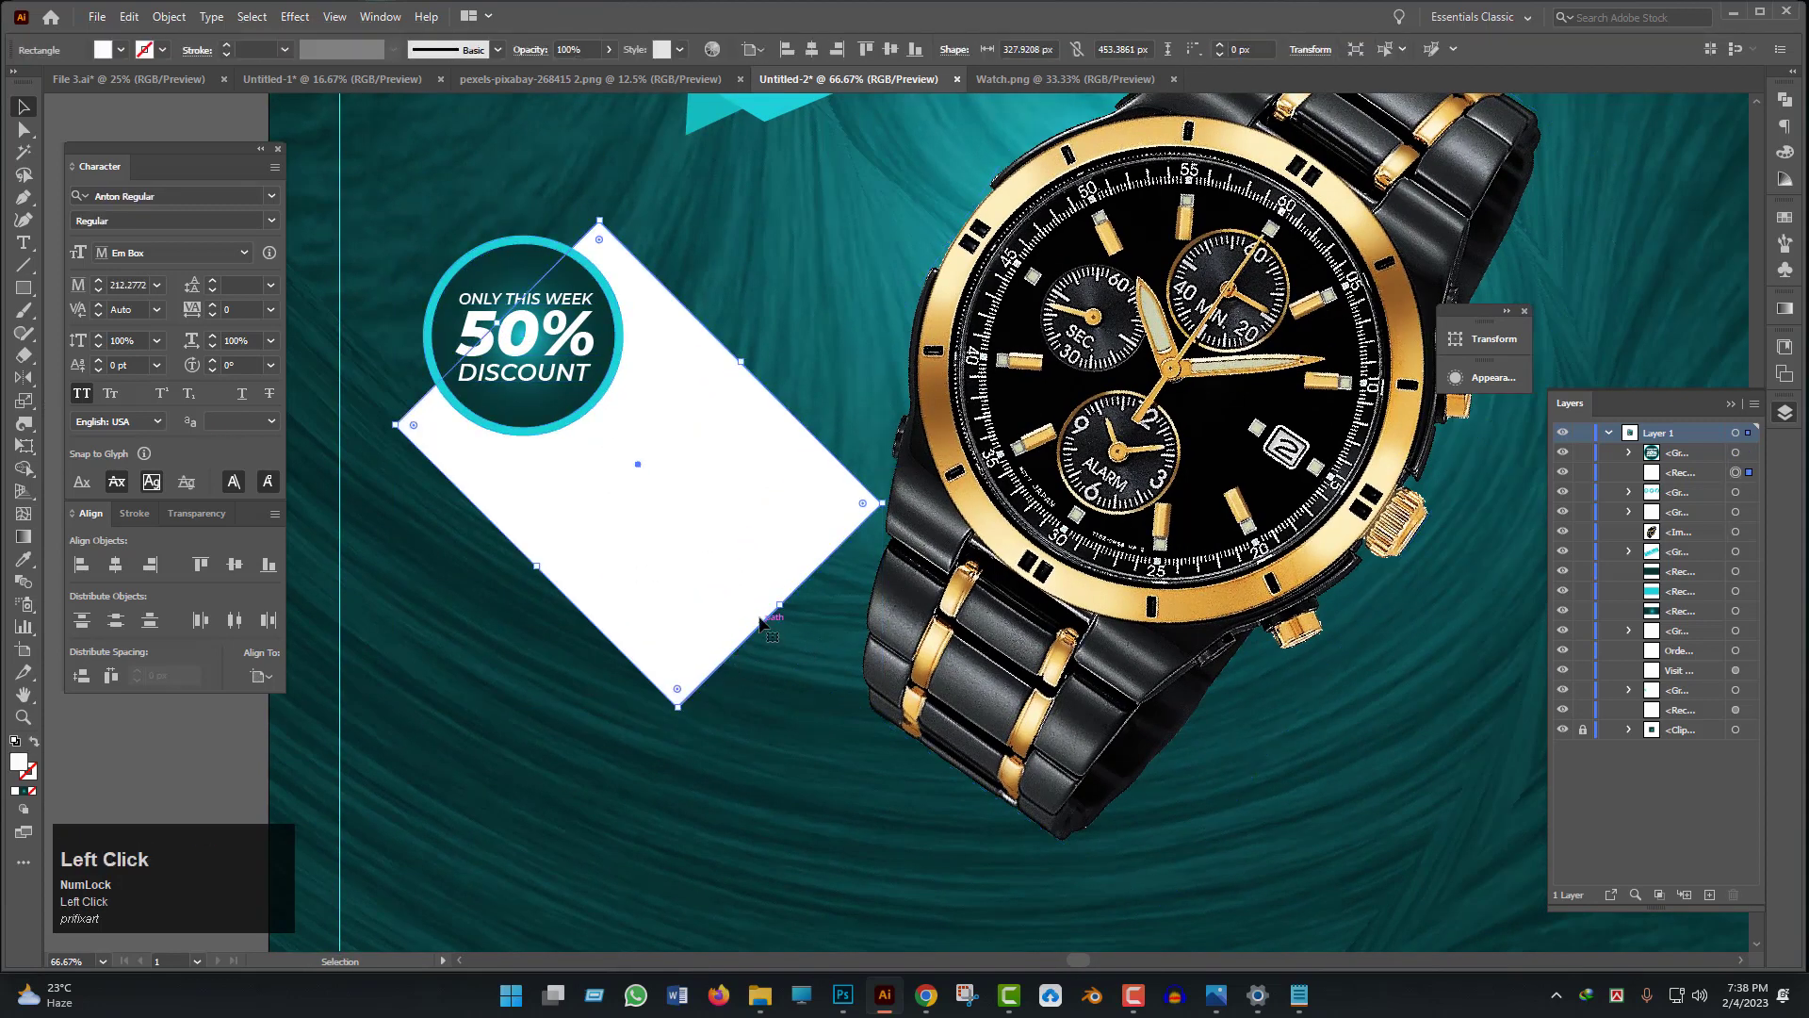
drag(781, 606, 1042, 727)
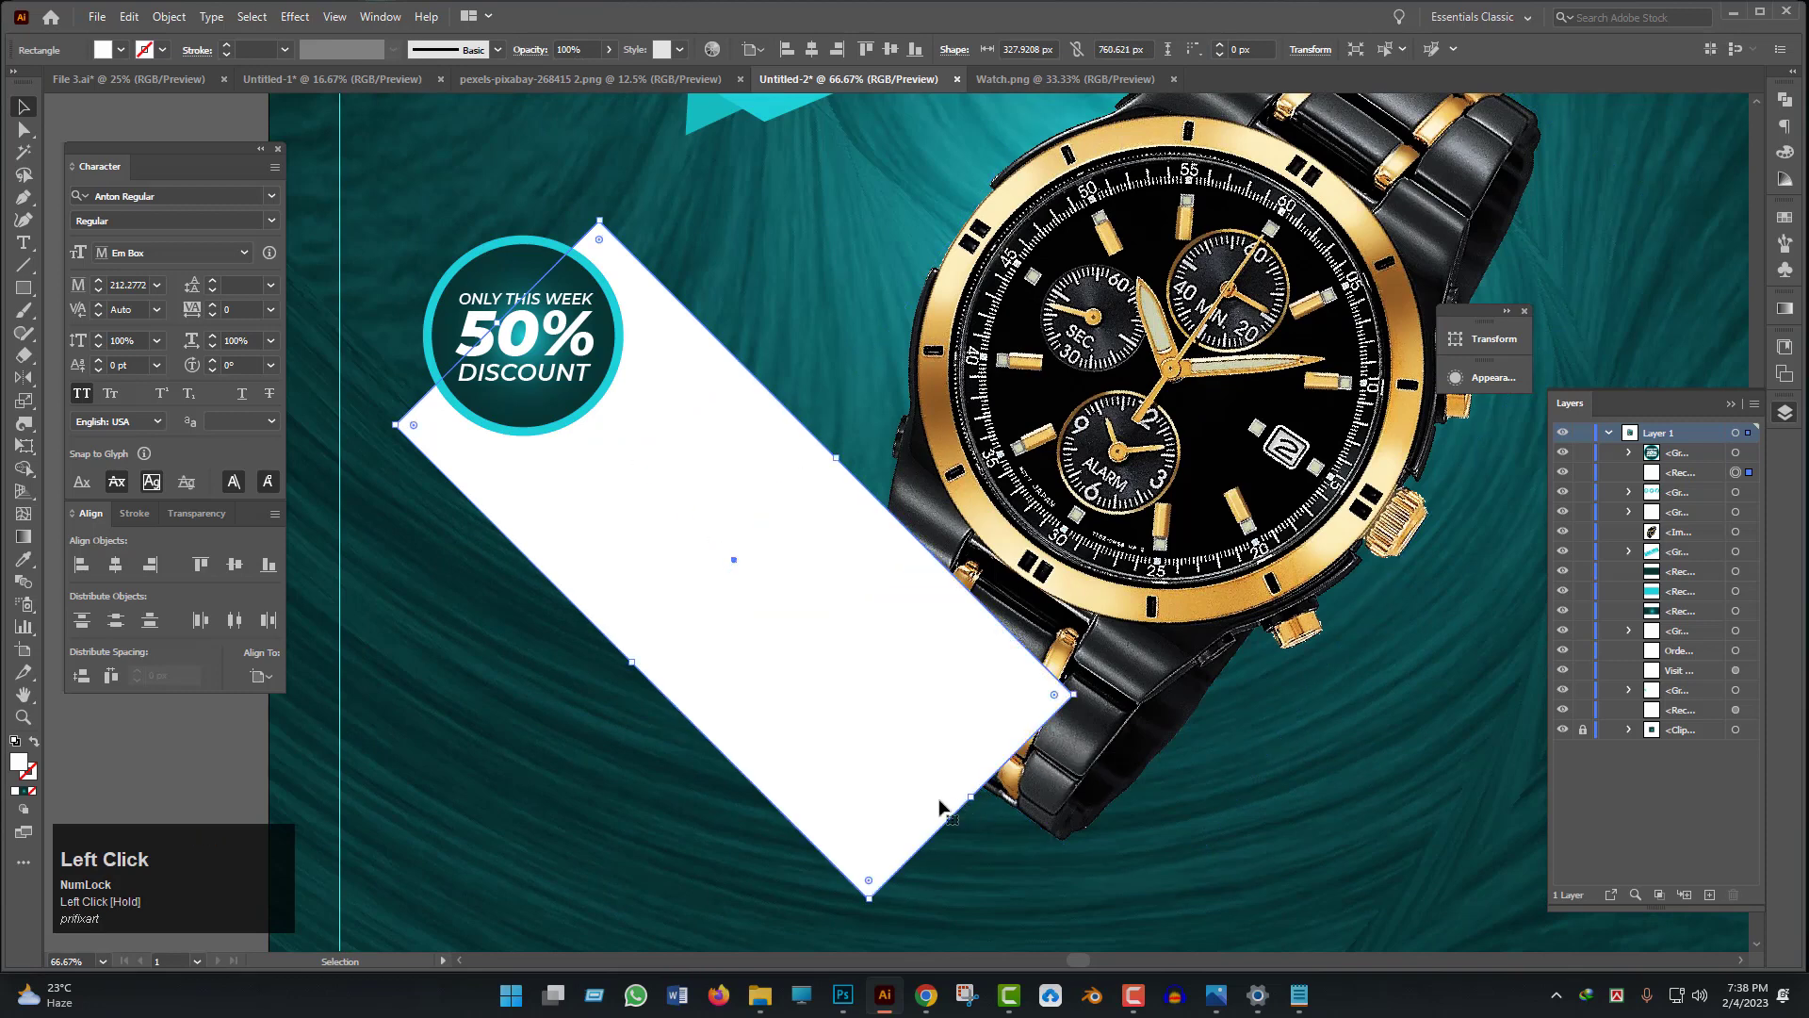
drag(711, 672, 775, 632)
scroll(774, 633, up, 1)
scroll(739, 580, up, 1)
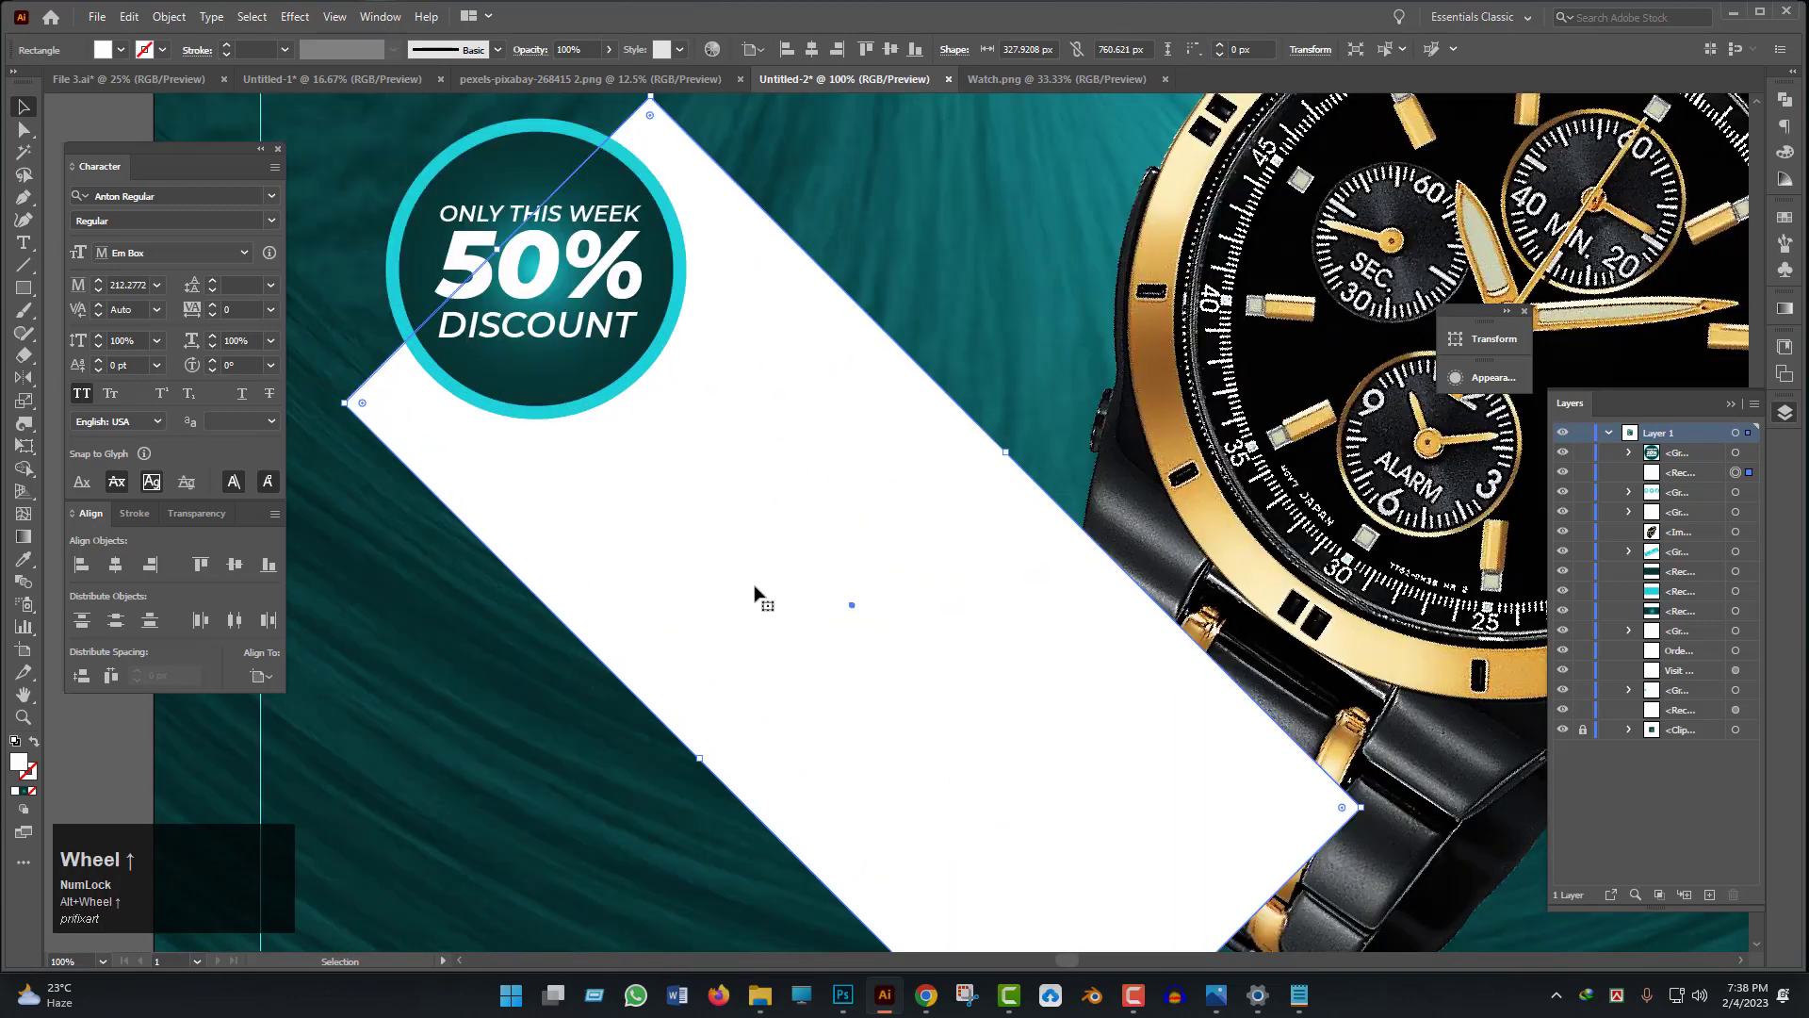
- Fill the rectangle with the teal radial gradient sampled with the Eyedropper
key(i)
click(672, 298)
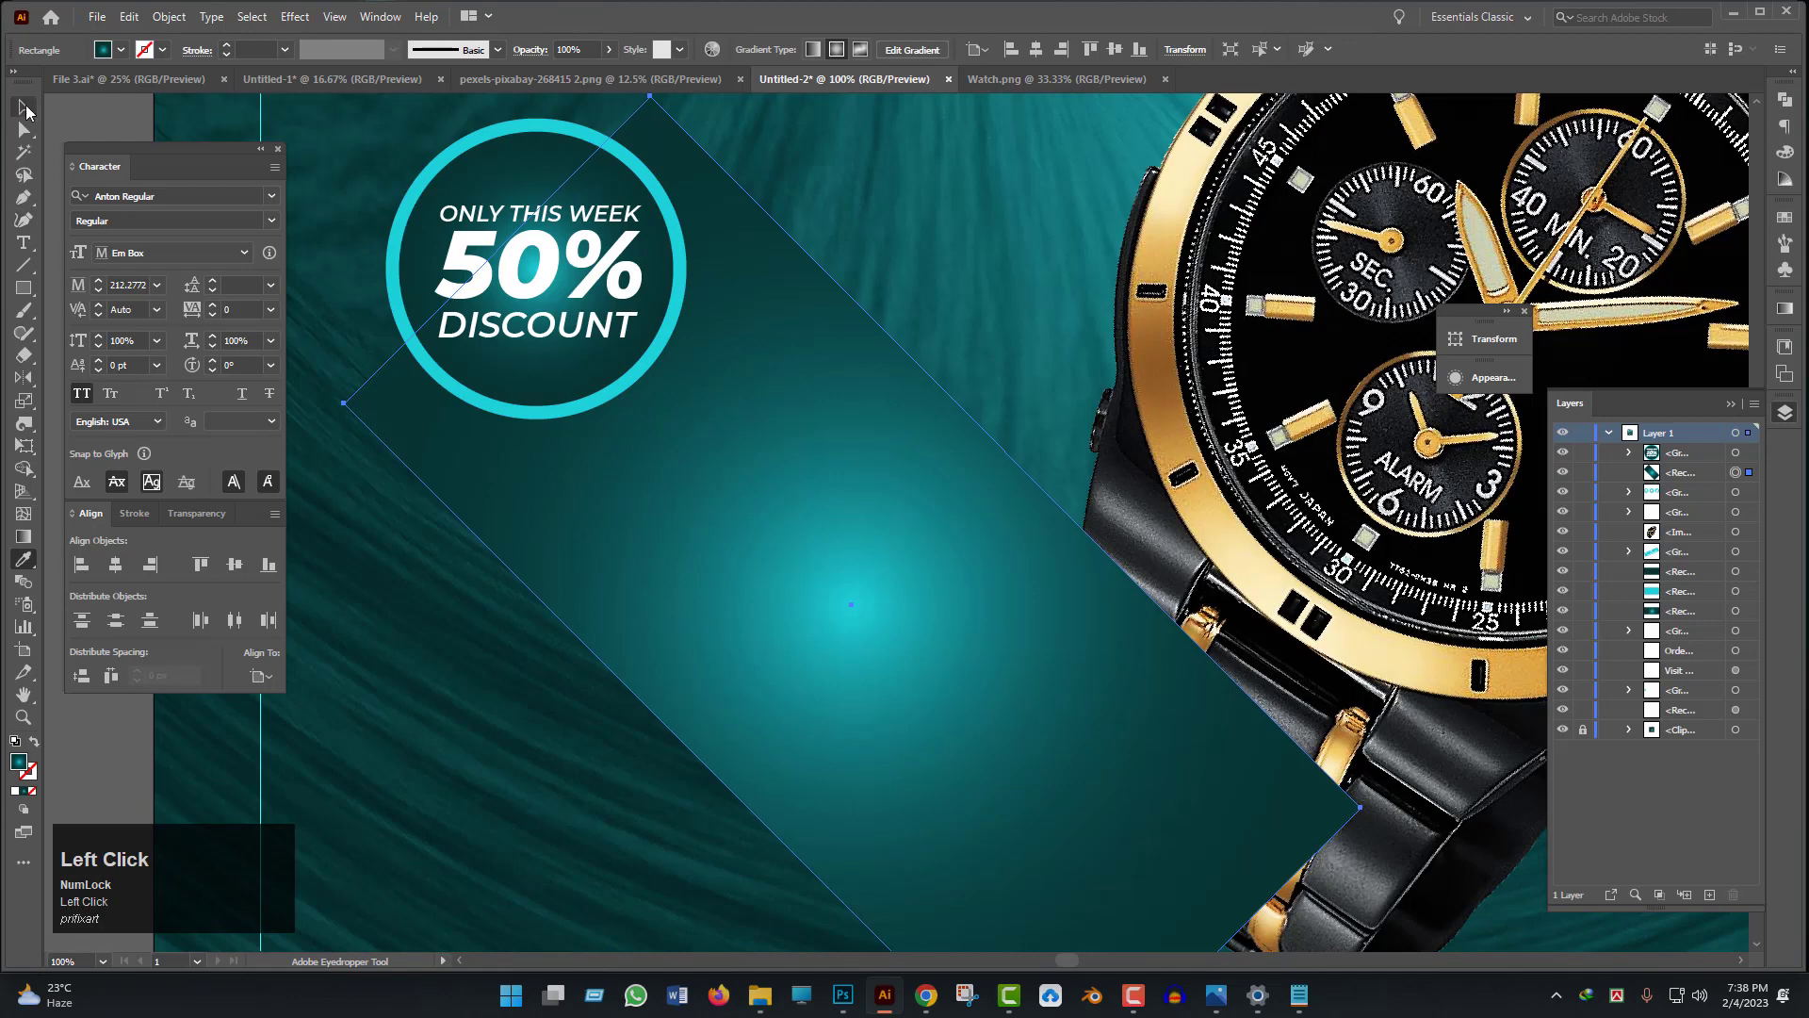
click(26, 111)
- Redraw the rectangle's radial gradient so its bright centre sits at the badge and it darkens toward the watch
scroll(824, 577, down, 2)
drag(840, 564, 817, 614)
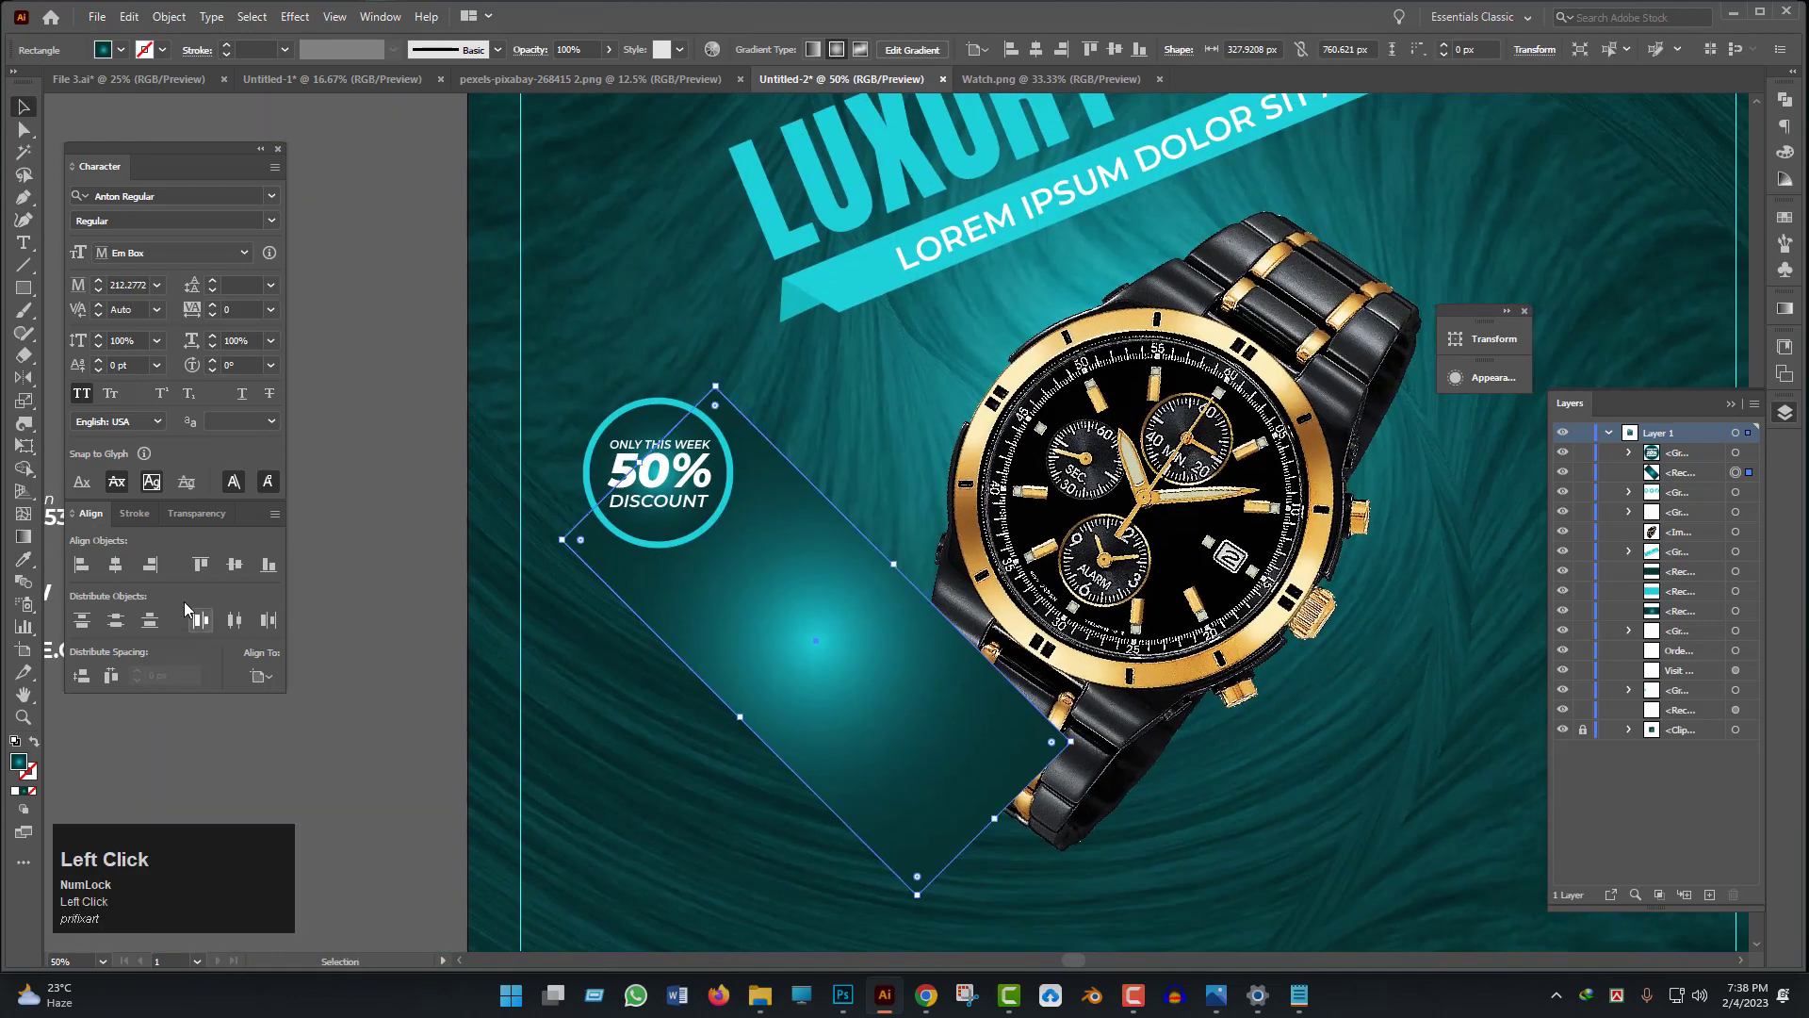
click(19, 544)
mouse_move(550, 363)
mouse_down()
mouse_move(819, 633)
mouse_move(868, 634)
mouse_move(837, 652)
mouse_up()
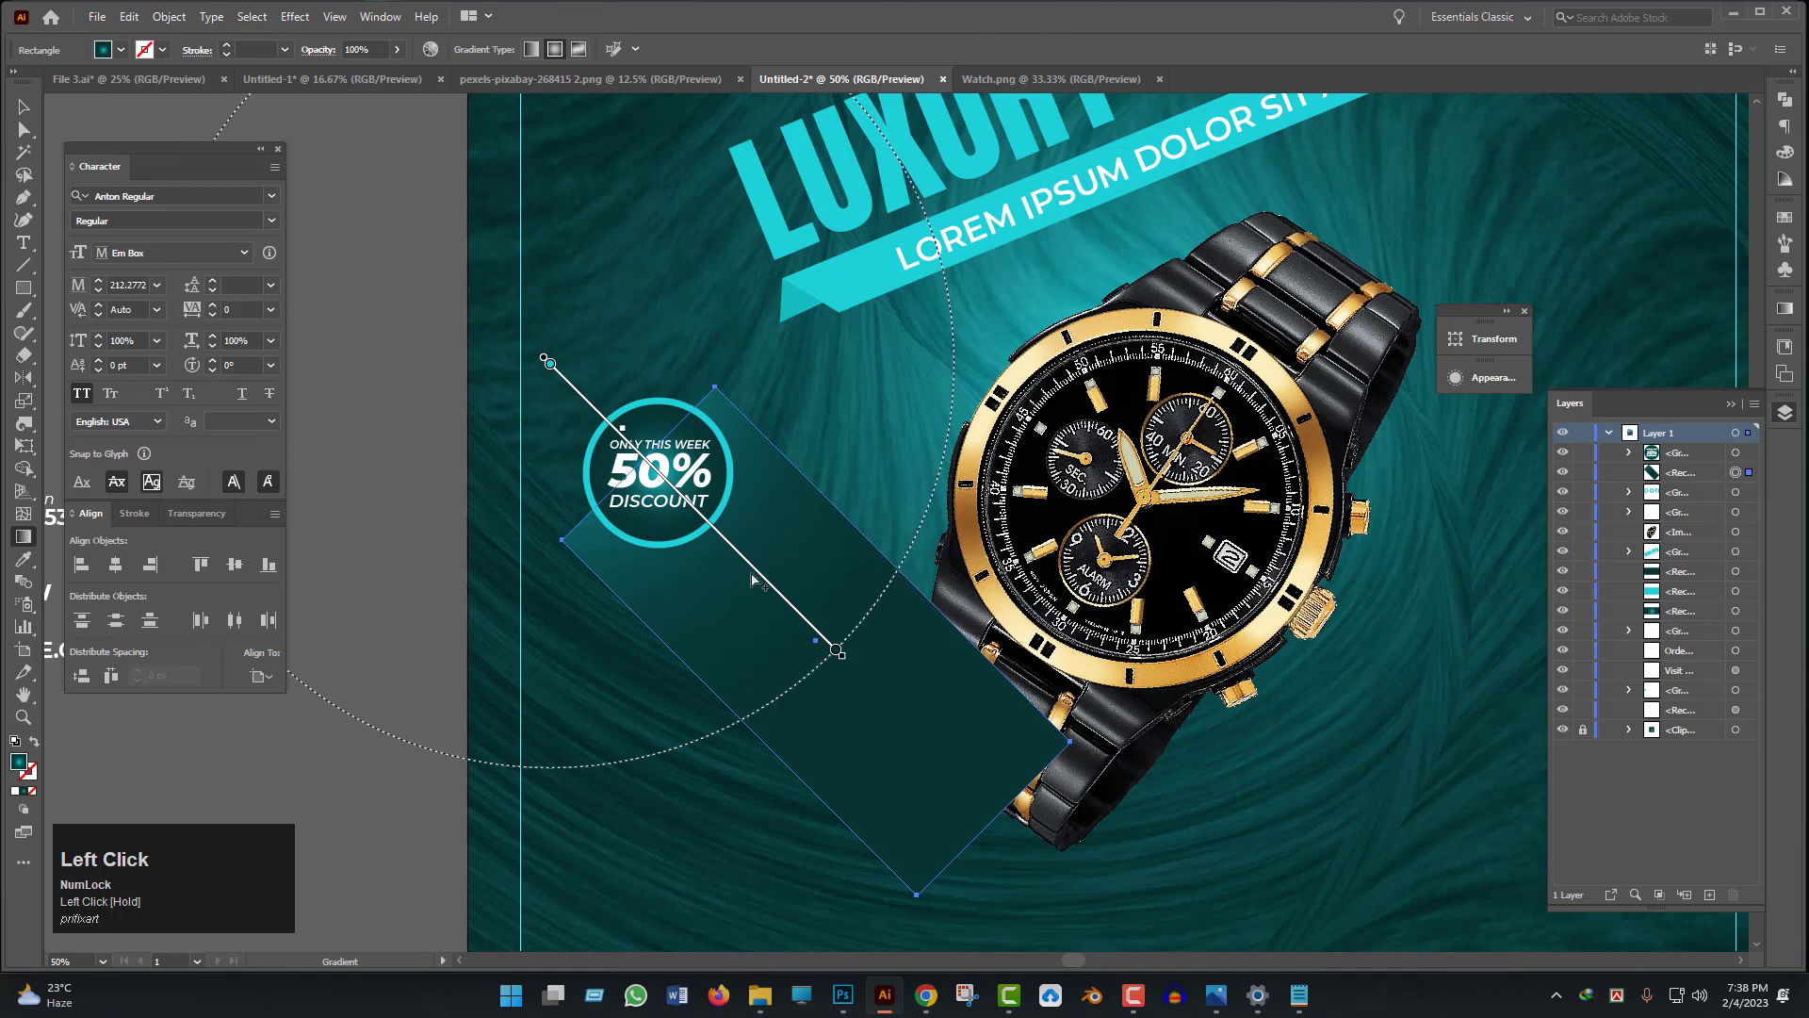
drag(751, 569, 833, 661)
click(21, 112)
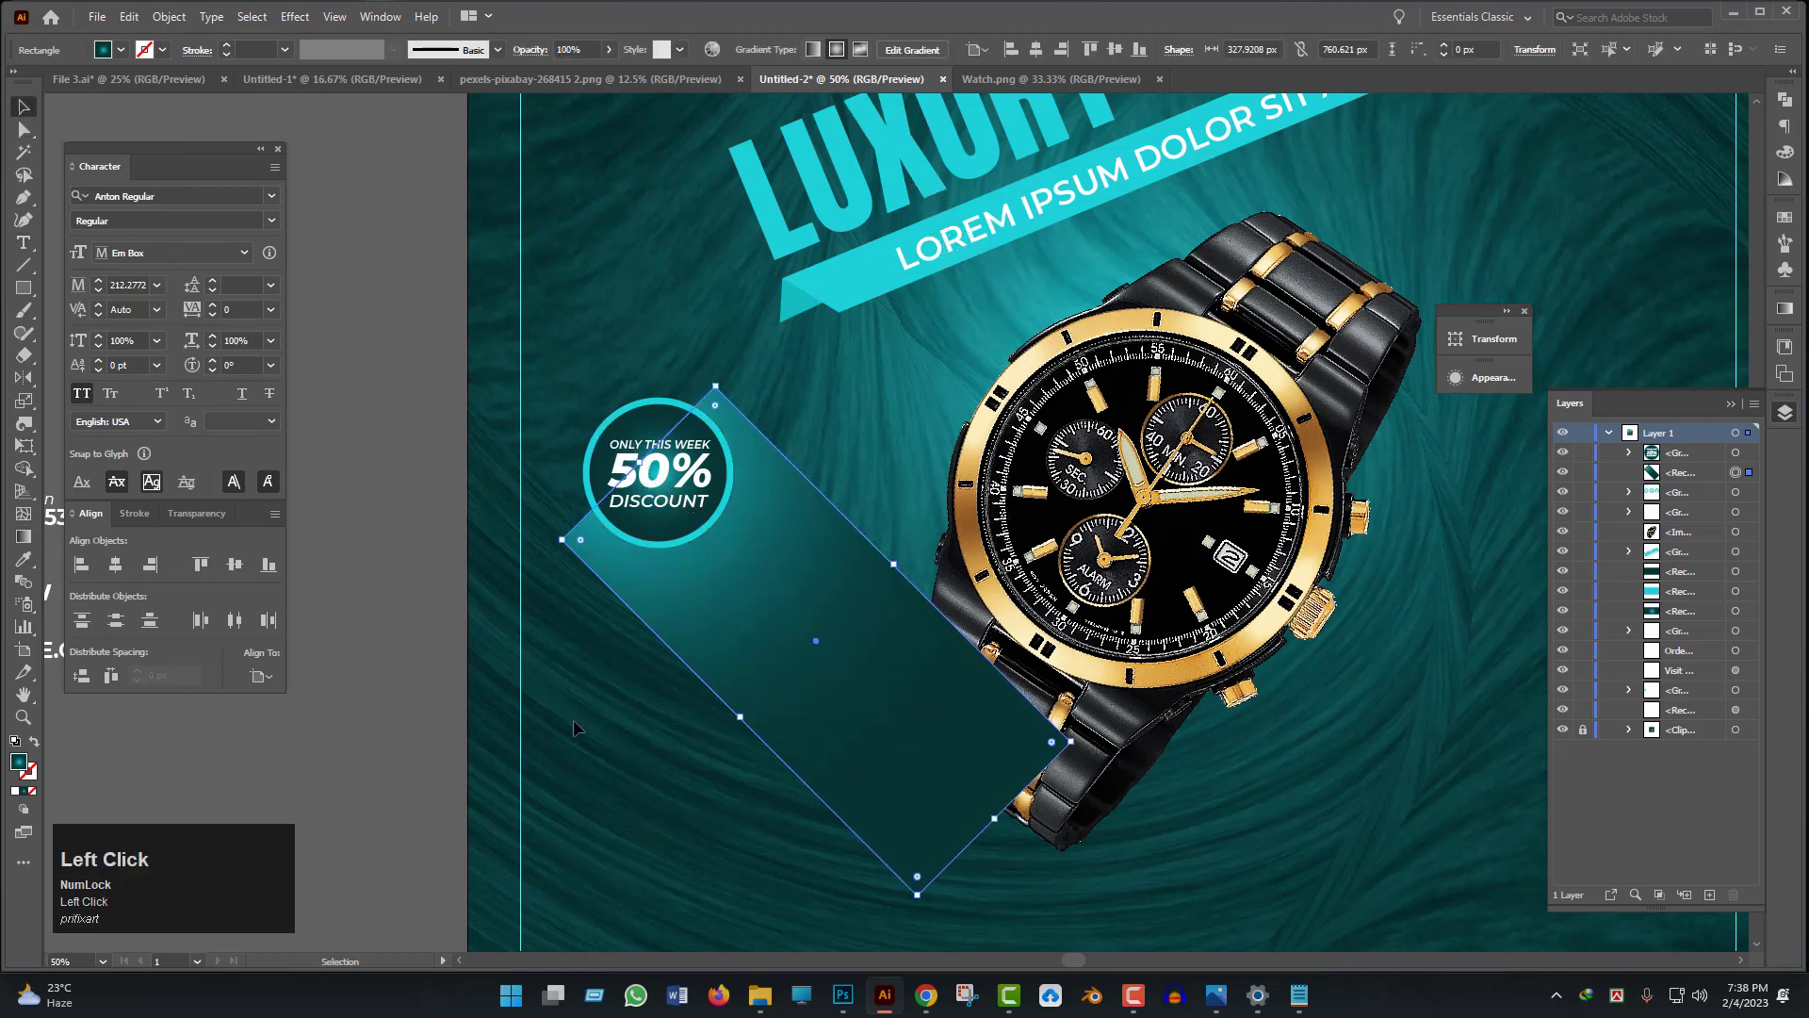
- Move the rectangle's two corner anchors beside the badge inward so its edges meet the cyan ring
alt+scroll(584, 561, up, 3)
drag(577, 579, 518, 667)
click(518, 665)
key(a)
click(465, 590)
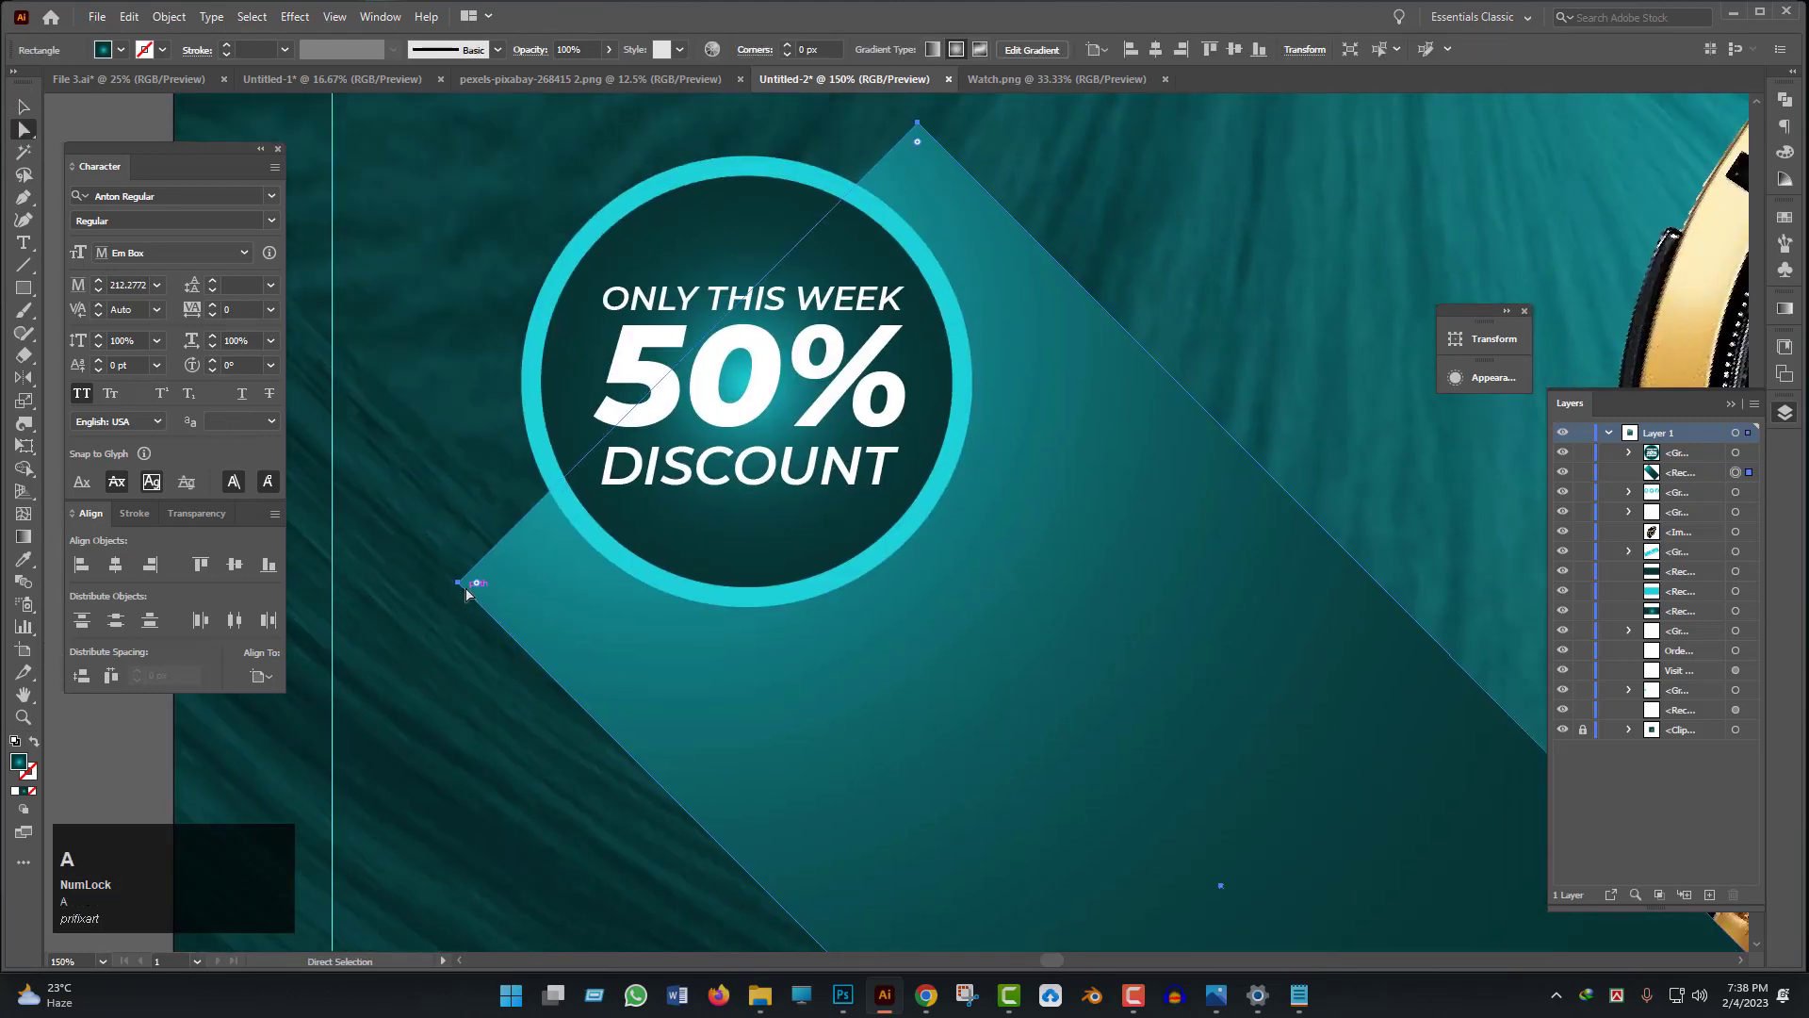
drag(509, 581, 574, 516)
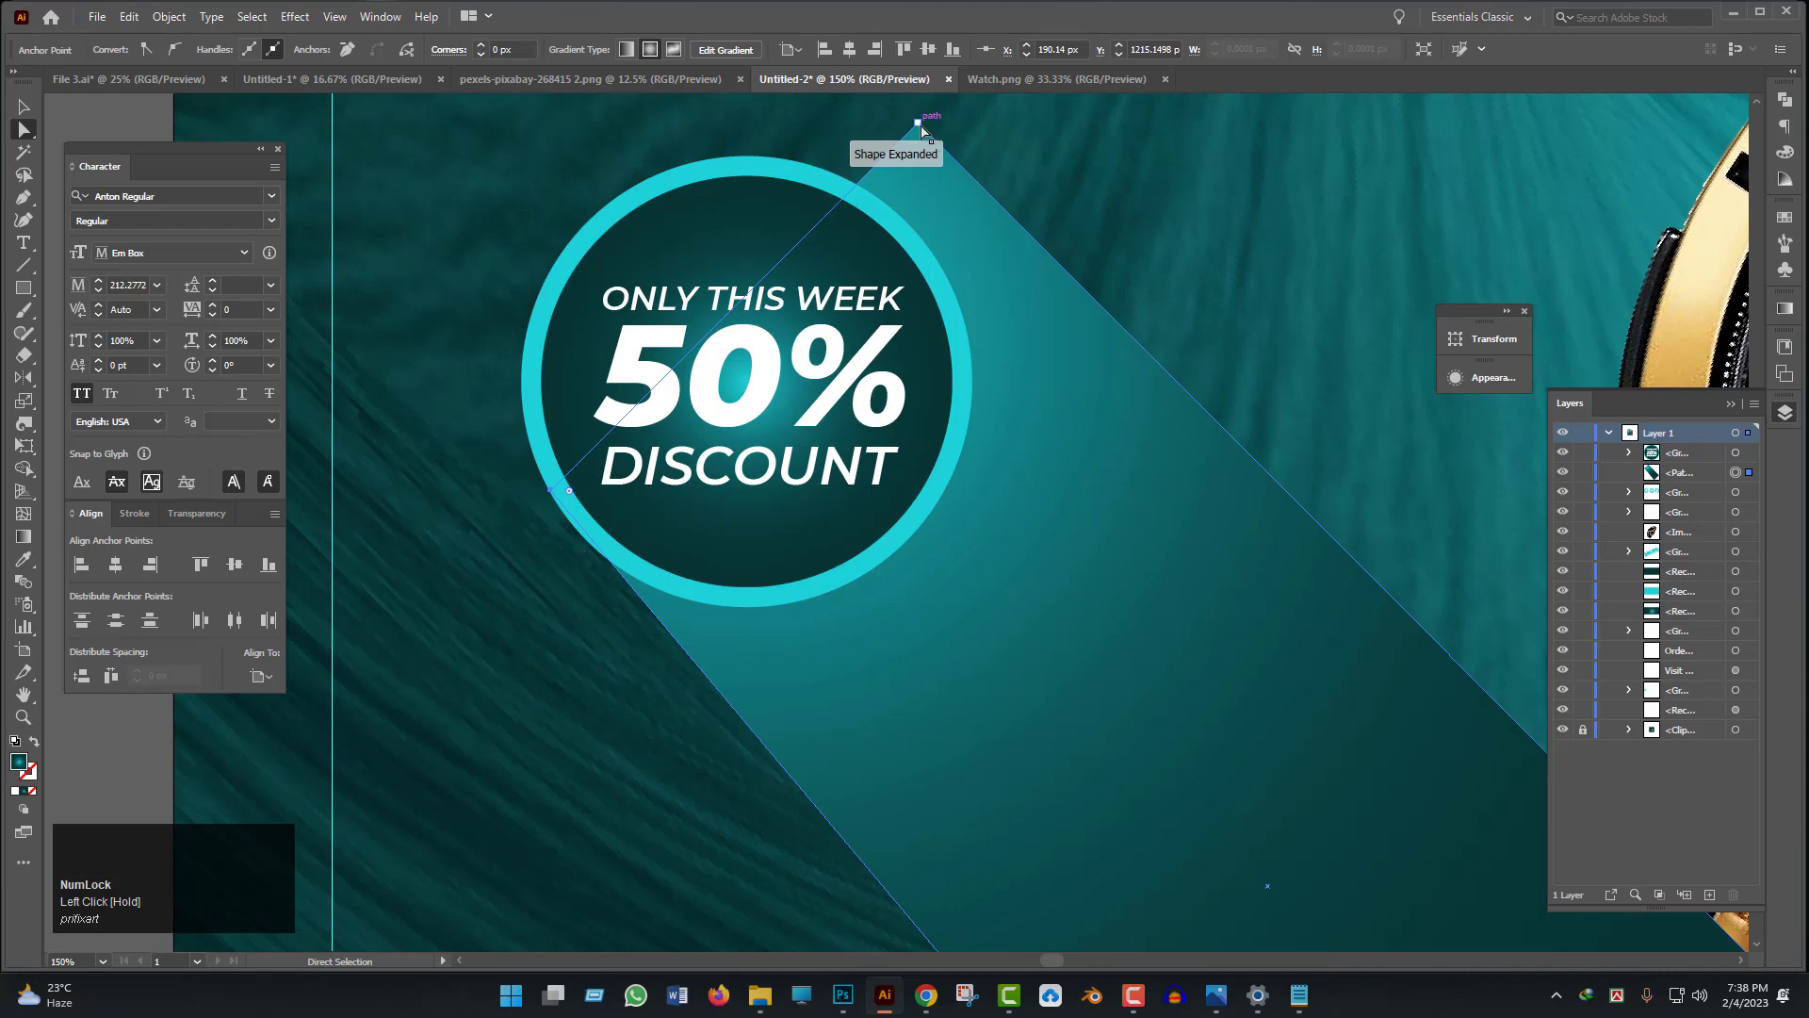
drag(921, 127, 856, 221)
- Narrow the strip's far end by moving its corner anchors at the lower watch strap
scroll(868, 304, down, 2)
drag(1091, 535, 986, 490)
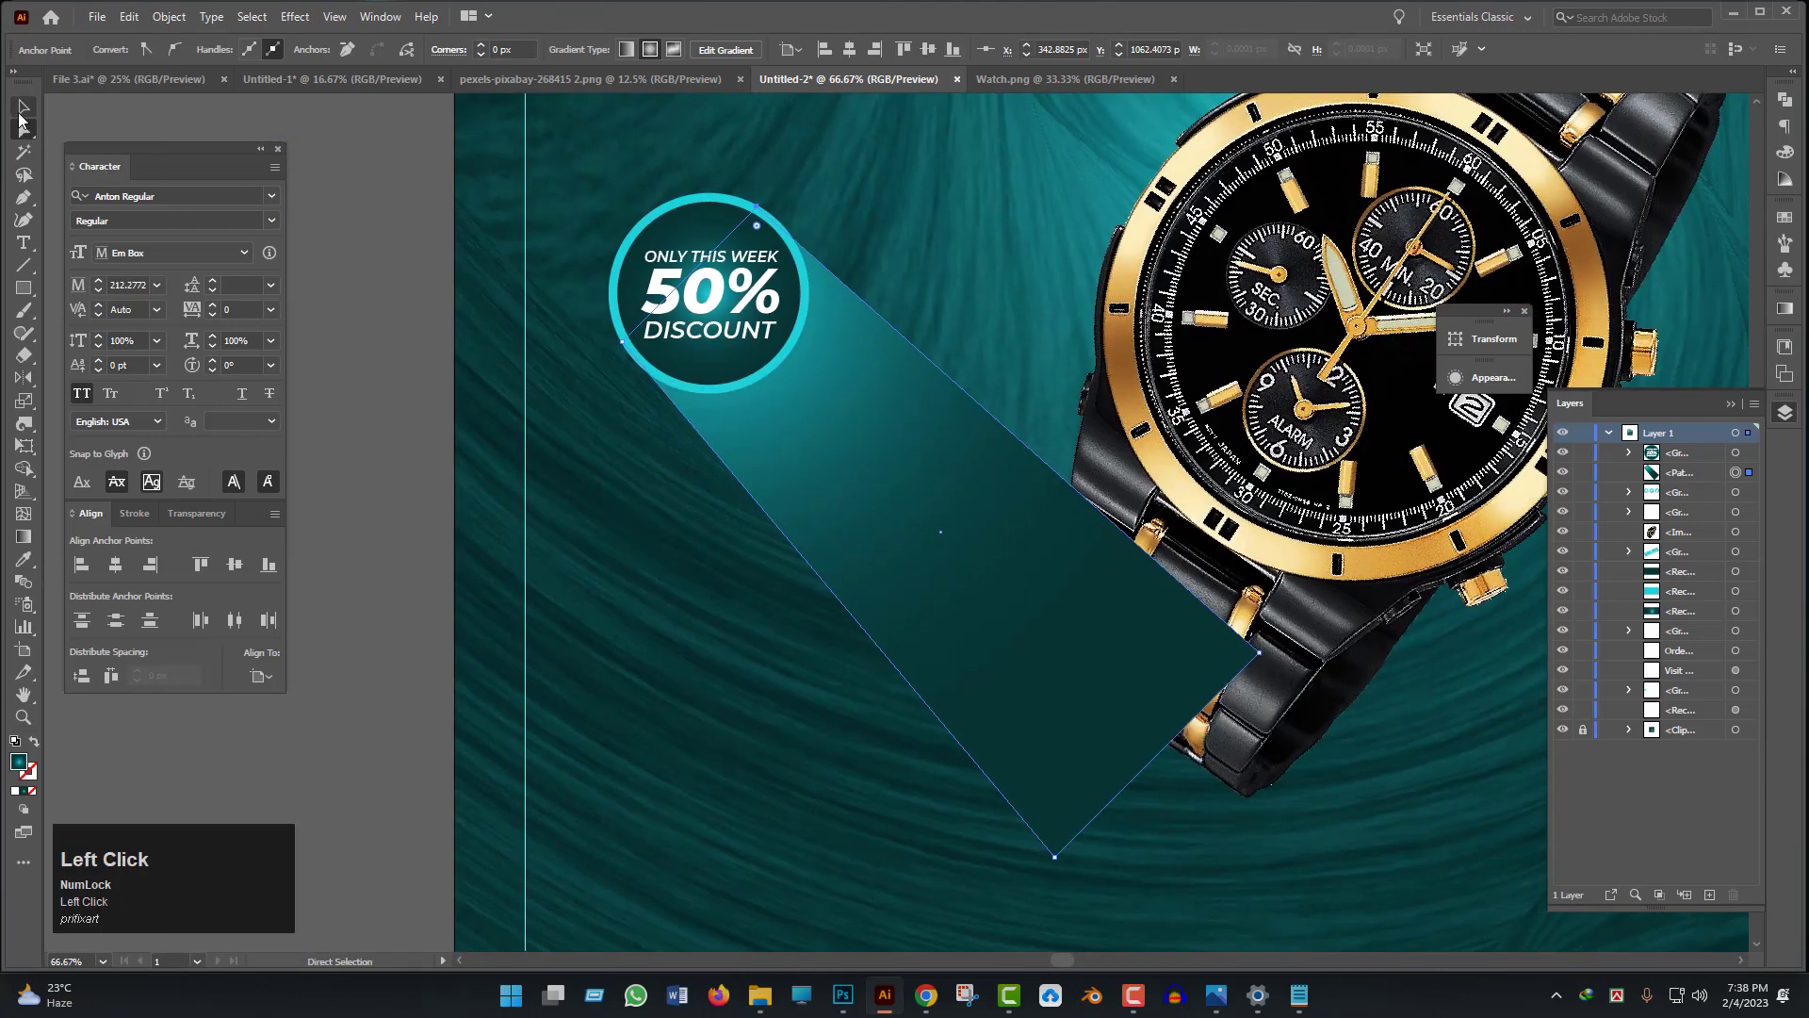
key(space)
drag(830, 810, 699, 751)
click(941, 804)
key(a)
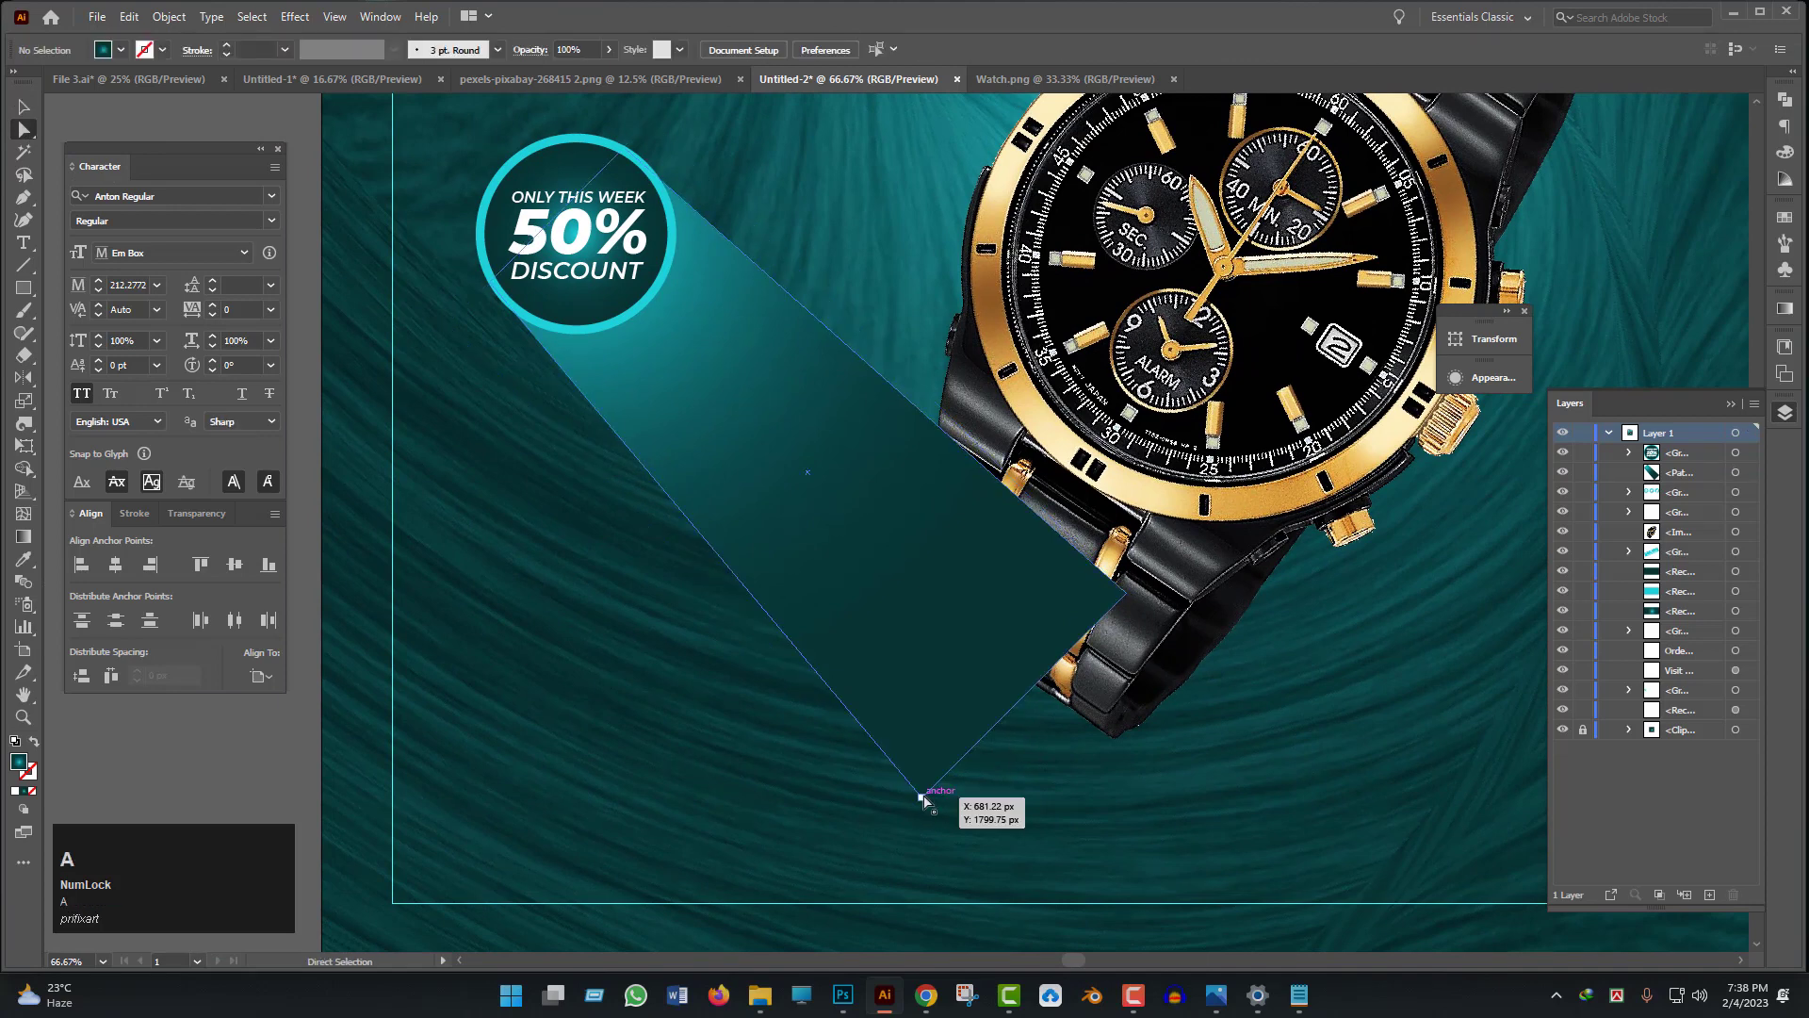
drag(922, 798, 1009, 705)
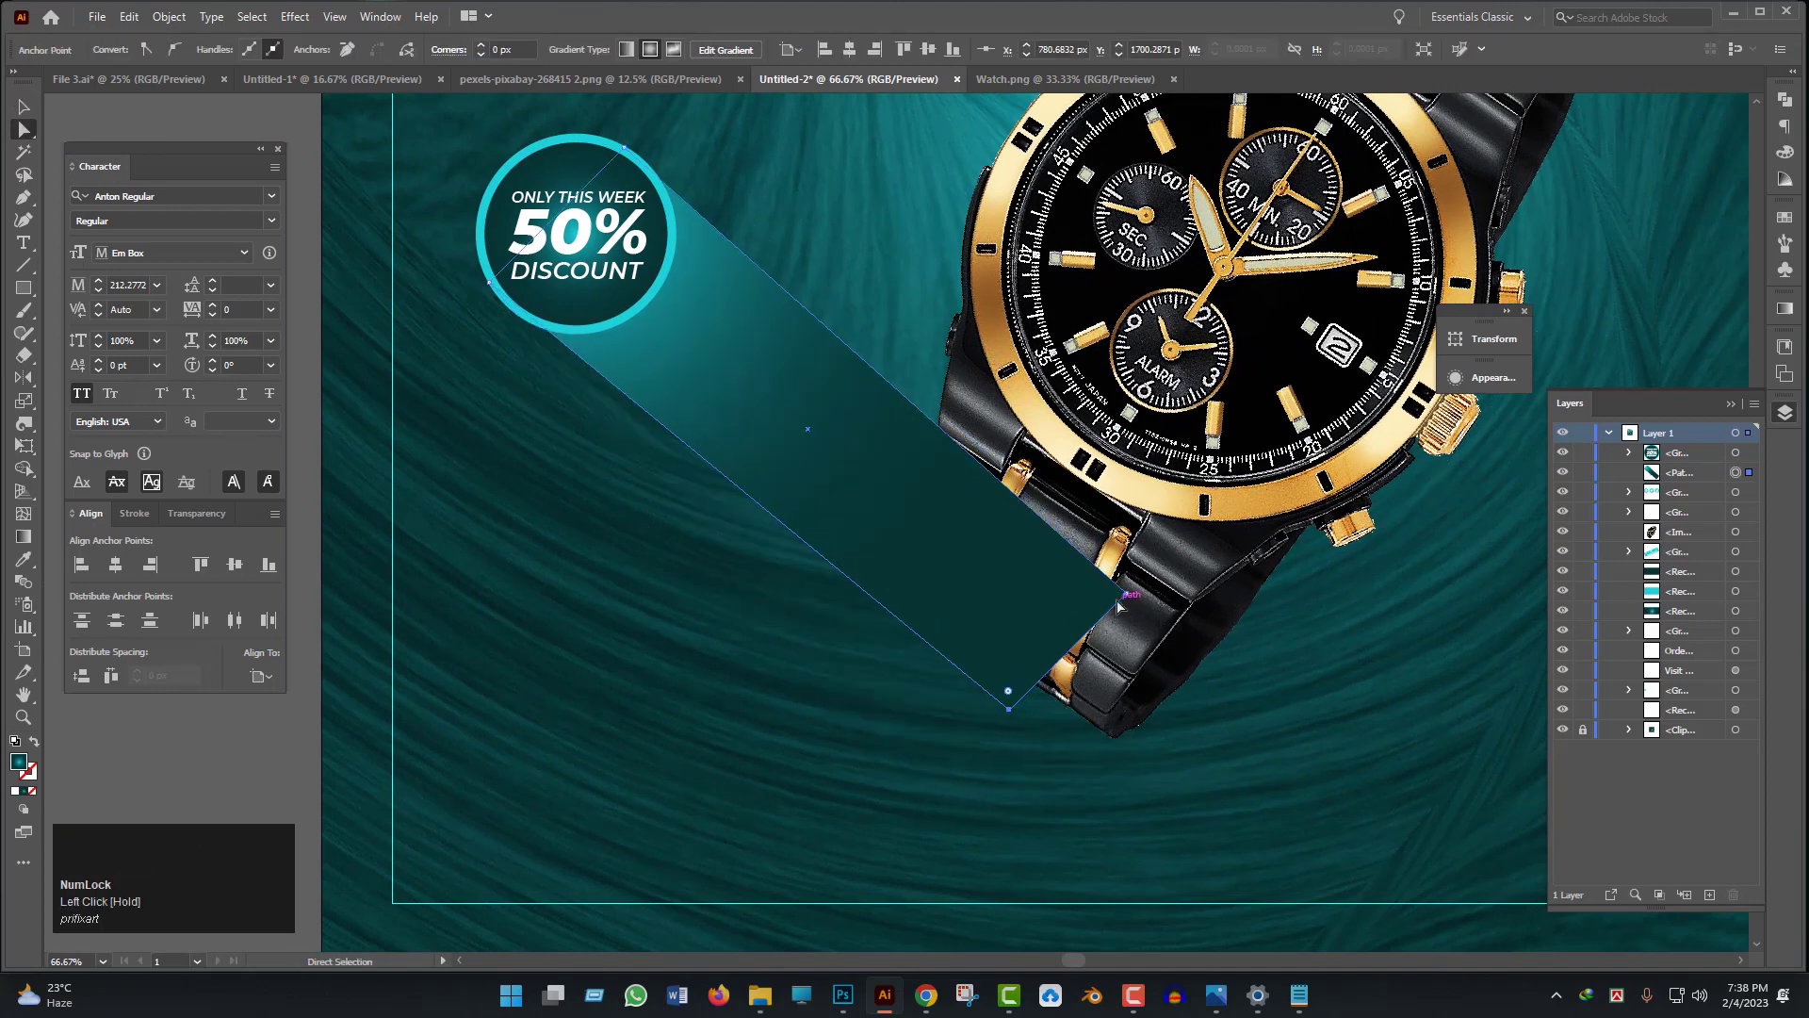
drag(1126, 594, 760, 501)
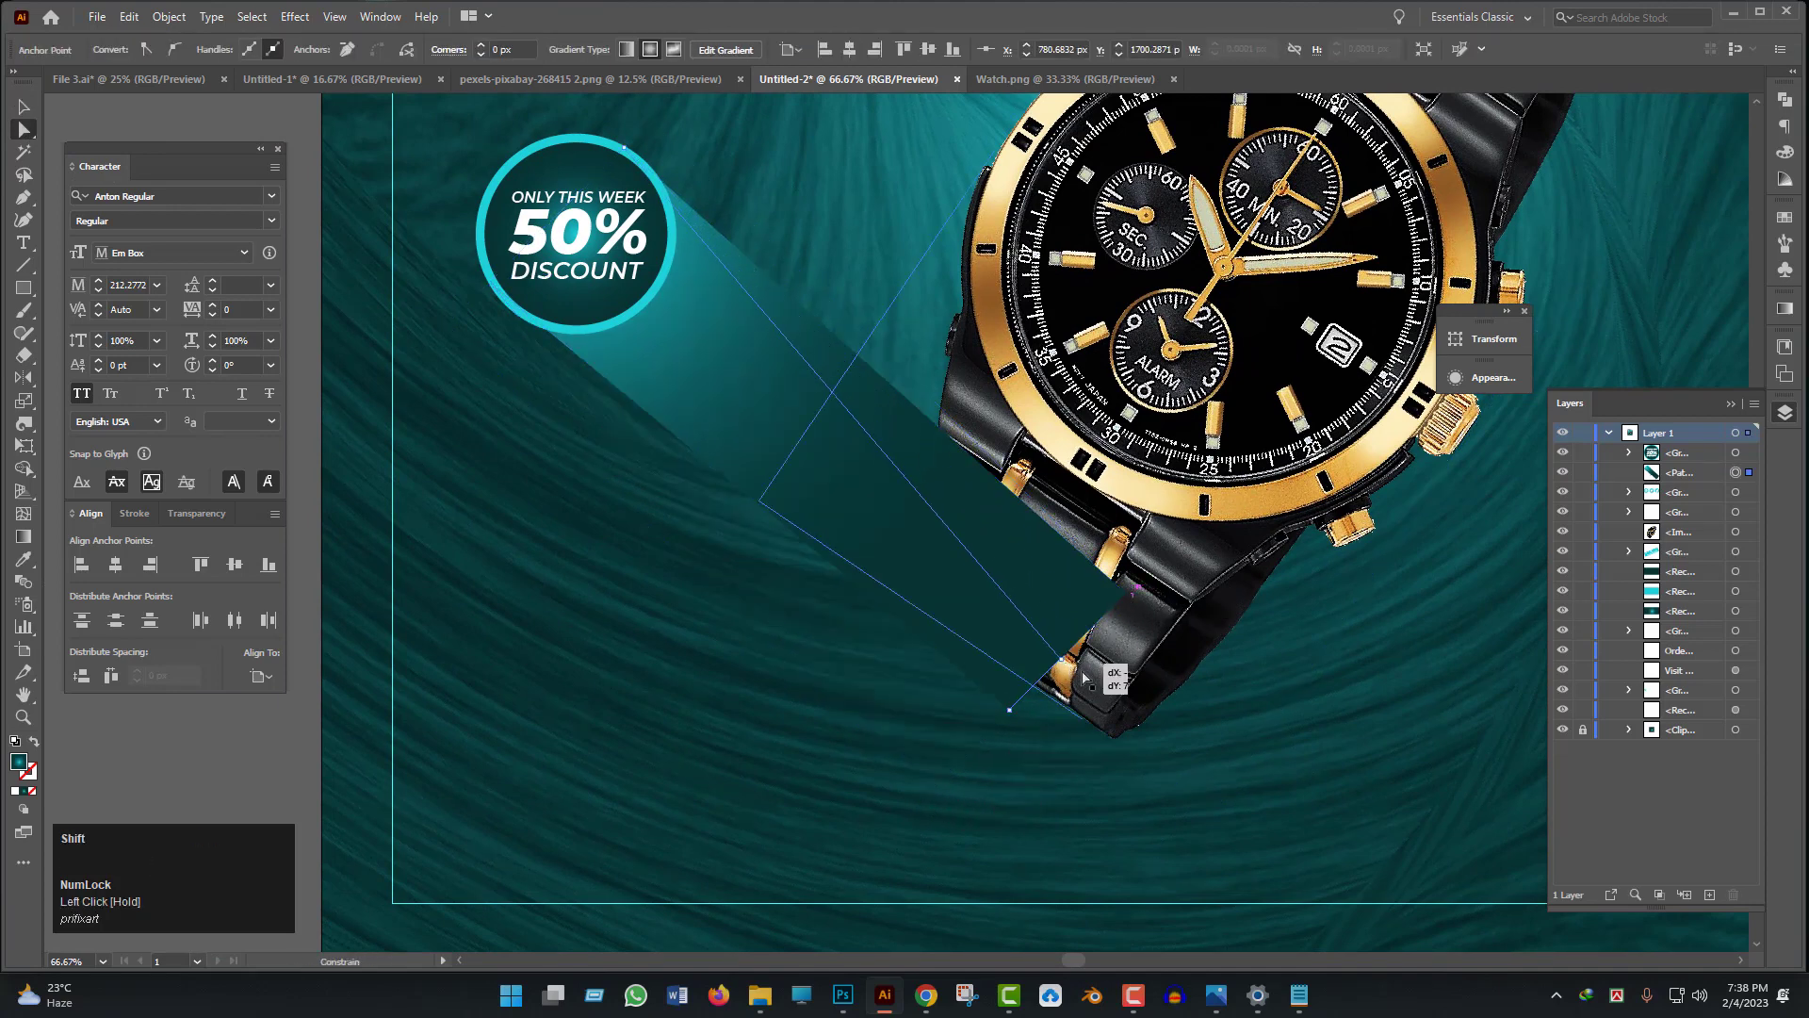
drag(1084, 678, 1110, 751)
- Bring the watch image to the front so it covers the end of the gradient strip
click(1135, 812)
key(space)
click(1110, 751)
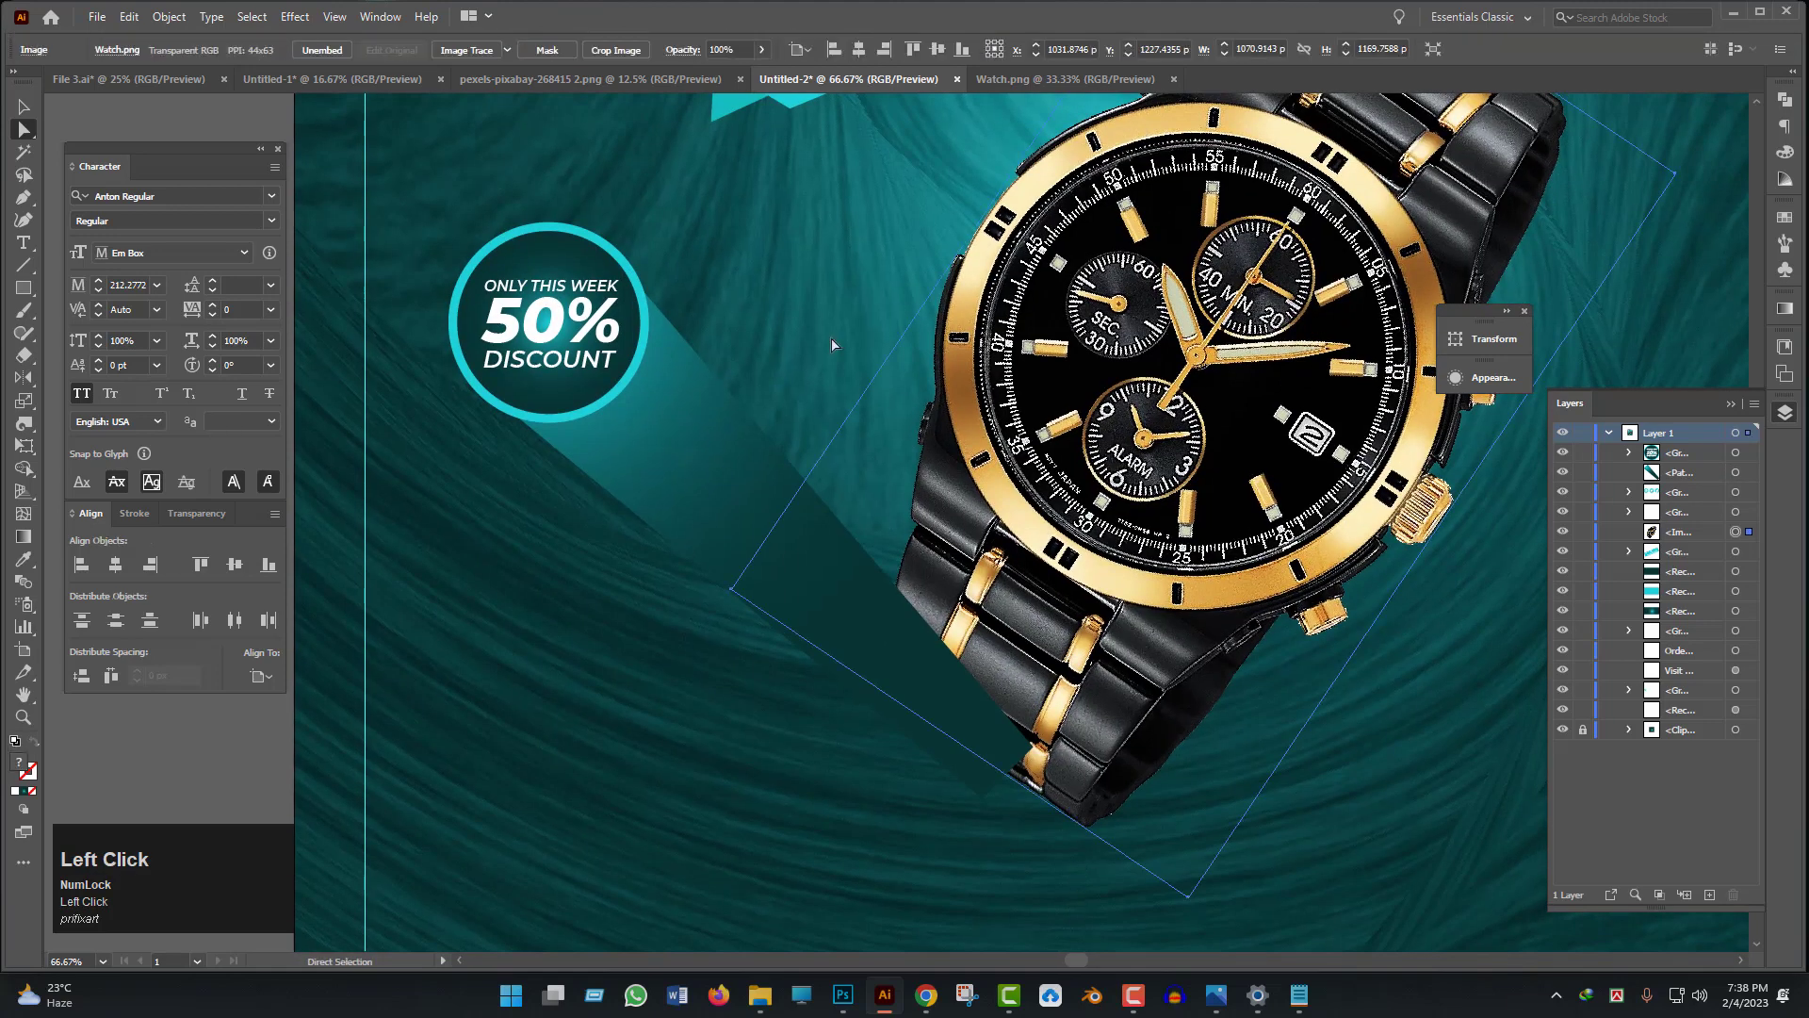
key(ctrl+shift+])
scroll(1327, 401, down, 1)
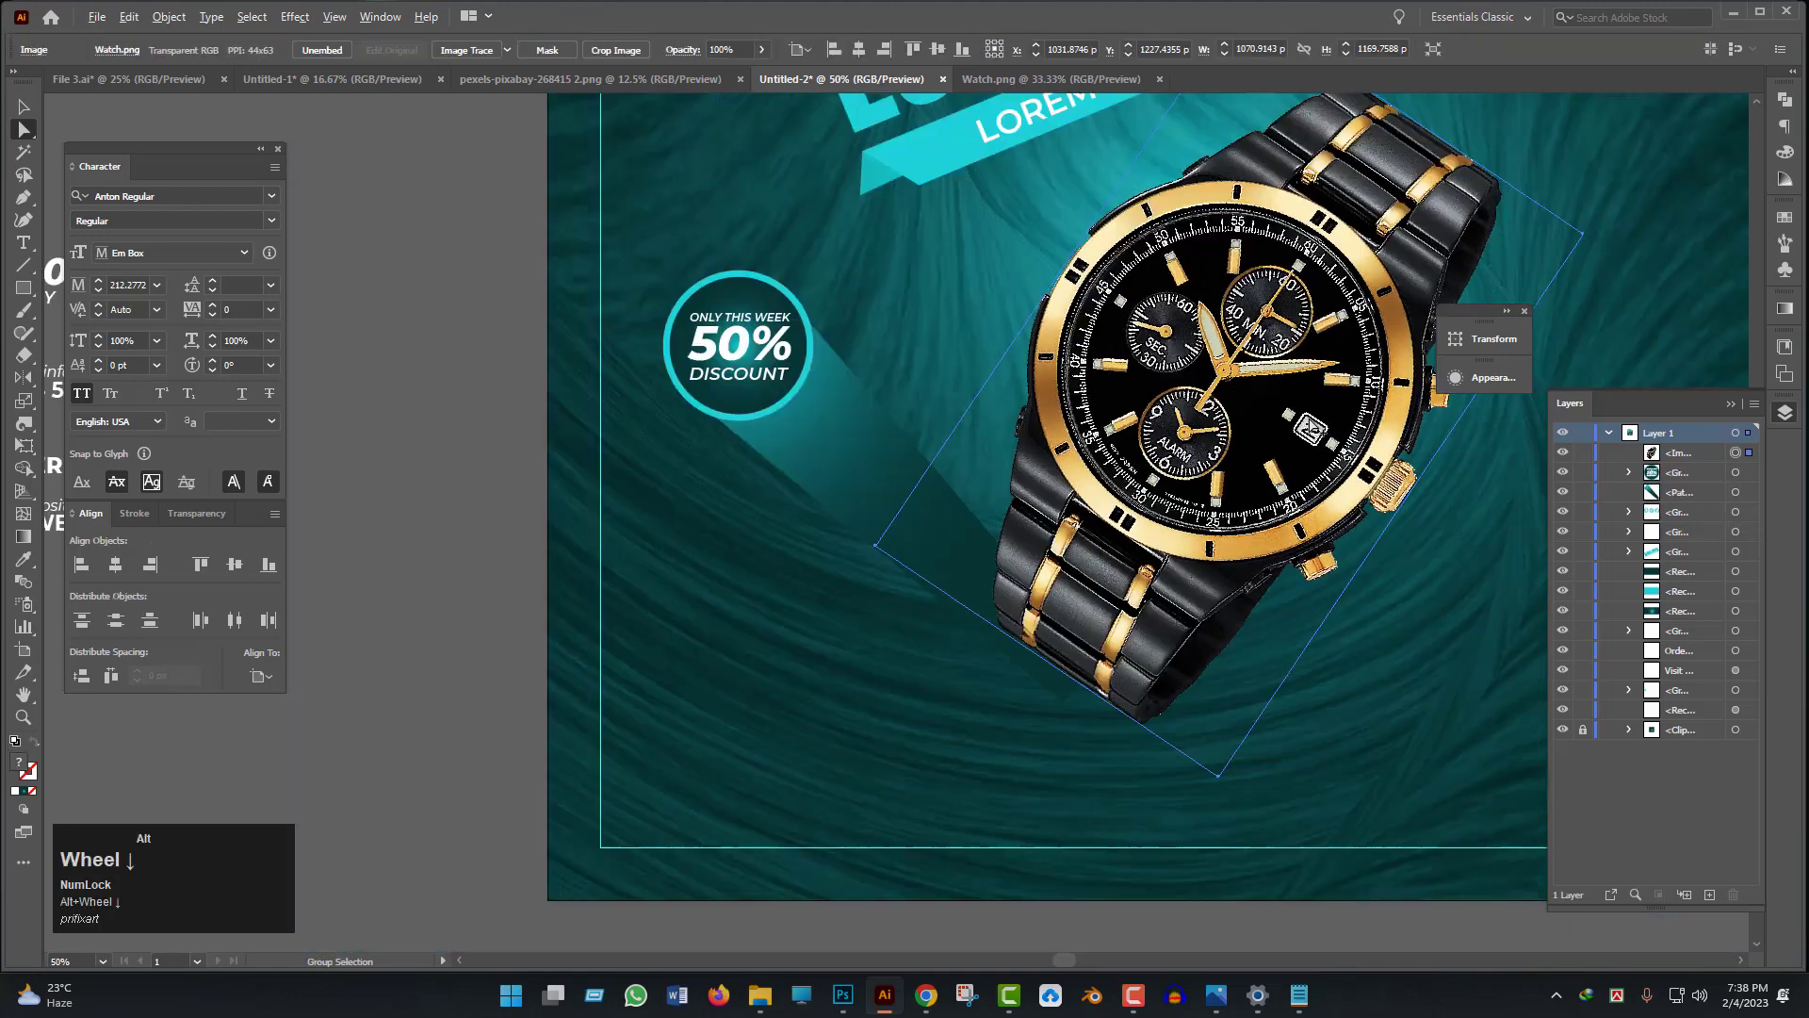
- Reposition the discount badge and its gradient strip nearer the frame's left edge, with the strip's far end behind the watch
key(space)
drag(1312, 421, 1215, 480)
key(v)
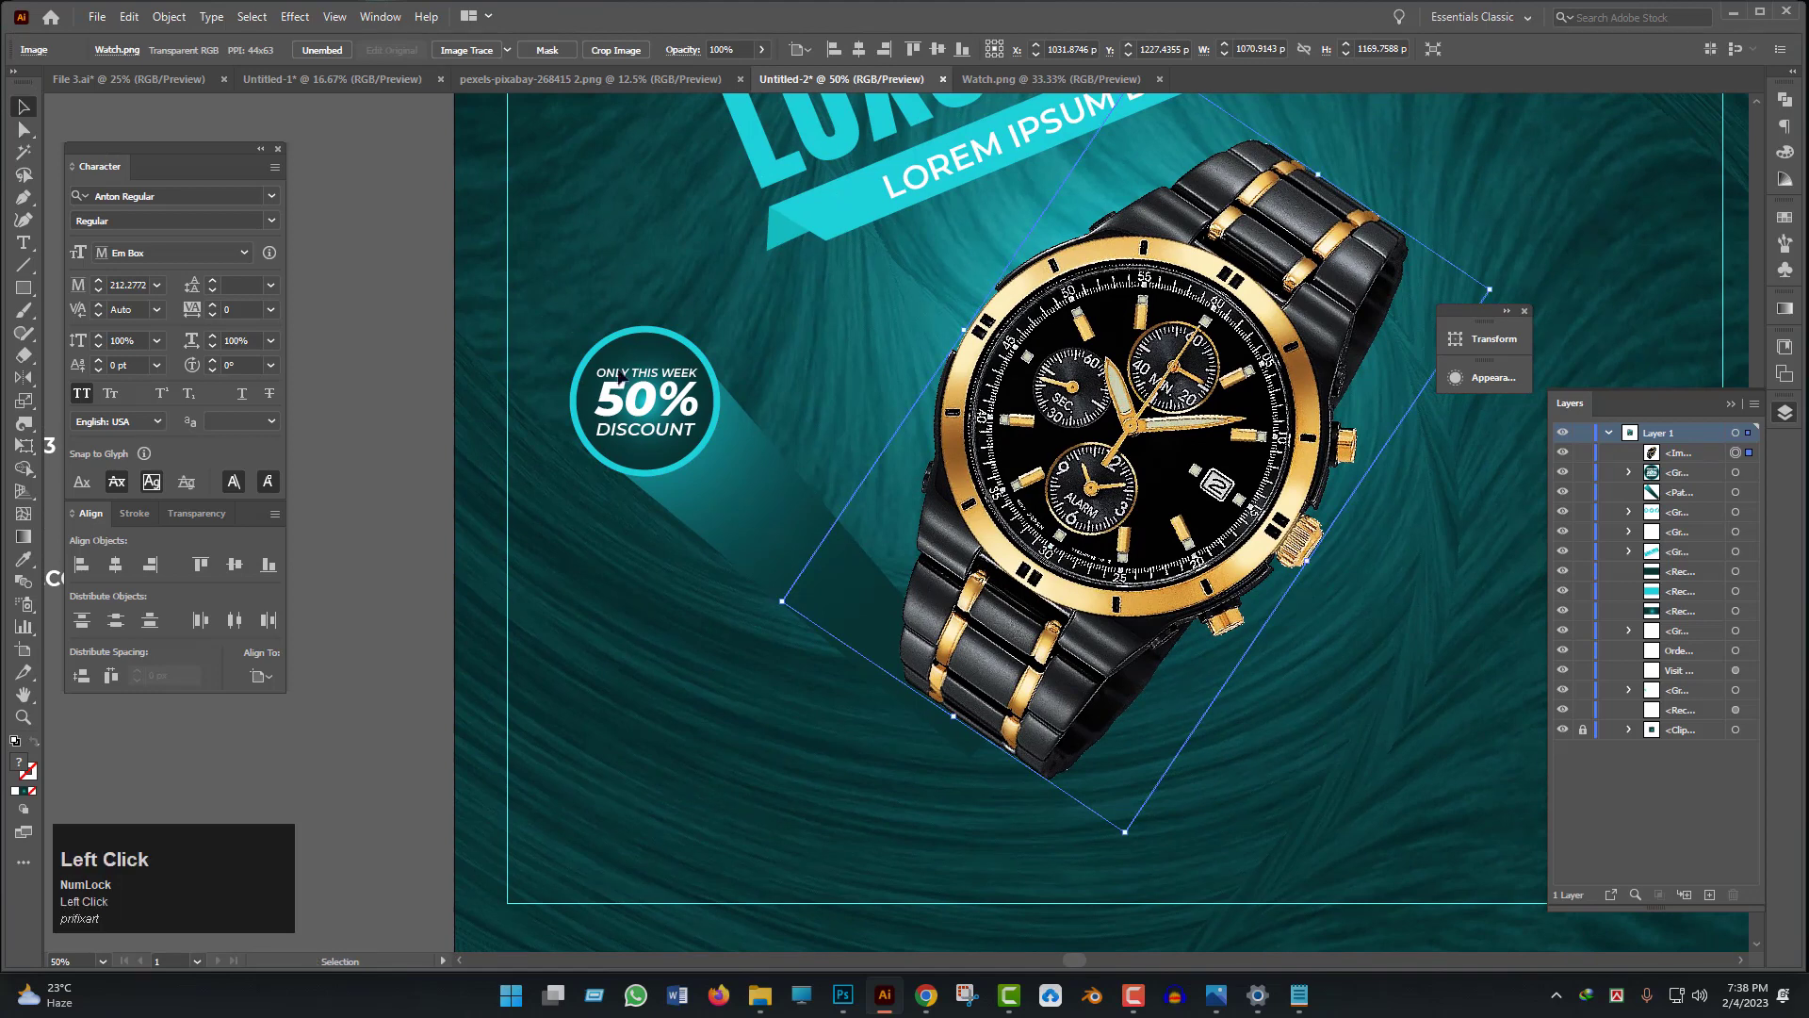
drag(577, 332, 729, 449)
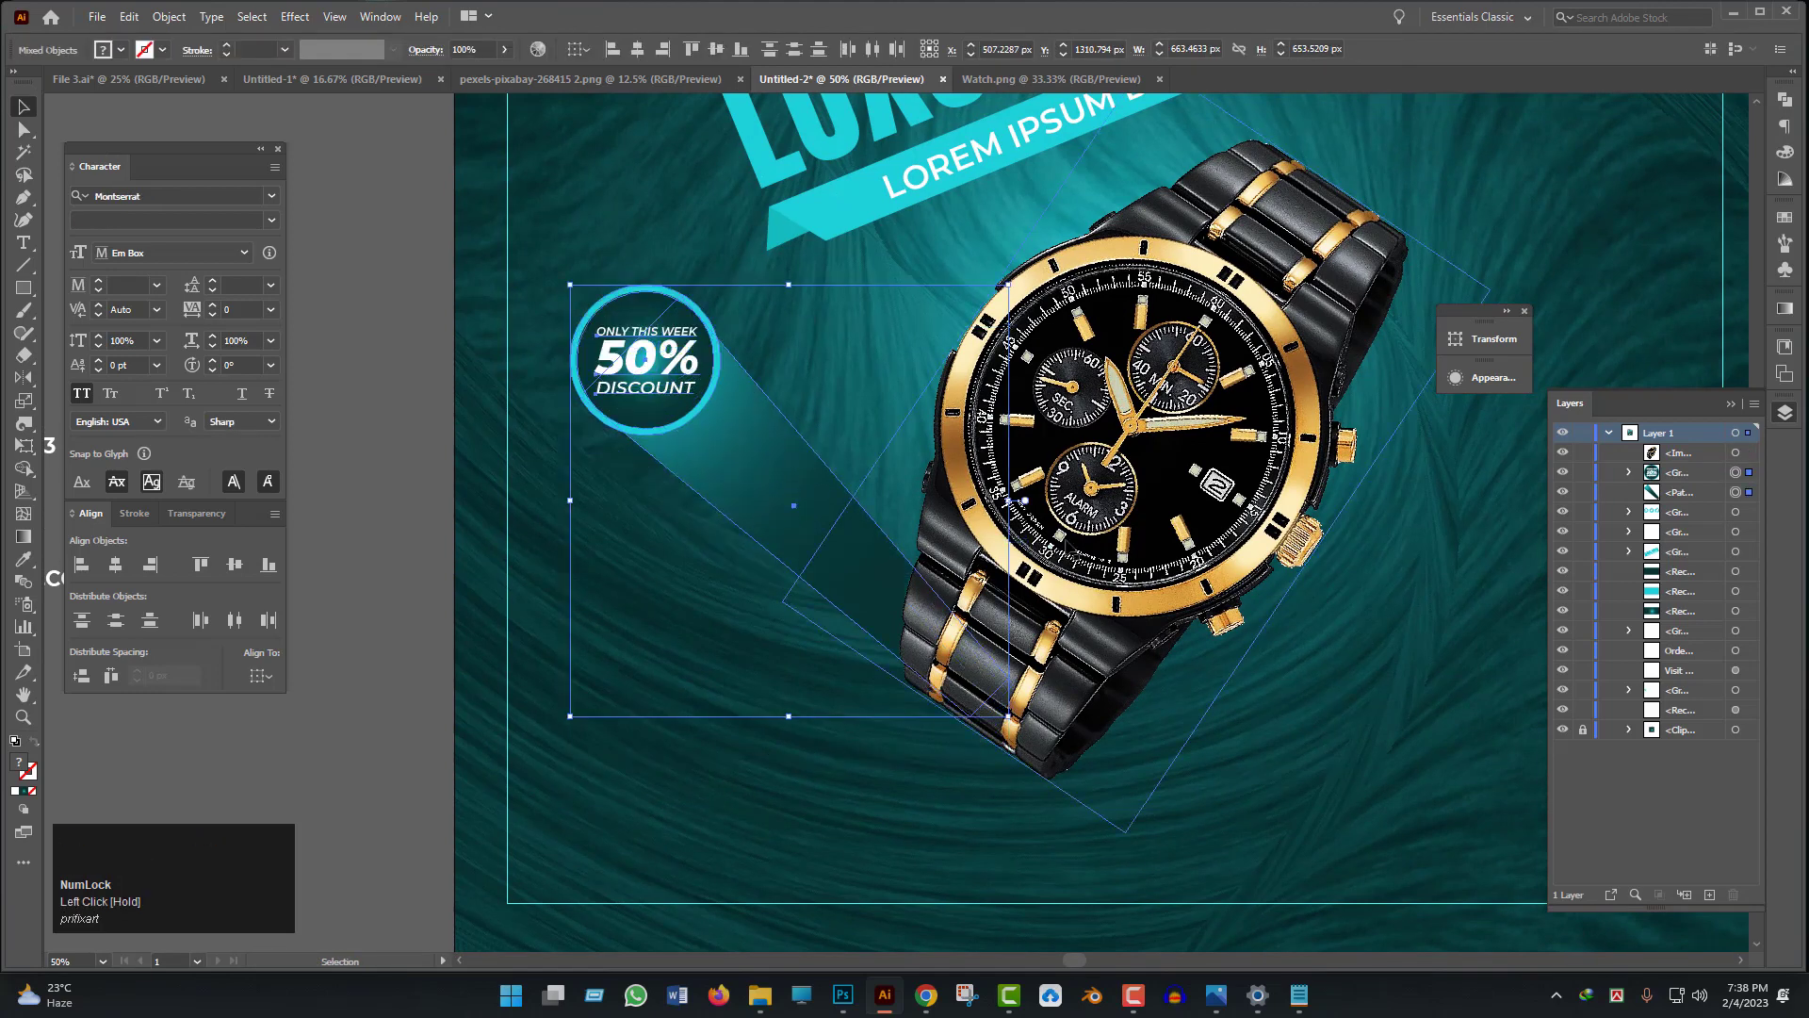
click(782, 521)
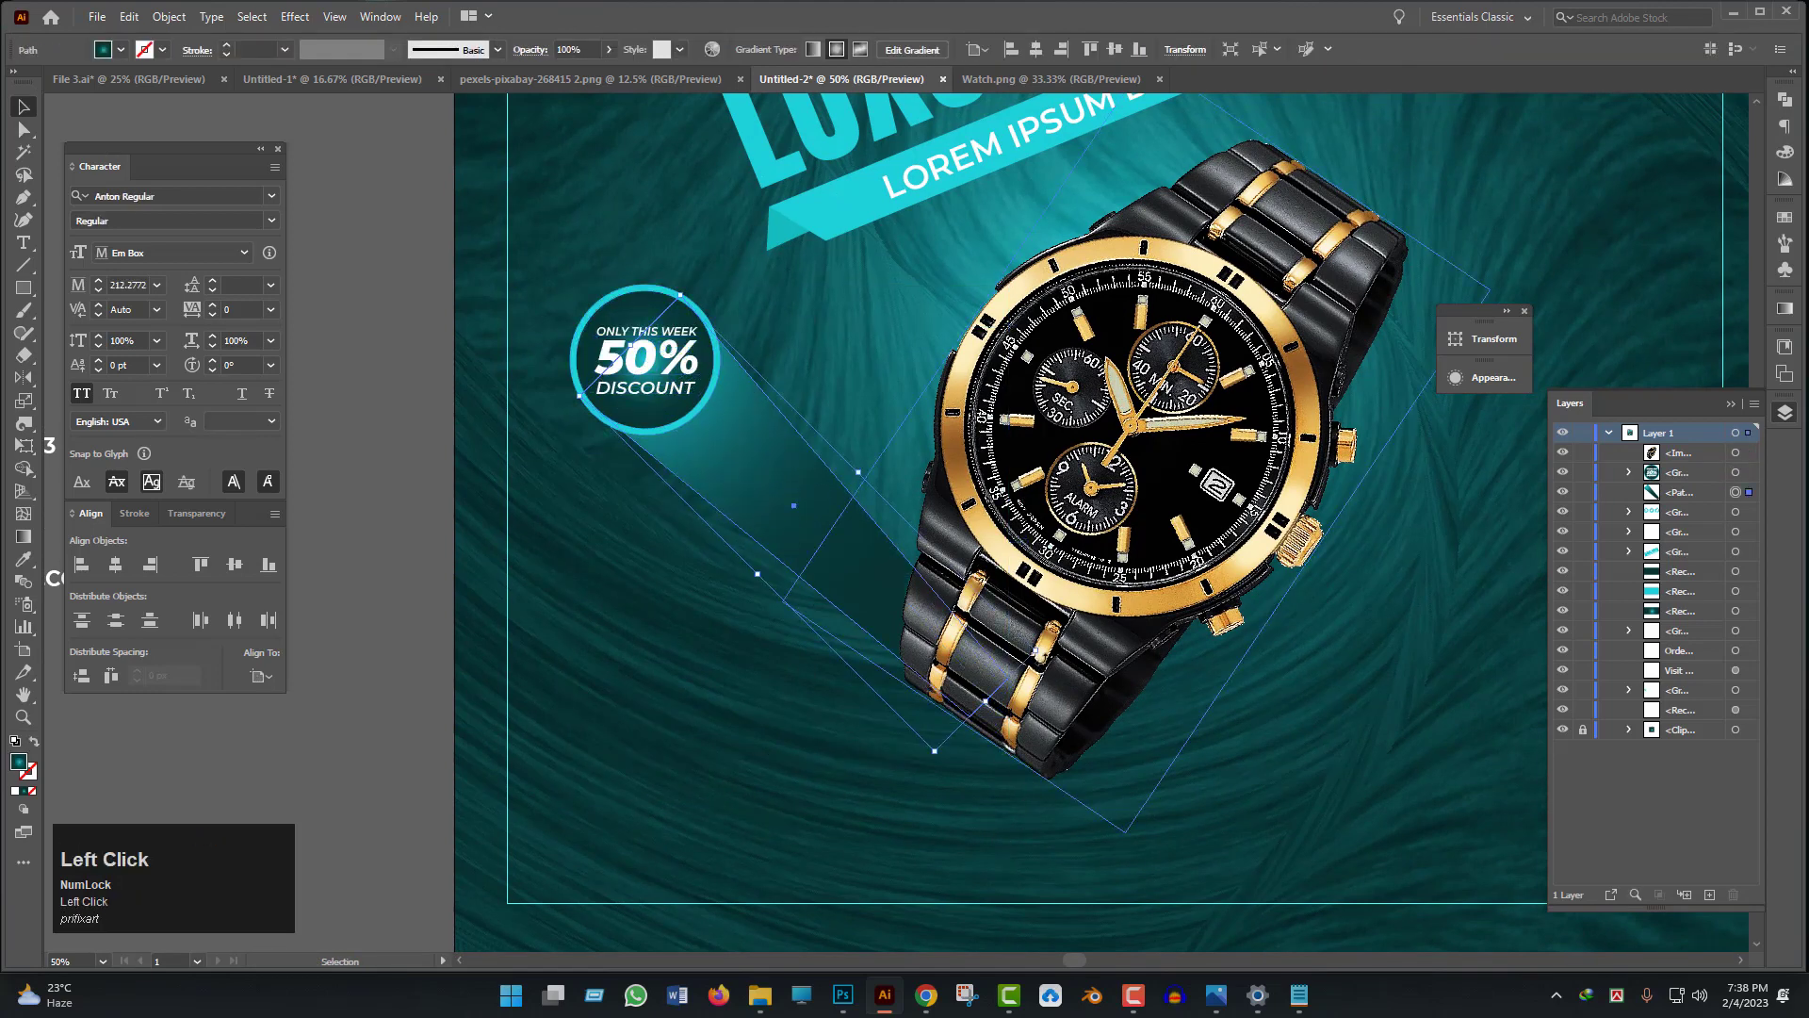
mouse_move(657, 472)
mouse_down()
mouse_move(698, 426)
mouse_move(633, 491)
mouse_up()
click(703, 595)
scroll(718, 612, down, 2)
scroll(726, 595, up, 1)
scroll(725, 595, up, 1)
click(826, 680)
scroll(825, 681, down, 1)
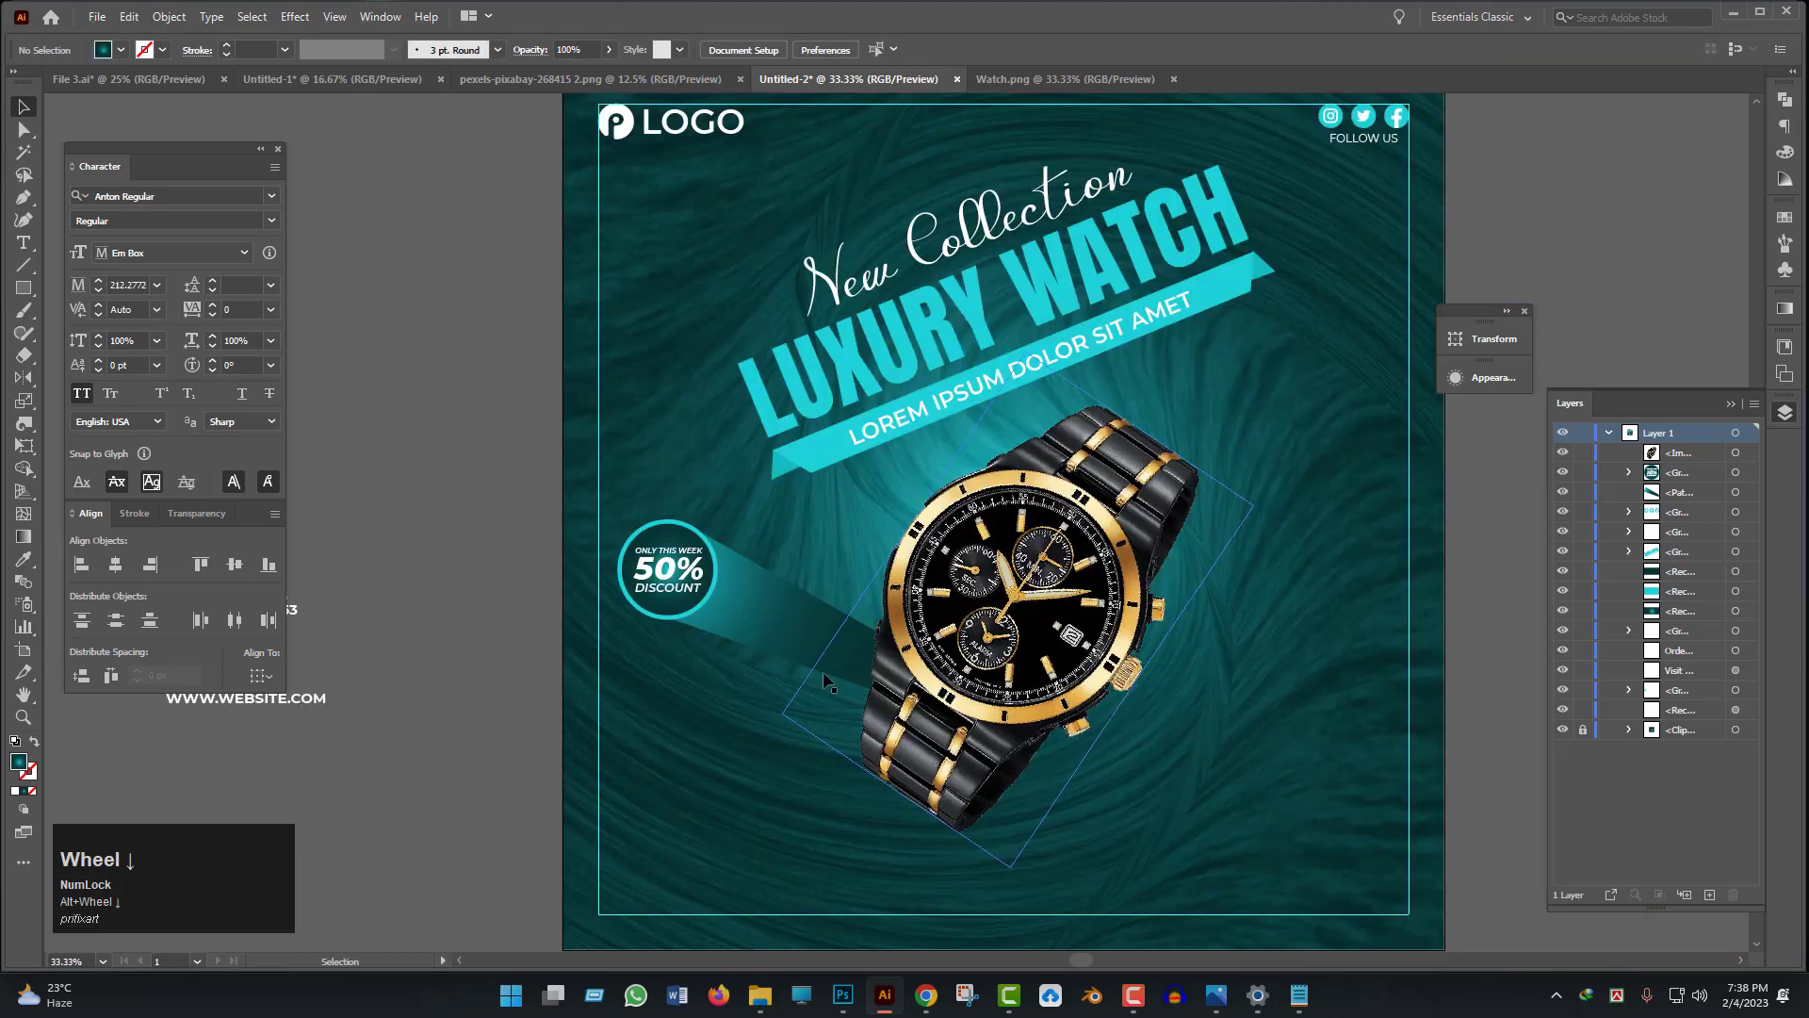
- Shift the gradient strip's two corner anchors along the discount badge's ring so the strip's long edges meet the ring more closely
click(939, 730)
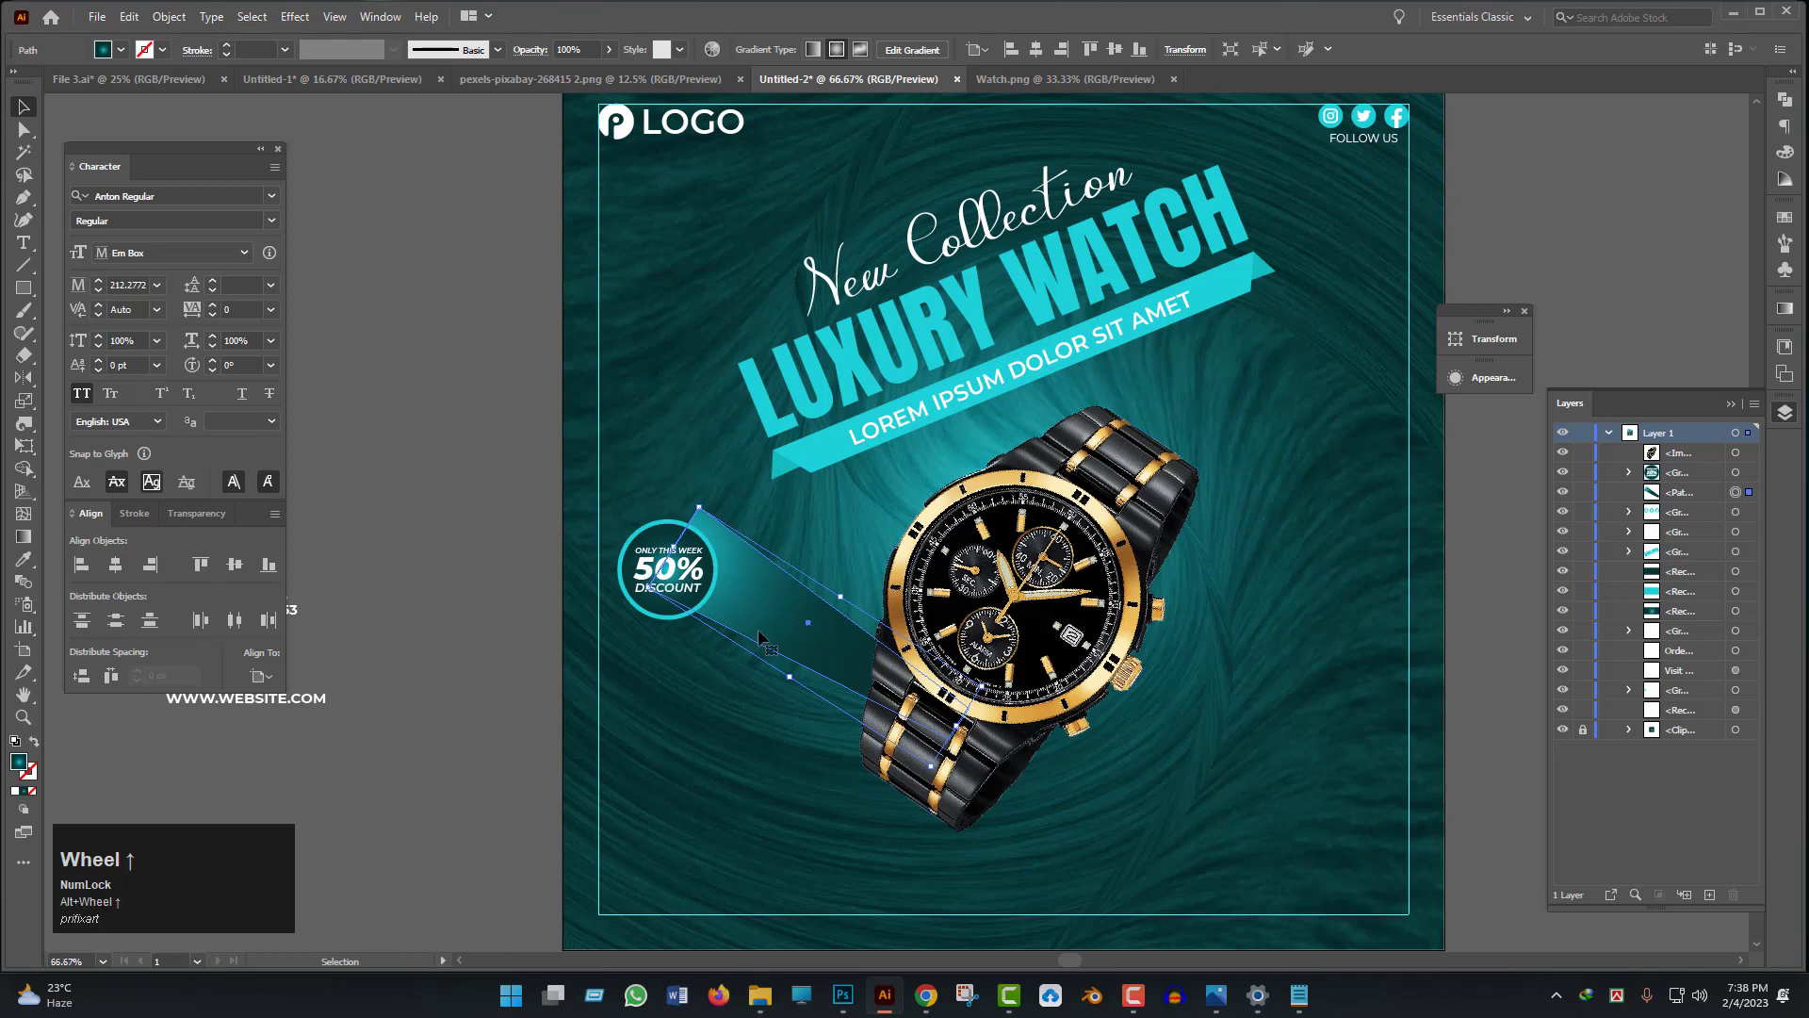
scroll(767, 510, up, 1)
drag(767, 510, 743, 548)
scroll(688, 716, down, 1)
scroll(744, 678, up, 2)
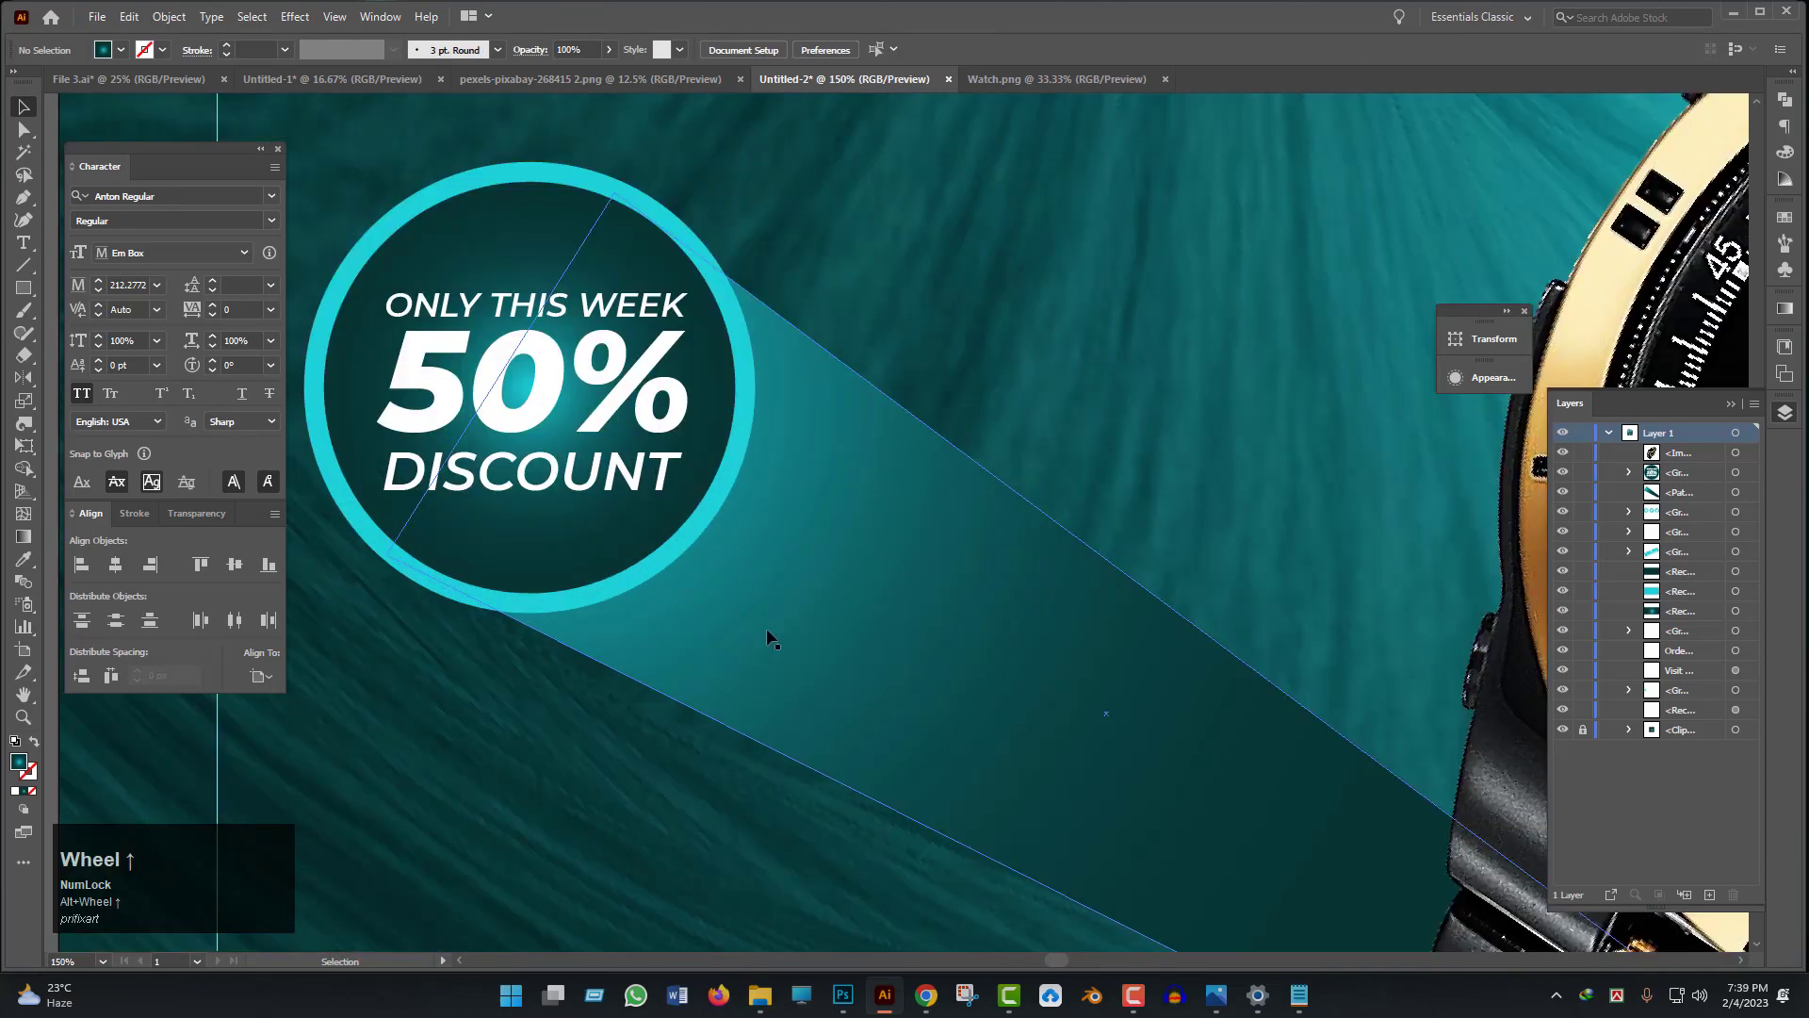
click(776, 637)
drag(776, 637, 791, 643)
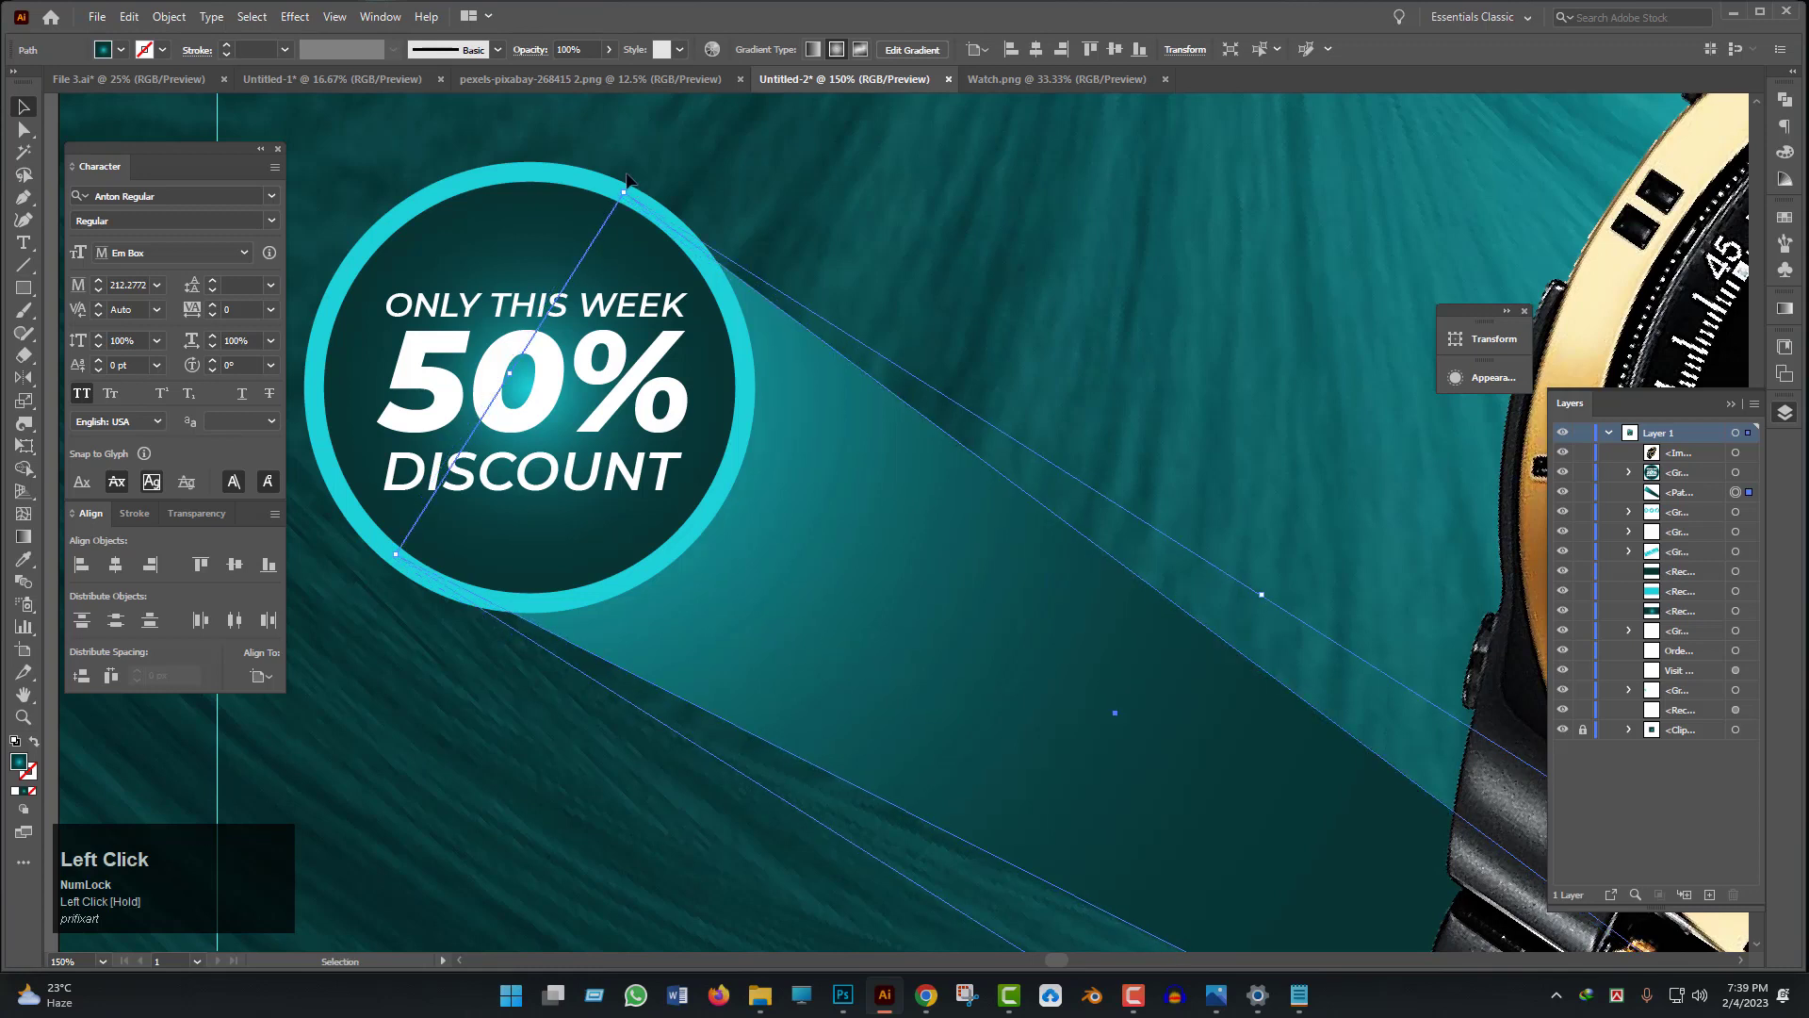
key(a)
drag(627, 194, 644, 210)
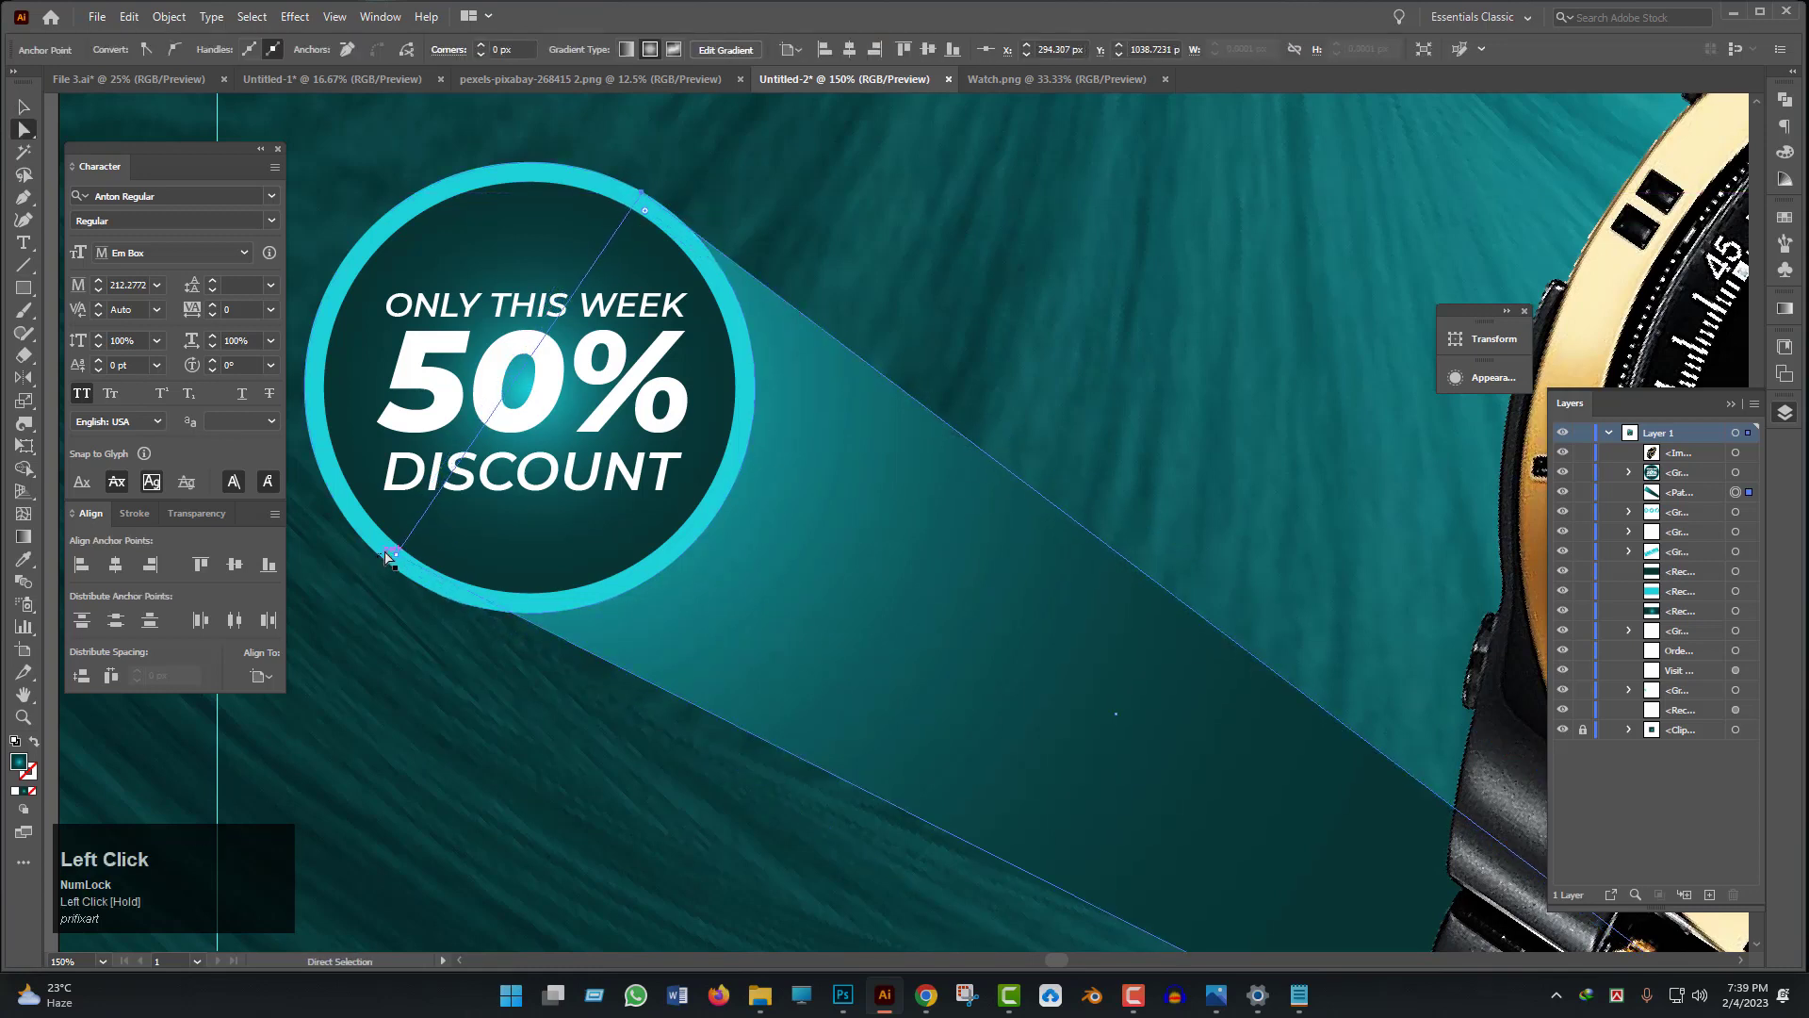
drag(397, 560, 412, 579)
key(v)
scroll(635, 675, down, 3)
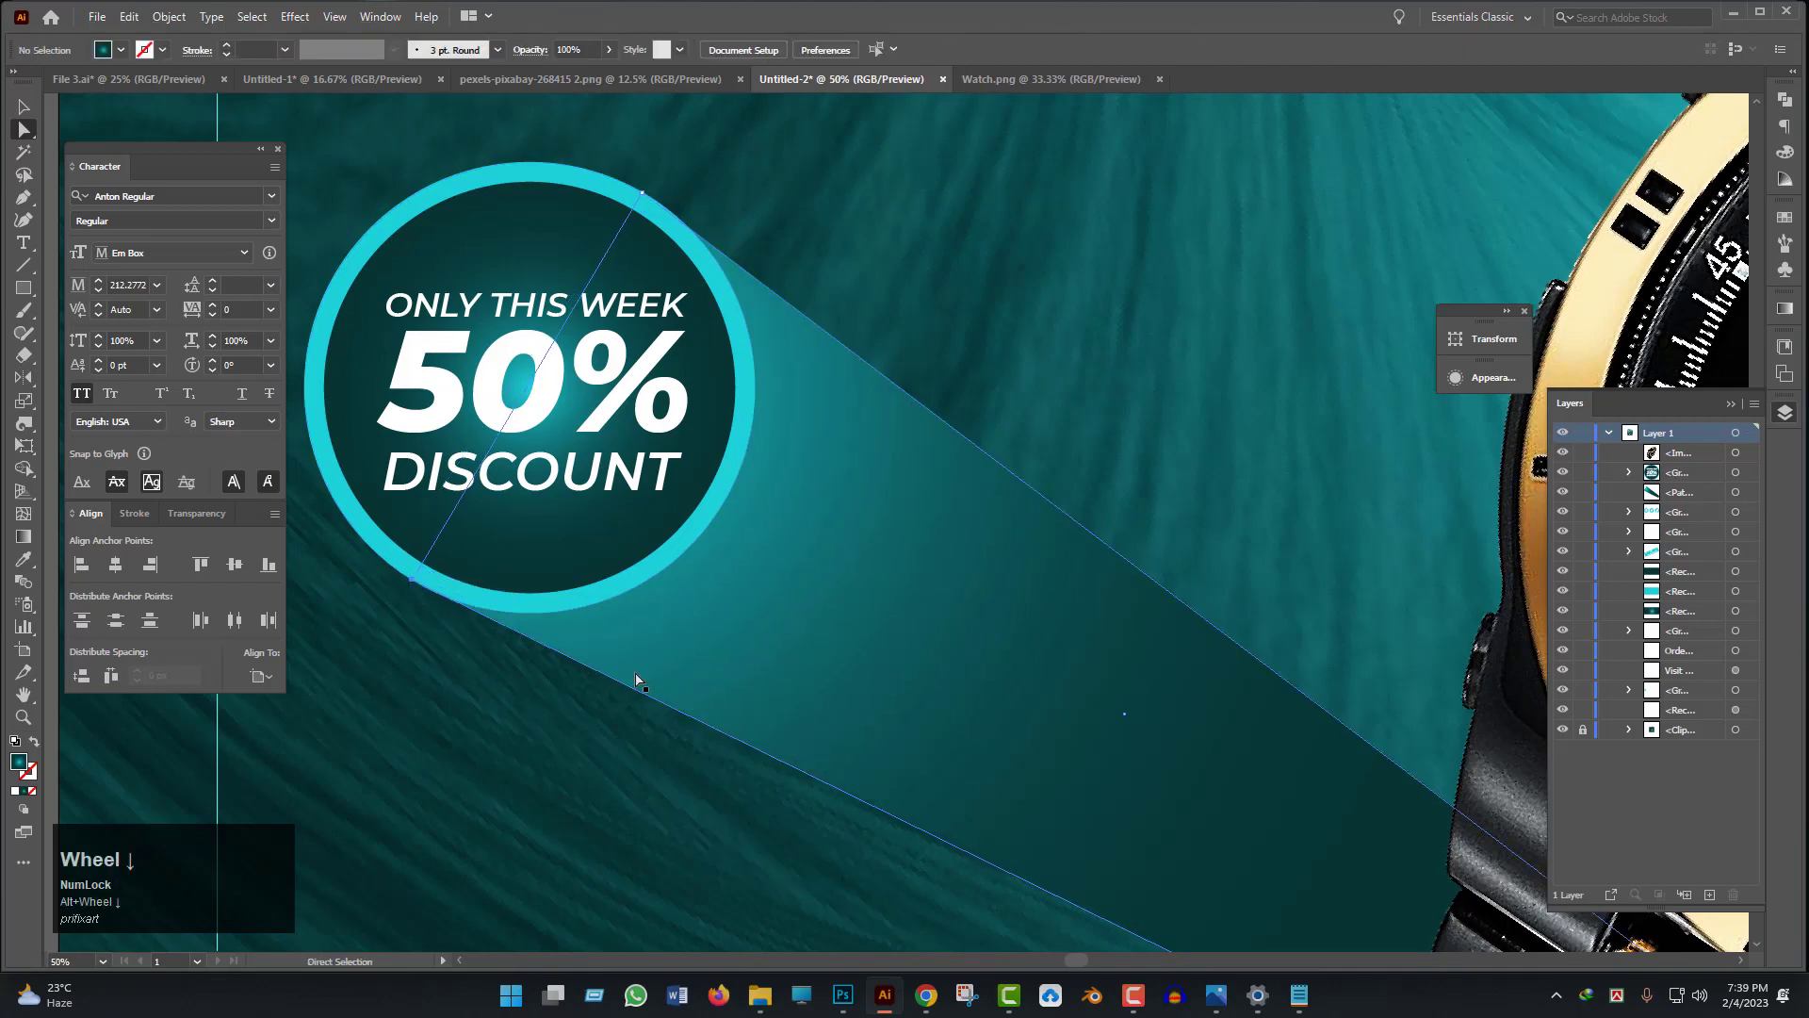
- Give the gradient strip a 5 pt outline filled with the cyan-to-dark-teal gradient
click(633, 765)
click(692, 690)
scroll(691, 690, down, 1)
drag(715, 779, 774, 721)
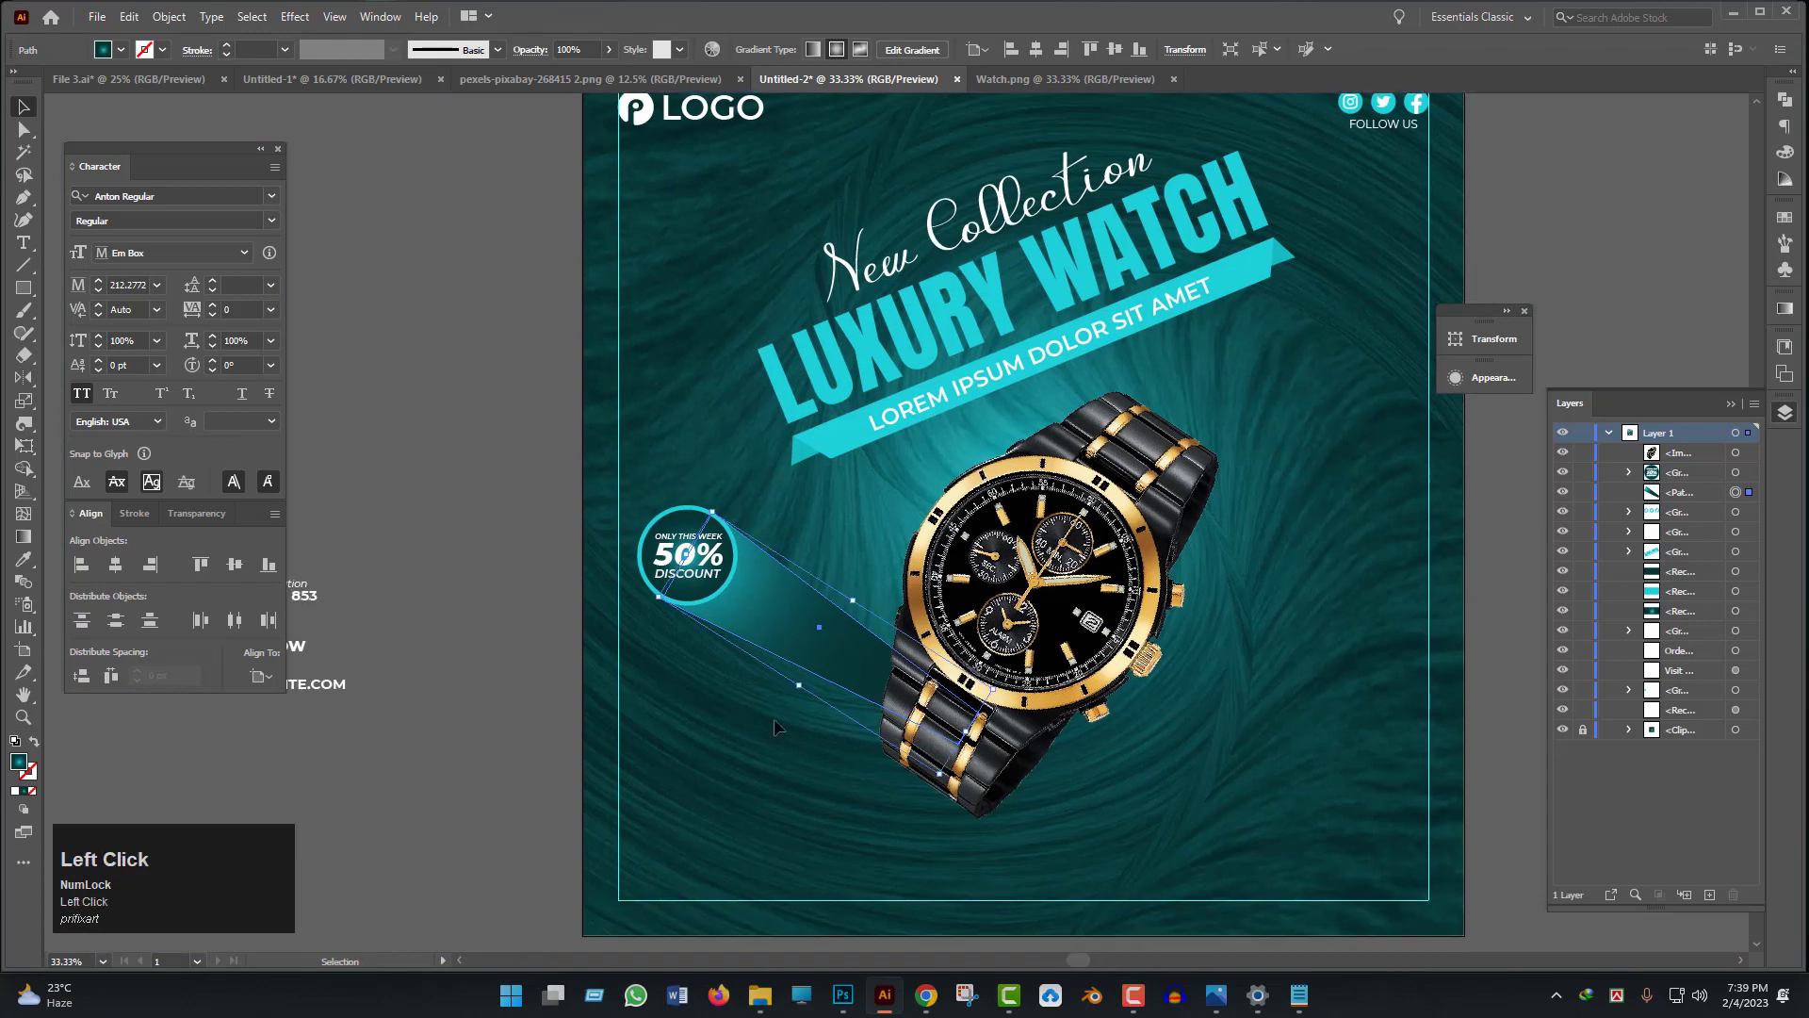
click(29, 773)
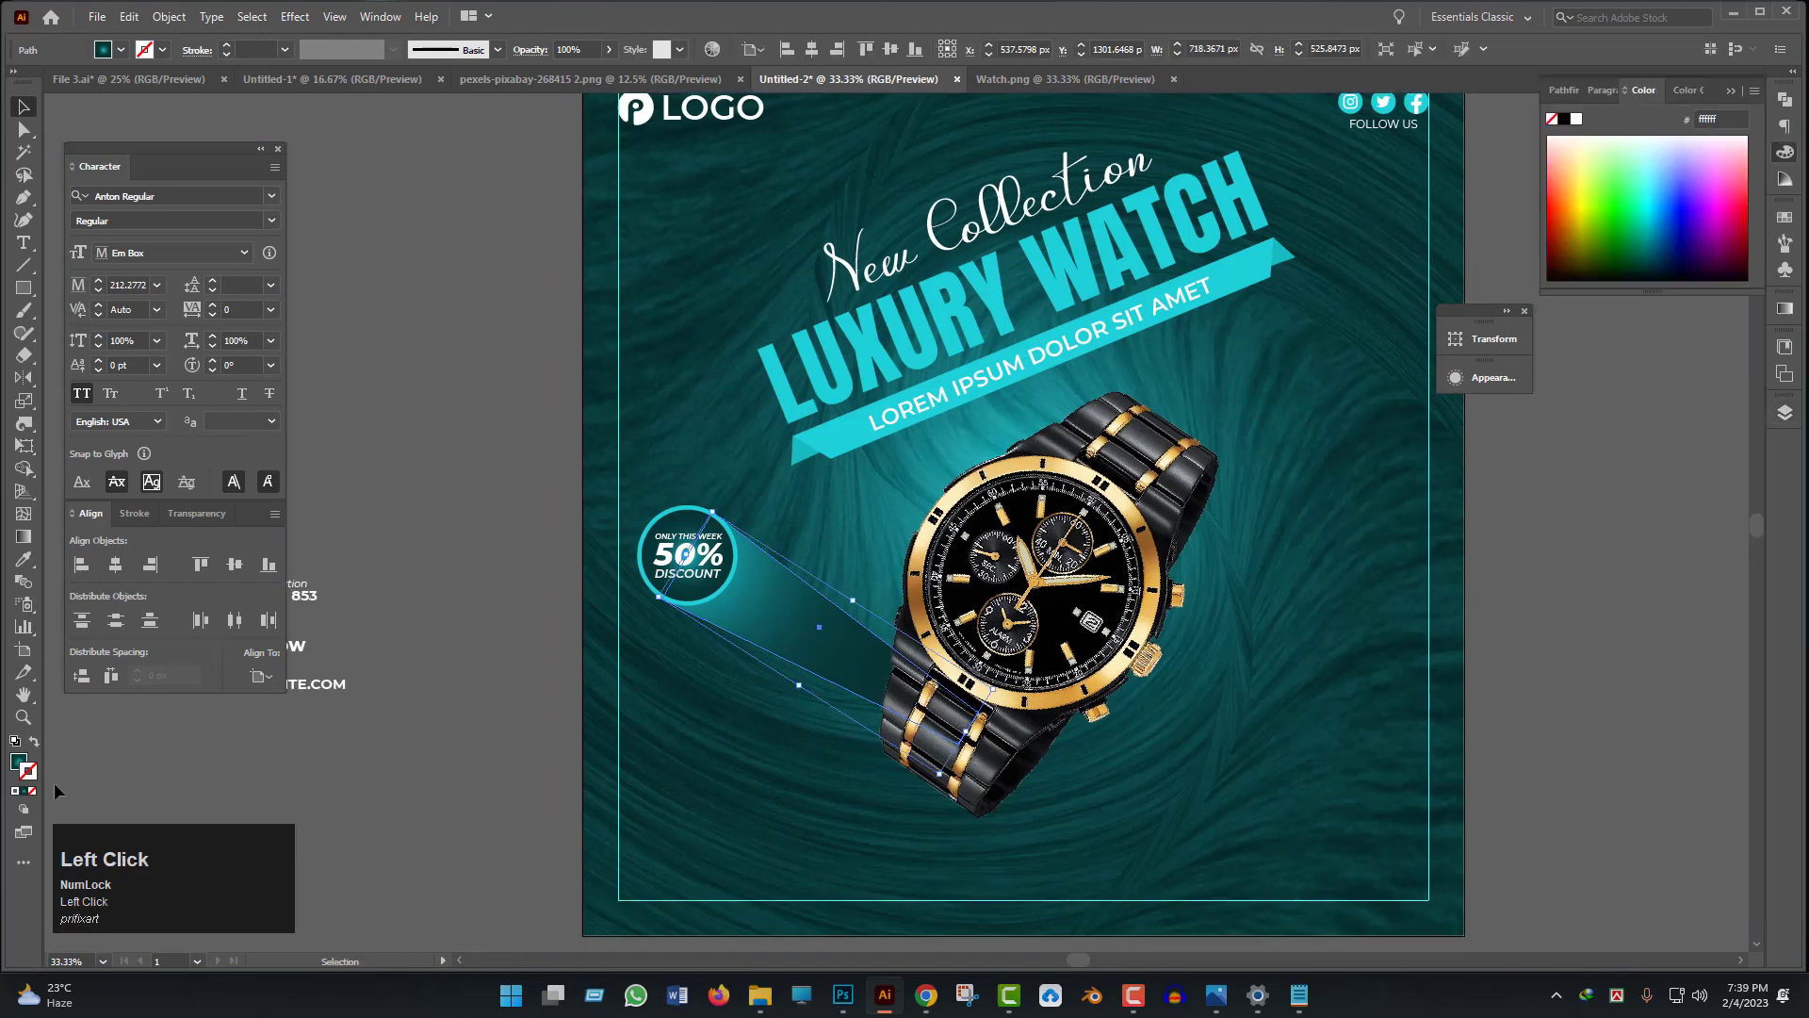
scroll(611, 772, down, 1)
drag(701, 713, 697, 750)
key(i)
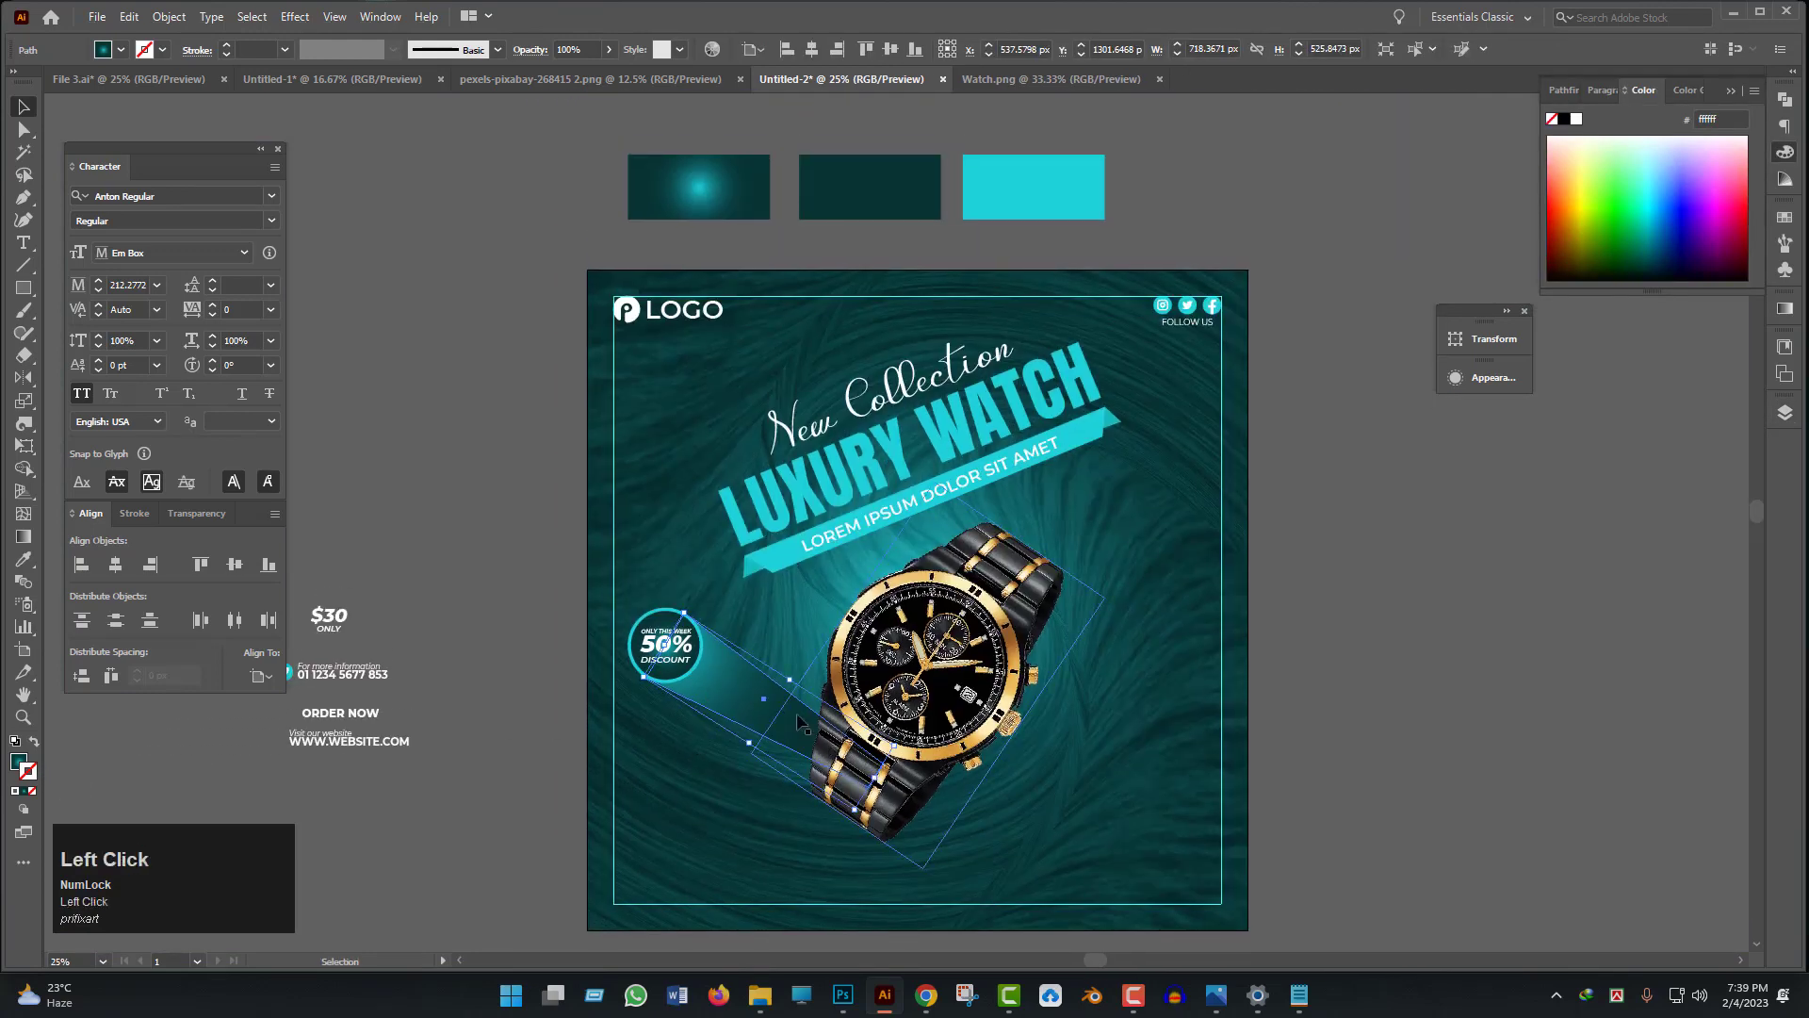
click(729, 223)
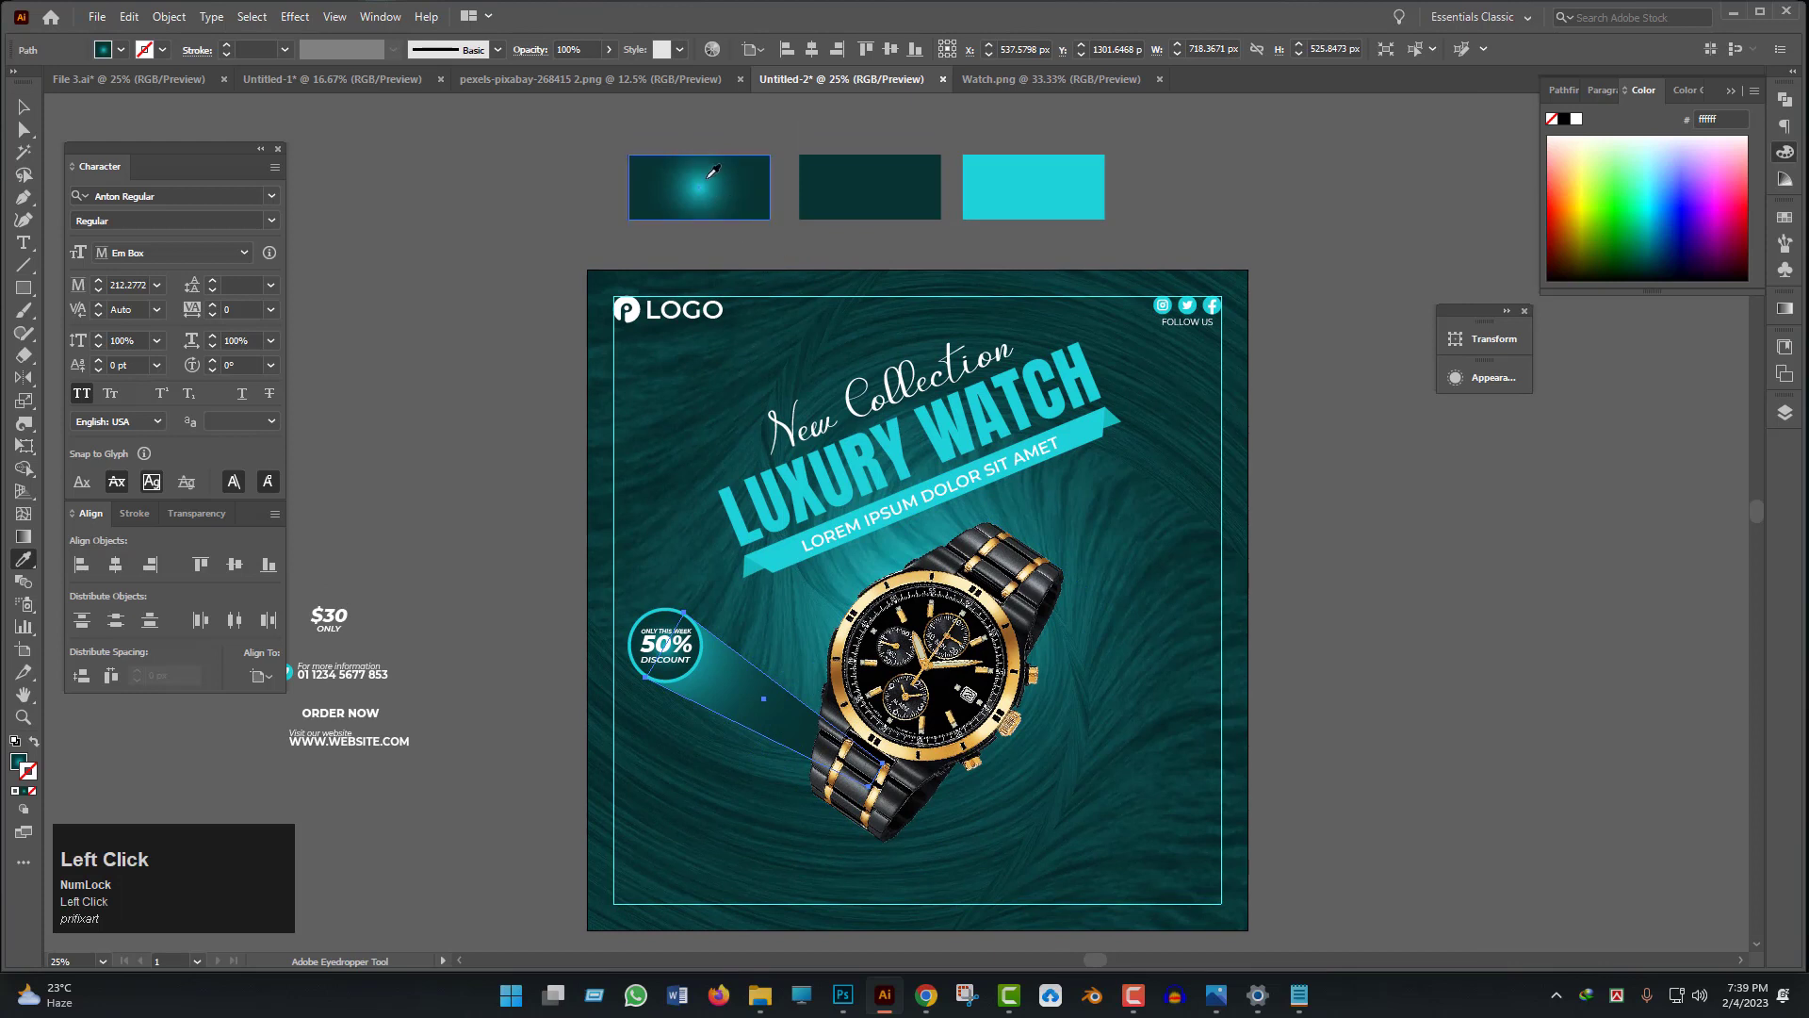
click(1785, 308)
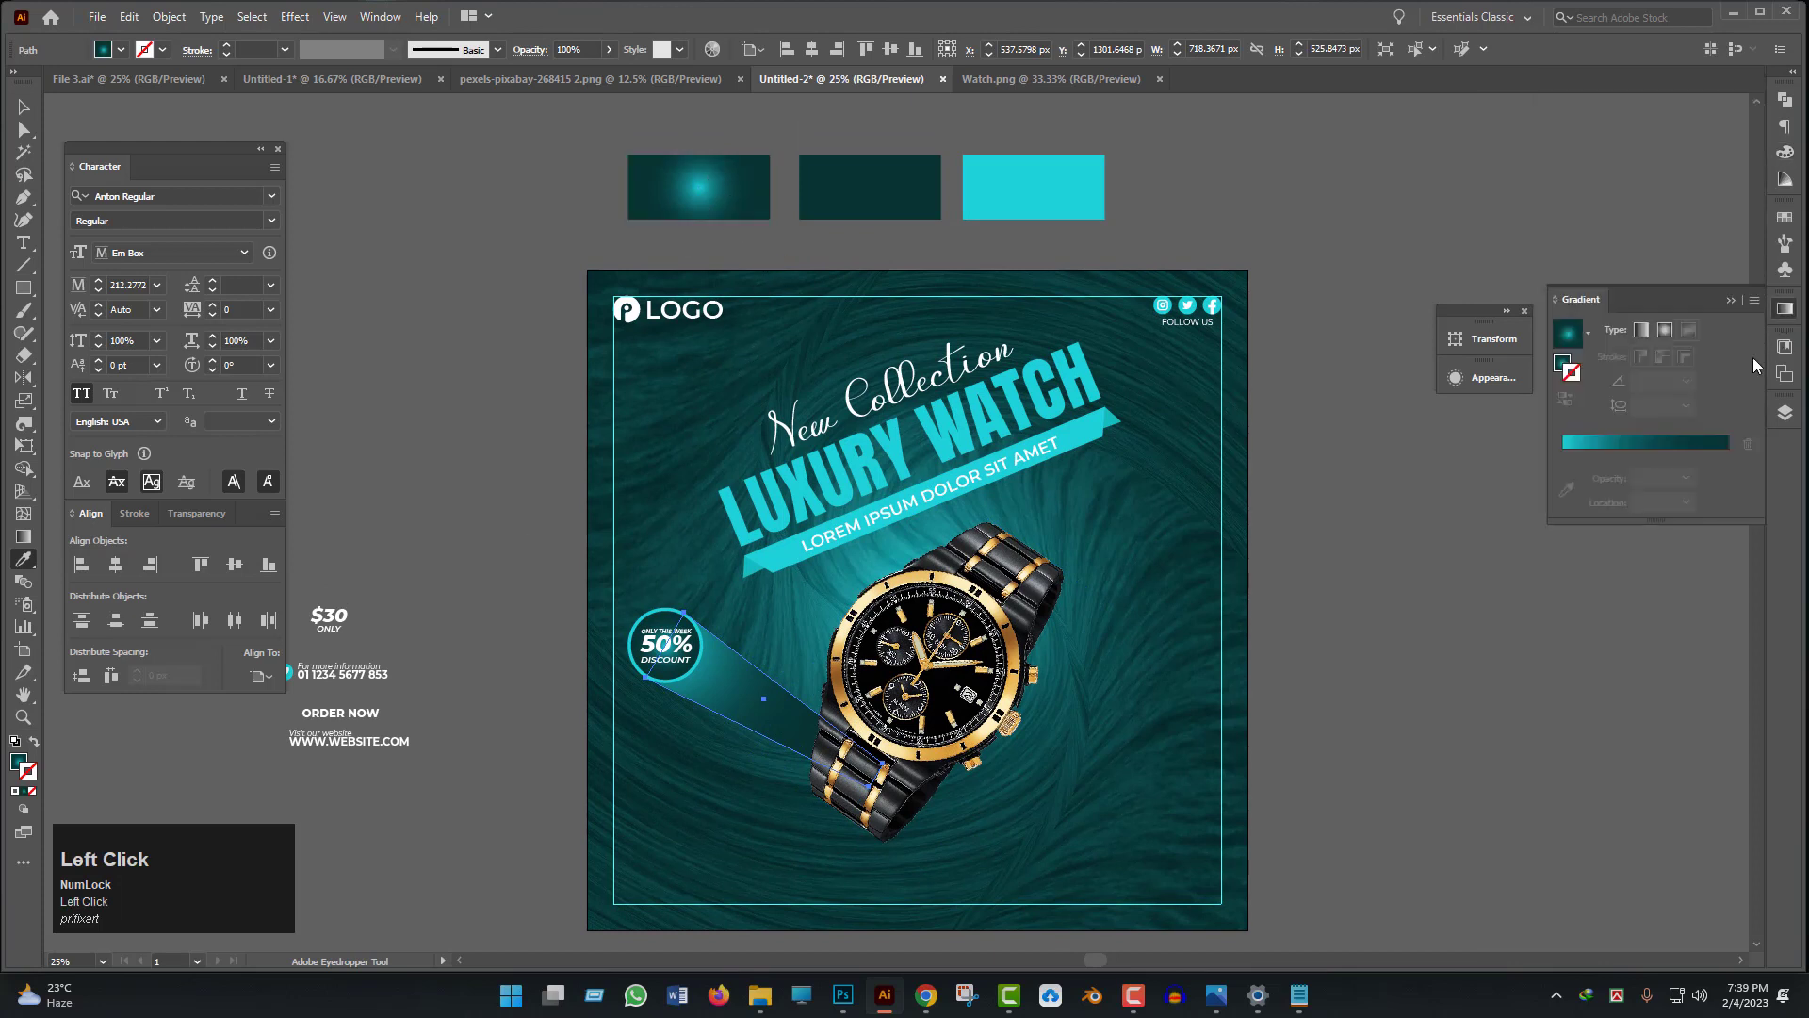
click(1666, 443)
click(24, 106)
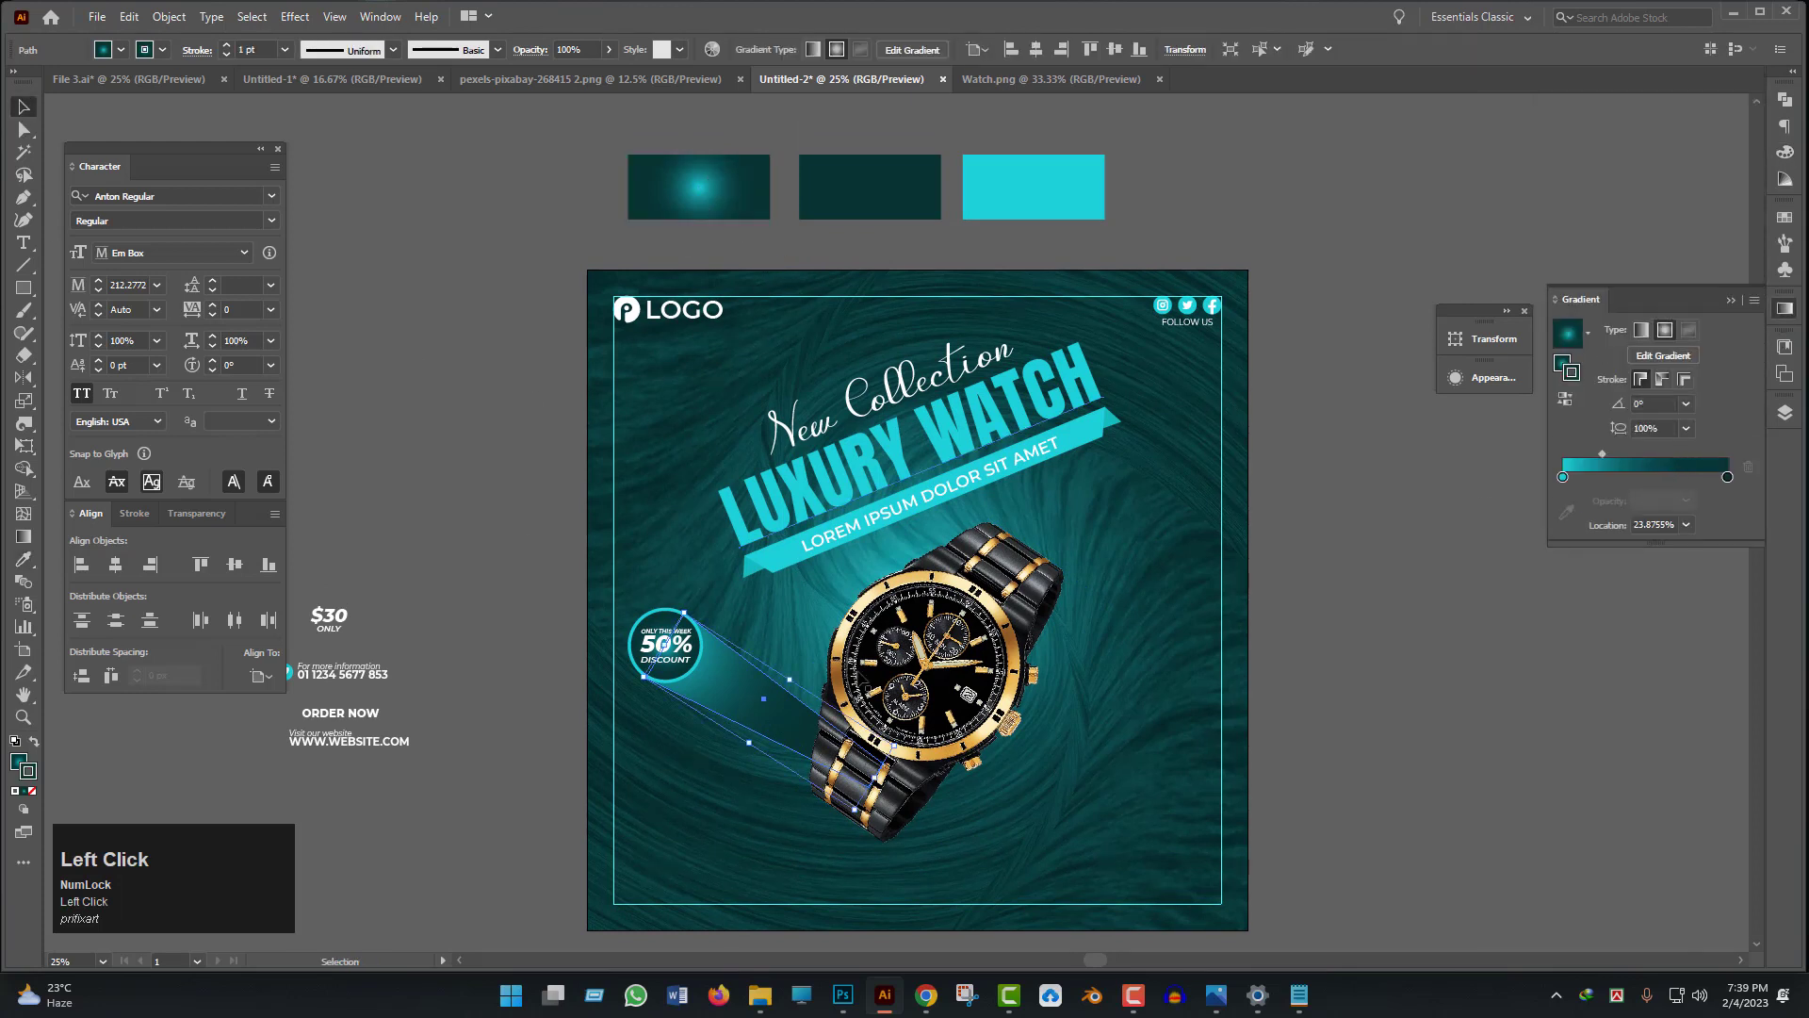
scroll(733, 780, up, 2)
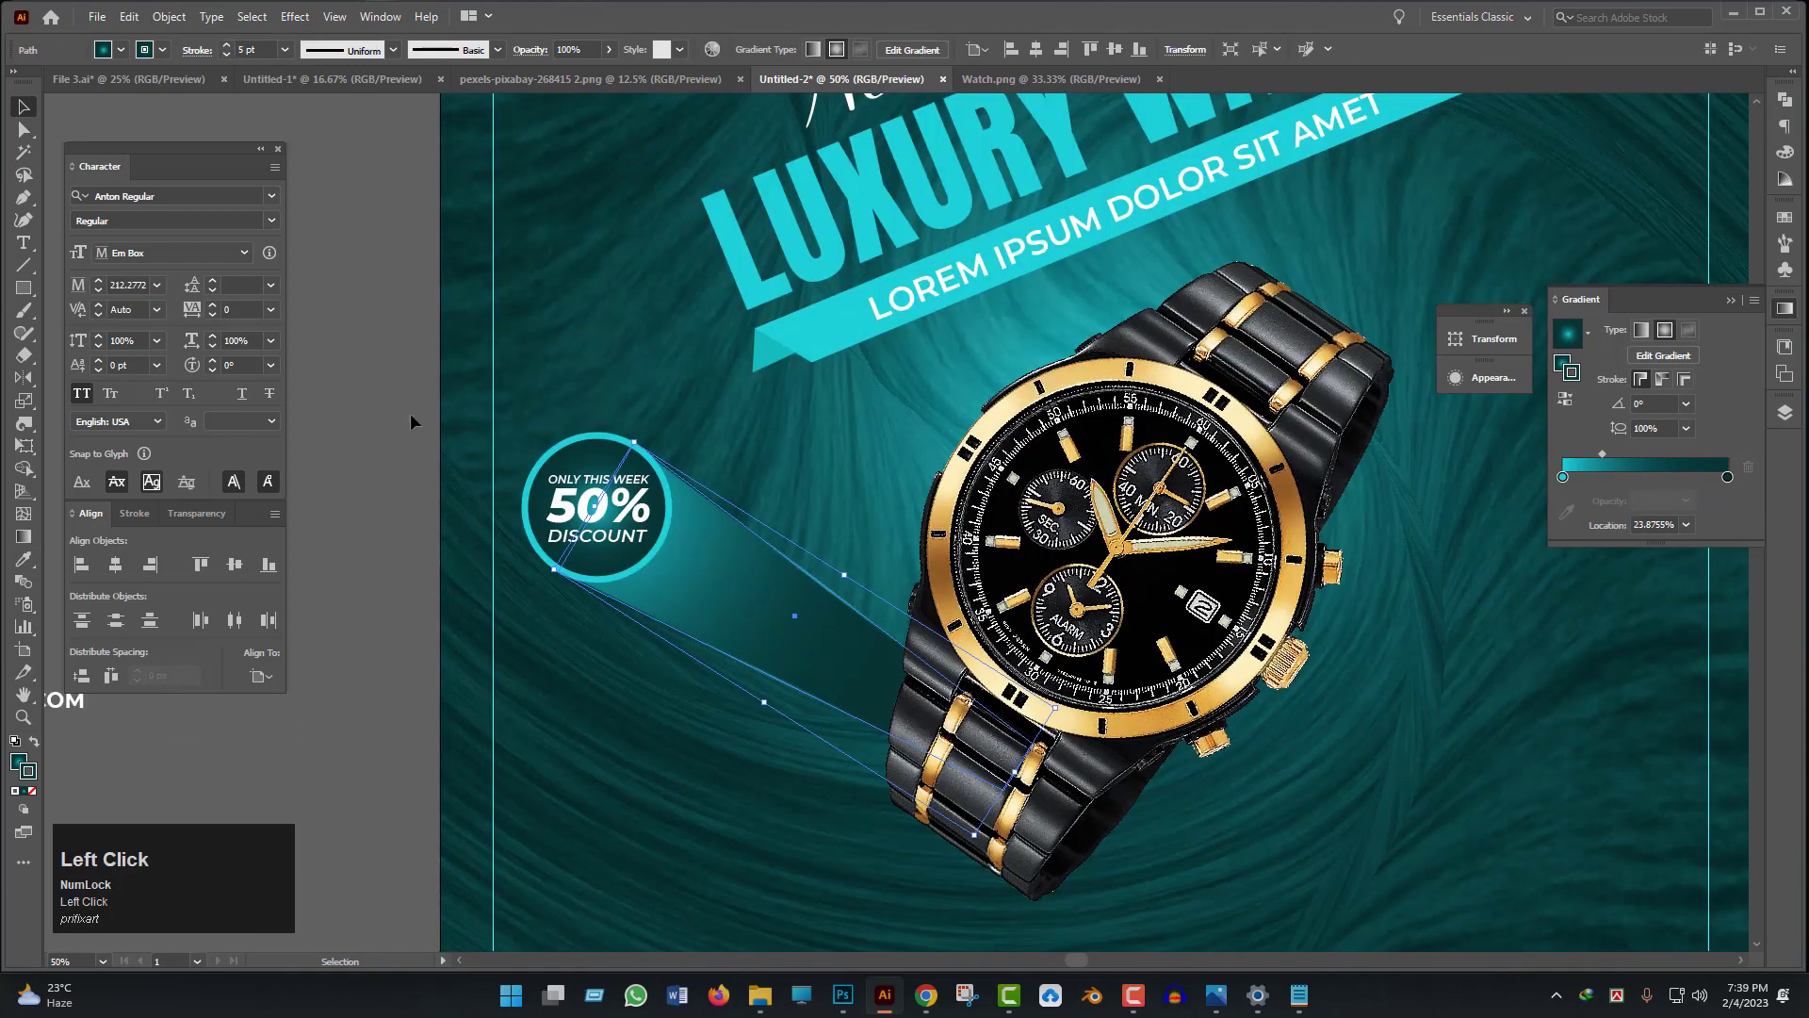
- Try reversing the direction of the strip's stroke gradient
click(585, 691)
drag(699, 704, 651, 698)
click(692, 592)
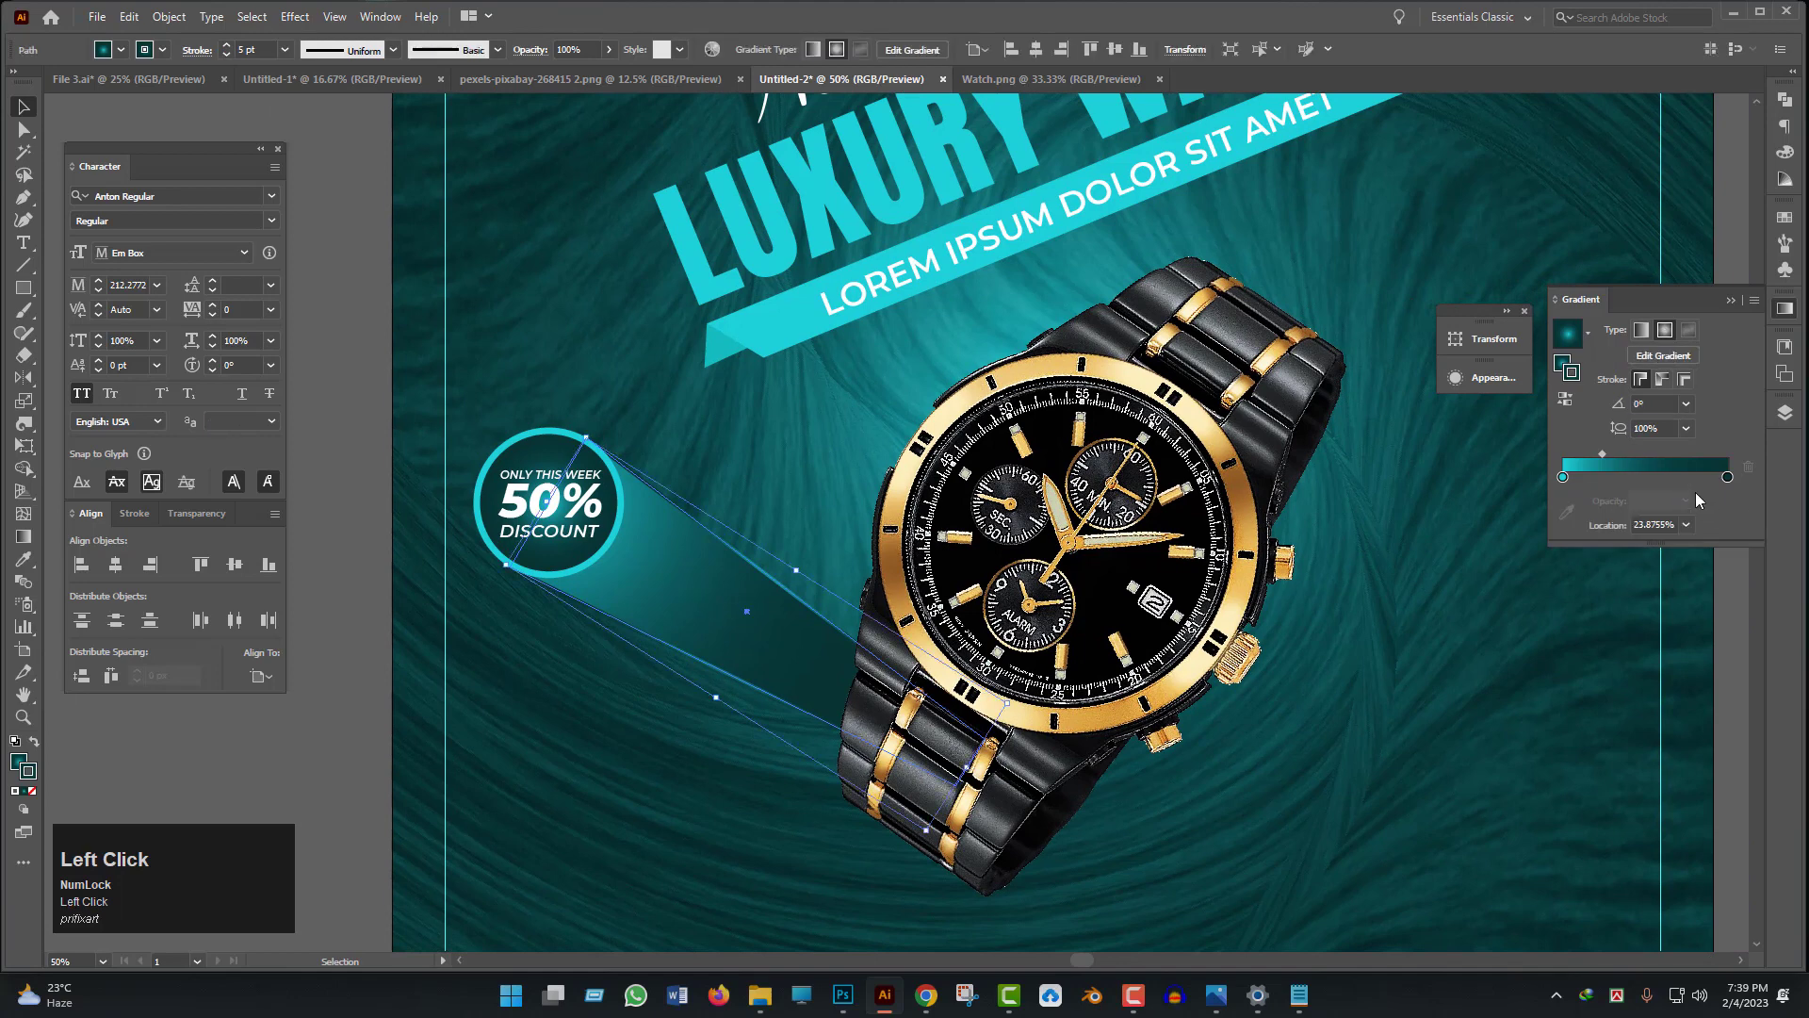
click(1563, 404)
click(637, 721)
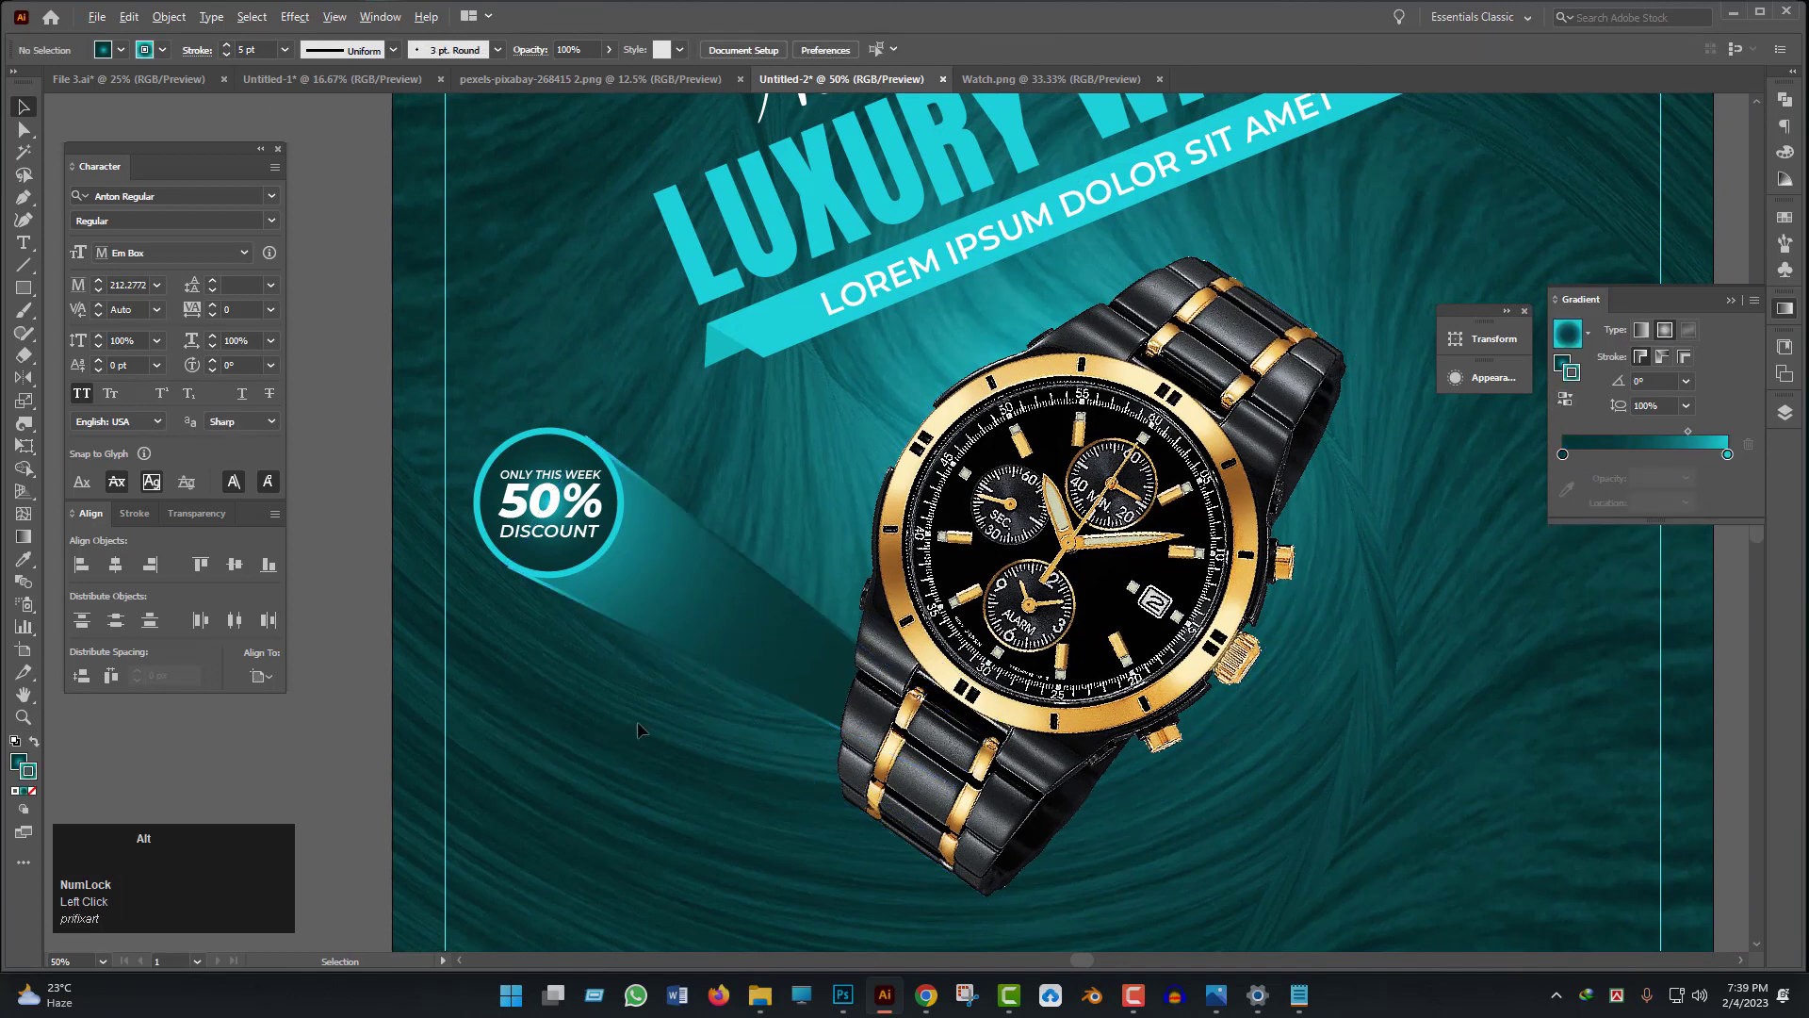
key(ctrl+z)
click(637, 754)
- Set the strip's stroke to 8 pt with a linear gradient whose midpoint is at about 42%
scroll(637, 754, down, 1)
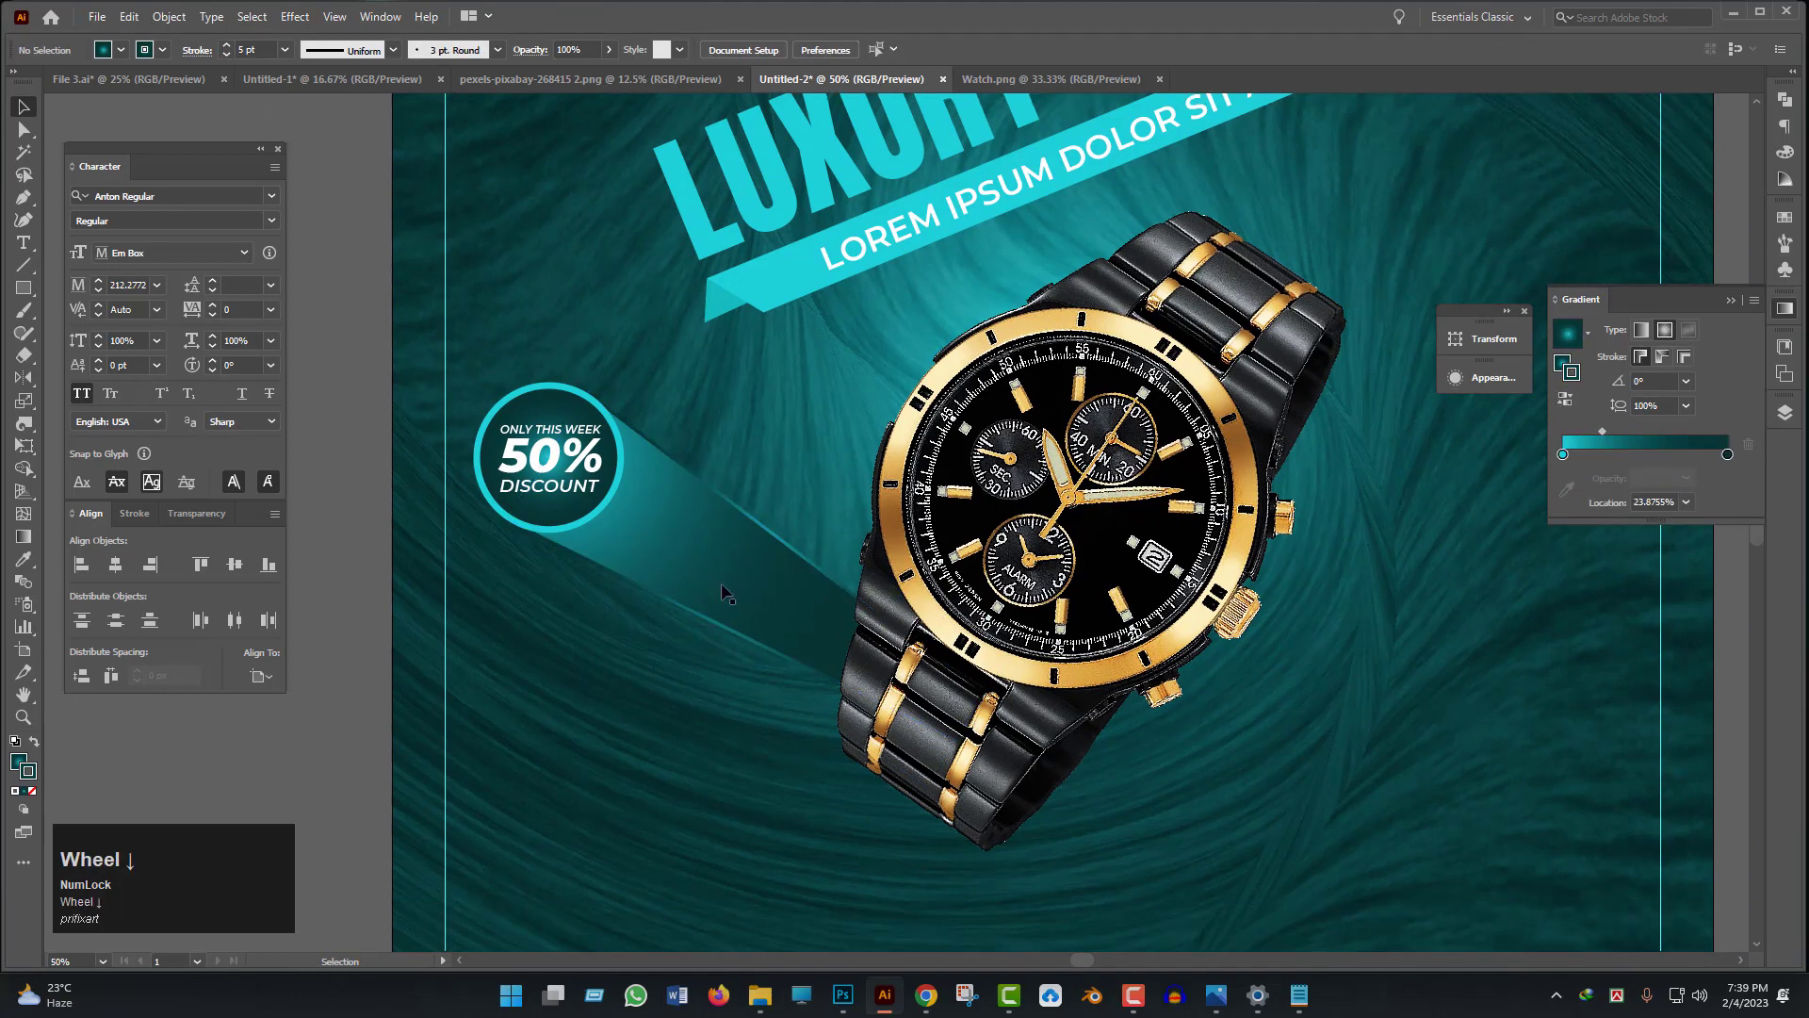
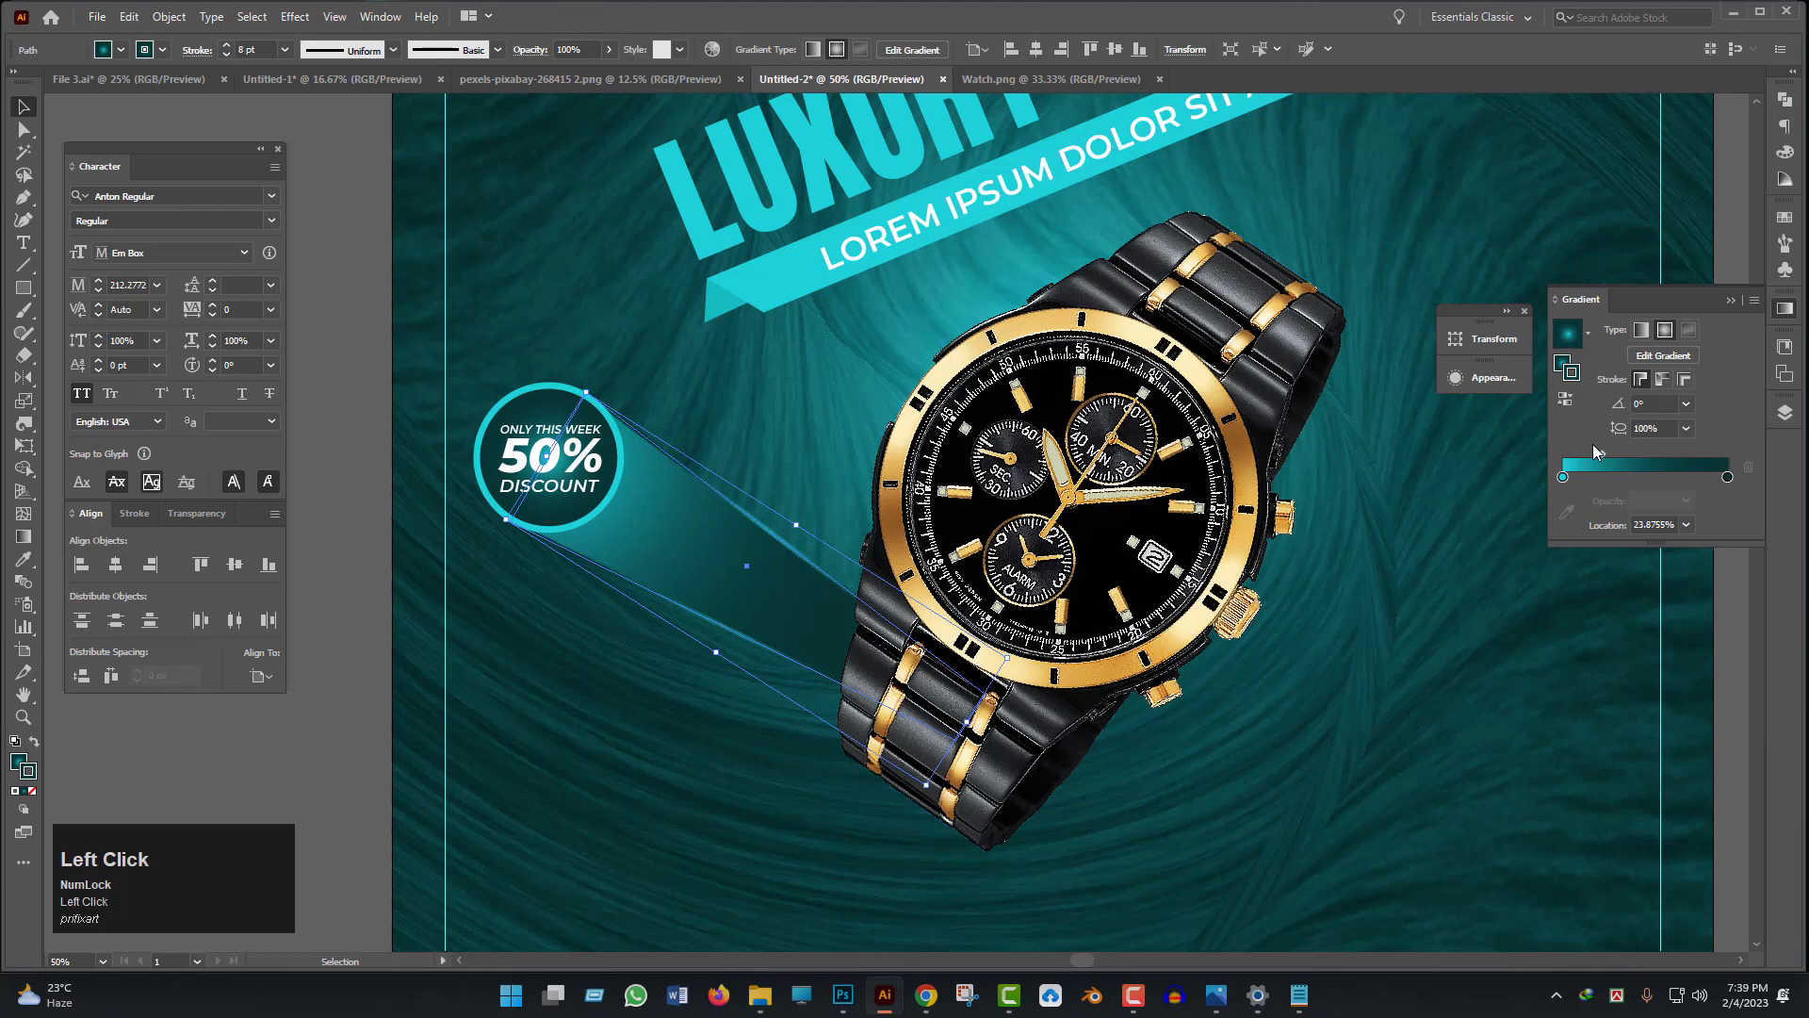
click(1641, 330)
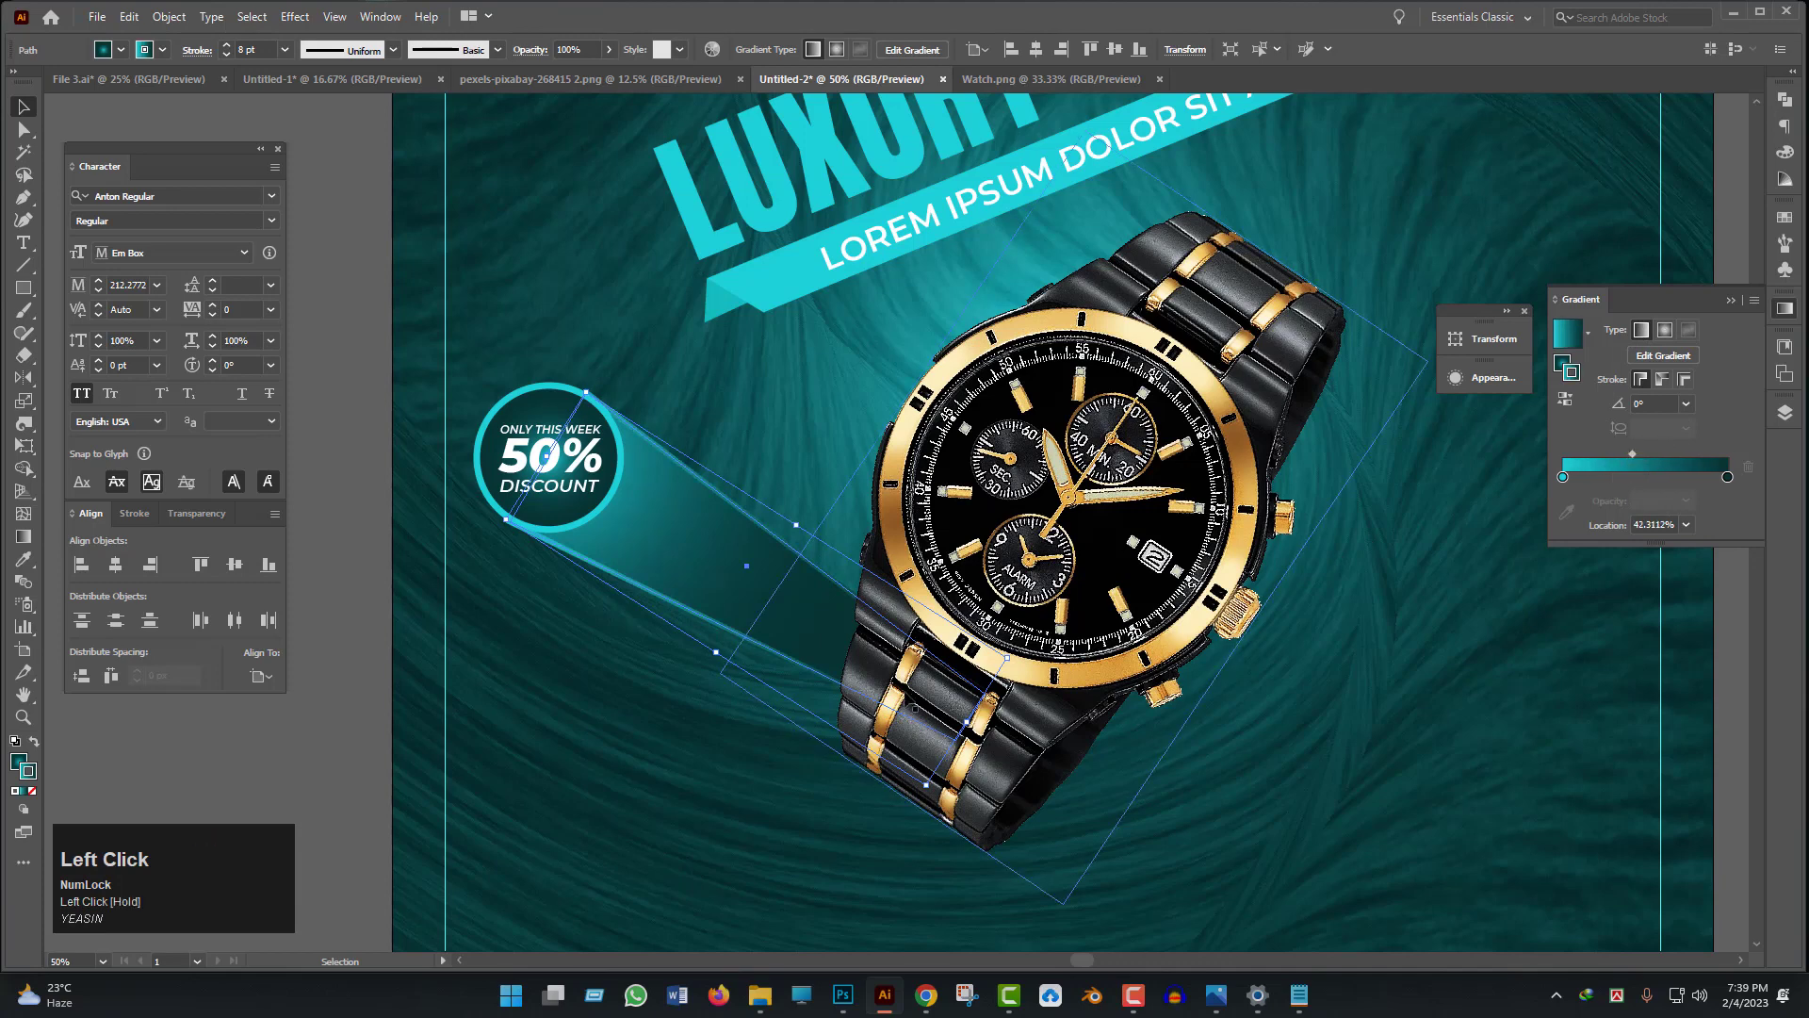
click(658, 748)
- Move the strip's two anchors at the discount badge inward so the thicker outline's ends tuck under the cyan ring
scroll(665, 755, down, 2)
scroll(571, 449, up, 3)
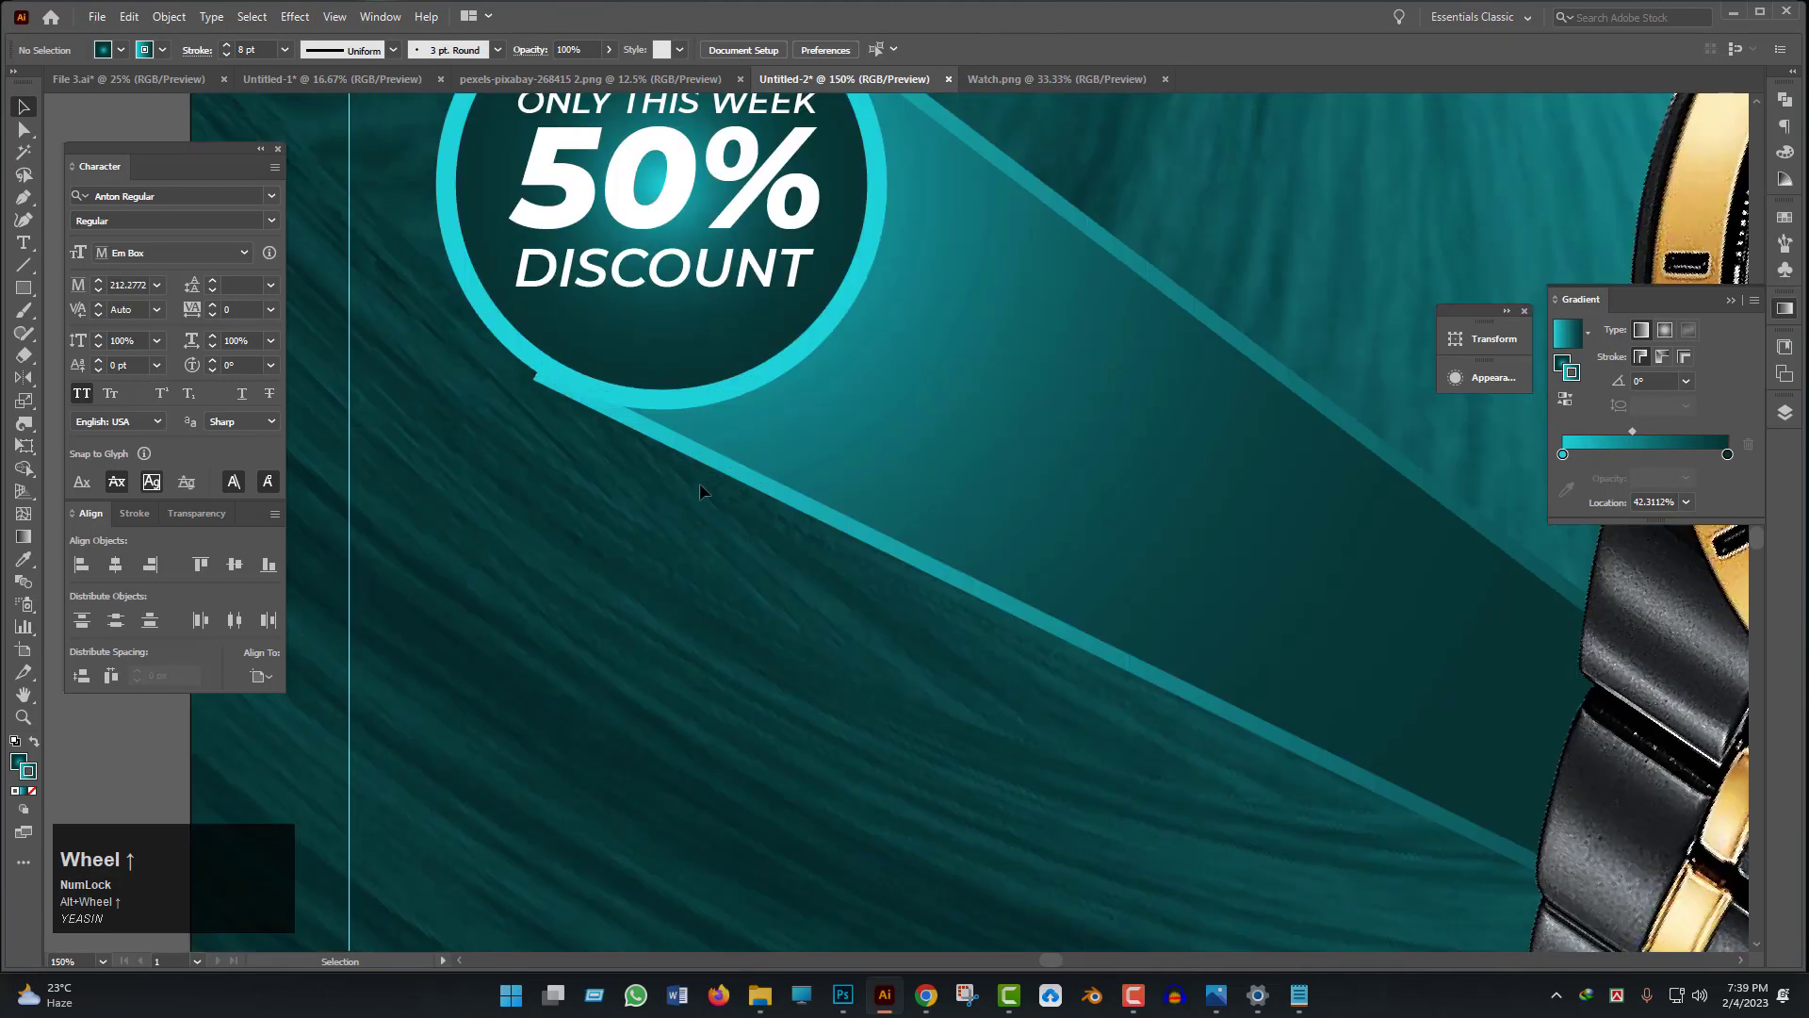
click(933, 562)
key(a)
drag(595, 562, 604, 549)
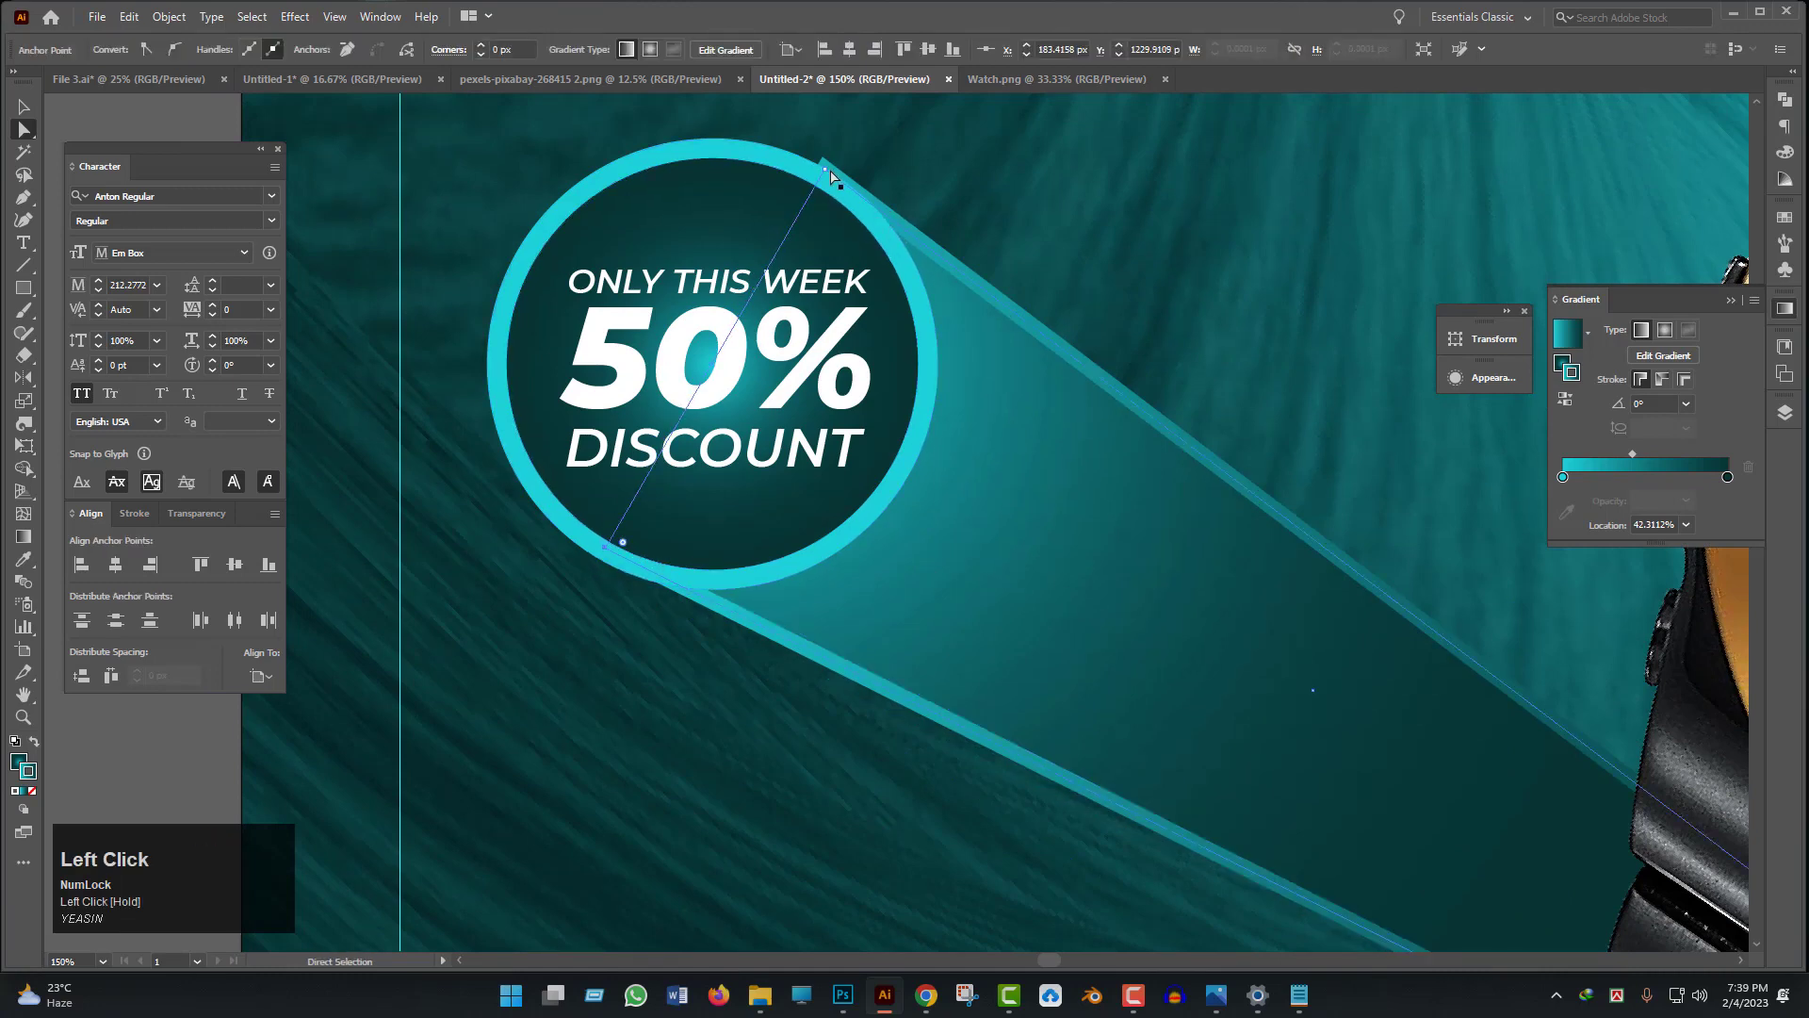
drag(824, 171, 820, 184)
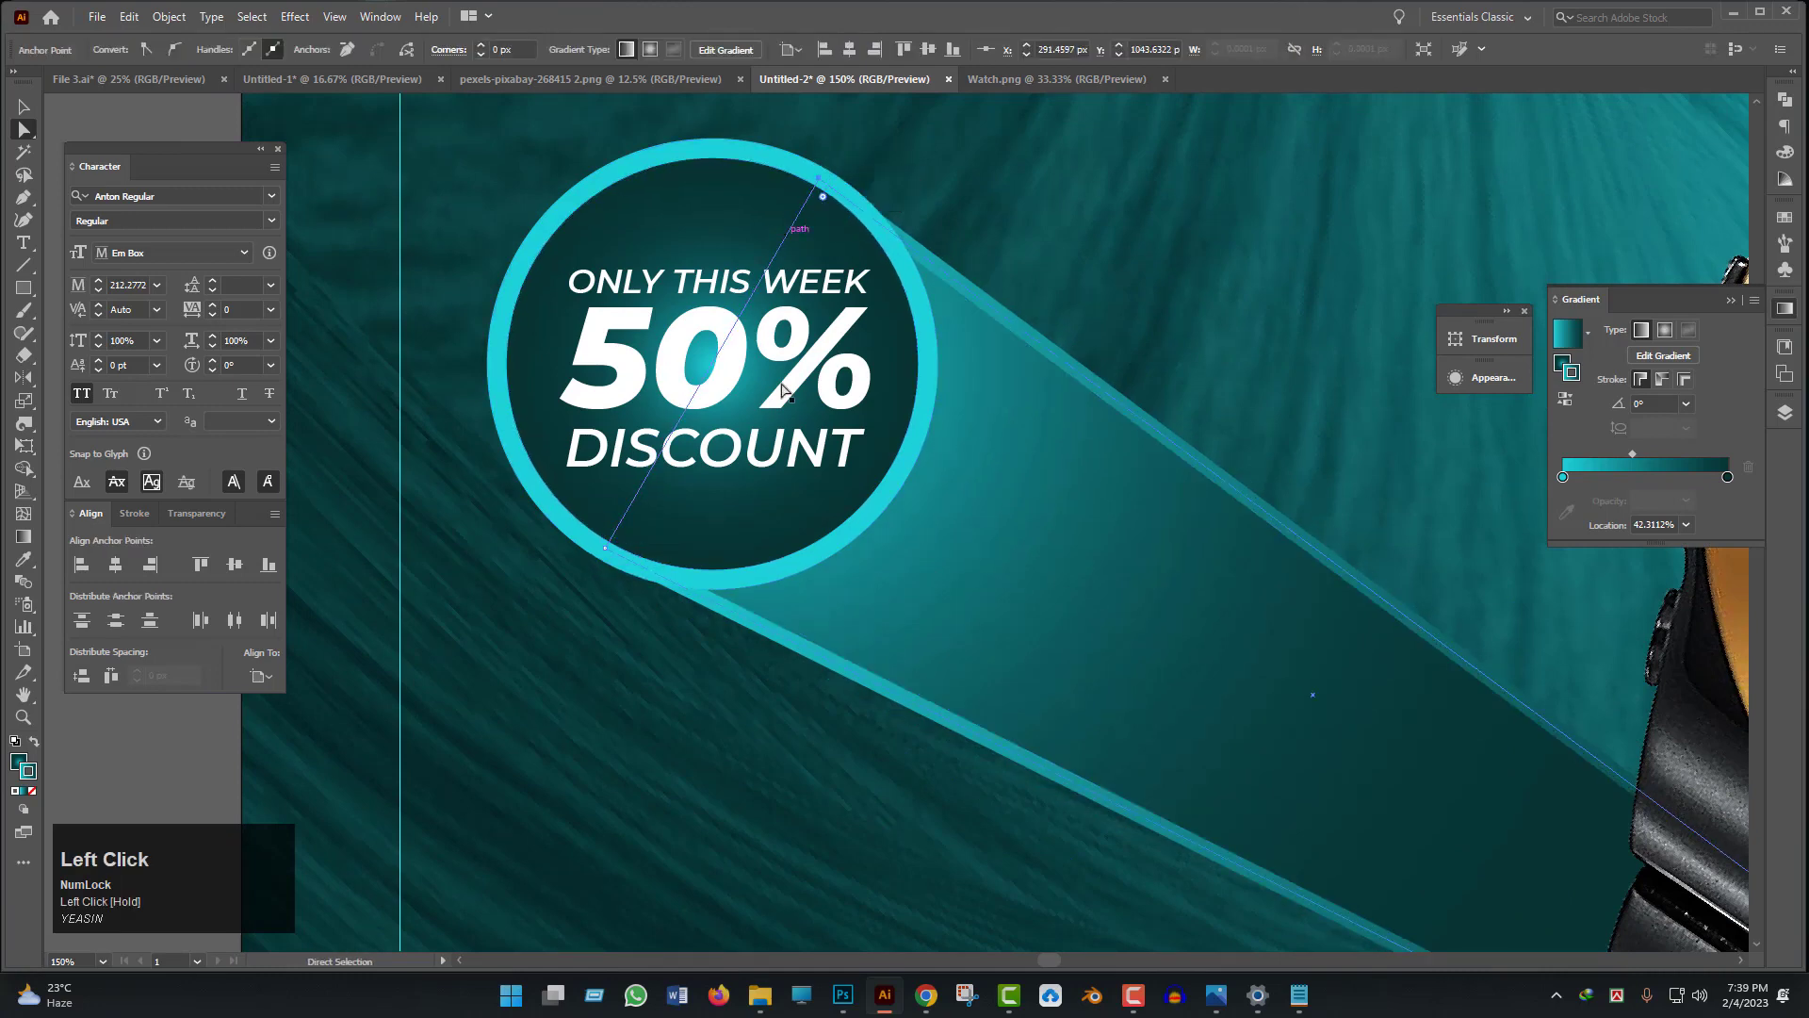
scroll(741, 615, down, 3)
click(719, 661)
key(v)
alt+scroll(686, 690, down, 3)
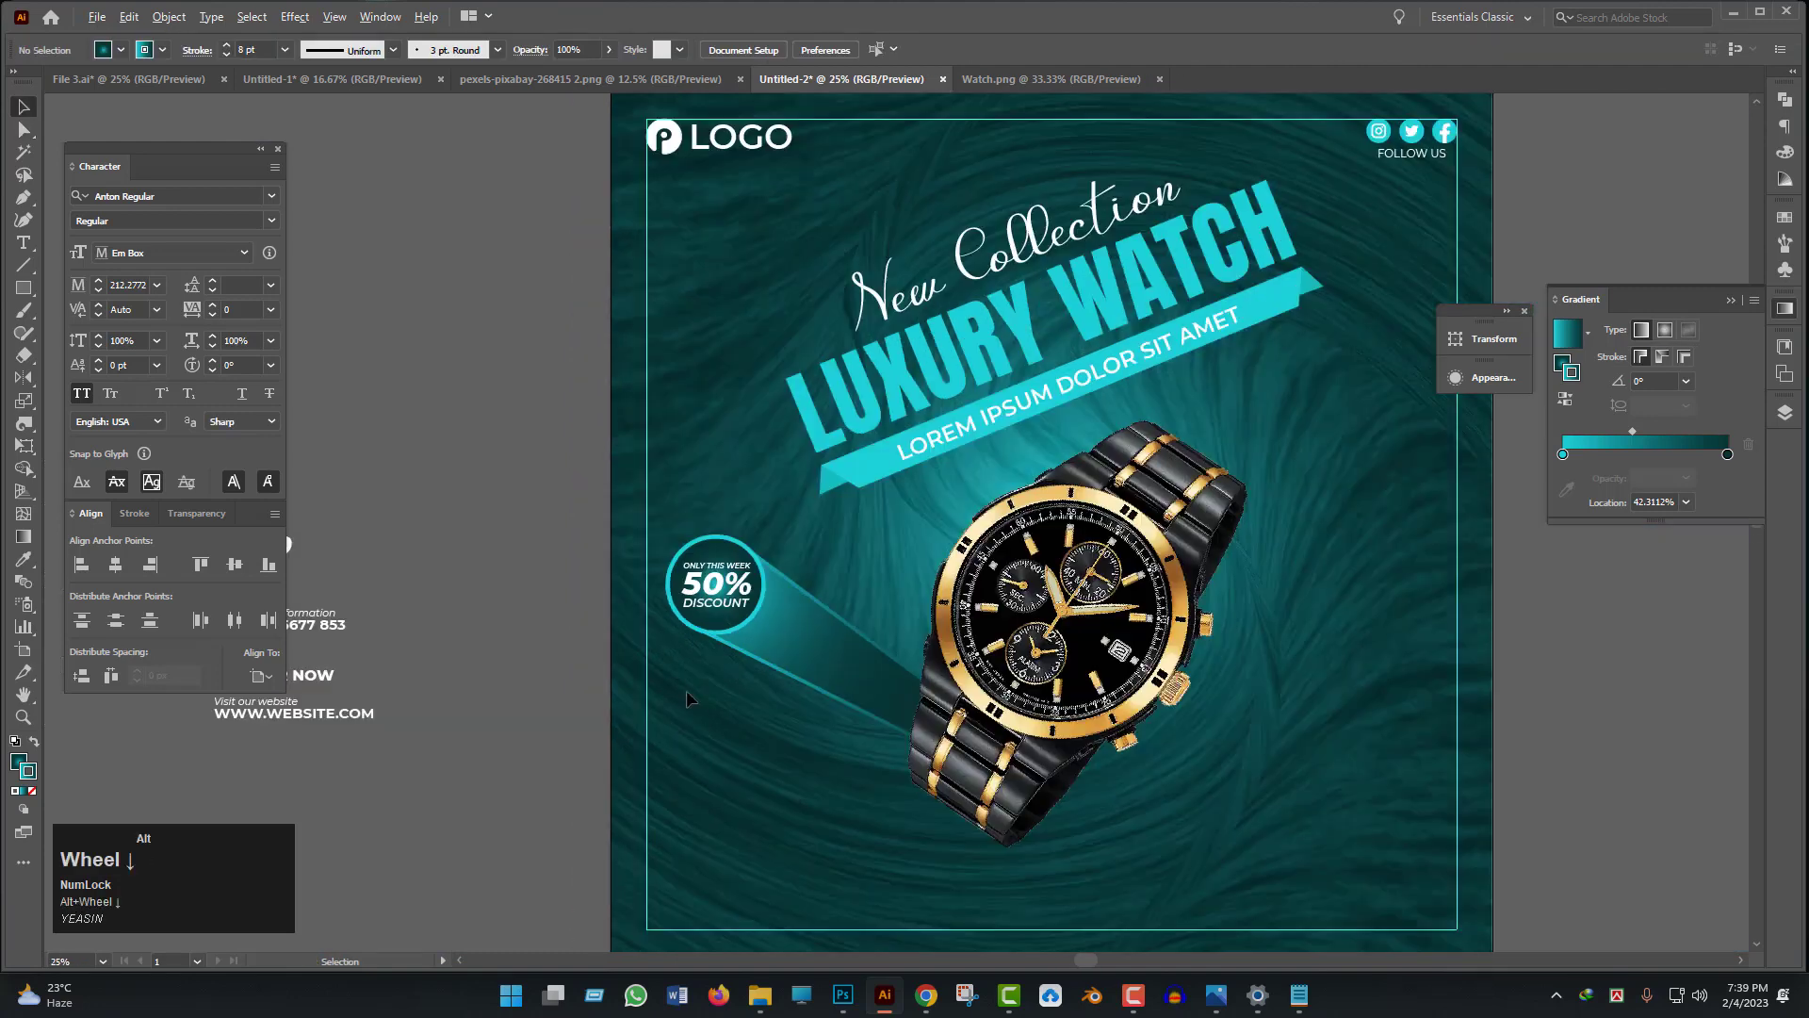
- Move the phone contact group from the pasteboard to the frame's lower-left corner
alt+scroll(676, 671, up, 1)
drag(747, 739, 712, 618)
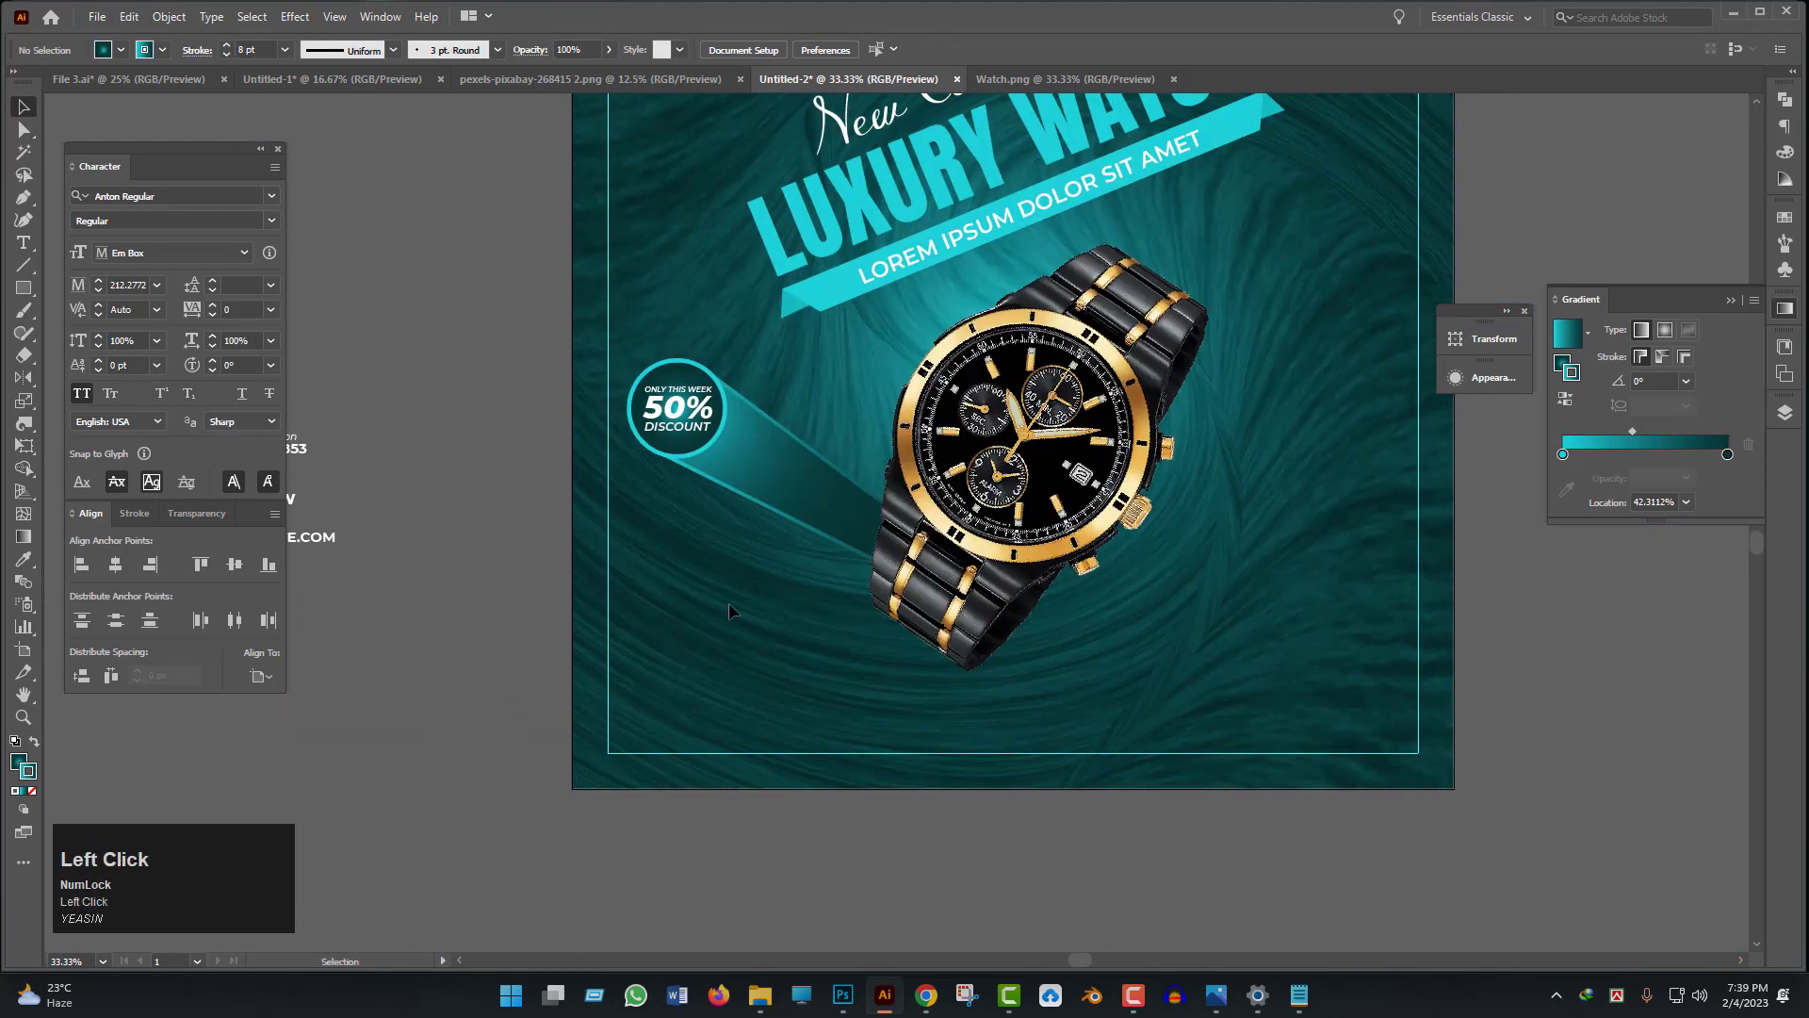
alt+scroll(727, 602, down, 1)
drag(953, 757, 953, 697)
alt+scroll(943, 721, down, 1)
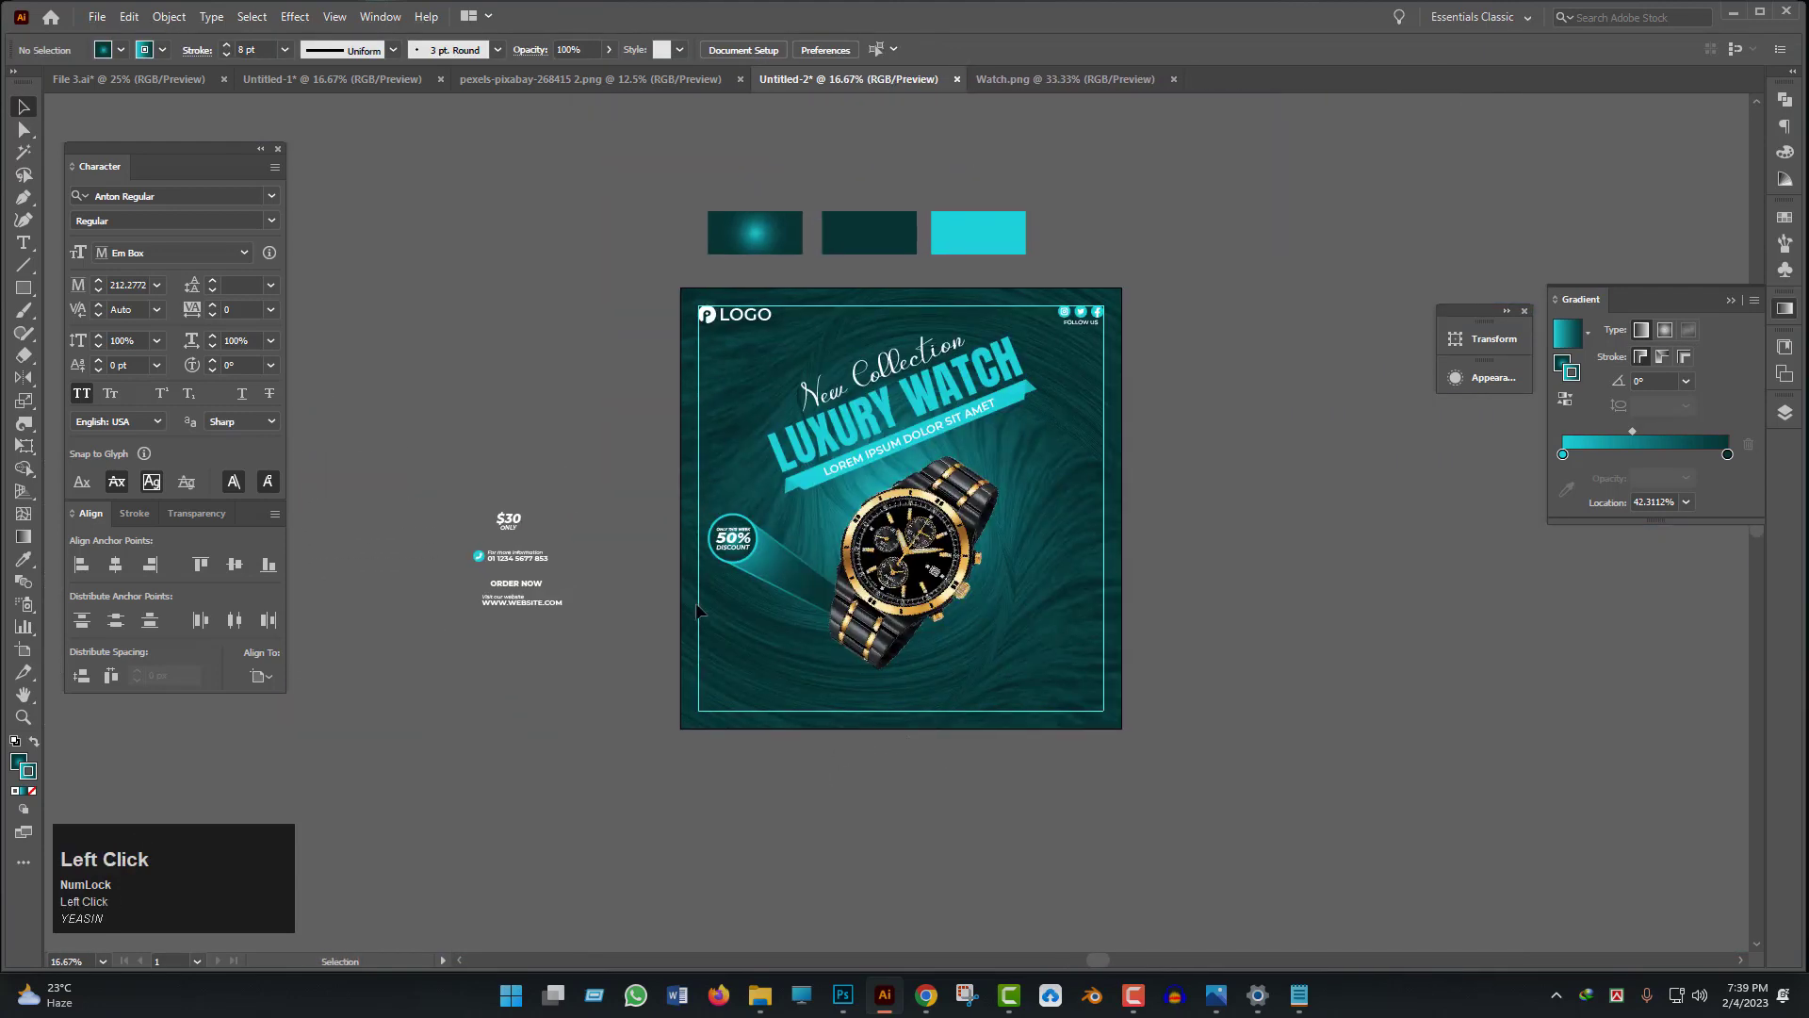
alt+scroll(597, 694, up, 2)
click(542, 457)
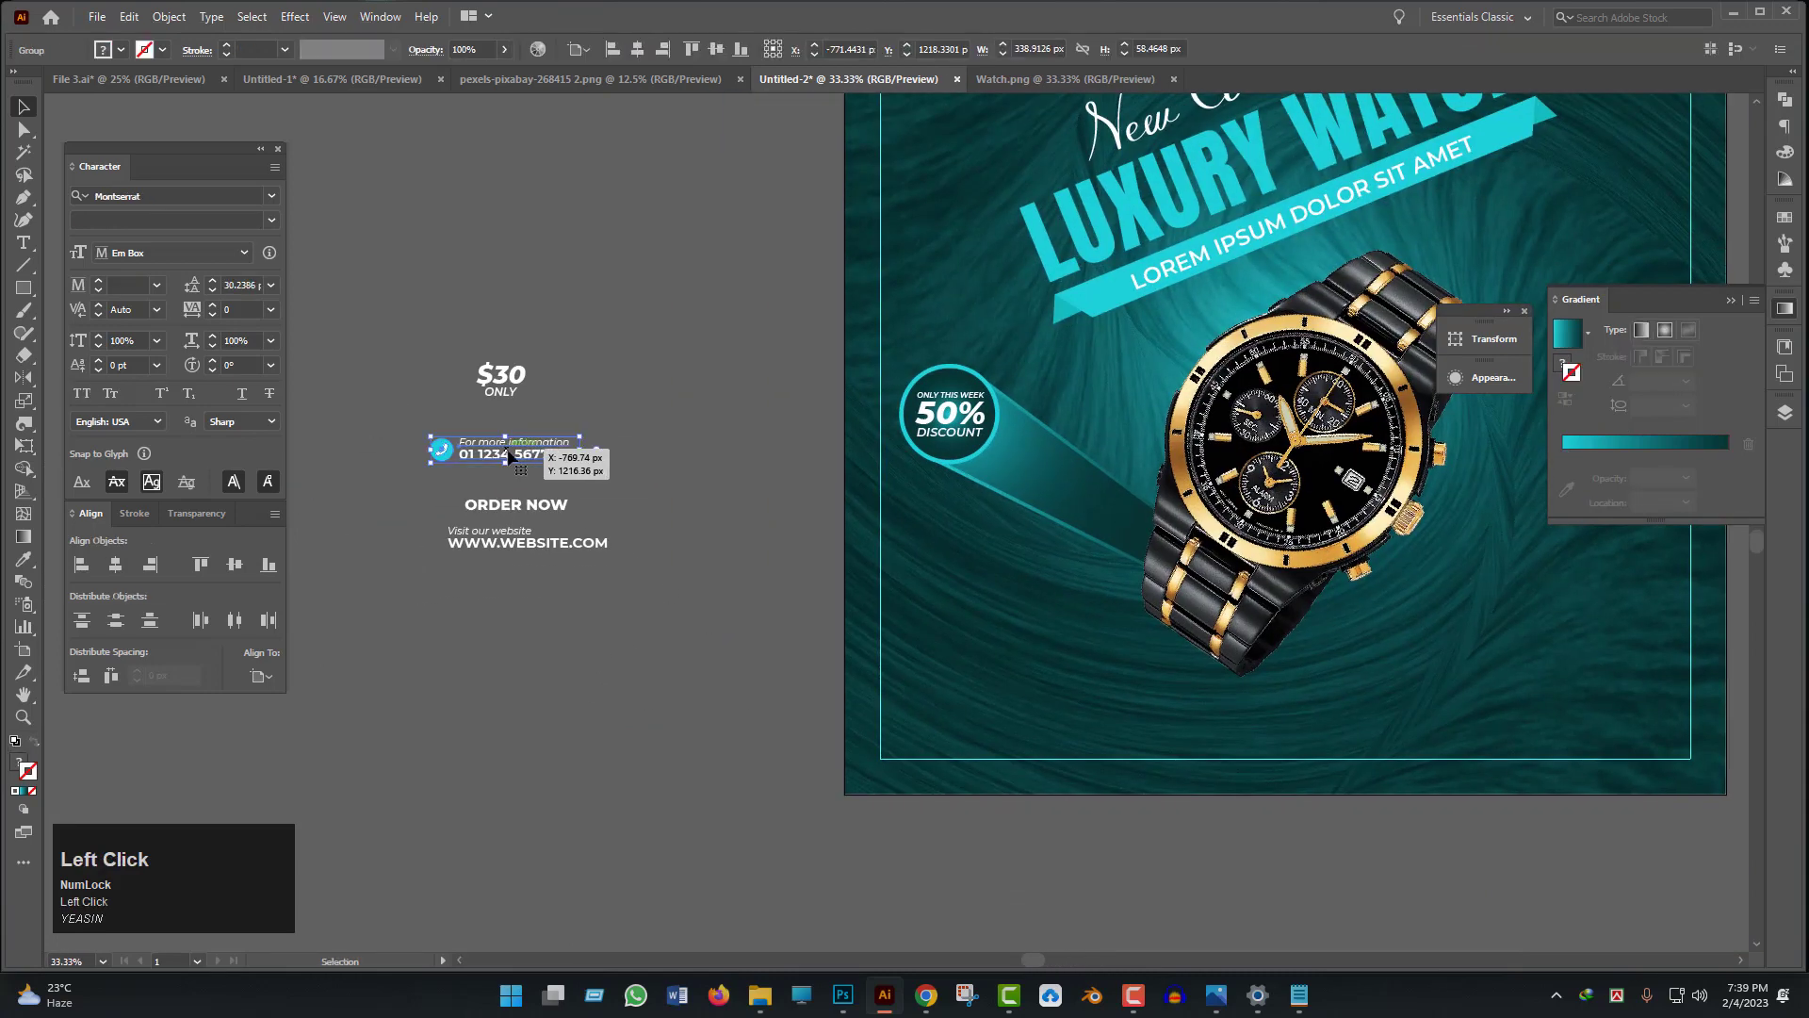
drag(504, 457, 943, 752)
- Fine-tune the phone contact group's height so the number's base sits on the frame's bottom edge
alt+scroll(1059, 787, up, 2)
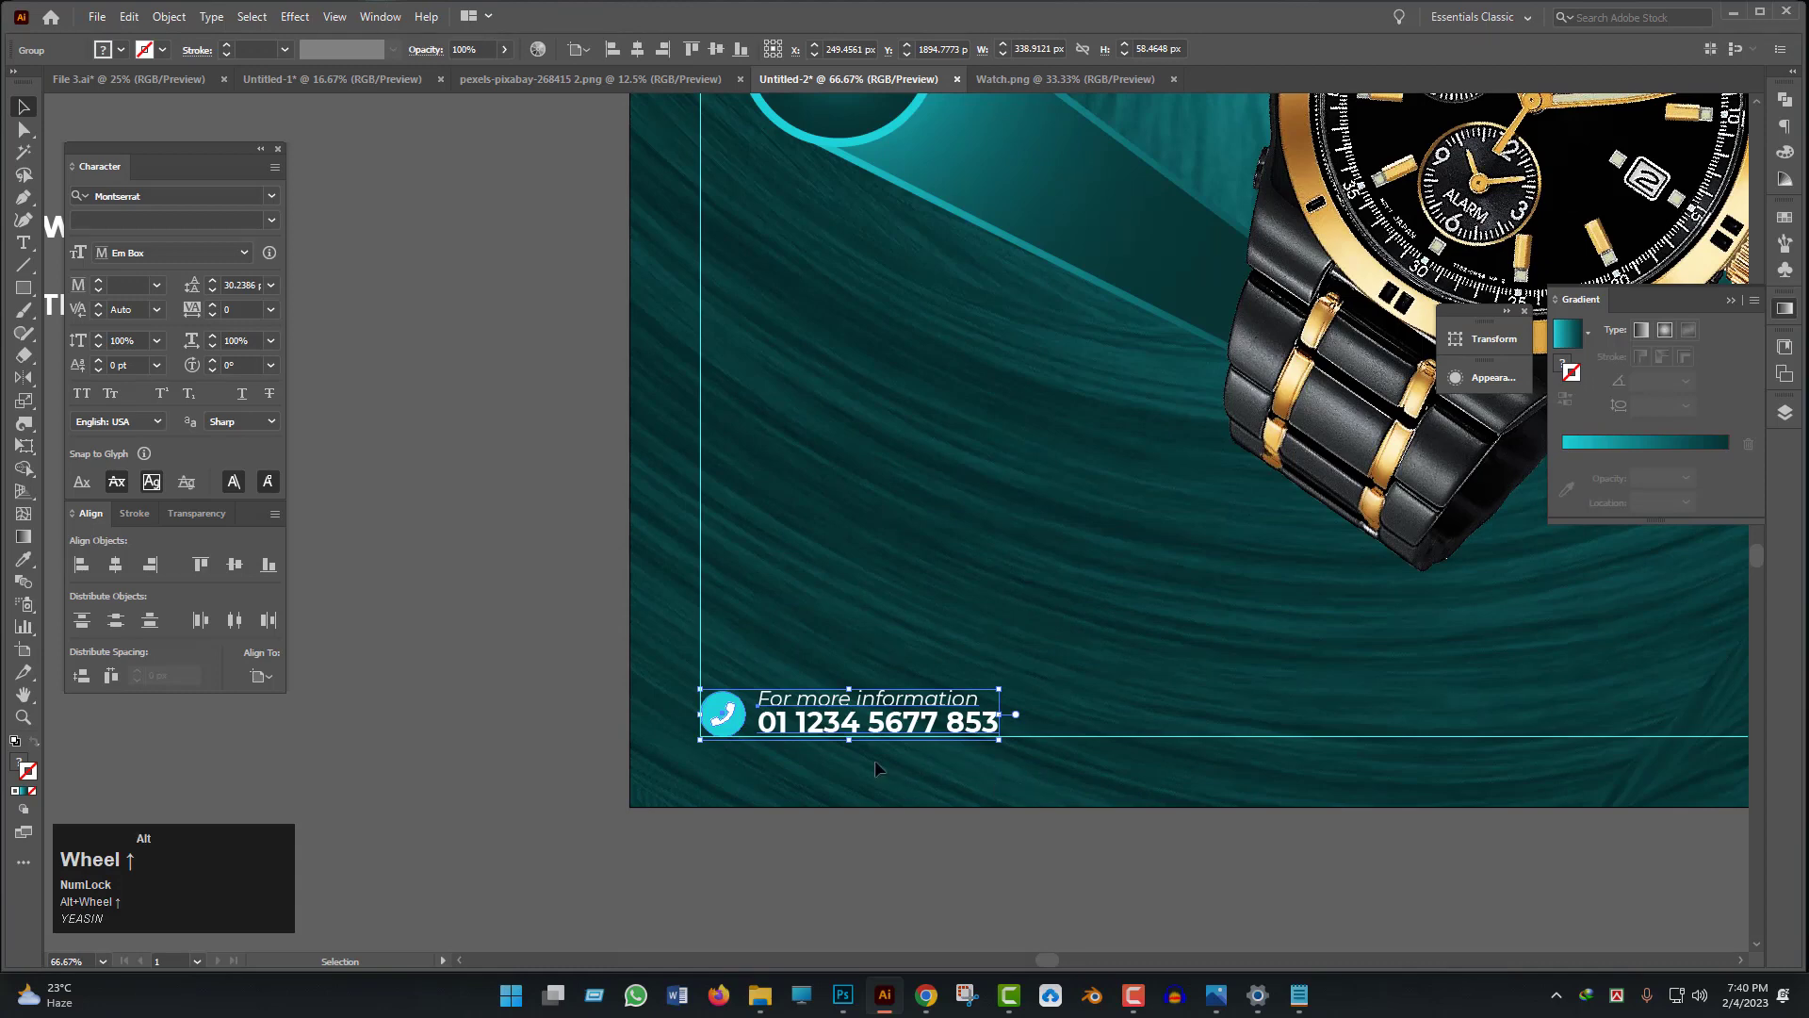
alt+scroll(873, 761, up, 3)
drag(784, 642, 785, 656)
alt+scroll(859, 661, up, 2)
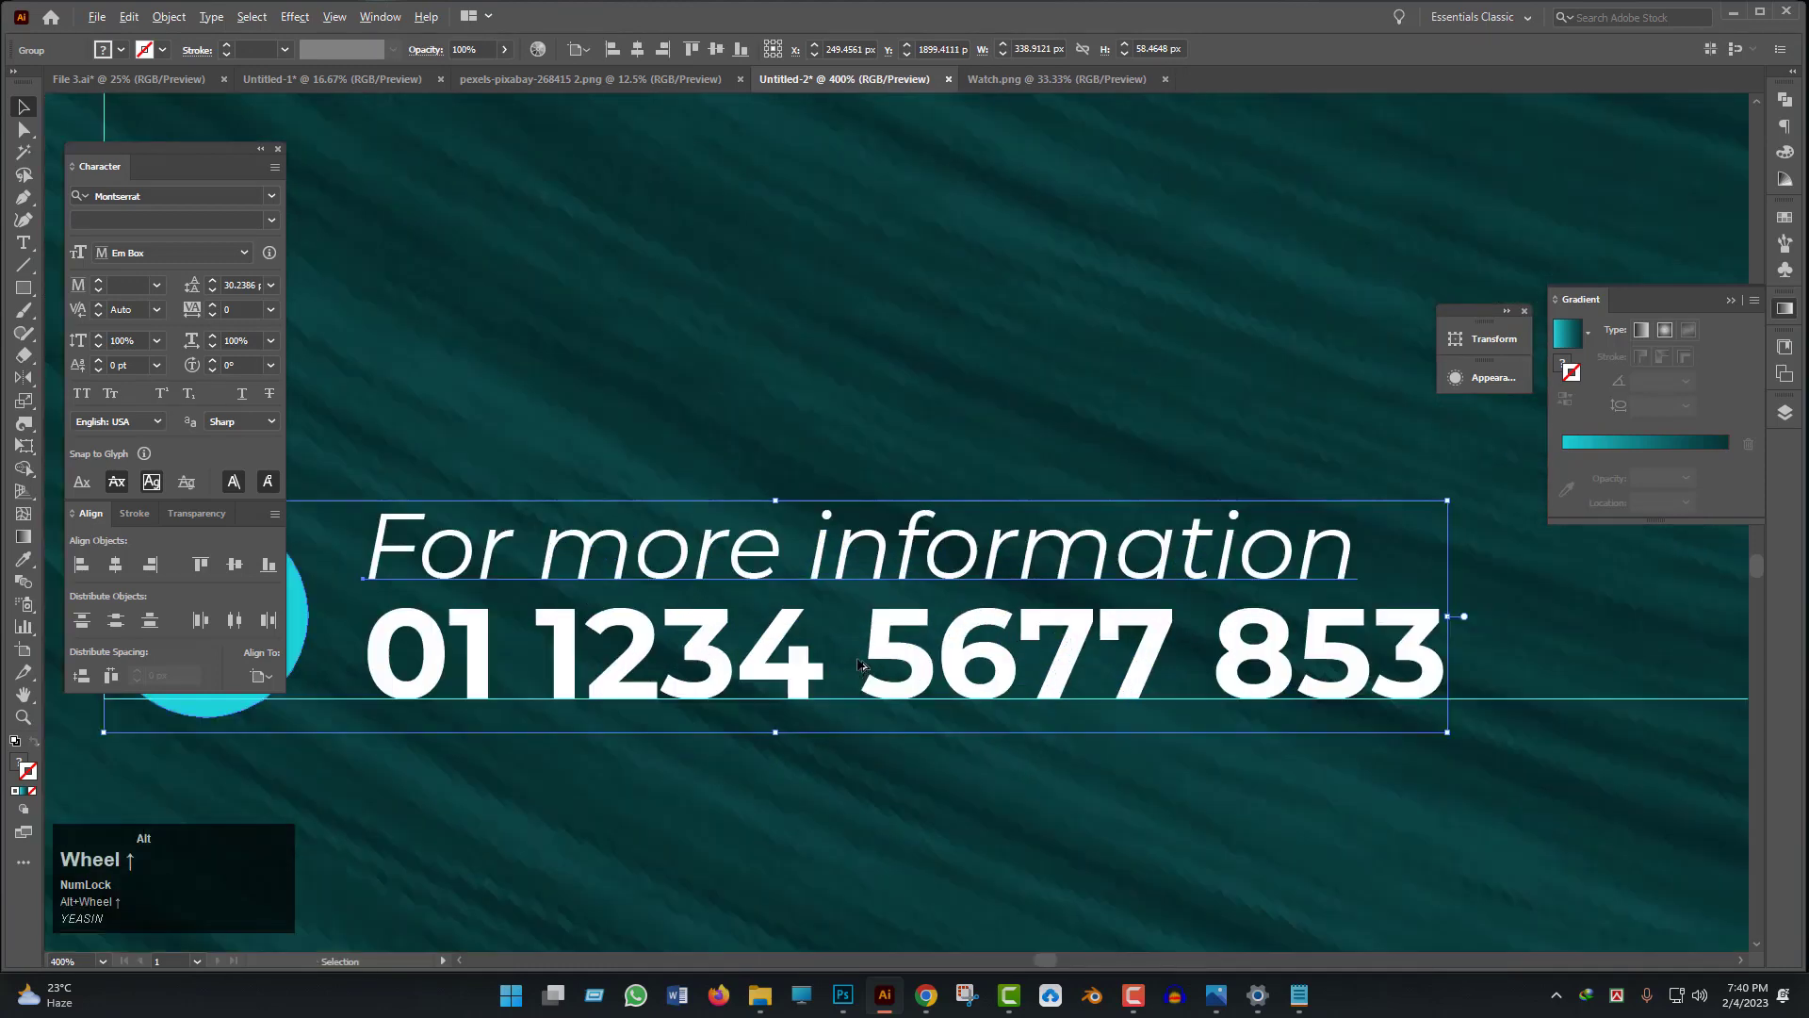
key(Up)
key(Up)
alt+scroll(956, 643, down, 4)
key(space)
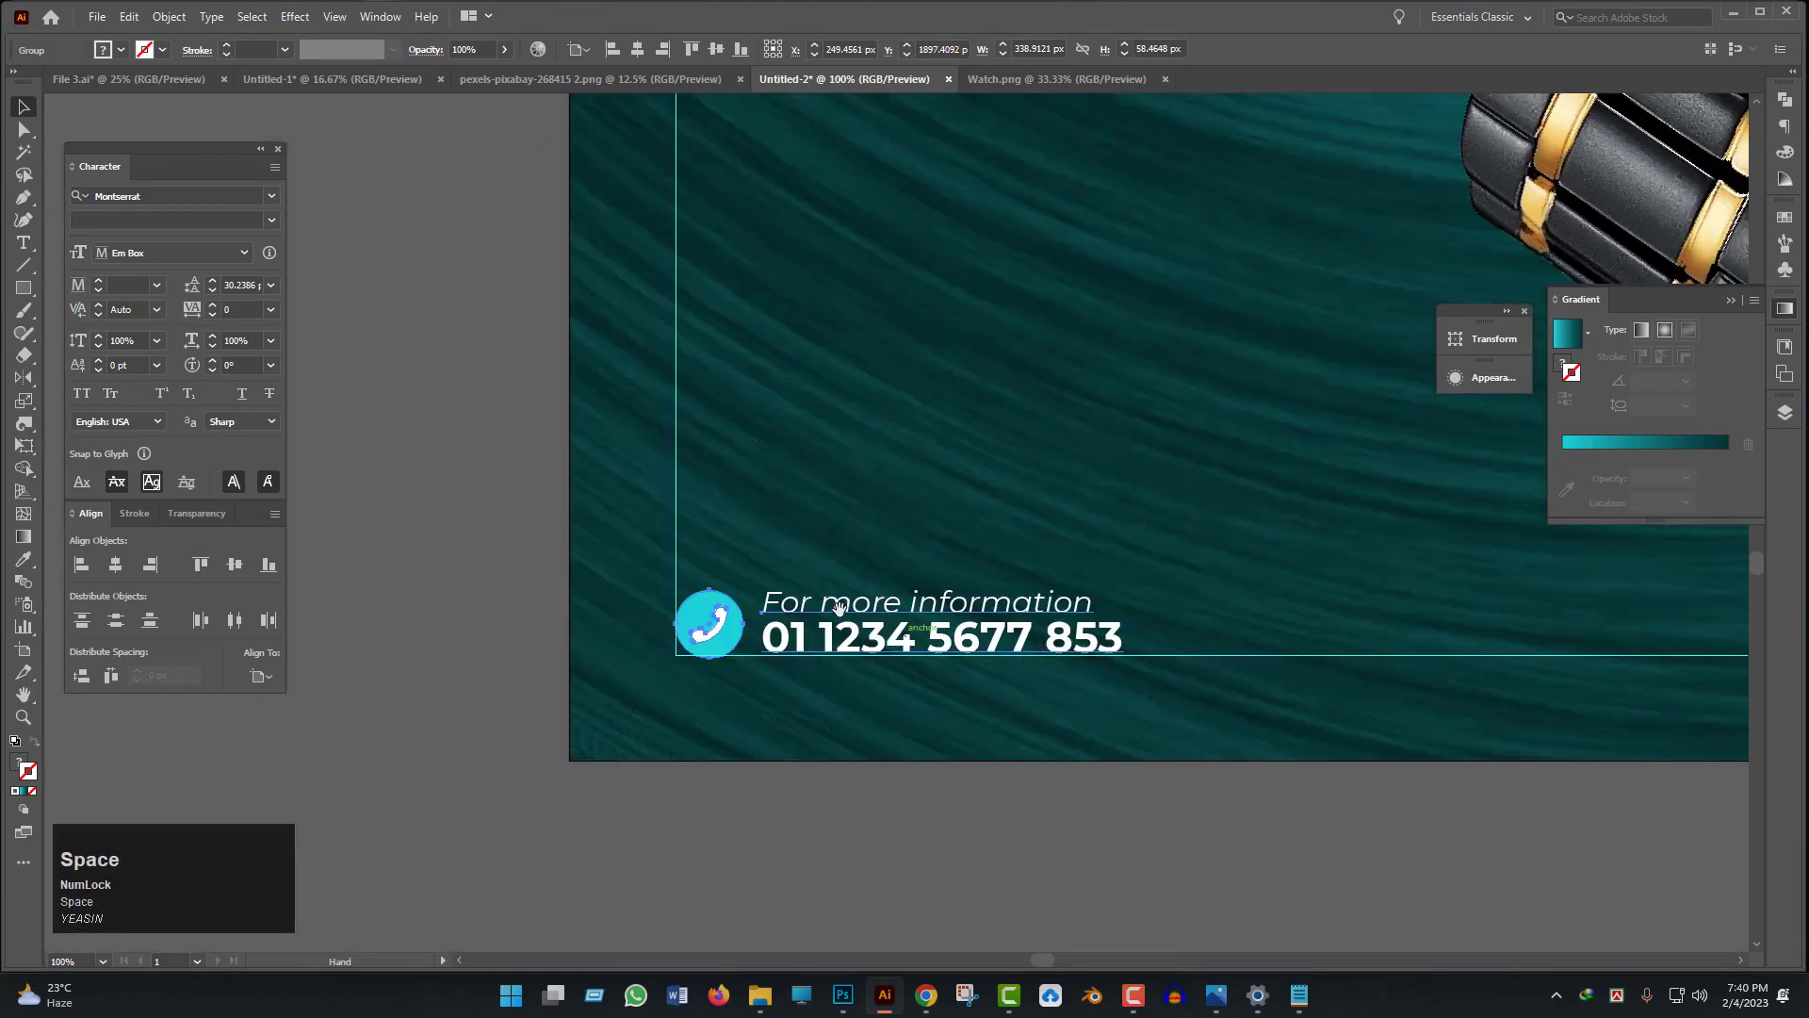
- Move the "Visit our website" text block from the pasteboard to the frame's lower-right corner
drag(839, 608, 1008, 704)
alt+scroll(684, 468, down, 3)
key(space)
drag(602, 489, 563, 521)
click(346, 379)
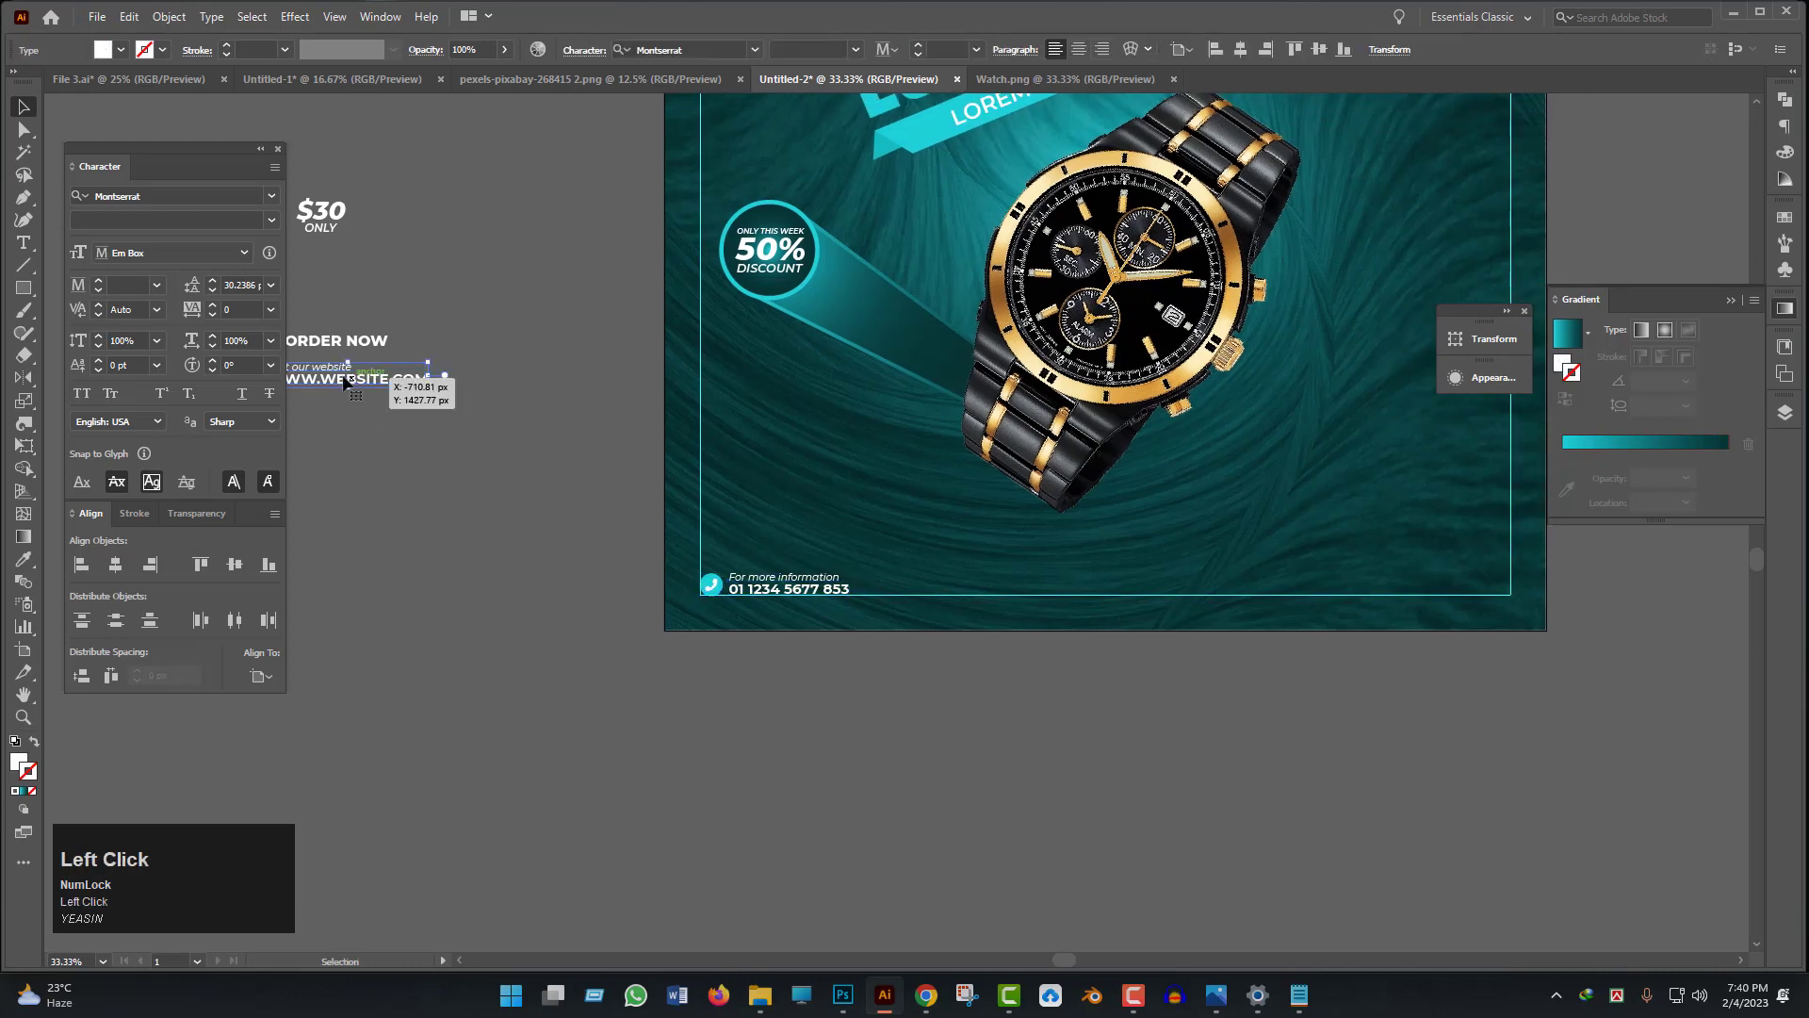
drag(346, 380, 1051, 590)
key(space)
mouse_move(1099, 606)
mouse_down()
mouse_move(710, 601)
mouse_move(1109, 587)
mouse_up()
alt+scroll(1071, 671, down, 1)
key(space)
drag(700, 578, 936, 581)
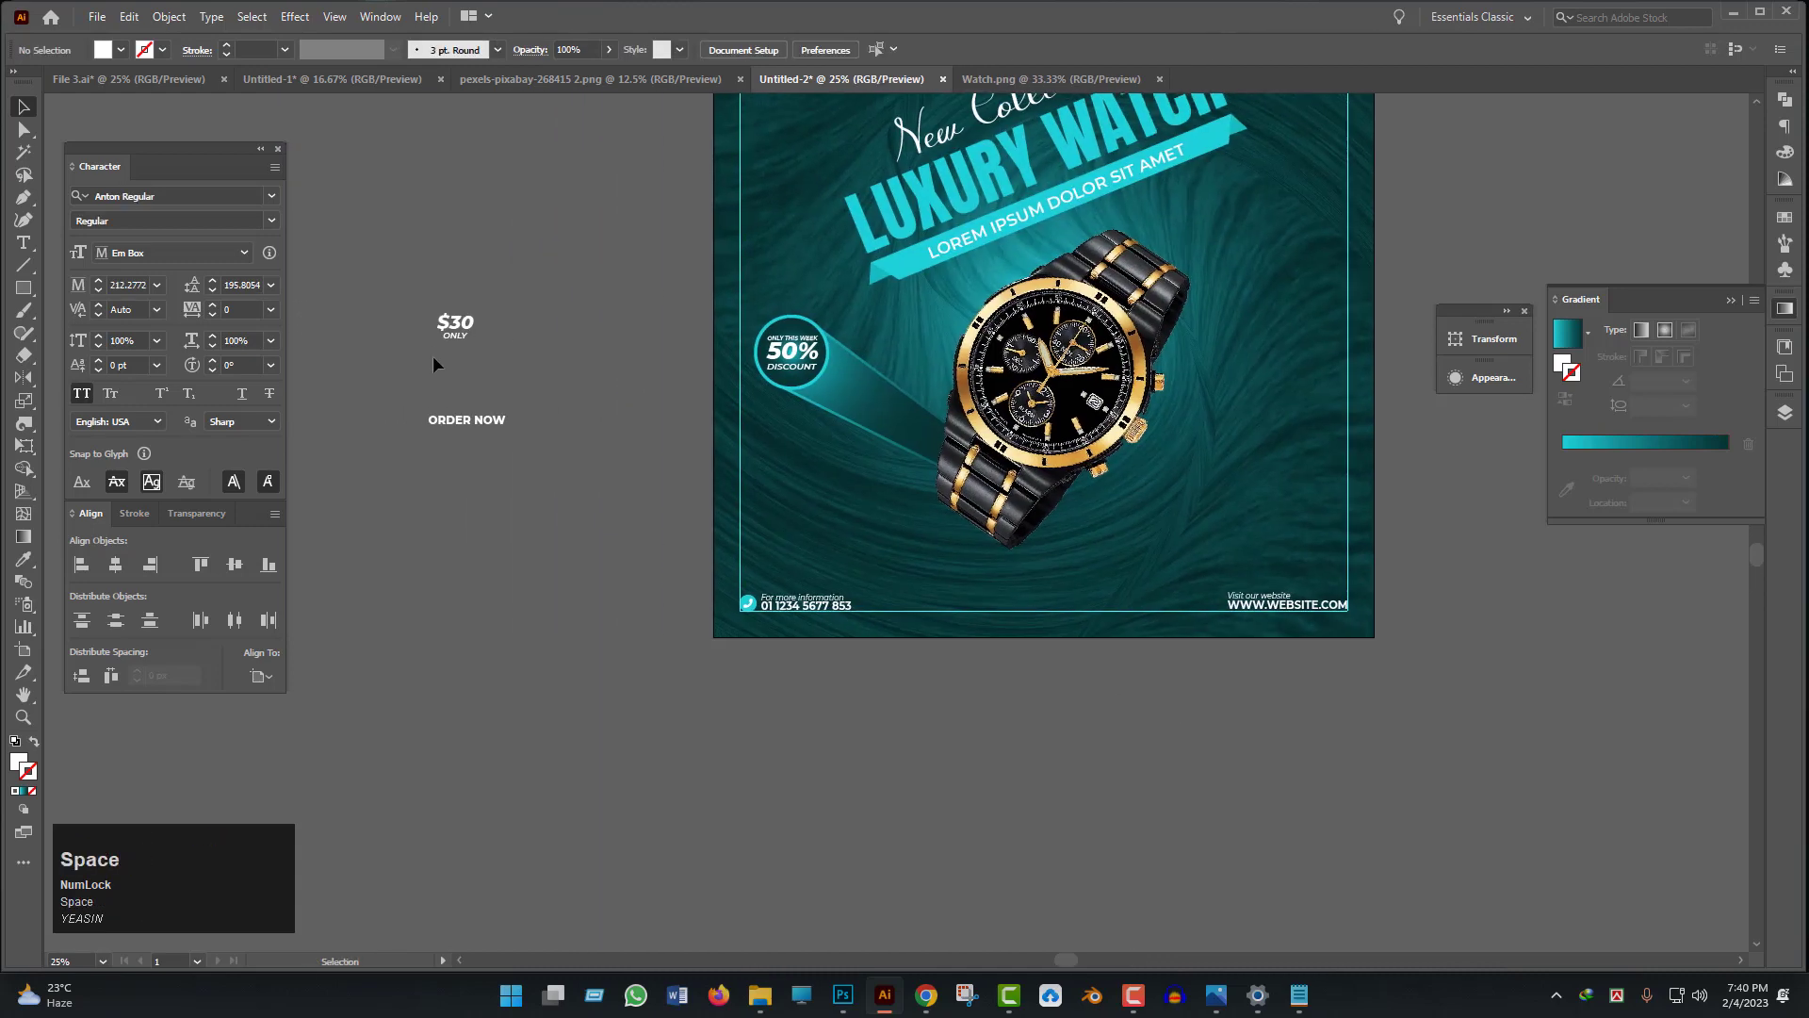
- Move the ORDER NOW text onto the empty pasteboard just below the artboard
drag(462, 430, 1088, 698)
alt+scroll(1088, 697, up, 2)
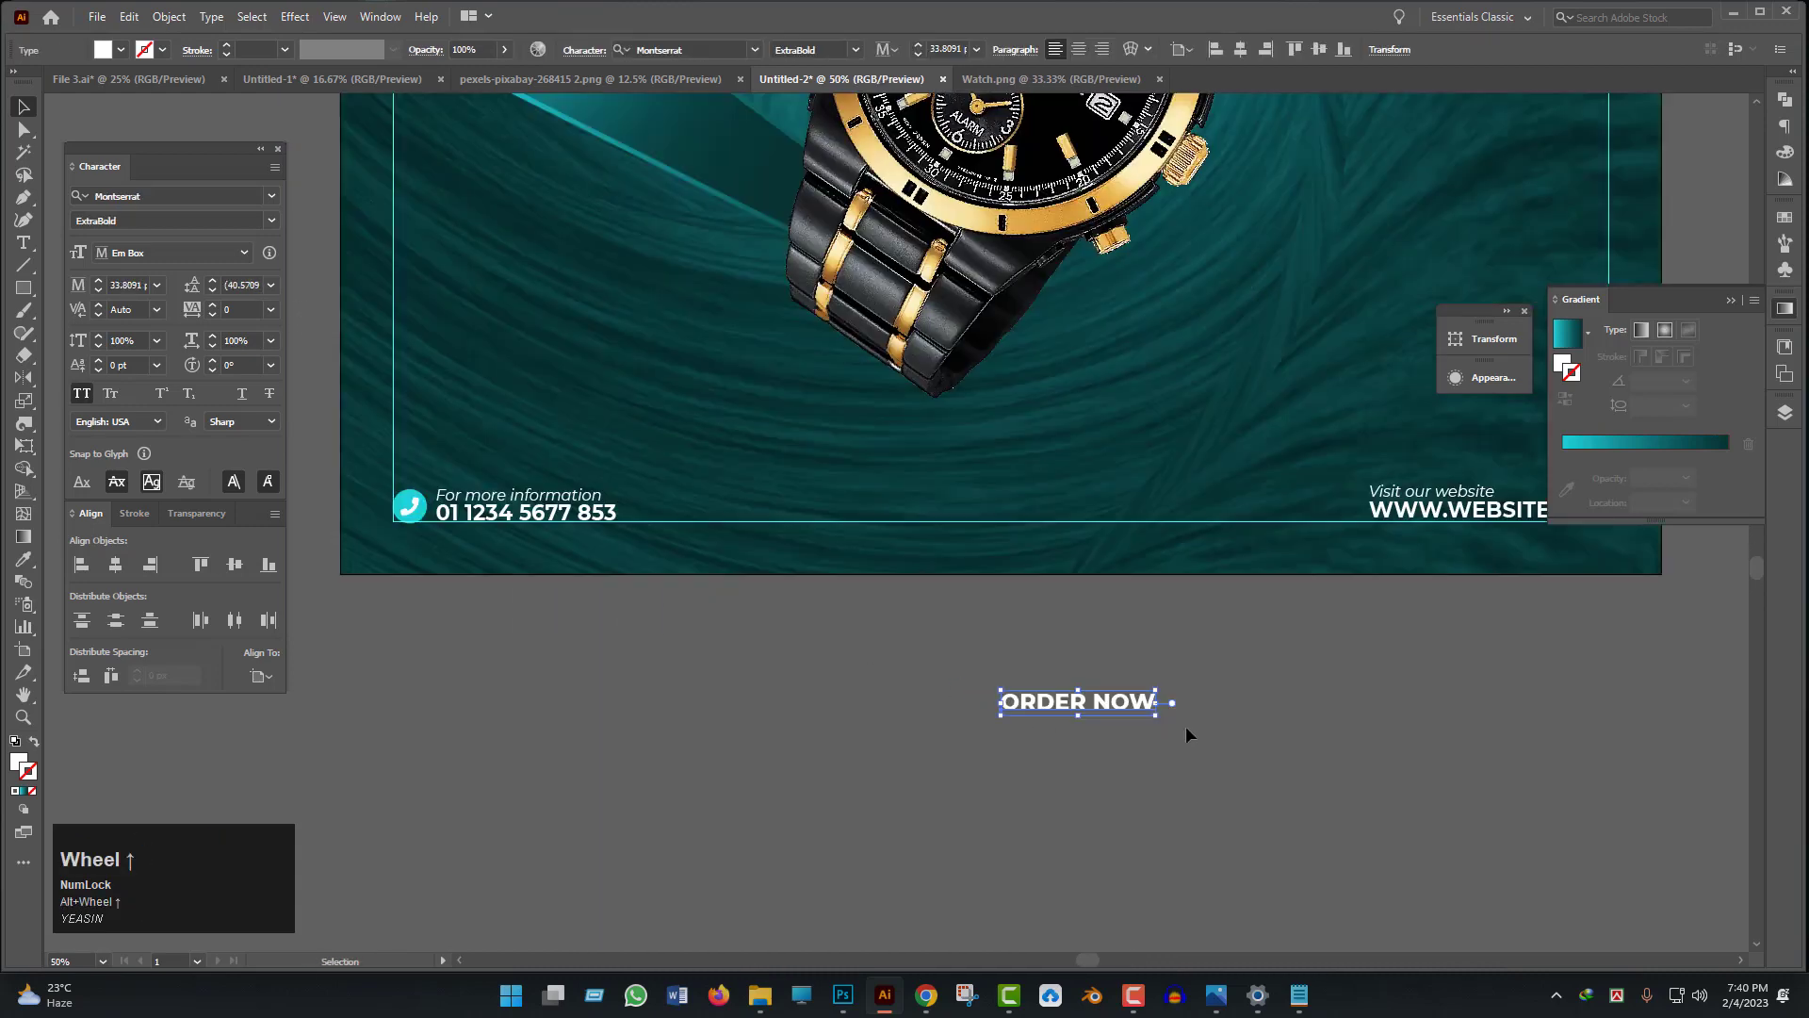
key(space)
drag(1186, 726, 915, 767)
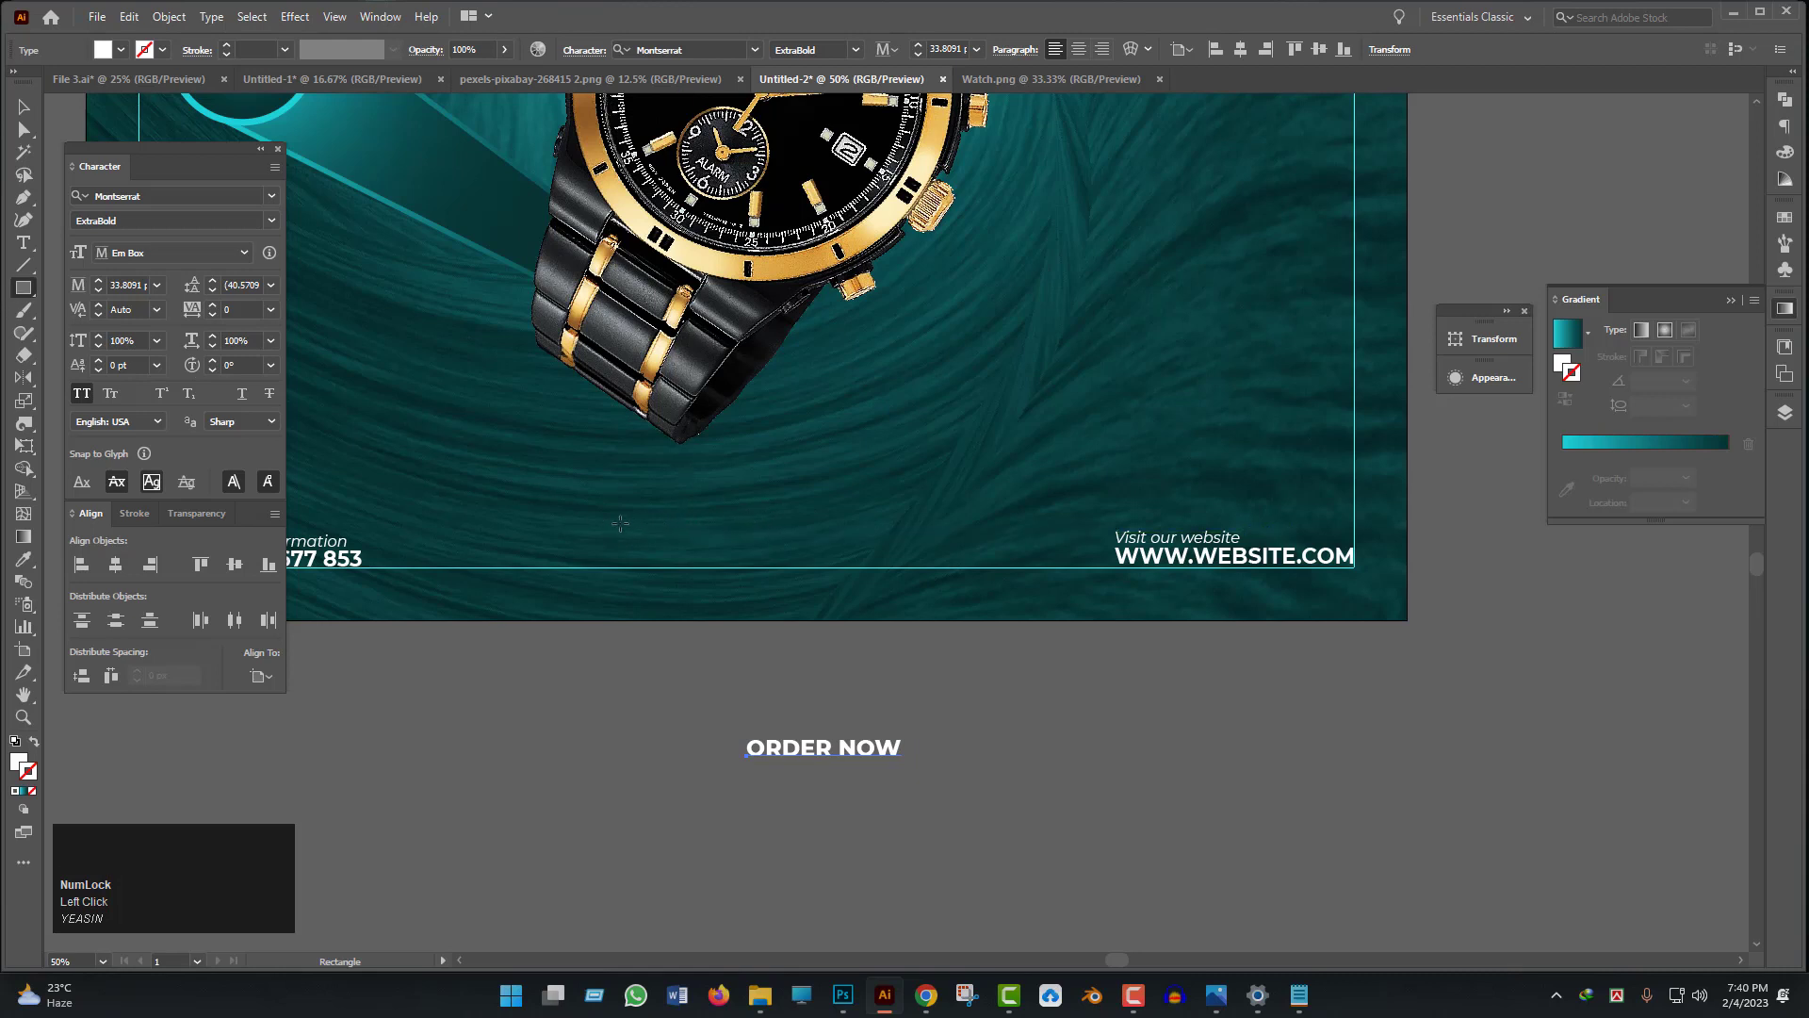
- Draw a white rectangle about 410 by 93 px, centered horizontally on the artboard, at the frame's bottom edge
drag(617, 508, 922, 568)
click(25, 108)
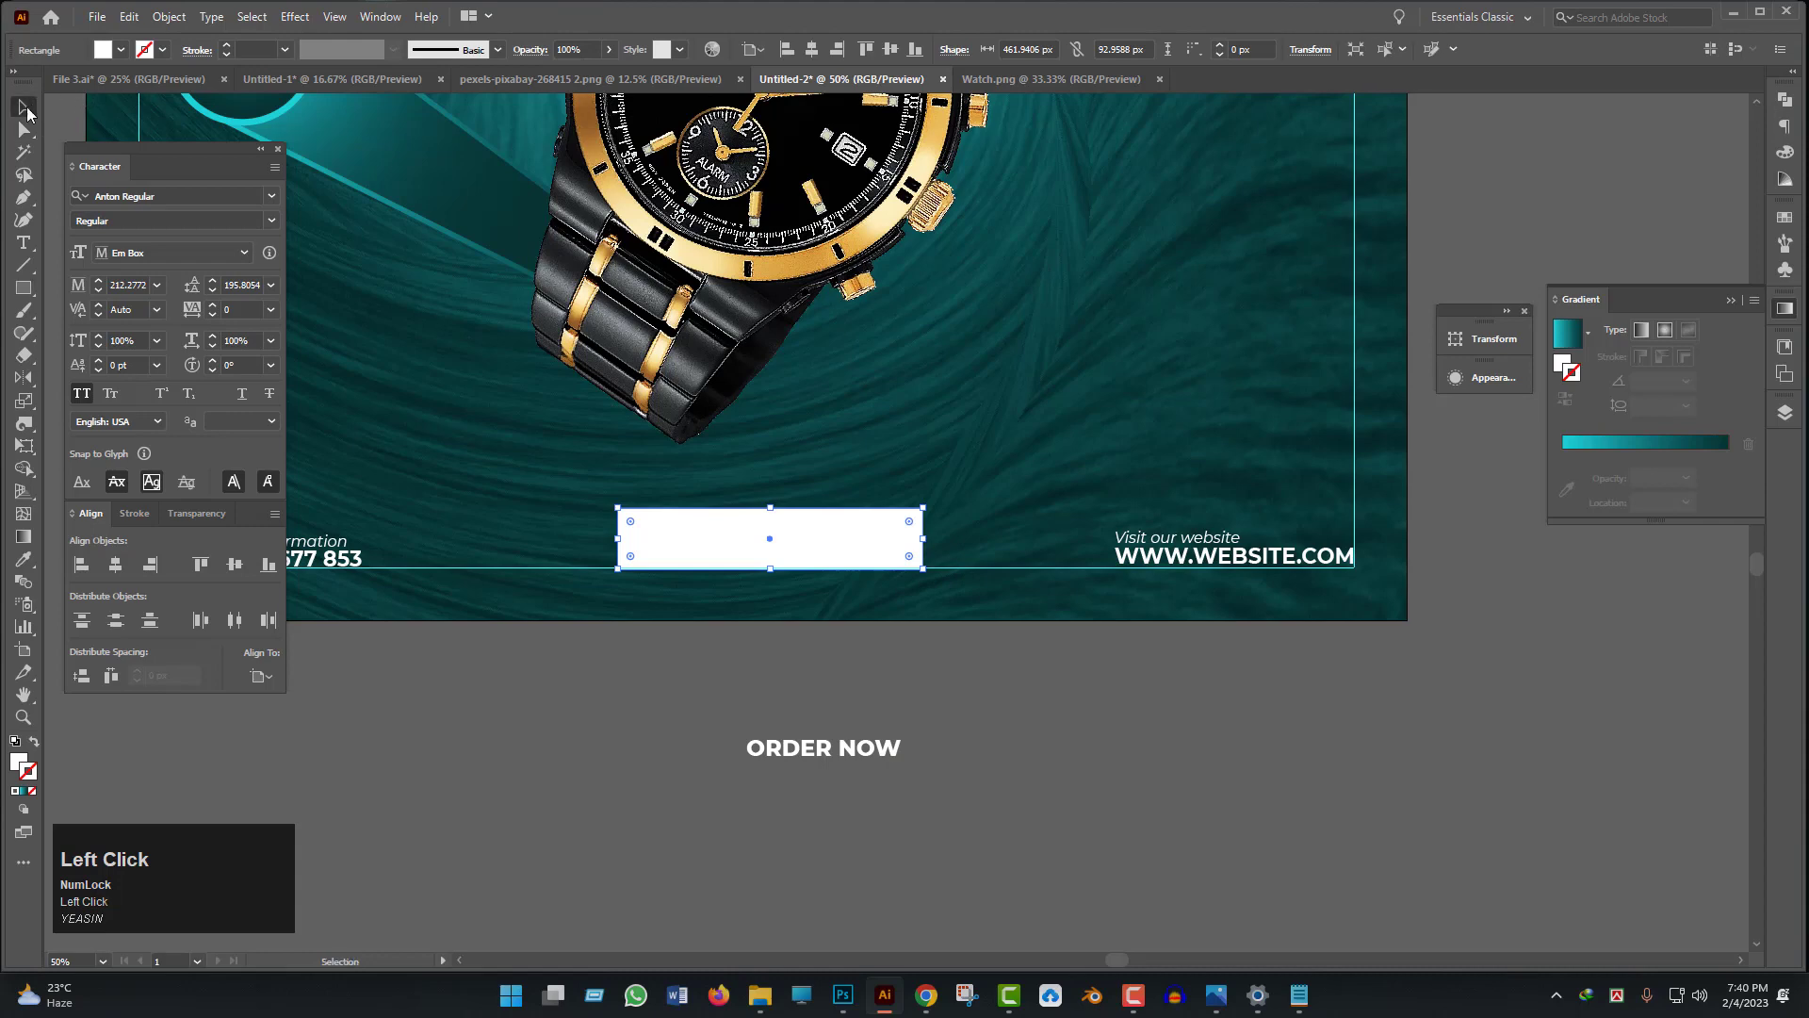
click(116, 565)
alt+scroll(888, 569, up, 1)
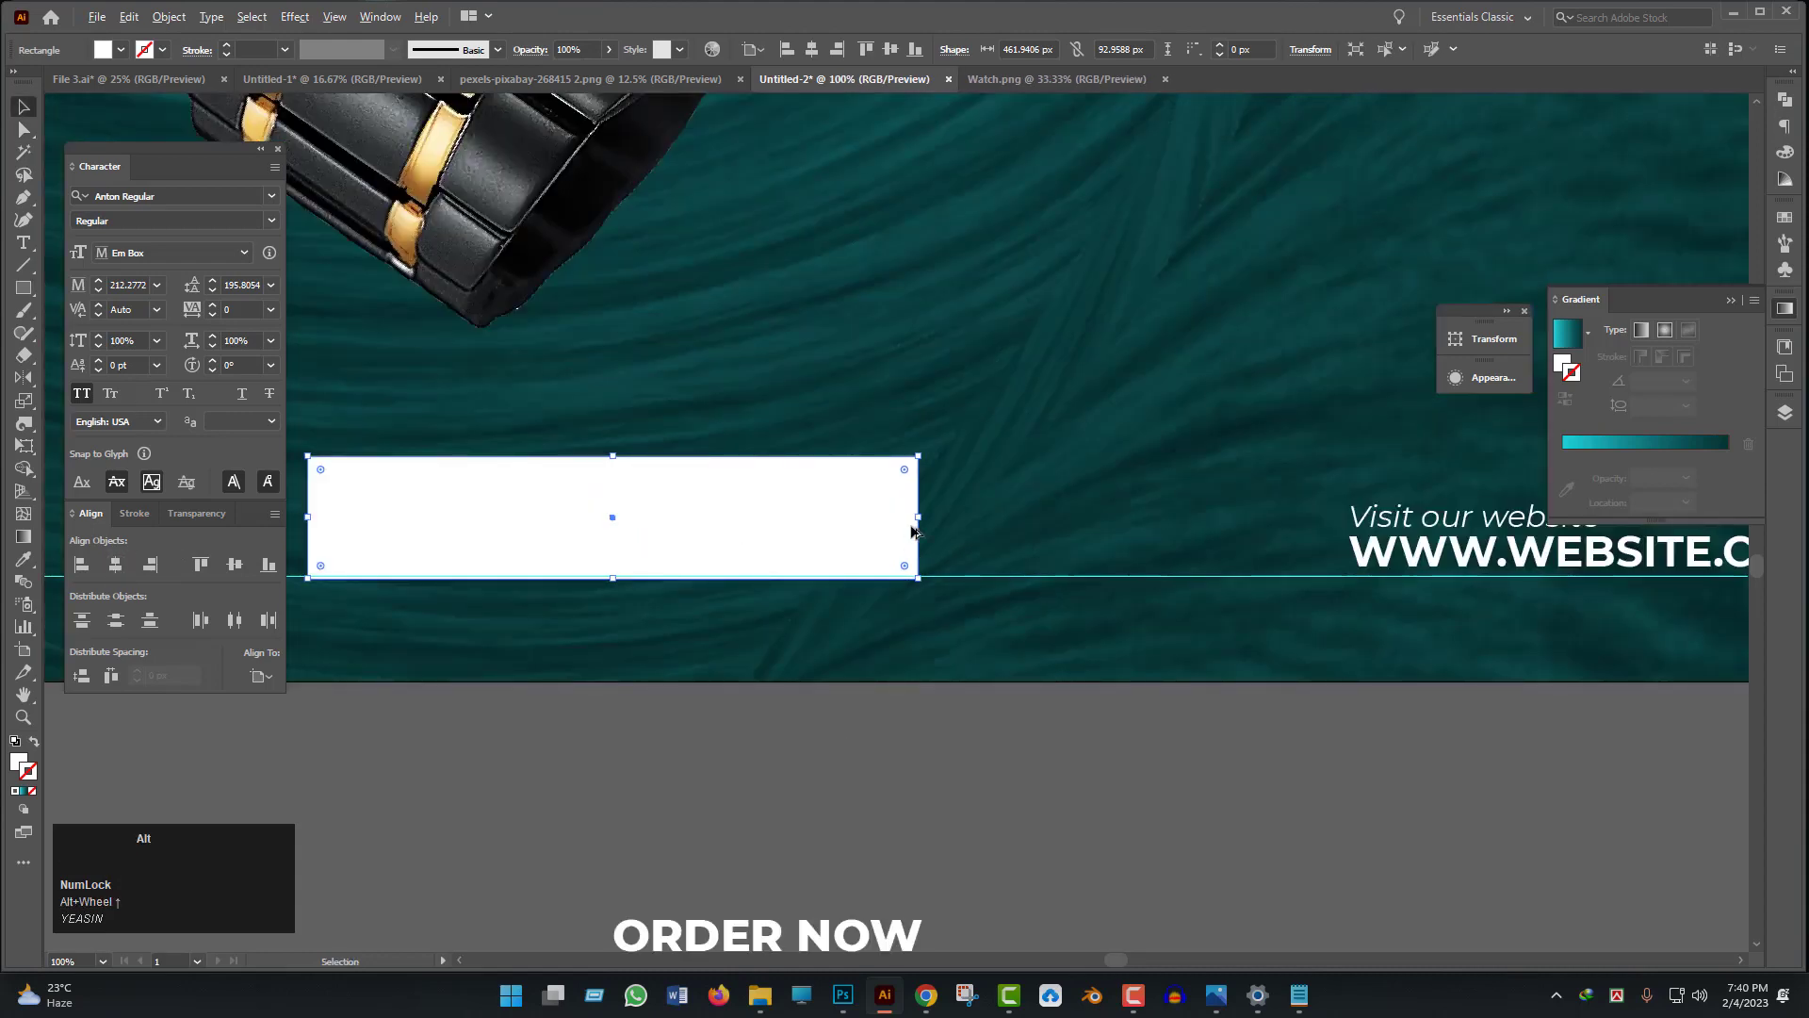
drag(921, 523, 886, 523)
drag(889, 627, 890, 628)
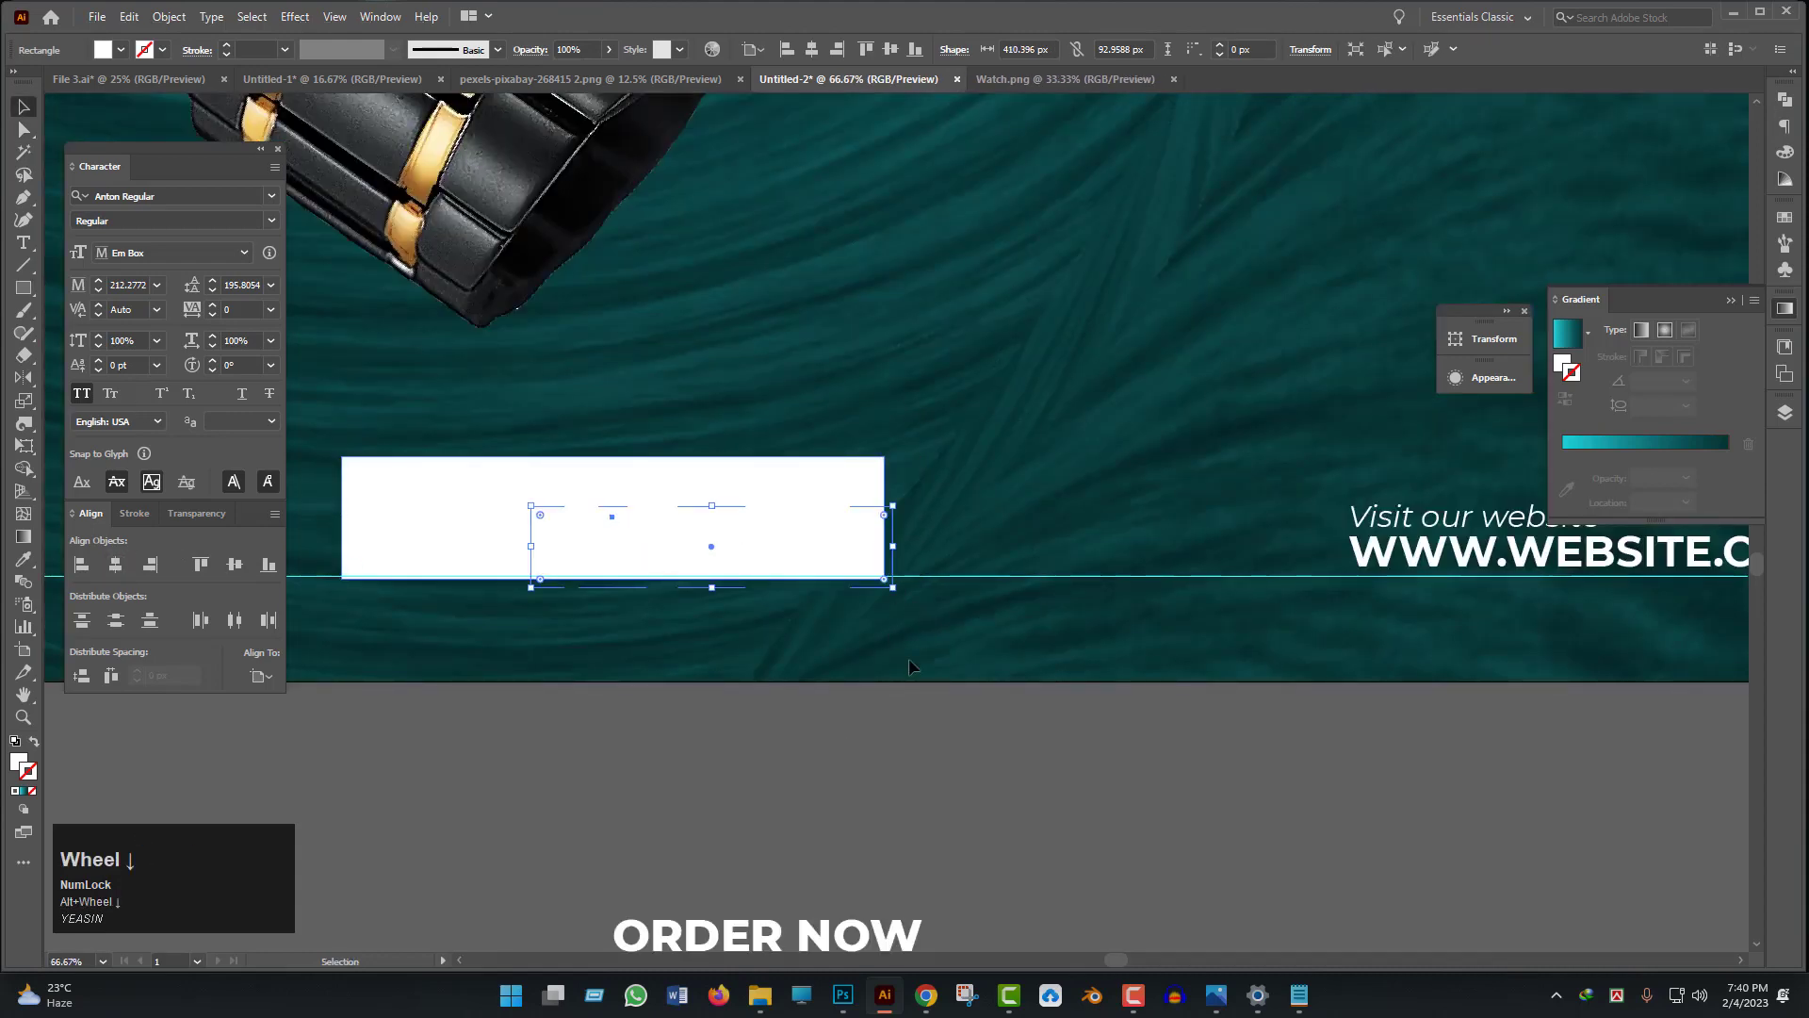
alt+scroll(982, 539, down, 1)
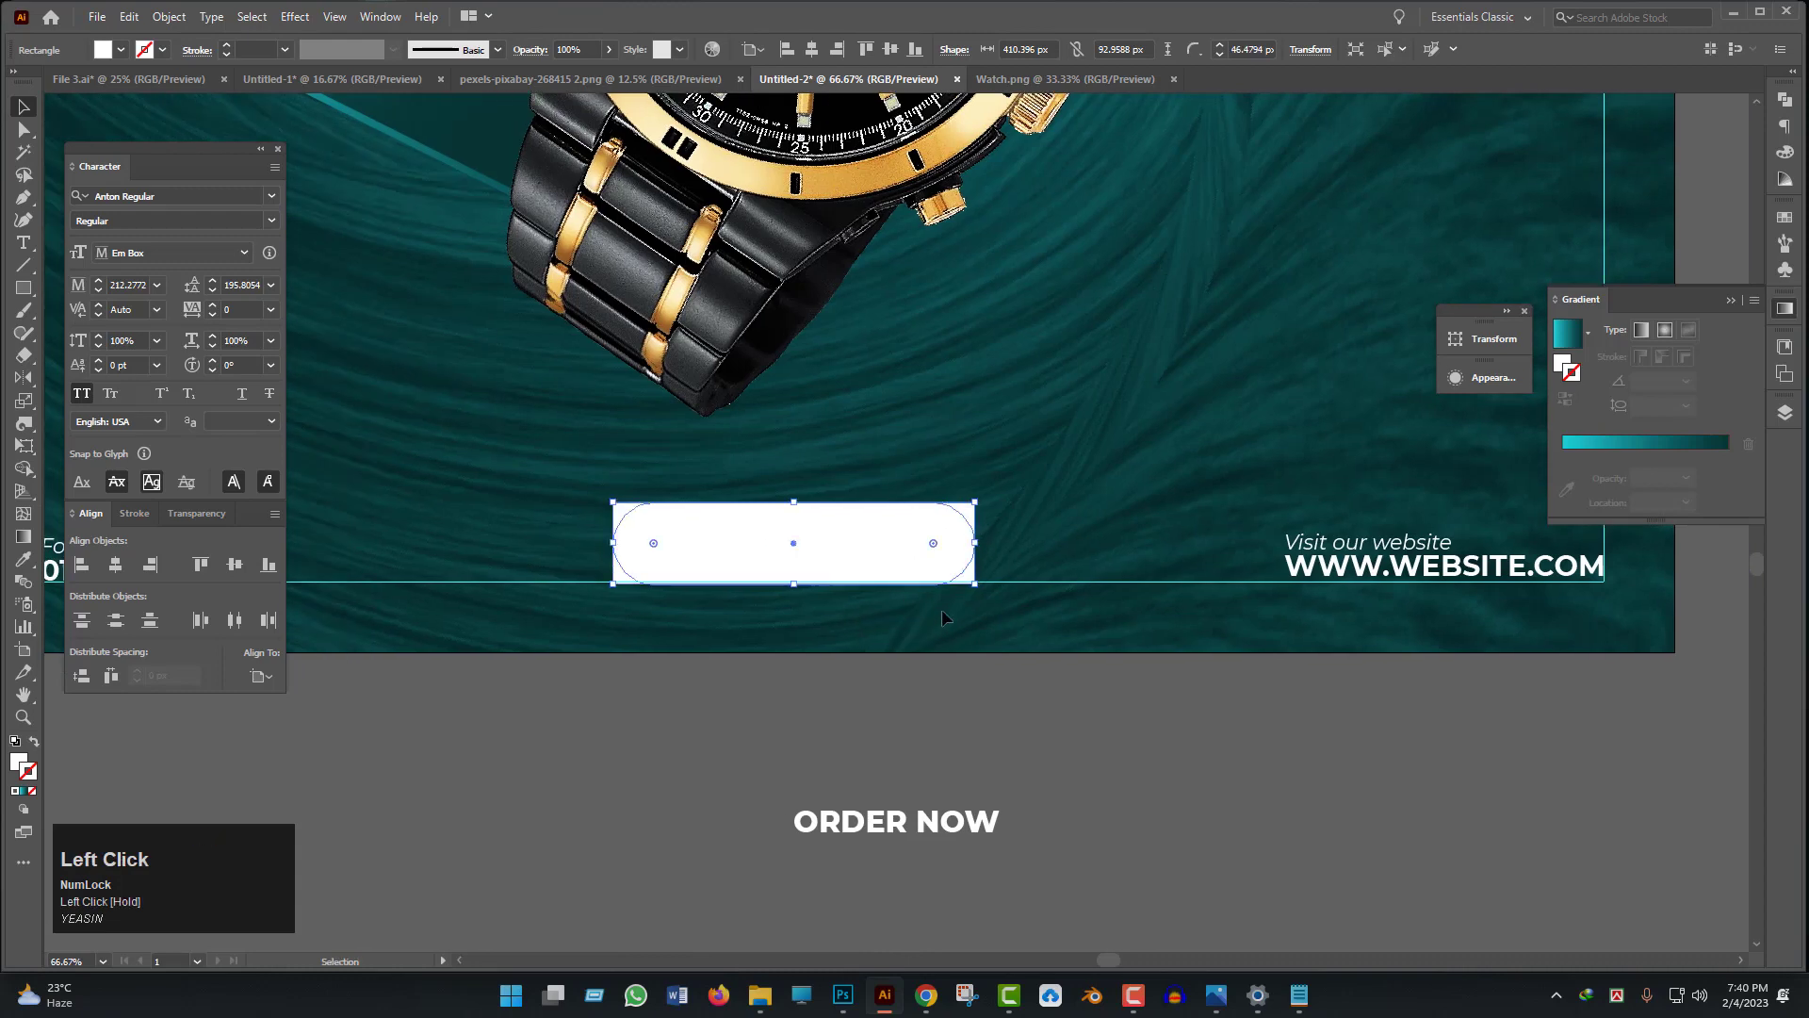
- Round the white rectangle's corners fully into a pill shape with a radius of about 46.5 px
alt+scroll(942, 598, down, 2)
alt+scroll(959, 595, up, 1)
alt+scroll(959, 595, up, 1)
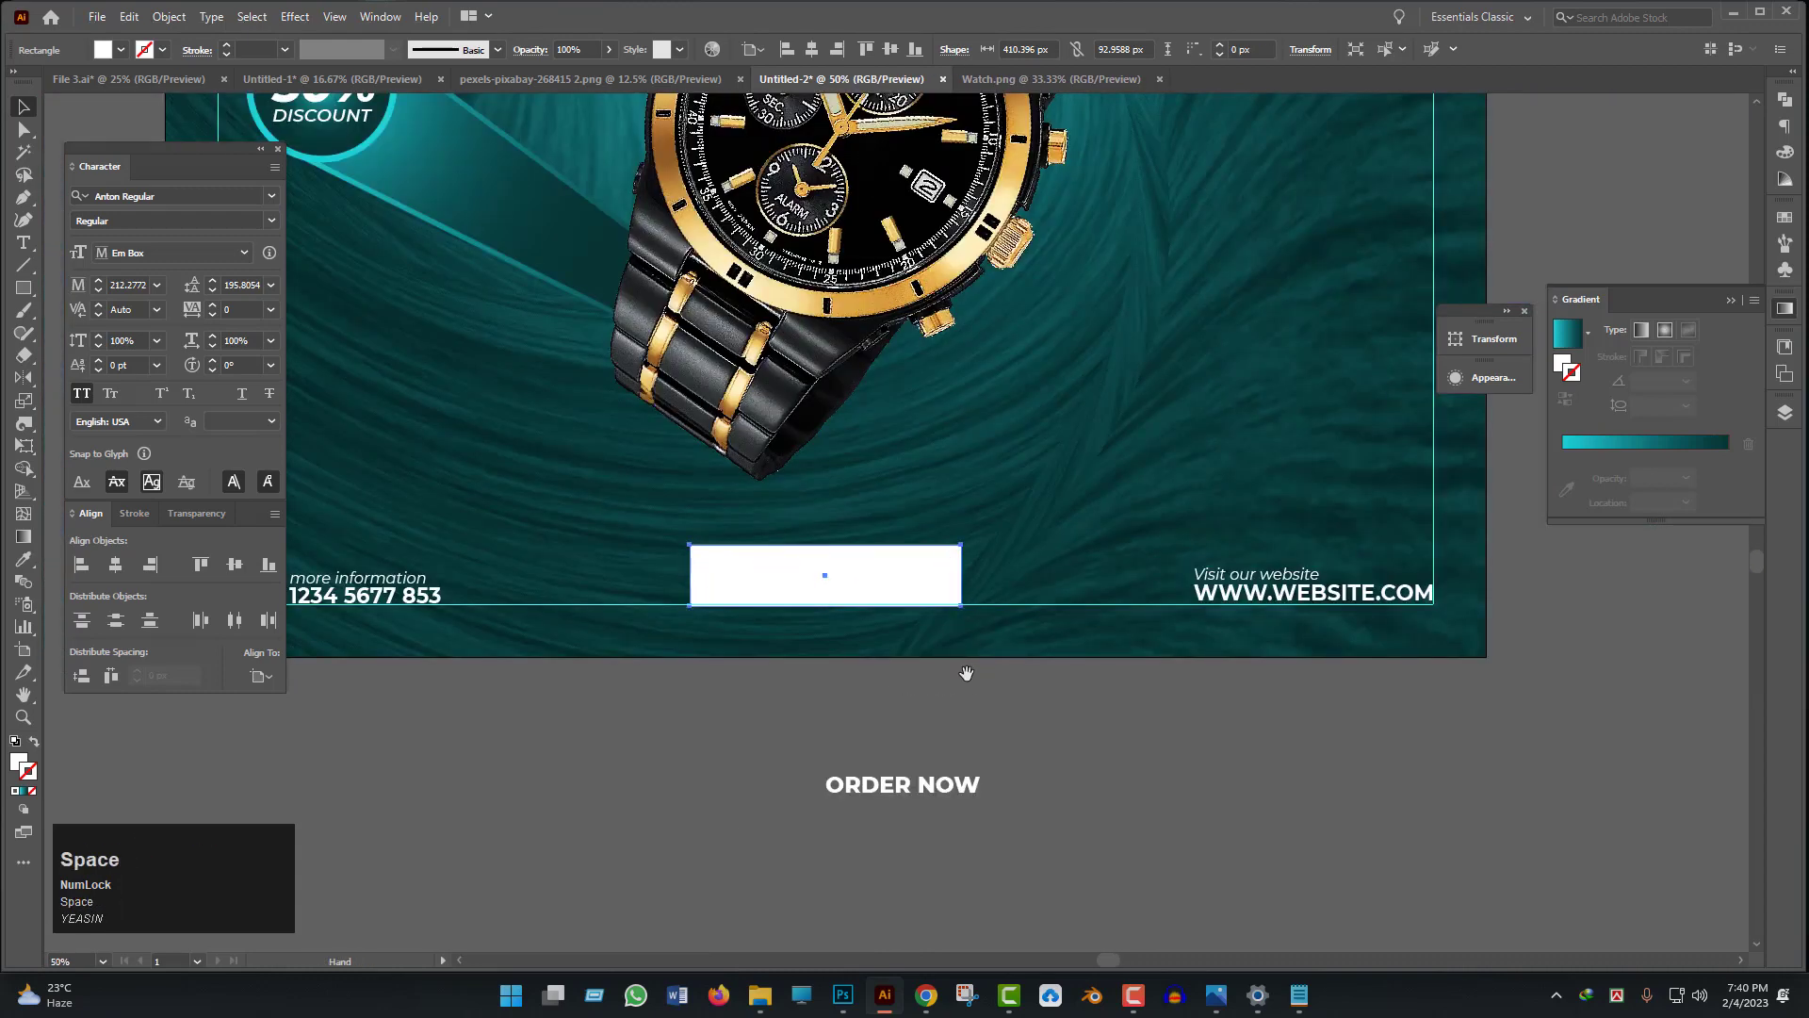
drag(335, 386, 318, 335)
click(21, 130)
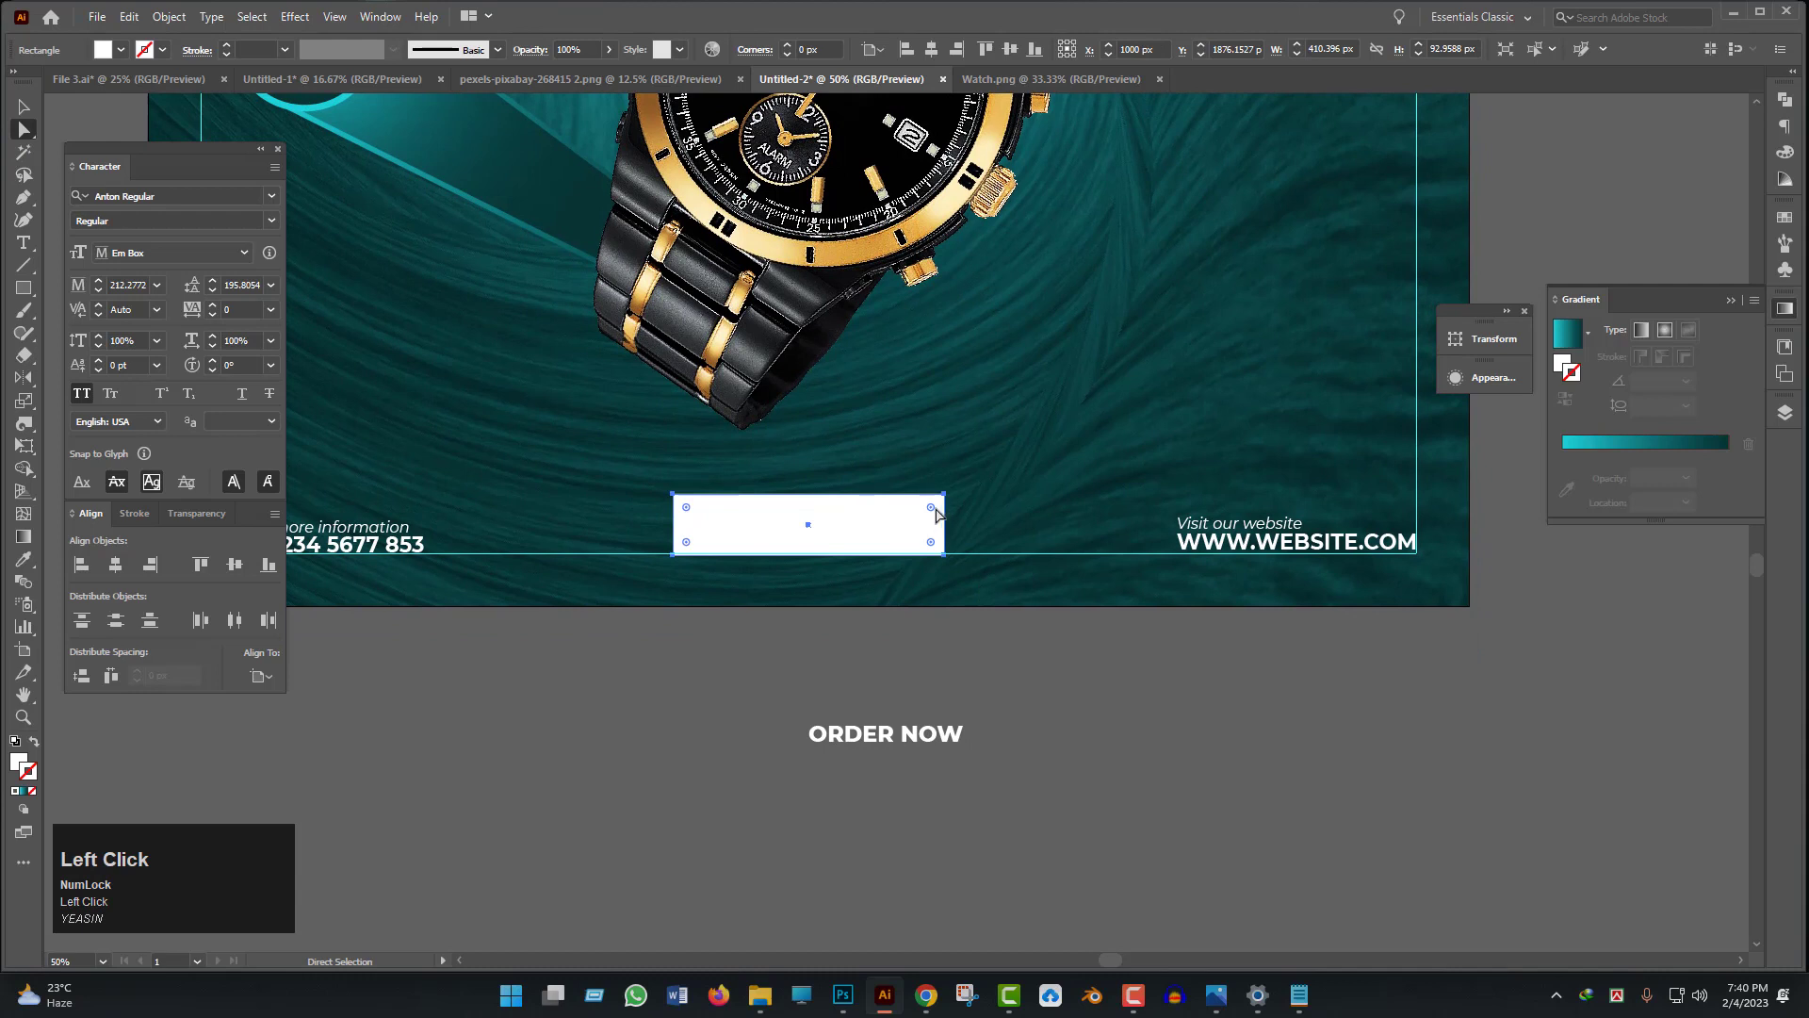
drag(931, 507, 710, 685)
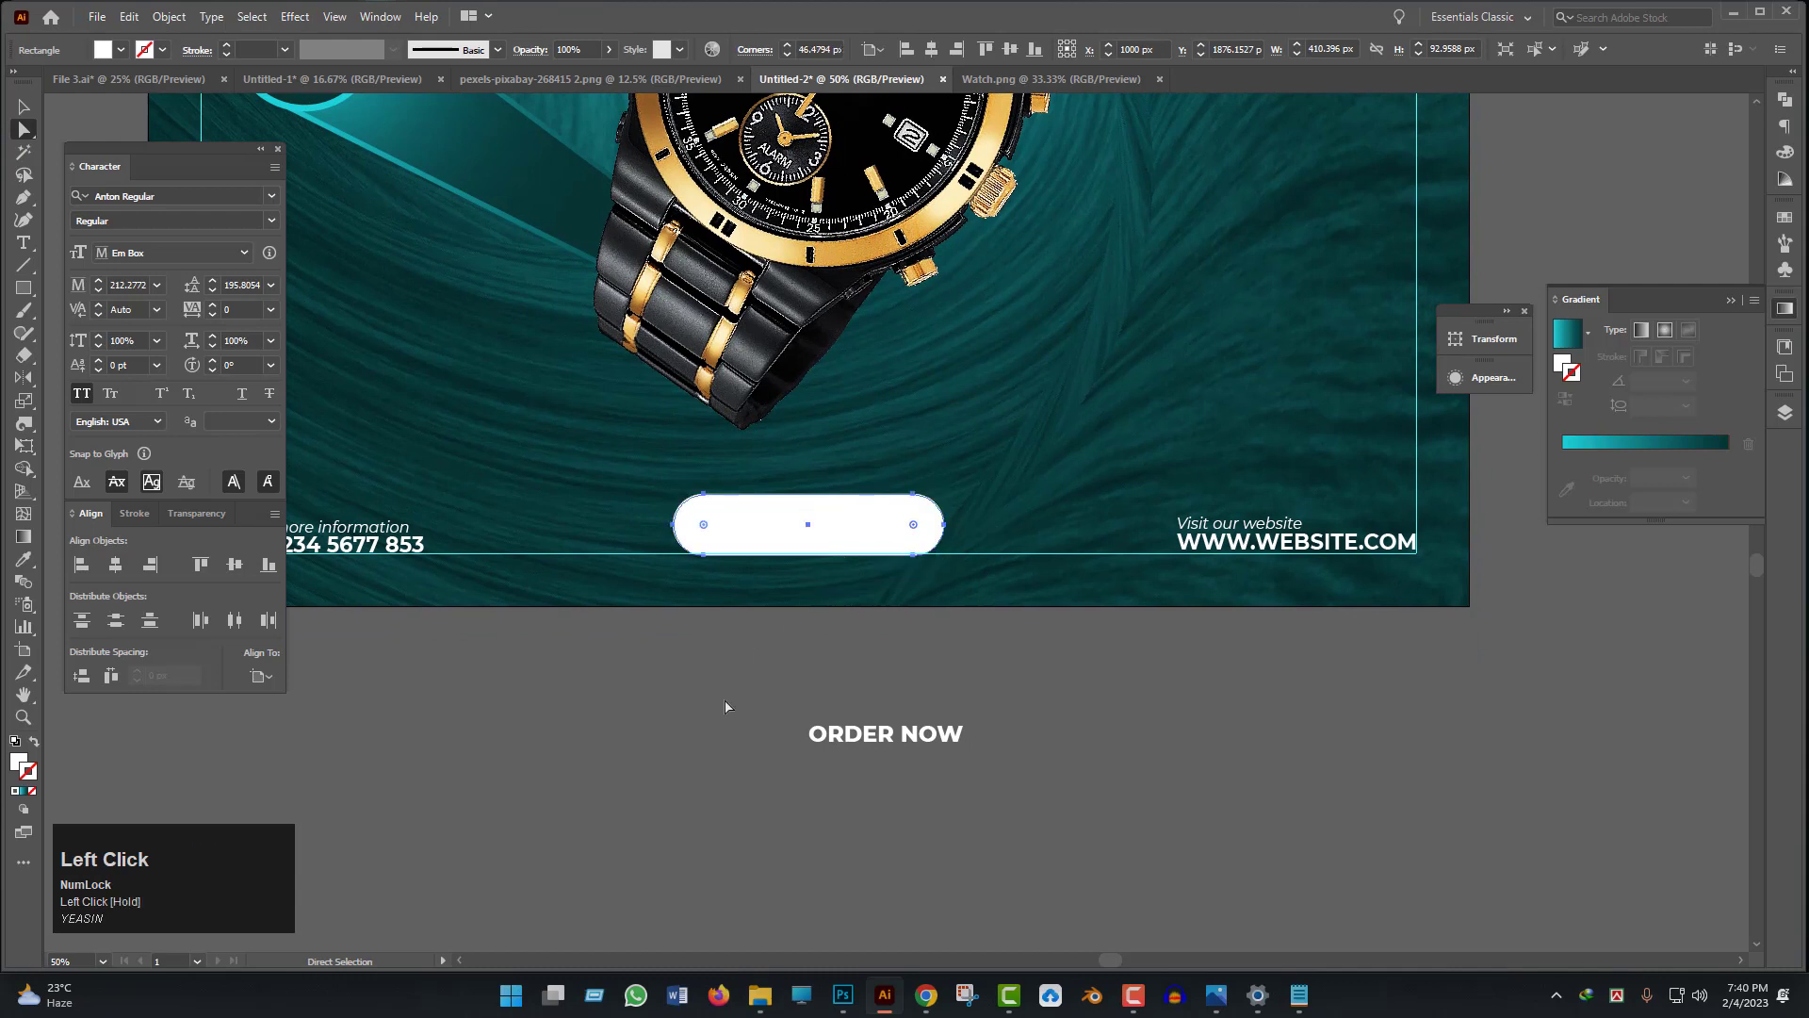
key(v)
click(999, 770)
drag(923, 738, 925, 788)
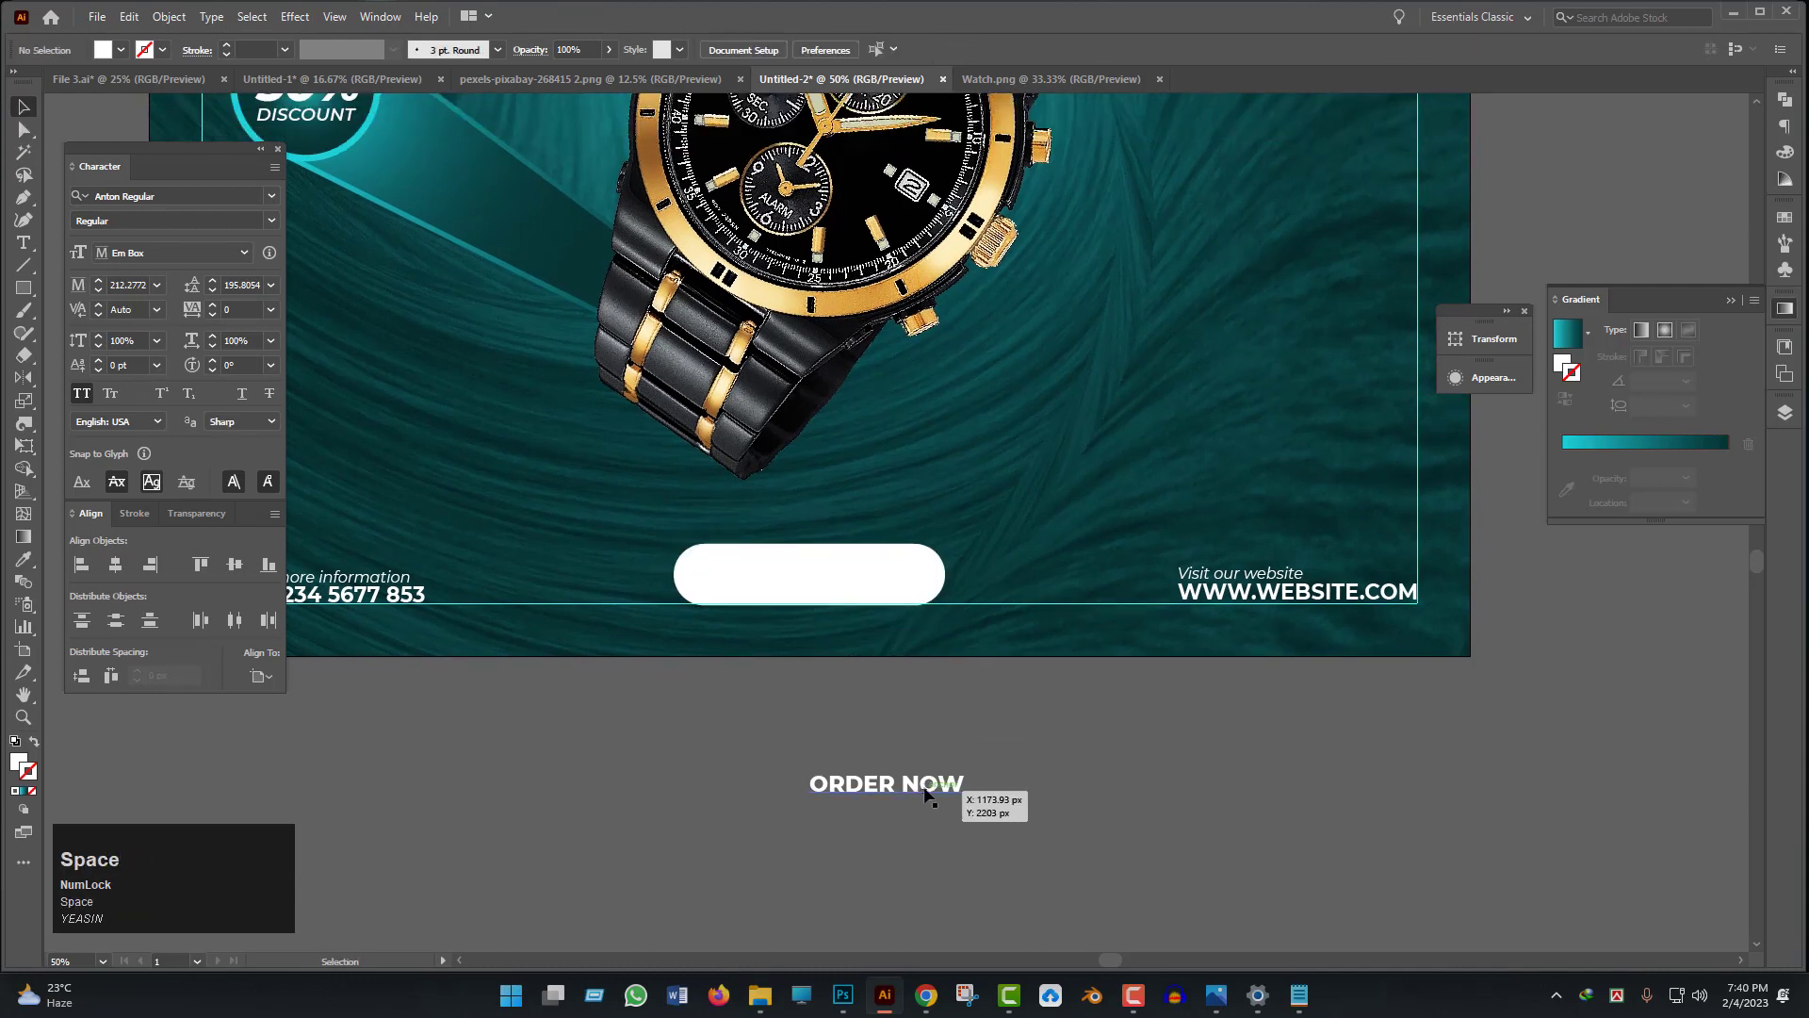
- Copy the gradient fill and stroke from the discount badge artwork onto the white pill with the Eyedropper
click(924, 790)
click(868, 578)
scroll(911, 636, down, 2)
key(u)
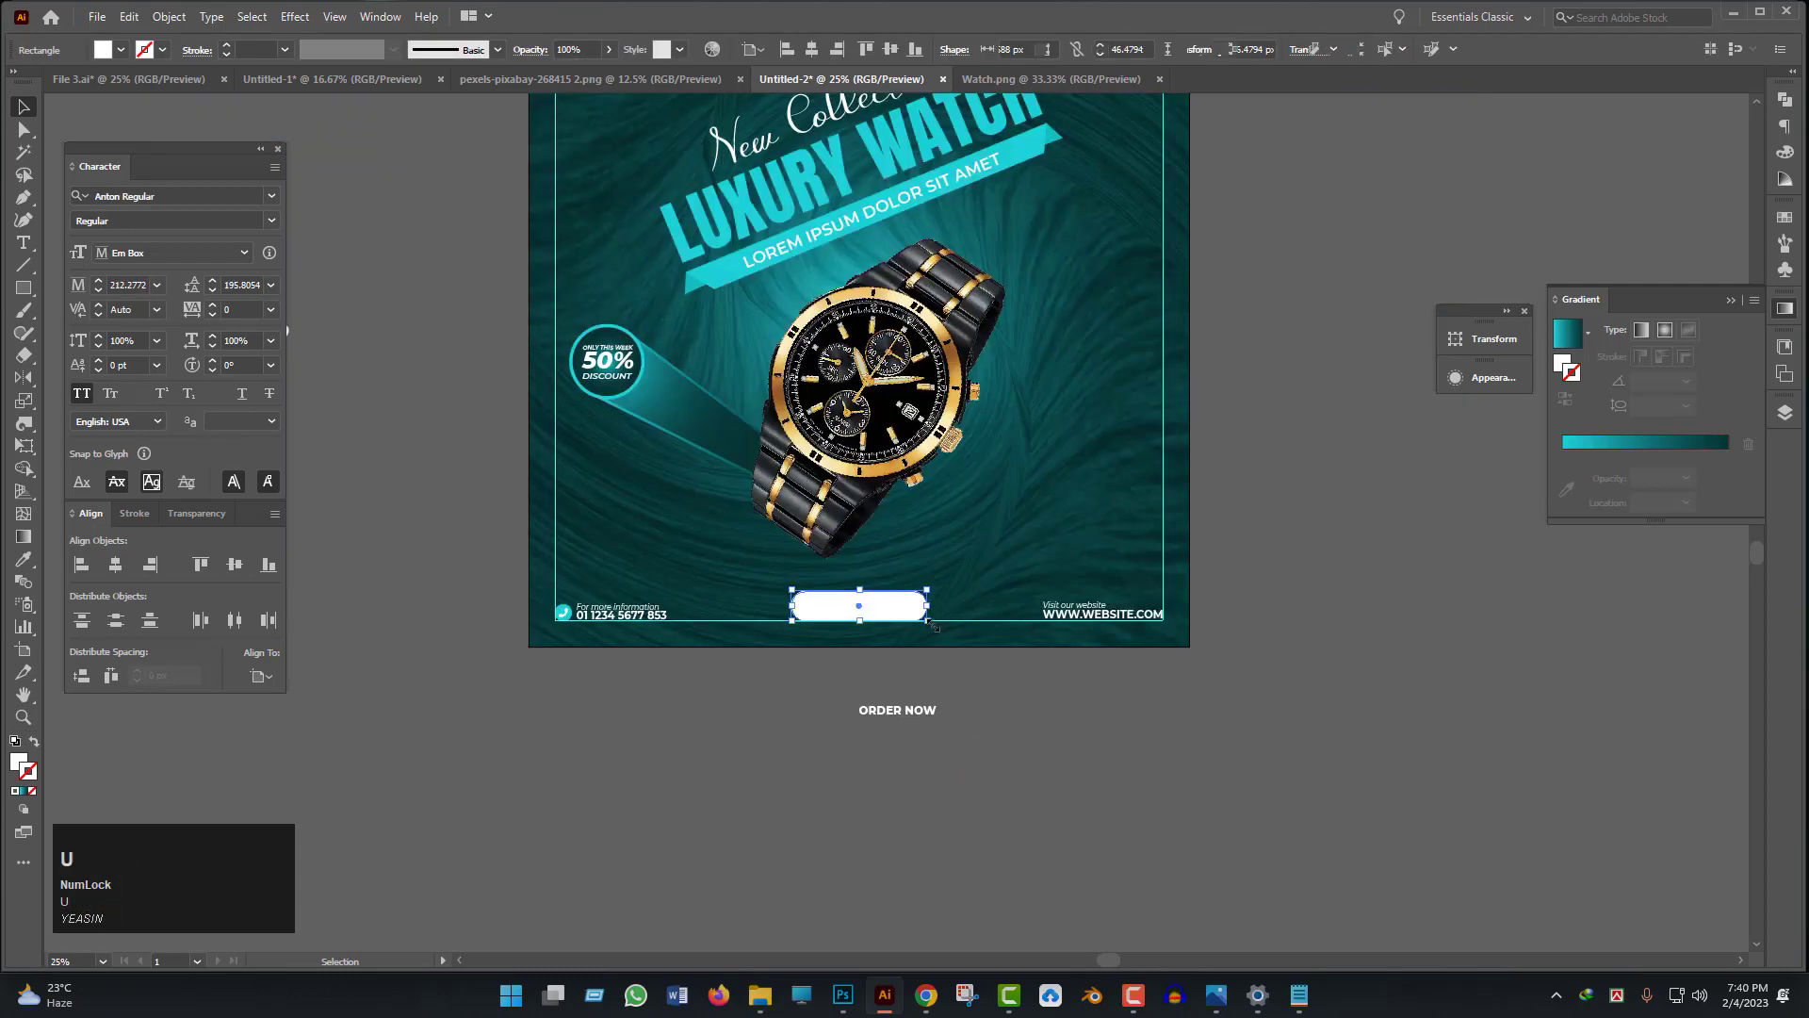
scroll(691, 530, up, 2)
scroll(880, 346, up, 2)
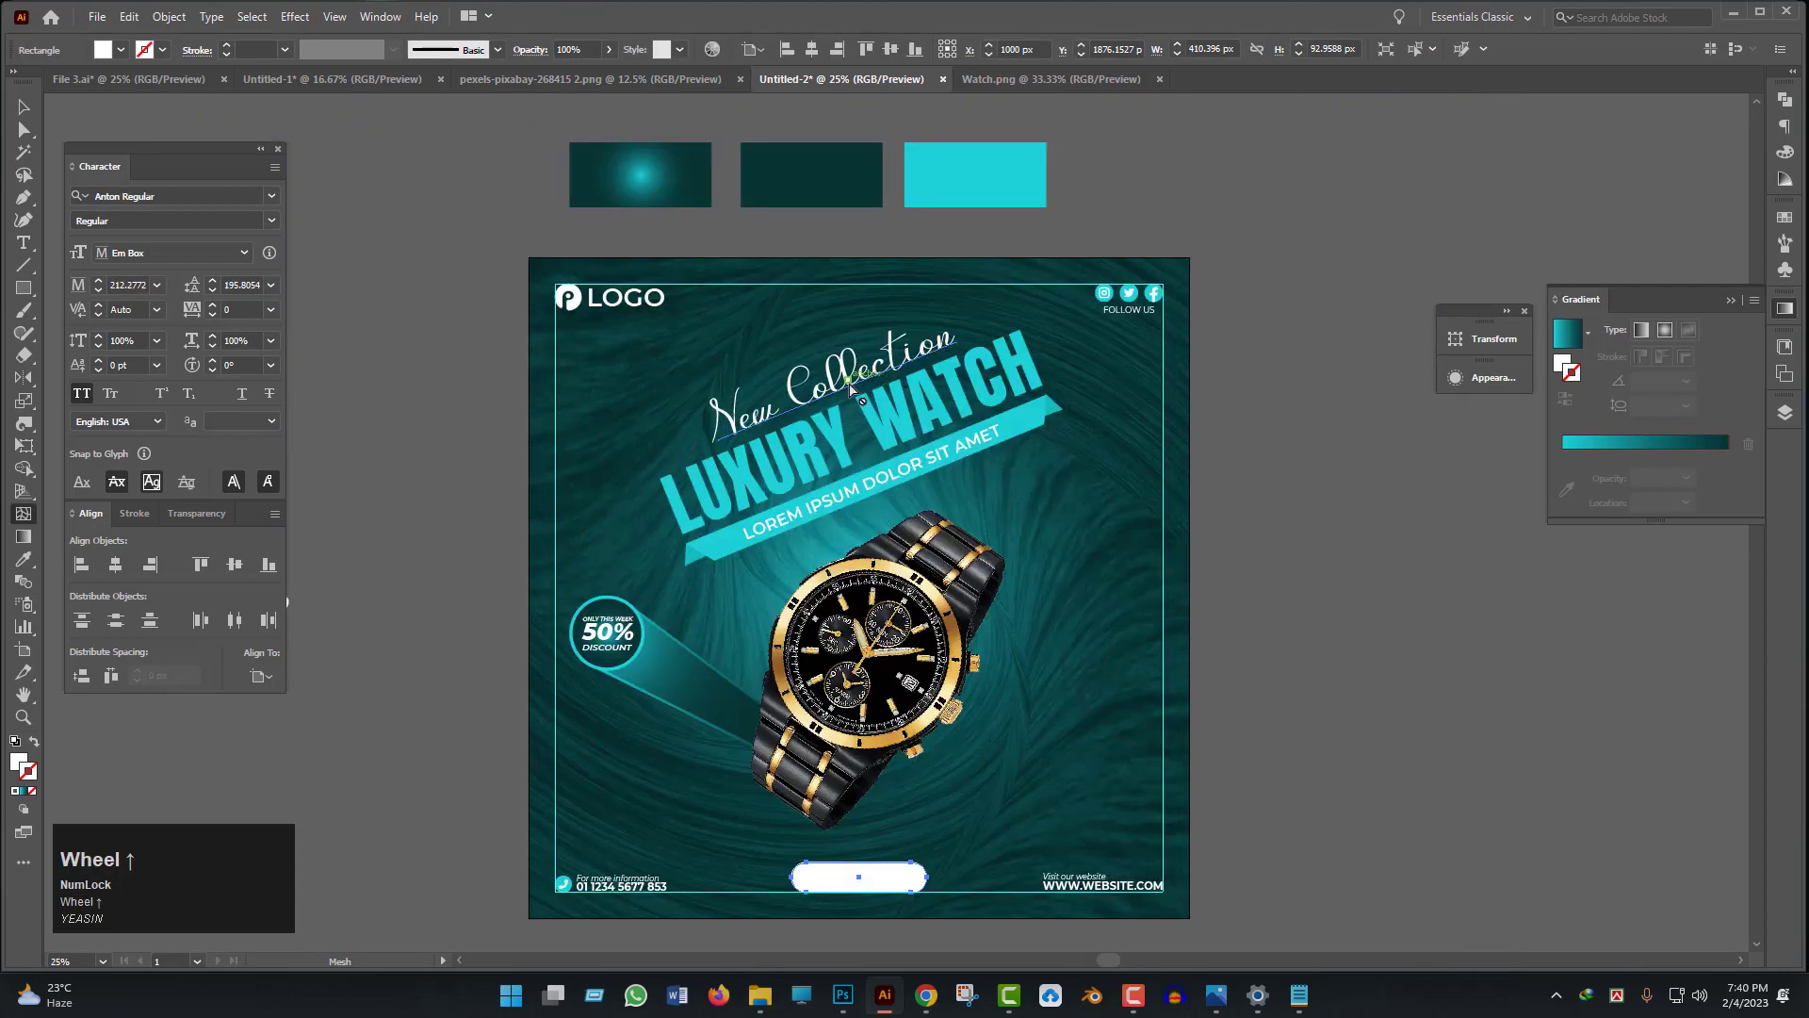
key(i)
click(689, 678)
scroll(829, 754, down, 6)
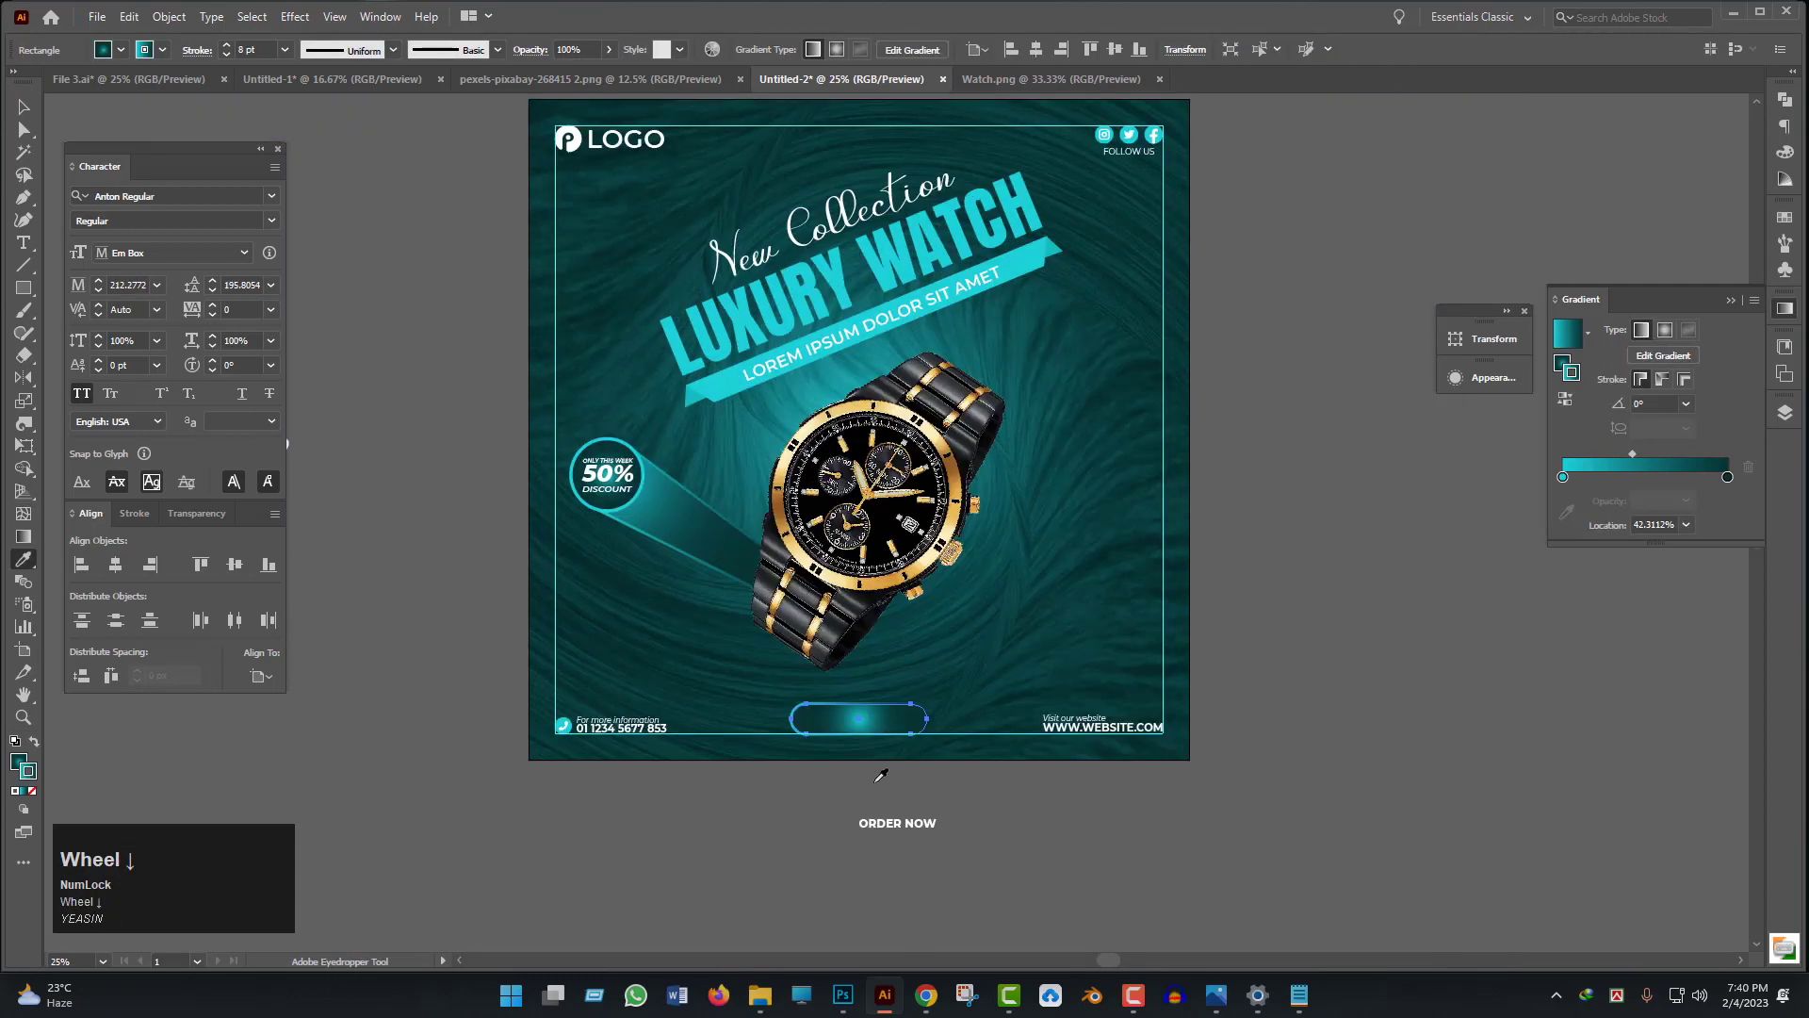
- Make the pill's fill a linear gradient with cyan at both ends and a dark teal stop in the middle
scroll(874, 775, up, 3)
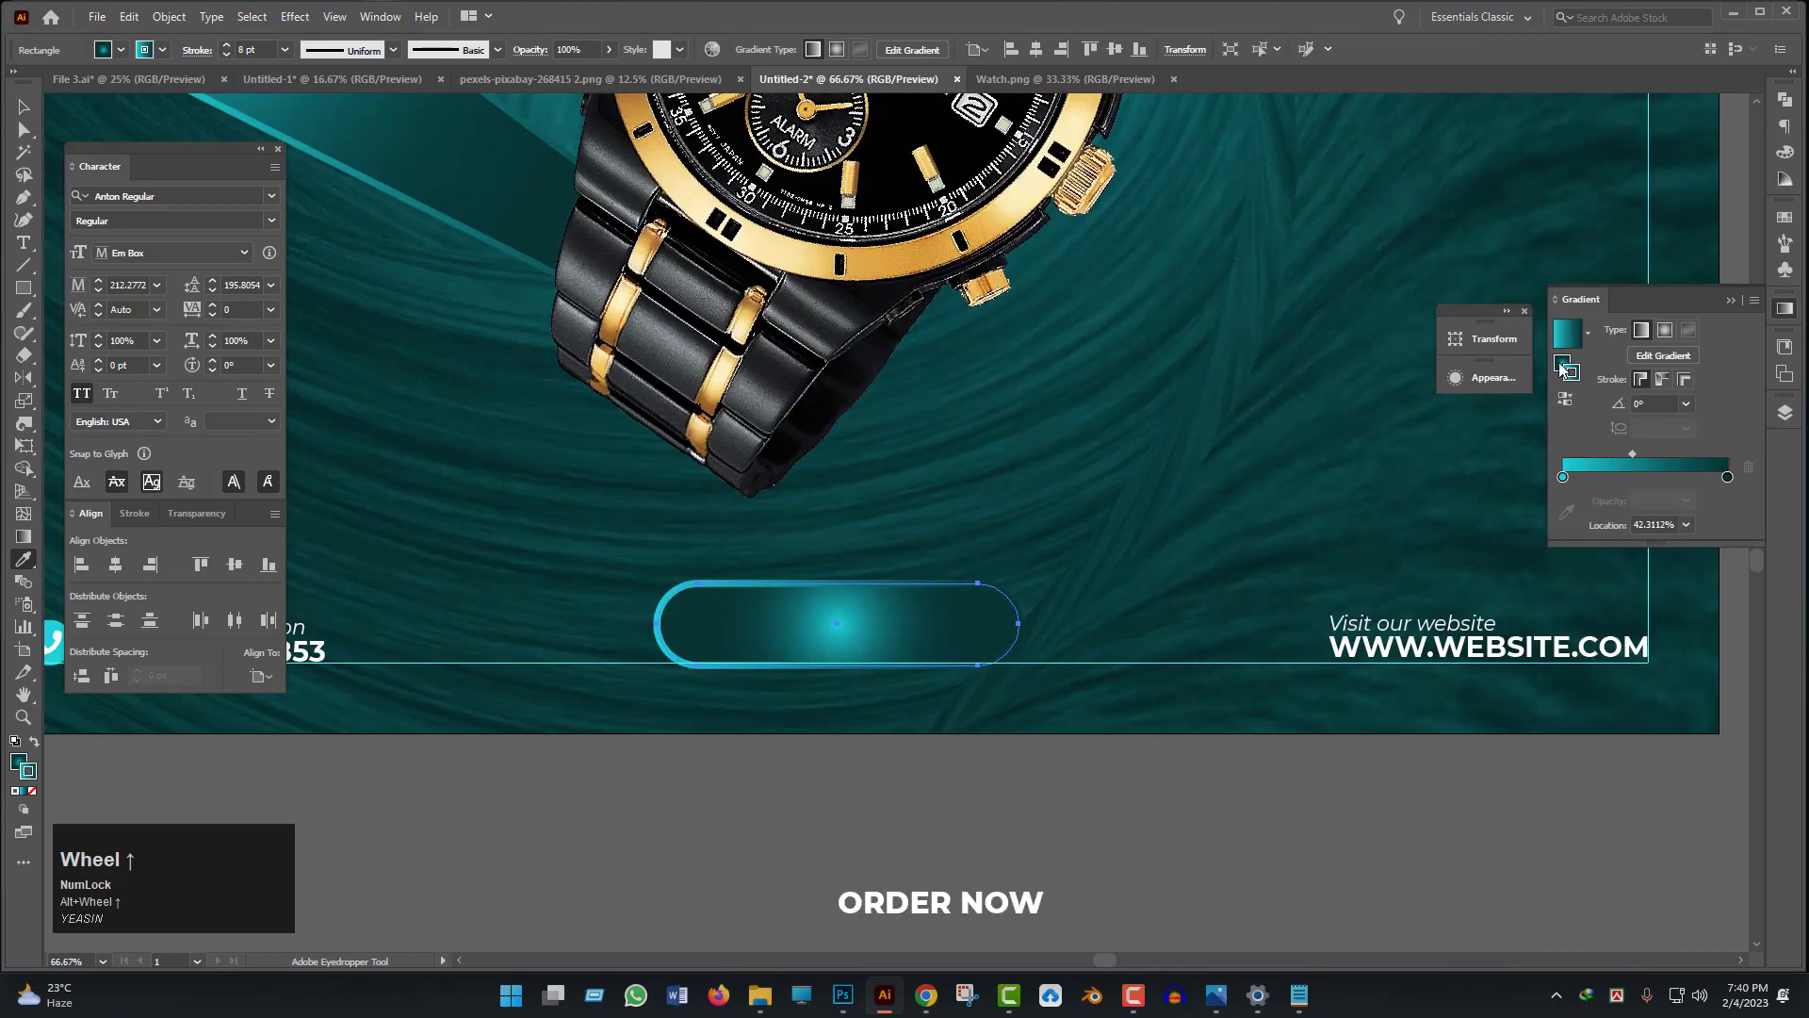
click(1562, 364)
click(23, 108)
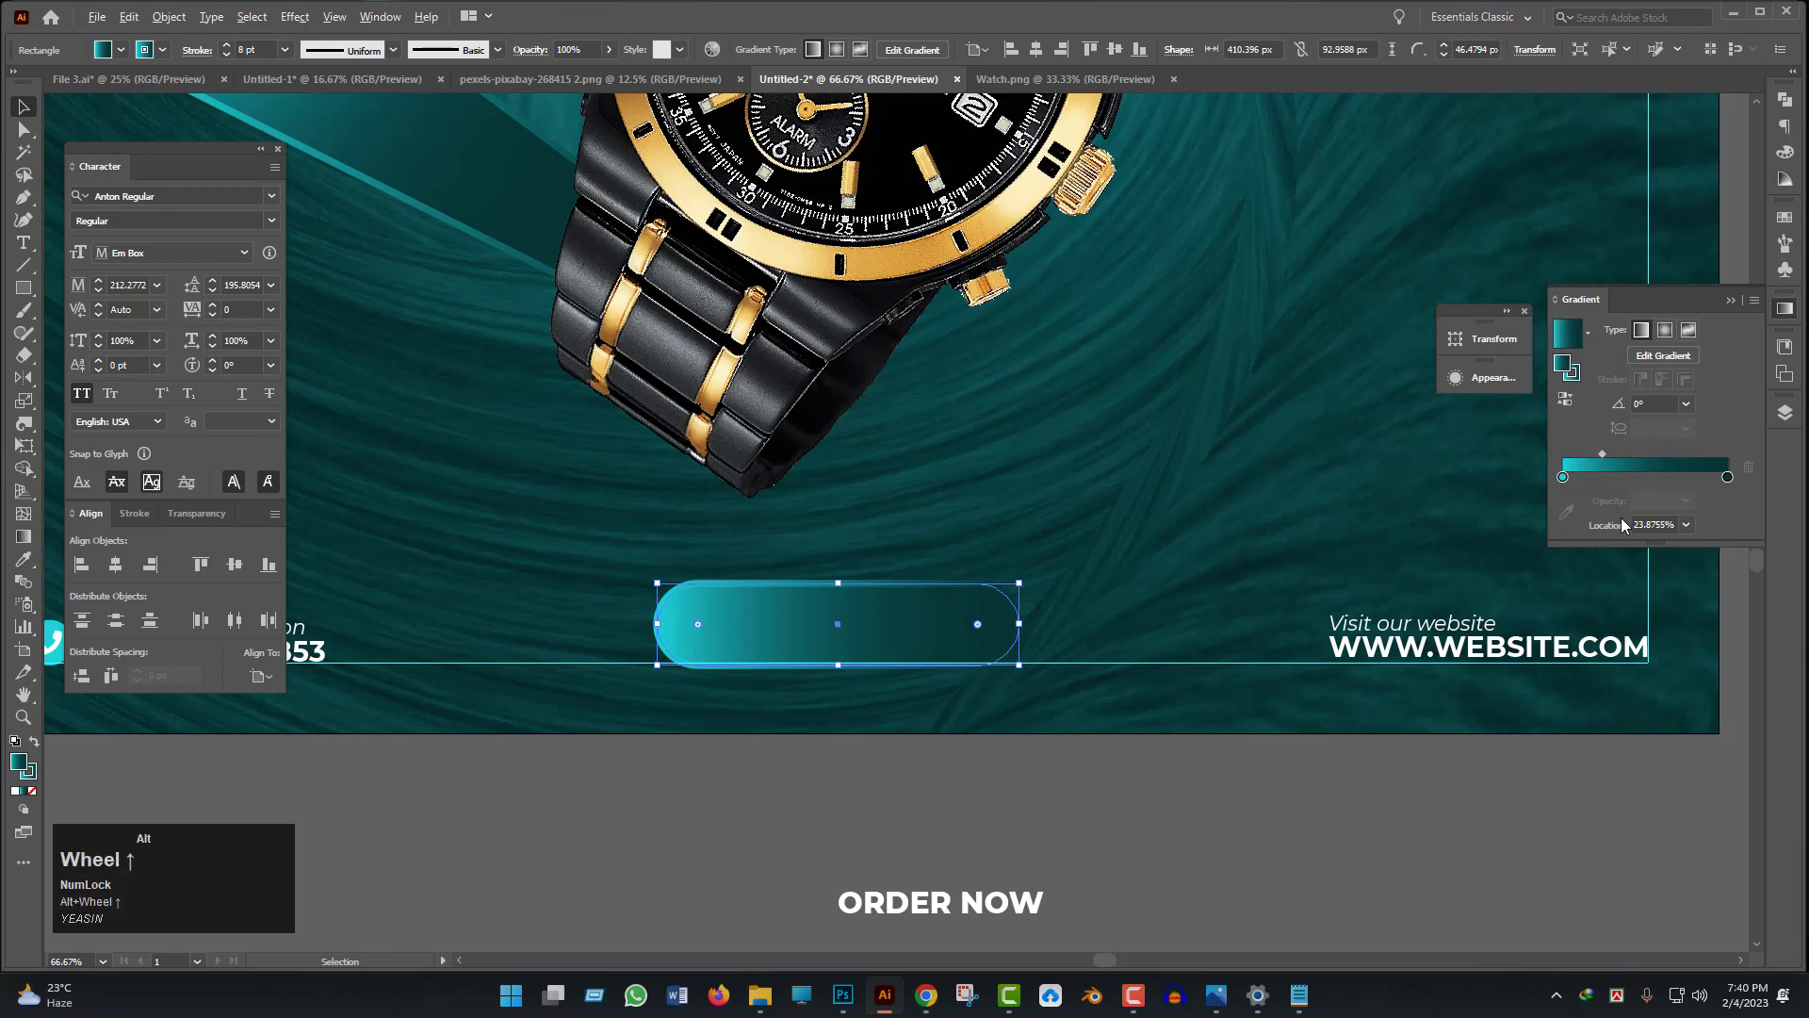
drag(1604, 455, 1738, 520)
click(1717, 479)
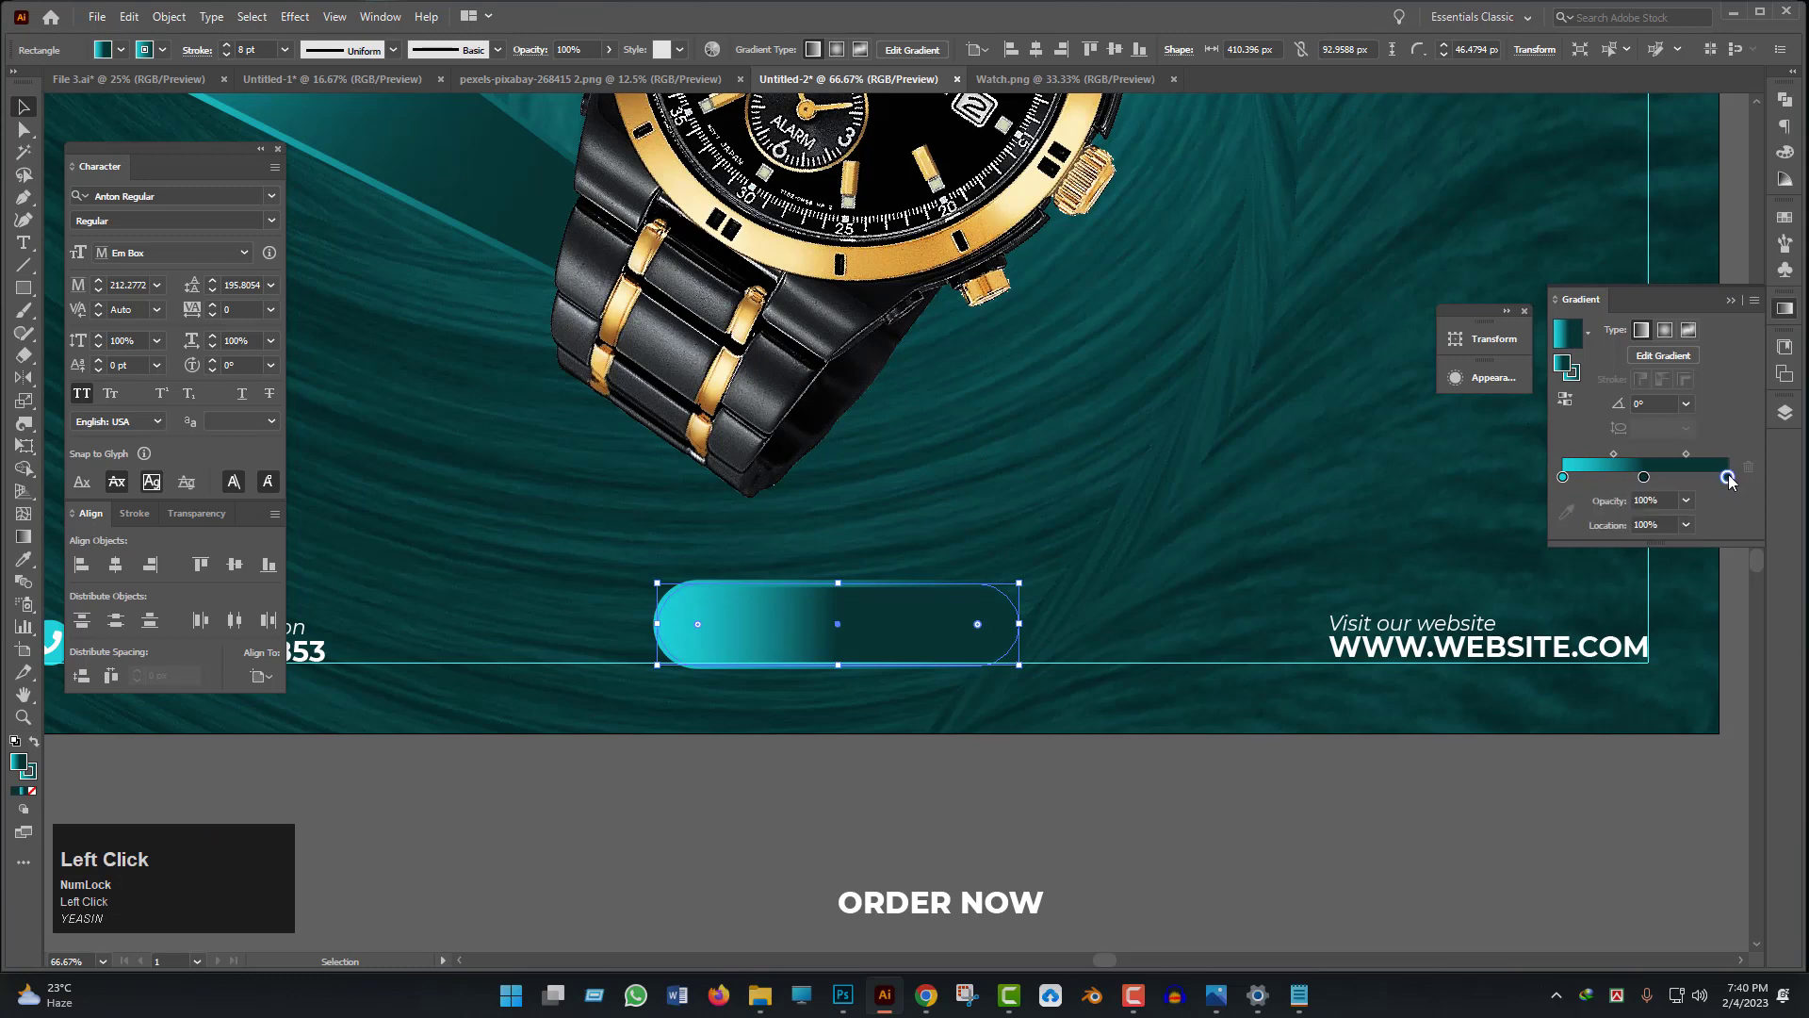
drag(1565, 478, 1732, 481)
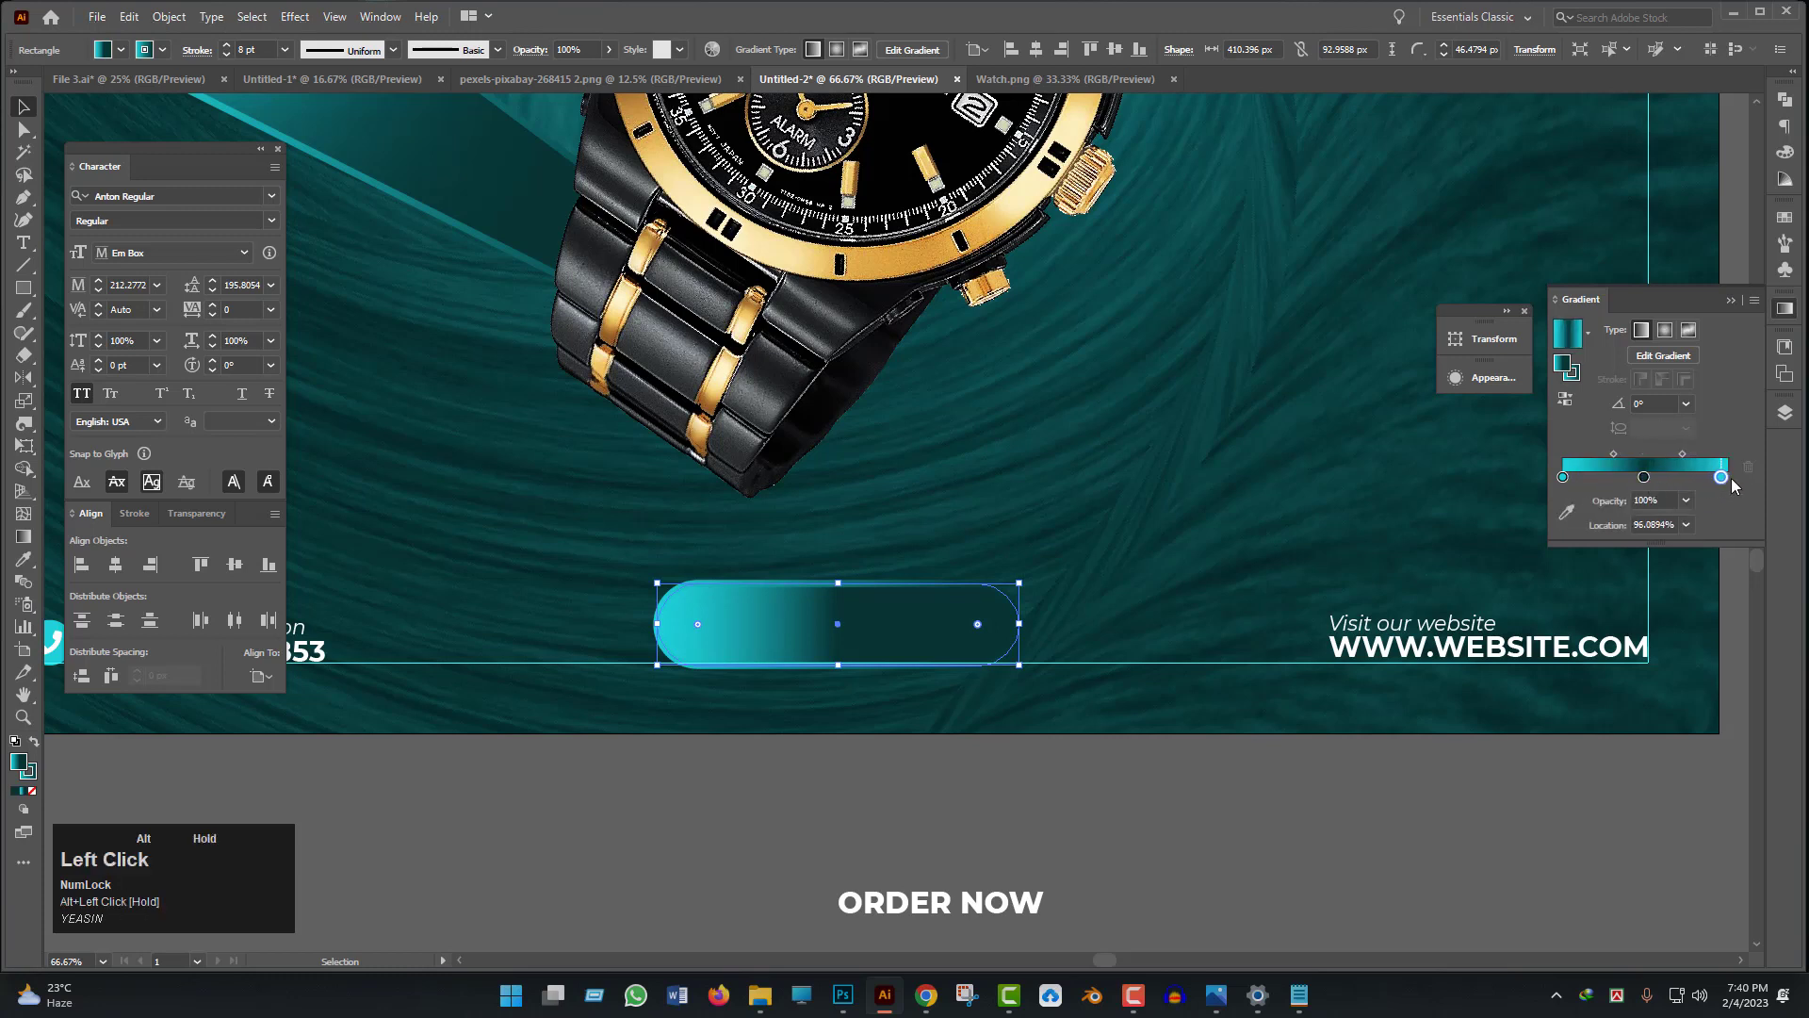
drag(1614, 454, 1706, 454)
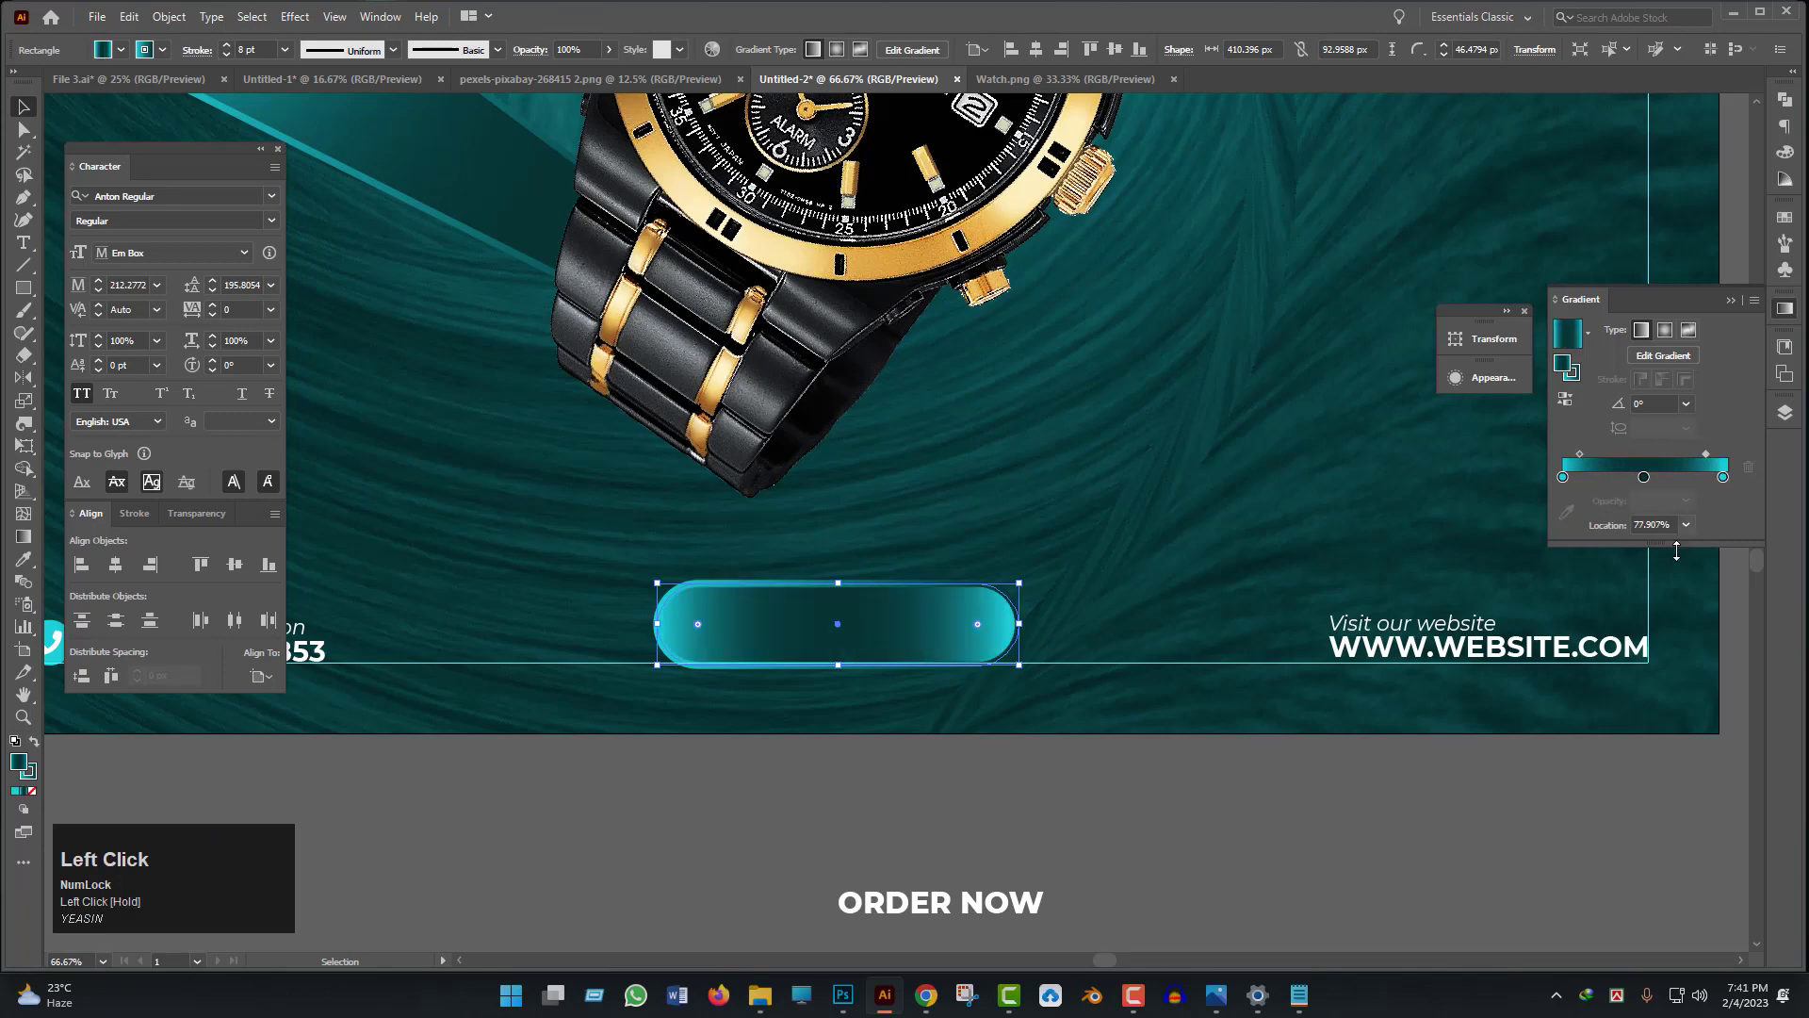
click(1227, 829)
scroll(1228, 820, down, 2)
scroll(916, 509, up, 1)
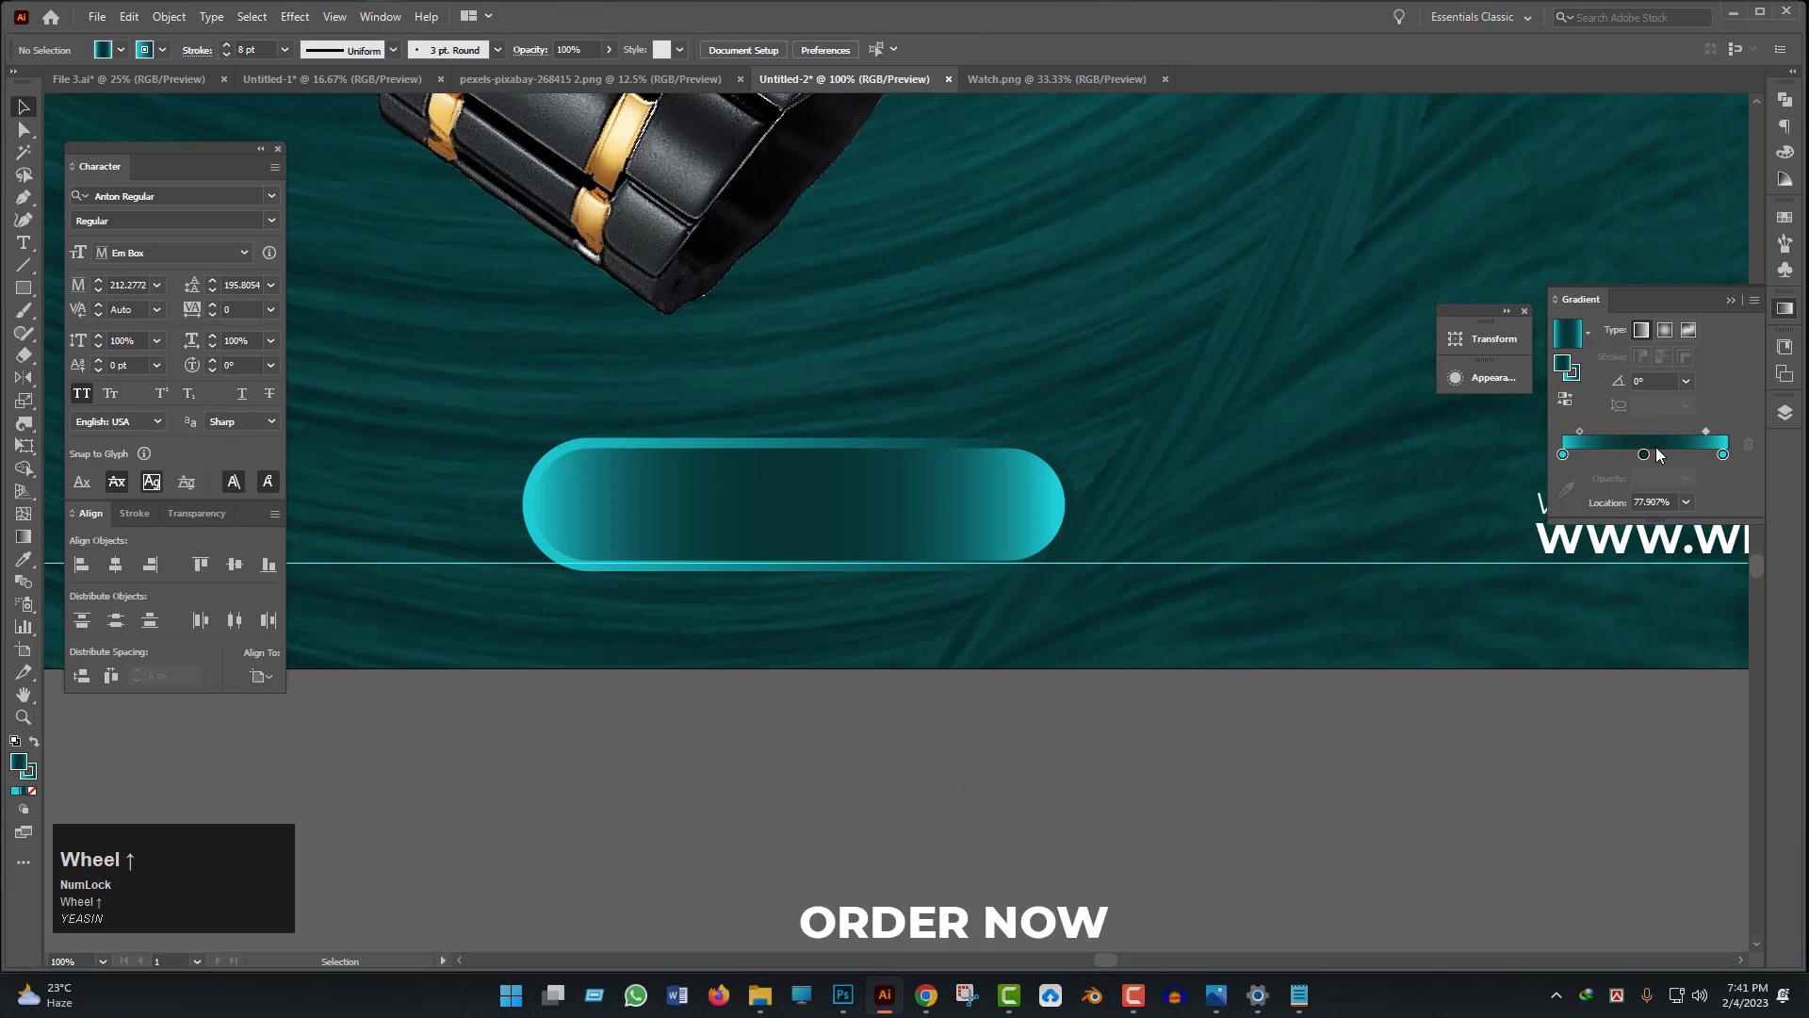
click(1577, 374)
mouse_move(1728, 455)
mouse_down()
mouse_move(1649, 456)
mouse_move(1714, 454)
mouse_up()
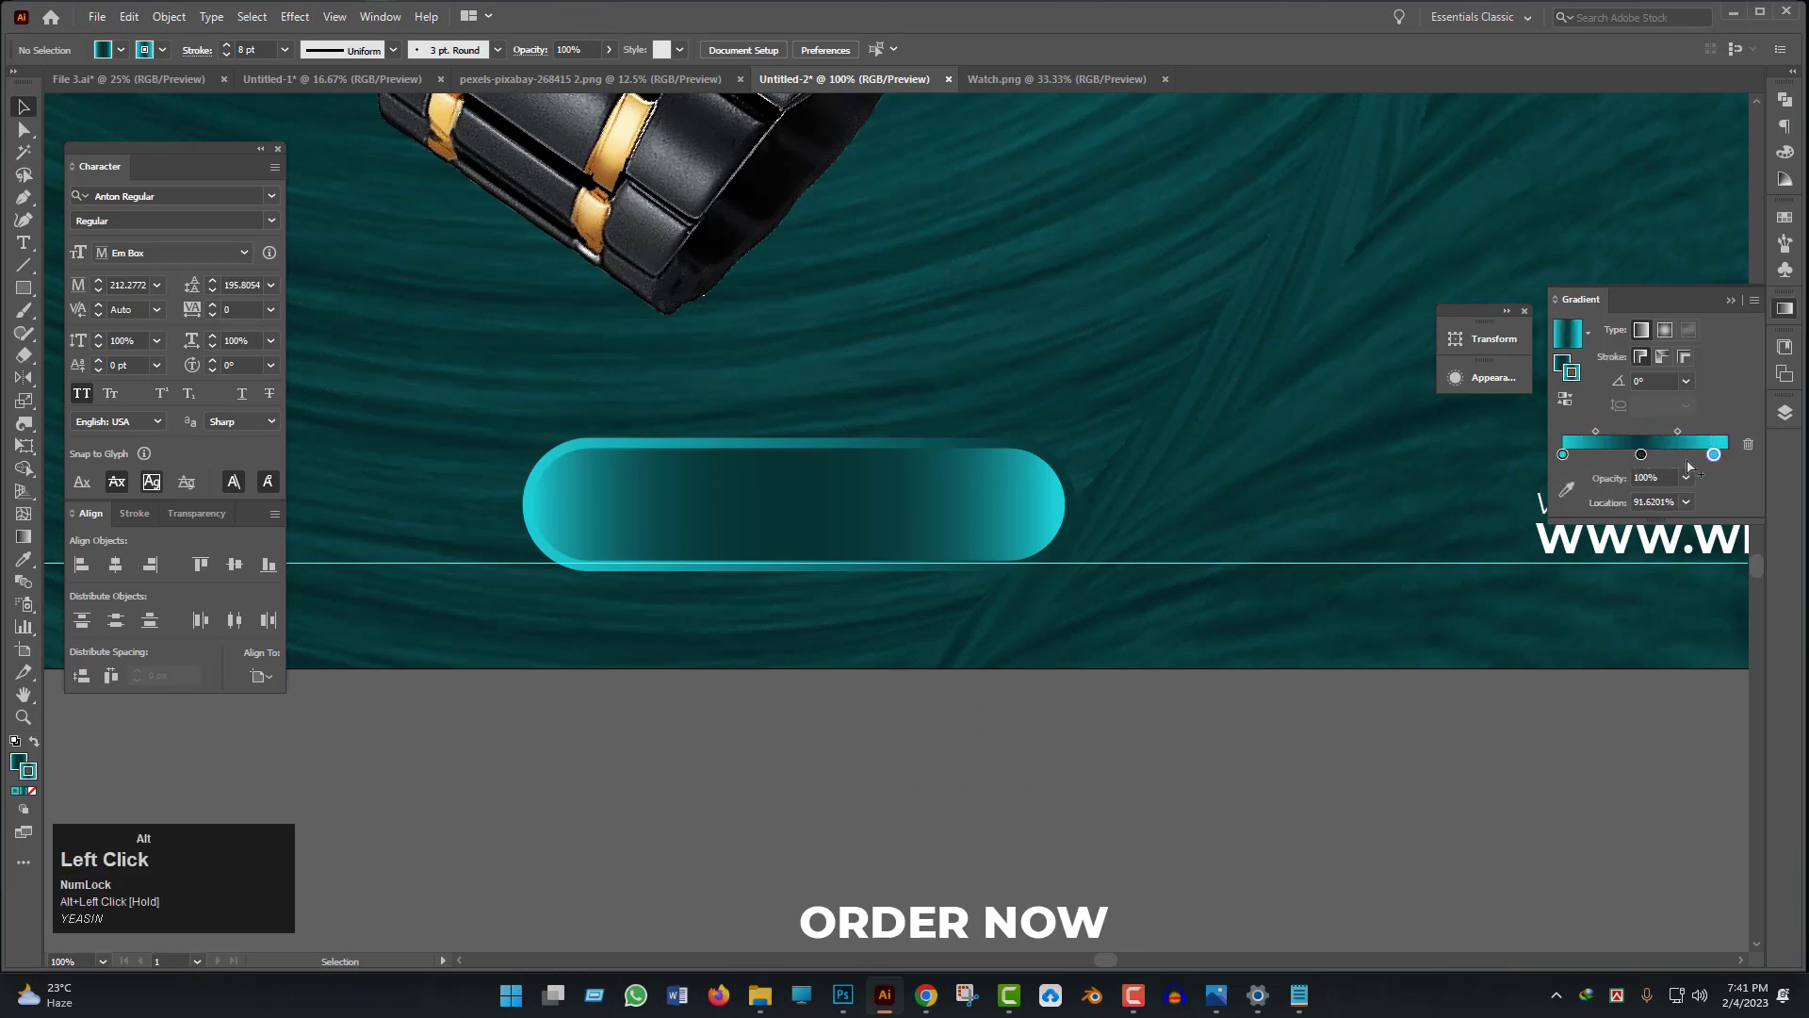
drag(1593, 431, 1577, 431)
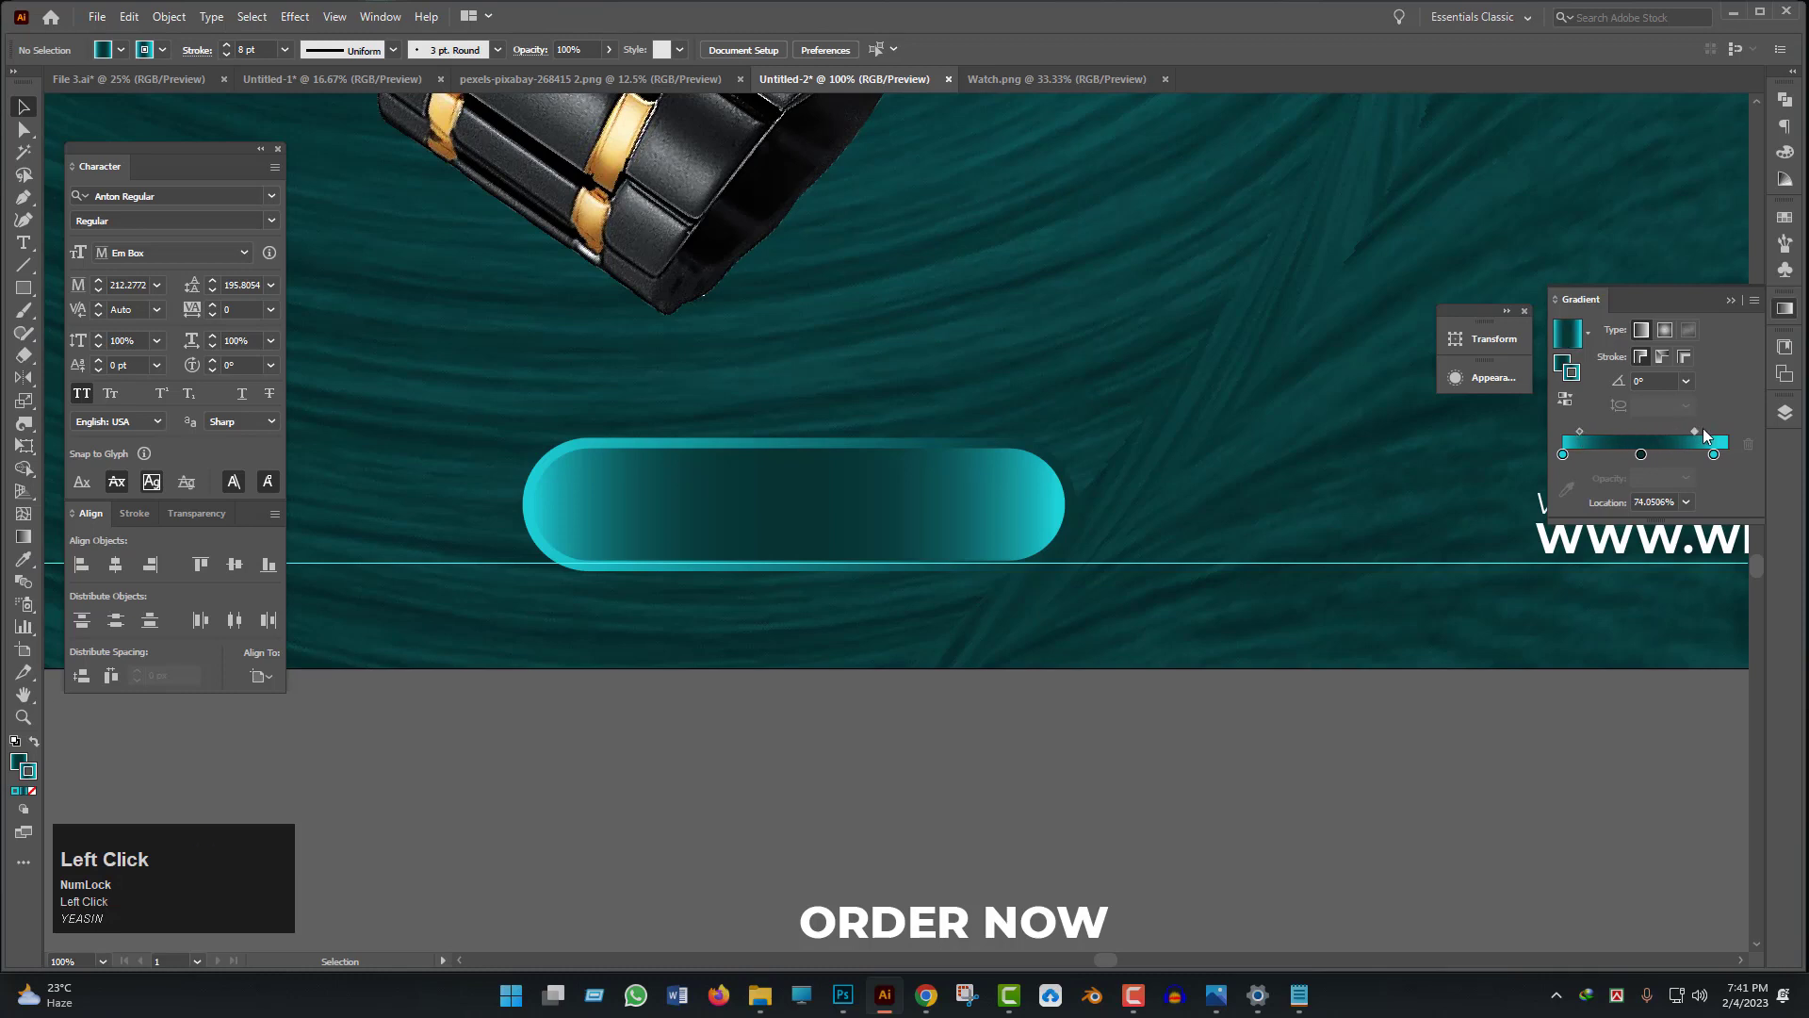
- Give the pill's stroke a linear gradient with cyan at both ends and a dark teal stop in between
click(1035, 505)
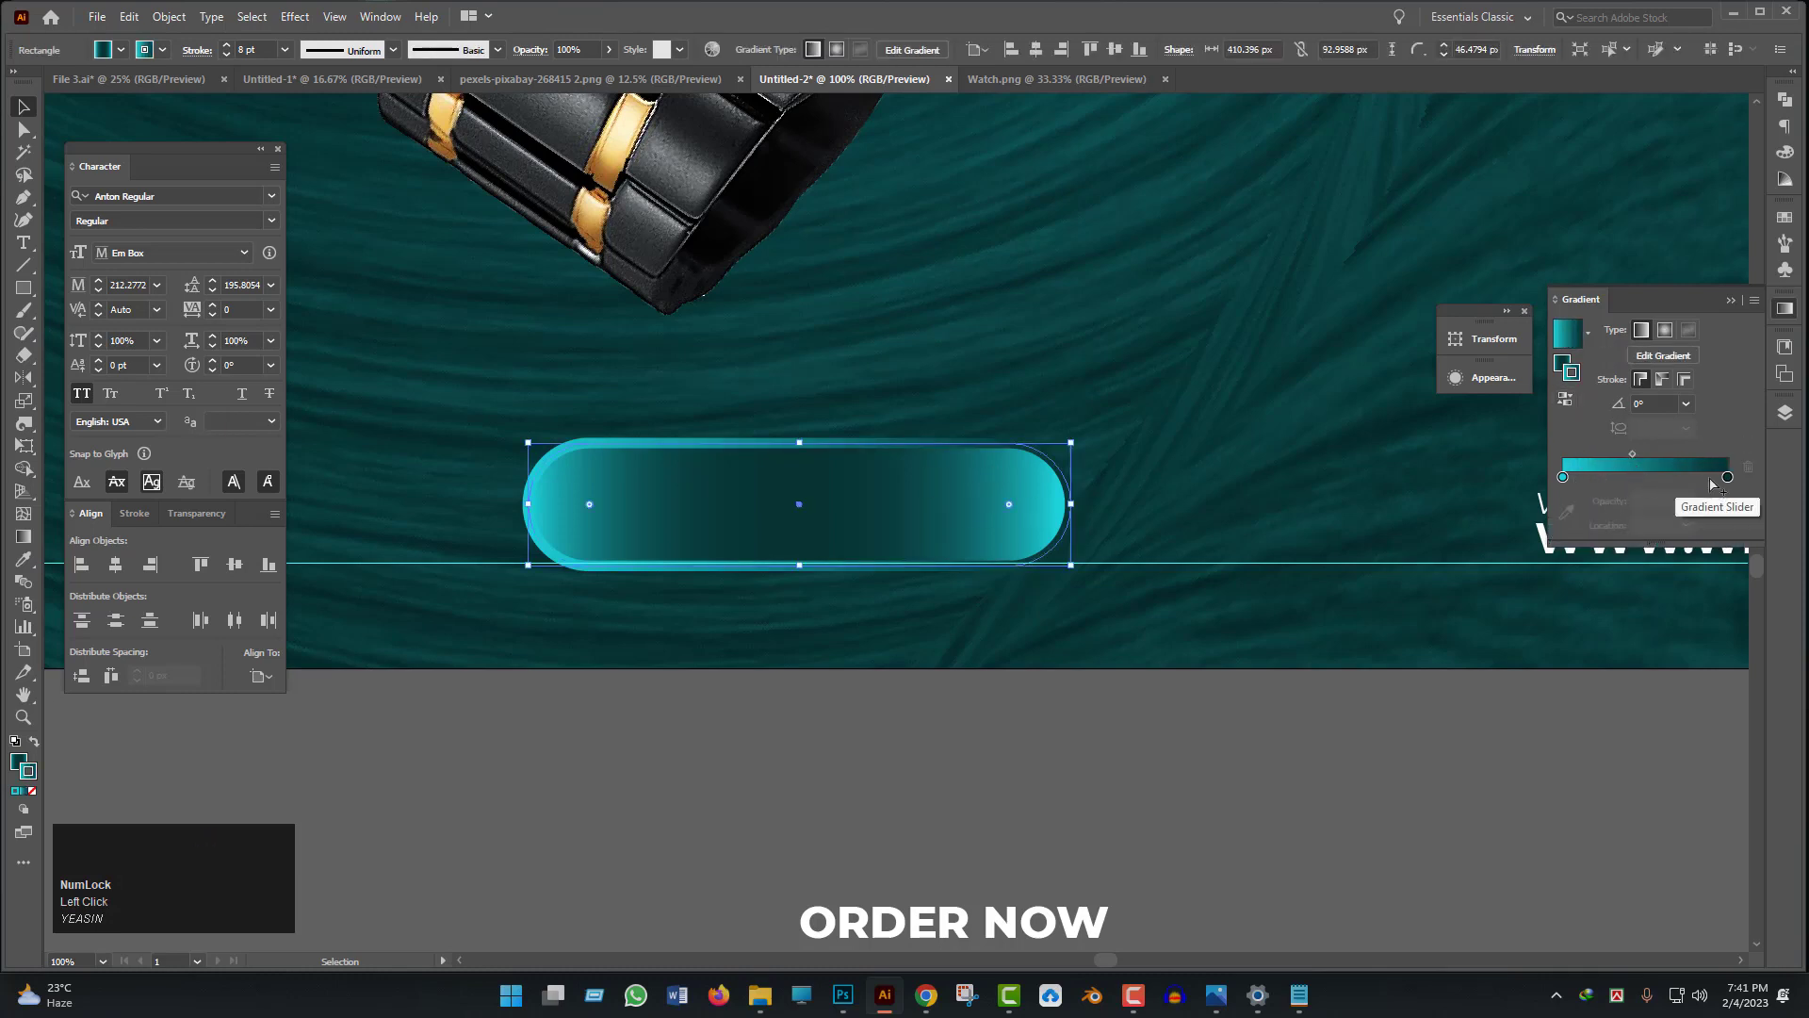
click(1649, 484)
click(1634, 477)
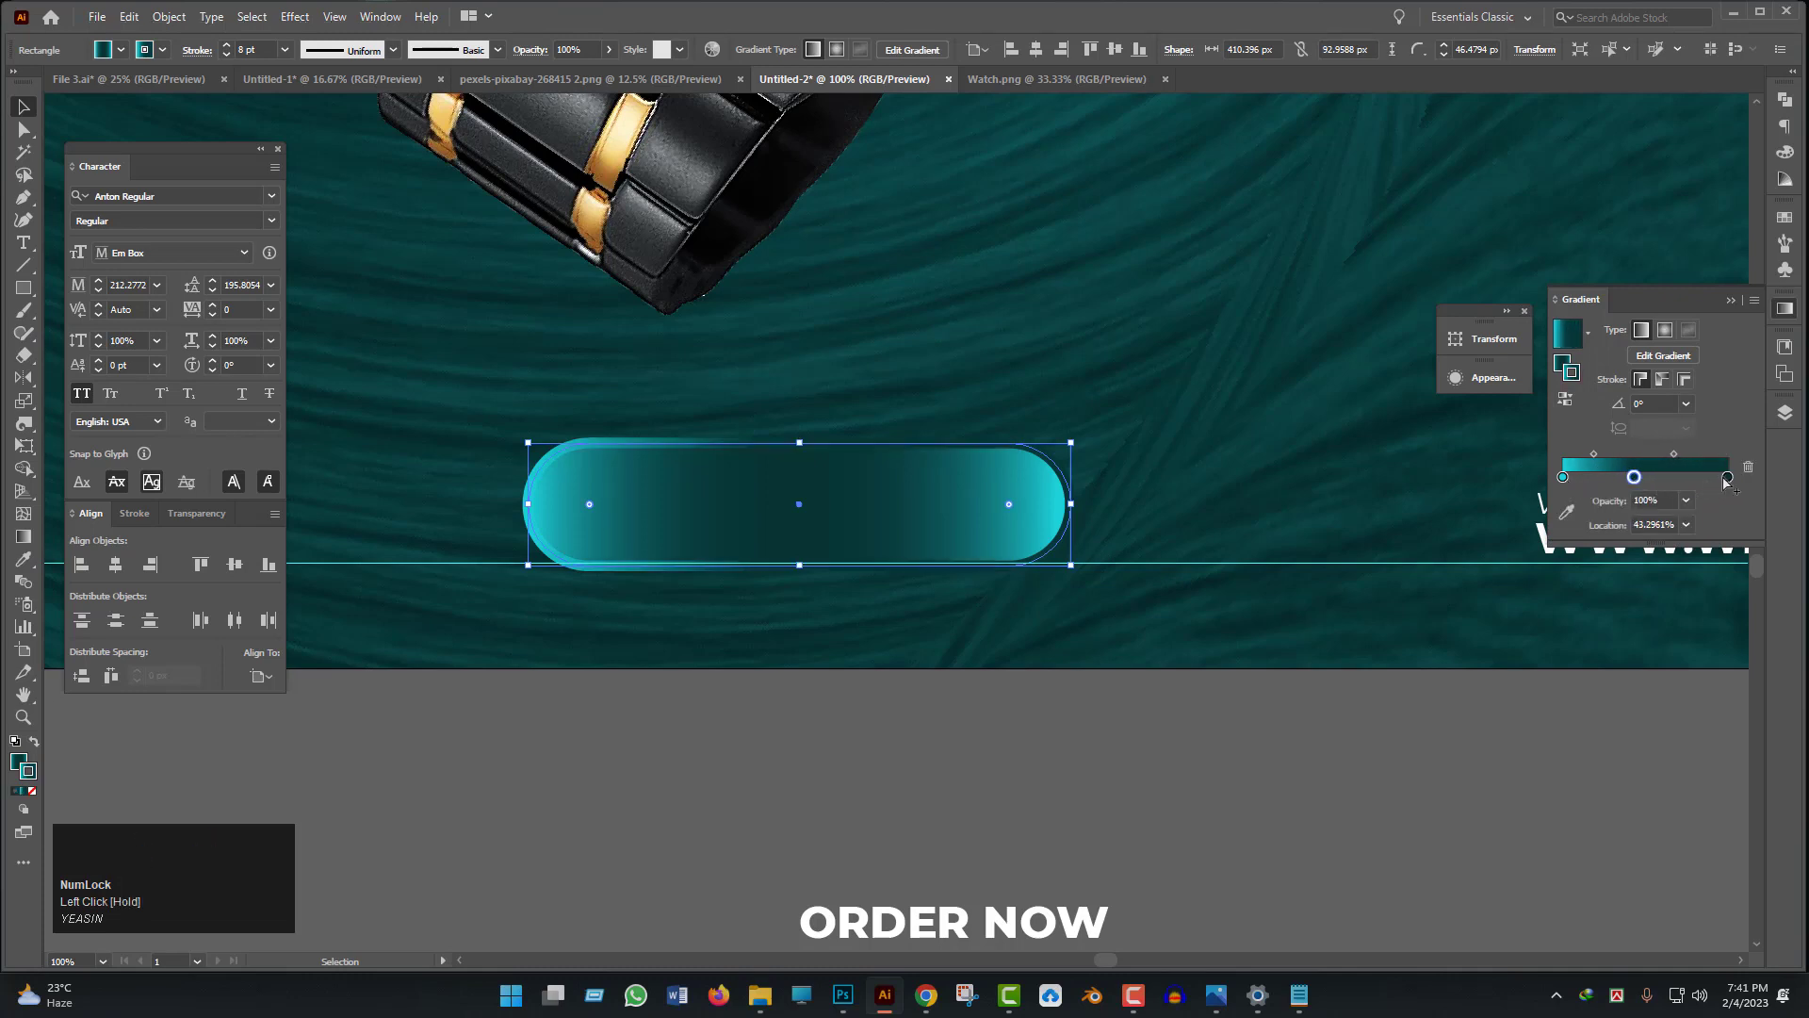
click(1726, 477)
drag(1564, 478, 1716, 478)
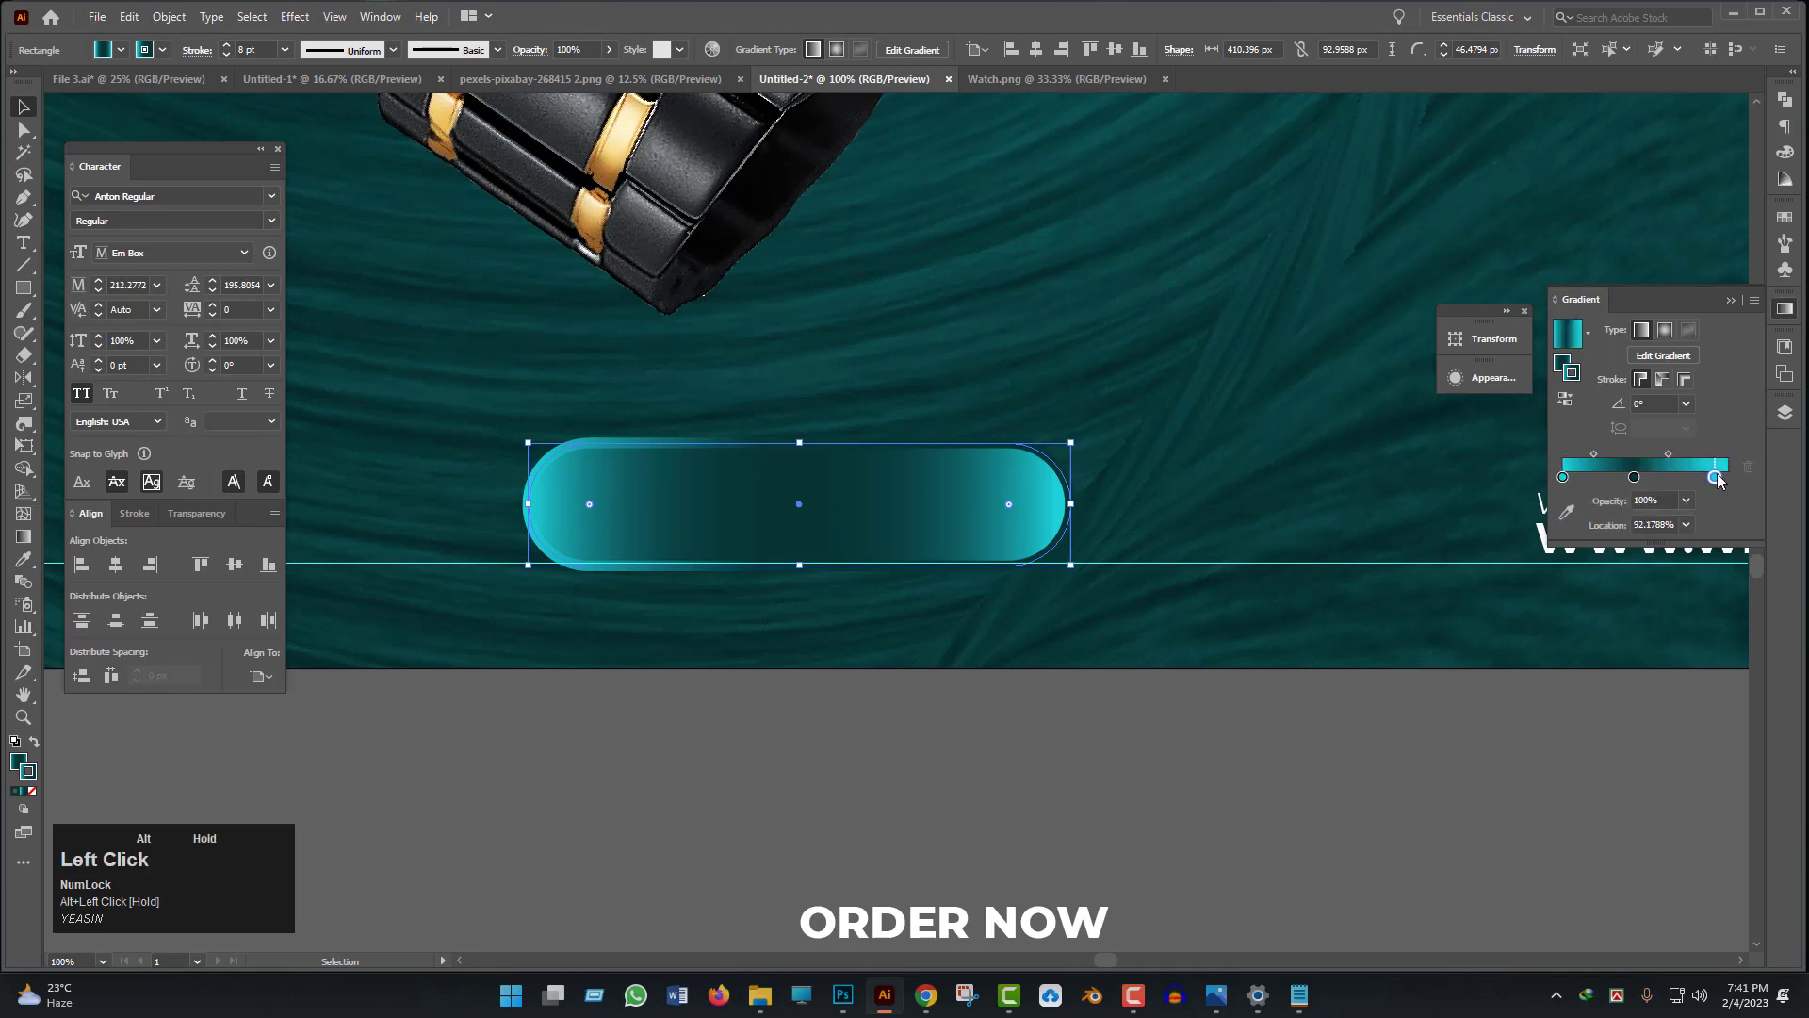
drag(1594, 454, 1704, 453)
click(1423, 722)
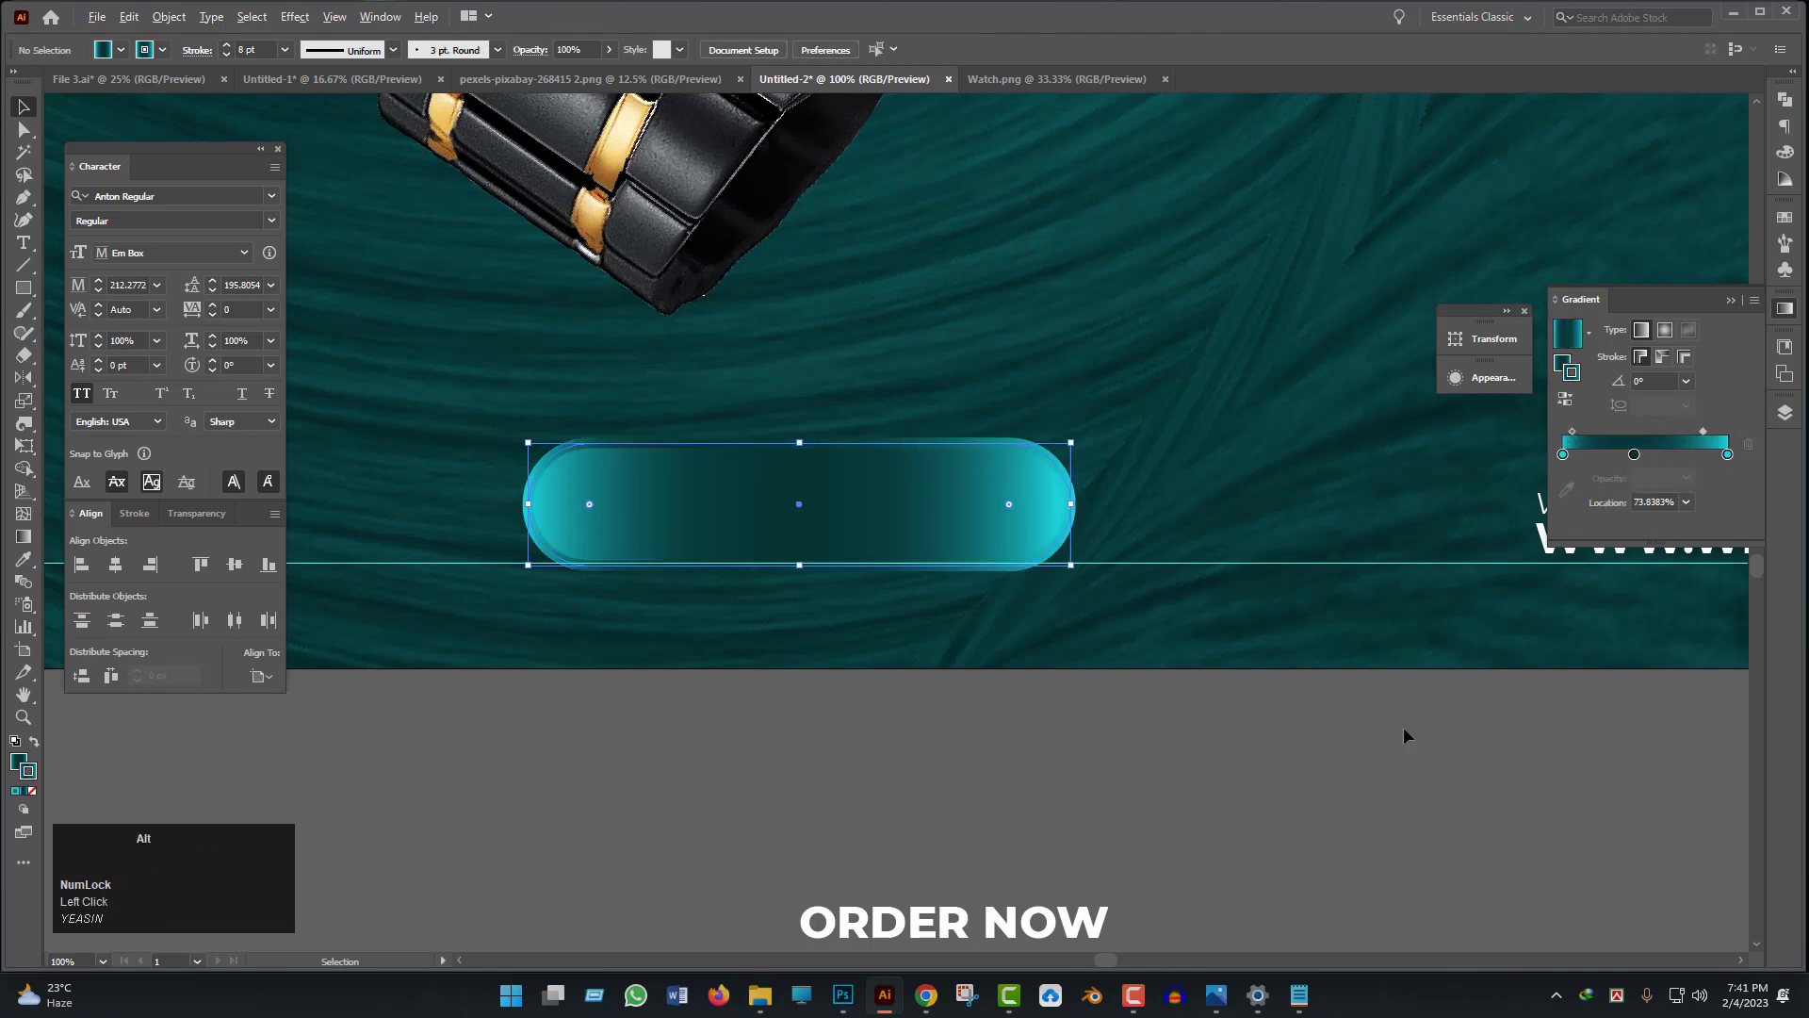
- Set the pill's stroke weight to 5 pt and make its stroke gradient cyan along the whole length
scroll(1404, 727, down, 2)
click(1093, 617)
drag(1093, 617, 836, 608)
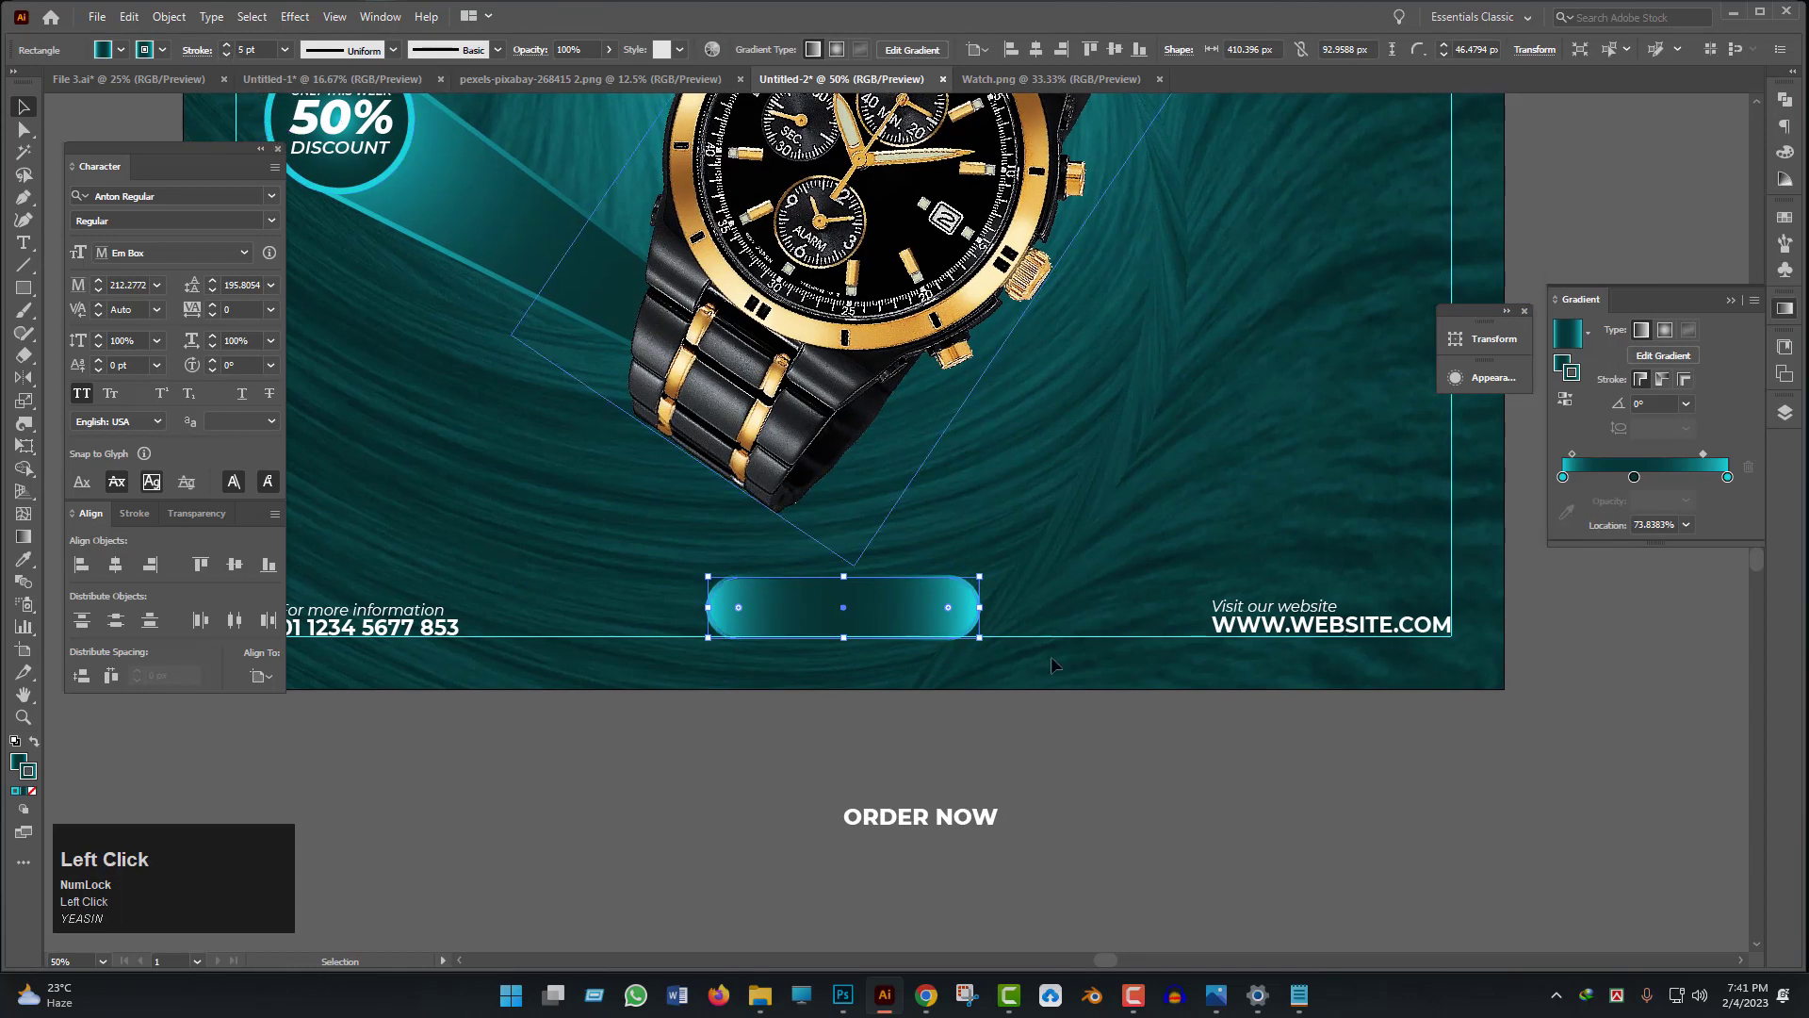
click(1090, 709)
scroll(867, 697, up, 2)
click(890, 497)
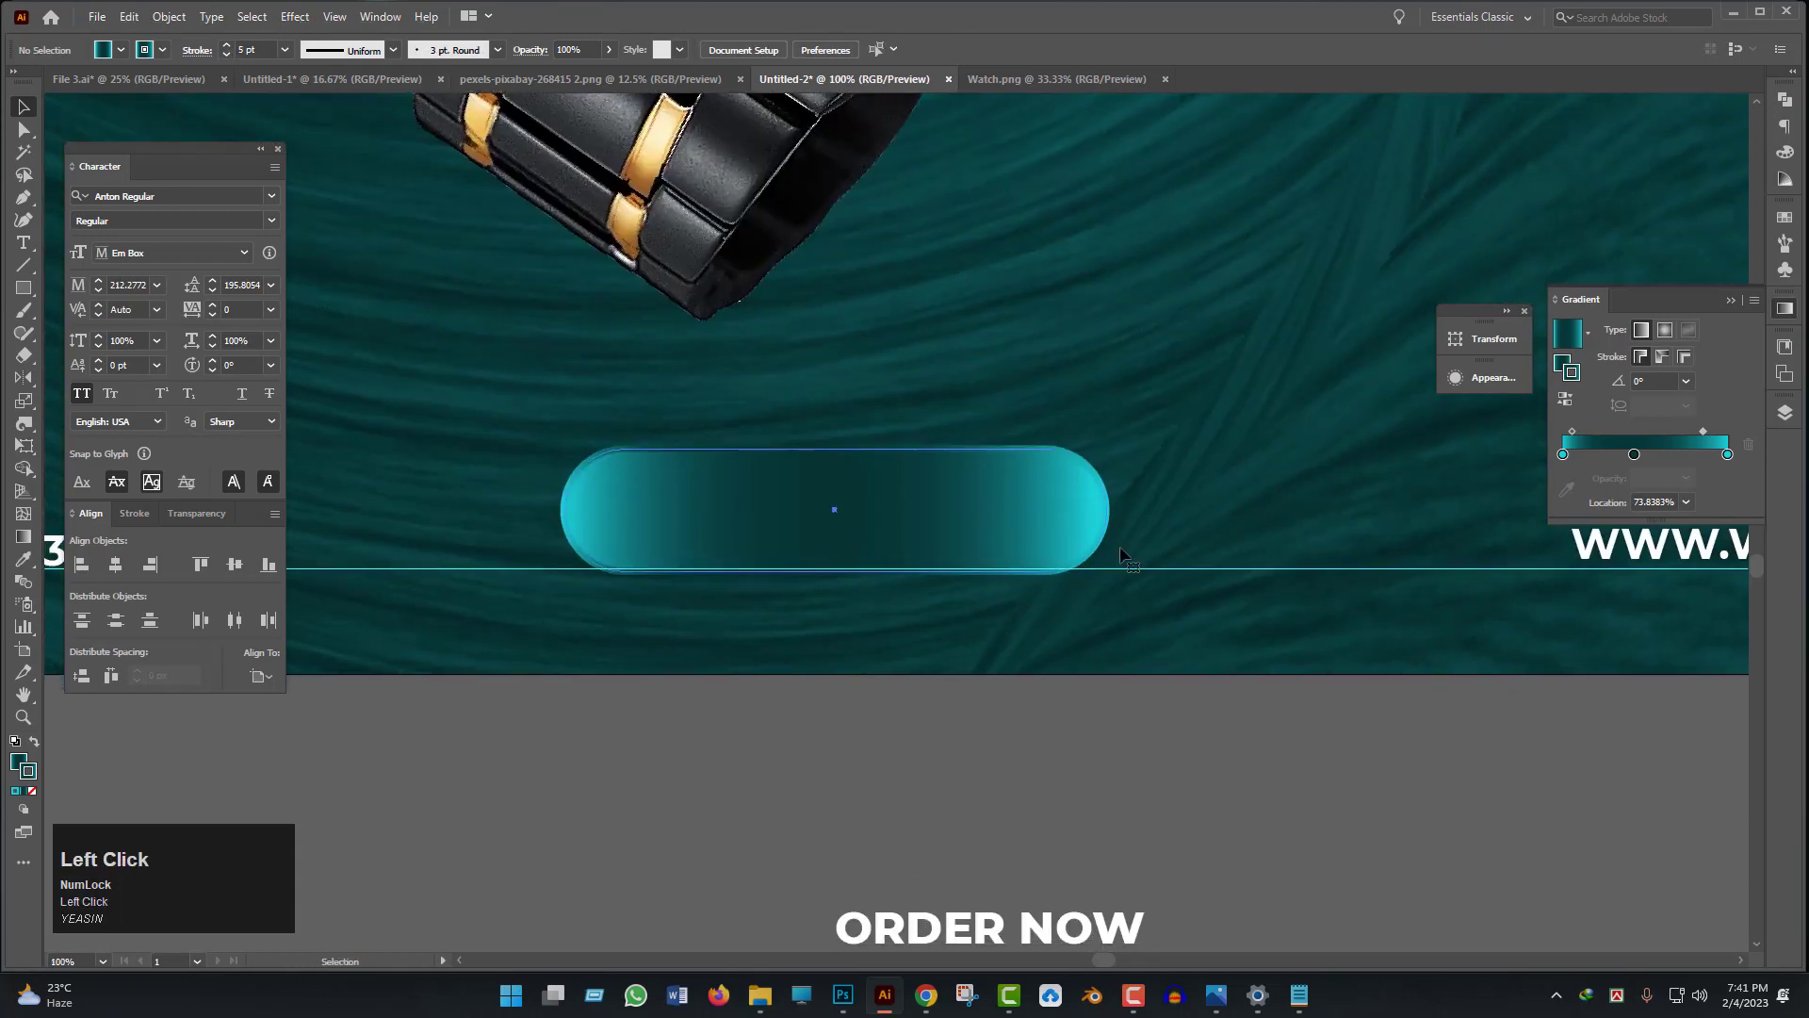
click(1251, 743)
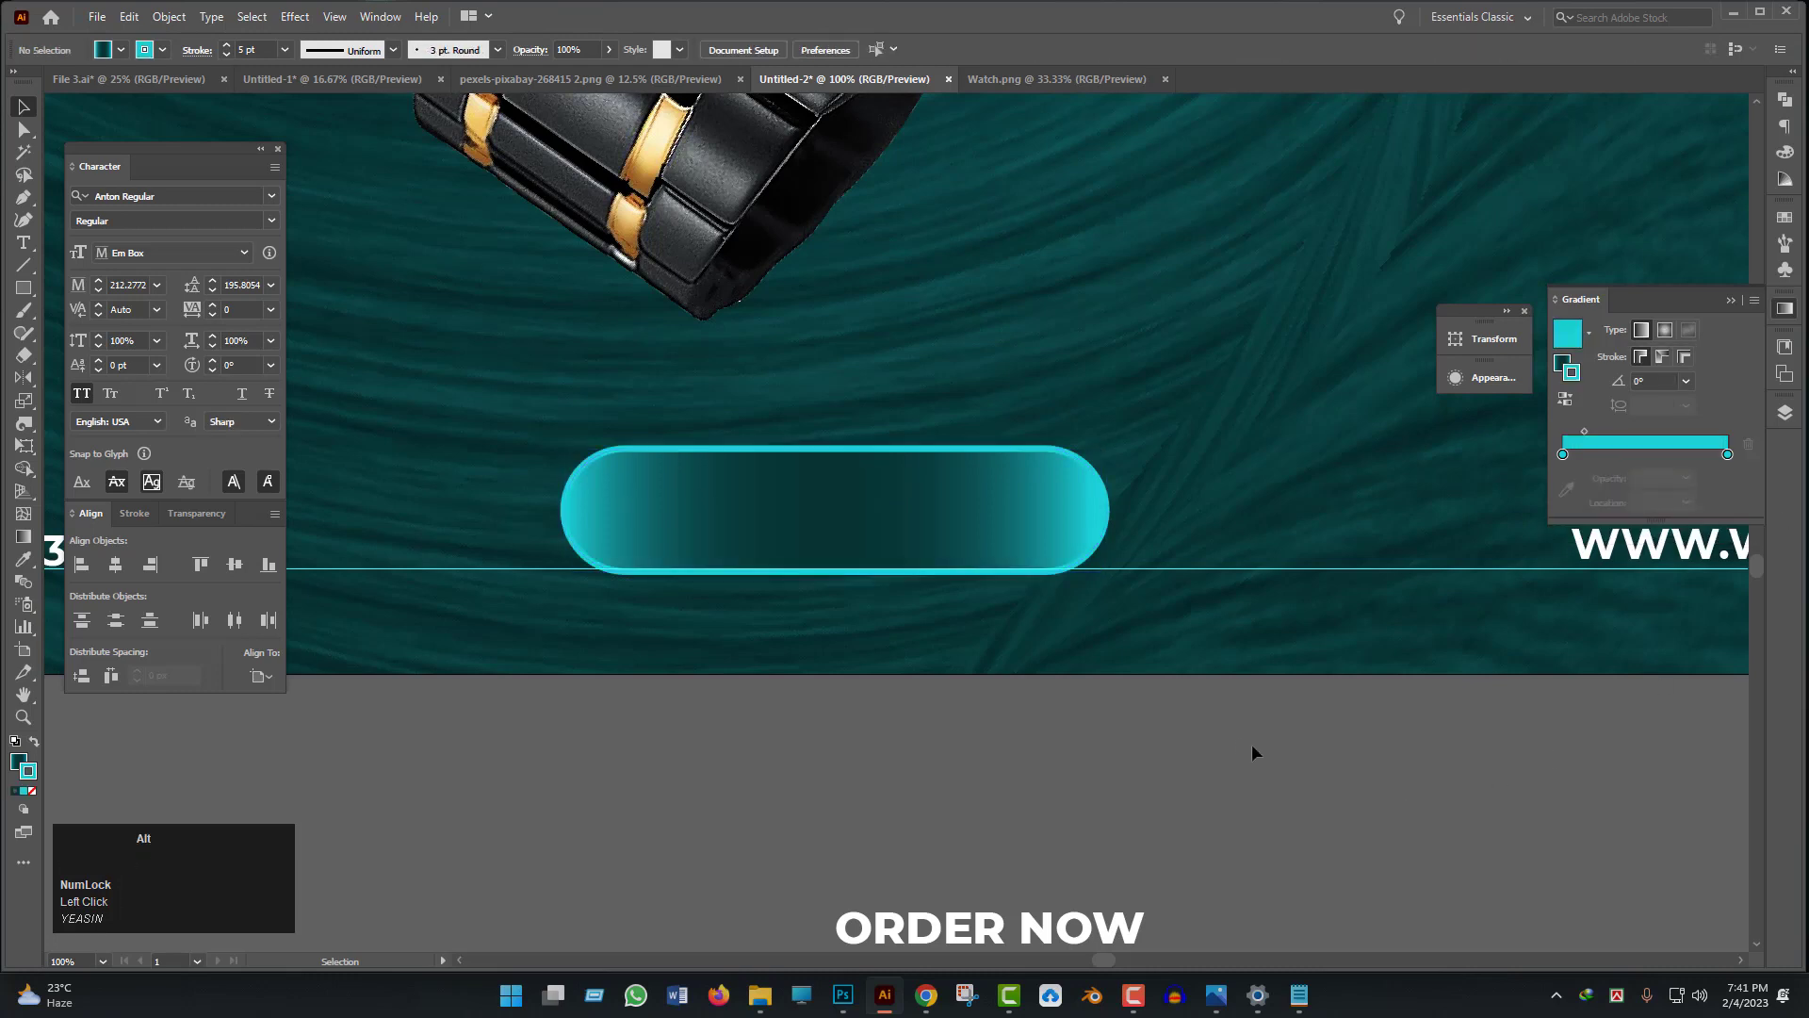
- Move the ORDER NOW text from the pasteboard onto the right part of the pill button and bring it to the front
scroll(1251, 744, down, 2)
scroll(1304, 768, up, 2)
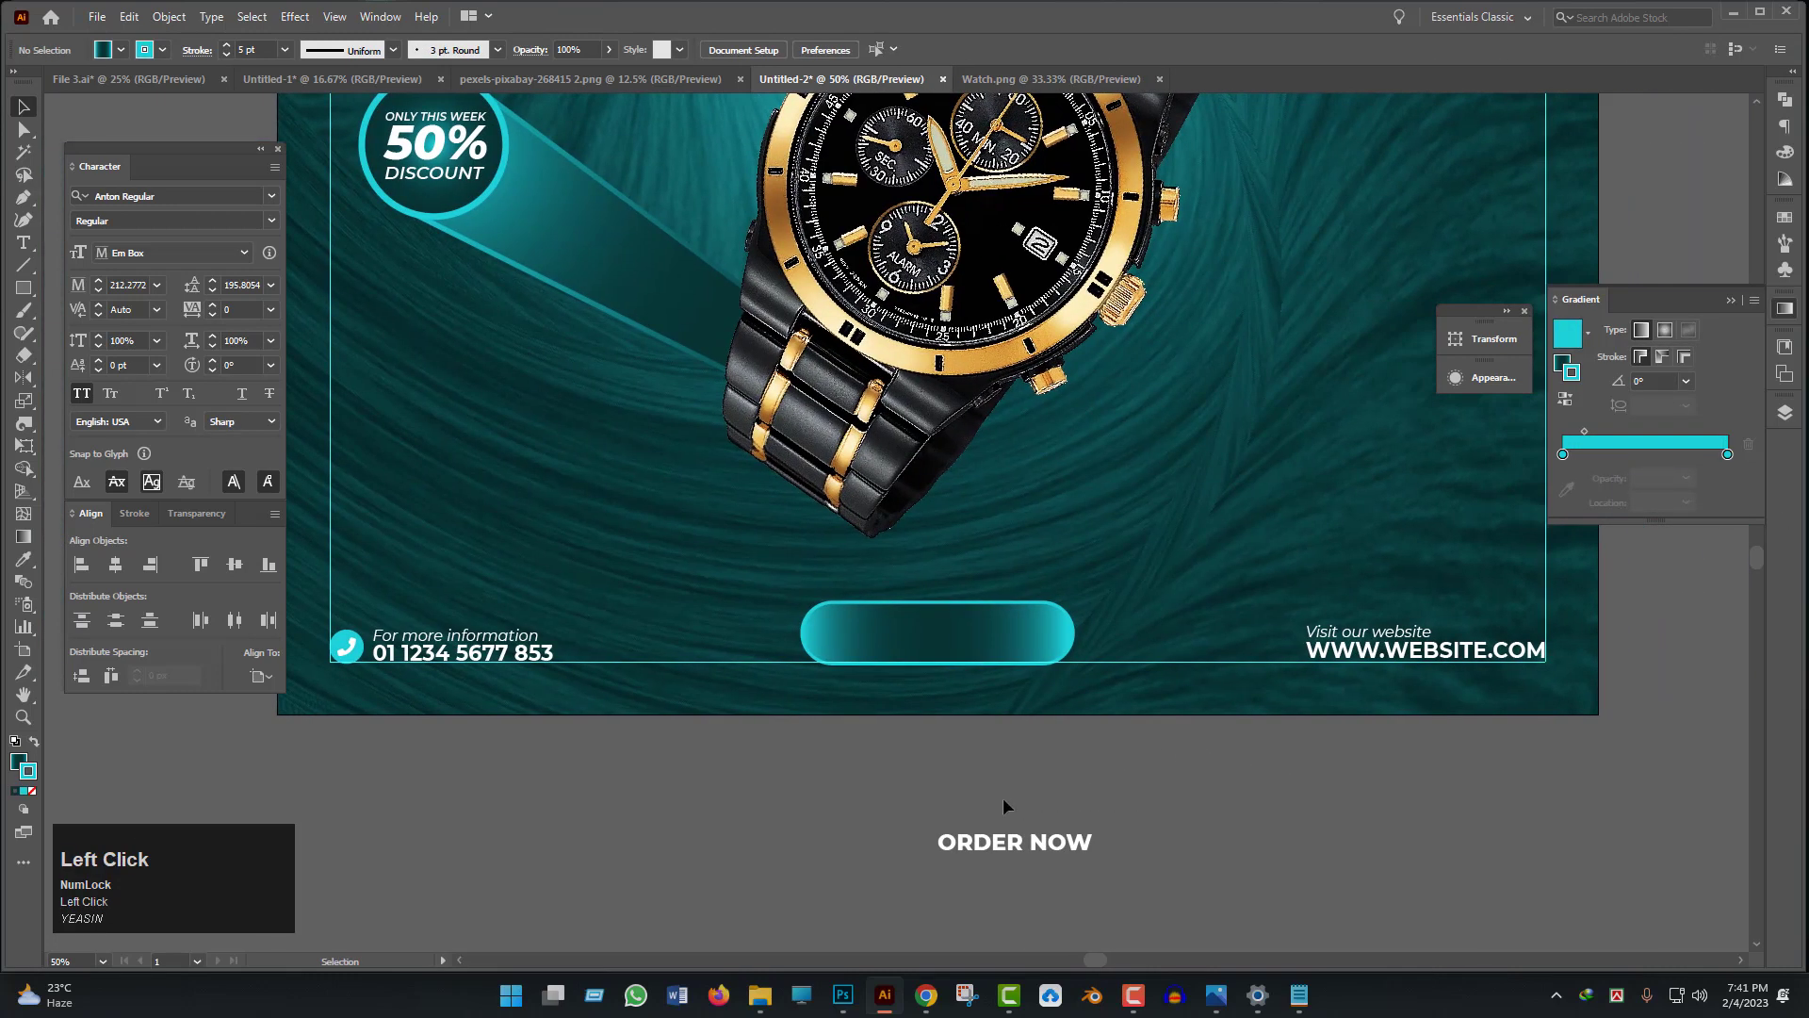
click(1045, 845)
scroll(1044, 845, up, 2)
drag(1045, 846, 1043, 427)
key(ctrl+shift+bracketright)
scroll(993, 438, up, 2)
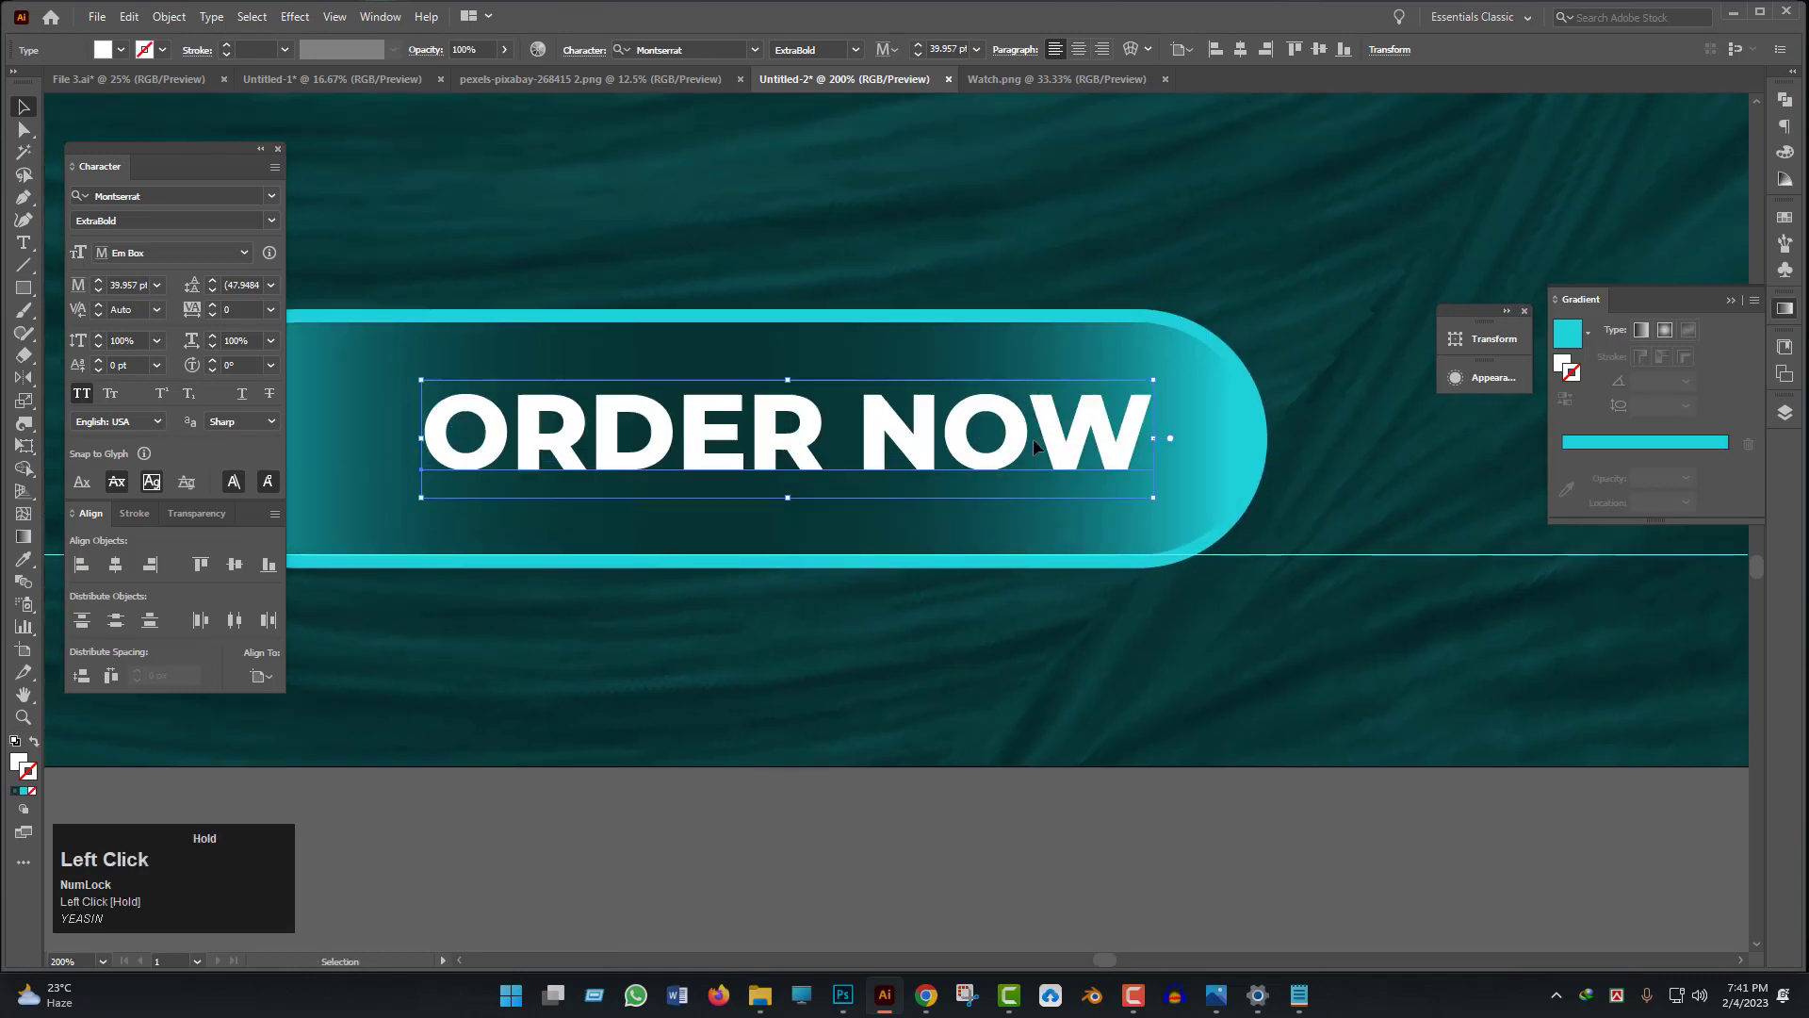
- Nudge the ORDER NOW text slightly lower to fine-tune its vertical position inside the pill button
scroll(1035, 442, down, 2)
scroll(900, 445, up, 2)
drag(897, 442, 897, 457)
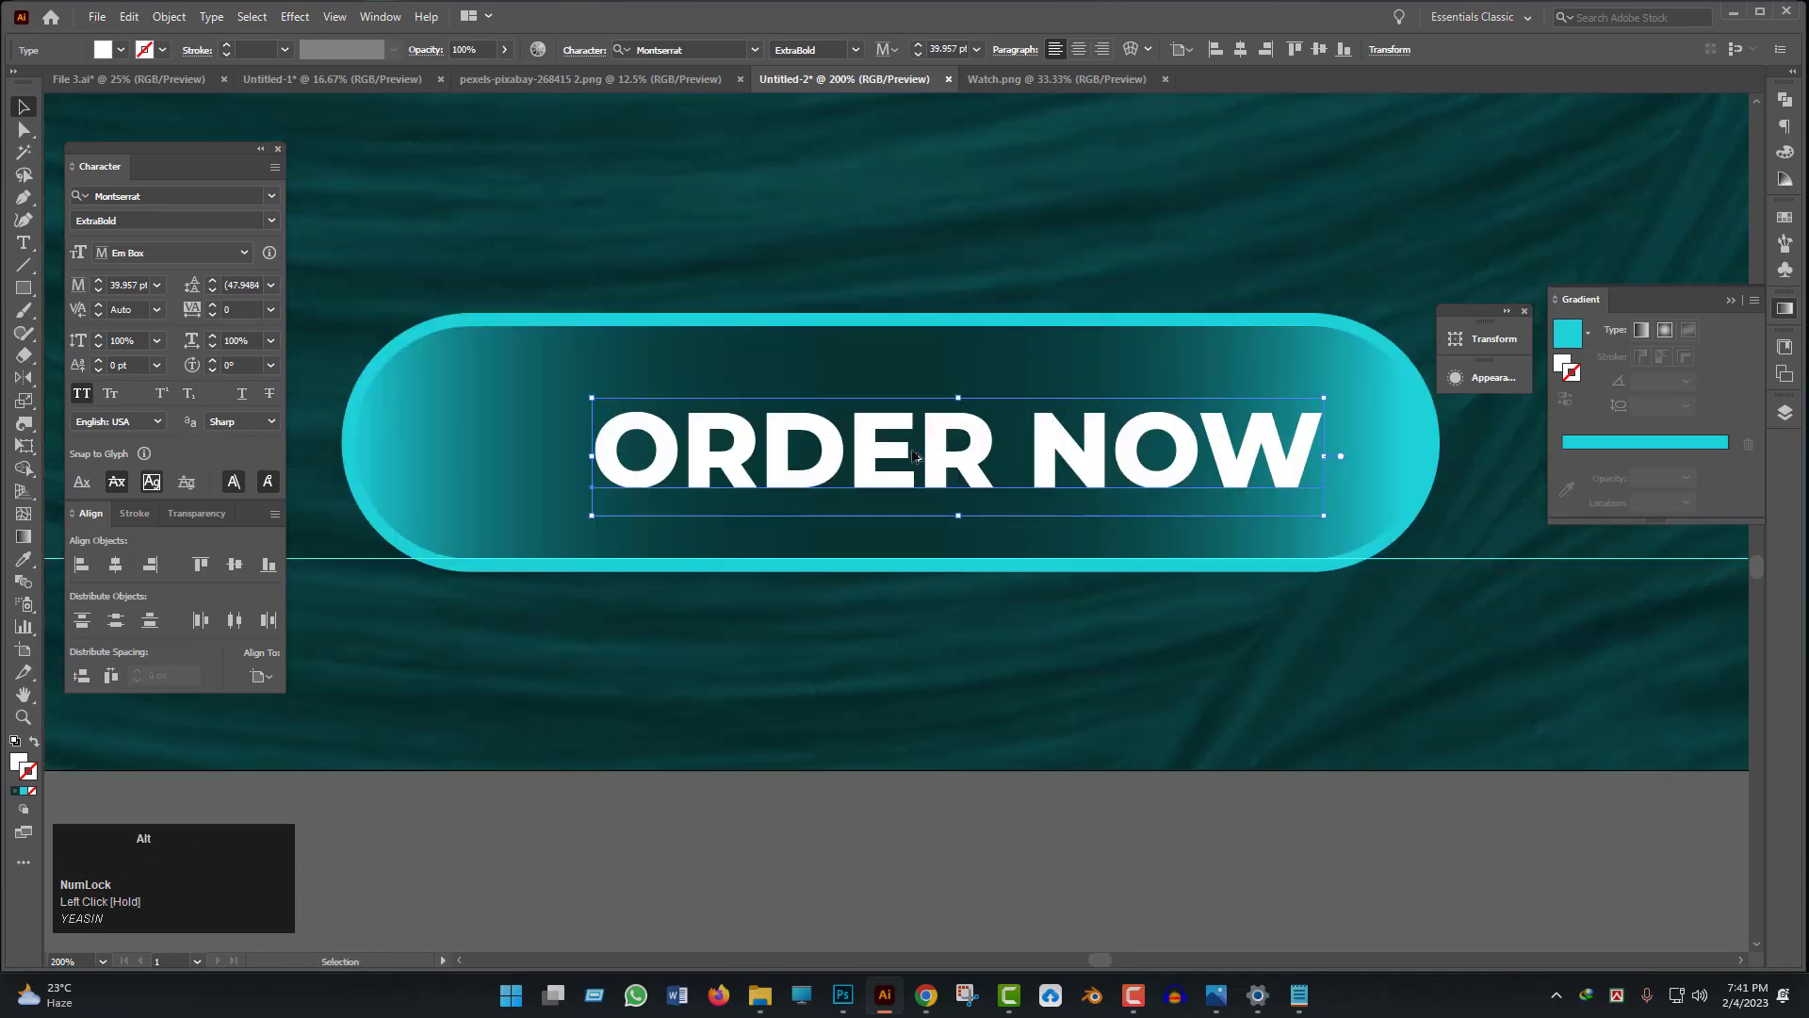
scroll(898, 454, down, 1)
drag(1012, 708, 1187, 712)
click(400, 415)
- Draw a white circle inside the button's left end, beside ORDER NOW, and enlarge it to 48 px
right_click(24, 287)
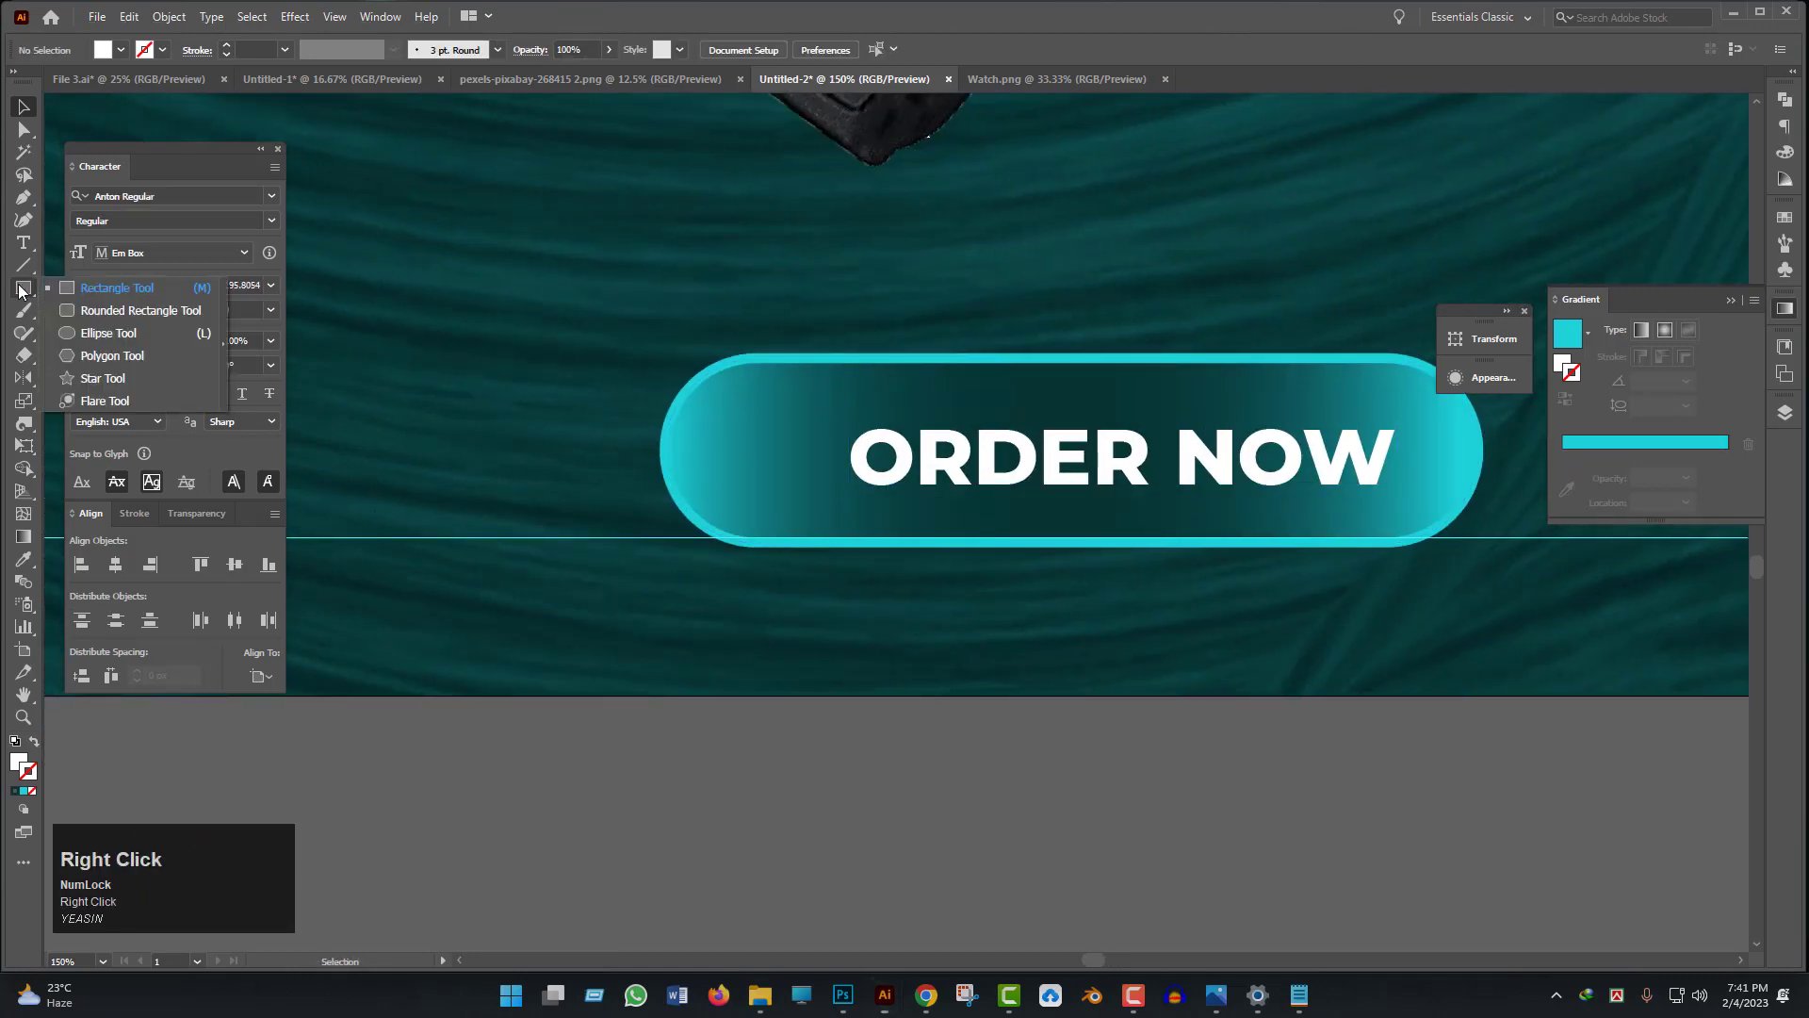
click(89, 328)
scroll(751, 477, up, 2)
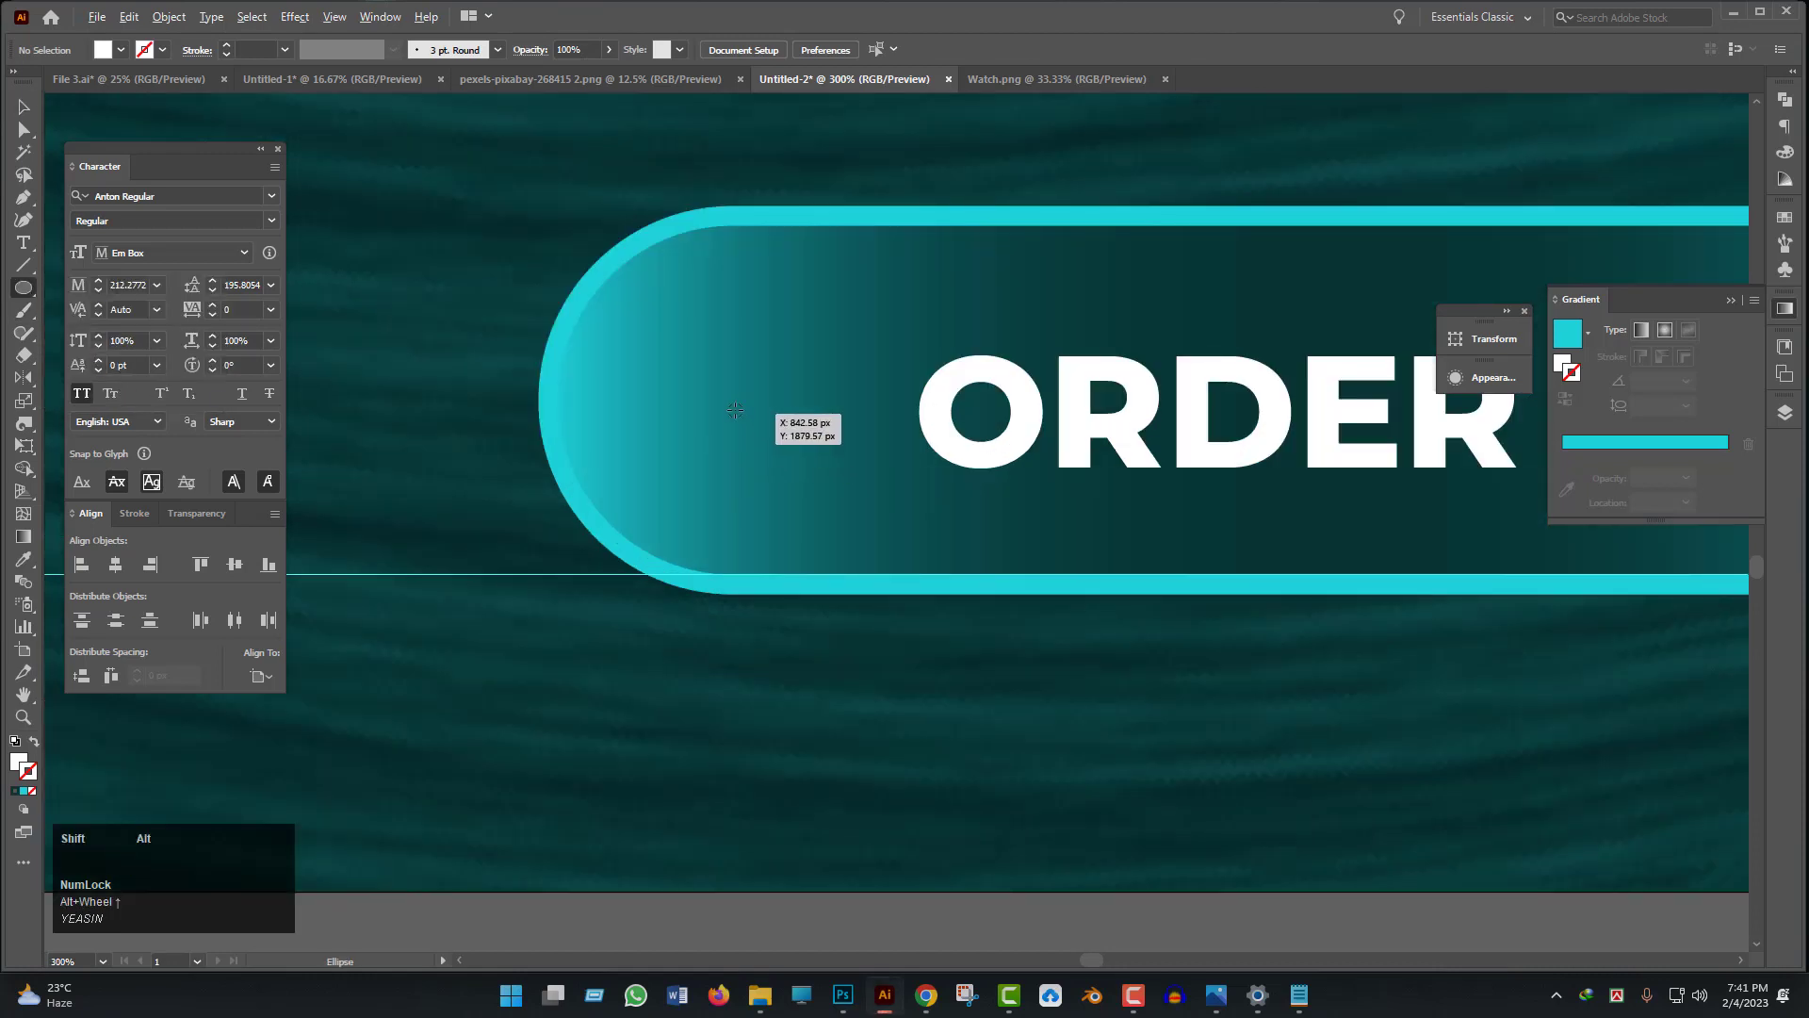
drag(735, 409, 814, 482)
click(27, 110)
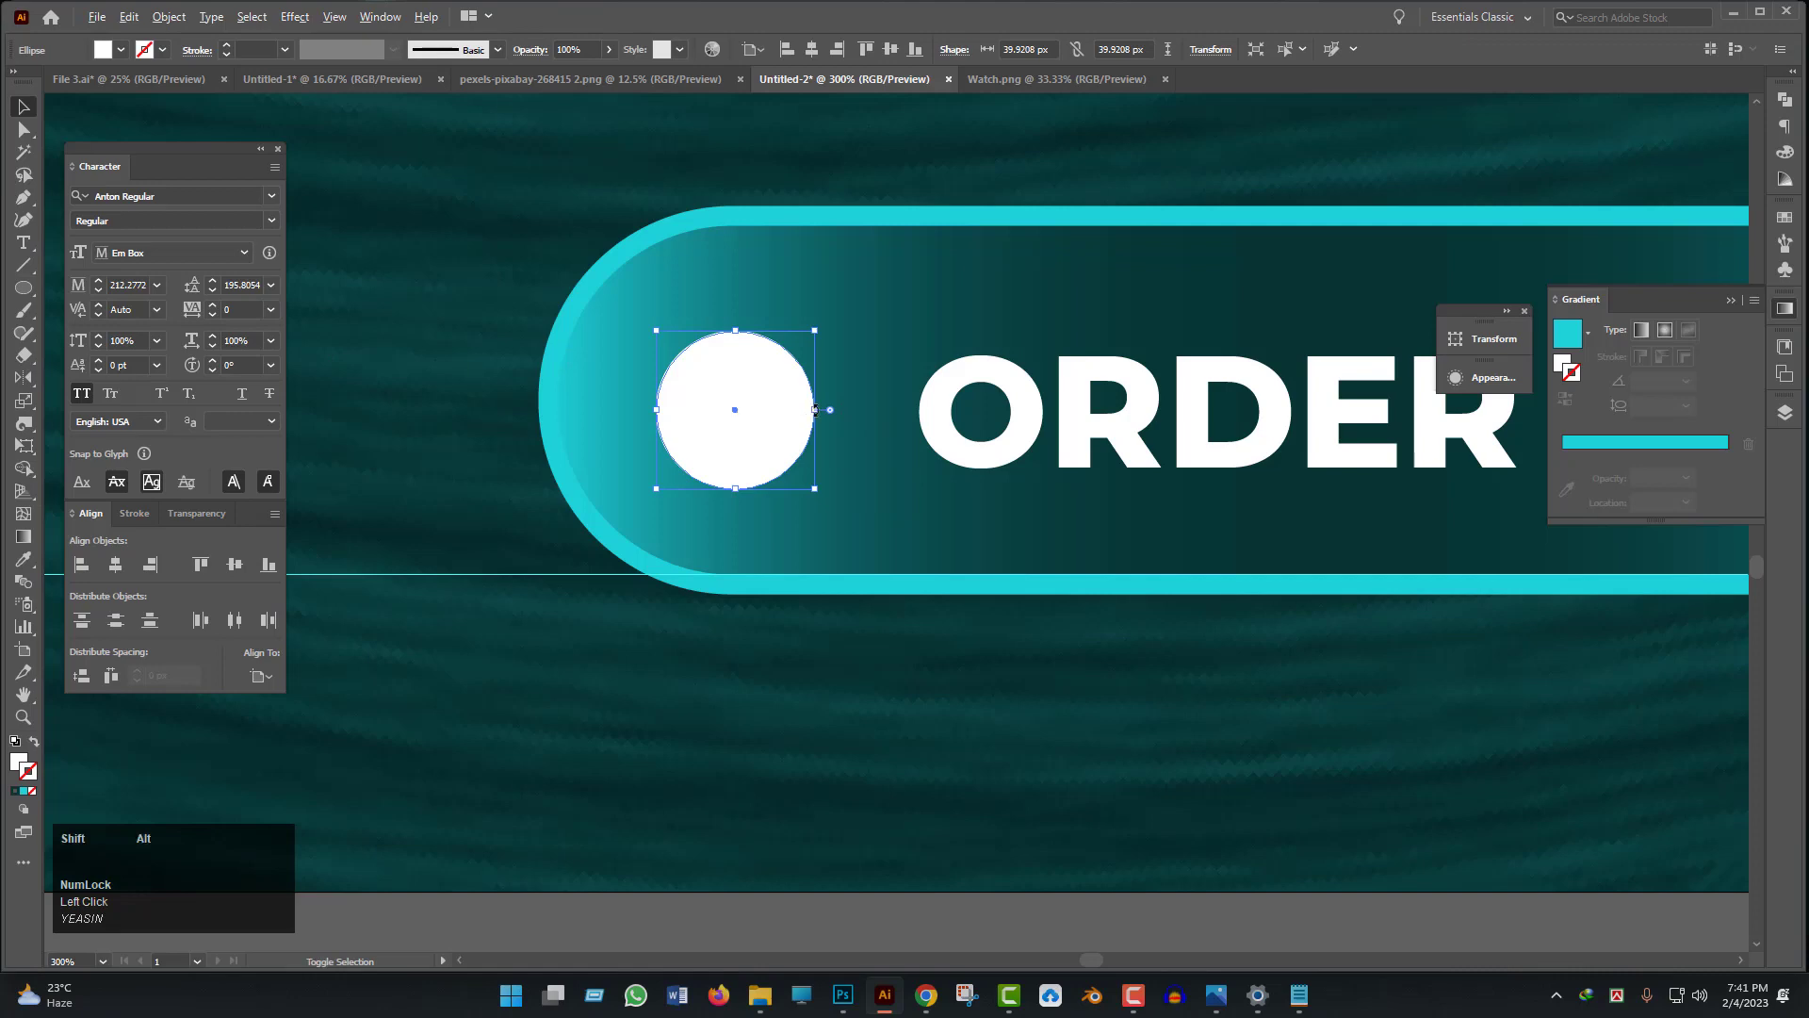
mouse_move(815, 409)
mouse_down()
mouse_move(838, 415)
mouse_move(833, 437)
mouse_up()
scroll(868, 562, down, 3)
click(835, 772)
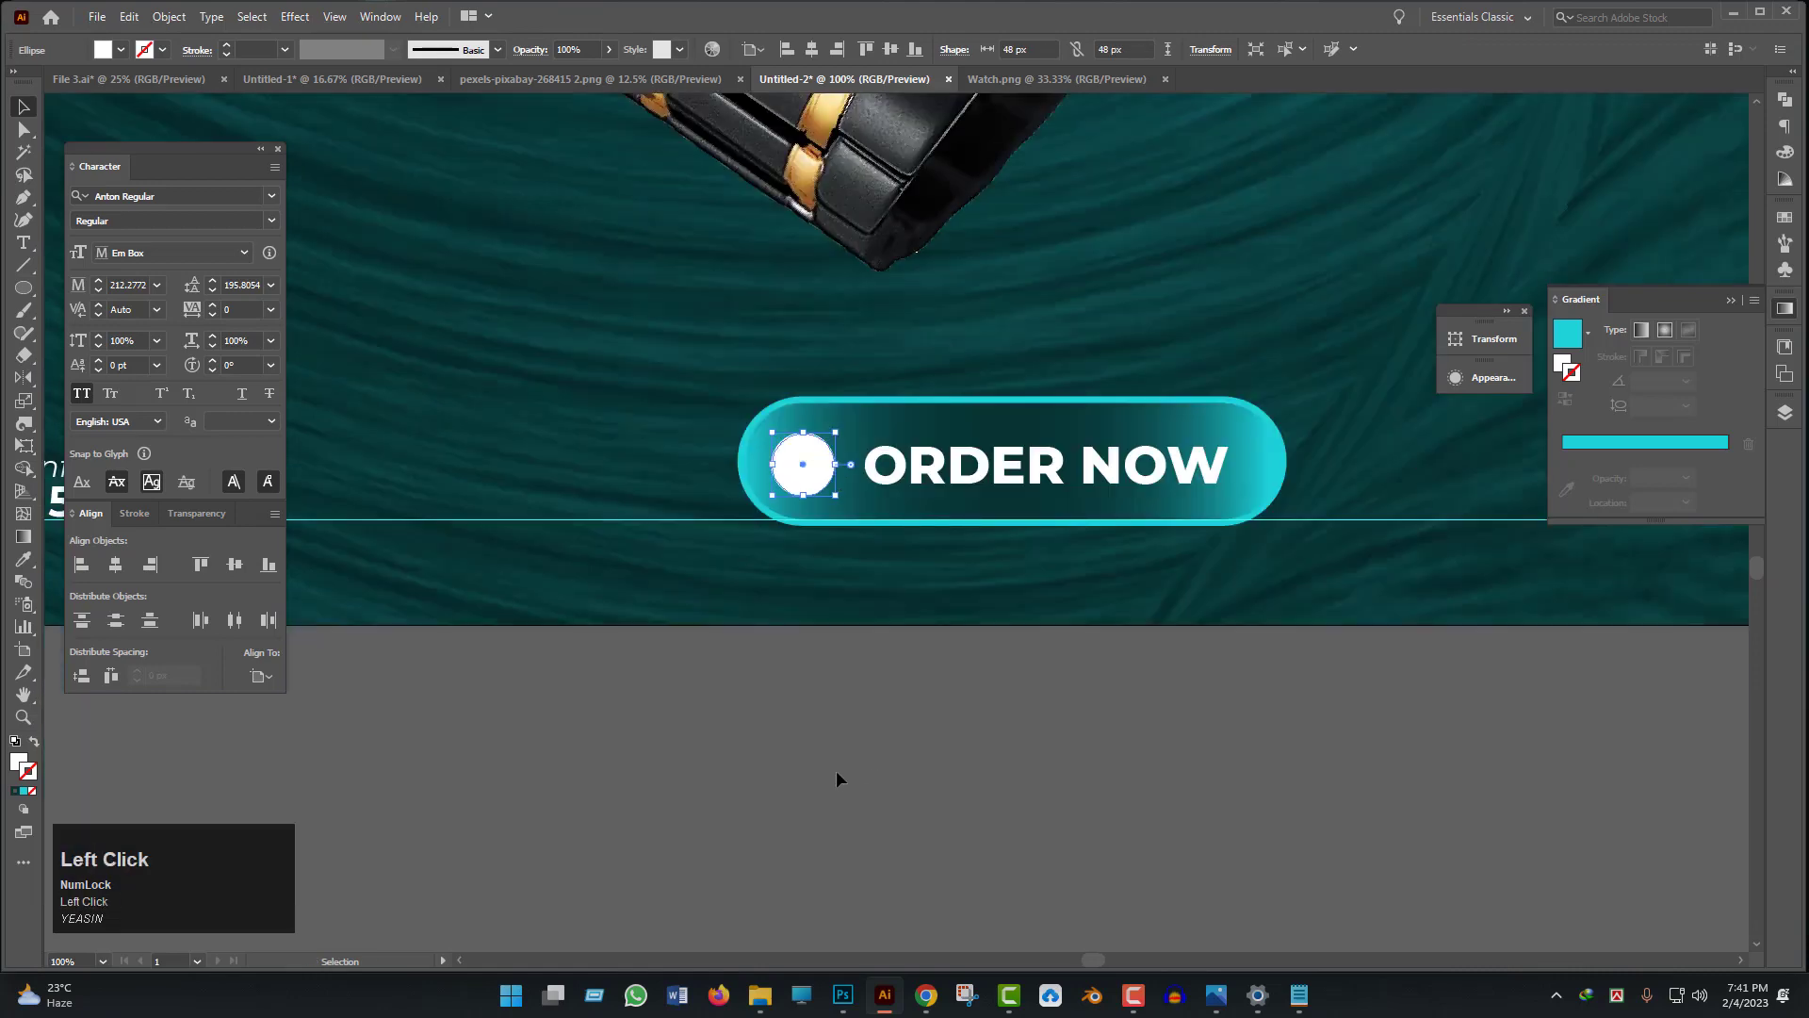
- Create a white triangle about 87 by 75 px on the pasteboard below the button, using a star with 3 points
scroll(833, 729, down, 2)
drag(833, 729, 801, 620)
right_click(34, 287)
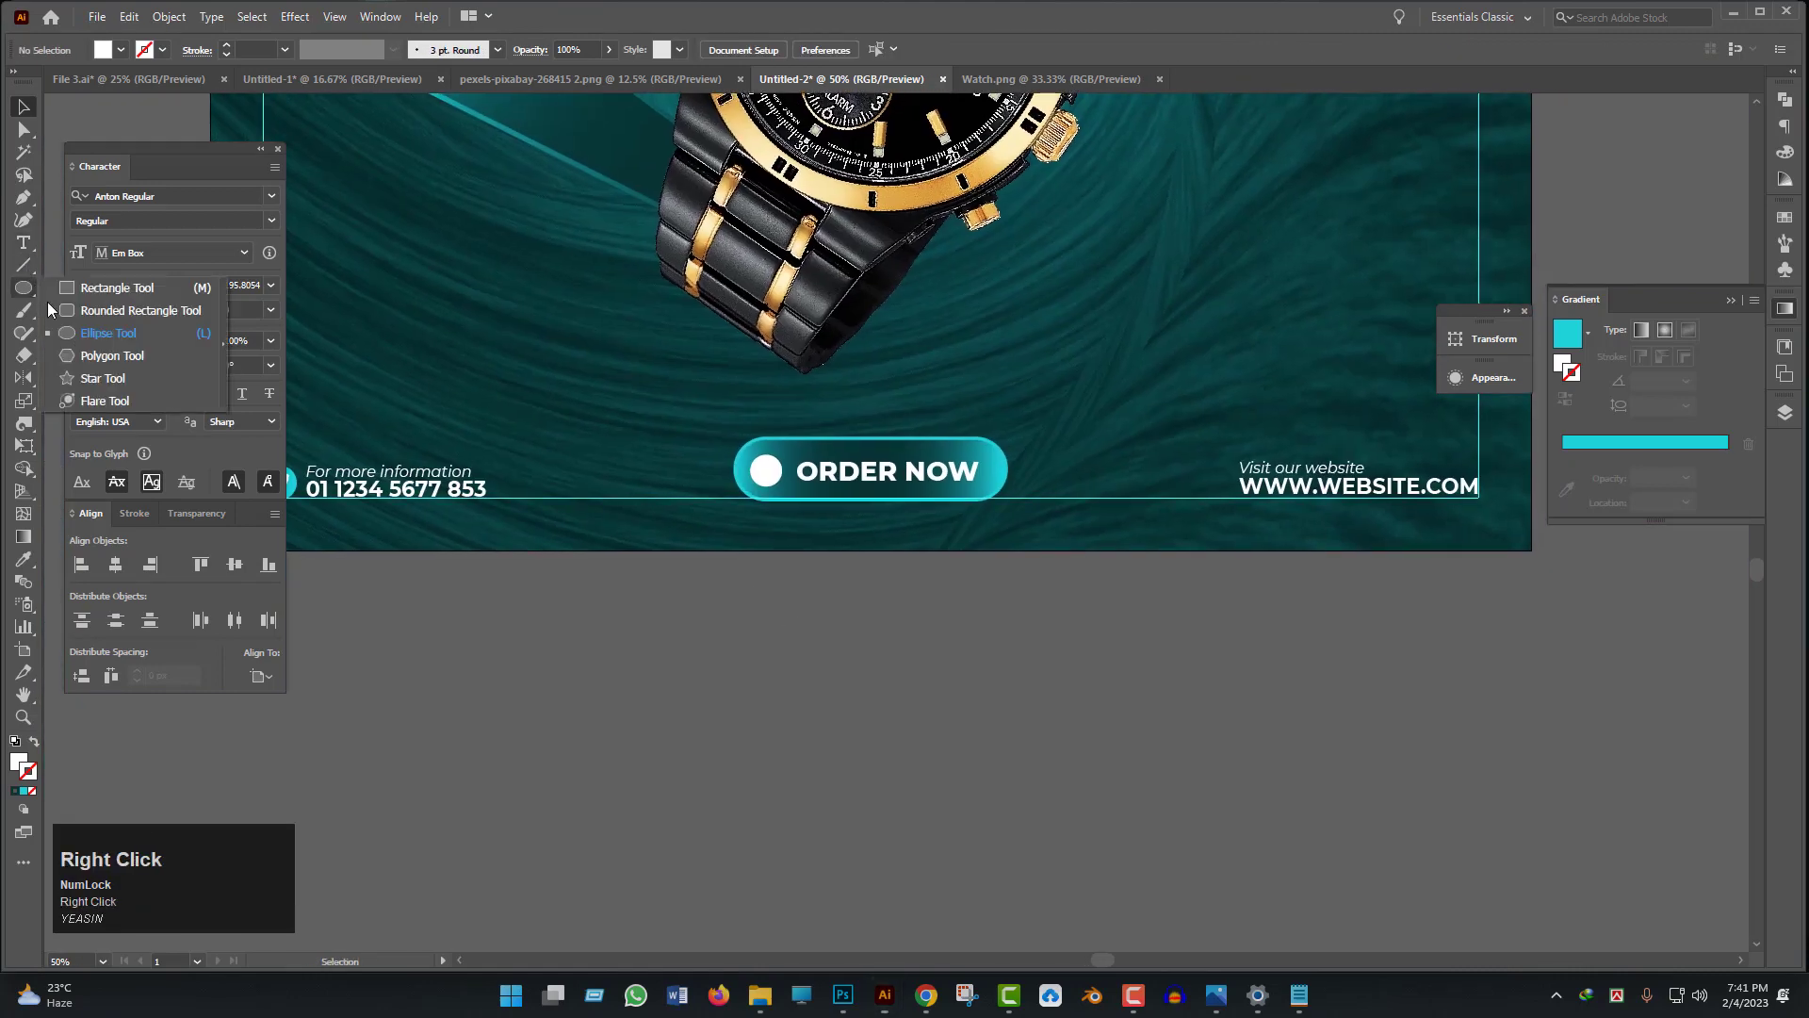
click(85, 380)
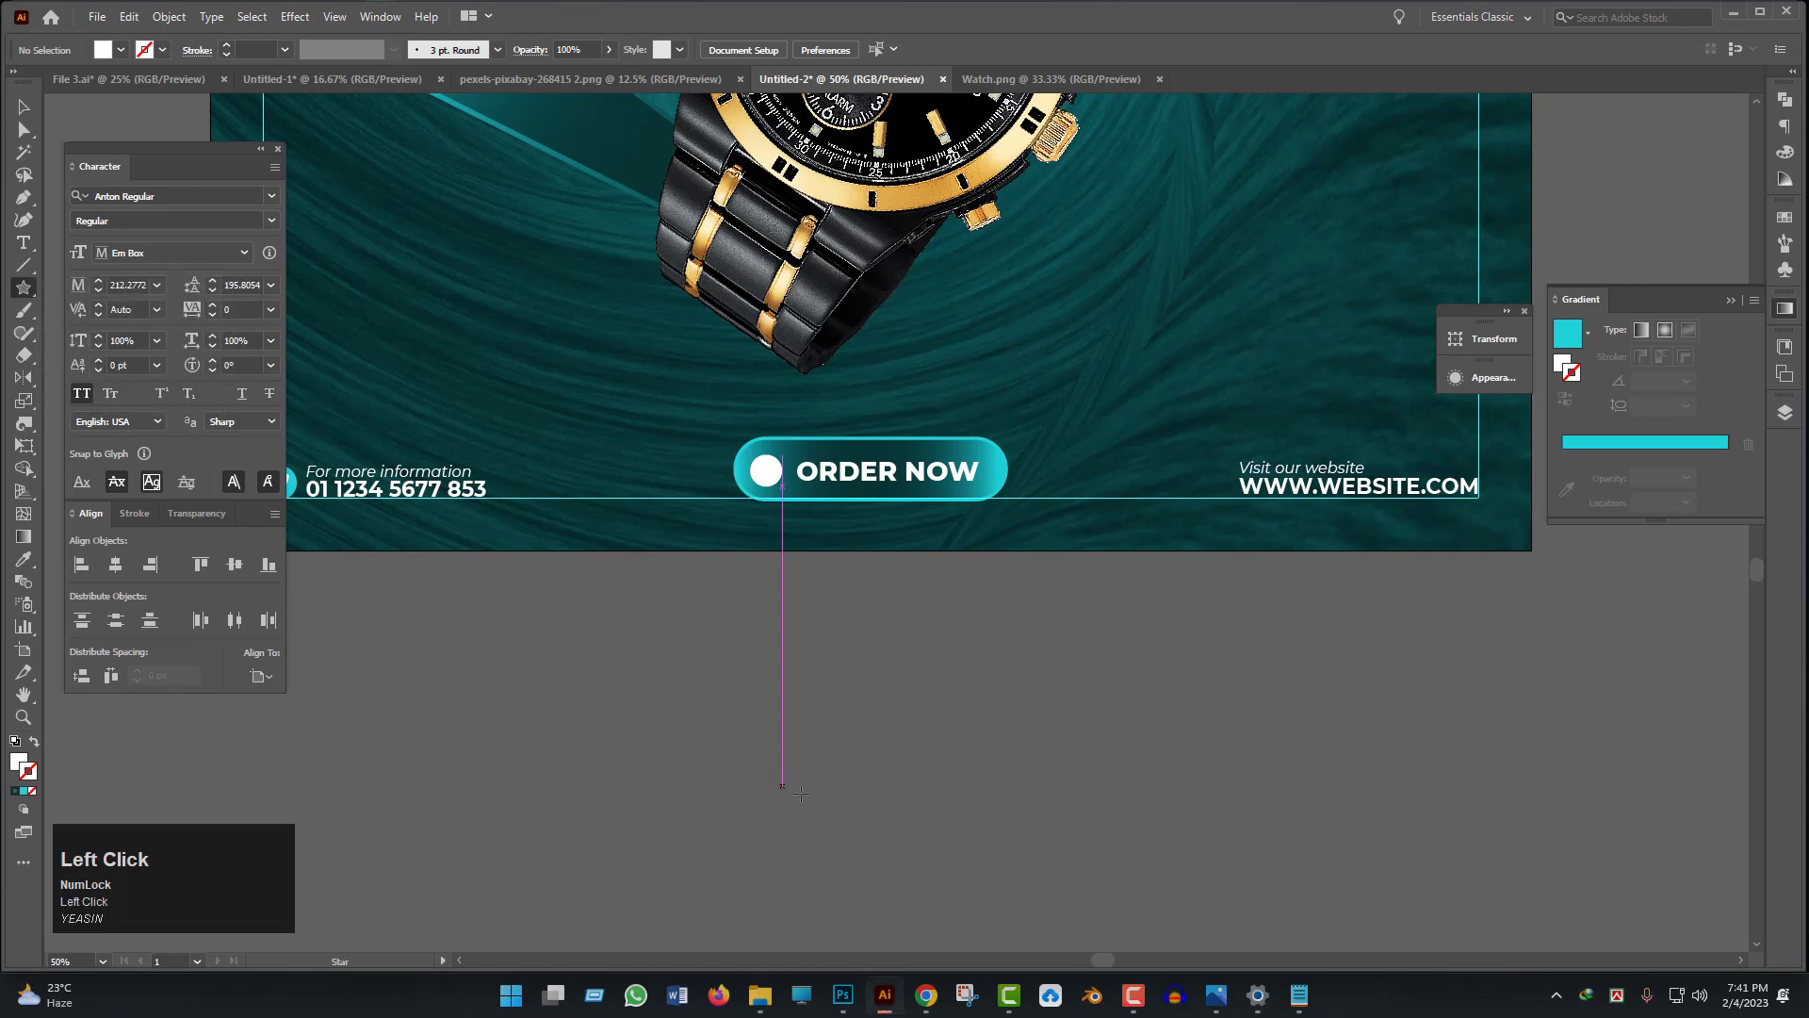
click(783, 788)
text(3)
key(Return)
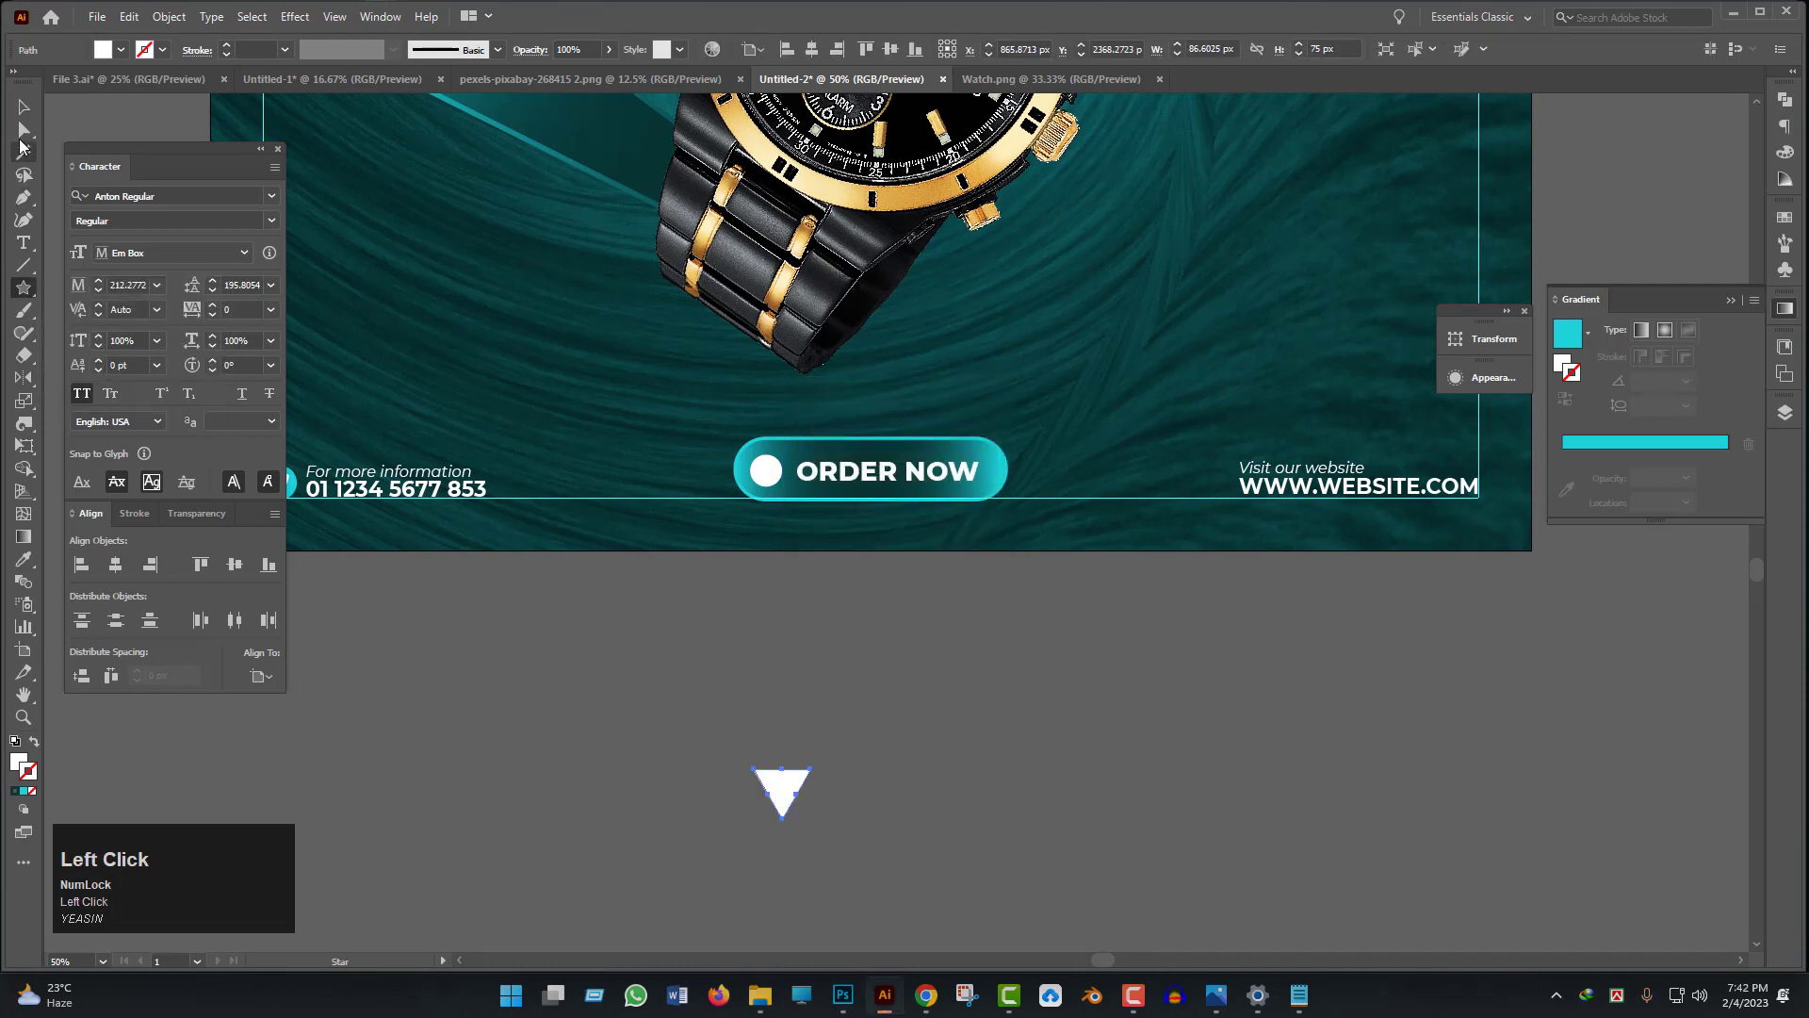
- Shrink the white triangle to about 26 by 22 px and place it just below the button's white circle
click(23, 106)
scroll(788, 801, up, 2)
drag(835, 790, 754, 271)
drag(752, 273, 700, 676)
scroll(716, 767, up, 4)
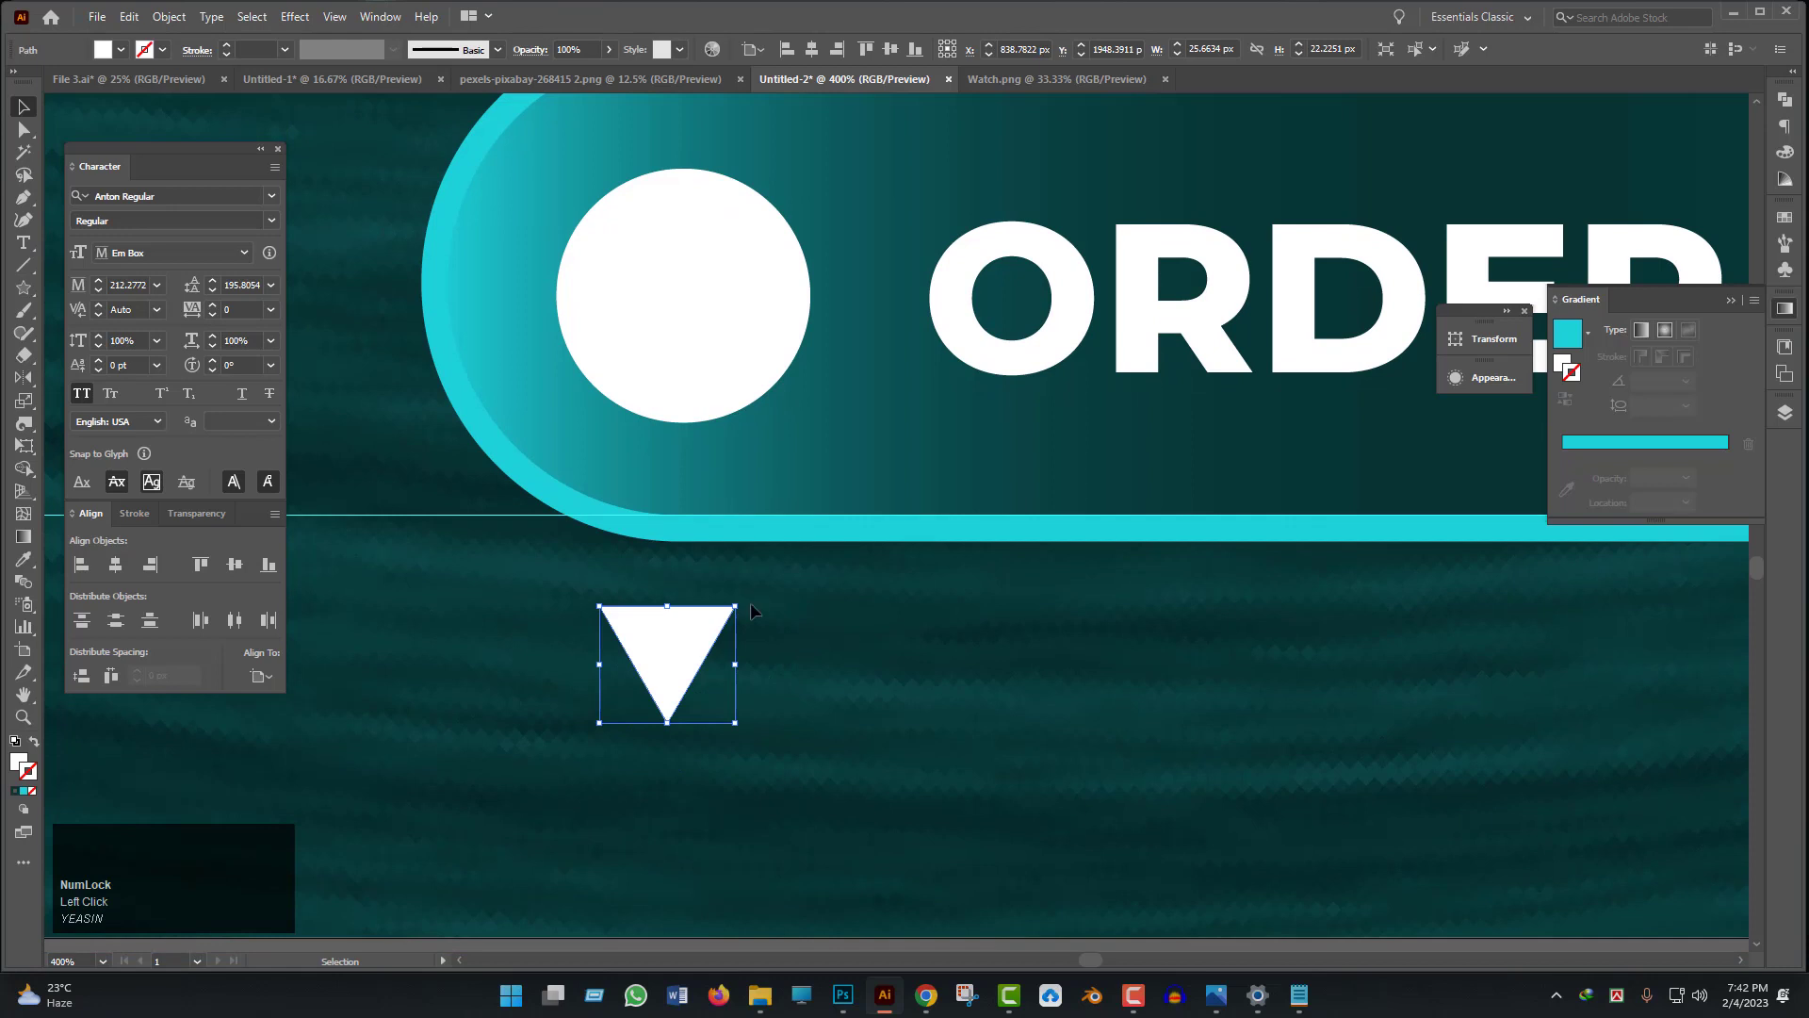
- Rotate the triangle to point right inside the white circle and round its corners
drag(746, 603, 719, 493)
key(a)
scroll(776, 726, down, 3)
click(787, 845)
key(v)
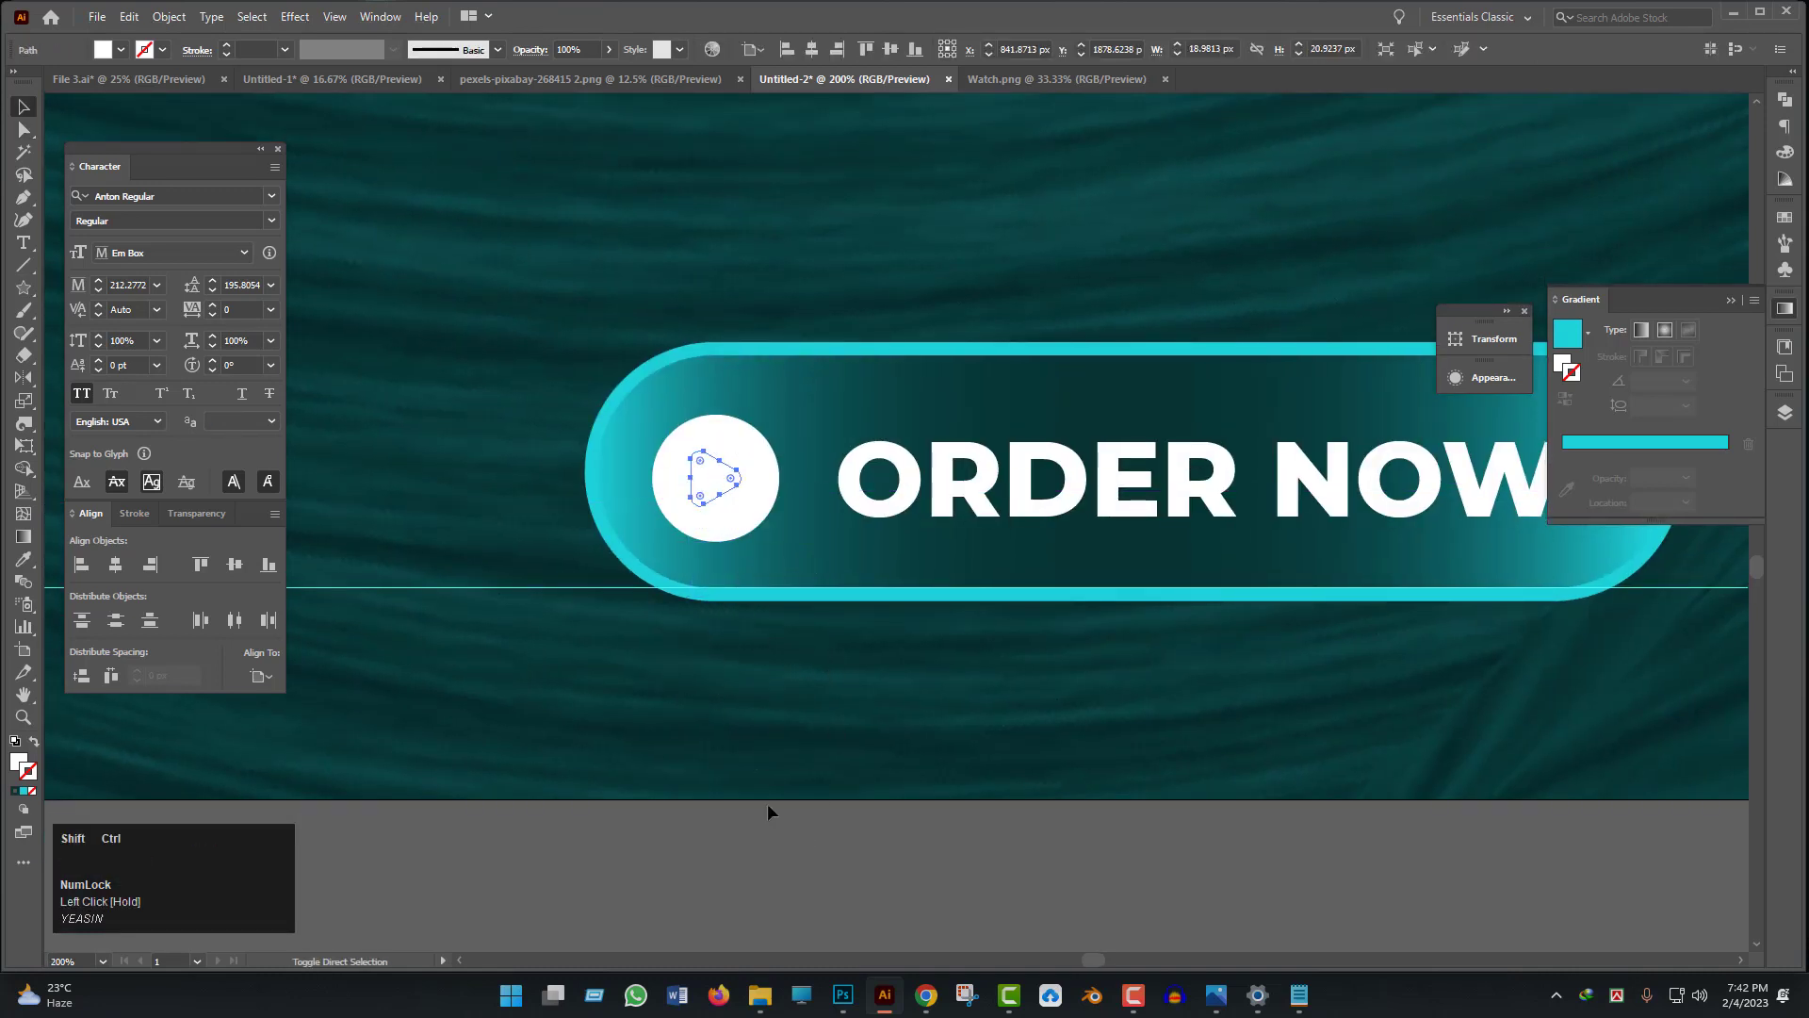
- Recolour the triangle inside the button's white circle with the cyan sampled from the headline ribbon
scroll(767, 803, down, 3)
key(i)
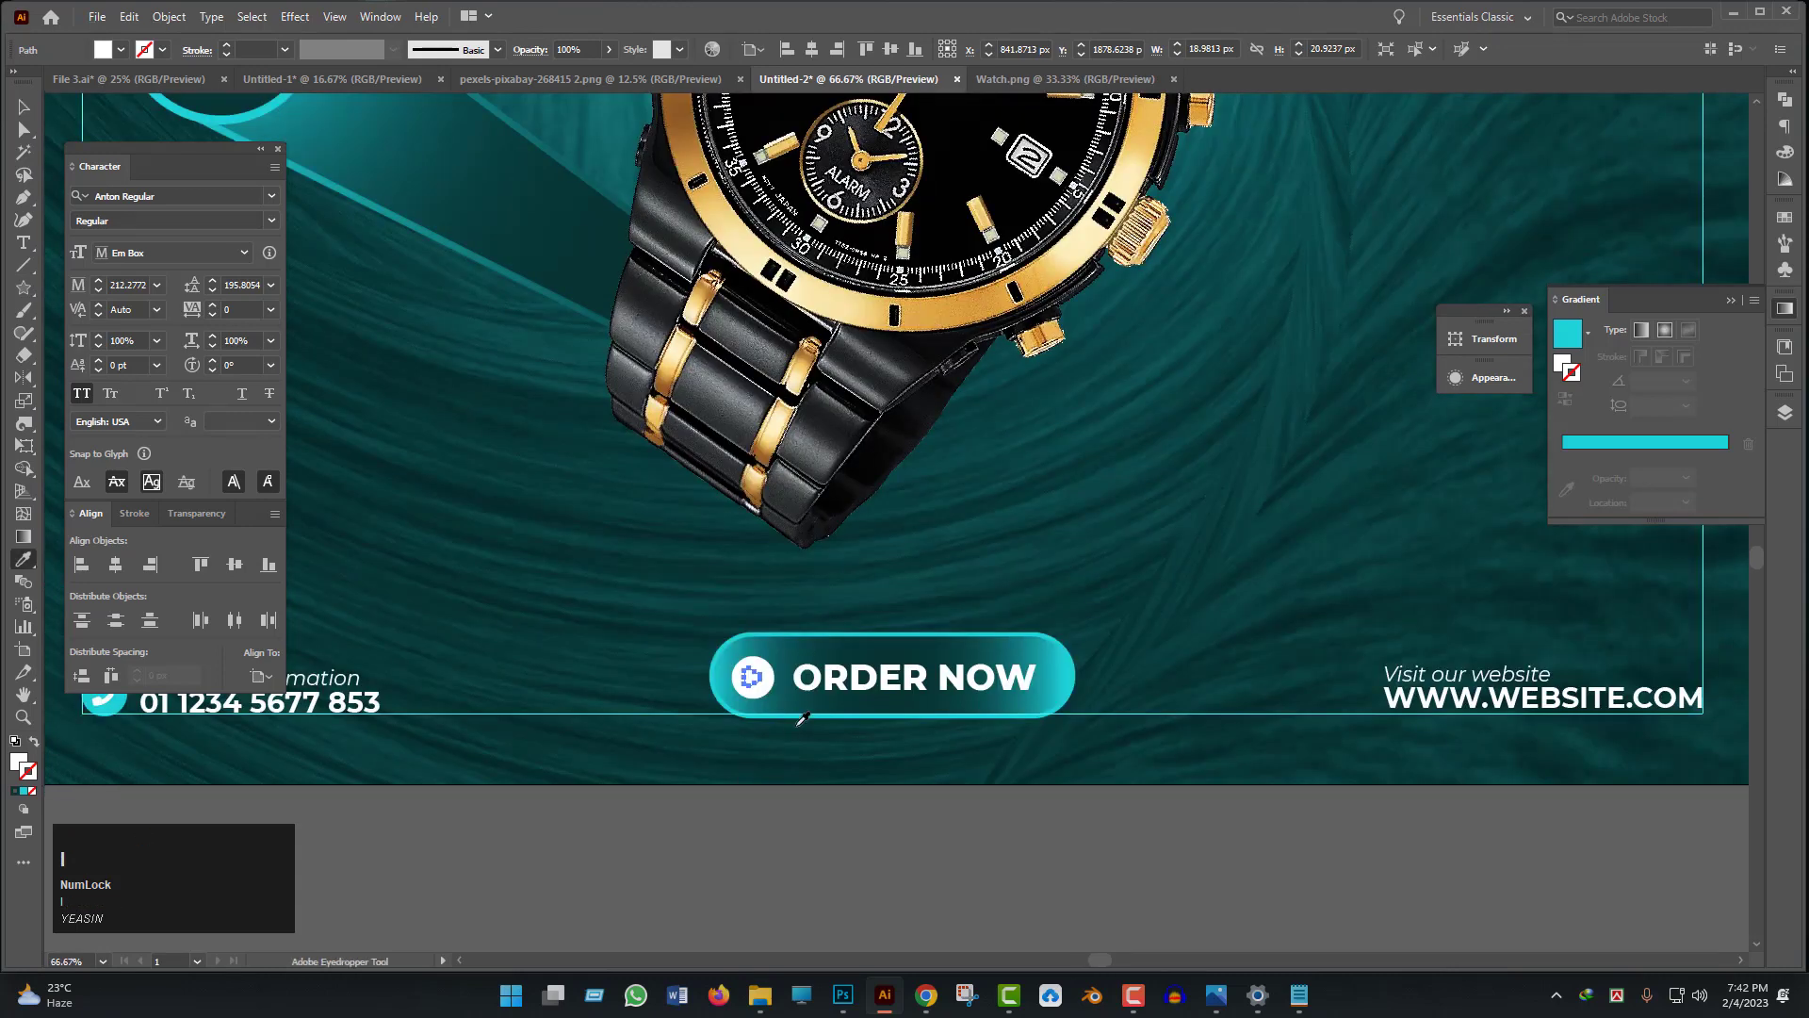
scroll(851, 696, down, 1)
scroll(665, 351, up, 1)
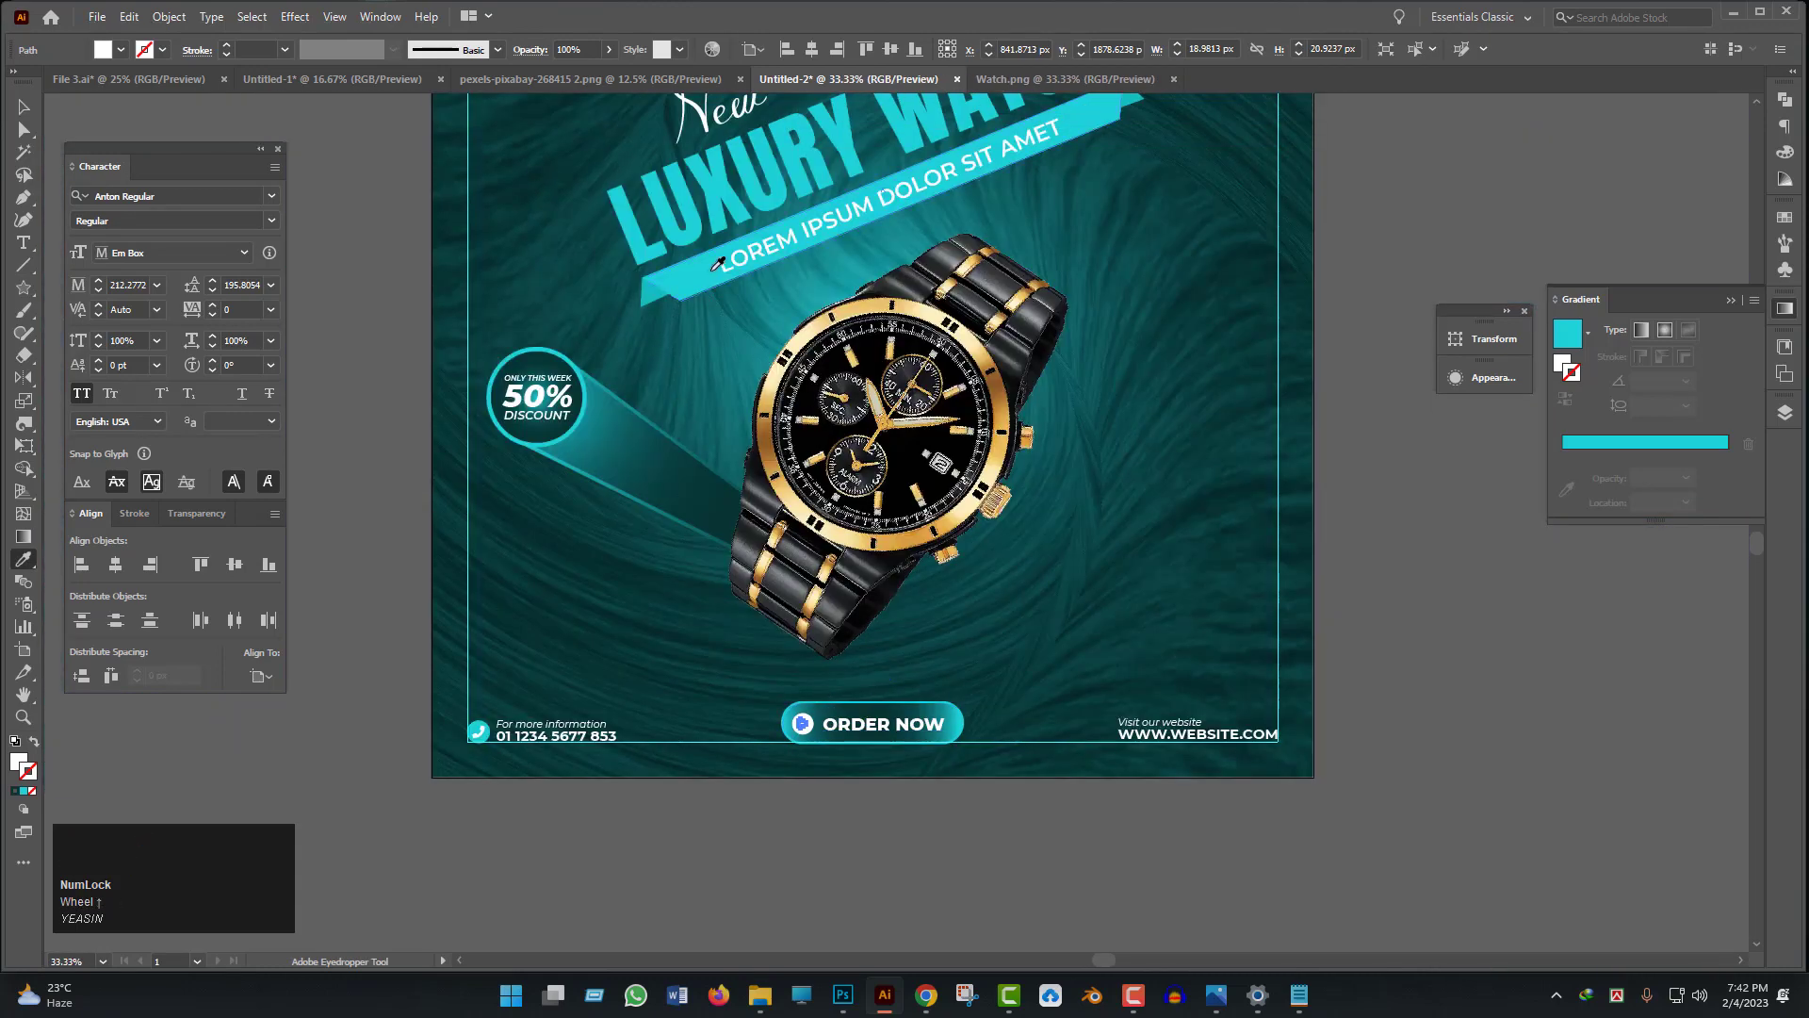
click(676, 273)
click(31, 103)
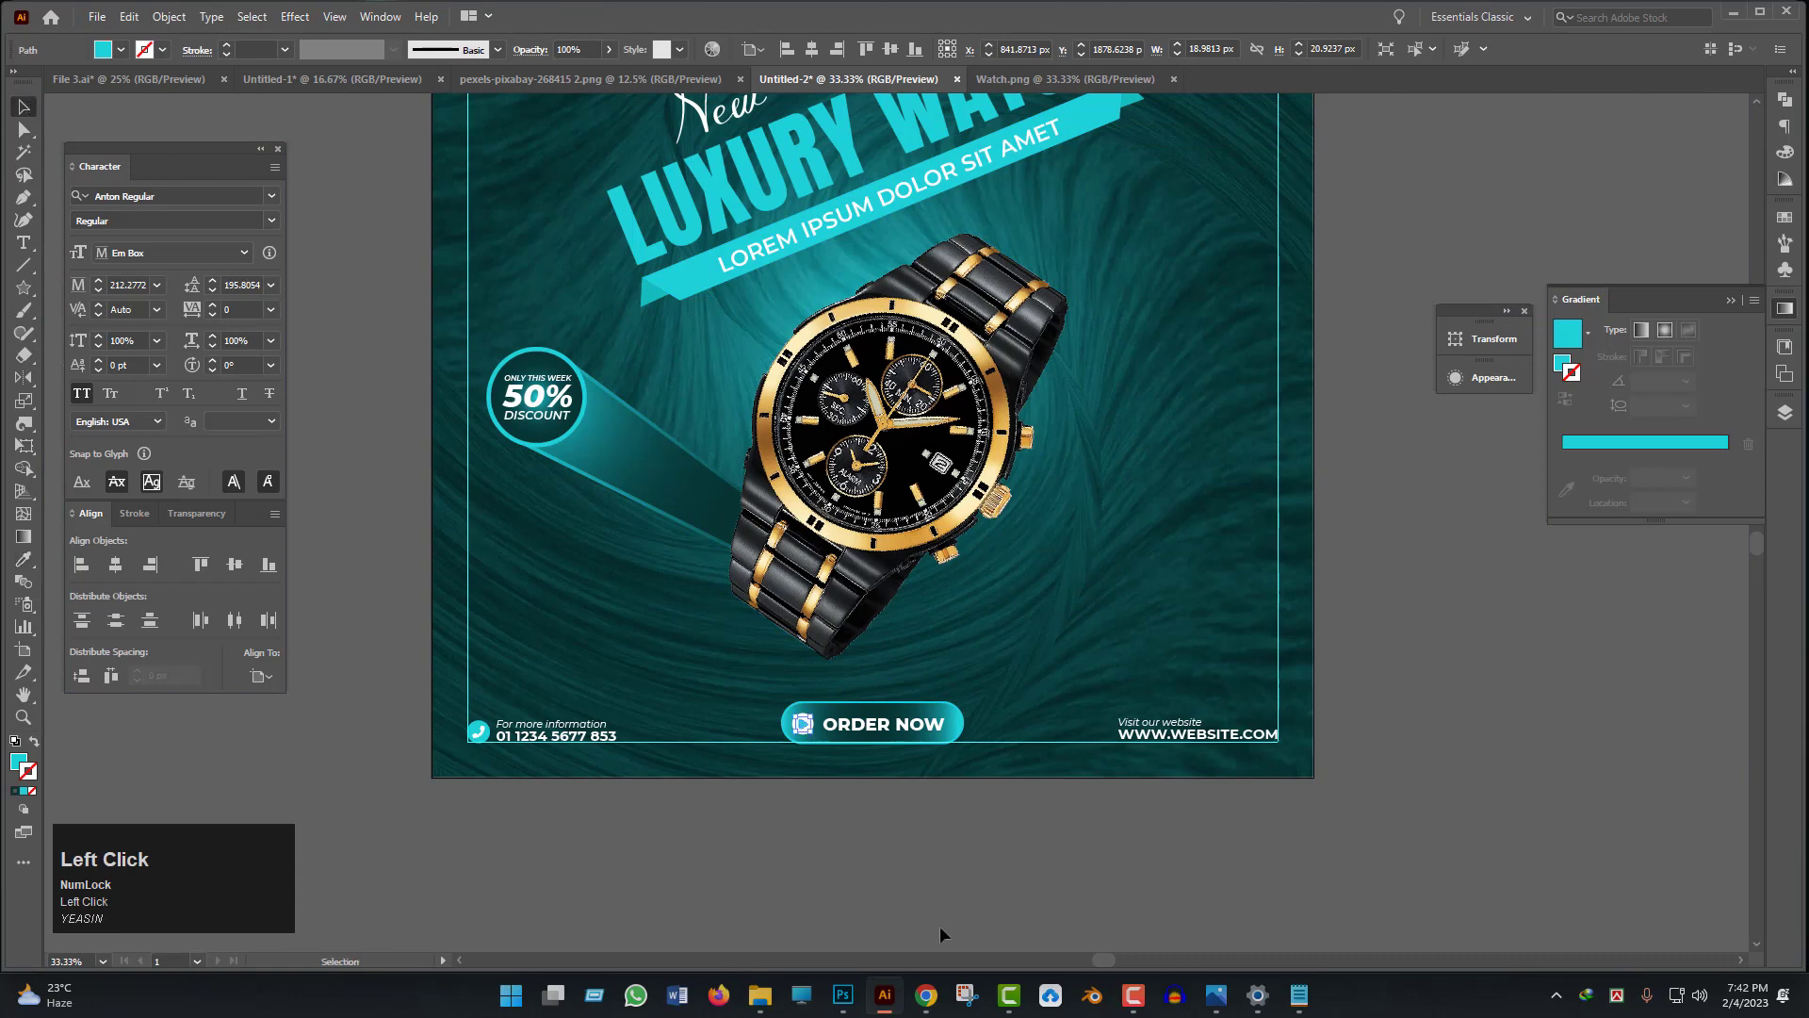
click(851, 839)
- Centre the cyan triangle horizontally within the white circle and group the two as a play icon
scroll(811, 801, up, 5)
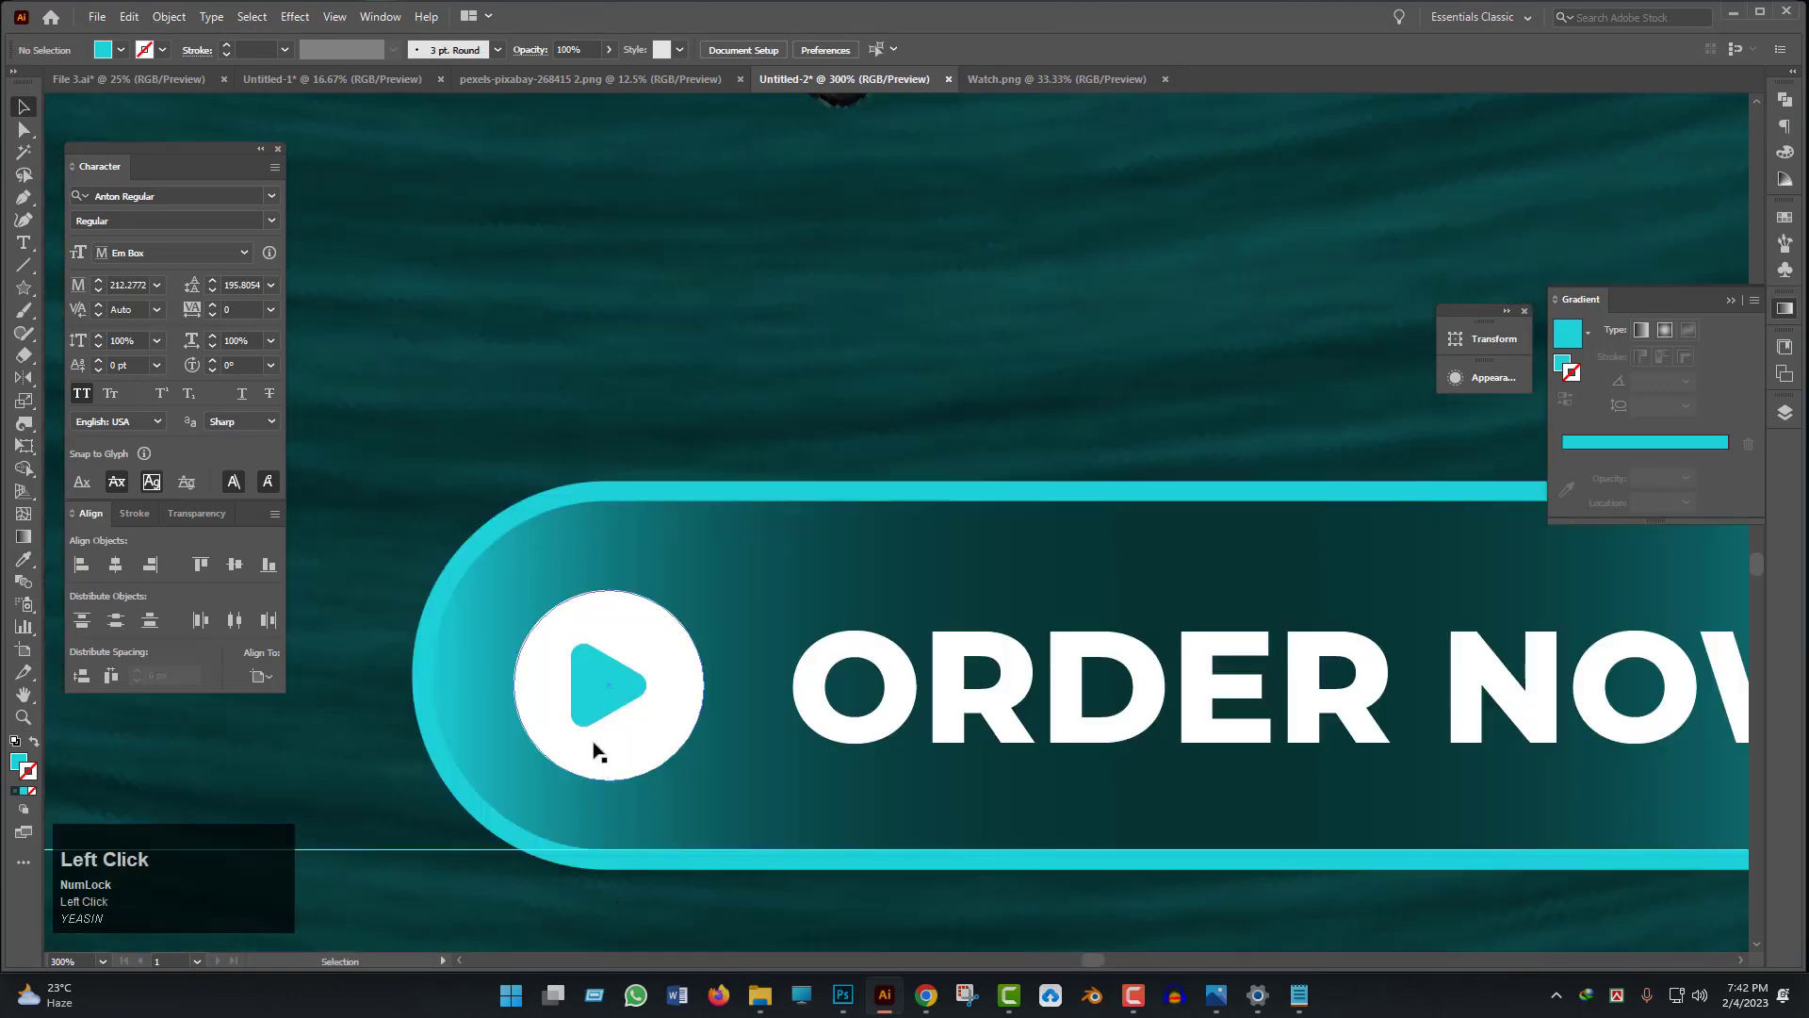
click(632, 707)
drag(645, 695, 613, 697)
scroll(651, 696, up, 2)
click(719, 678)
scroll(742, 680, down, 5)
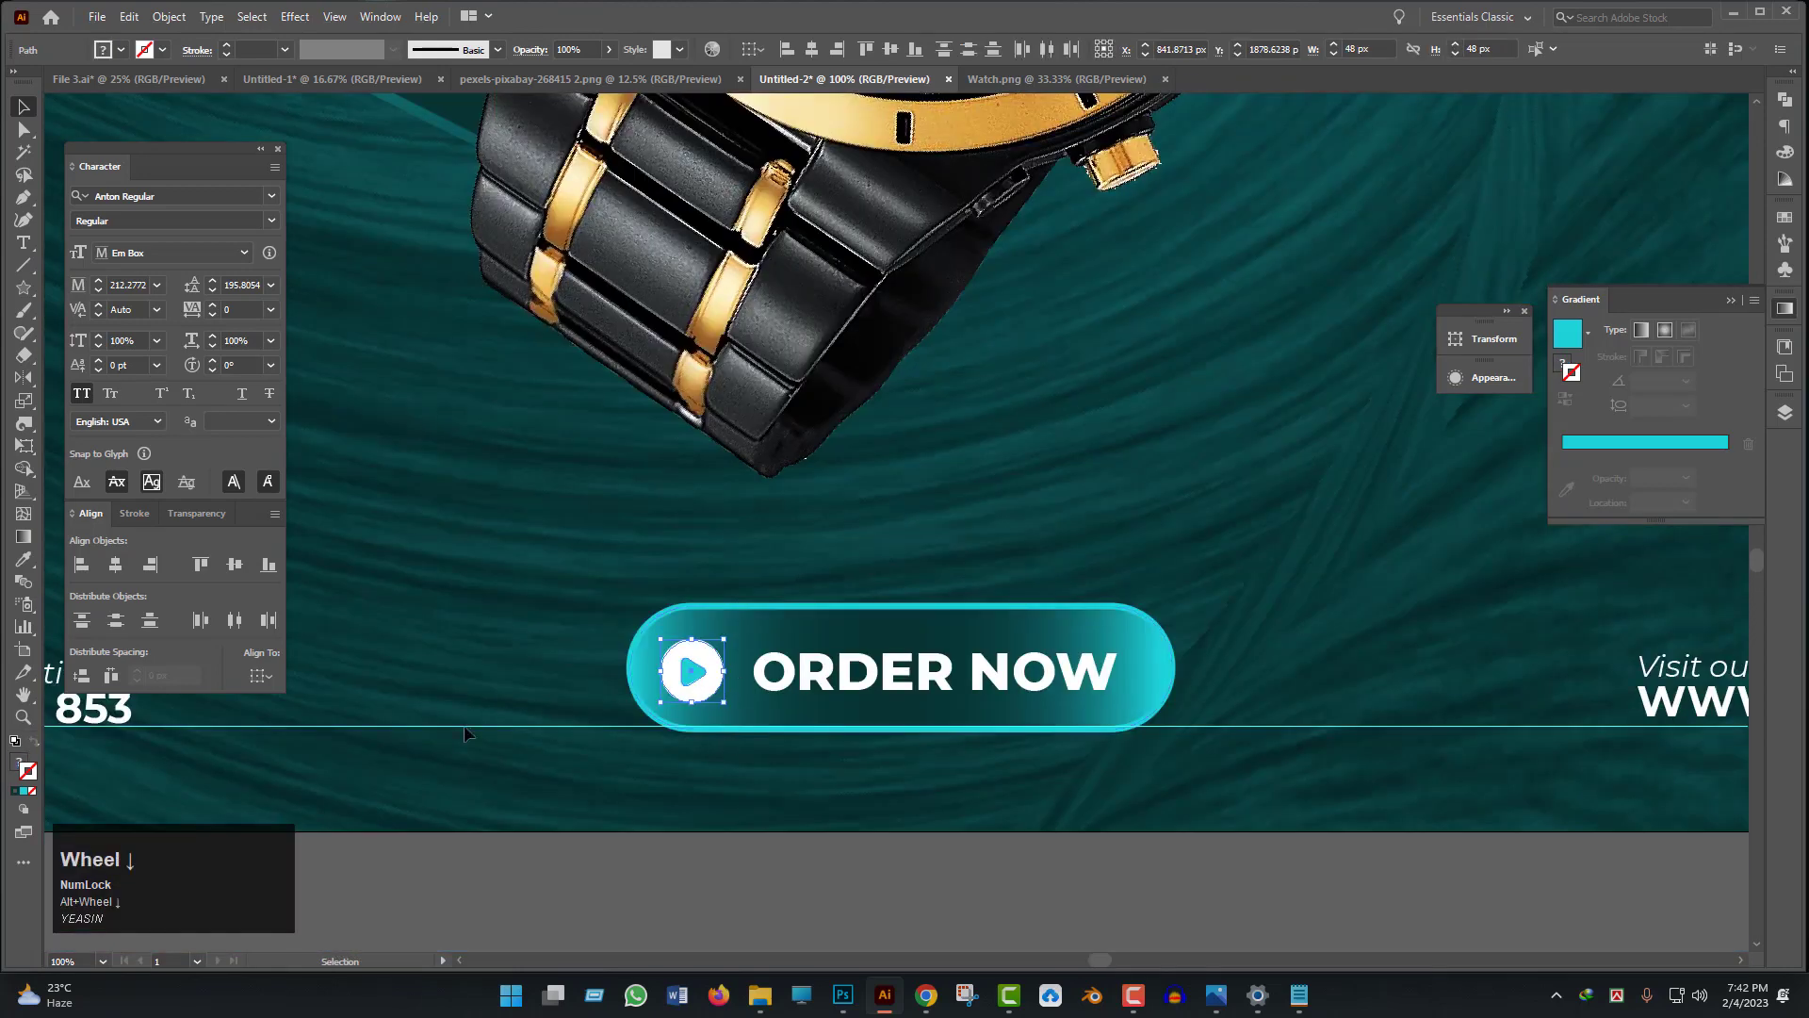
click(122, 565)
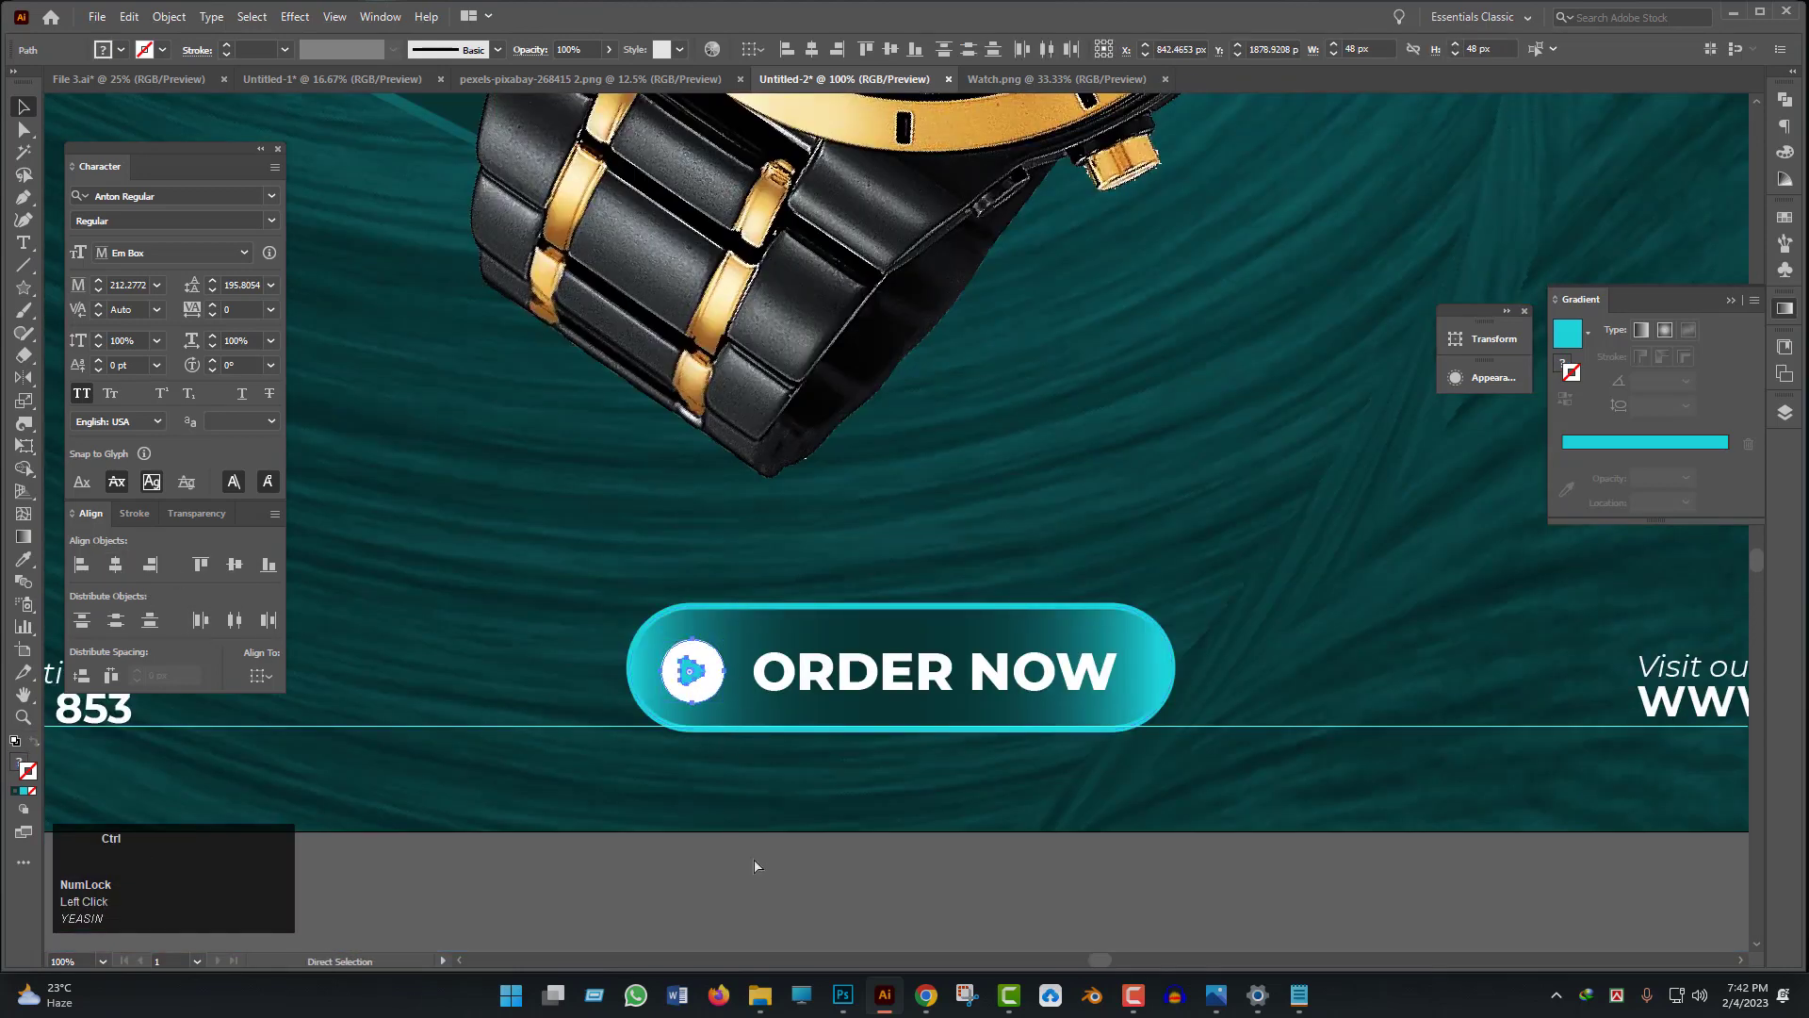
key(ctrl+g)
- Align the play icon vertically with the ORDER NOW text and group all parts of the button
shift+click(865, 699)
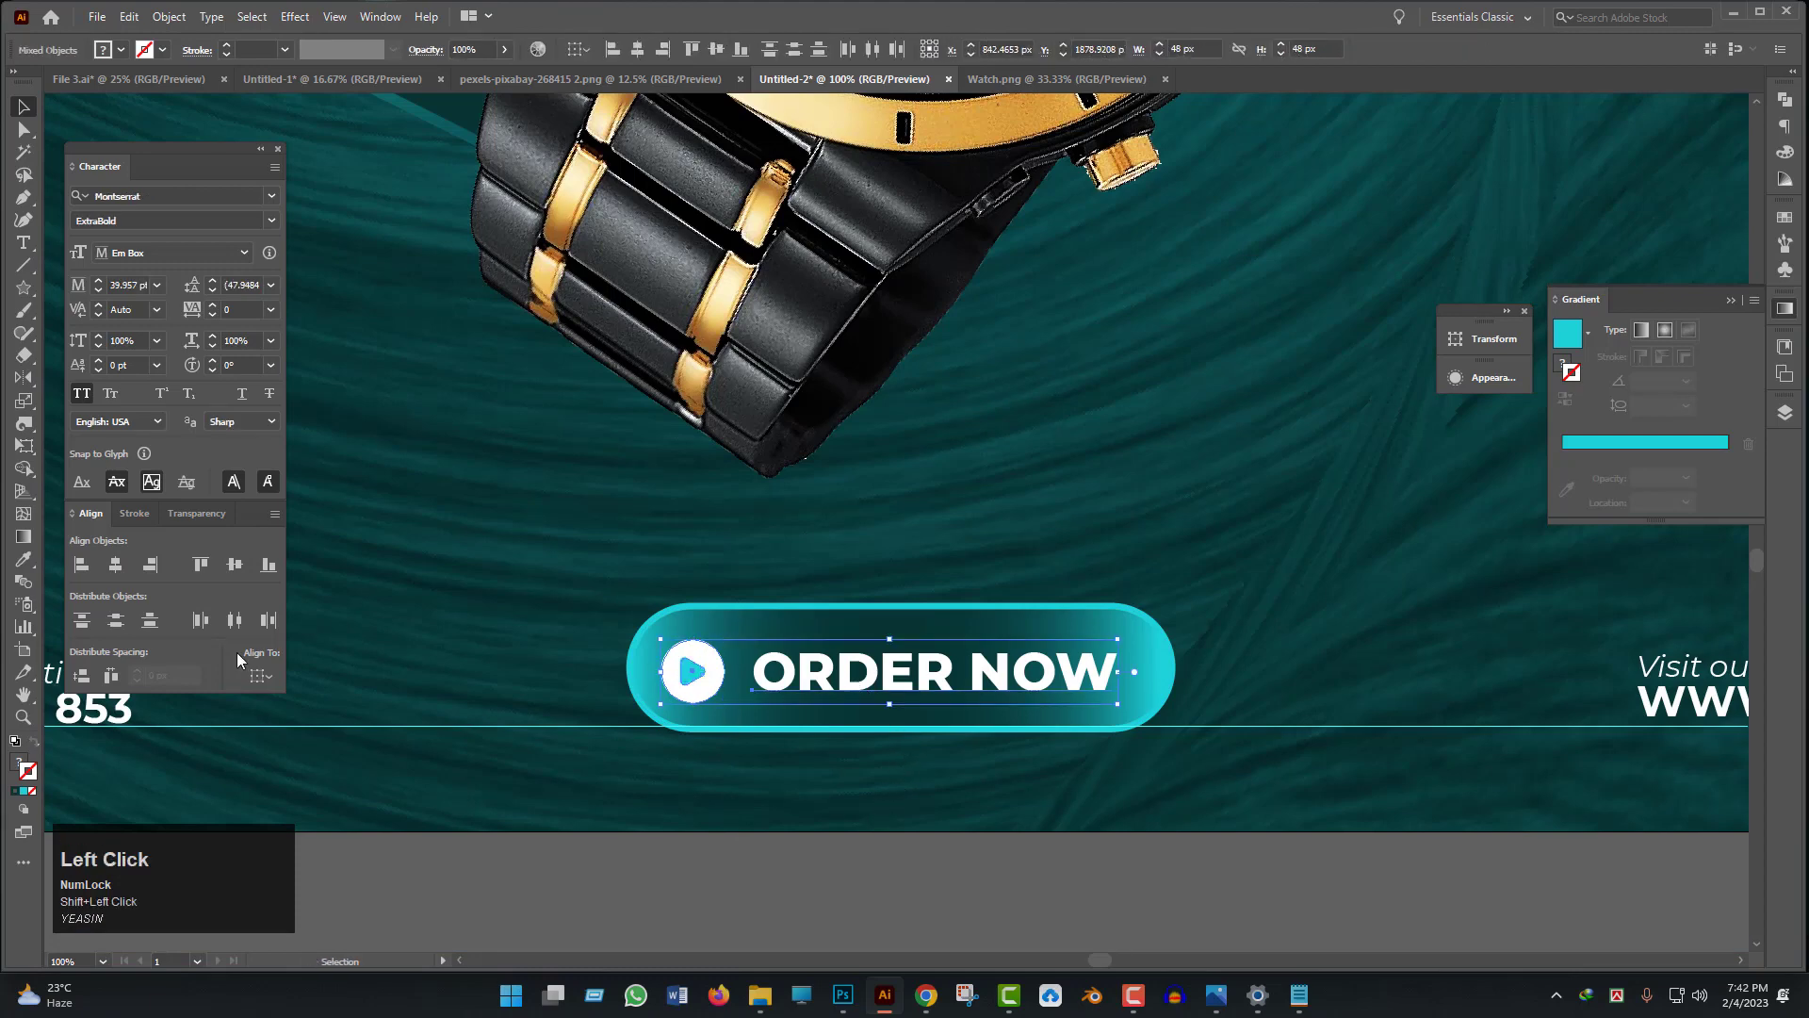
click(235, 563)
click(716, 844)
scroll(783, 867, down, 2)
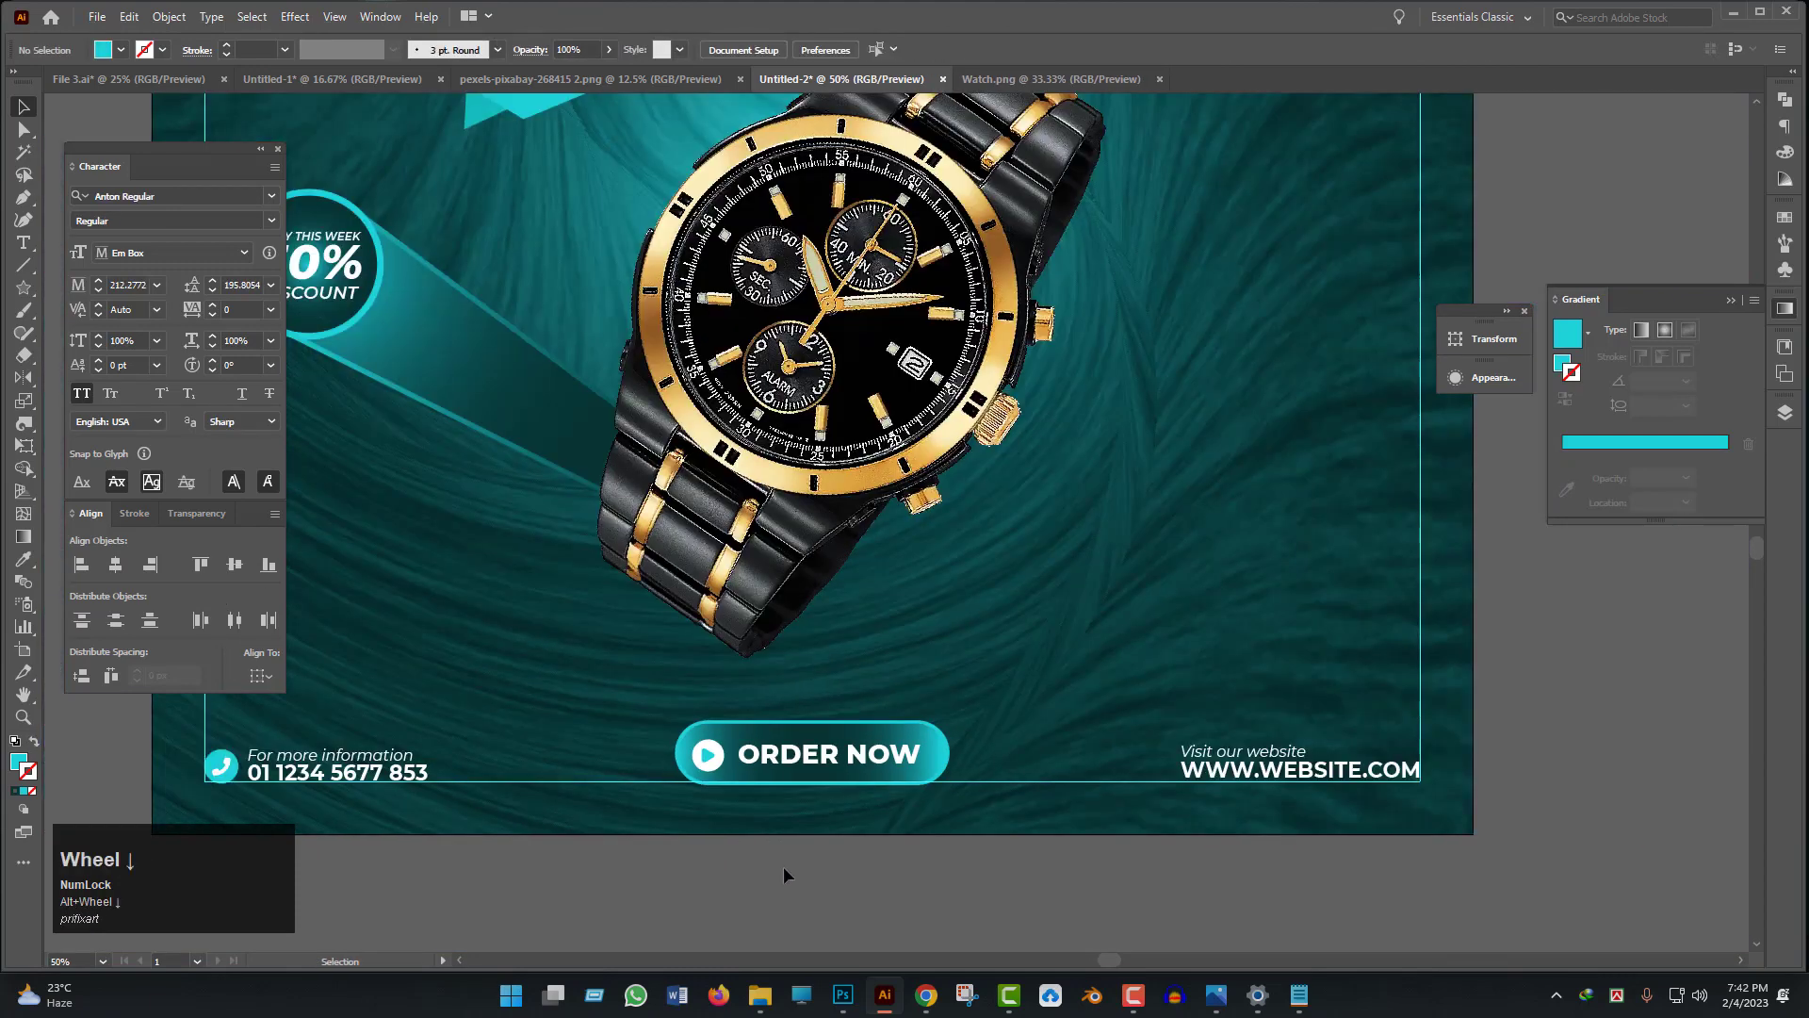
scroll(1079, 759, down, 2)
drag(980, 771, 703, 721)
key(ctrl+g)
- Move the $30 ONLY text from the pasteboard left of the artboard to the pasteboard on its right
scroll(908, 805, down, 2)
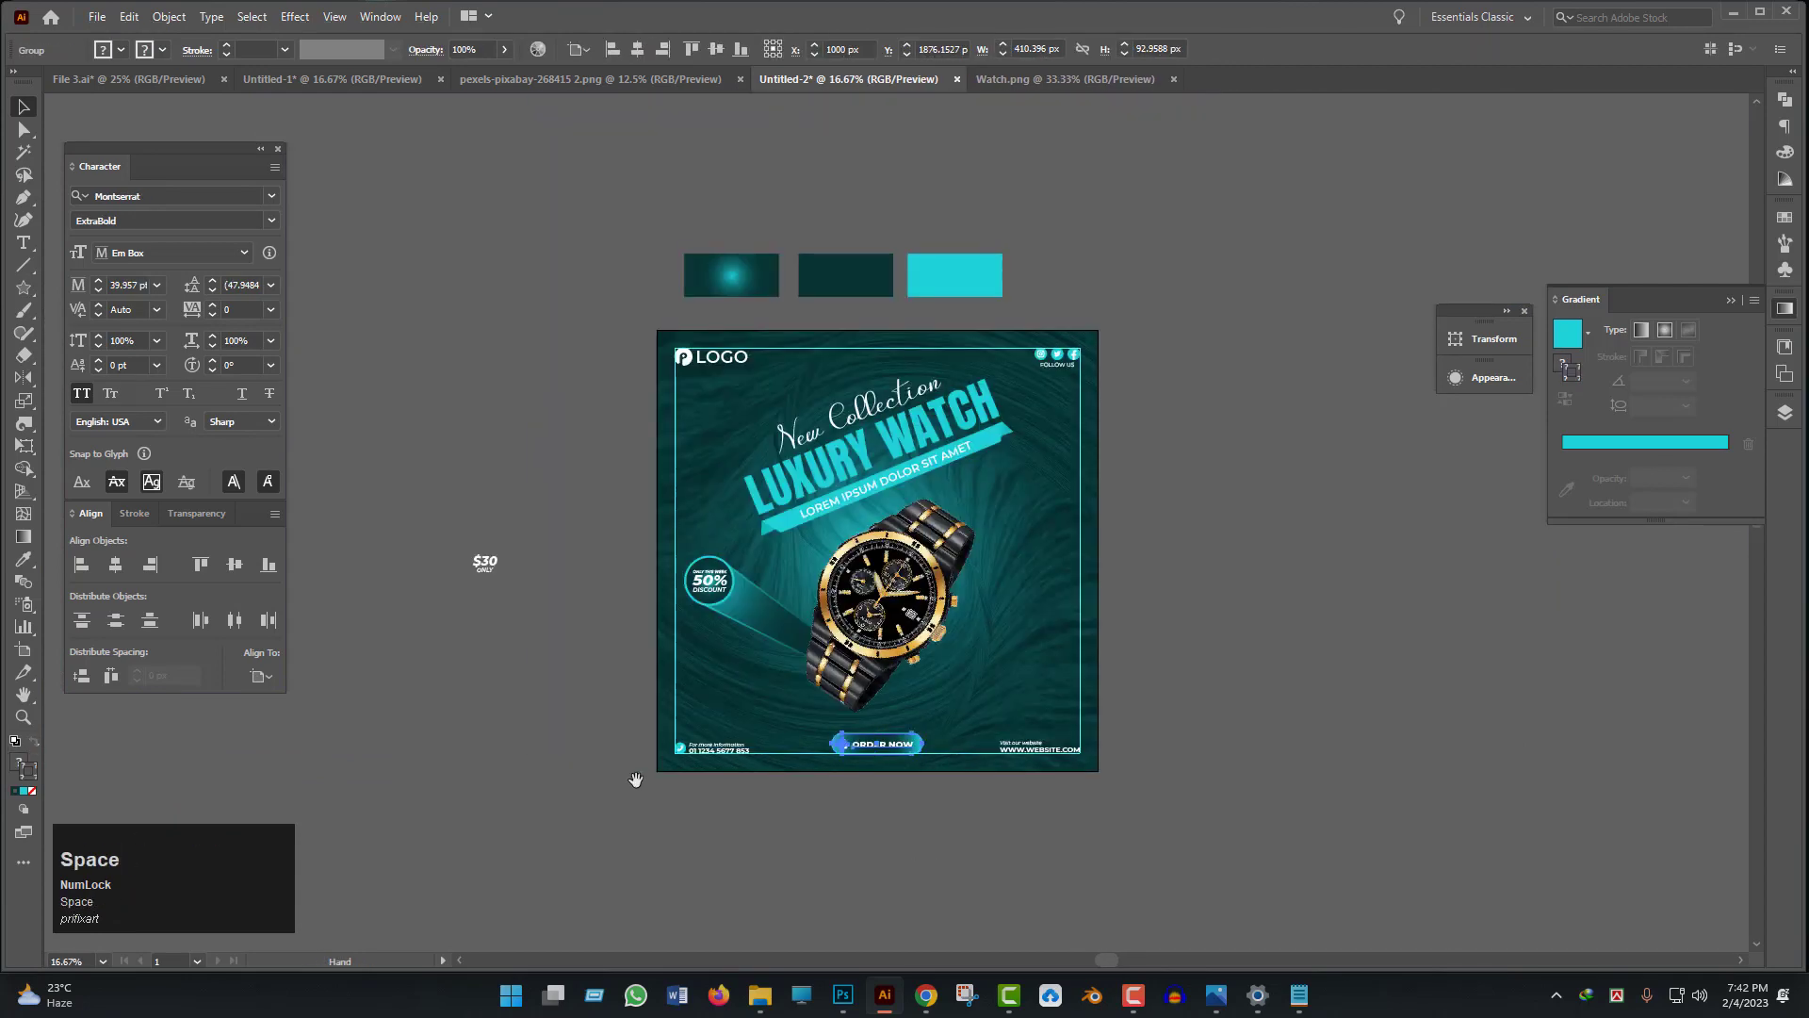
scroll(518, 599, up, 2)
mouse_move(515, 605)
mouse_down()
mouse_move(300, 546)
mouse_move(507, 581)
mouse_up()
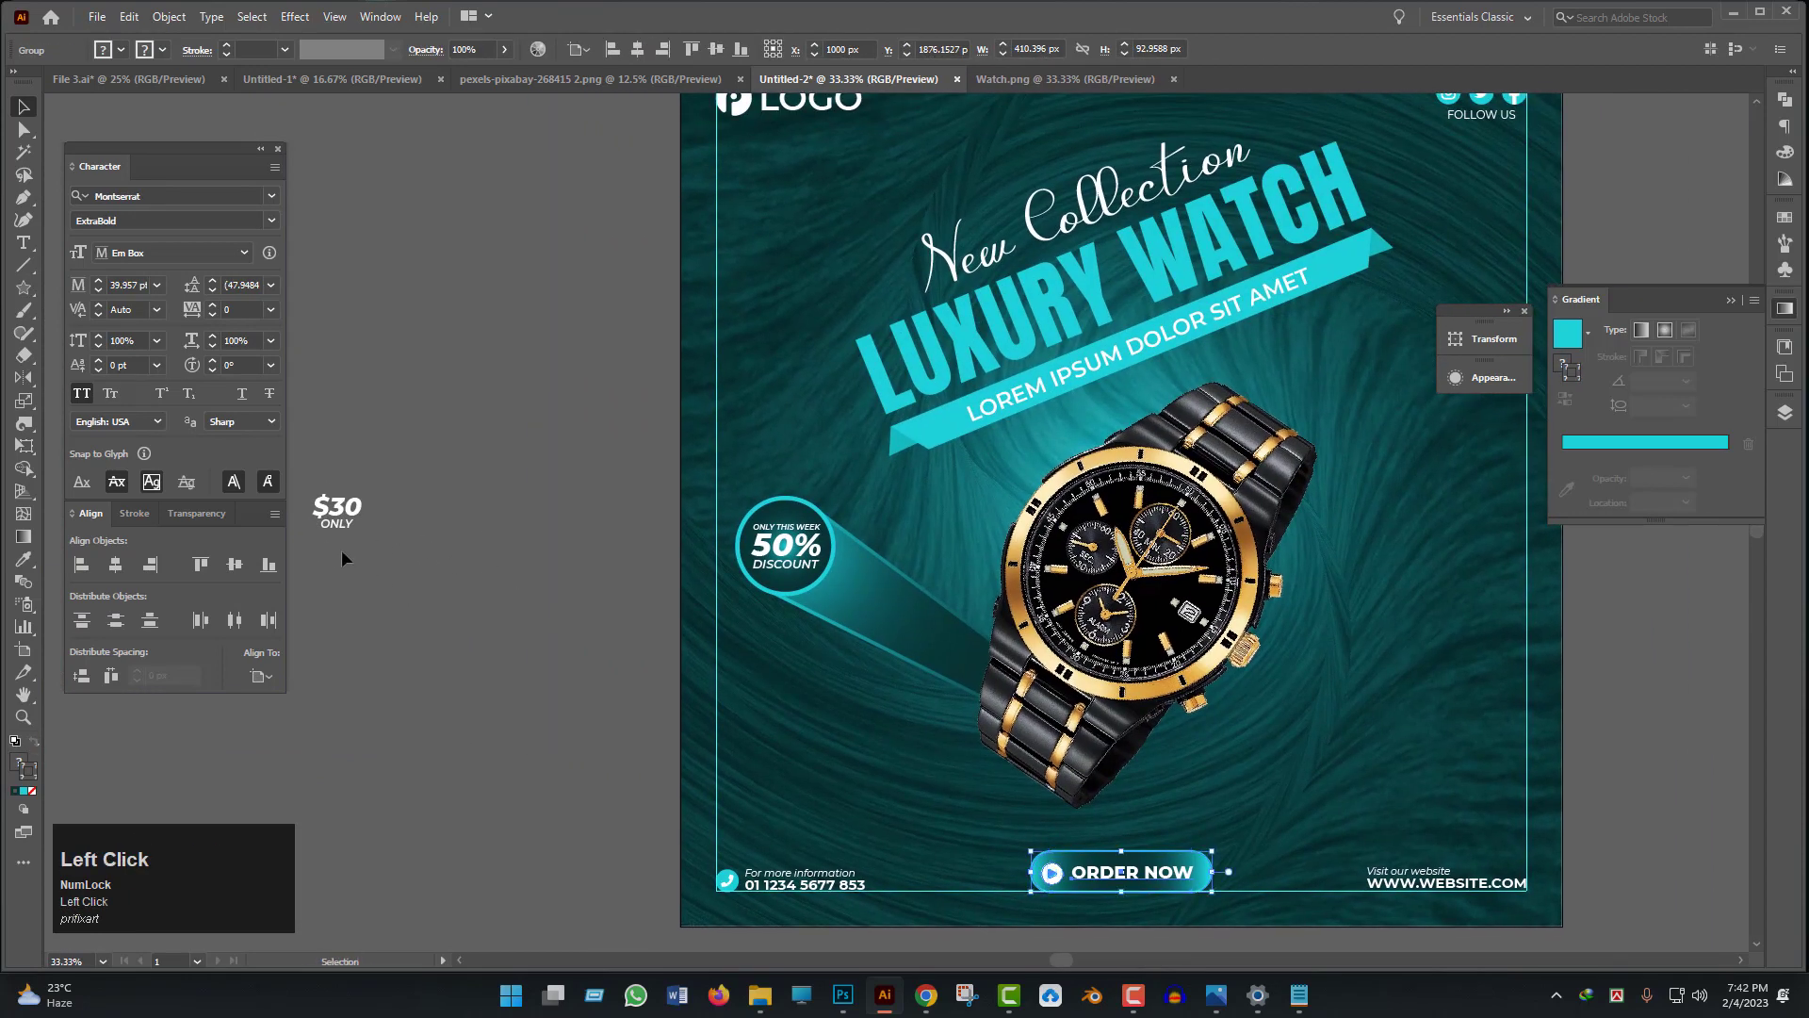
drag(348, 518, 1292, 642)
scroll(1555, 735, up, 1)
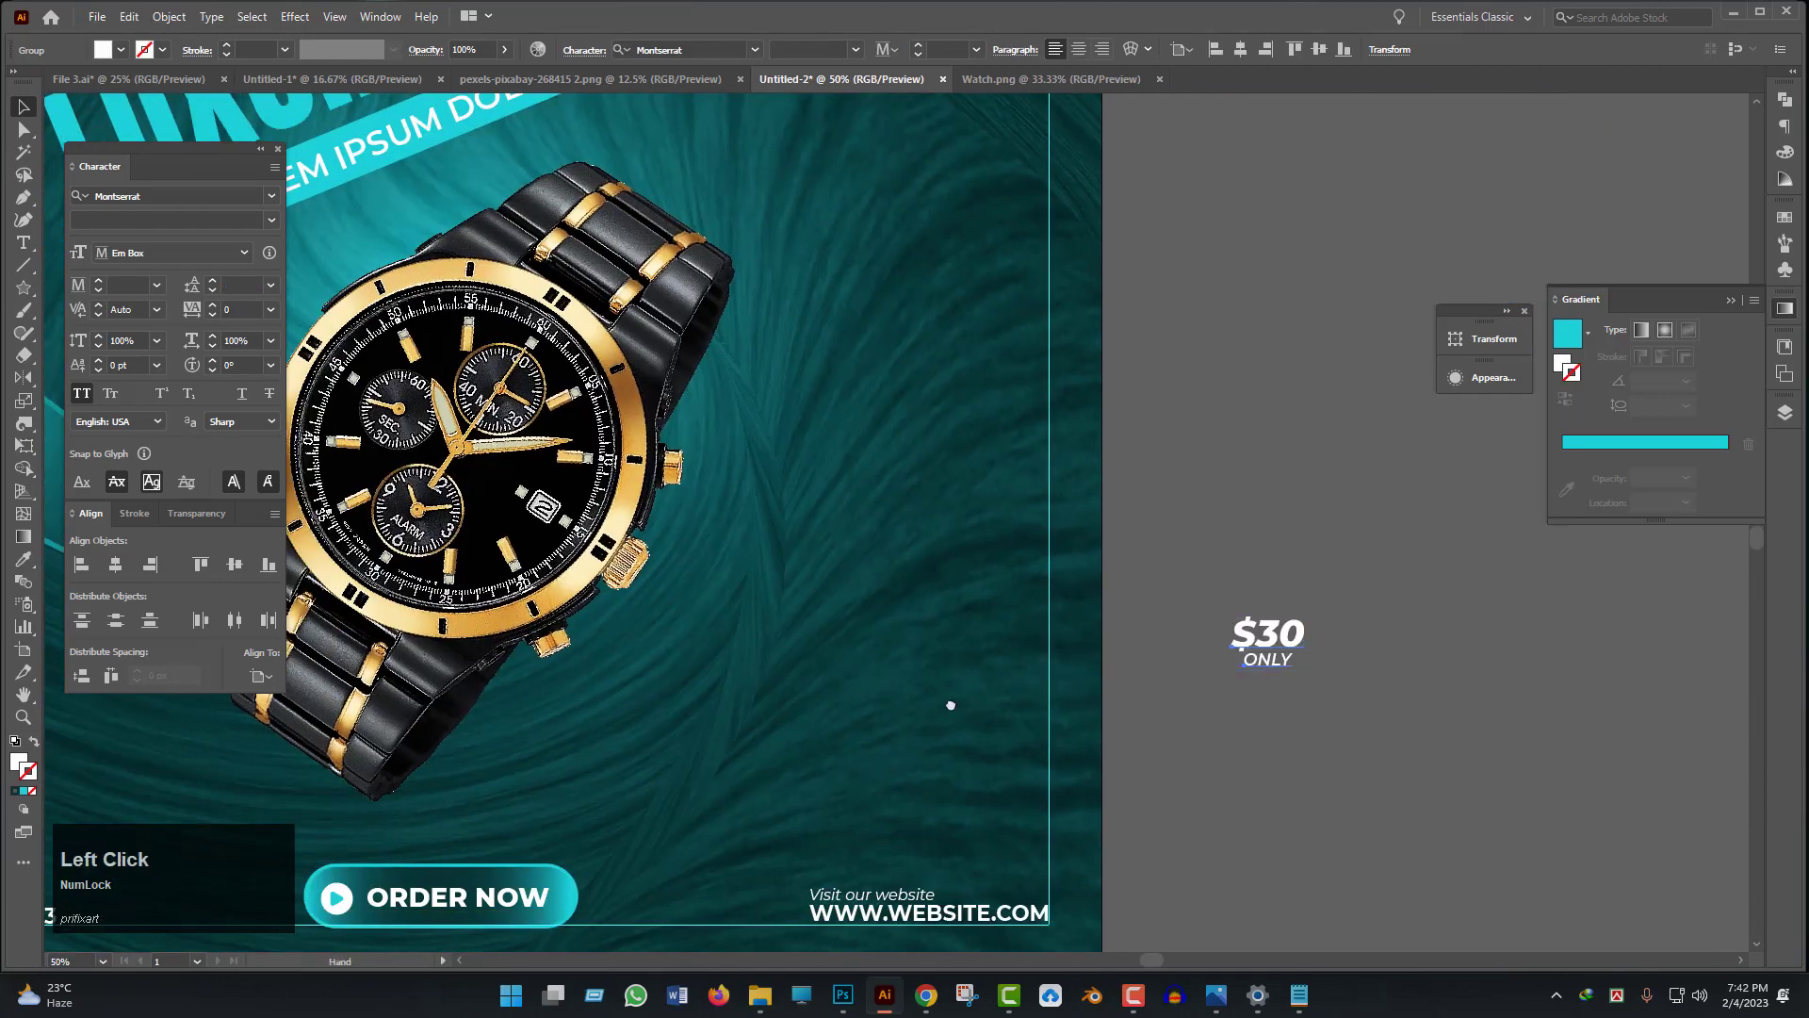
- Draw a white circle about 200 px in diameter to the lower right of the watch
drag(949, 703, 1169, 646)
right_click(14, 295)
click(86, 332)
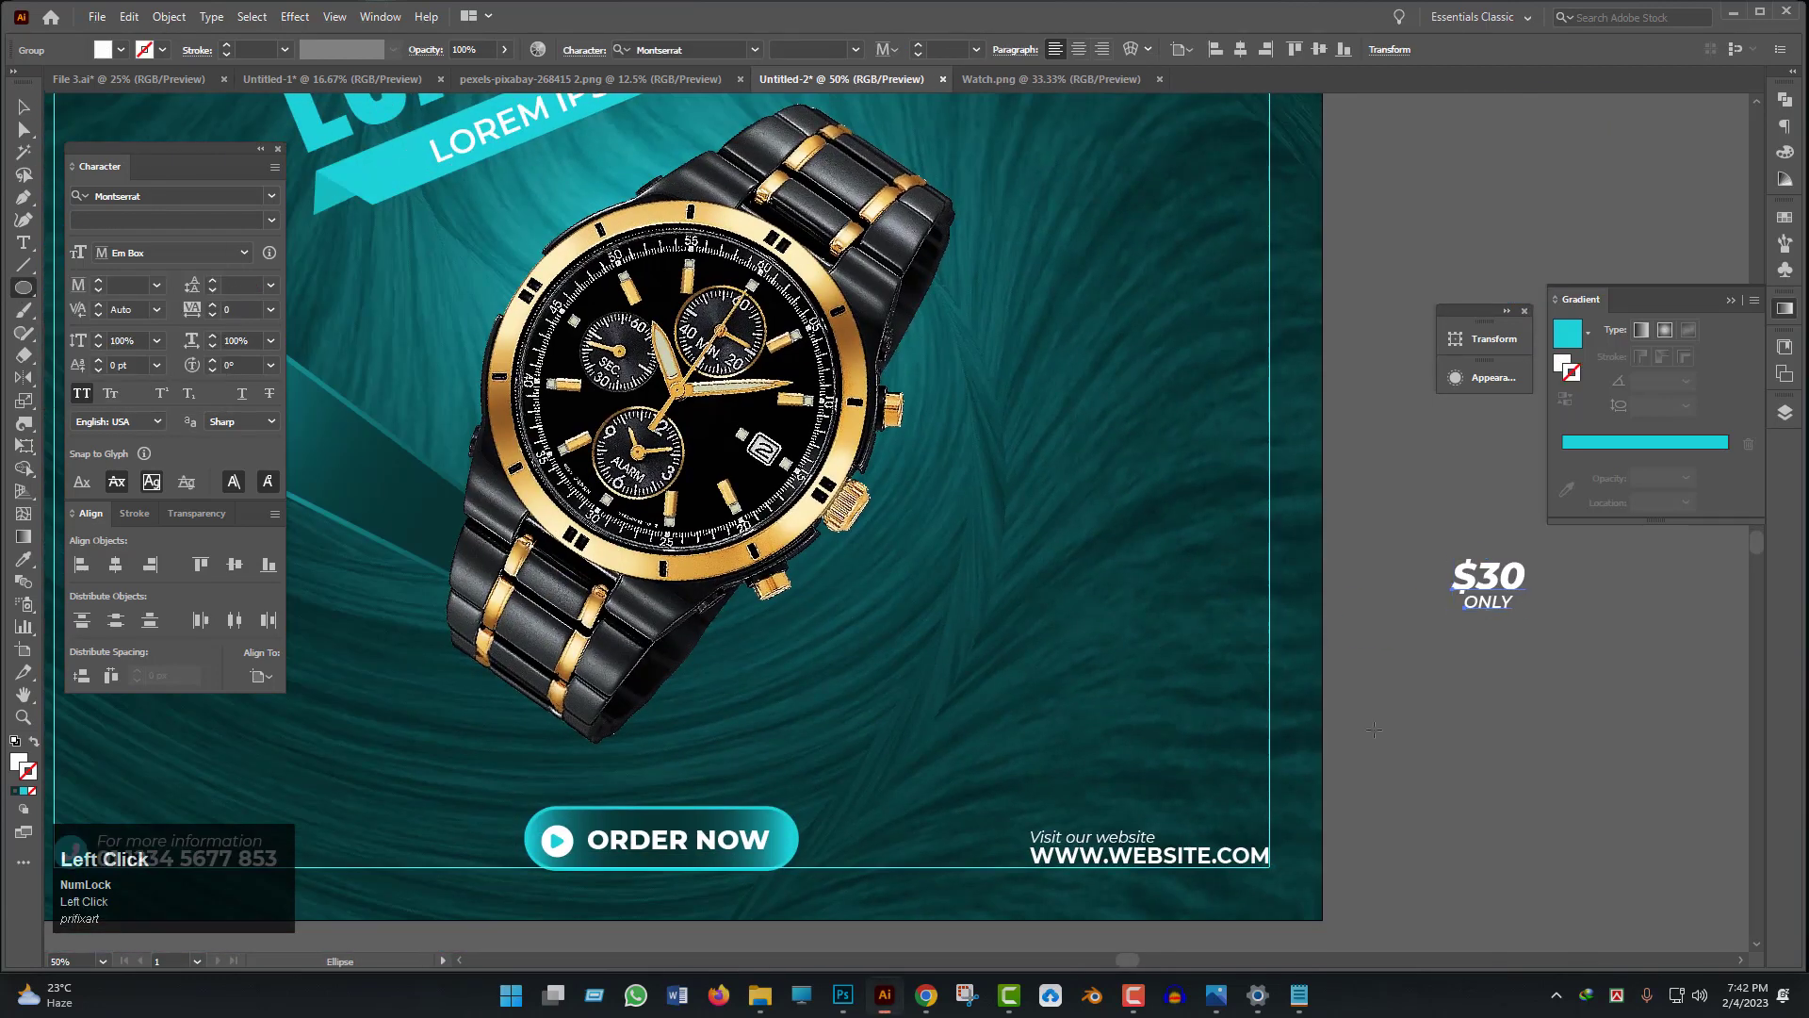
drag(1065, 597, 1141, 662)
click(24, 107)
- Fill the new circle with the cyan sampled from the headline ribbon
scroll(1059, 632, down, 1)
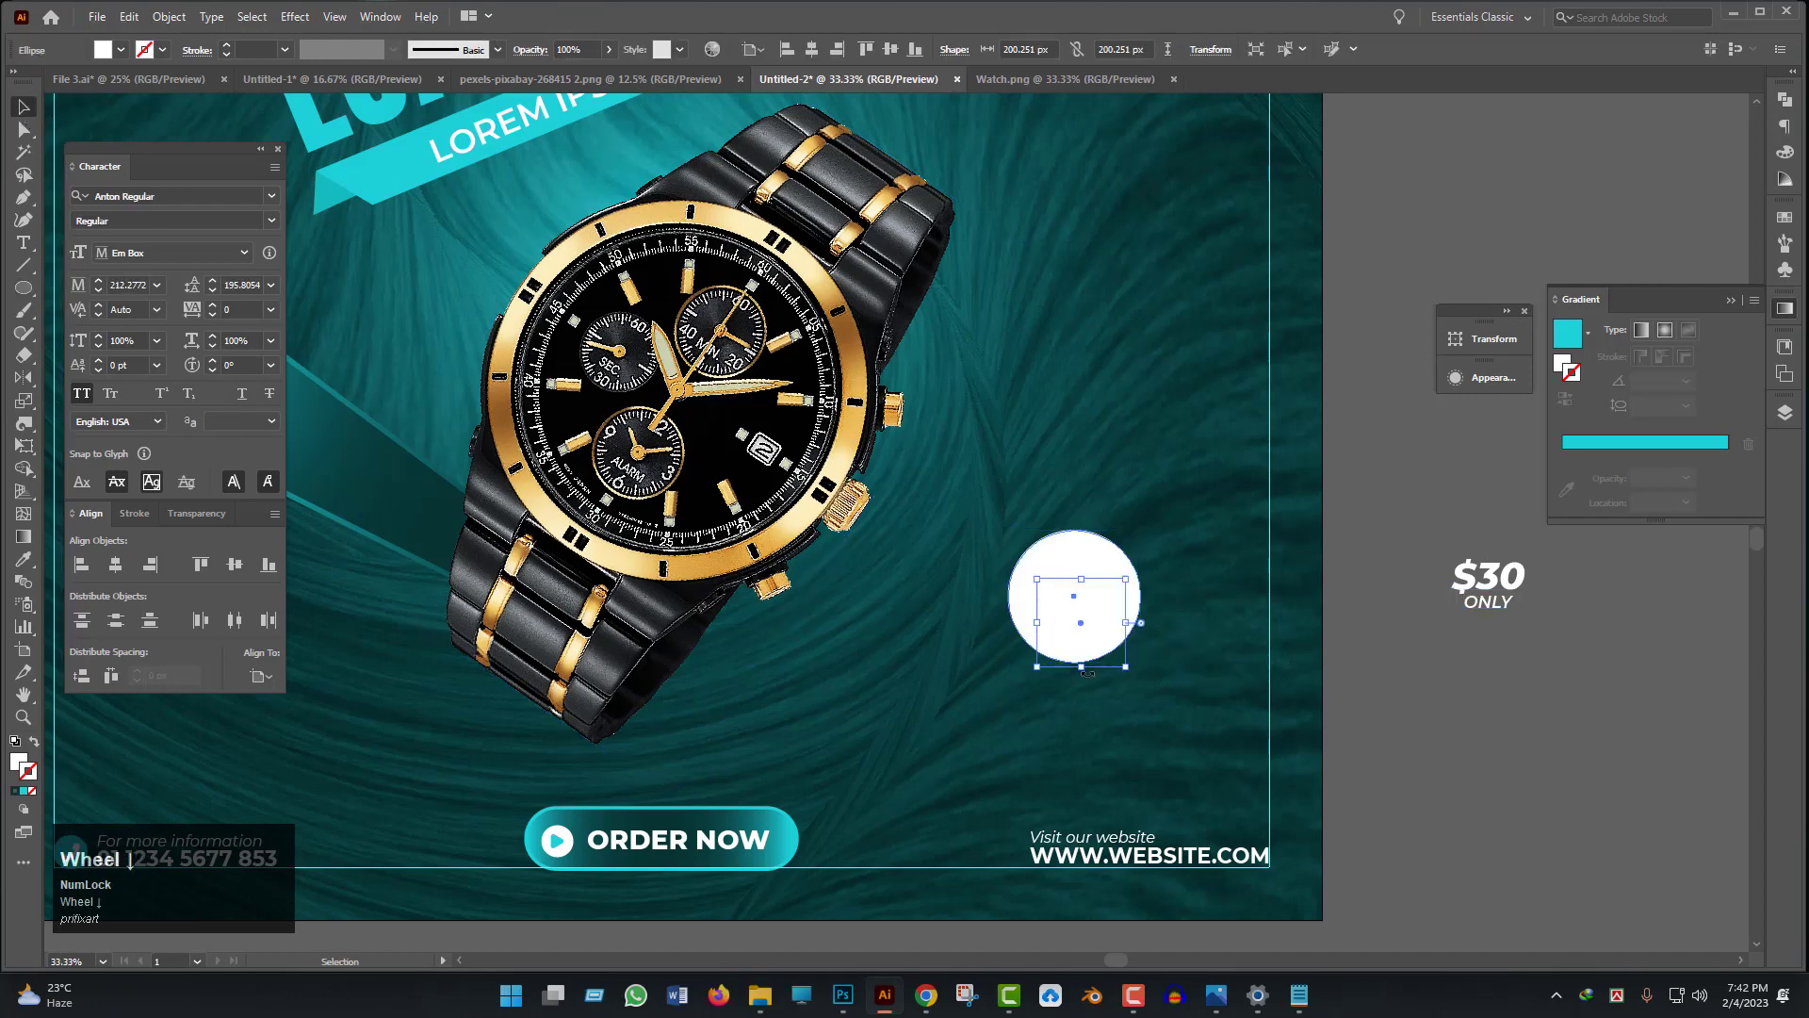
key(i)
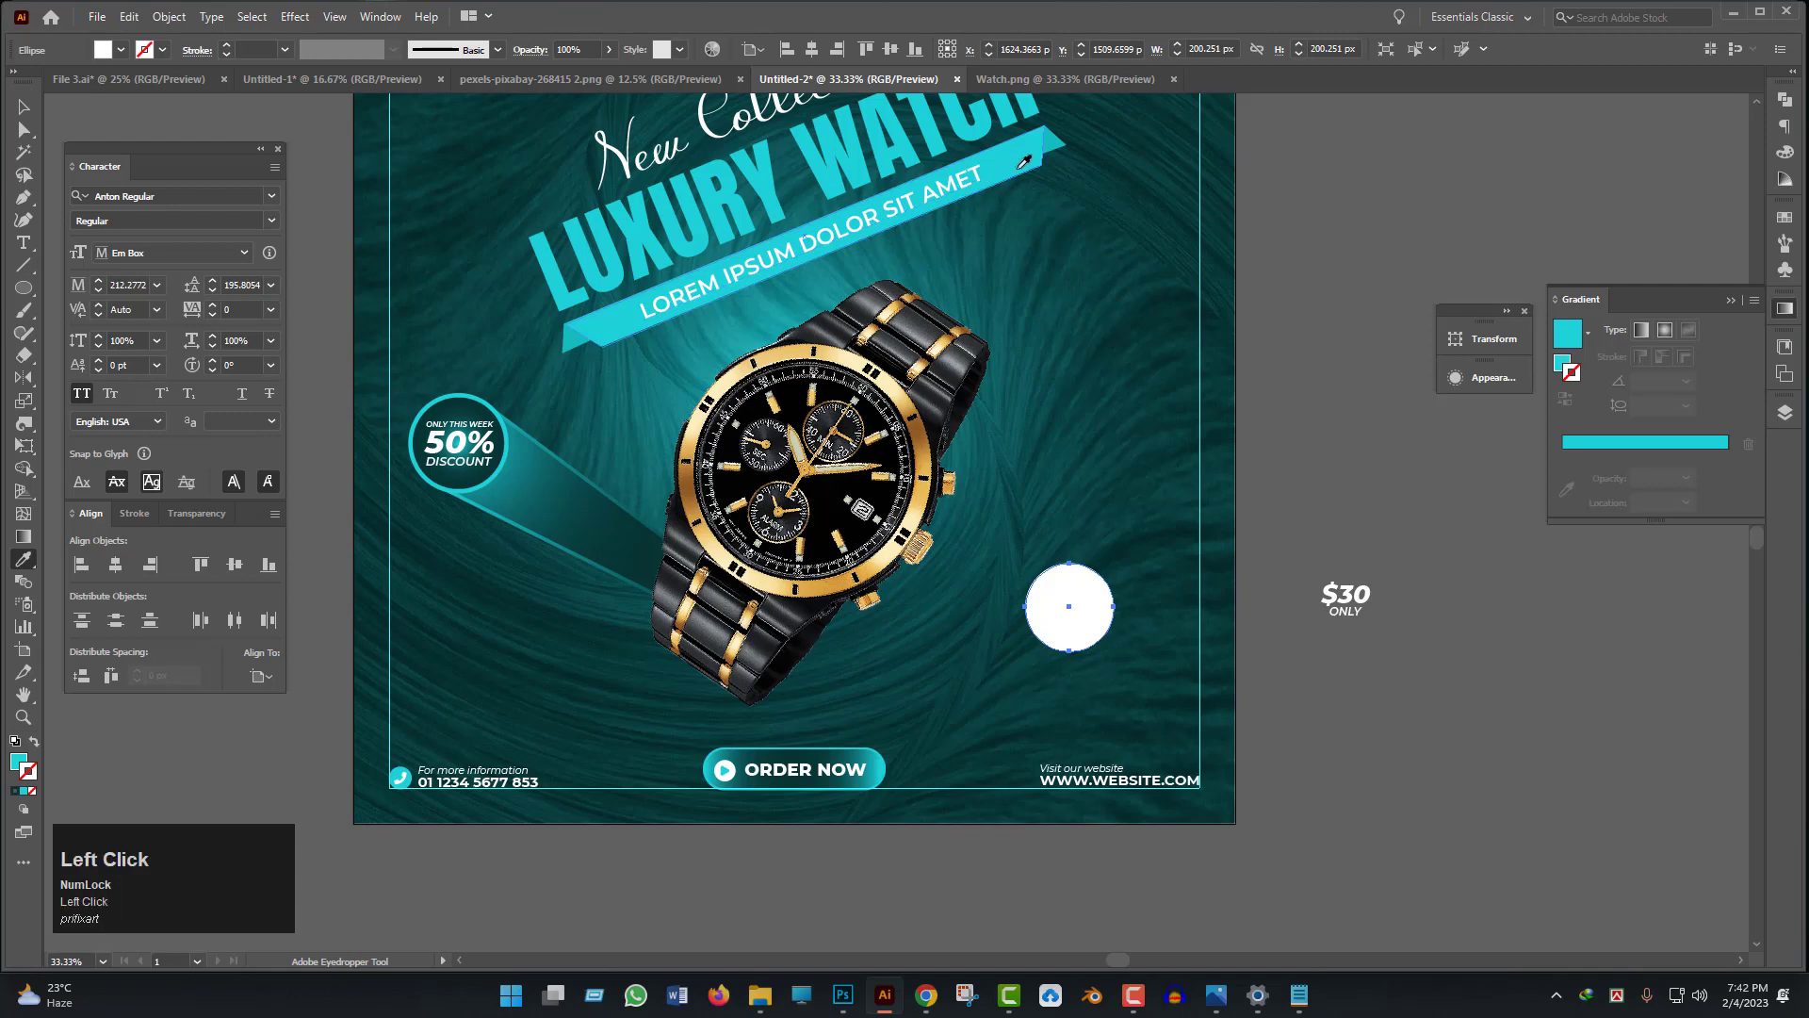
click(958, 188)
click(21, 113)
scroll(1313, 618, up, 2)
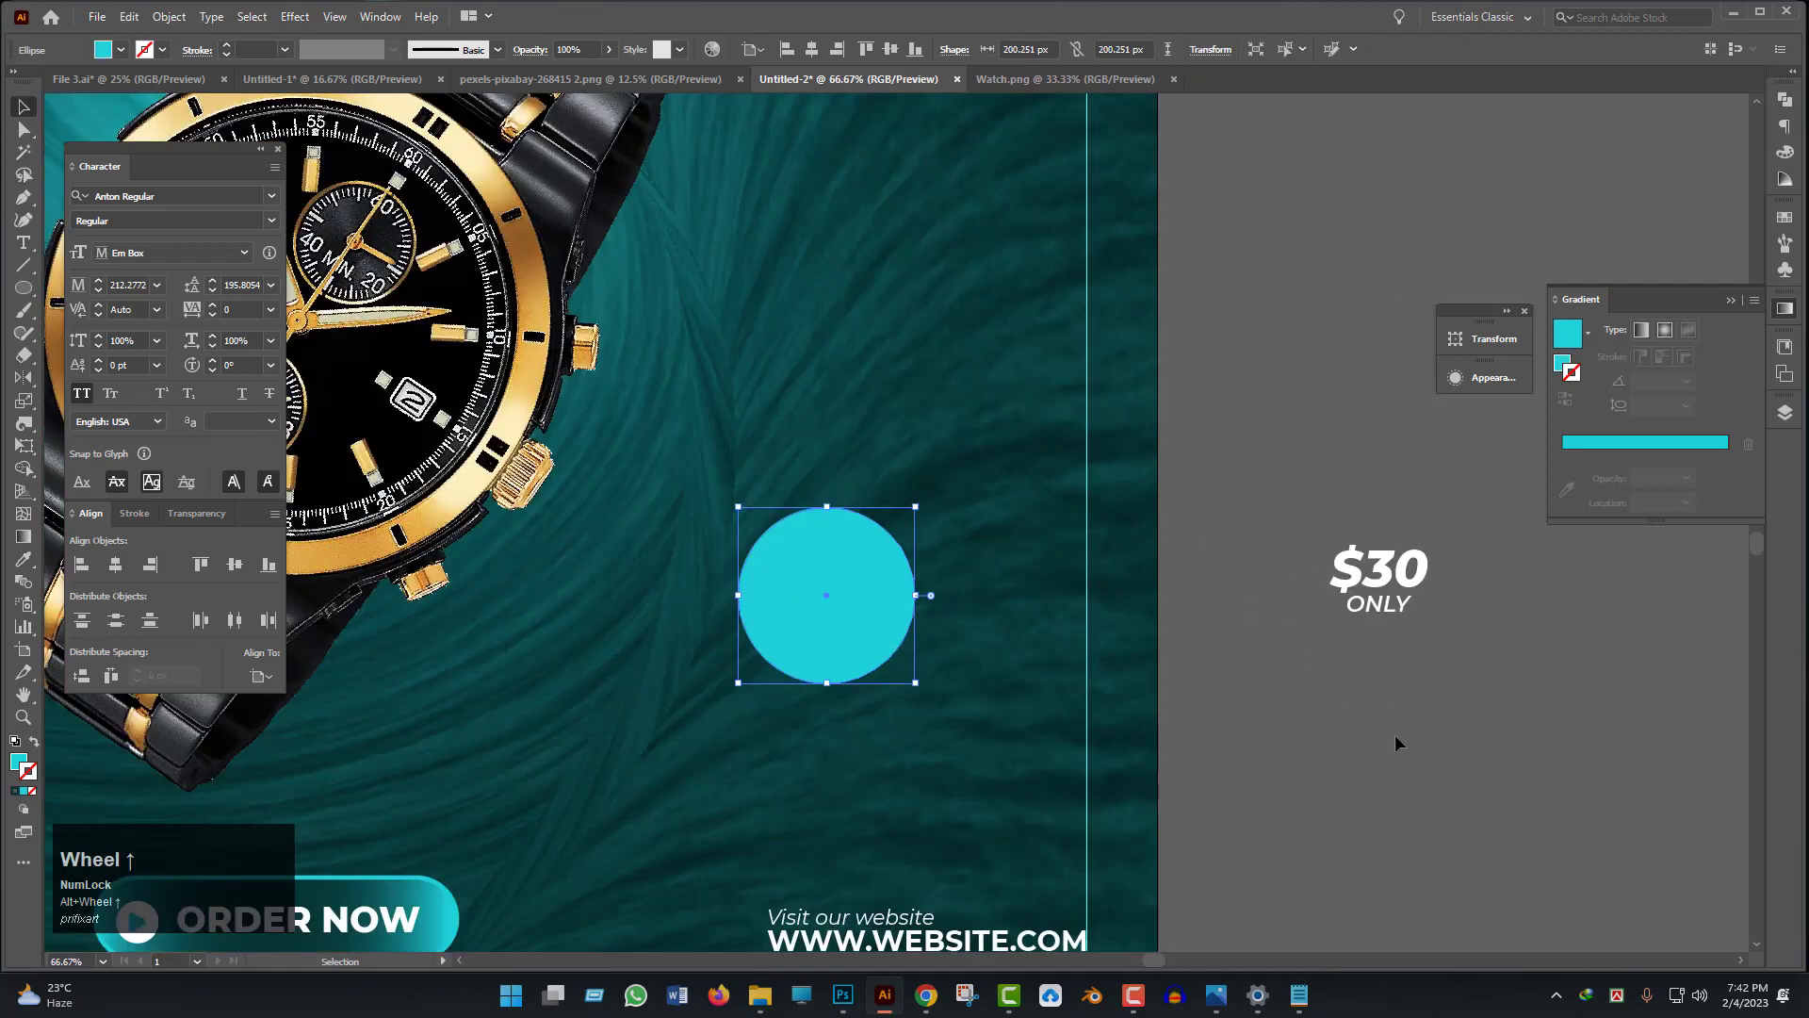
- Create a larger concentric copy of the cyan circle with Offset Path at 10 px
drag(909, 576, 830, 602)
click(169, 16)
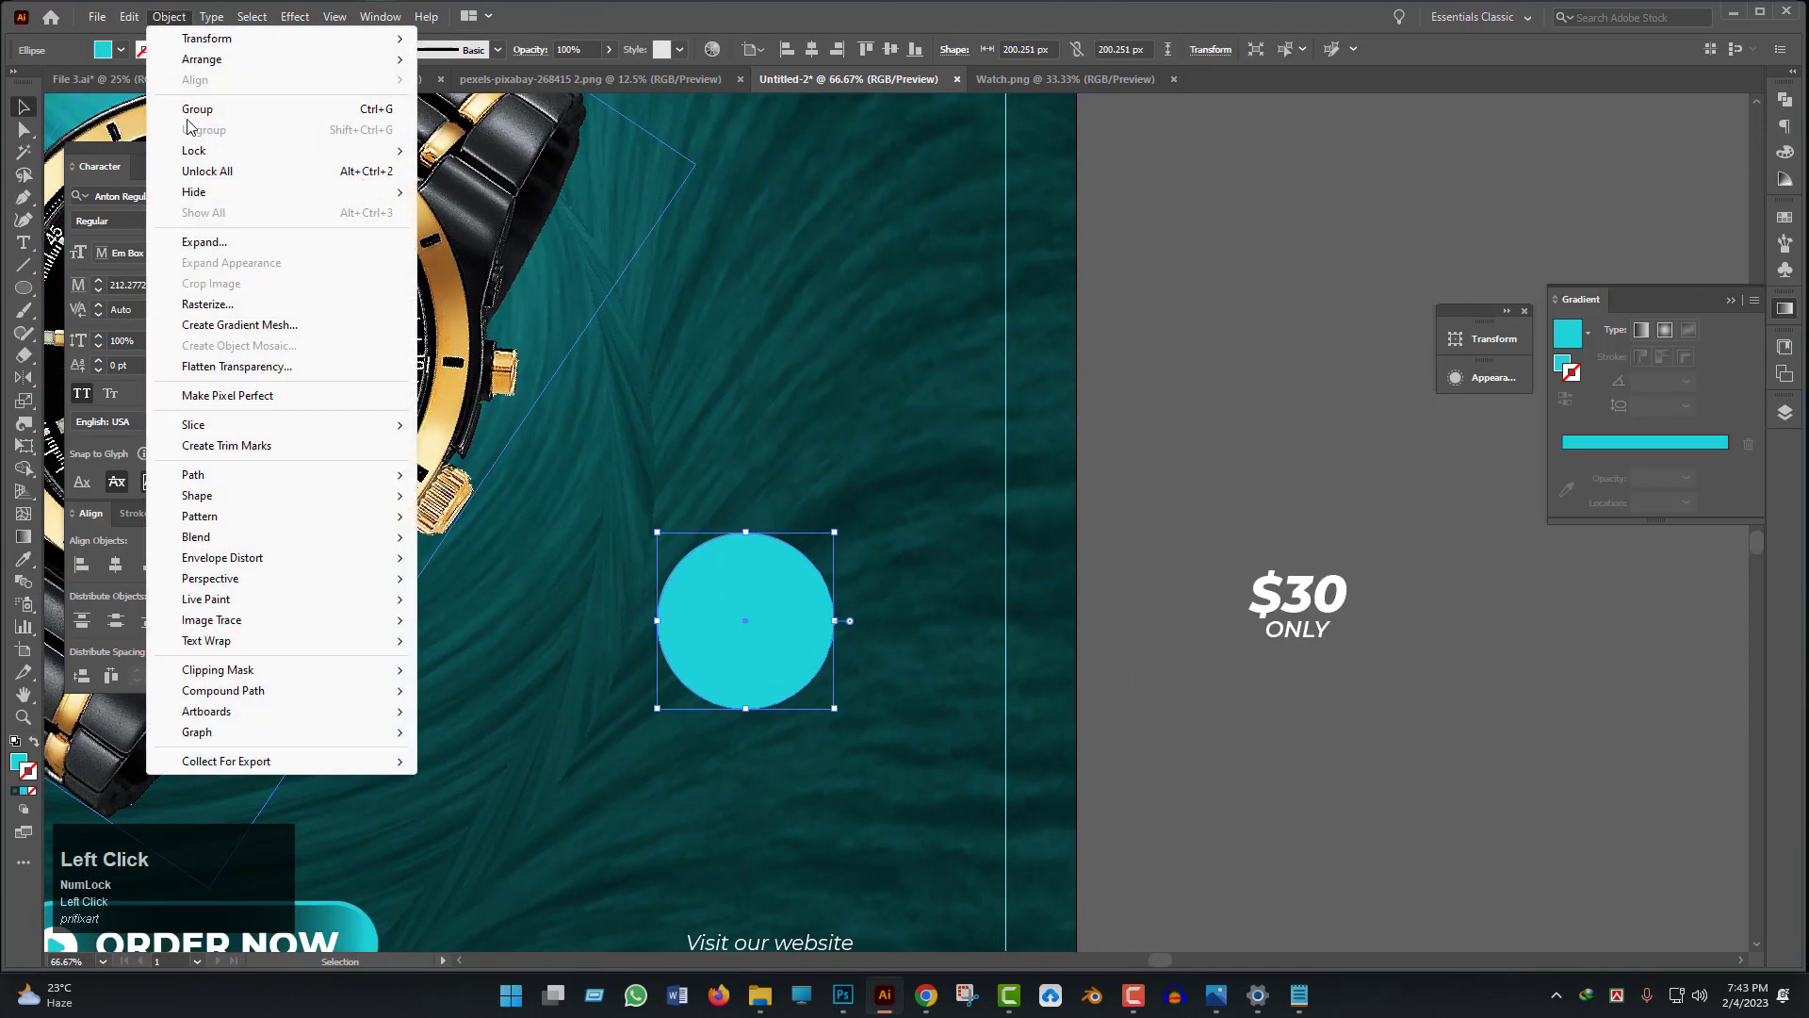
mouse_move(219, 480)
click(521, 547)
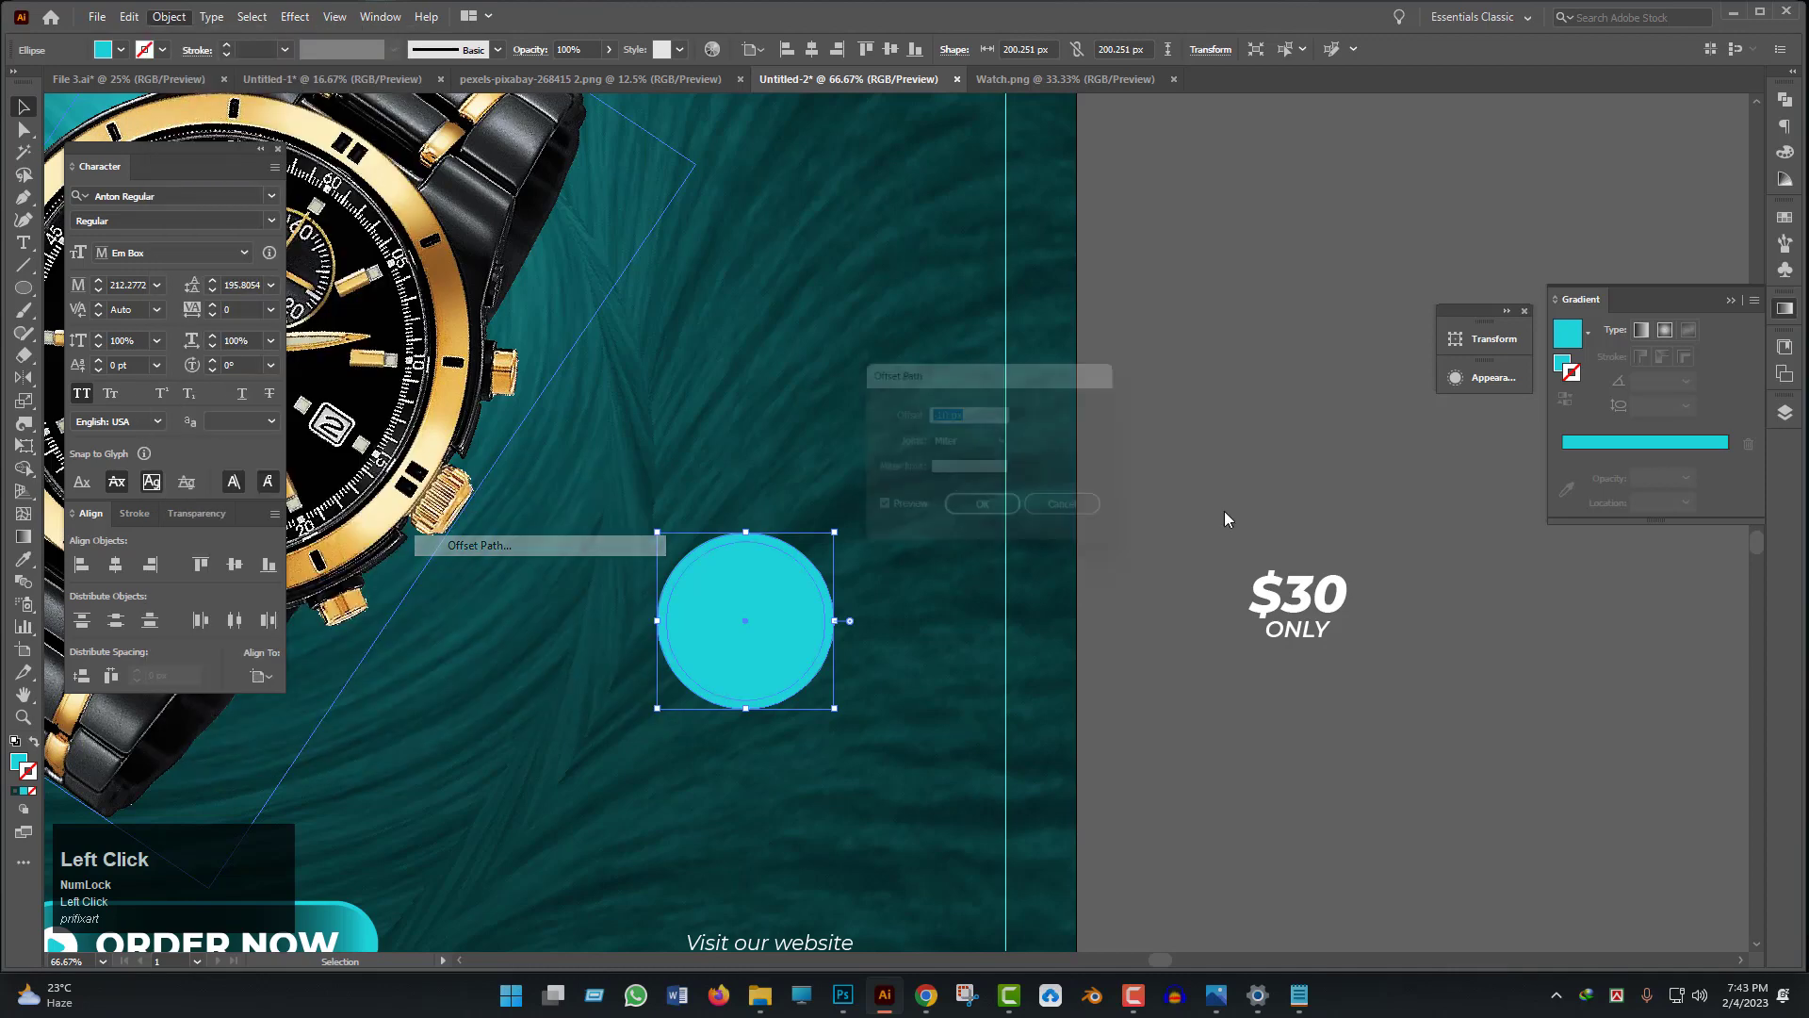
key(Down)
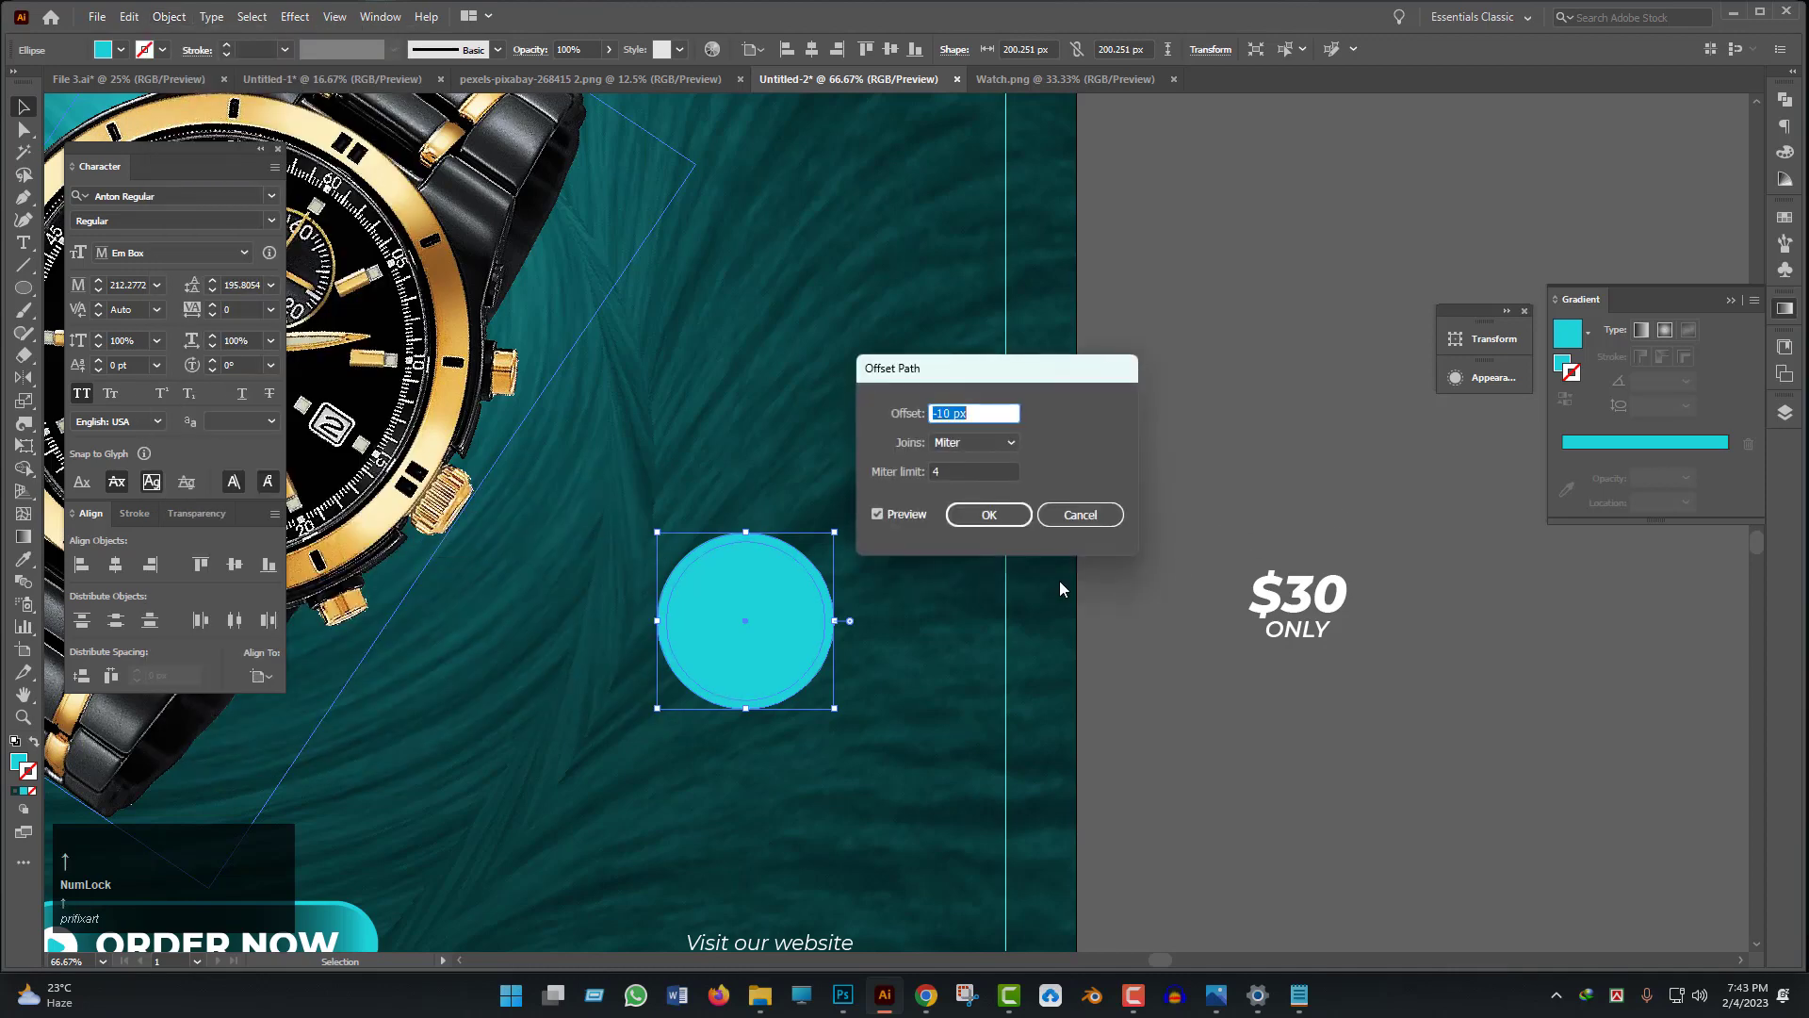
key(Up)
key(Up)
key(Up)
key(Up)
key(Up)
key(Up)
key(Up)
key(Up)
key(Up)
key(Up)
key(Up)
key(Up)
key(Up)
key(Up)
key(Up)
key(Up)
key(Up)
key(Up)
key(Up)
key(Up)
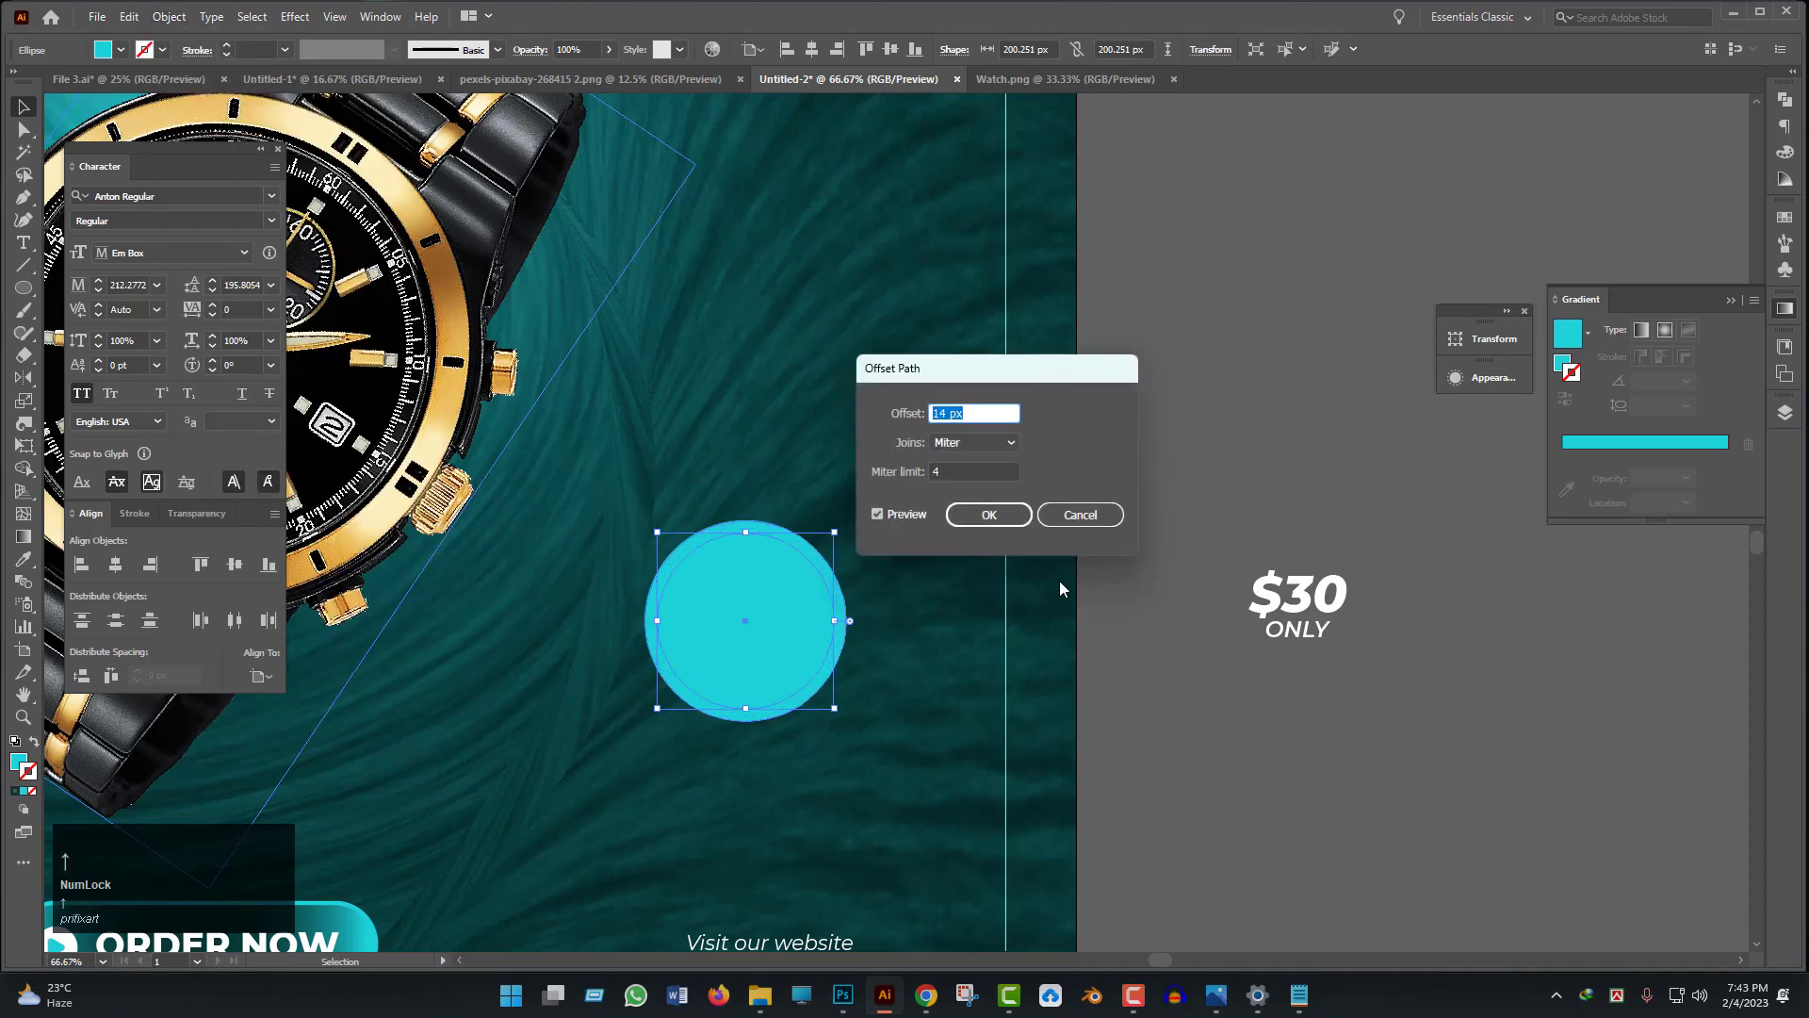
key(Down)
key(Down)
key(Down)
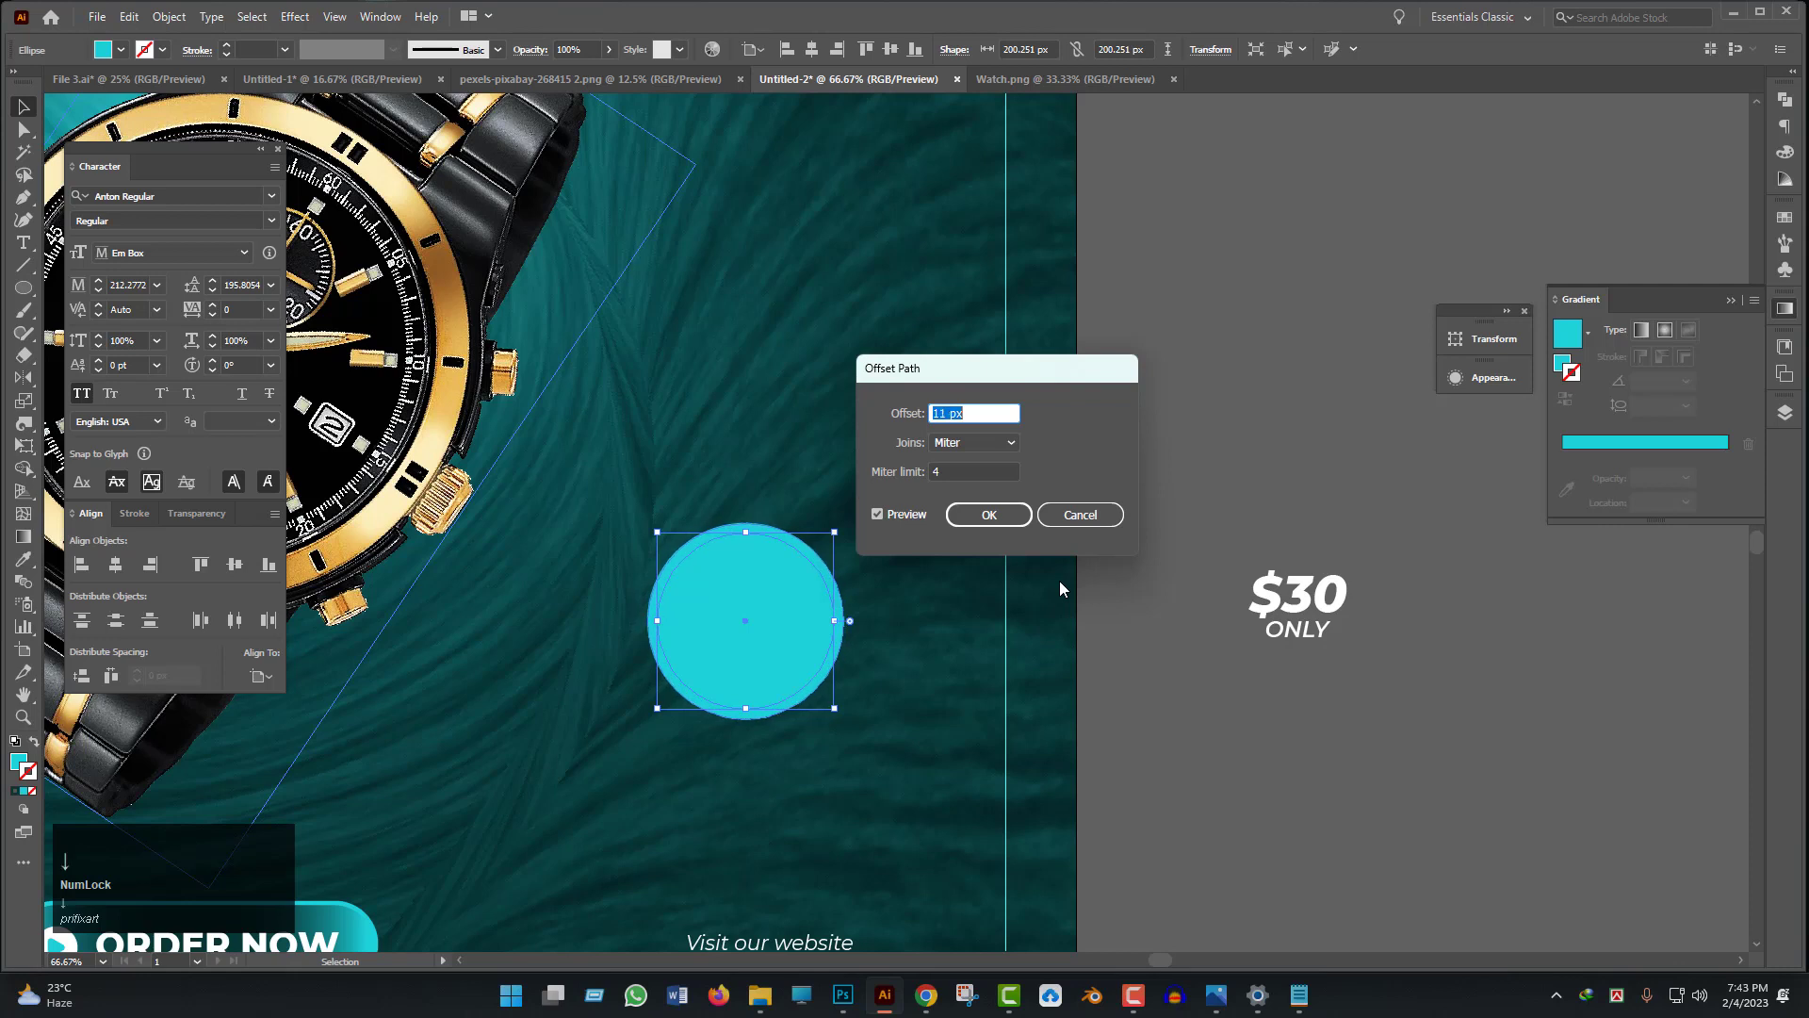
key(Down)
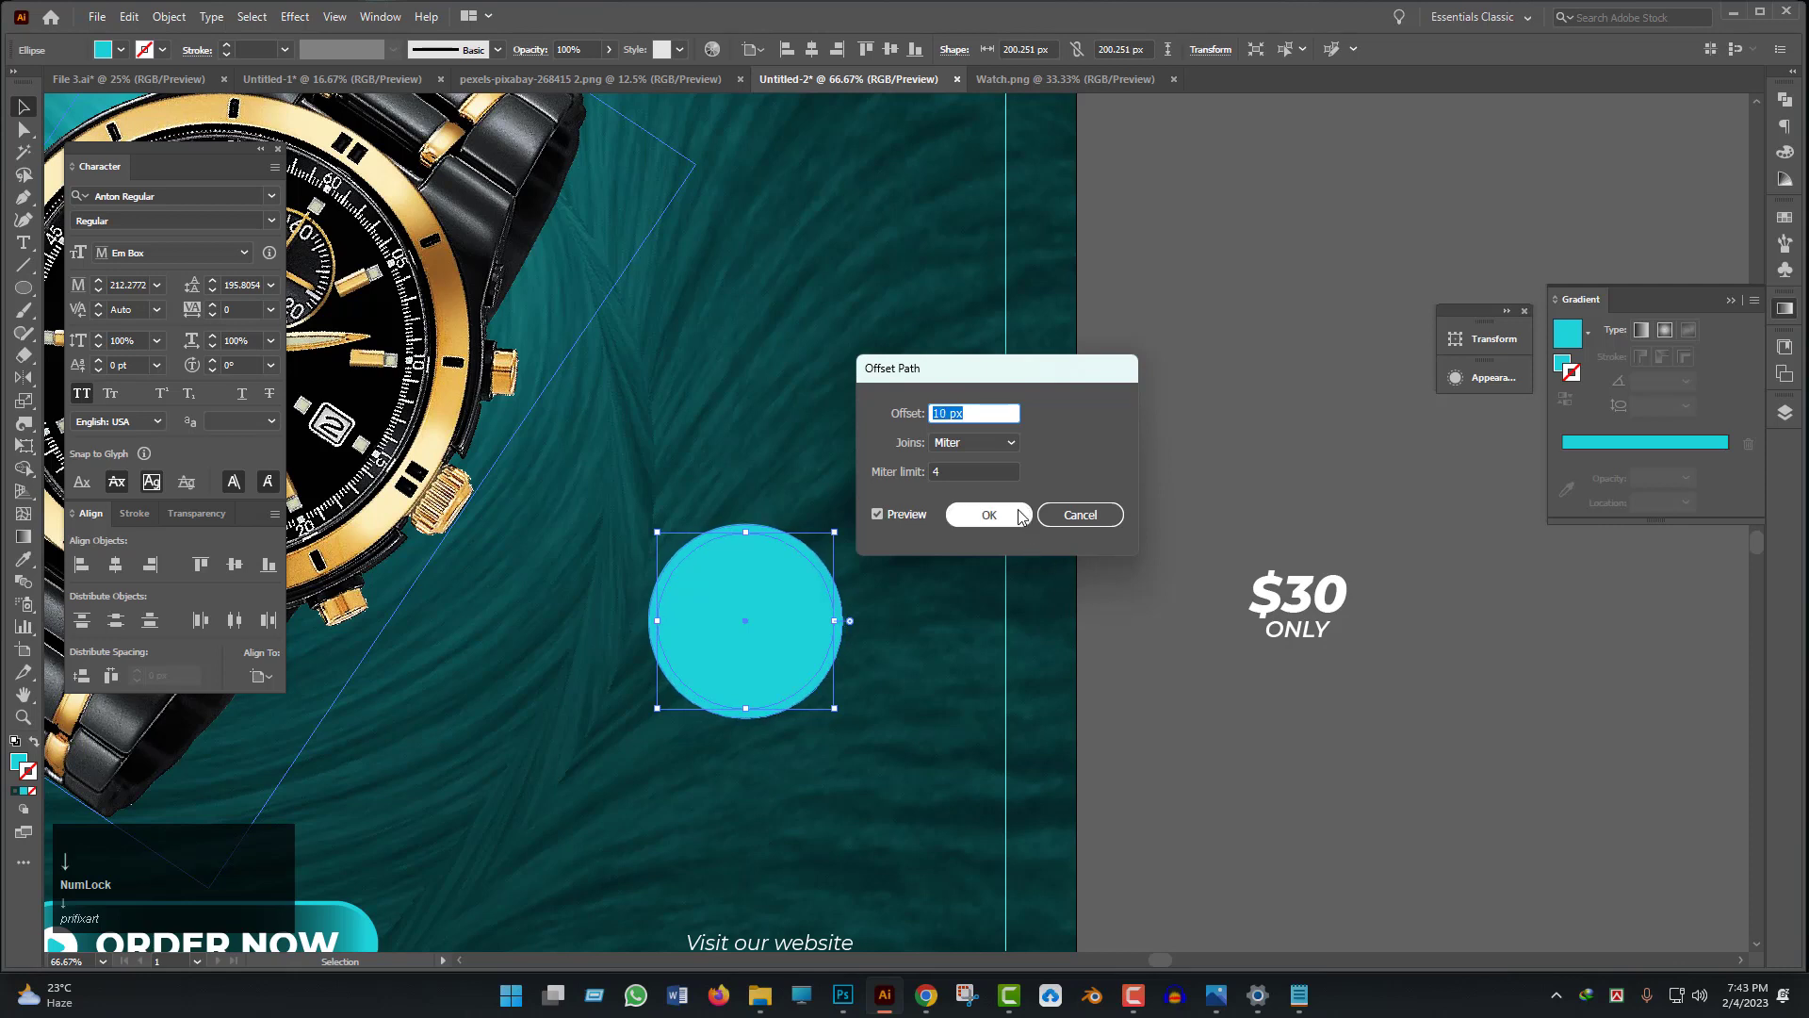
click(988, 515)
- Turn the outer offset circle into an unfilled cyan ring and thicken its stroke
click(33, 743)
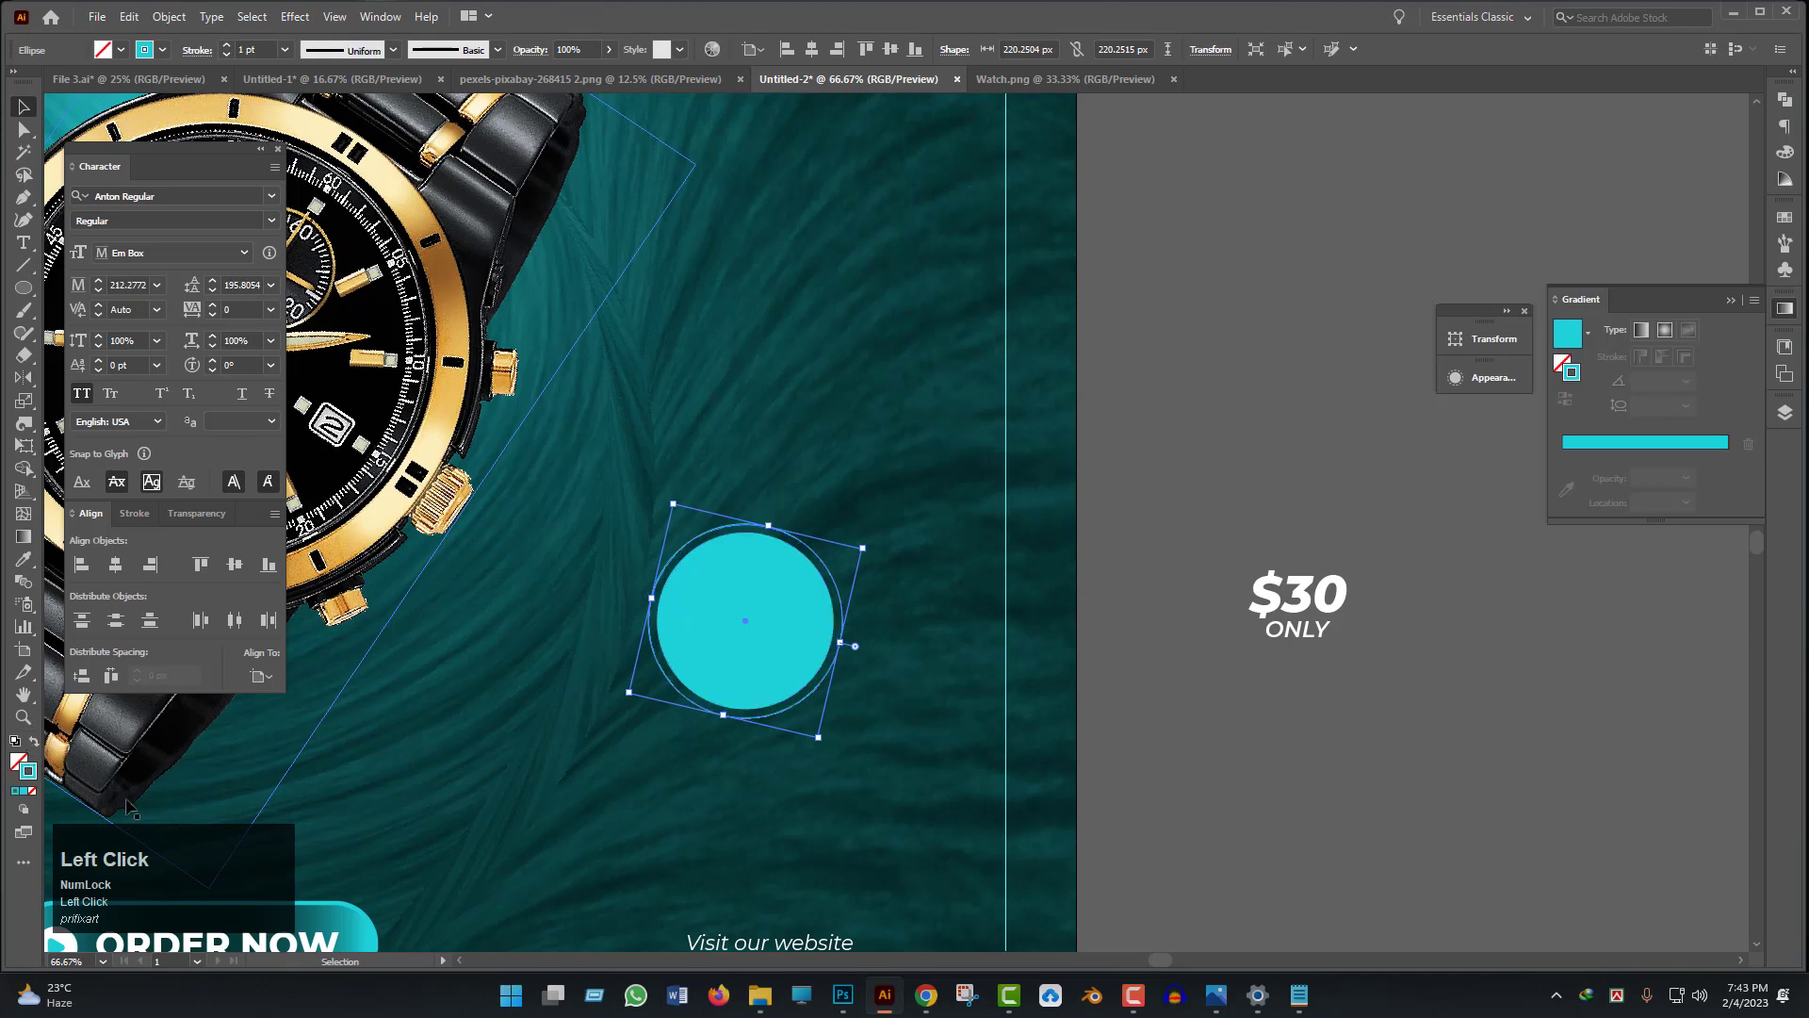
click(227, 45)
click(228, 44)
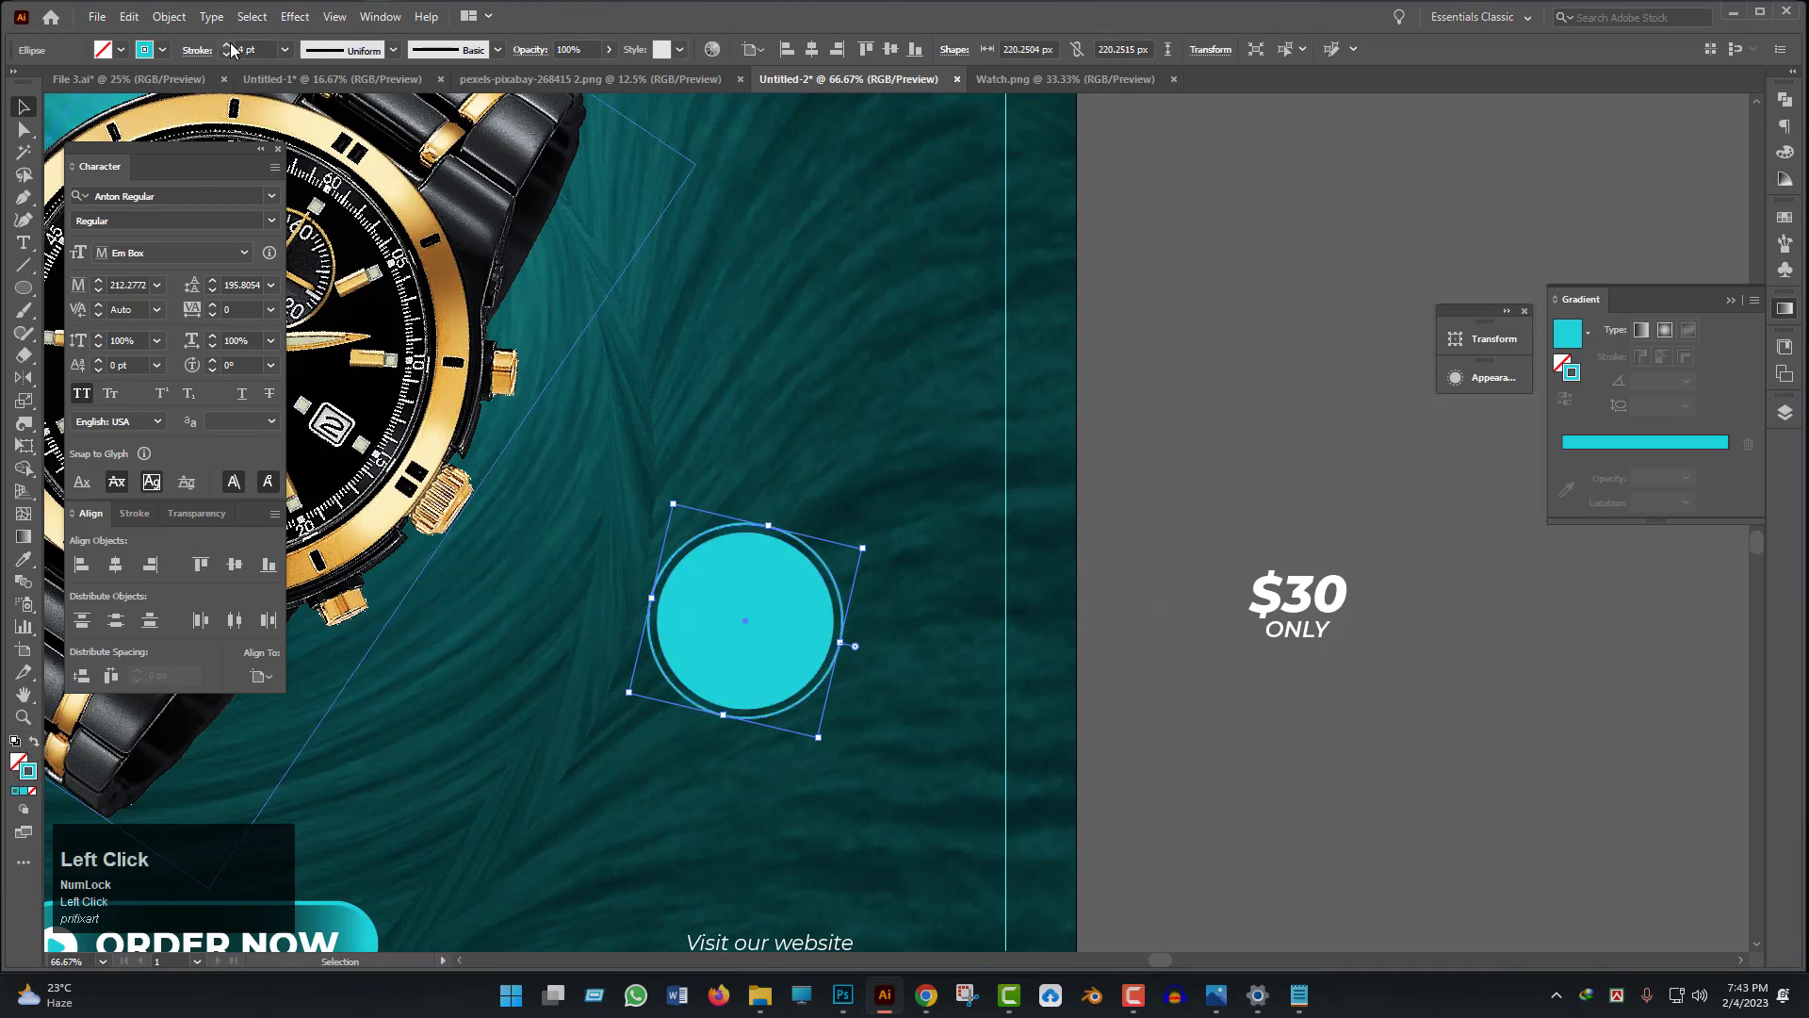
click(1060, 650)
- Place the $30 ONLY text in the middle of the cyan circle and bring it to the front
key(space)
drag(1063, 655, 848, 552)
click(1395, 556)
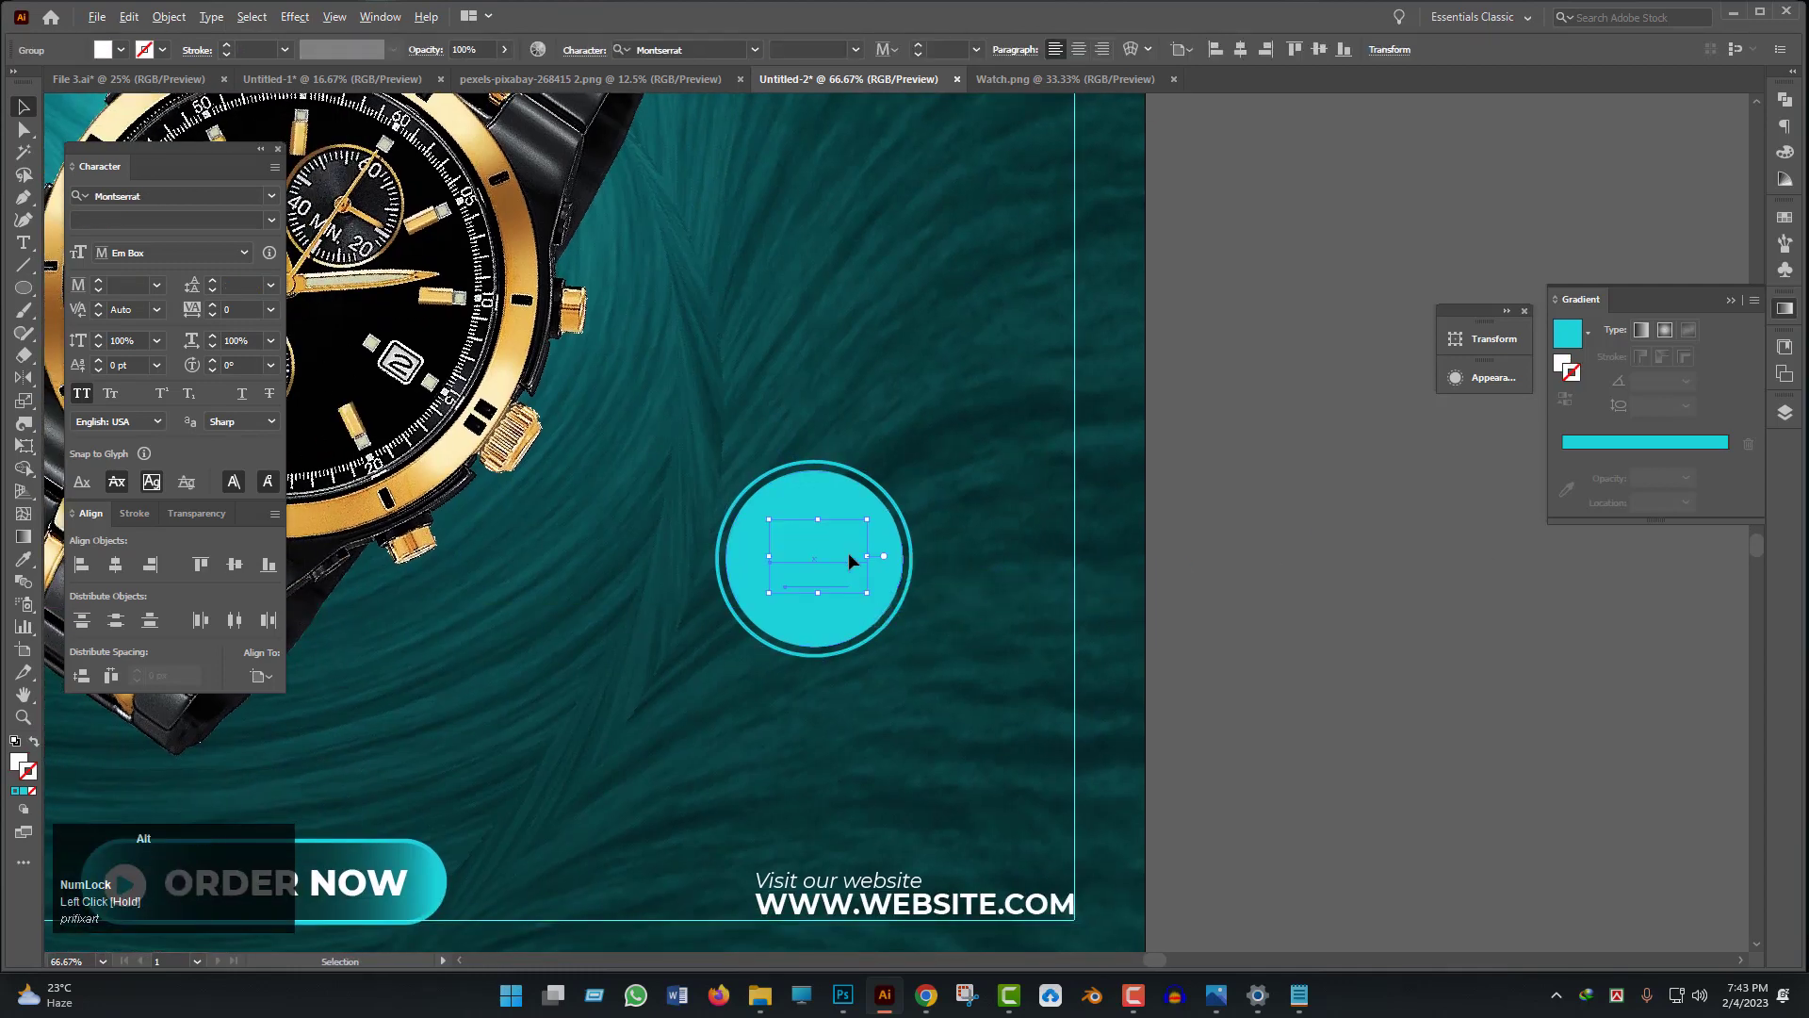
key(ctrl+shift+bracketright)
scroll(865, 564, up, 3)
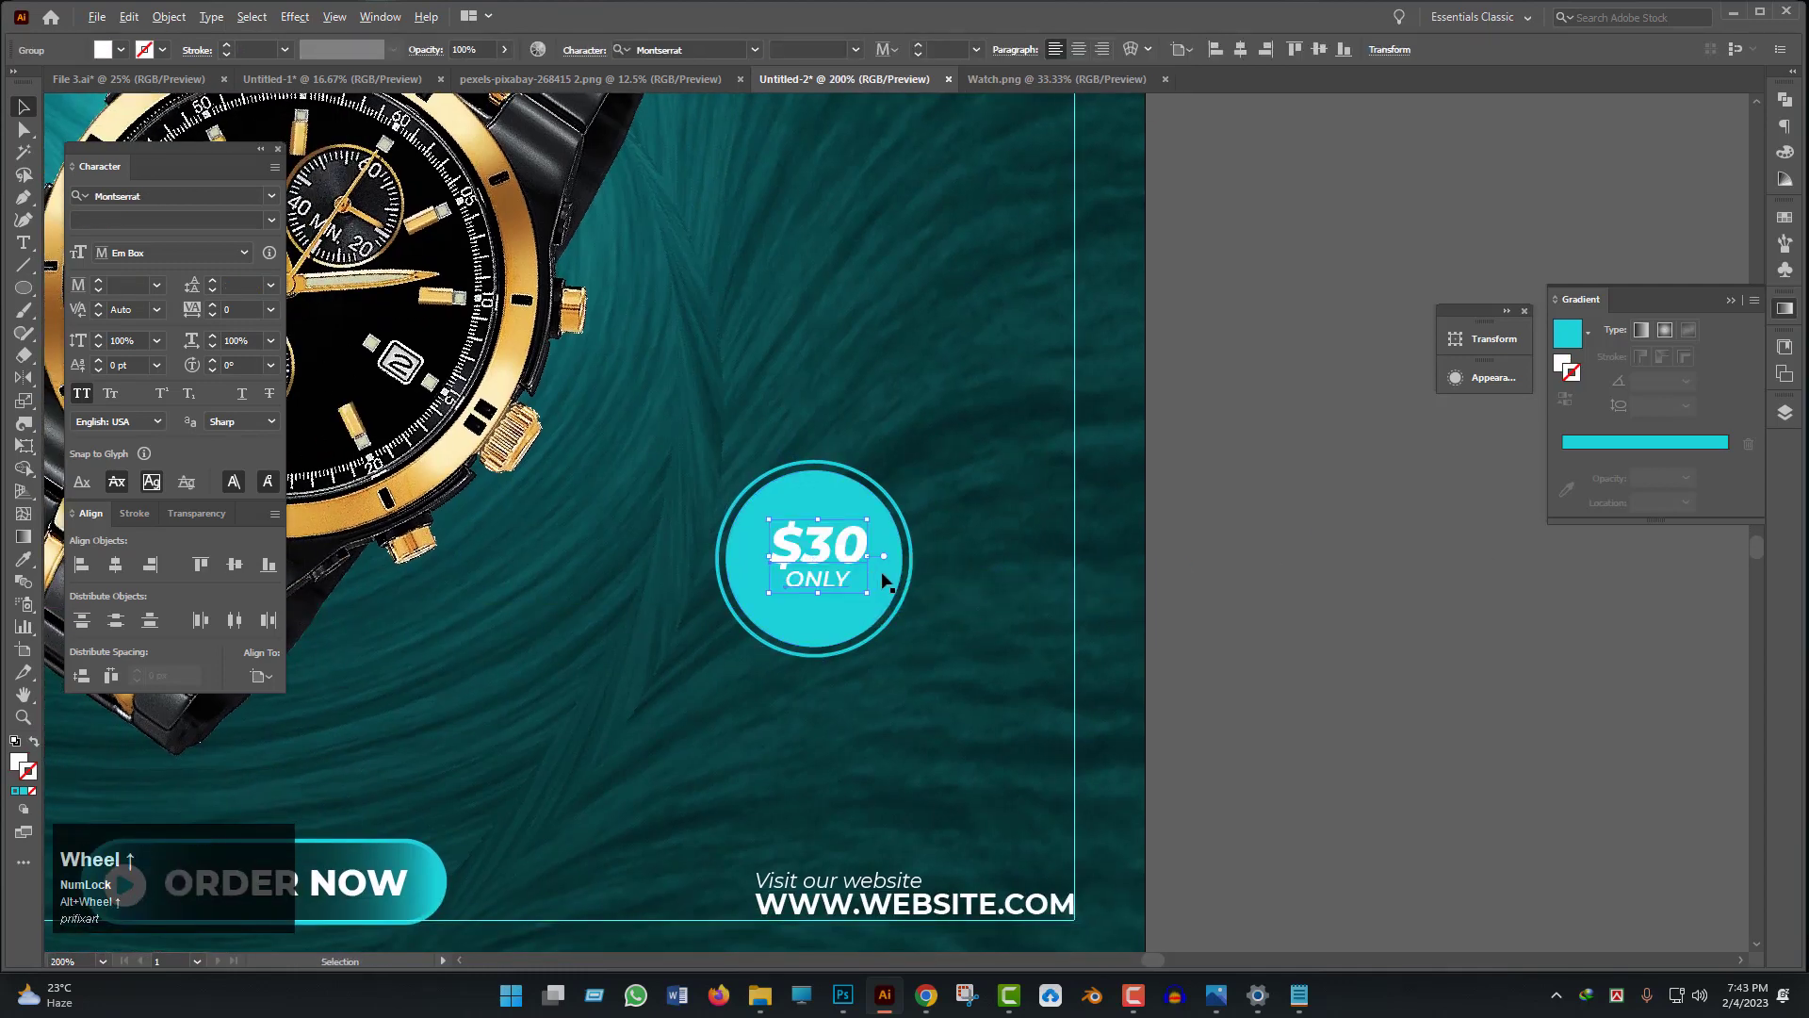
drag(863, 539, 789, 559)
scroll(790, 560, down, 5)
scroll(878, 604, down, 2)
click(1026, 602)
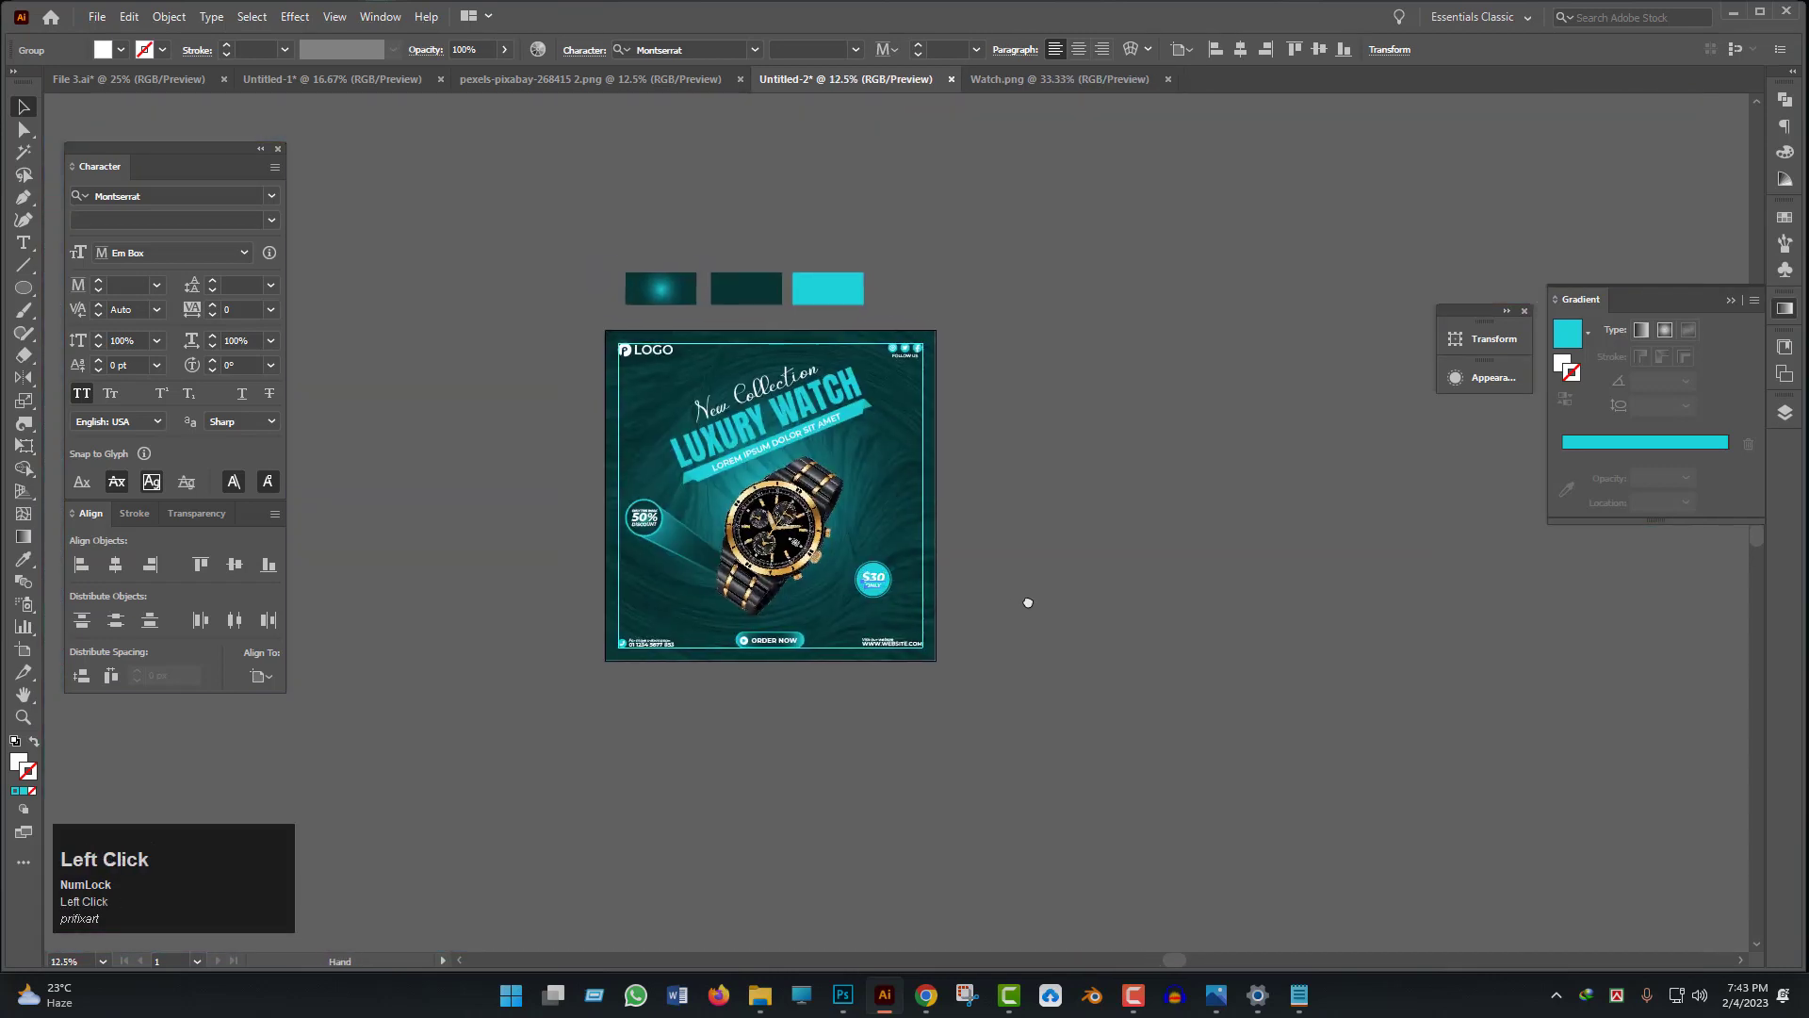
- Group the $30 ONLY text with its cyan circle and outer ring as one price badge
scroll(792, 655, up, 1)
scroll(789, 653, up, 2)
drag(886, 758, 981, 811)
scroll(1063, 791, down, 2)
scroll(1128, 718, up, 2)
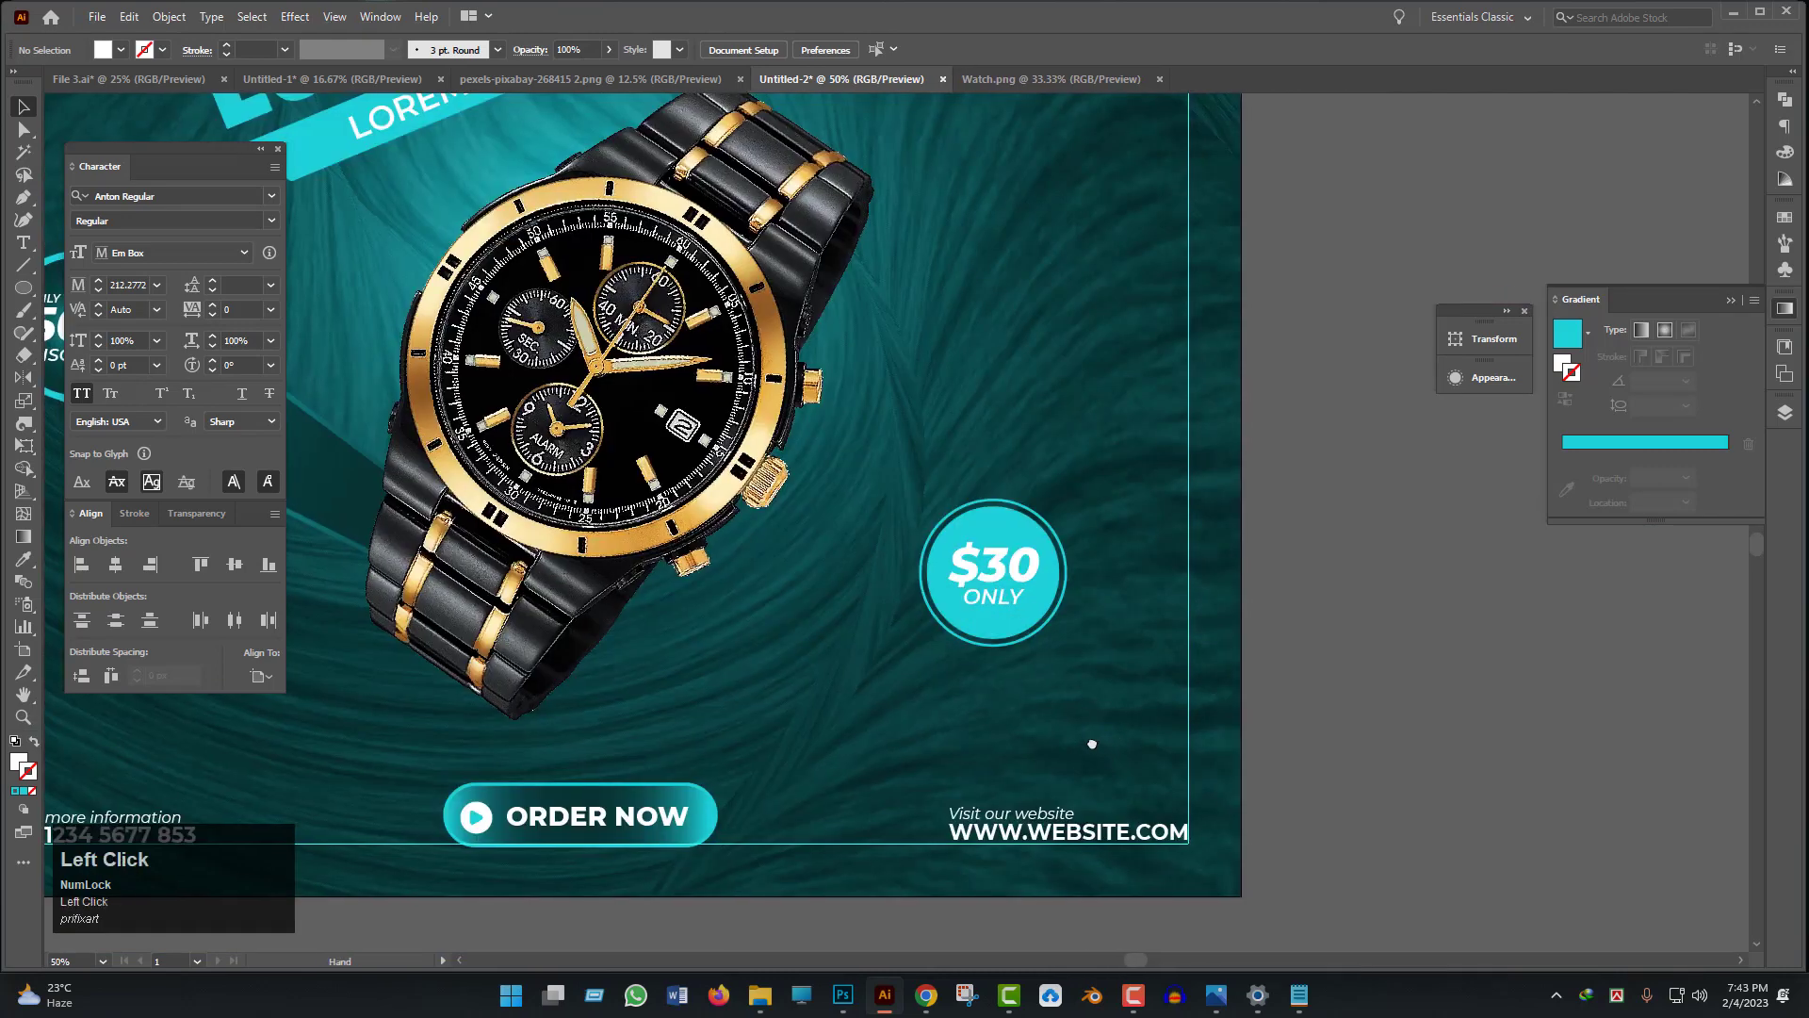
ctrl+click(1004, 579)
key(ctrl+g)
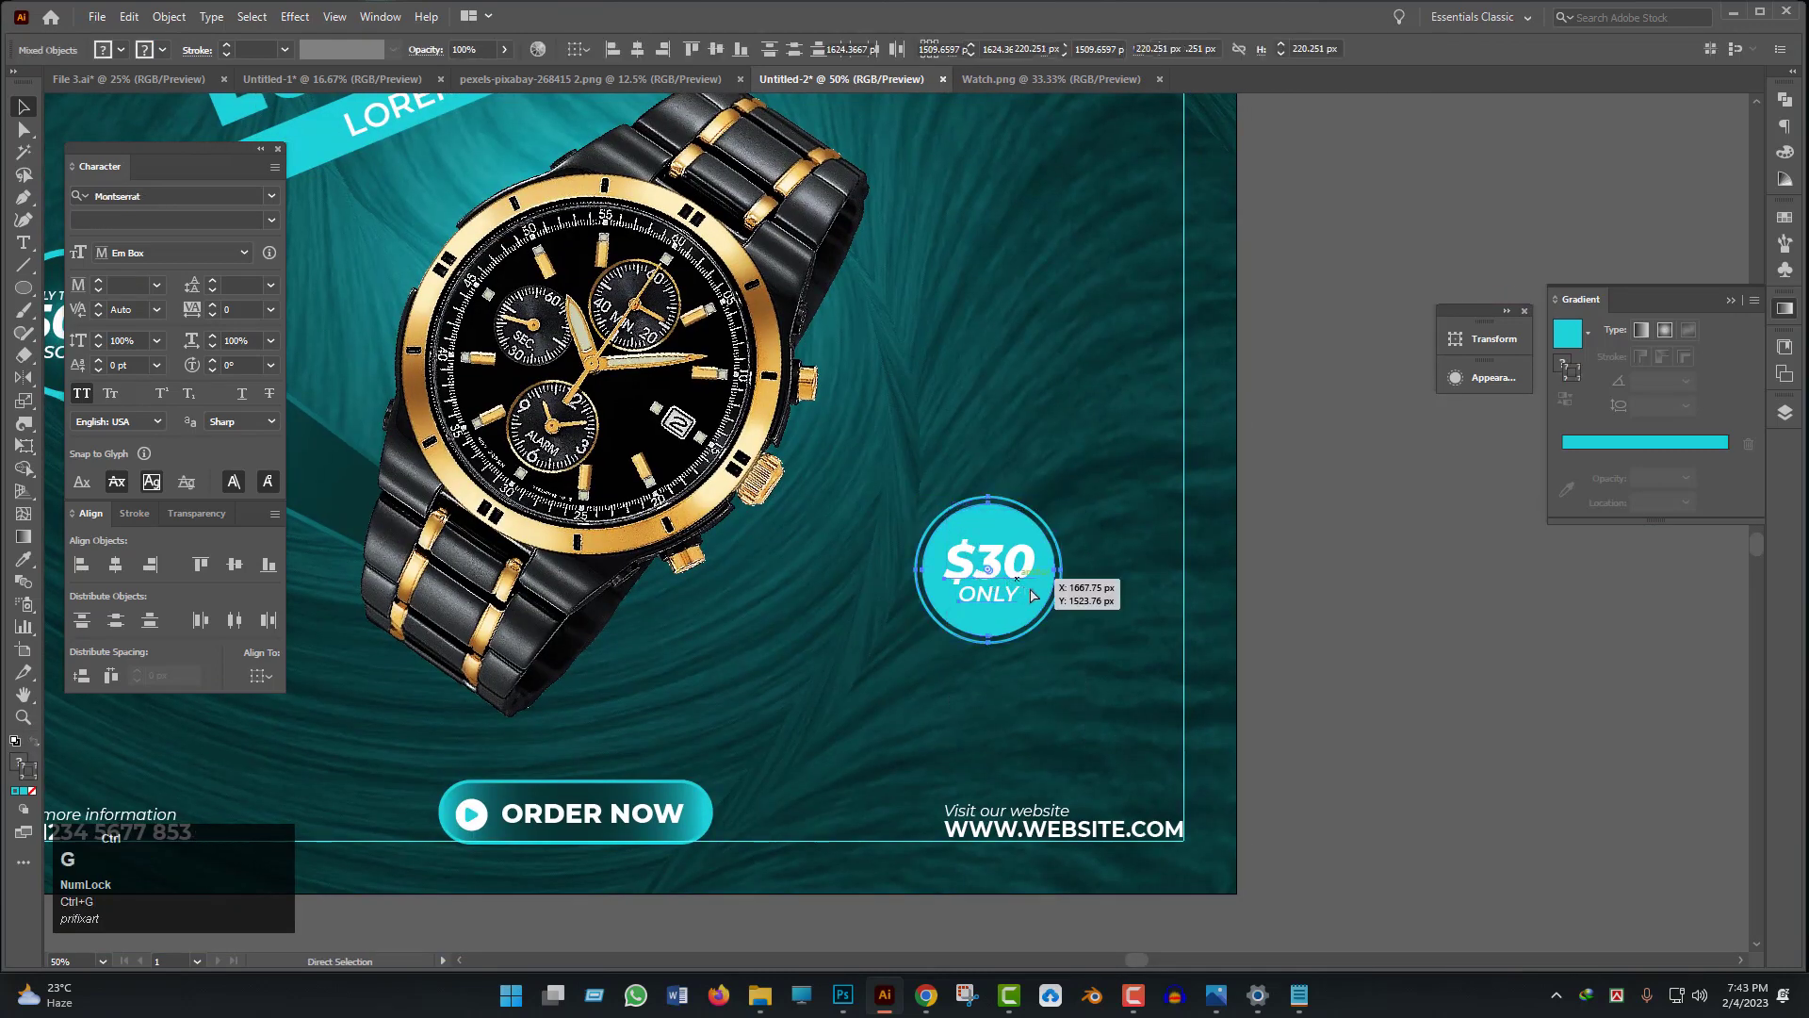
- Enlarge the price badge to about 295 px wide and reposition it just above the website text
mouse_move(1063, 646)
mouse_down()
mouse_move(1089, 670)
mouse_move(1066, 648)
mouse_up()
click(1063, 684)
drag(1041, 563, 1037, 586)
click(790, 678)
scroll(813, 665, down, 2)
scroll(920, 647, up, 2)
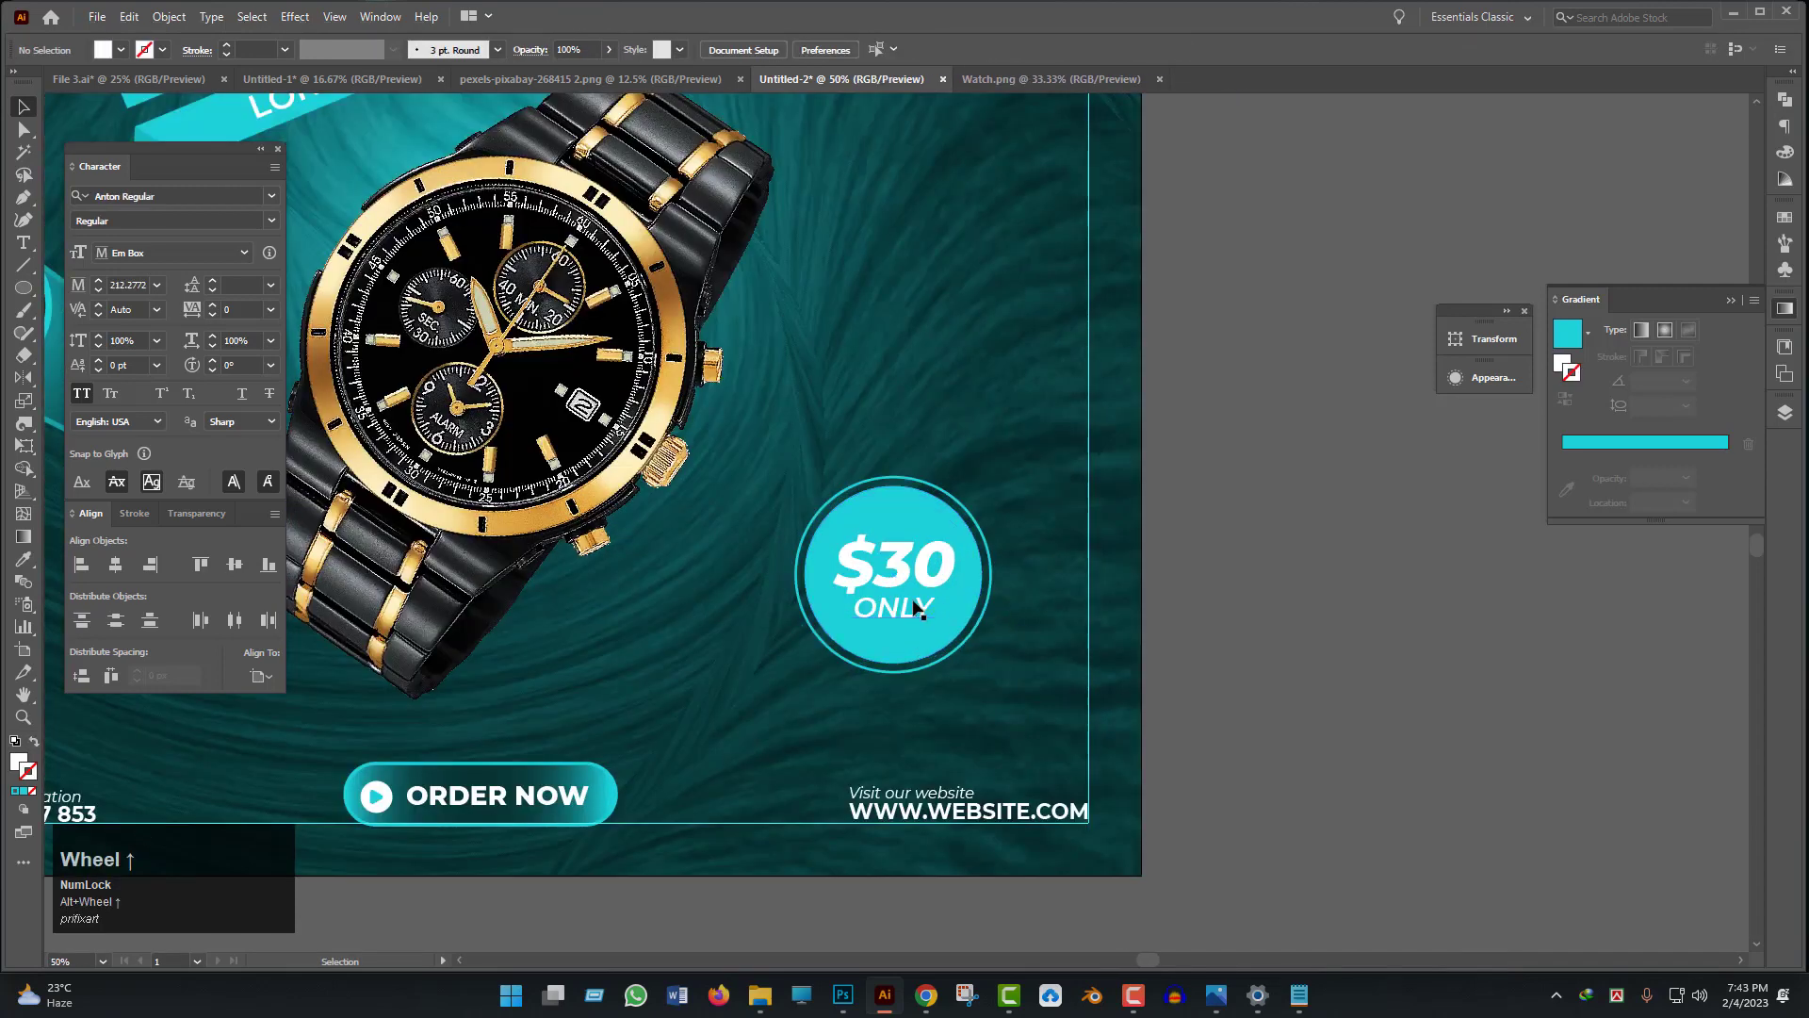
drag(928, 617, 952, 650)
scroll(961, 652, down, 2)
click(929, 627)
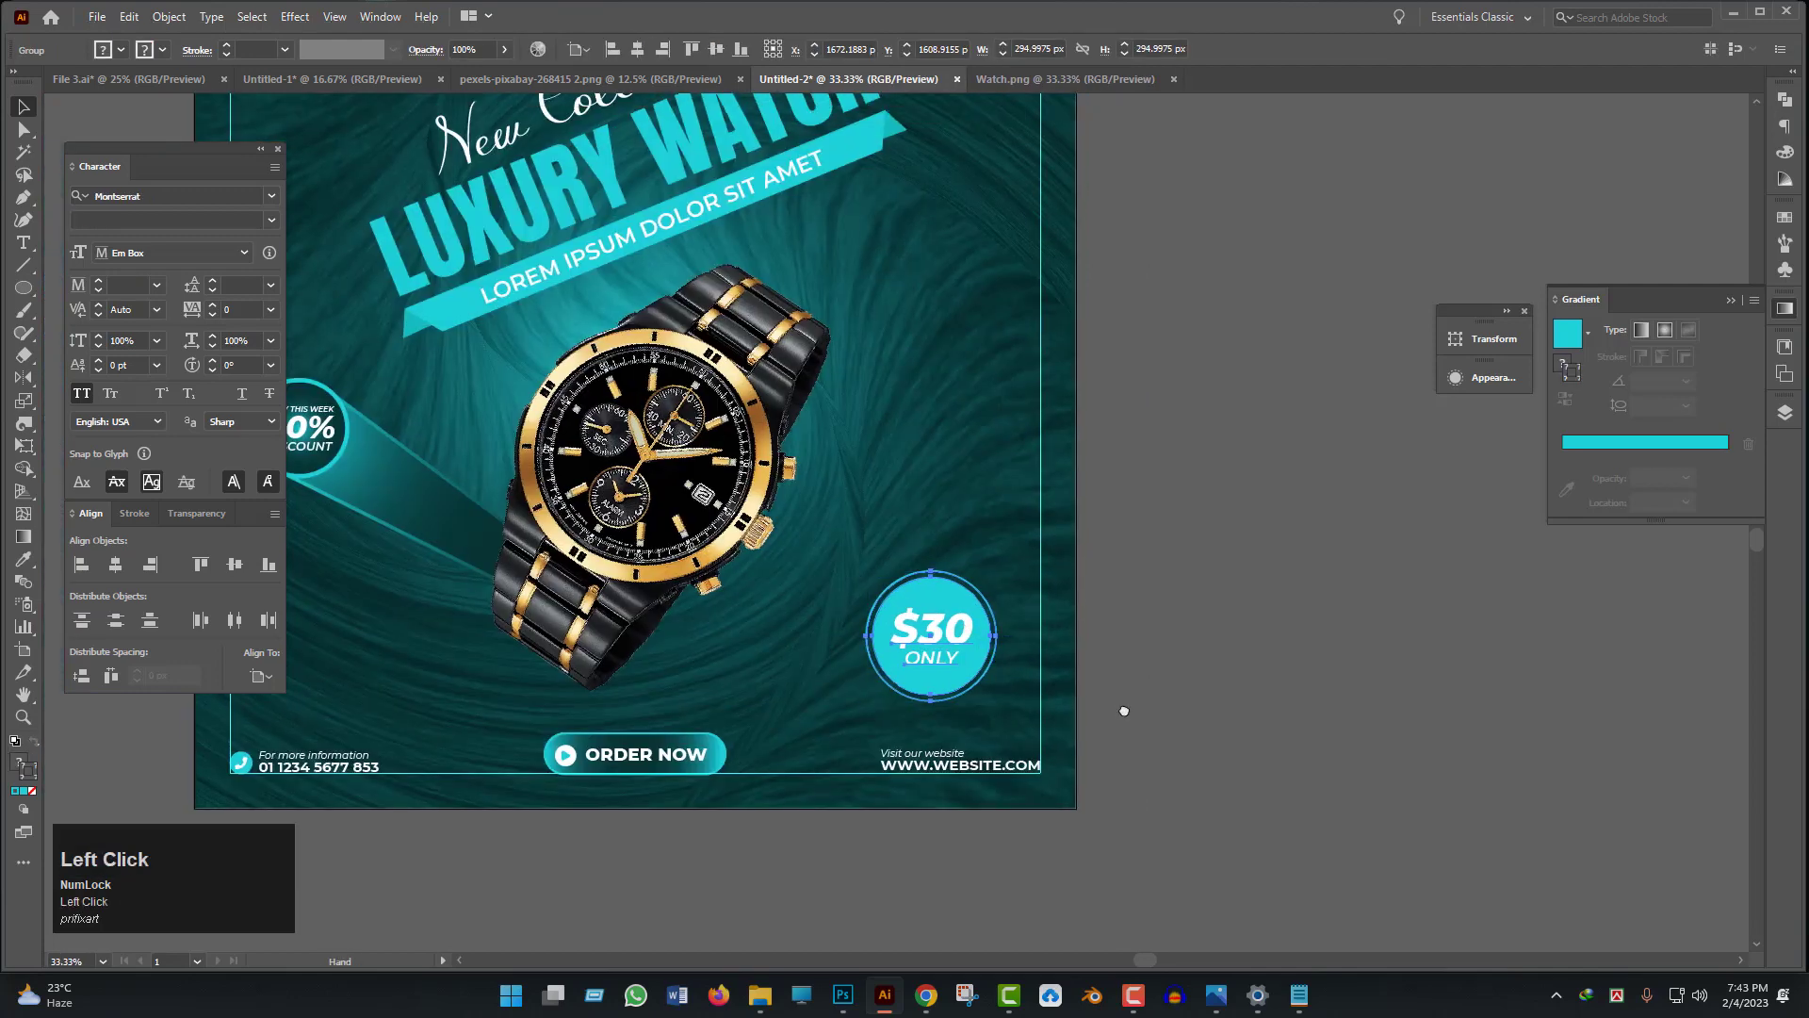
- Paint a thin cyan line with a small loop from beside the watch down to the price badge's top using the Paintbrush
scroll(894, 601, up, 3)
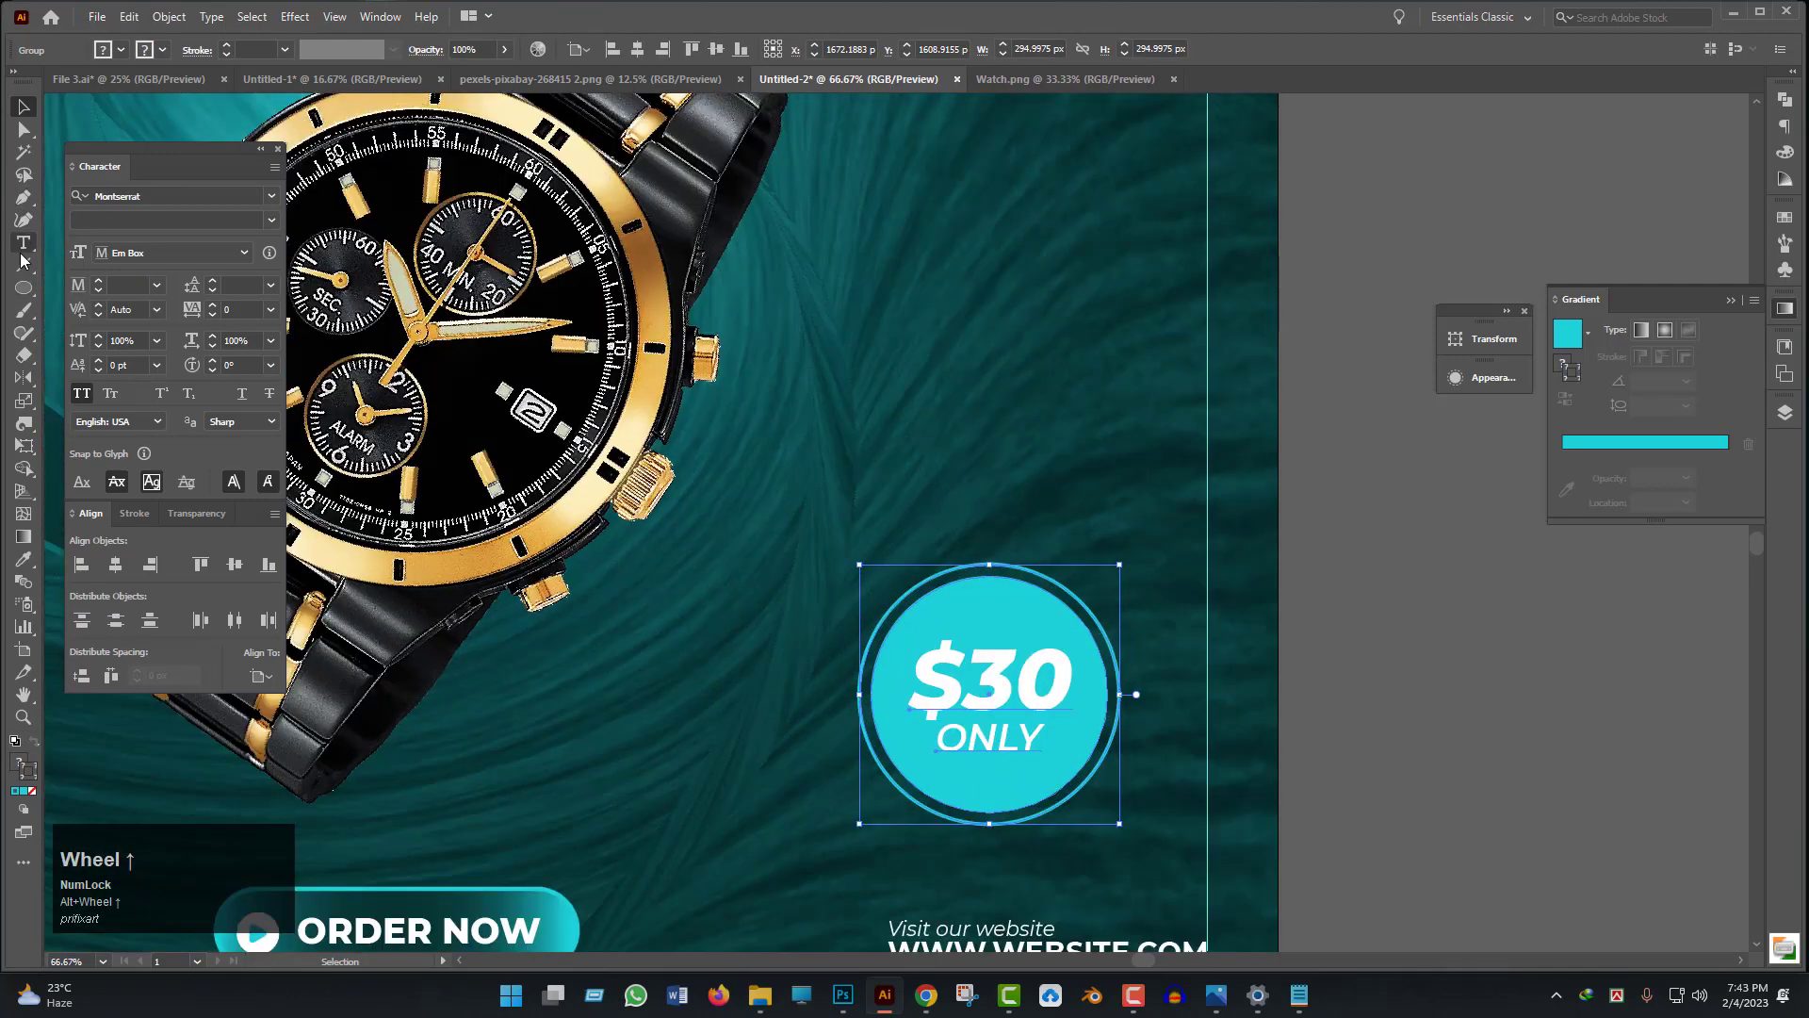
click(27, 312)
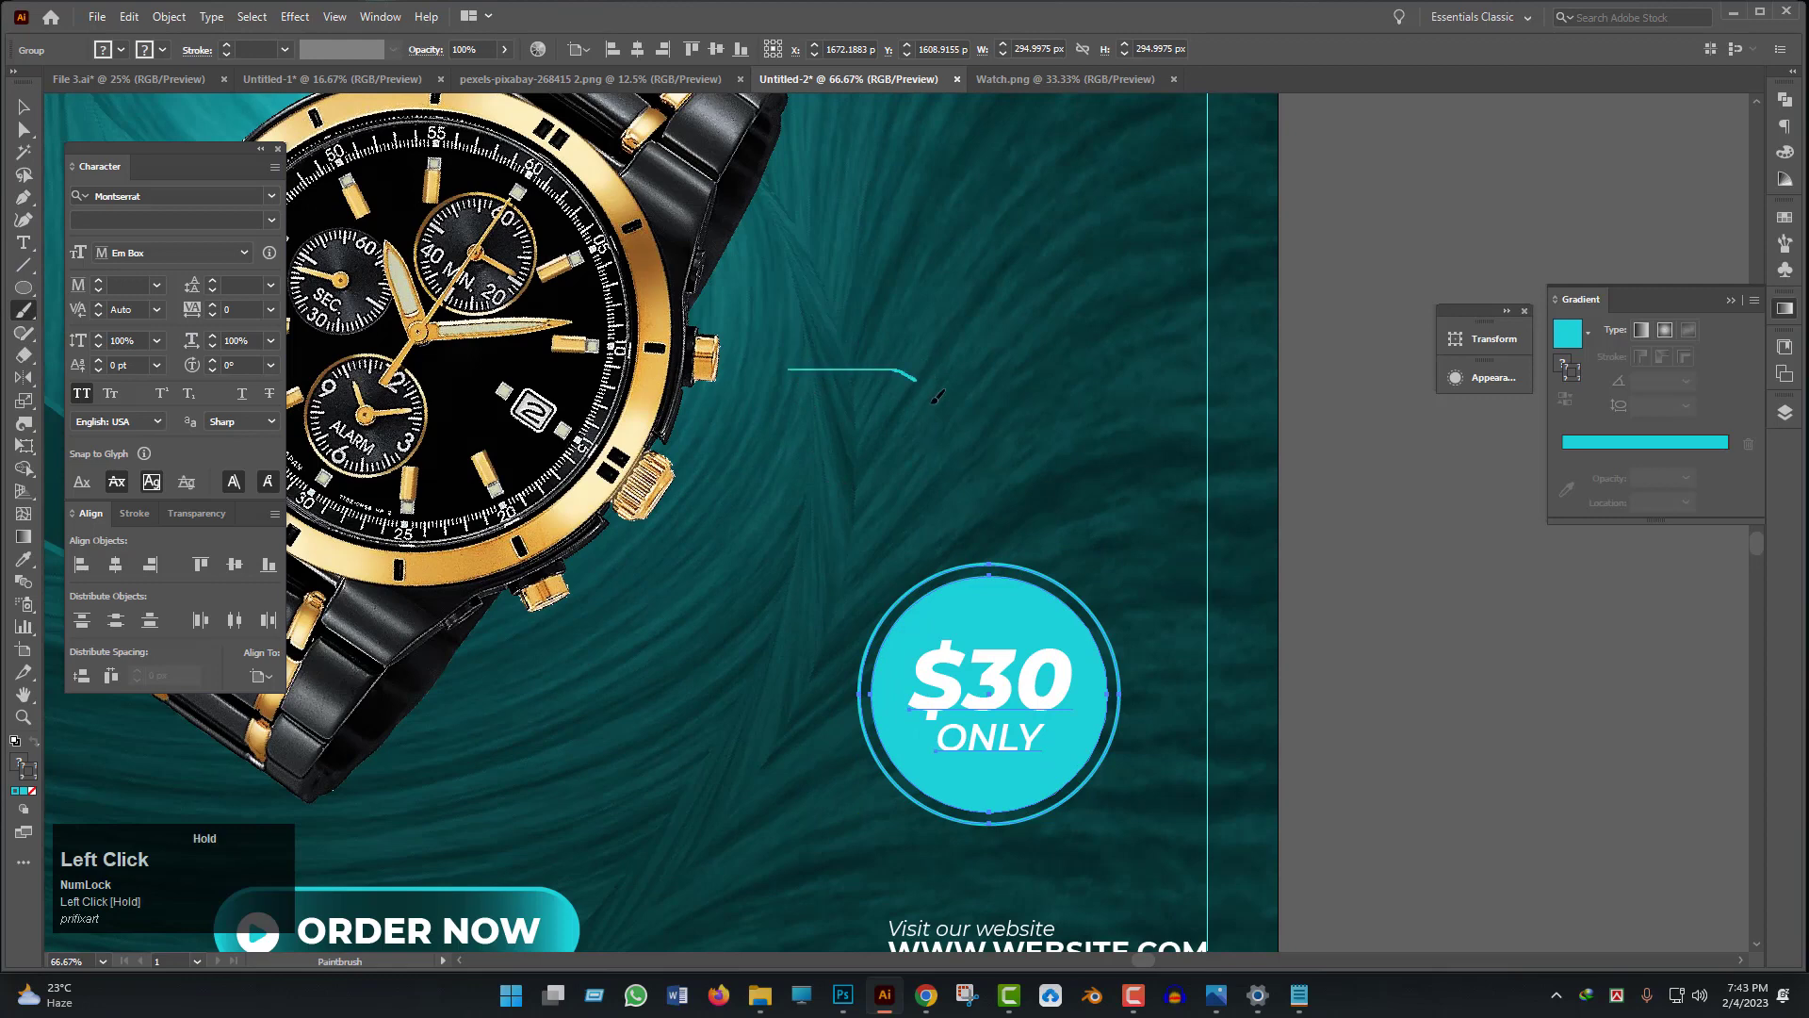
drag(976, 510, 972, 518)
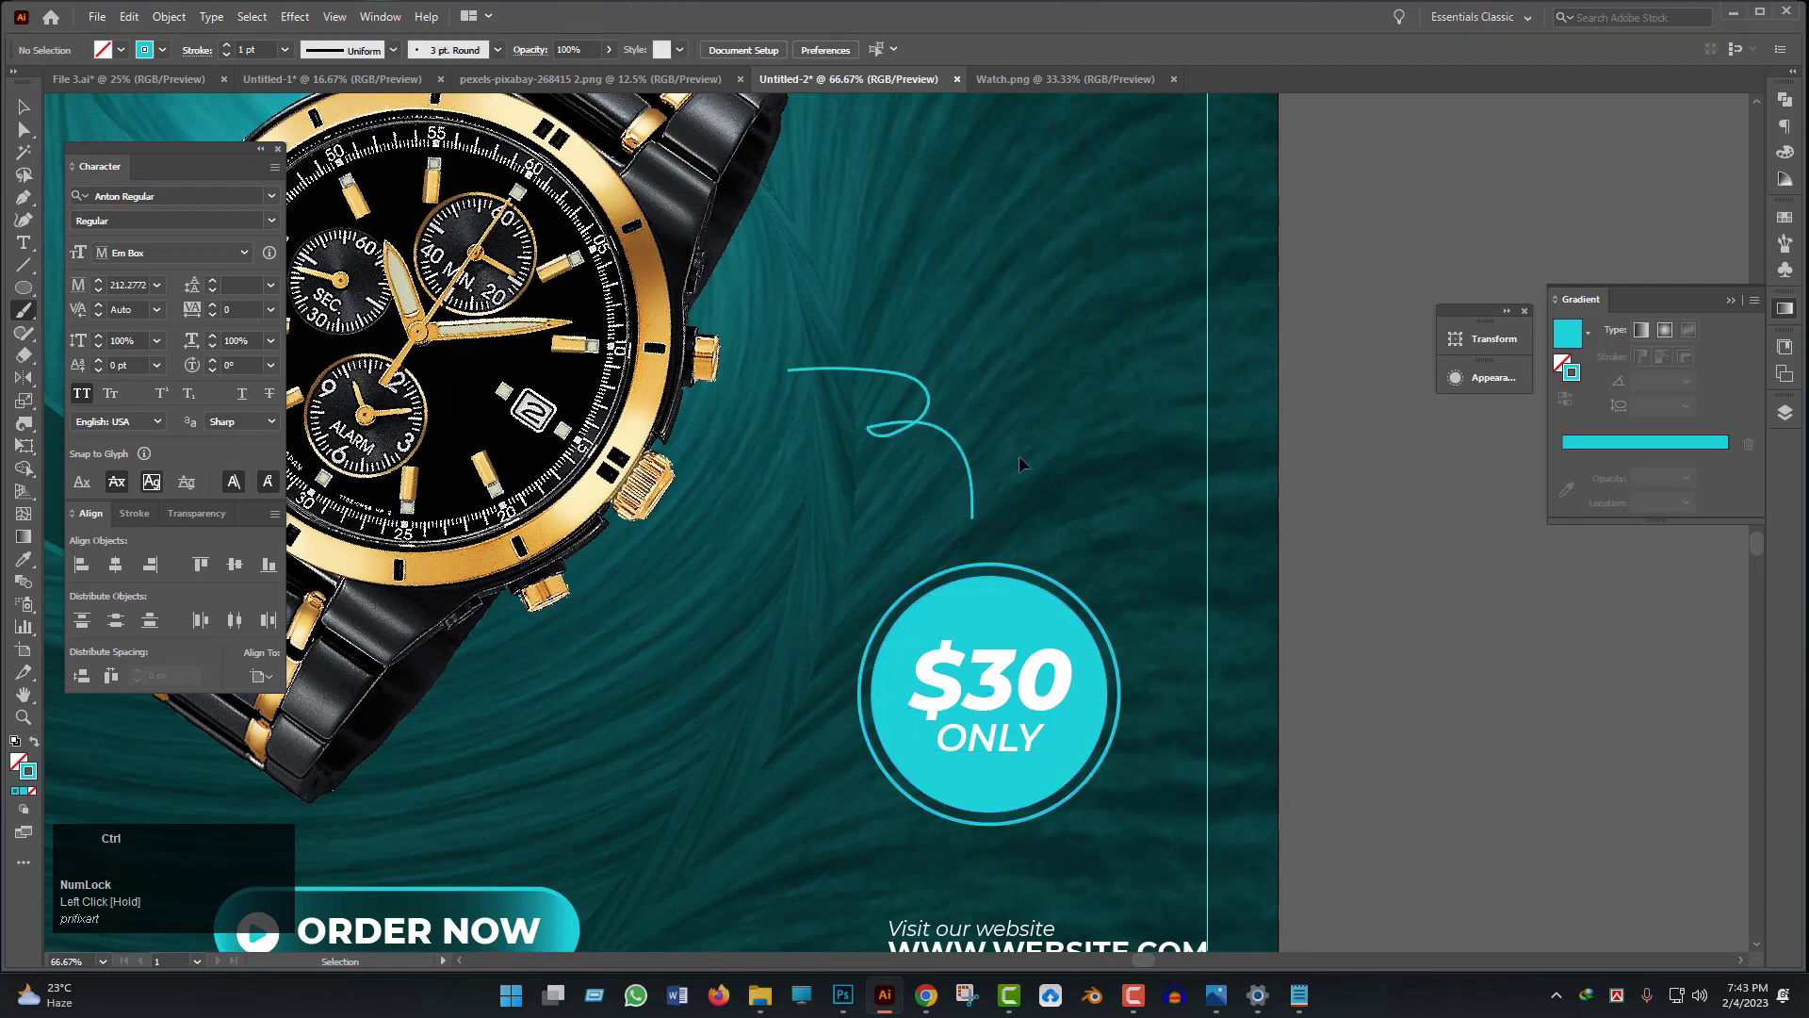
key(ctrl+z)
mouse_move(811, 351)
mouse_down()
mouse_move(888, 443)
mouse_move(970, 488)
mouse_move(975, 544)
mouse_up()
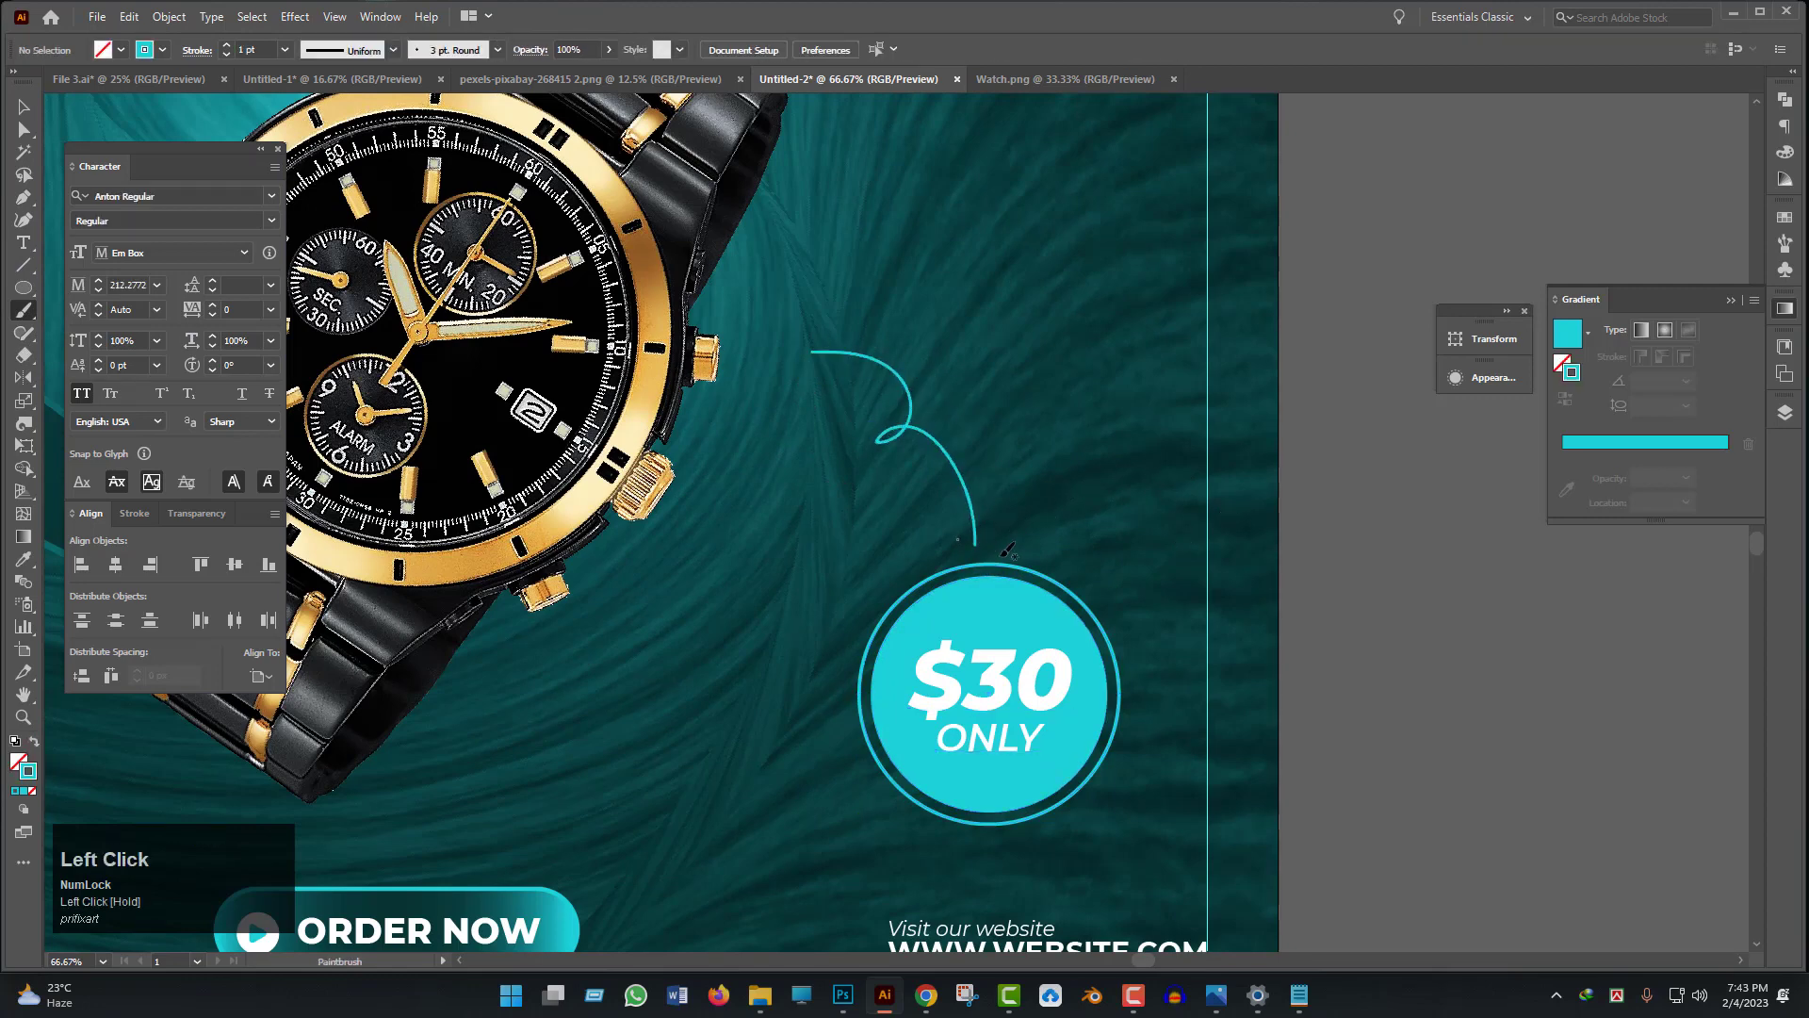
- Create a three-pointed star with radii of 25 px and 50 px beside the curved line, above the price badge
right_click(24, 291)
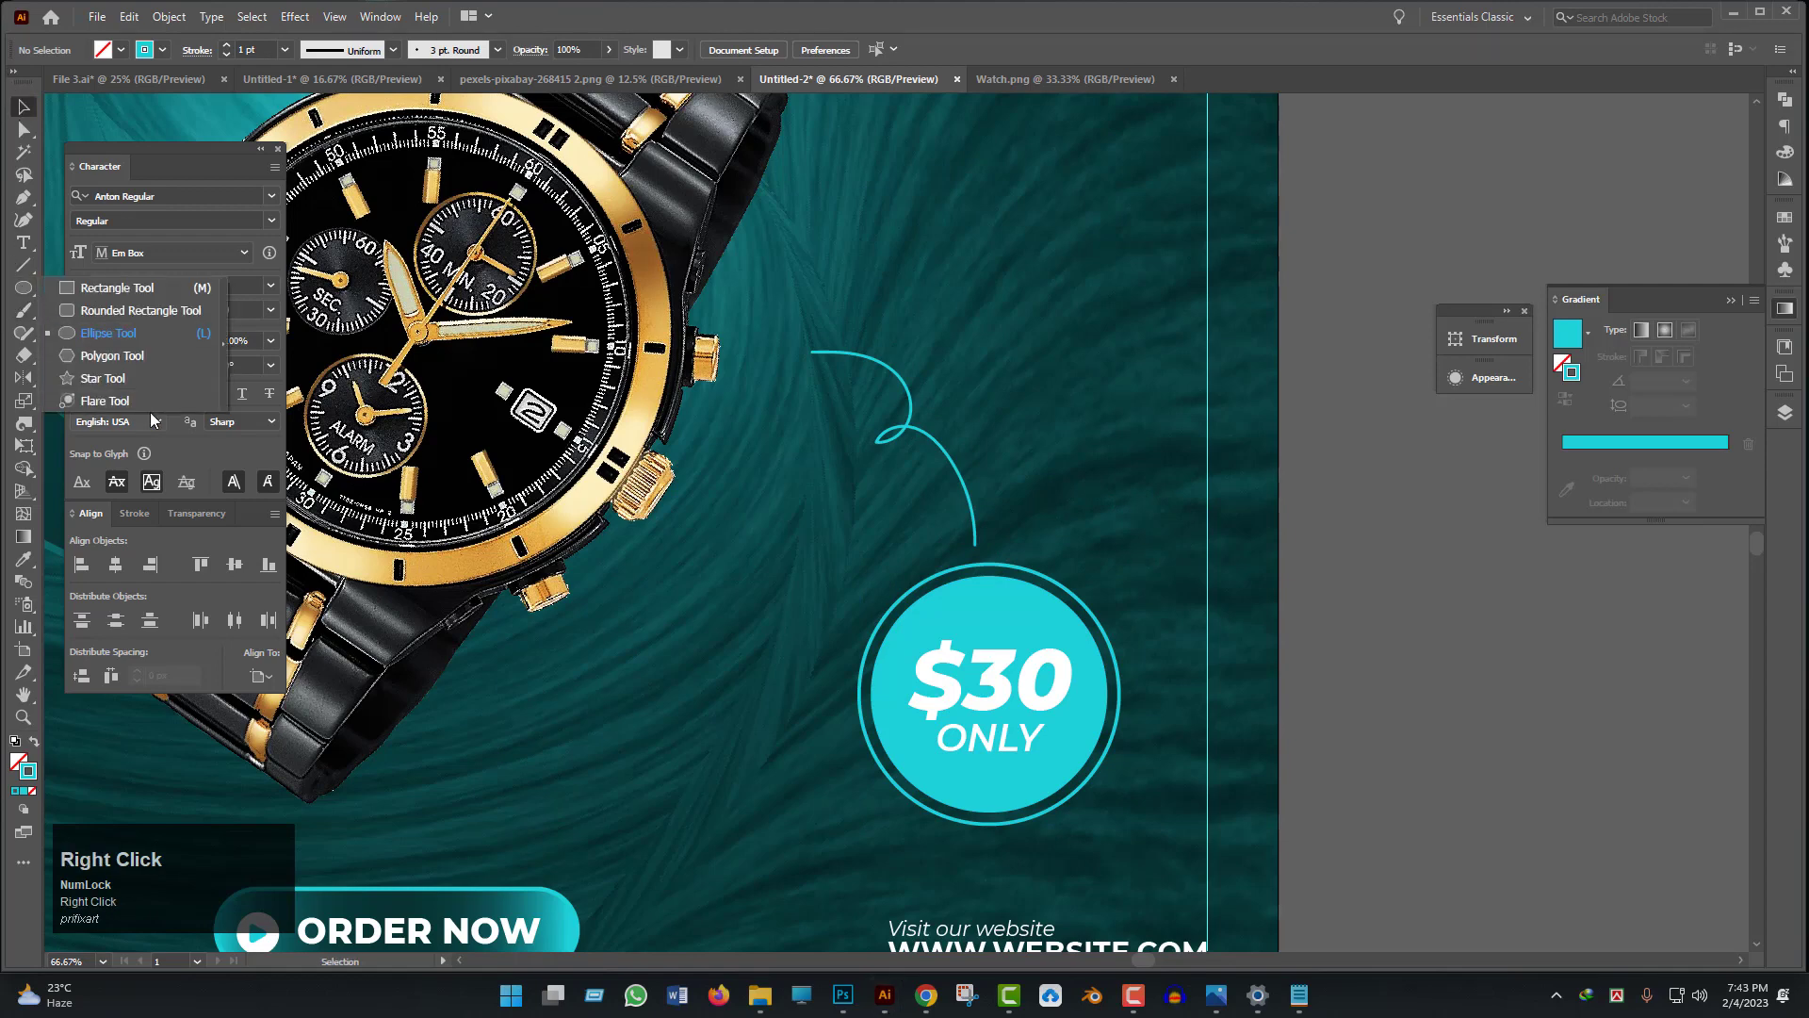
click(104, 378)
click(1075, 527)
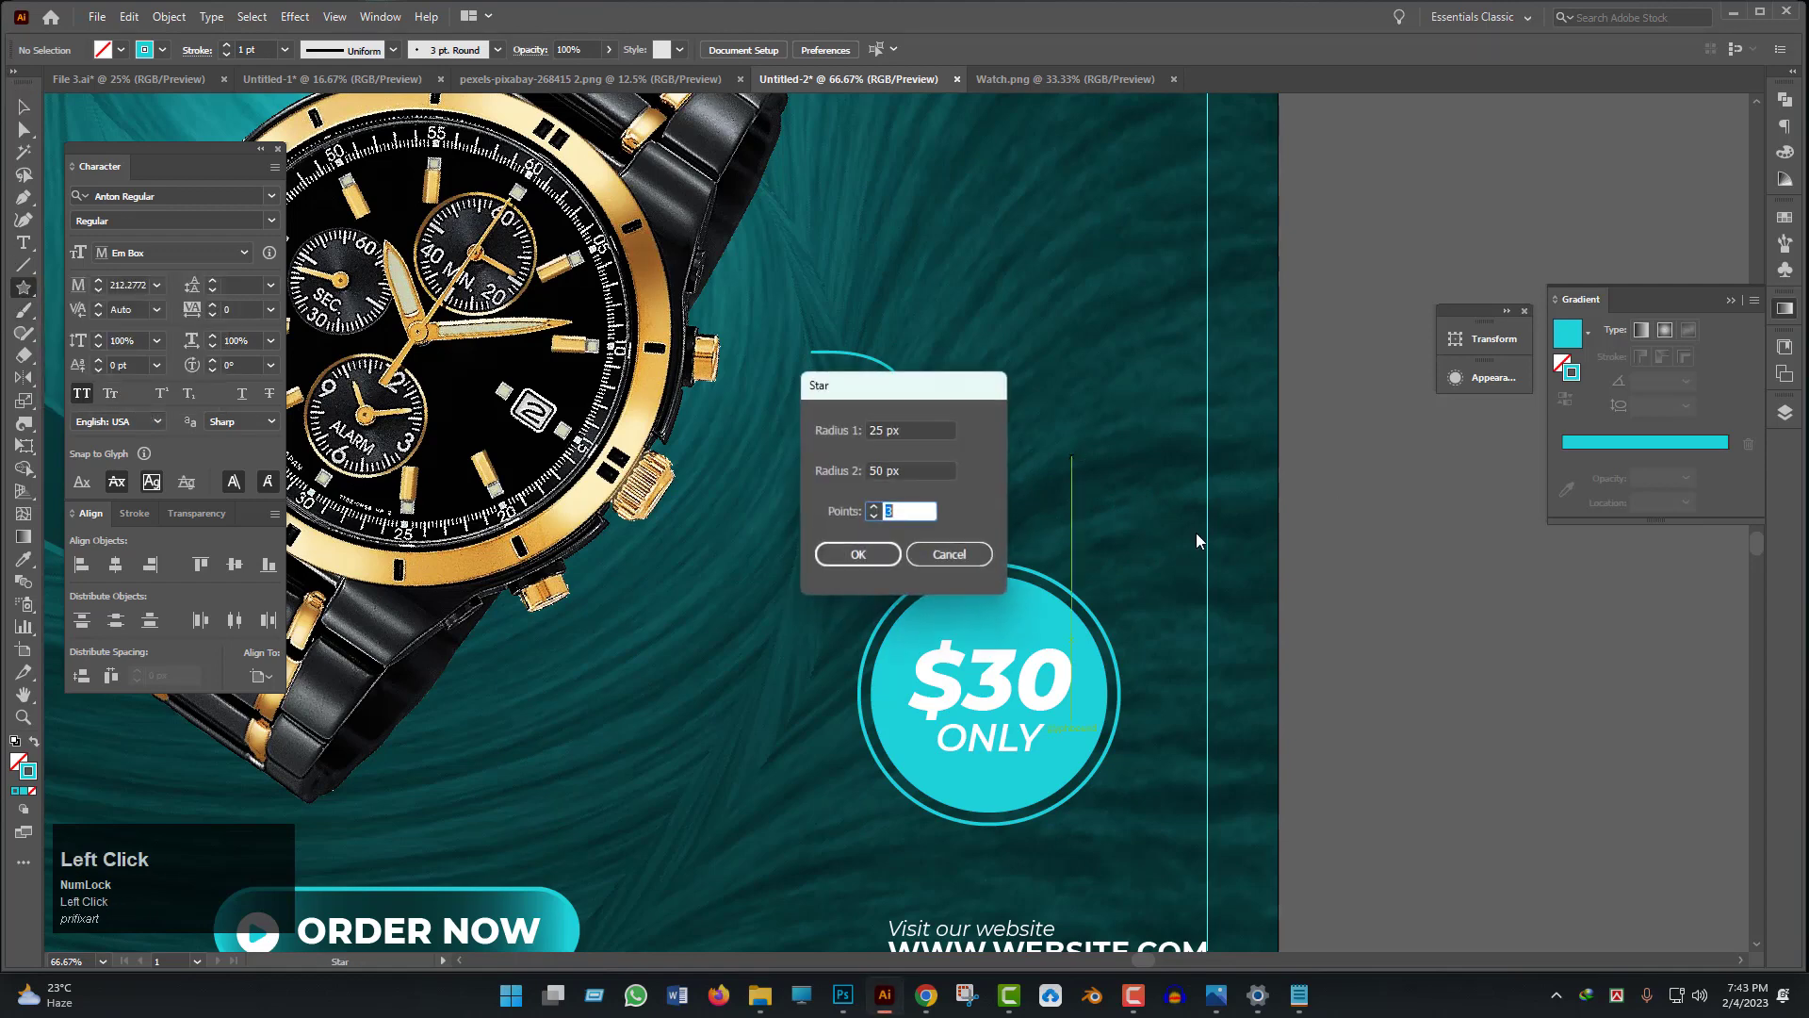
click(875, 554)
key(v)
alt+scroll(1084, 512, up, 2)
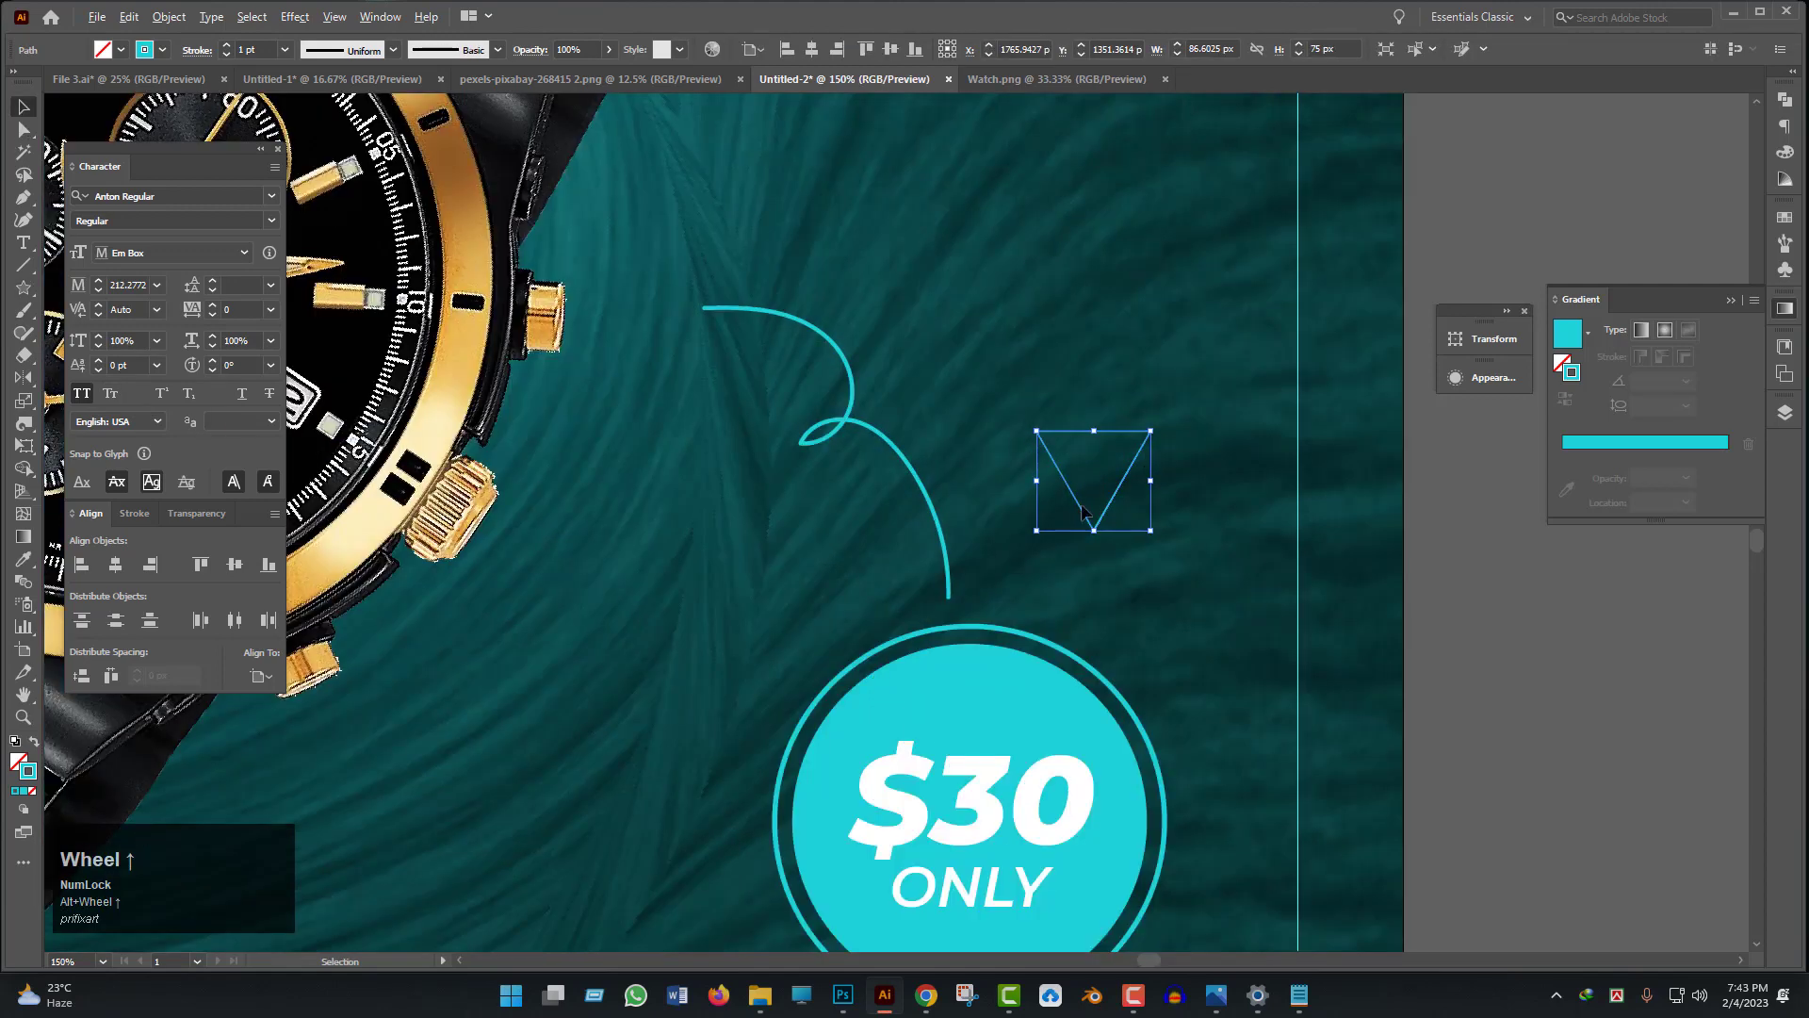
- Swap the triangle to a solid cyan fill, shrink it to about 38 px wide and place it at the curved line's end as an arrowhead
drag(990, 472, 897, 480)
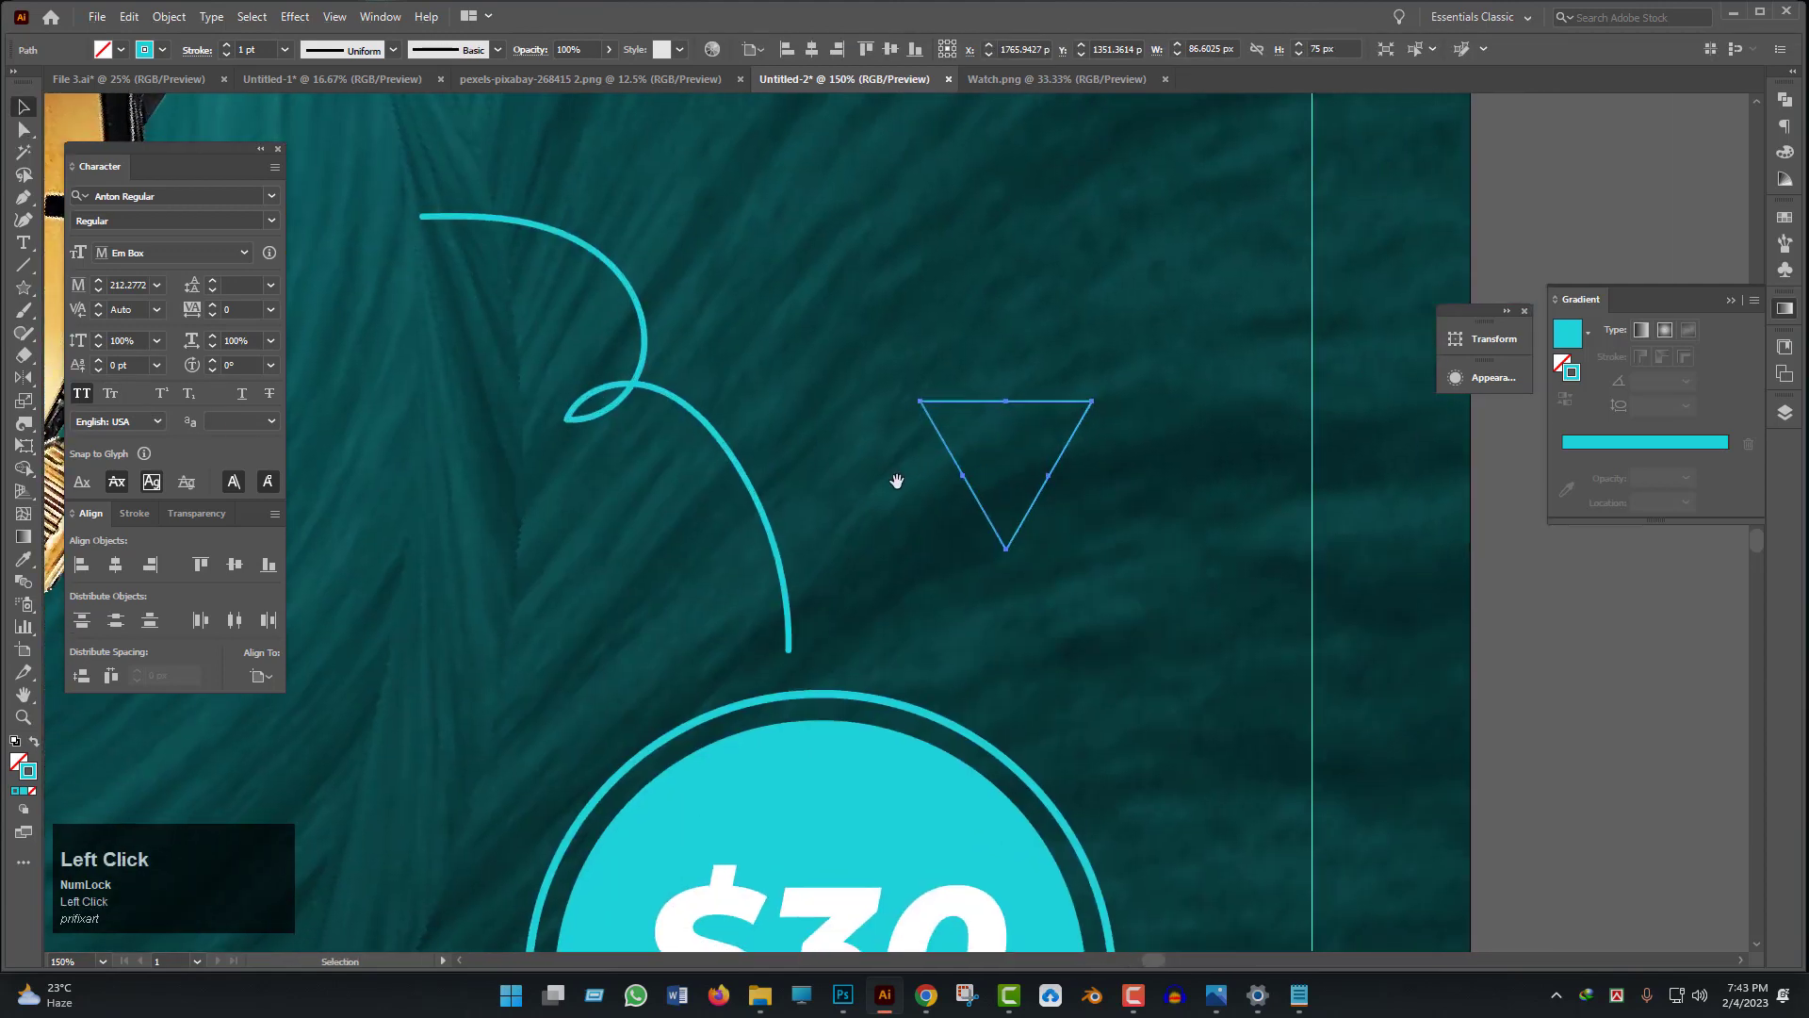
click(33, 742)
drag(1025, 475, 808, 637)
drag(789, 711, 780, 651)
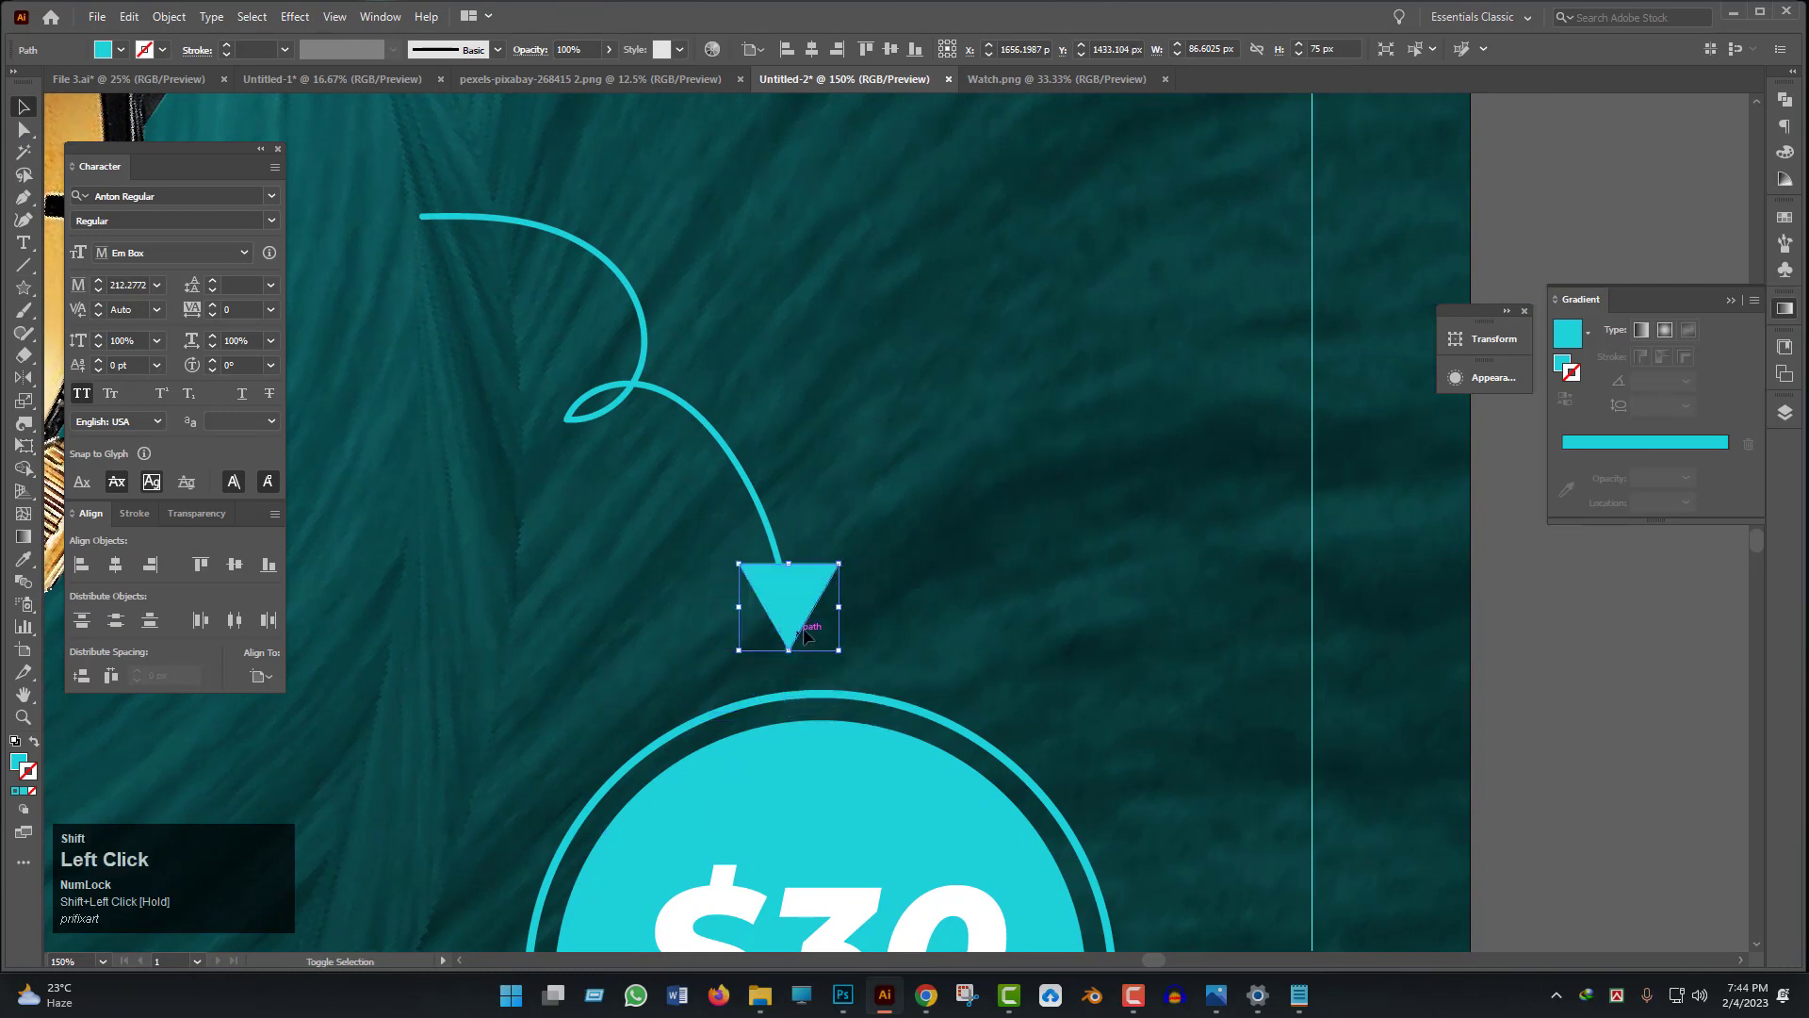
drag(791, 565, 791, 647)
shift+click(788, 576)
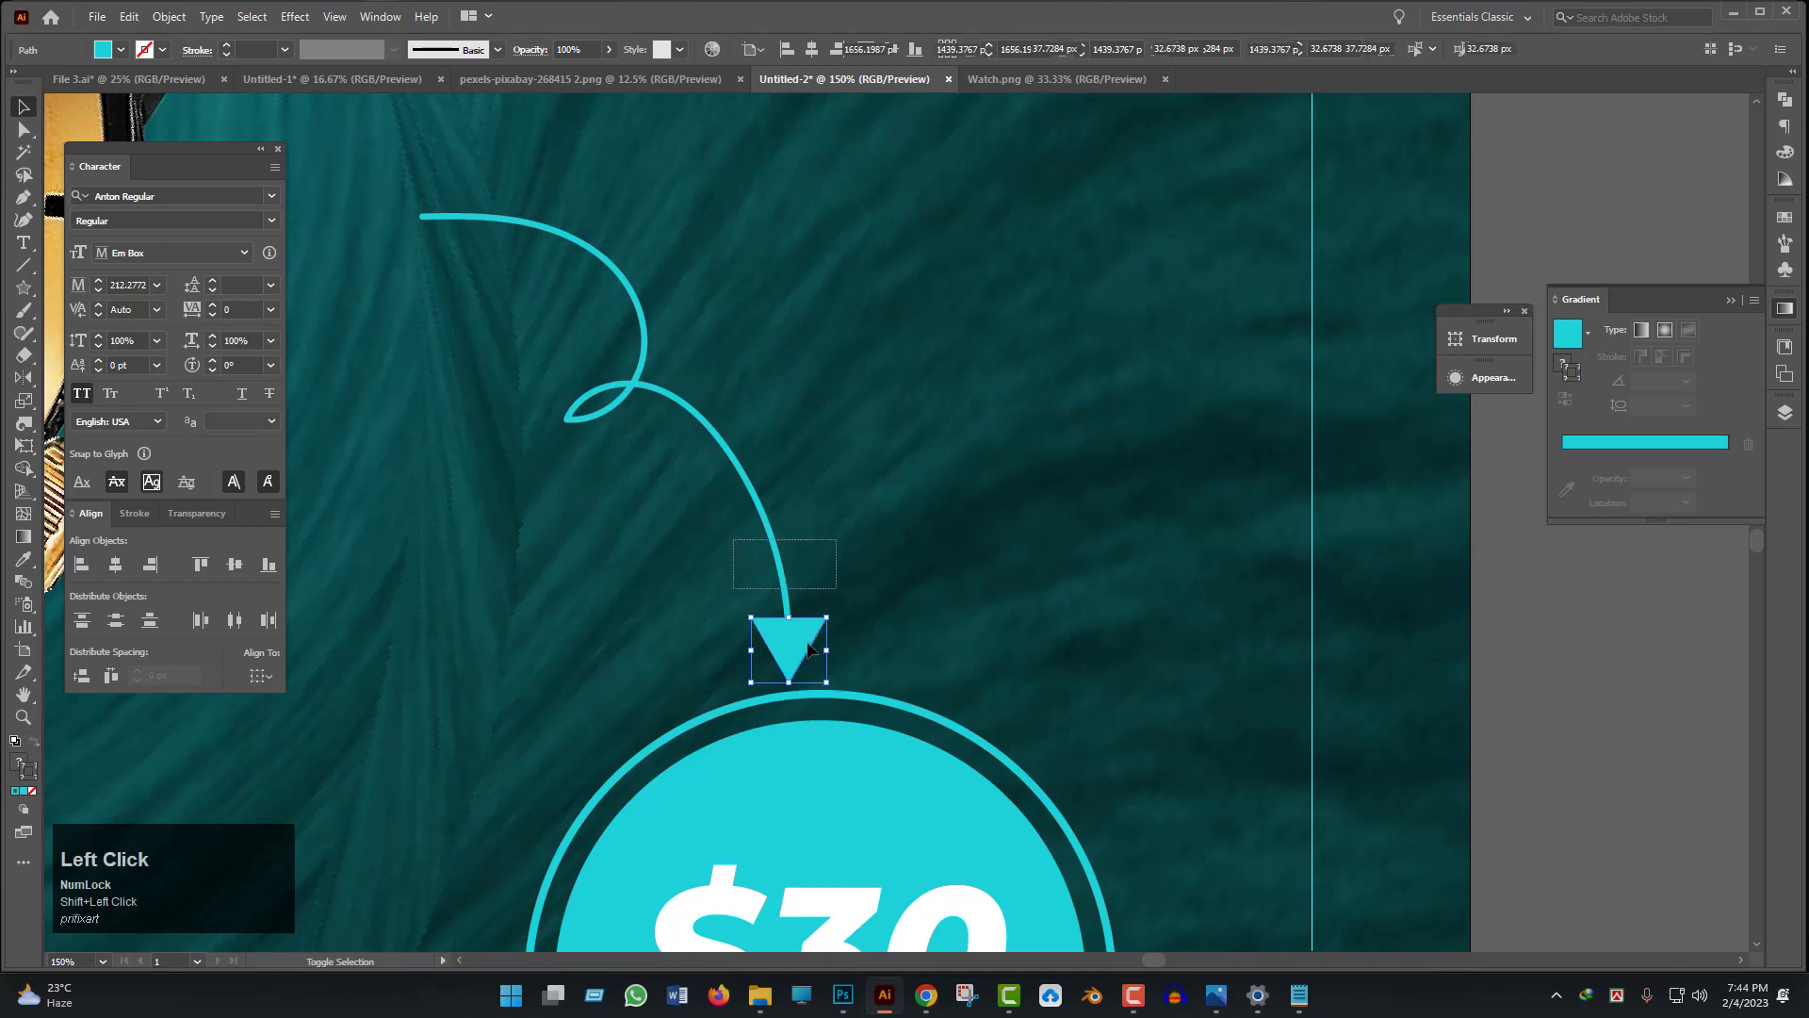
- Set the curved line's stroke weight to 2 pt
click(887, 637)
scroll(863, 641, down, 2)
scroll(882, 654, up, 3)
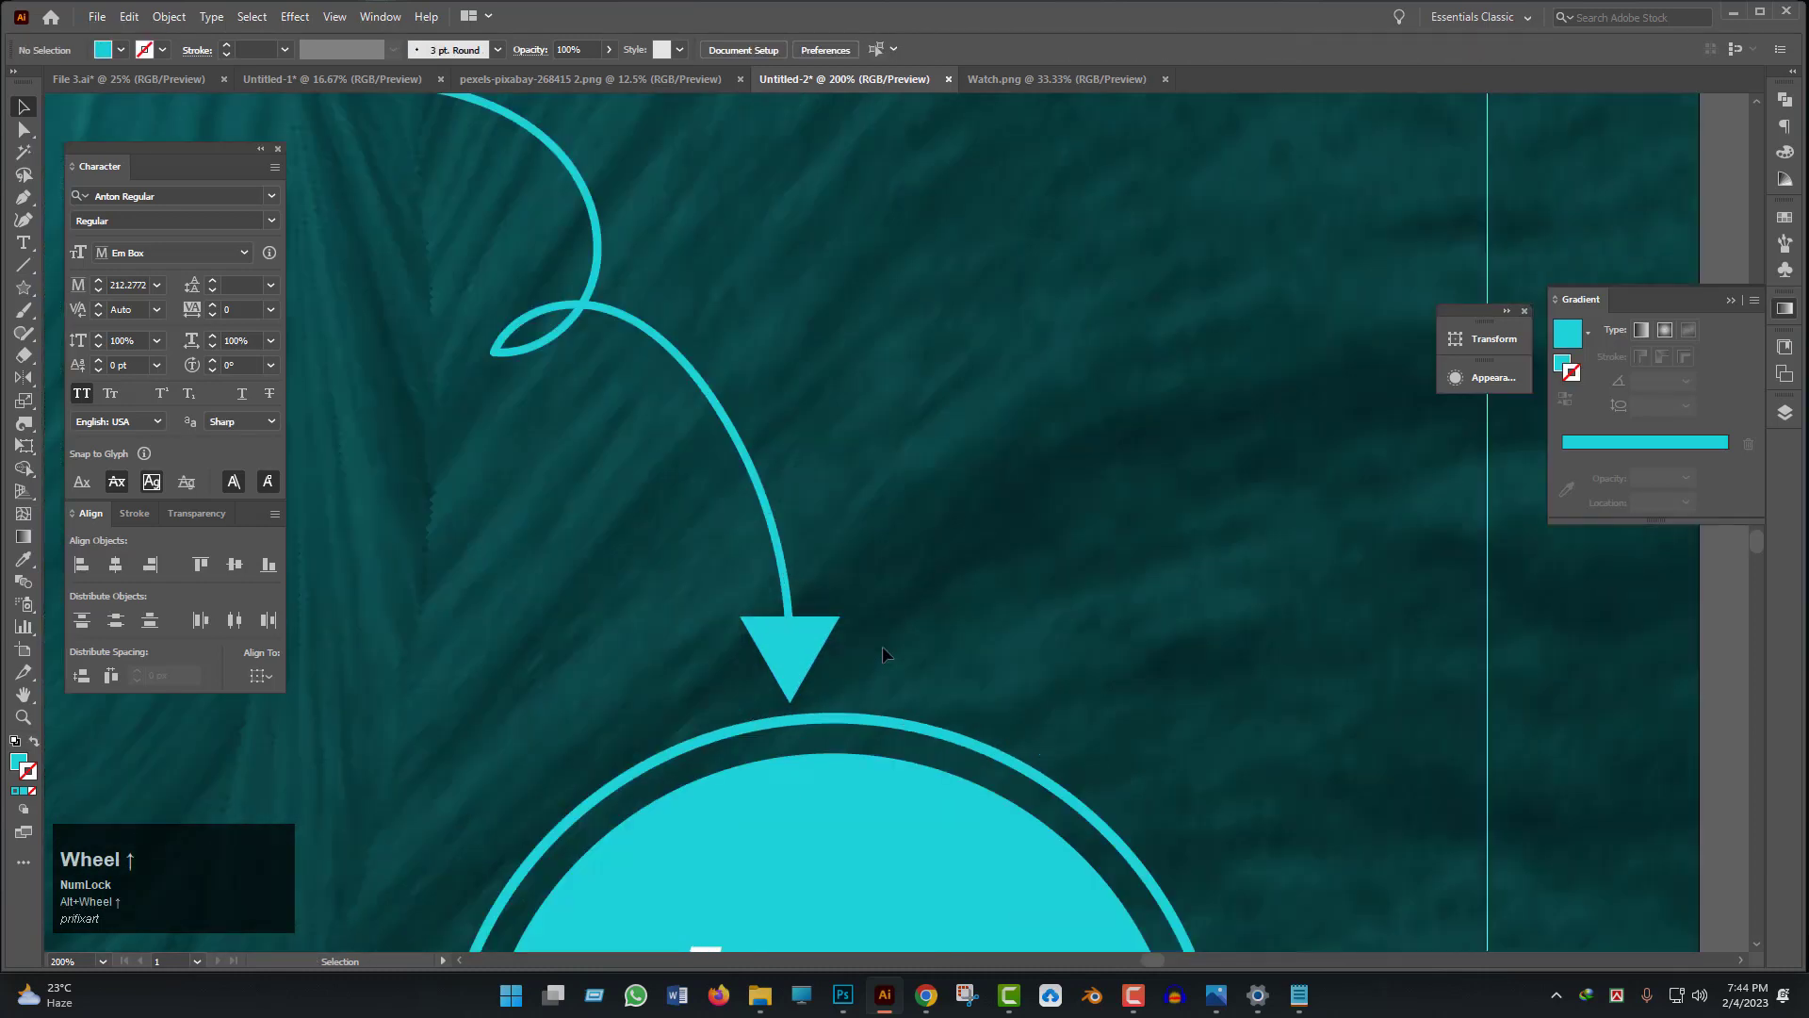
click(800, 623)
scroll(903, 591, down, 2)
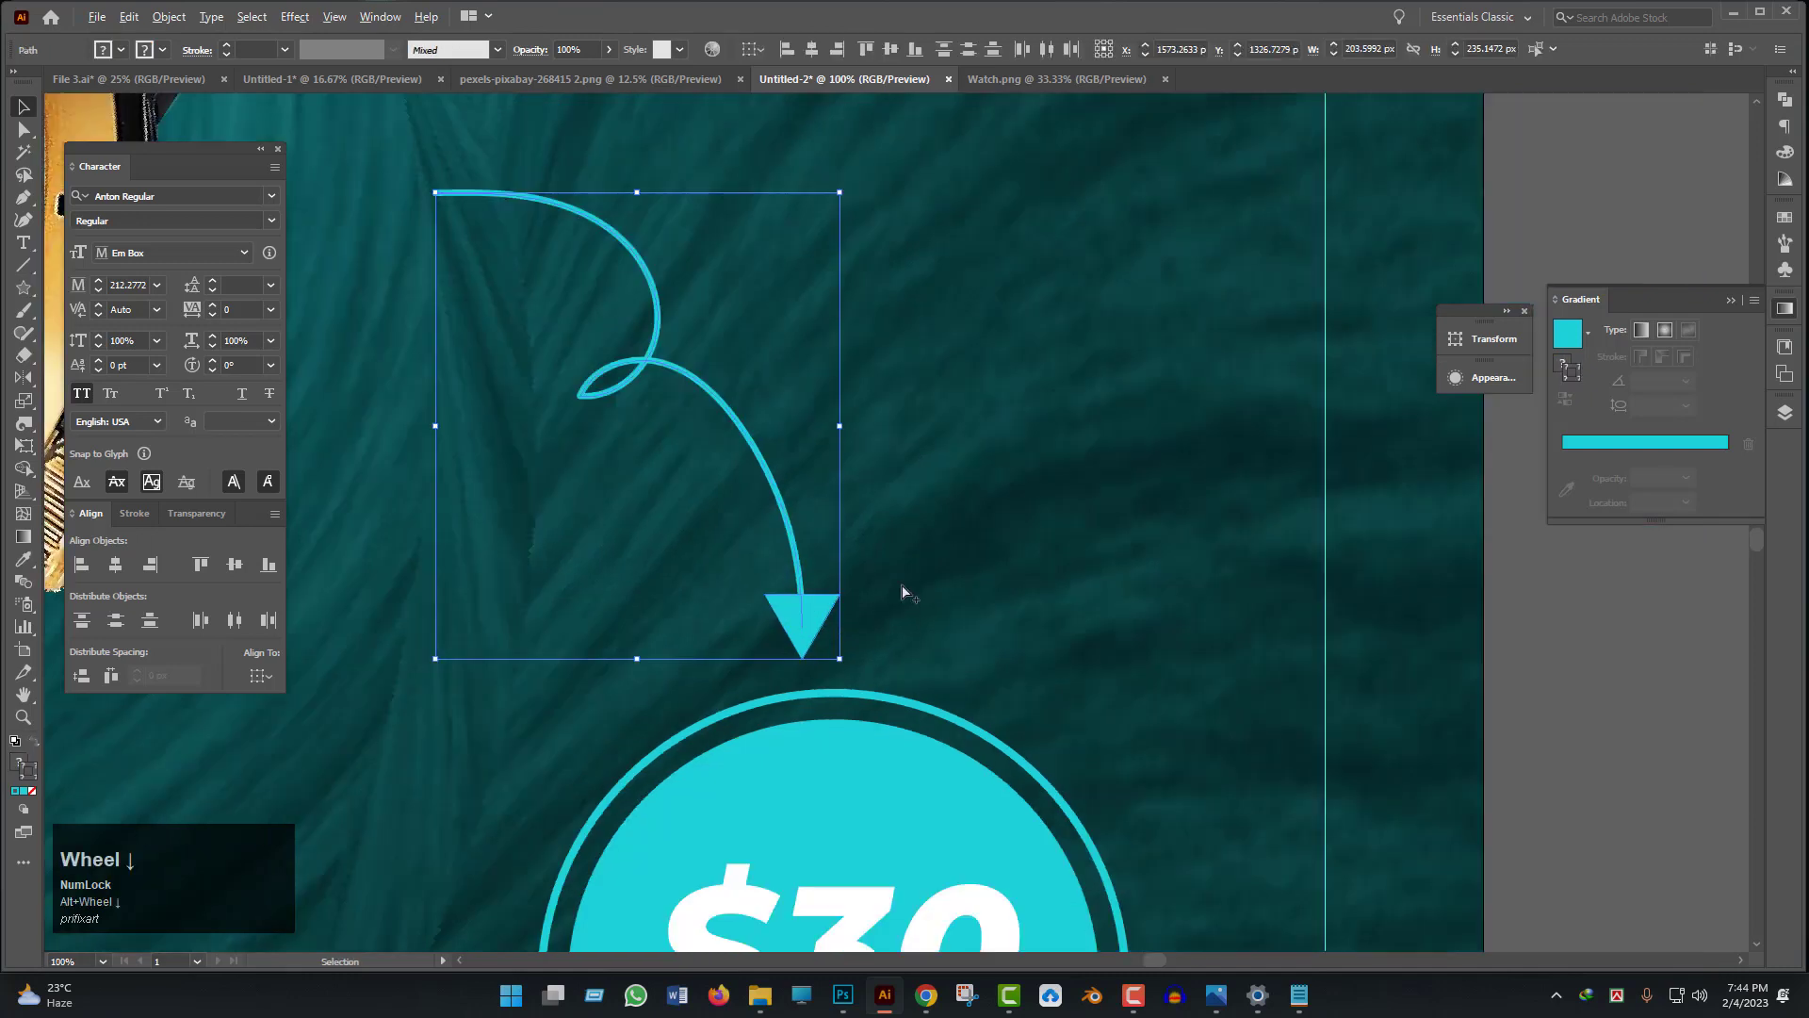
click(862, 463)
click(795, 516)
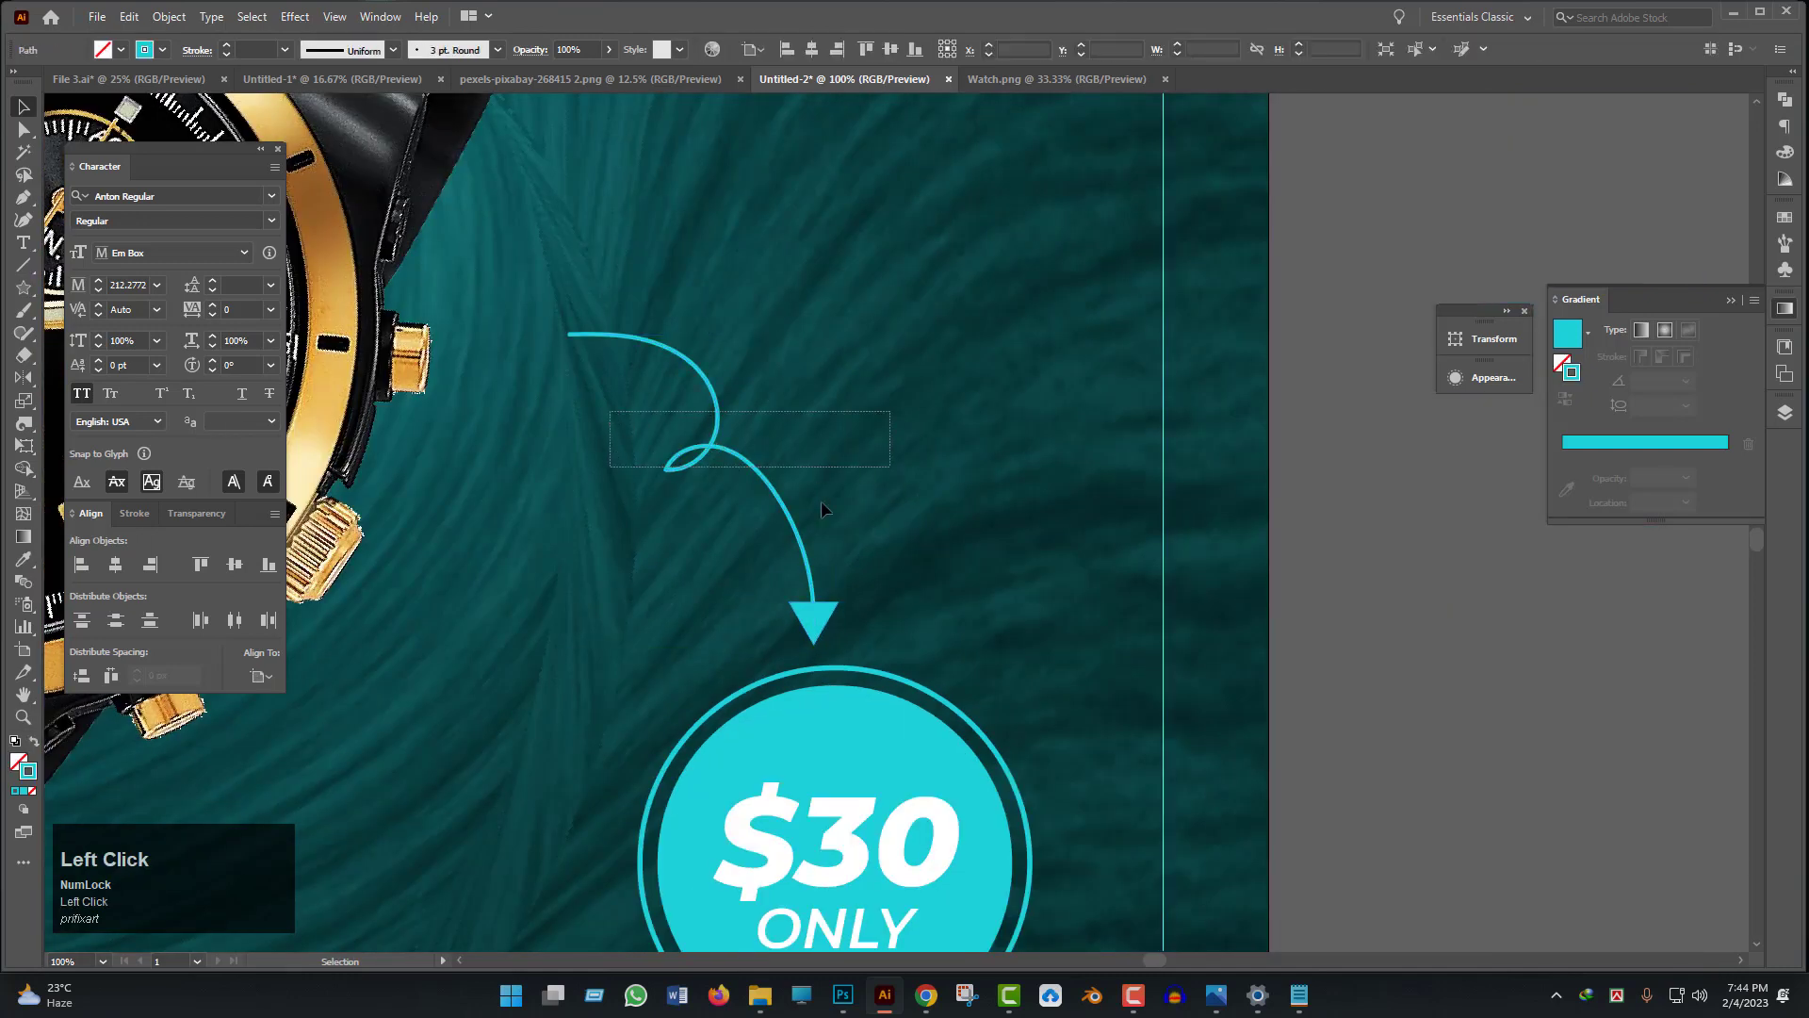
click(228, 45)
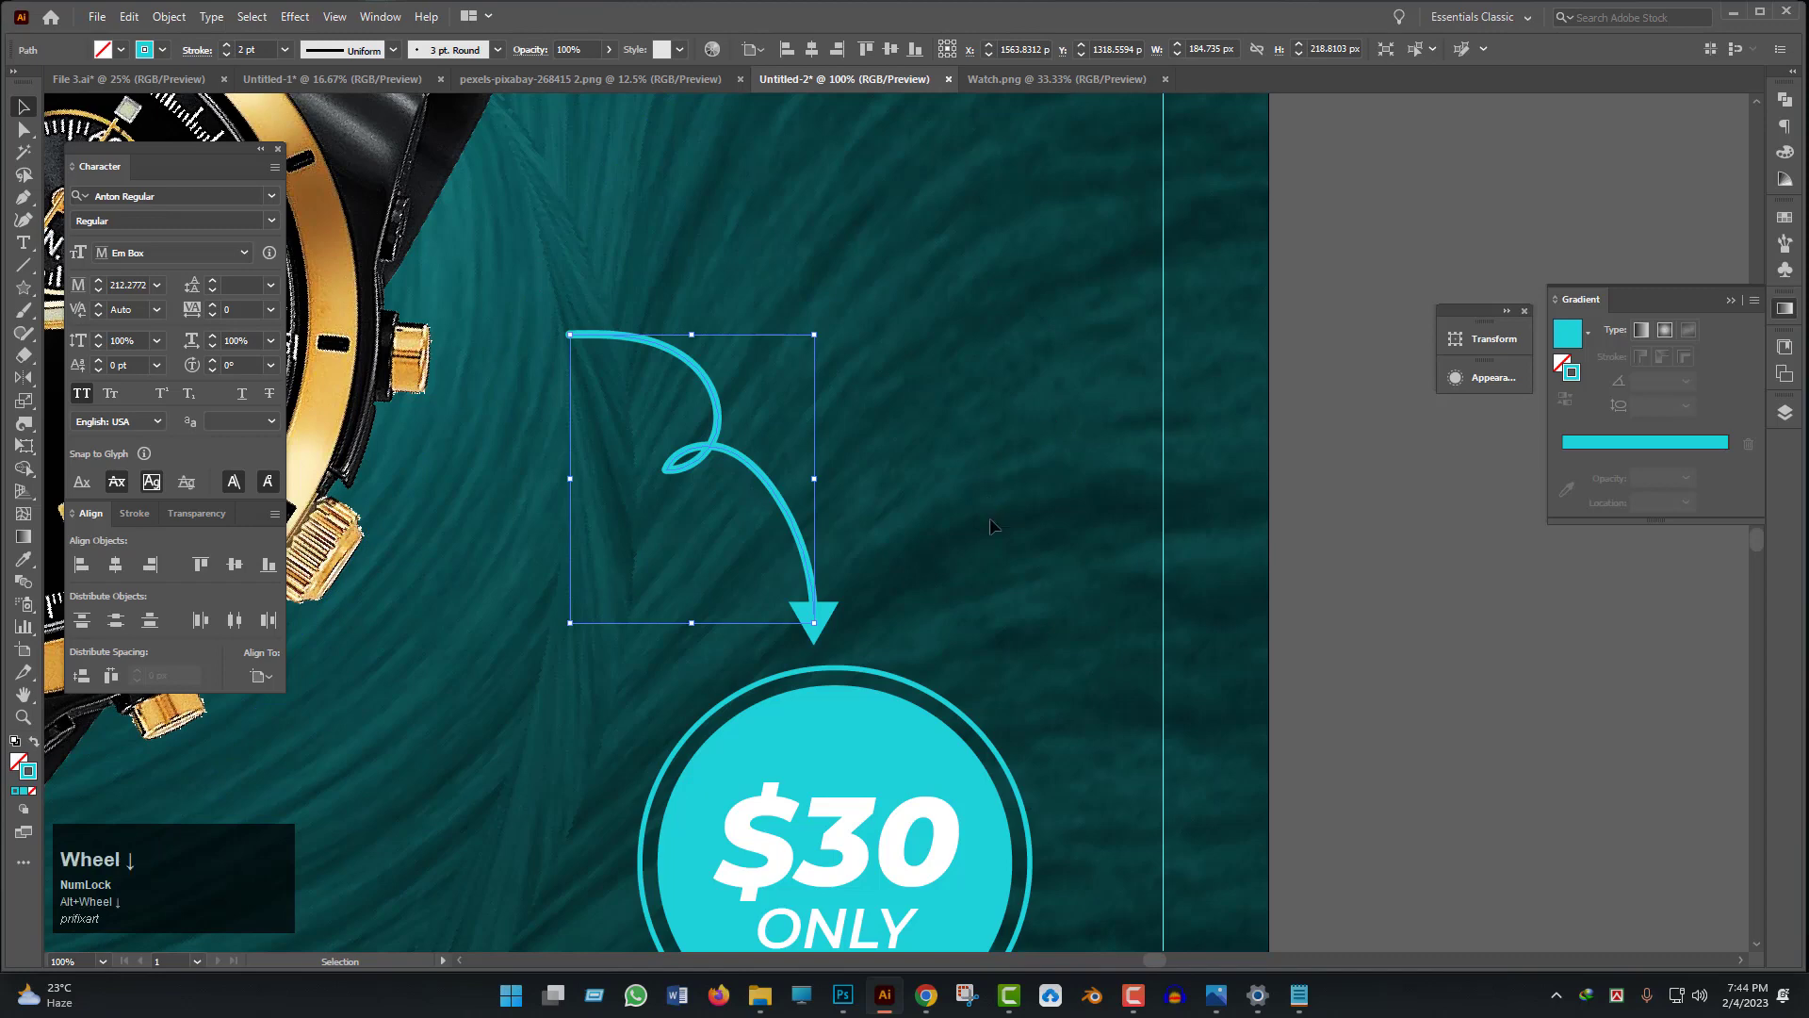
click(1023, 566)
- Group the curved line with its arrowhead, rotate the arrow slightly counterclockwise and nudge it up above the price badge
drag(860, 469, 829, 464)
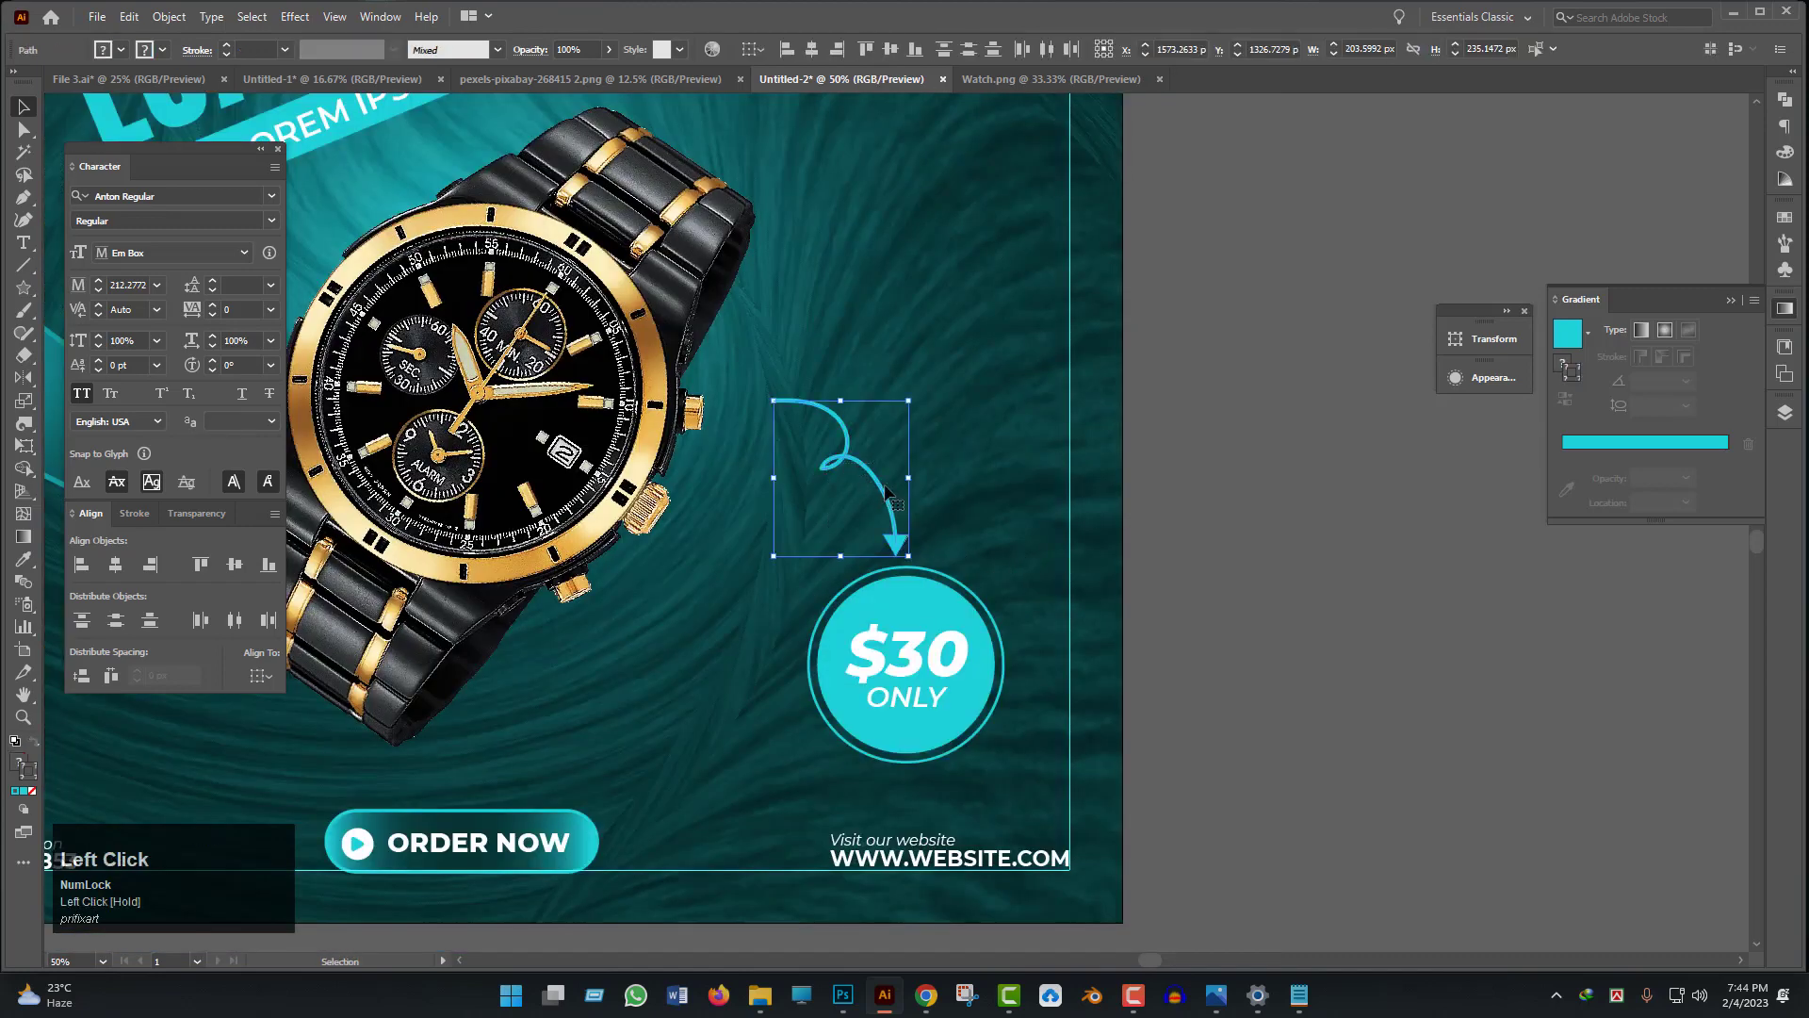
key(ctrl+g)
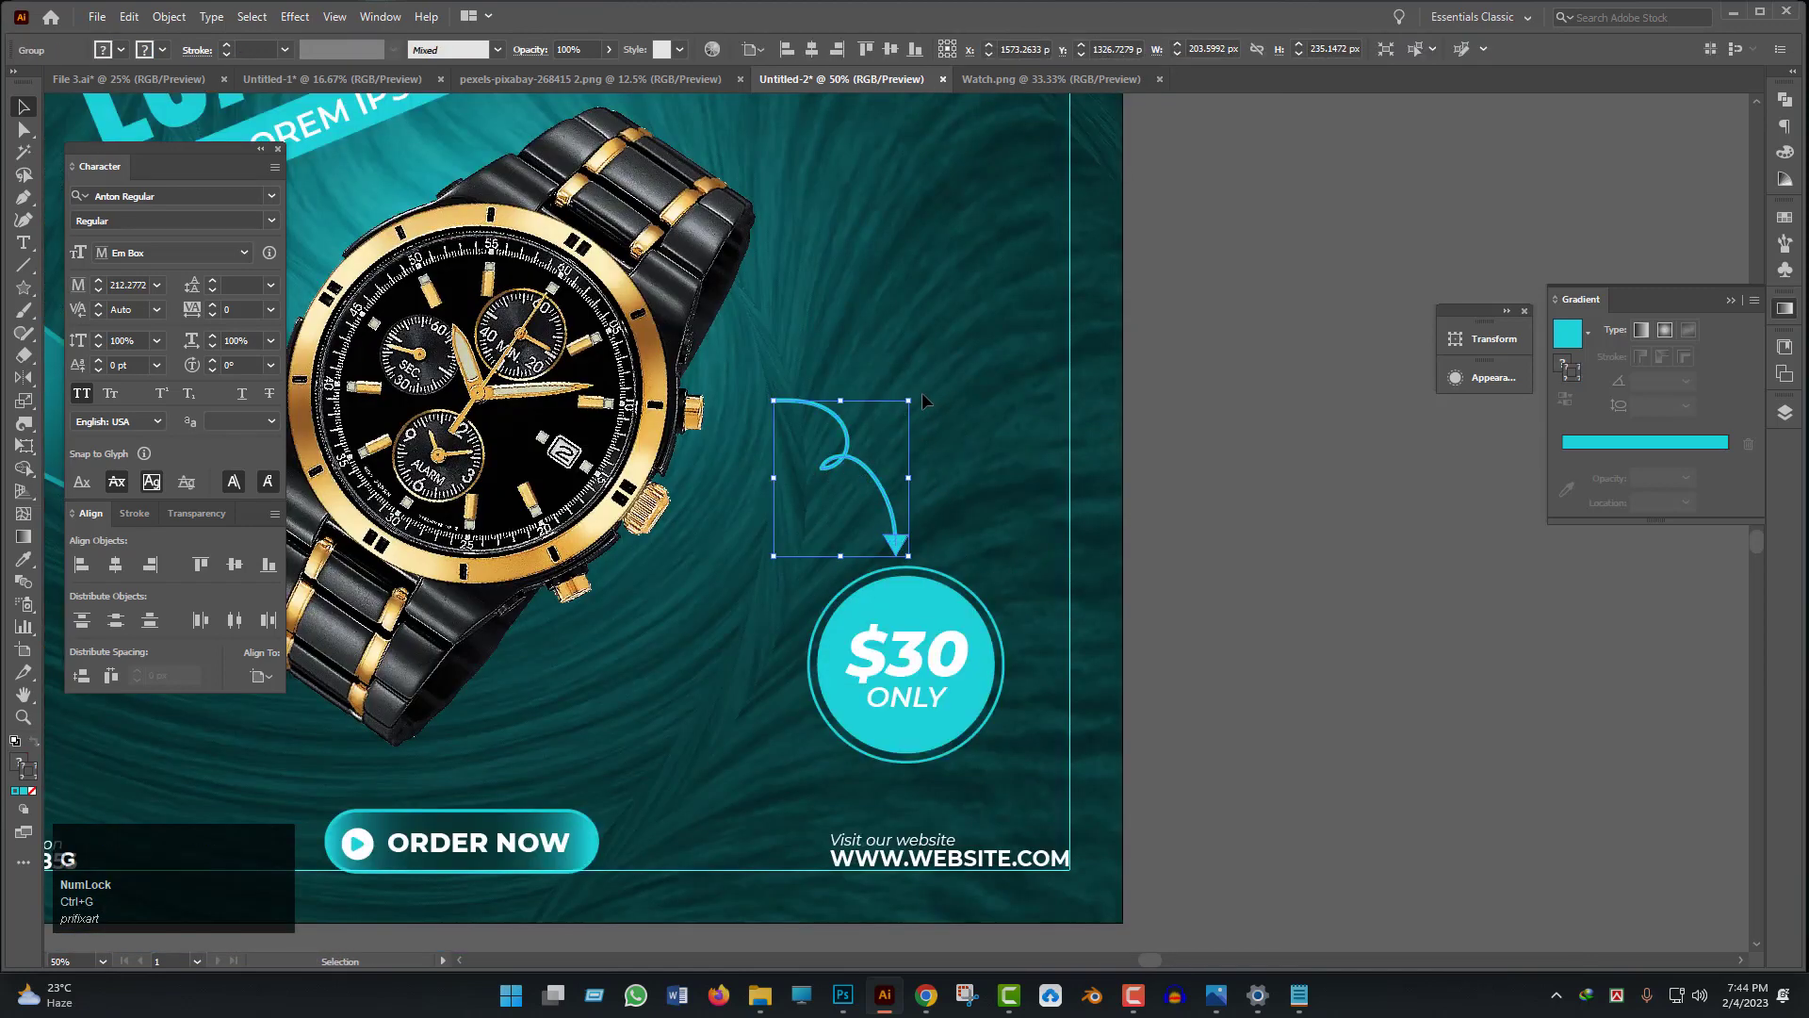
drag(919, 395, 911, 387)
drag(835, 456, 833, 452)
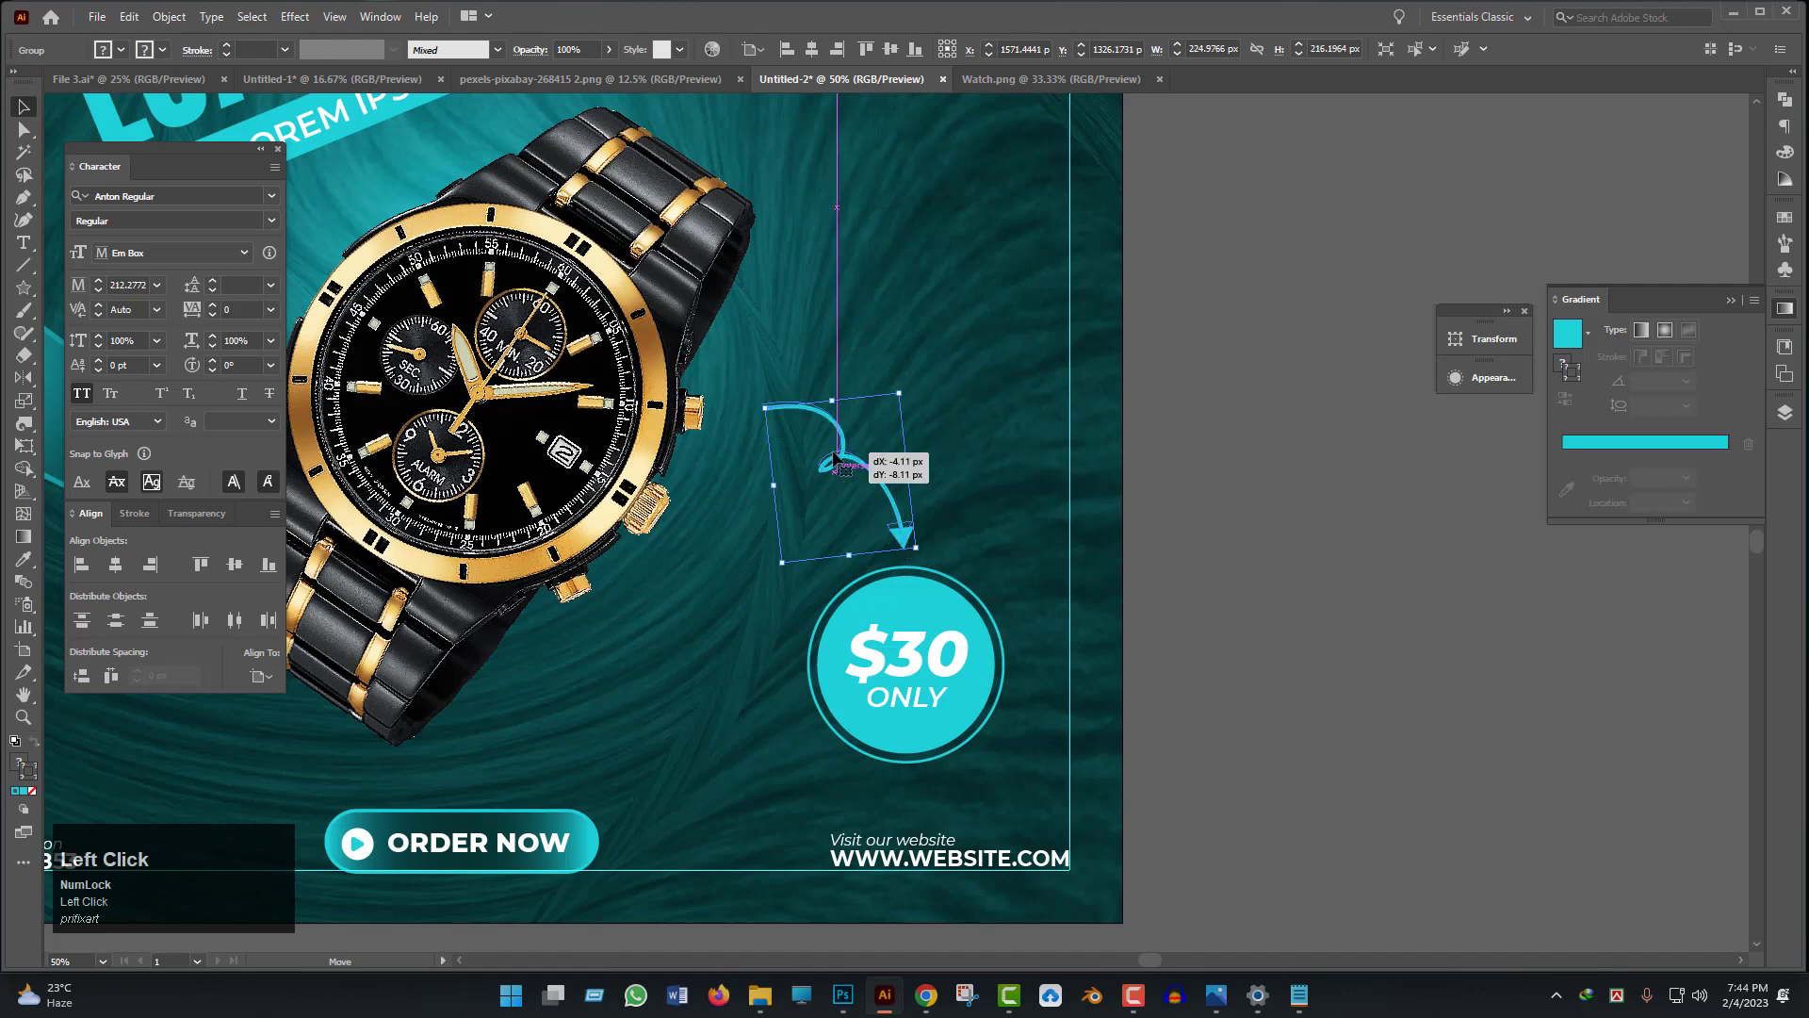
click(1065, 613)
scroll(1068, 614, down, 3)
drag(1108, 694, 1186, 724)
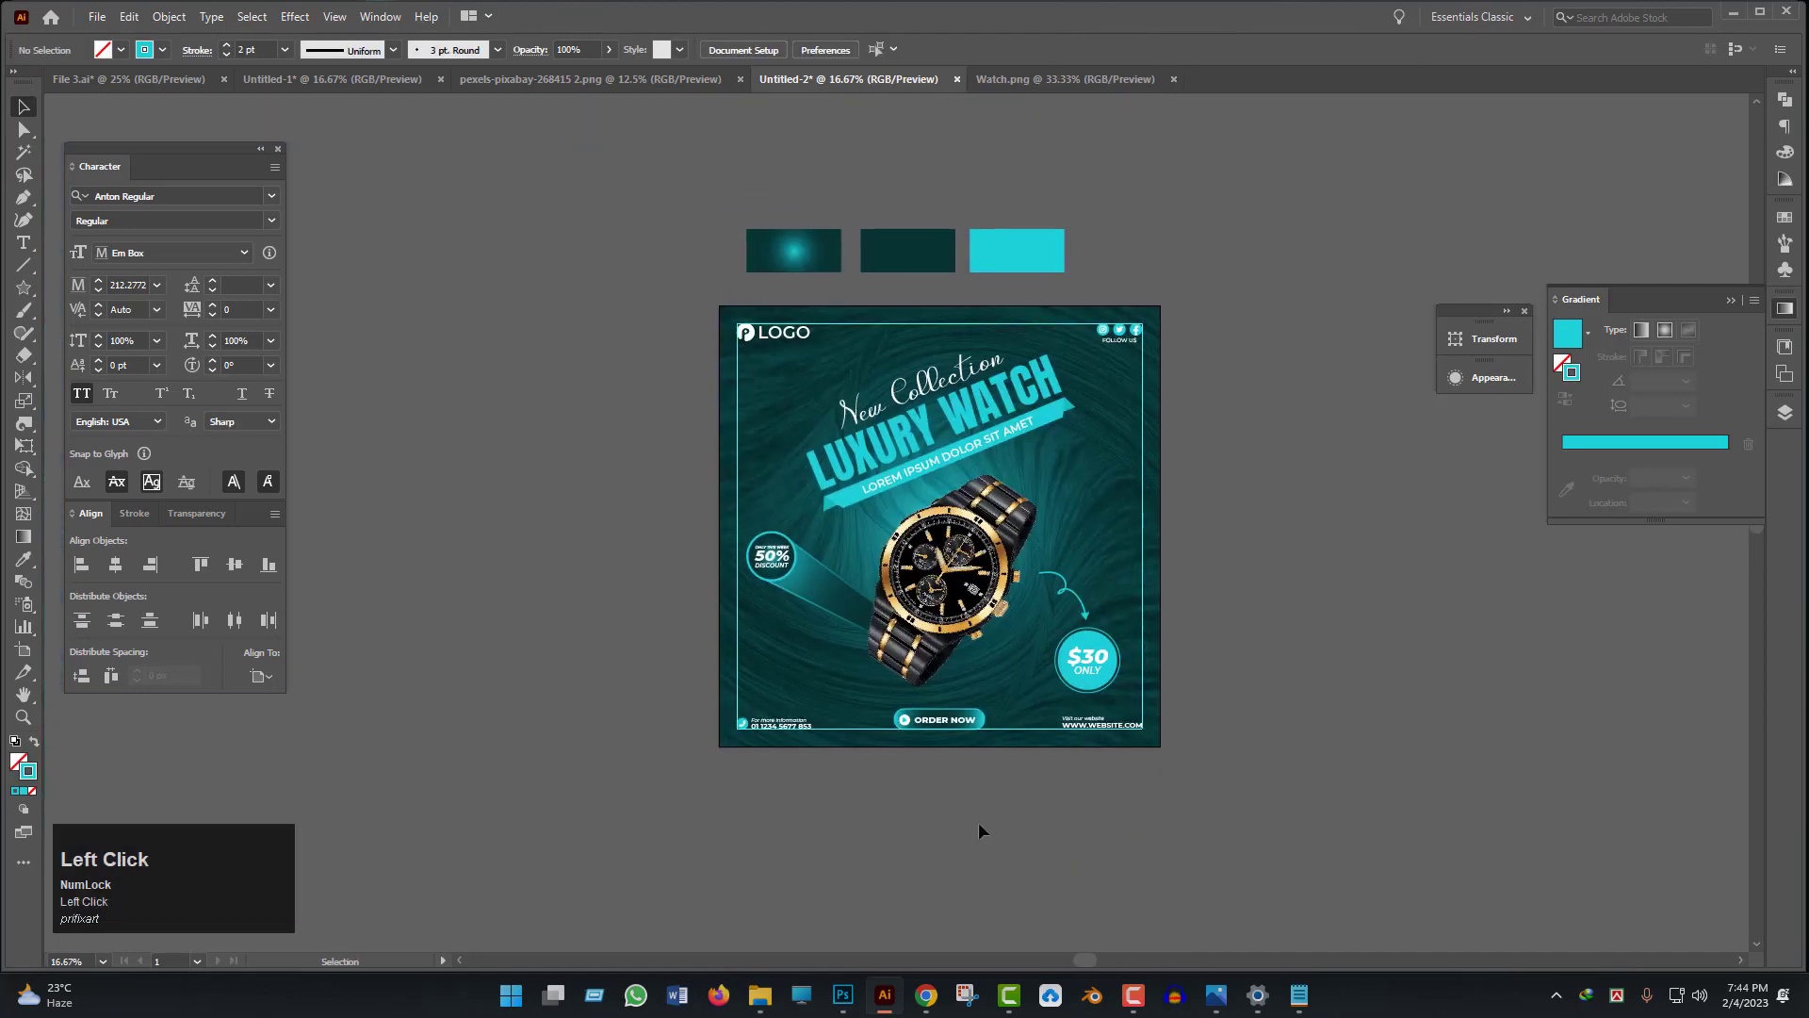
- Draw a circle about 65 px in diameter on the empty canvas beside the artboard and give it a cyan fill without stroke
drag(978, 821, 1131, 764)
right_click(30, 302)
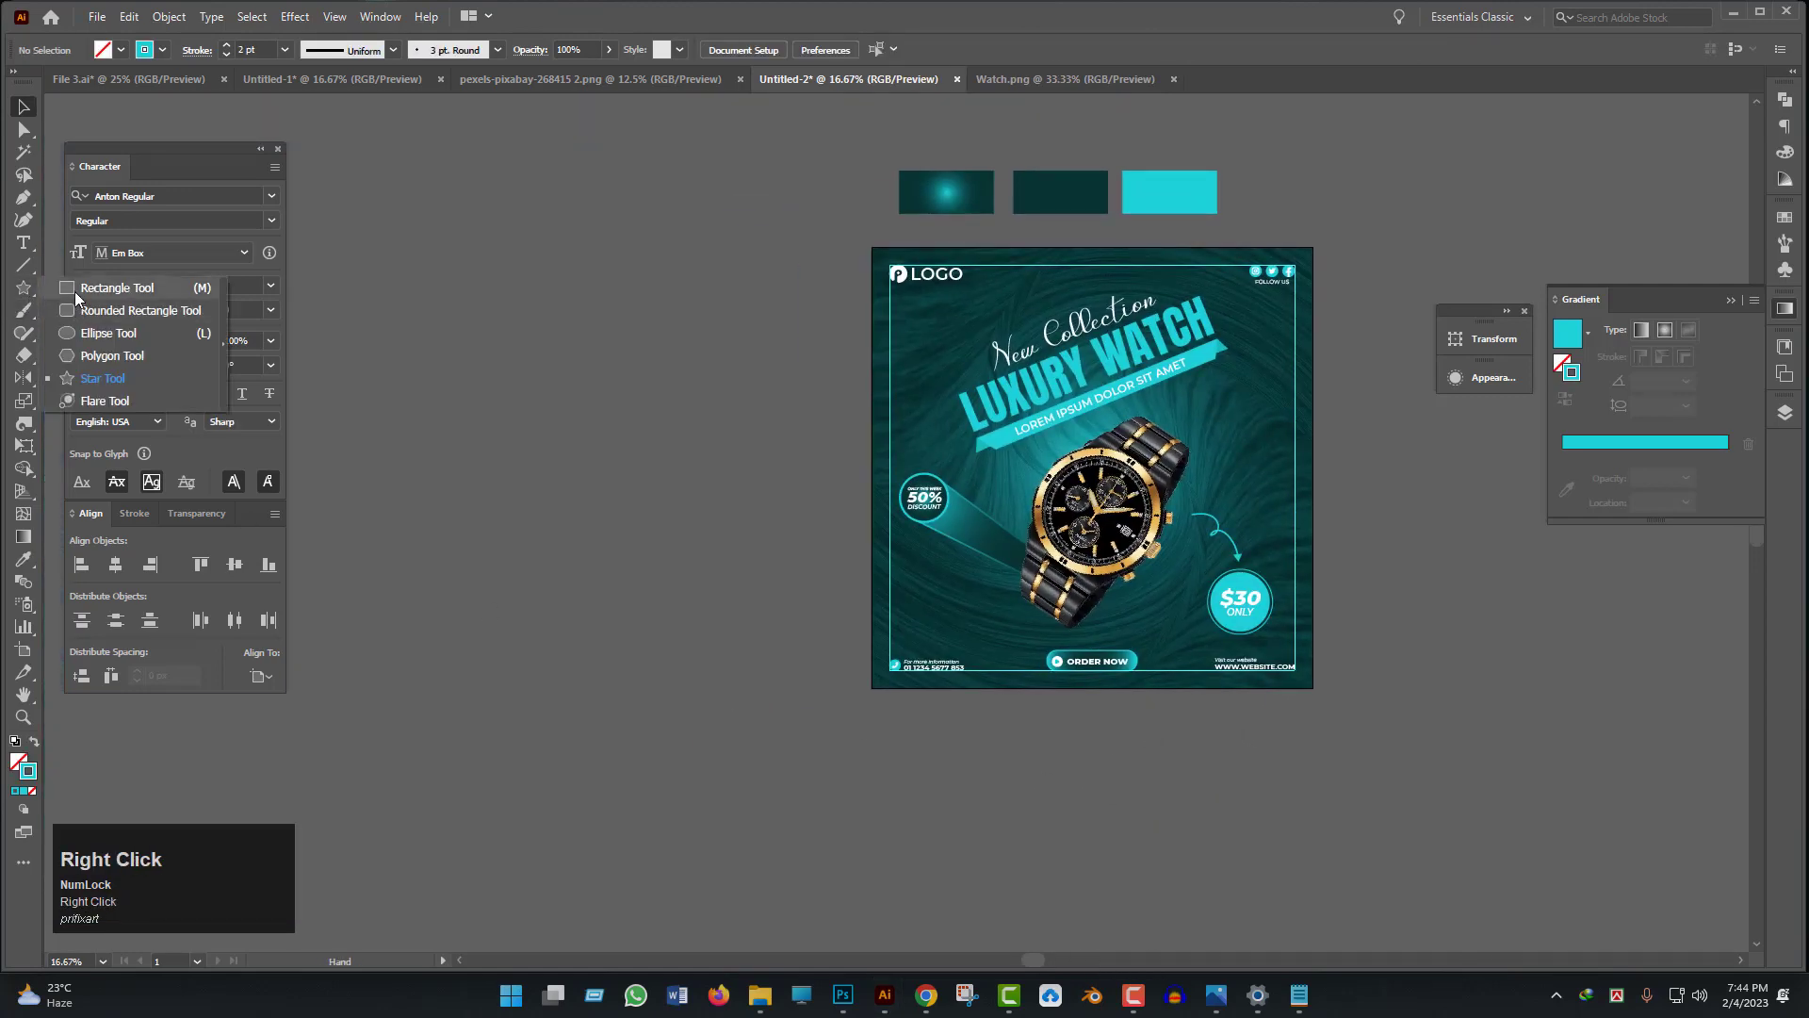
click(94, 333)
scroll(542, 497, up, 1)
drag(542, 497, 563, 516)
click(24, 107)
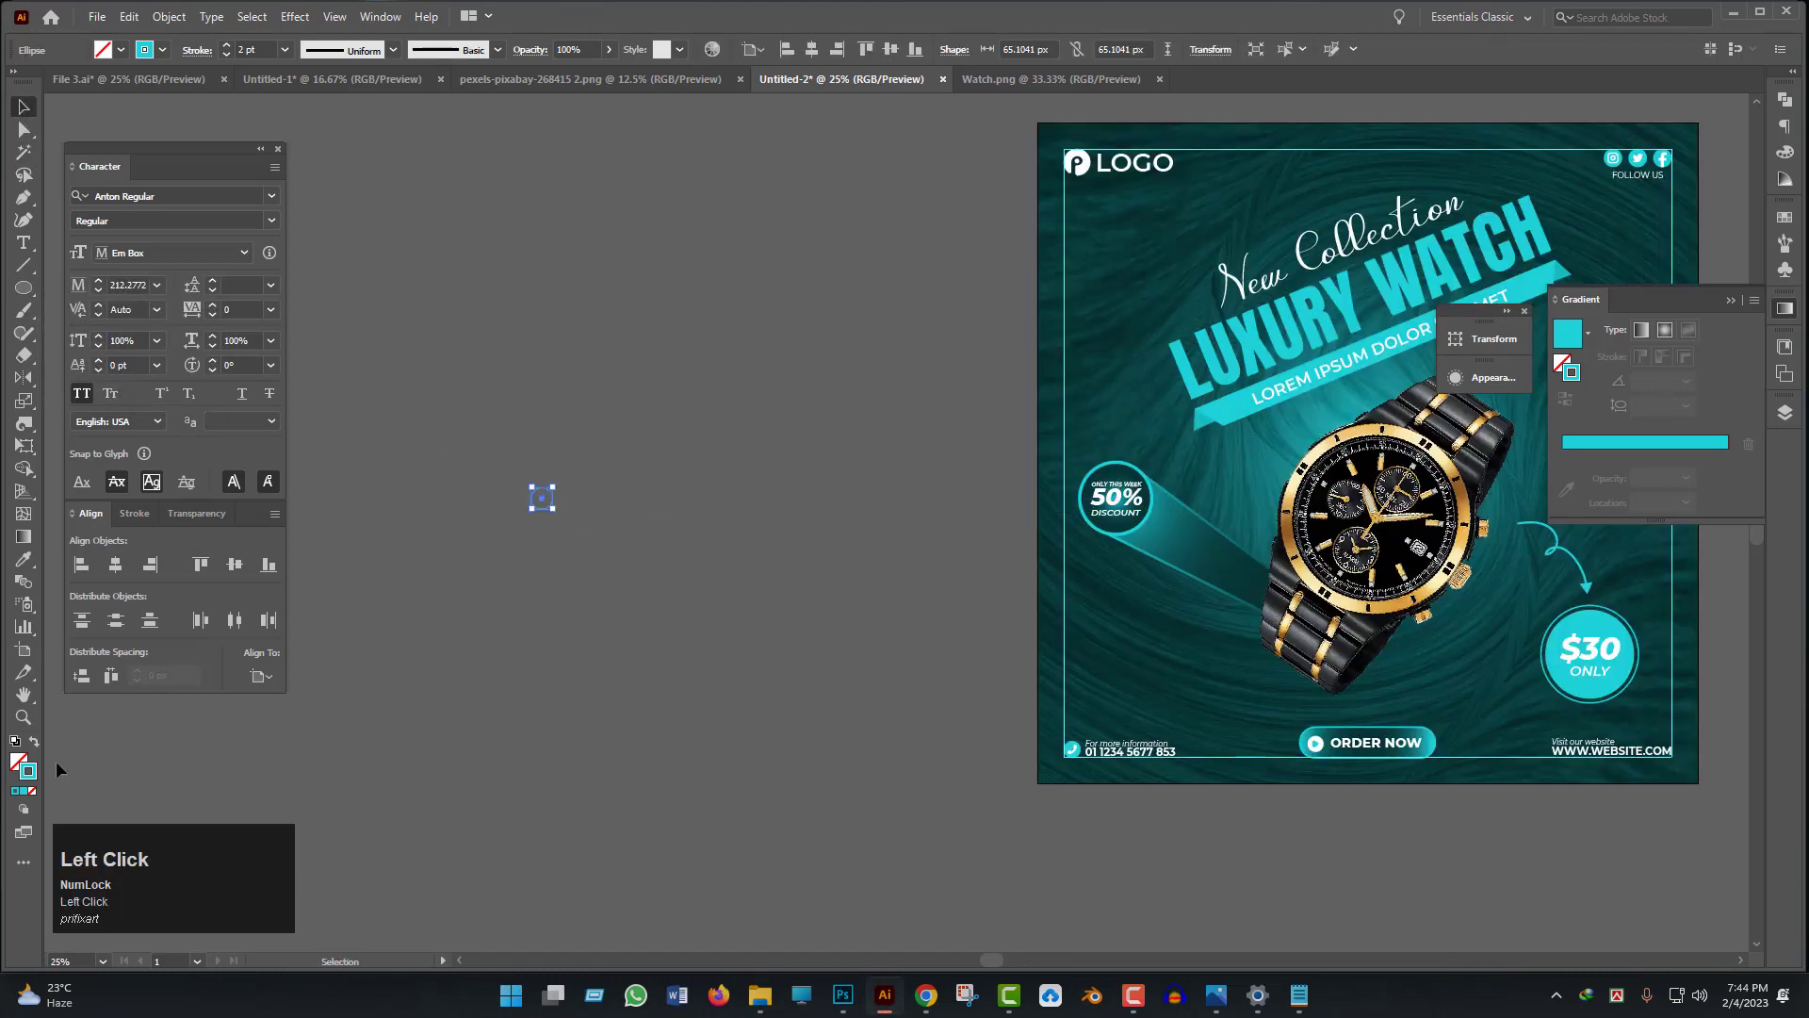
click(34, 744)
- Duplicate the cyan circle sideways at equal spacing to form a row of four dots
scroll(548, 516, up, 2)
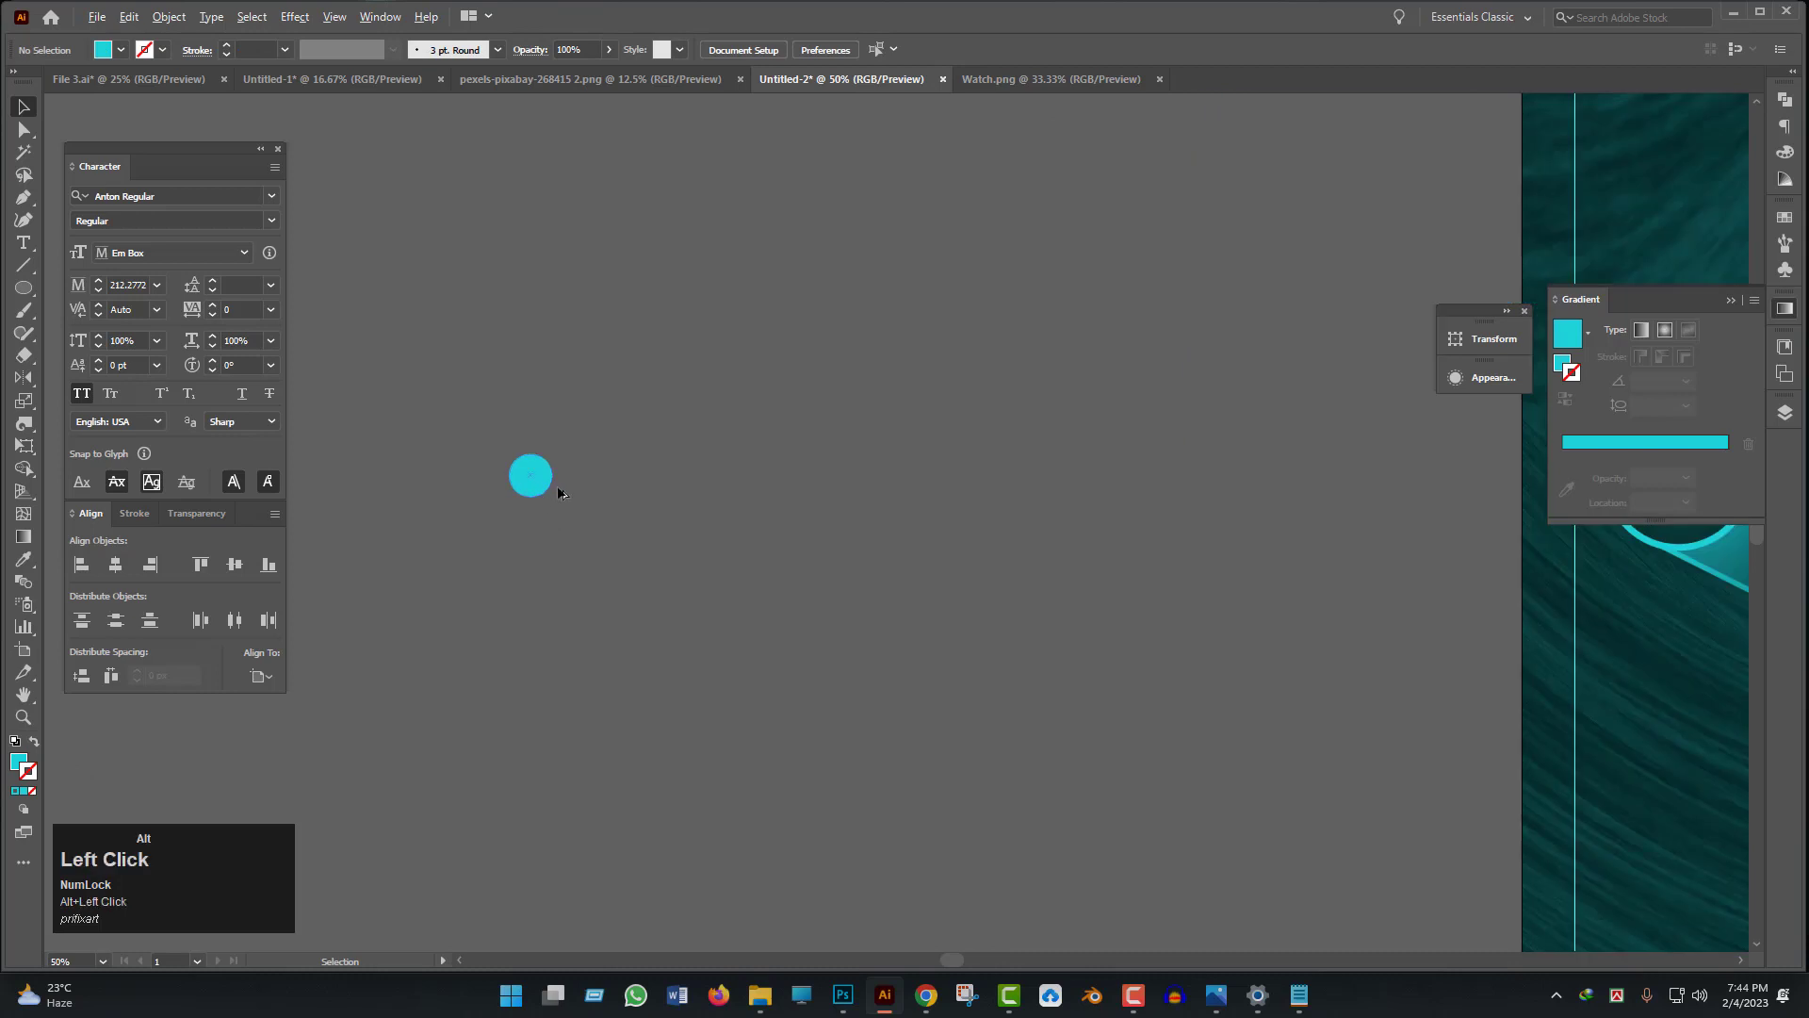
drag(536, 494, 601, 497)
scroll(618, 537, down, 2)
key(ctrl+d)
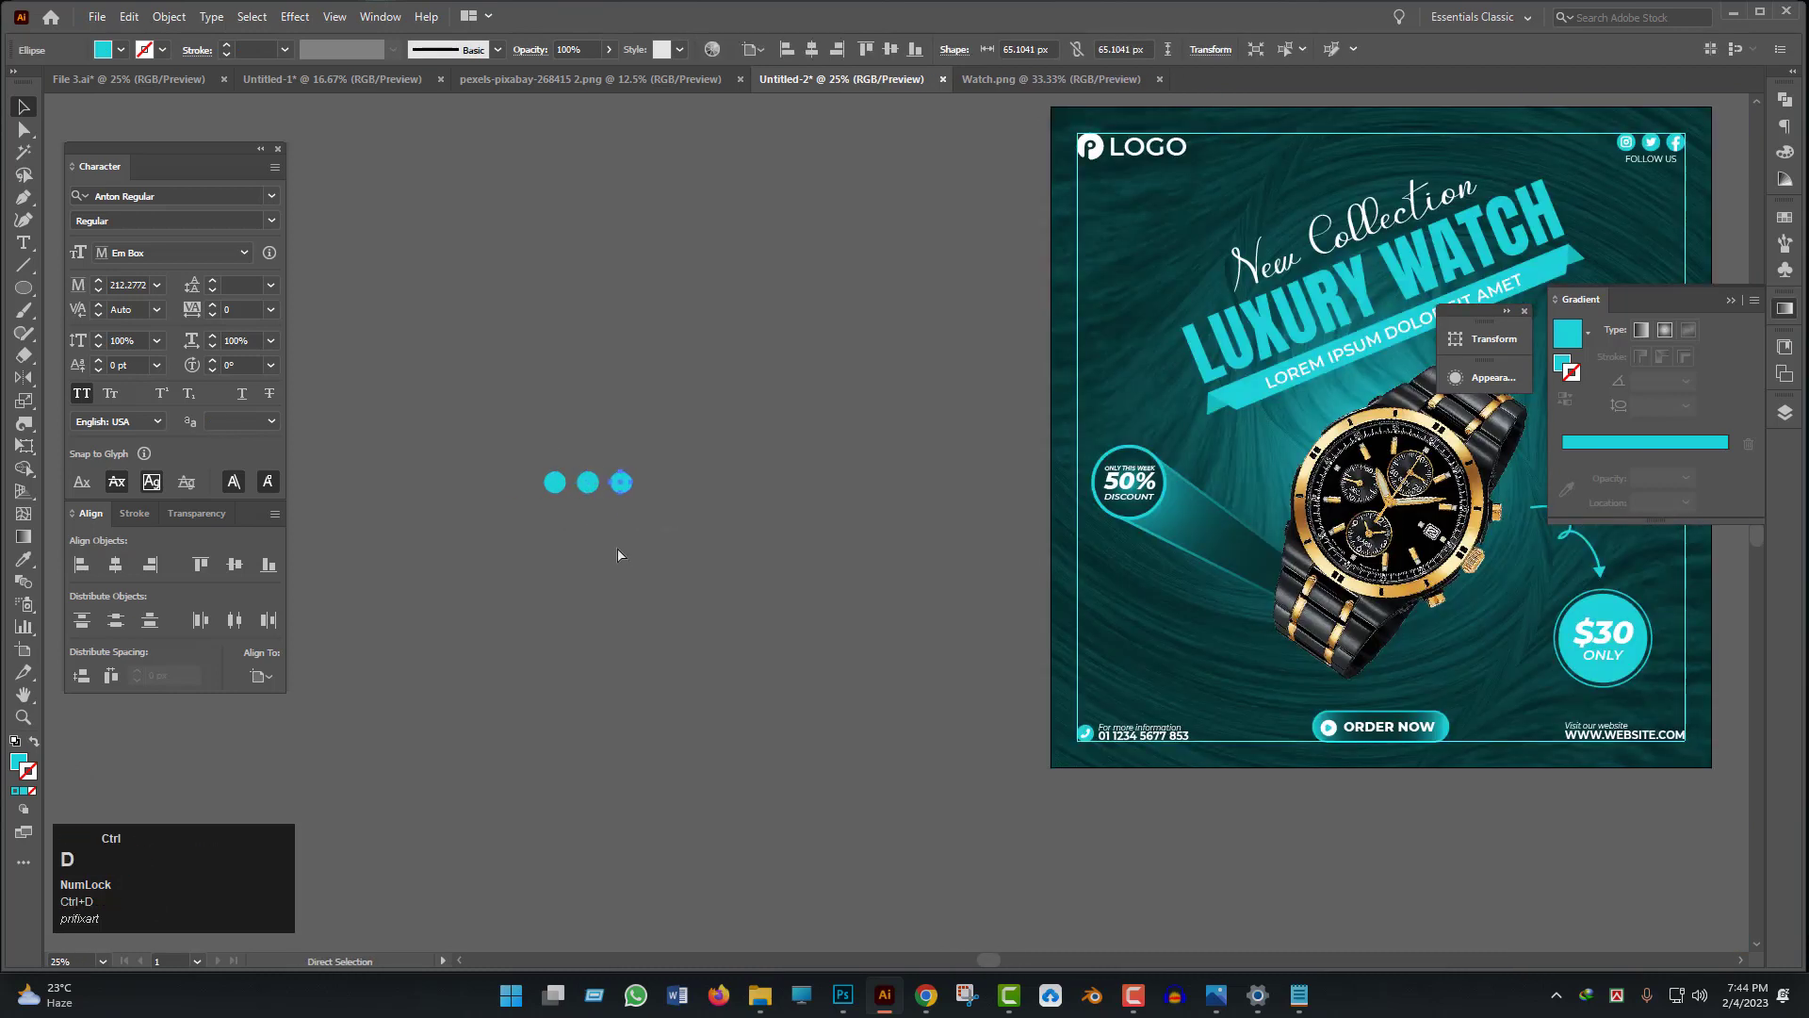
- Duplicate the row of dots downward at equal spacing to build a grid of five rows and four columns
drag(839, 598, 451, 421)
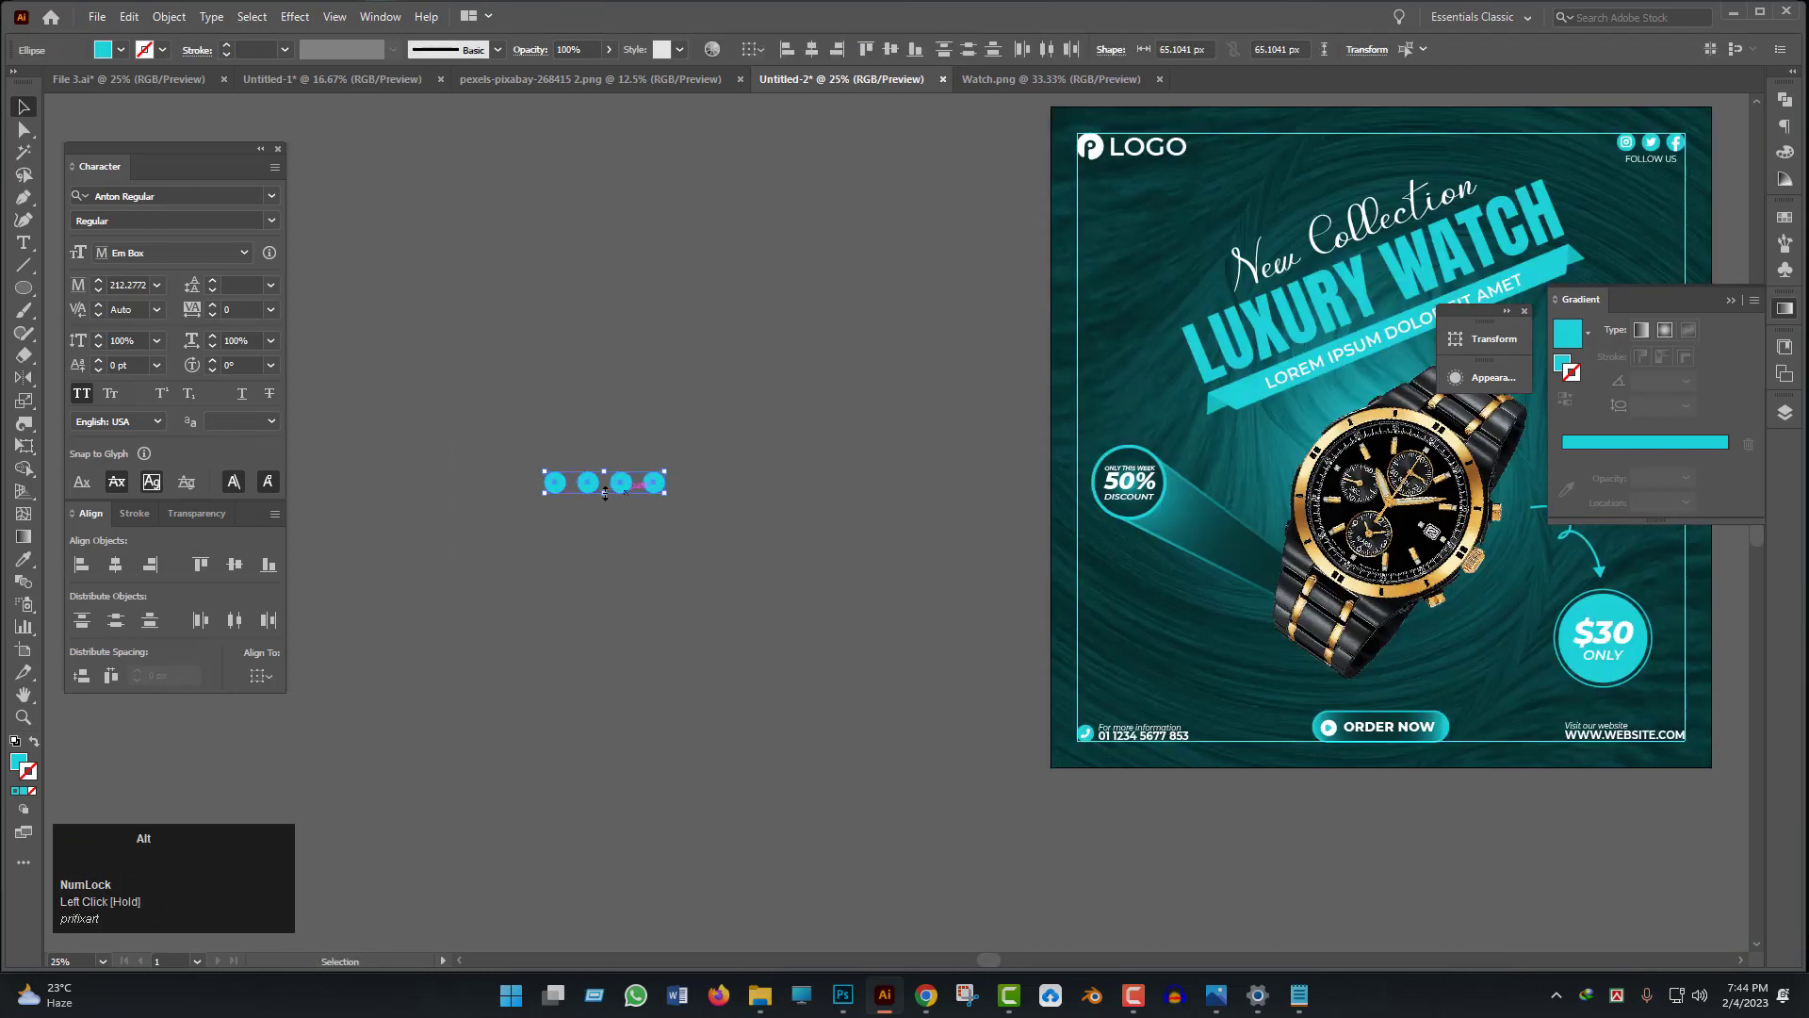
drag(588, 491, 575, 523)
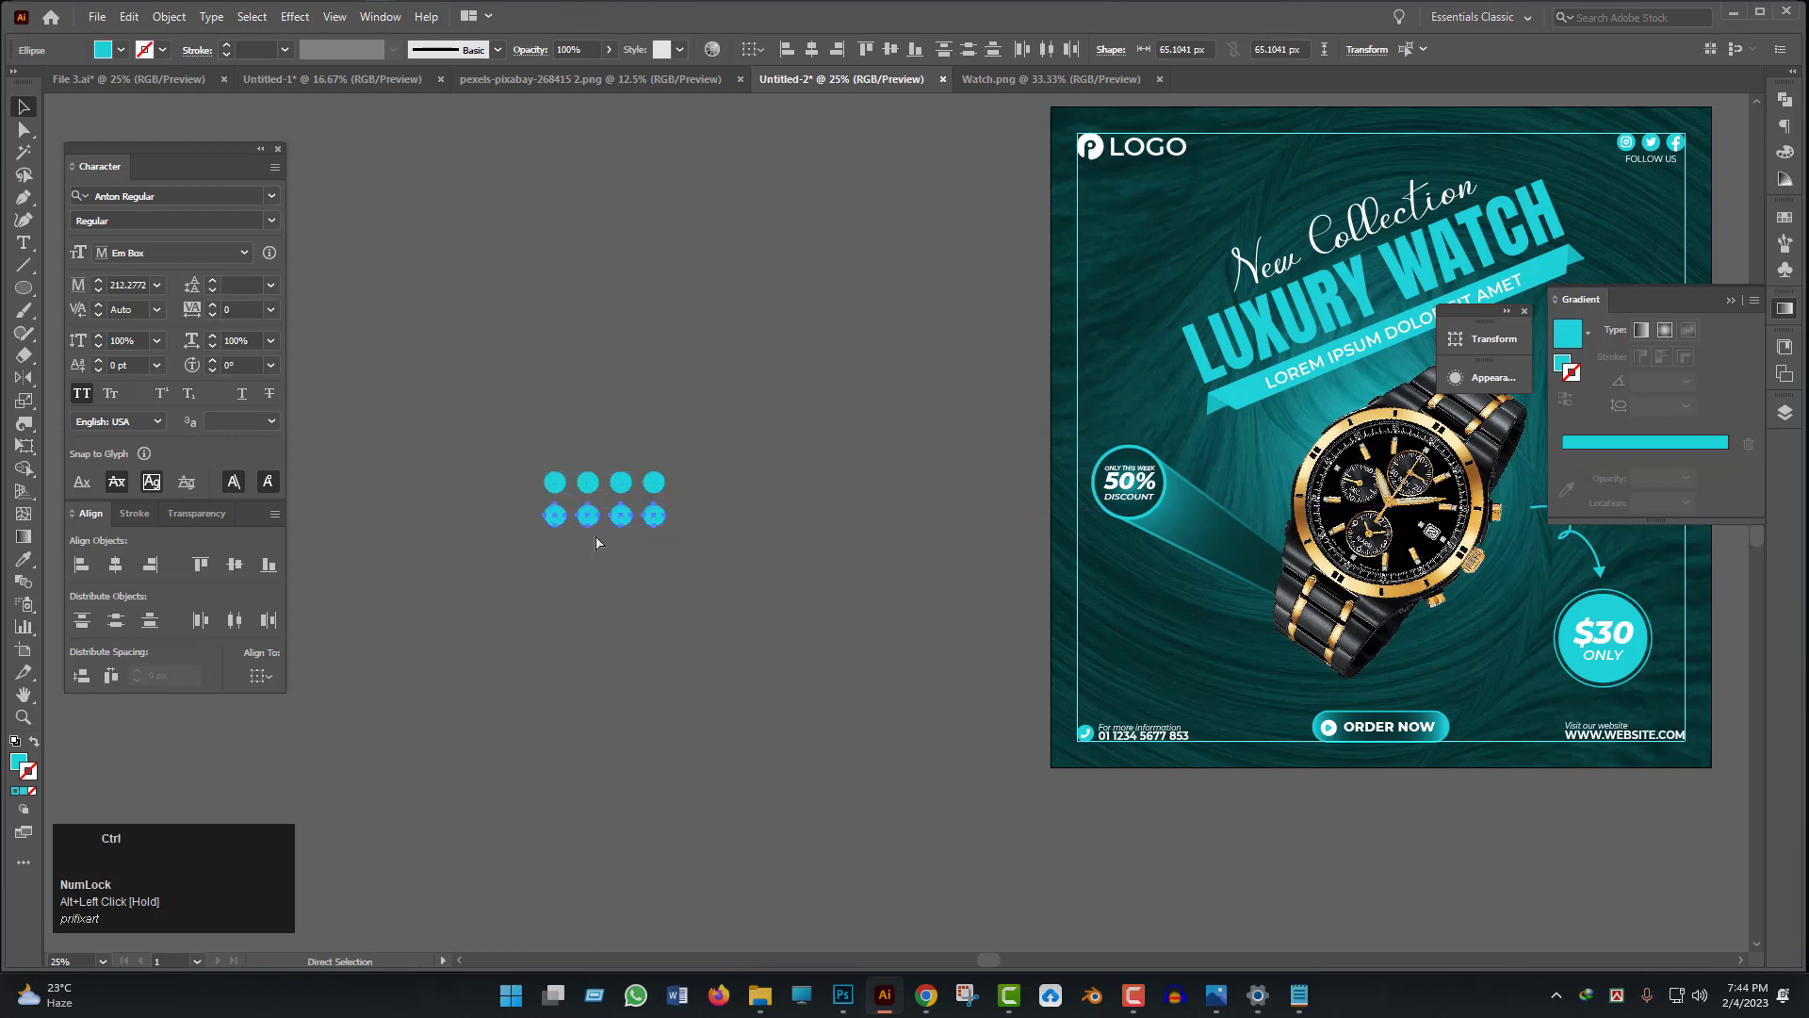
key(ctrl+d)
click(723, 671)
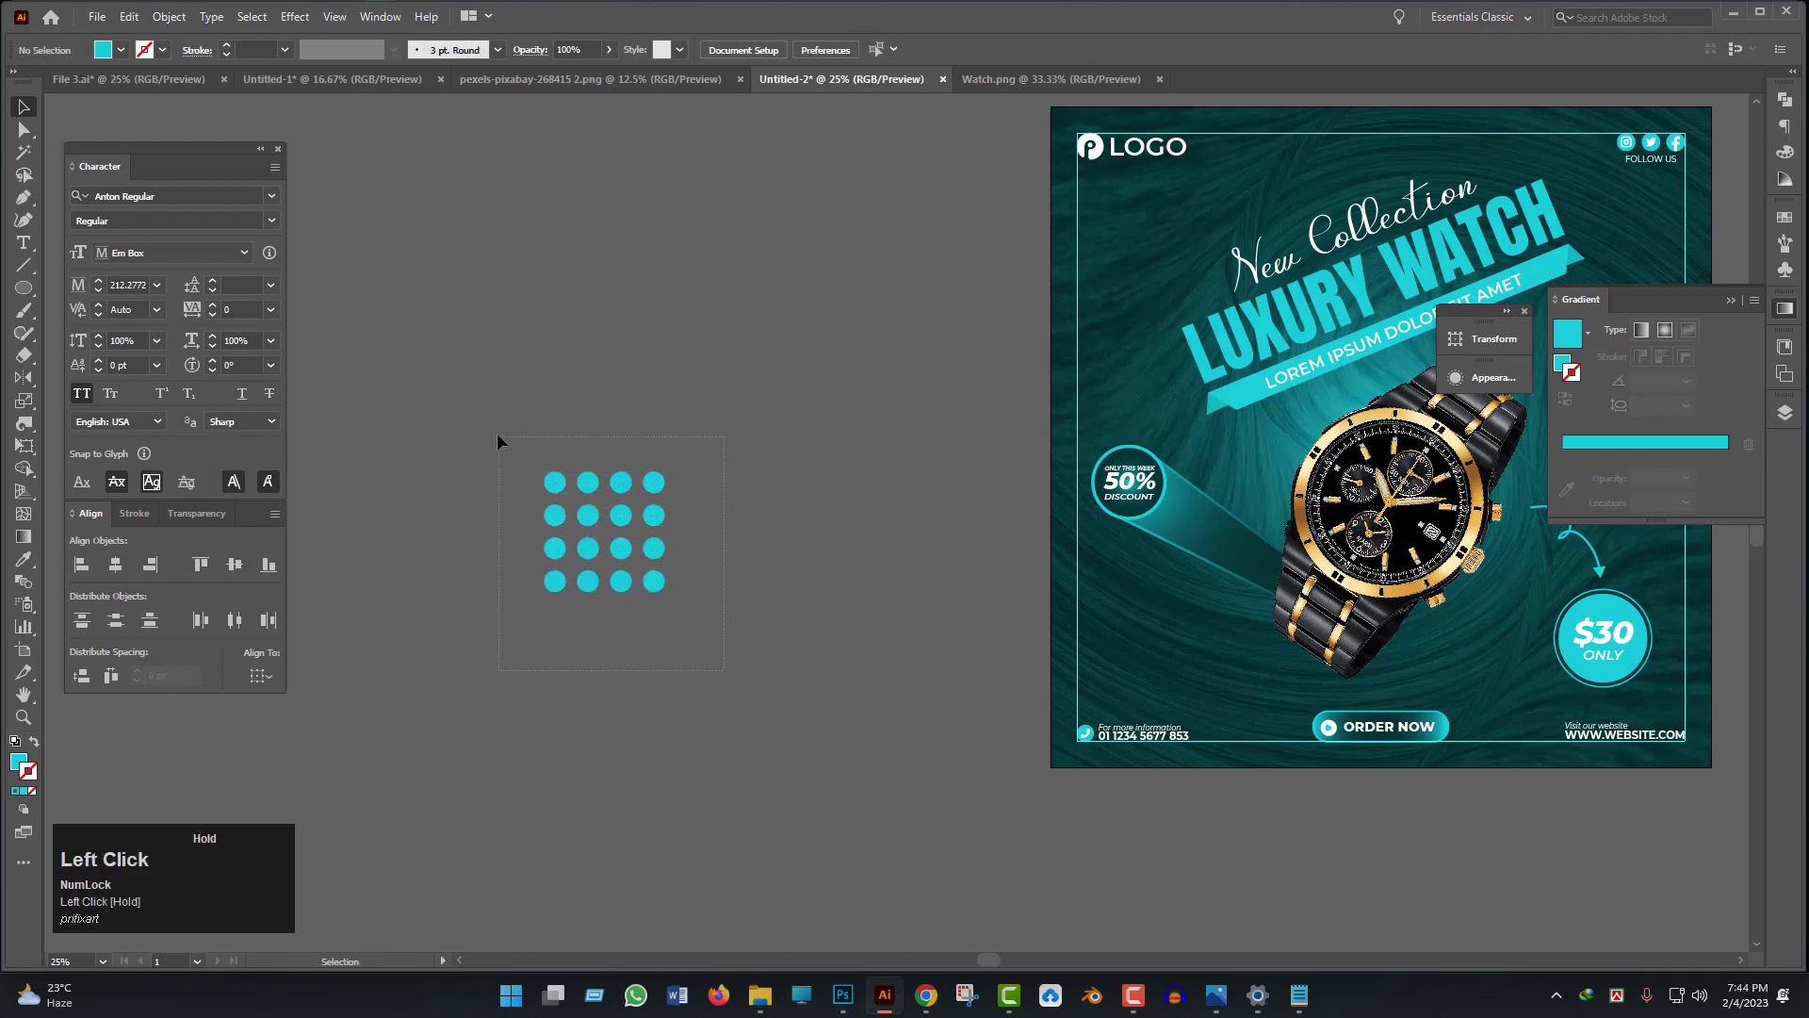
drag(497, 440, 500, 441)
click(703, 627)
drag(518, 596, 516, 590)
key(ctrl+d)
- Shrink the whole dot grid to about 100 by 127 px and group it
click(719, 735)
drag(493, 436, 624, 571)
key(ctrl+g)
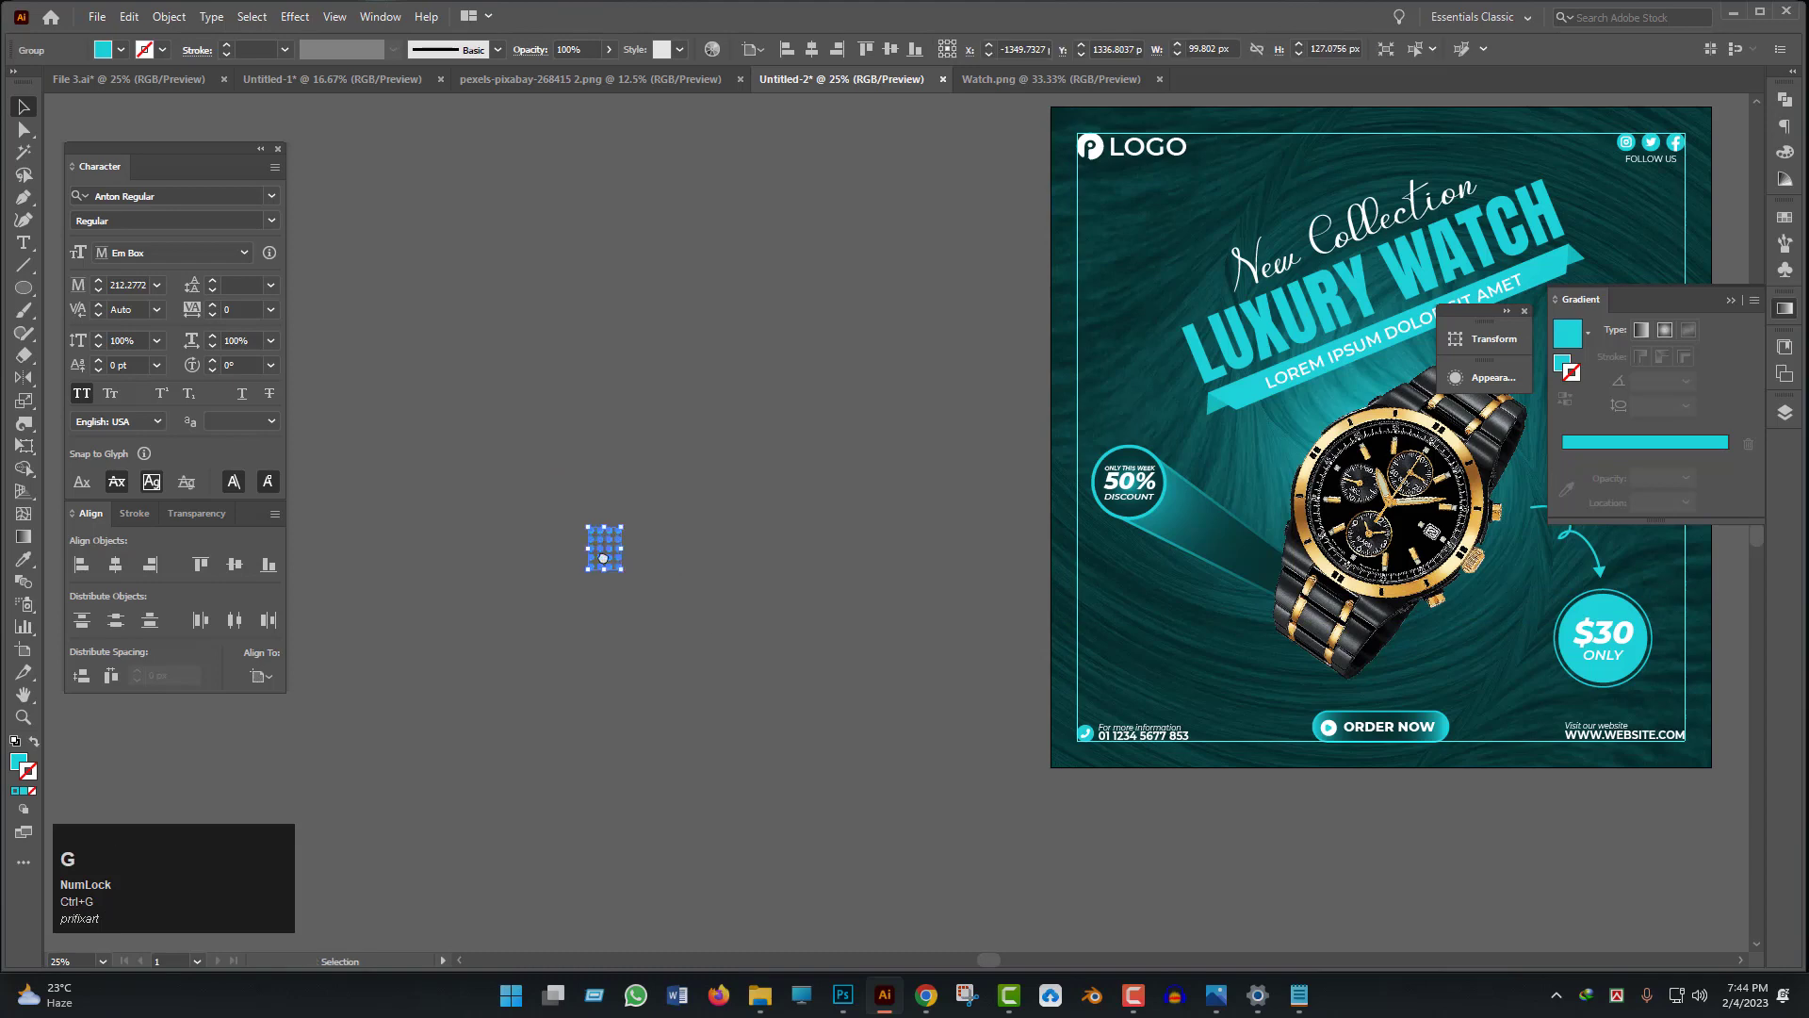
- Rotate the dot grid diagonally and place it on the ad below the logo, beside the headline
drag(705, 635, 471, 786)
drag(373, 698, 912, 435)
scroll(891, 411, up, 3)
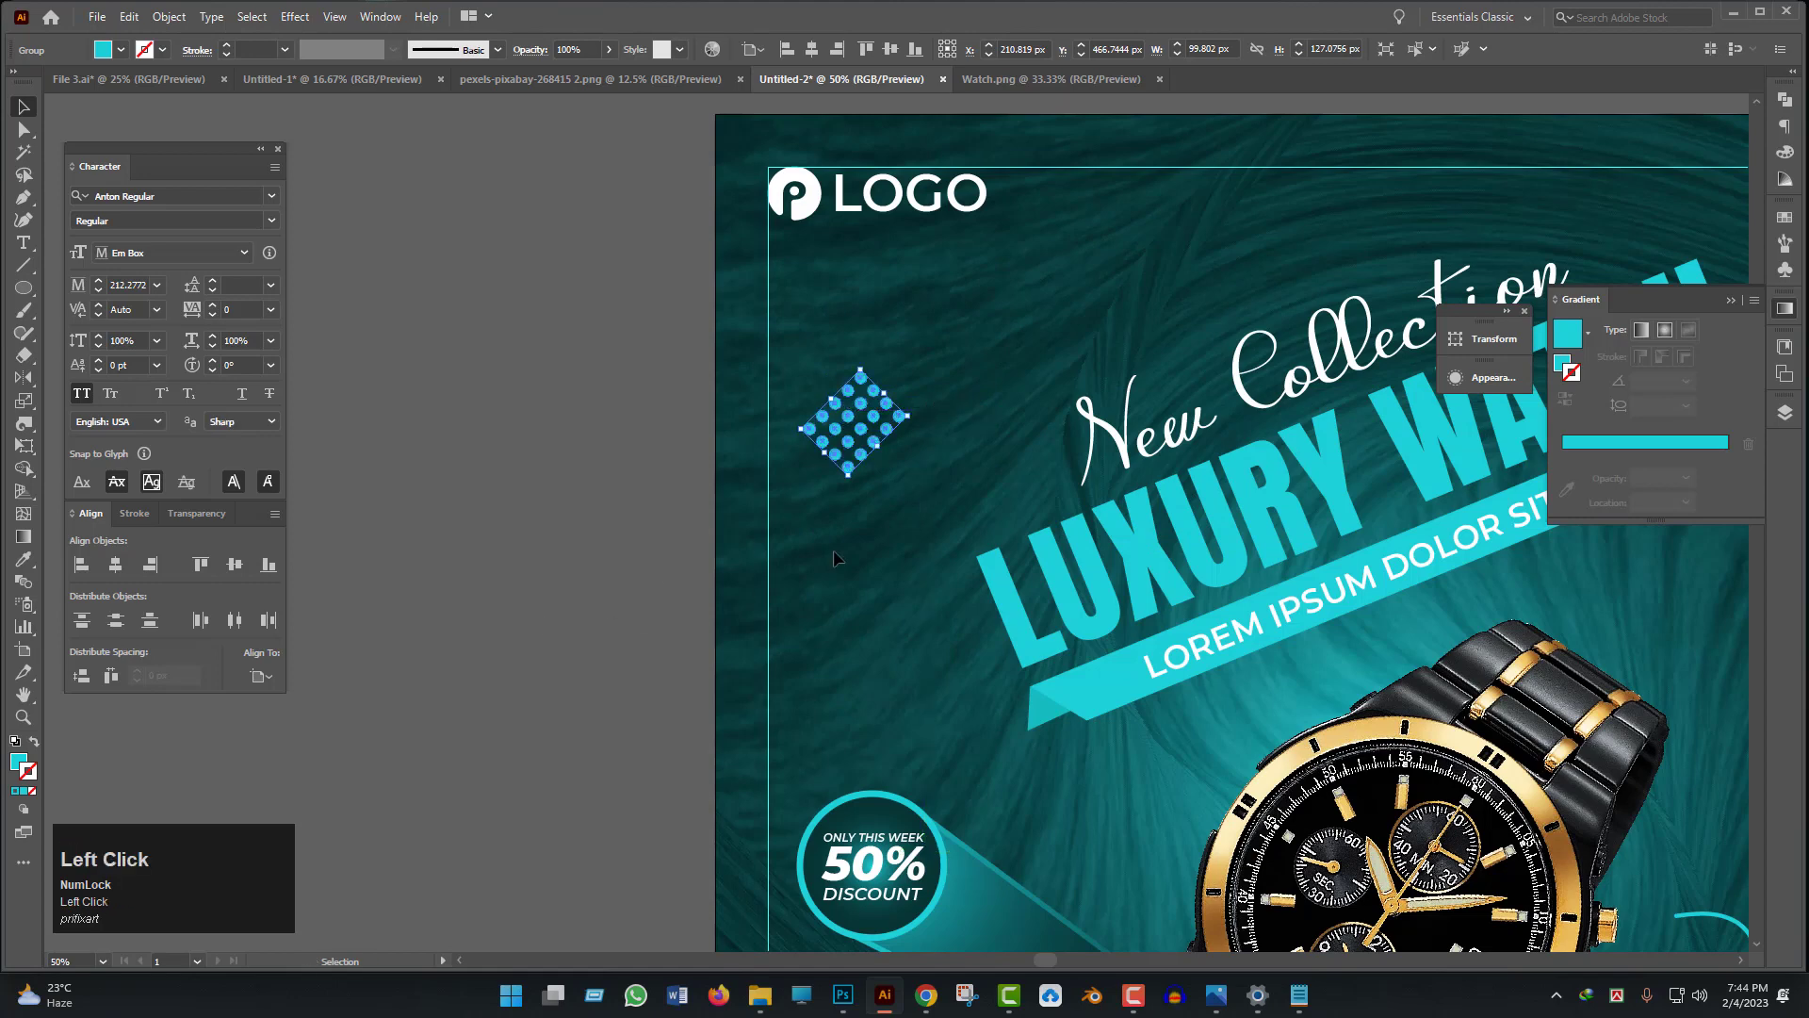
scroll(848, 434, right, 3)
drag(624, 450, 629, 453)
click(624, 568)
scroll(669, 549, down, 3)
drag(1114, 745, 1038, 658)
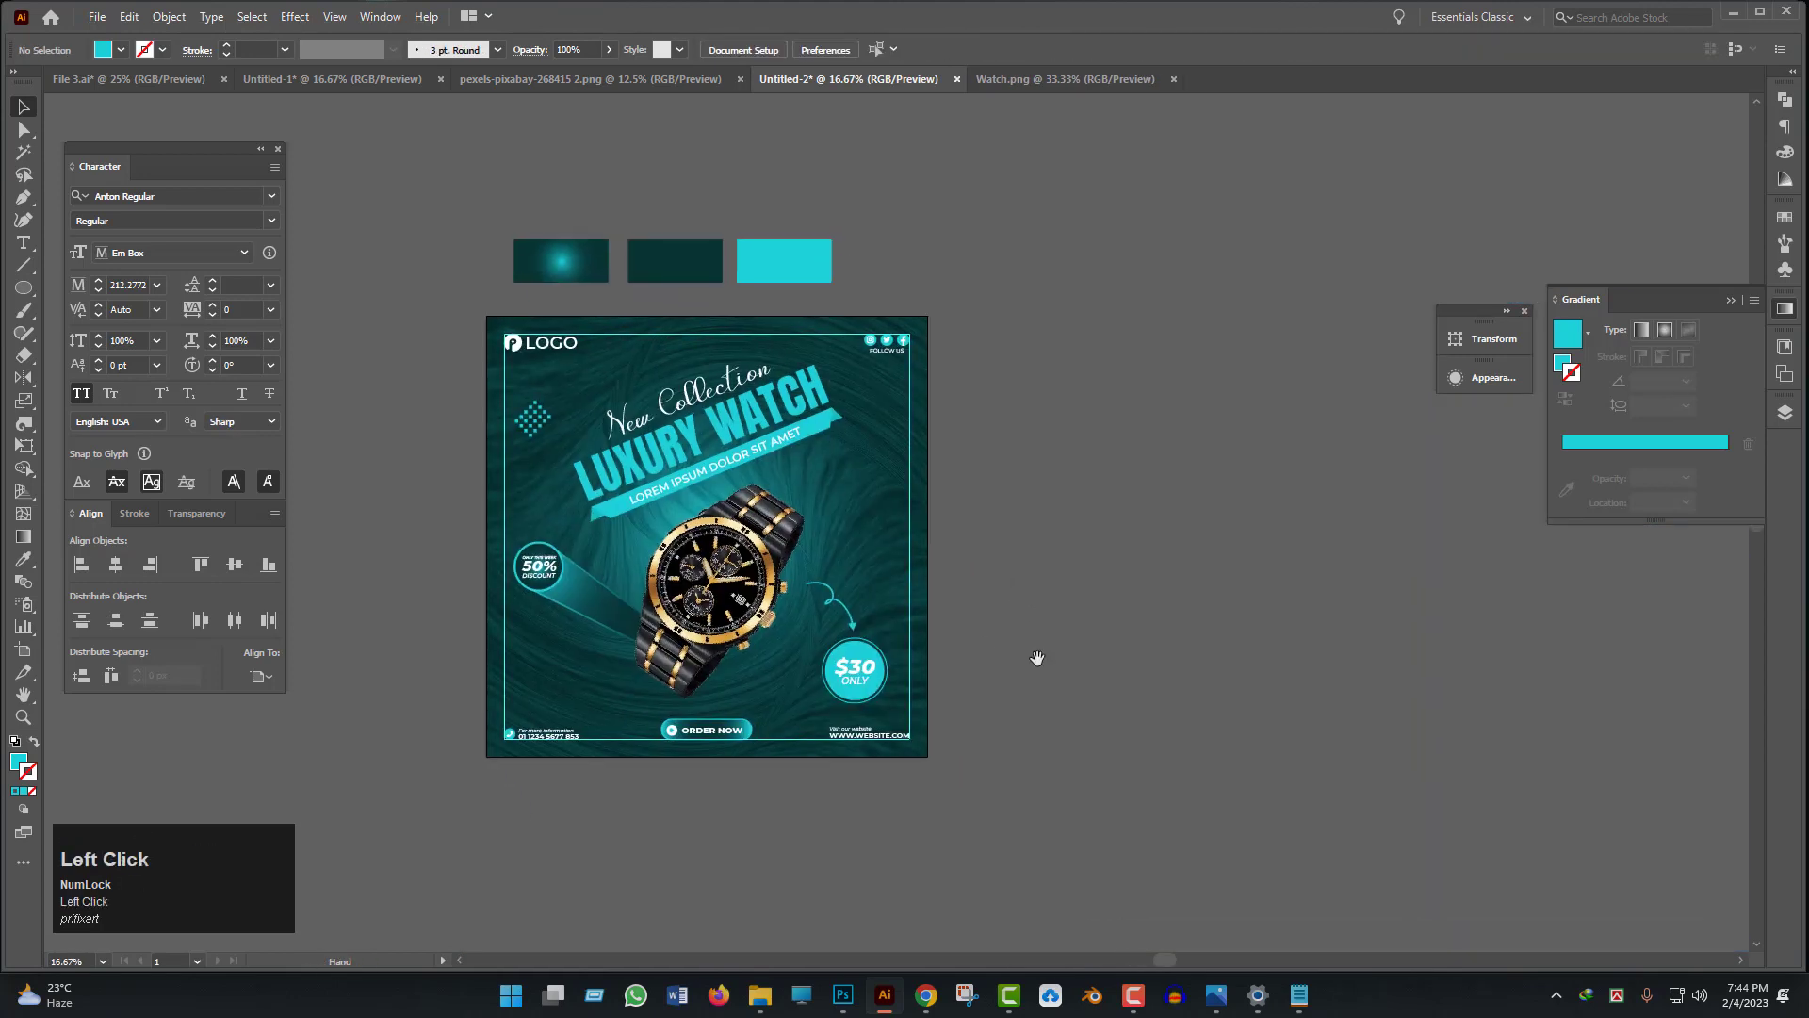
mouse_move(1038, 577)
mouse_down()
mouse_move(1085, 576)
mouse_move(1024, 607)
mouse_up()
scroll(1014, 612, up, 1)
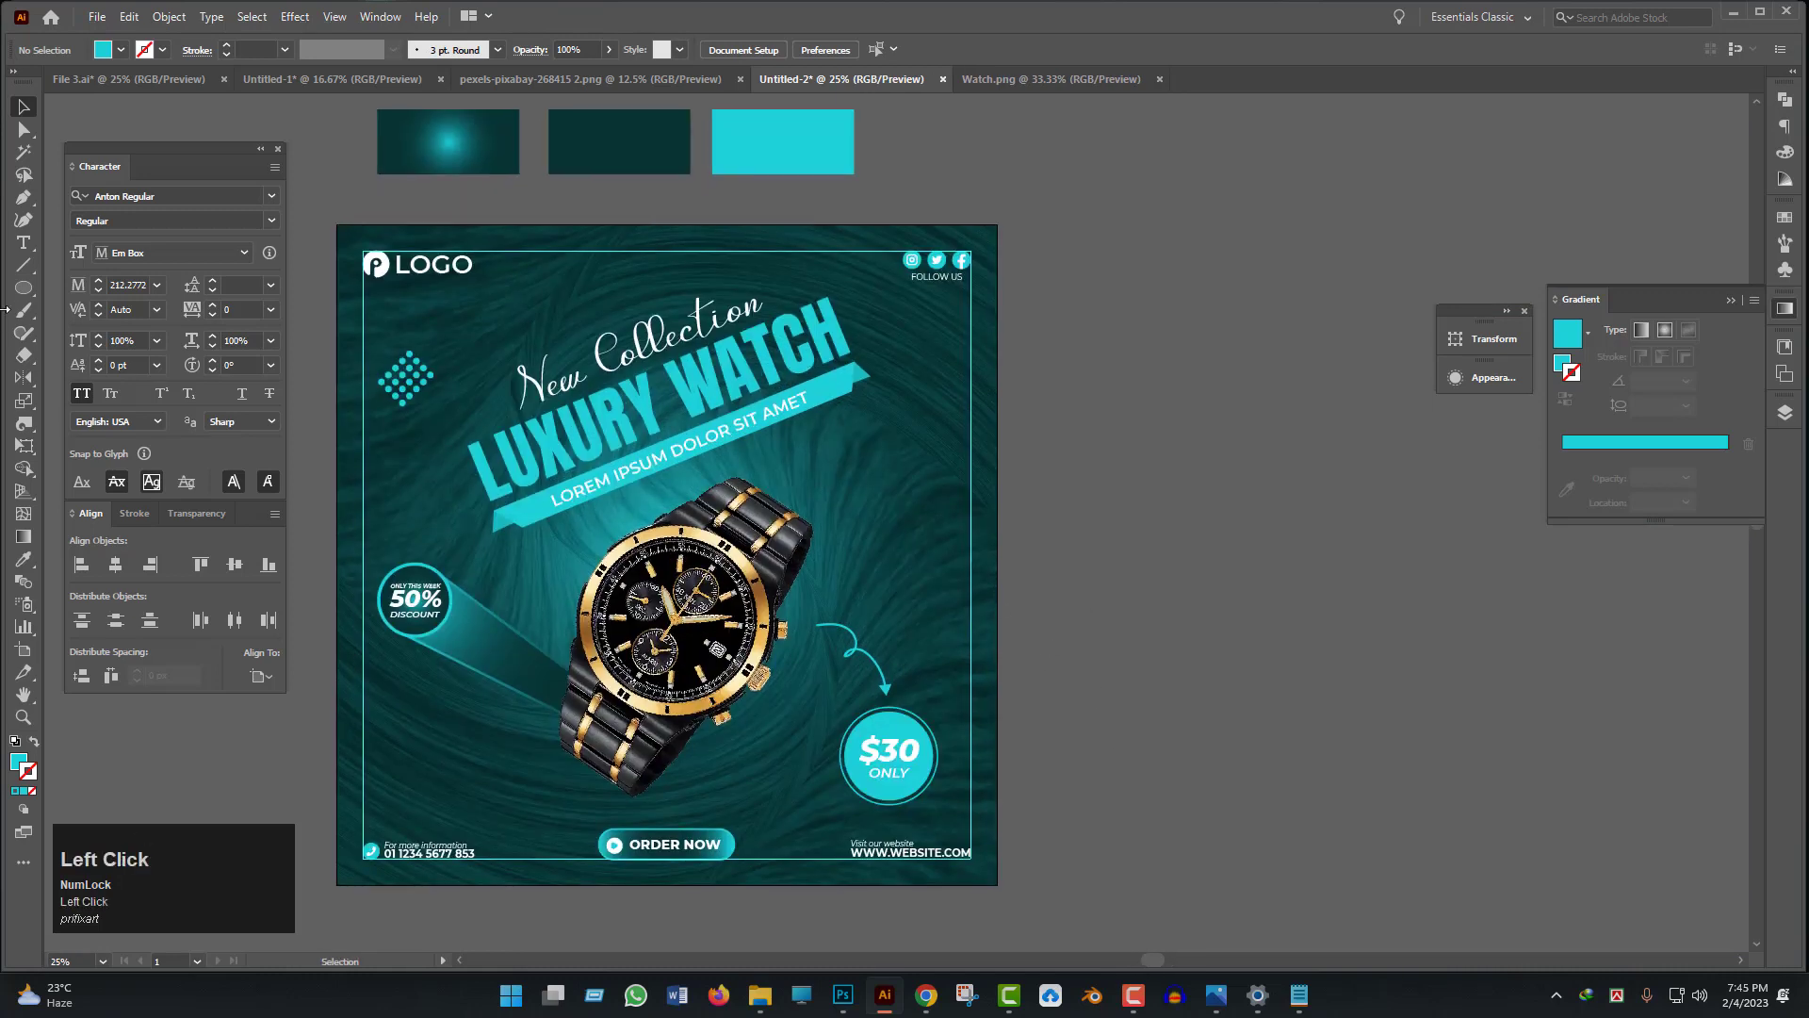
right_click(27, 293)
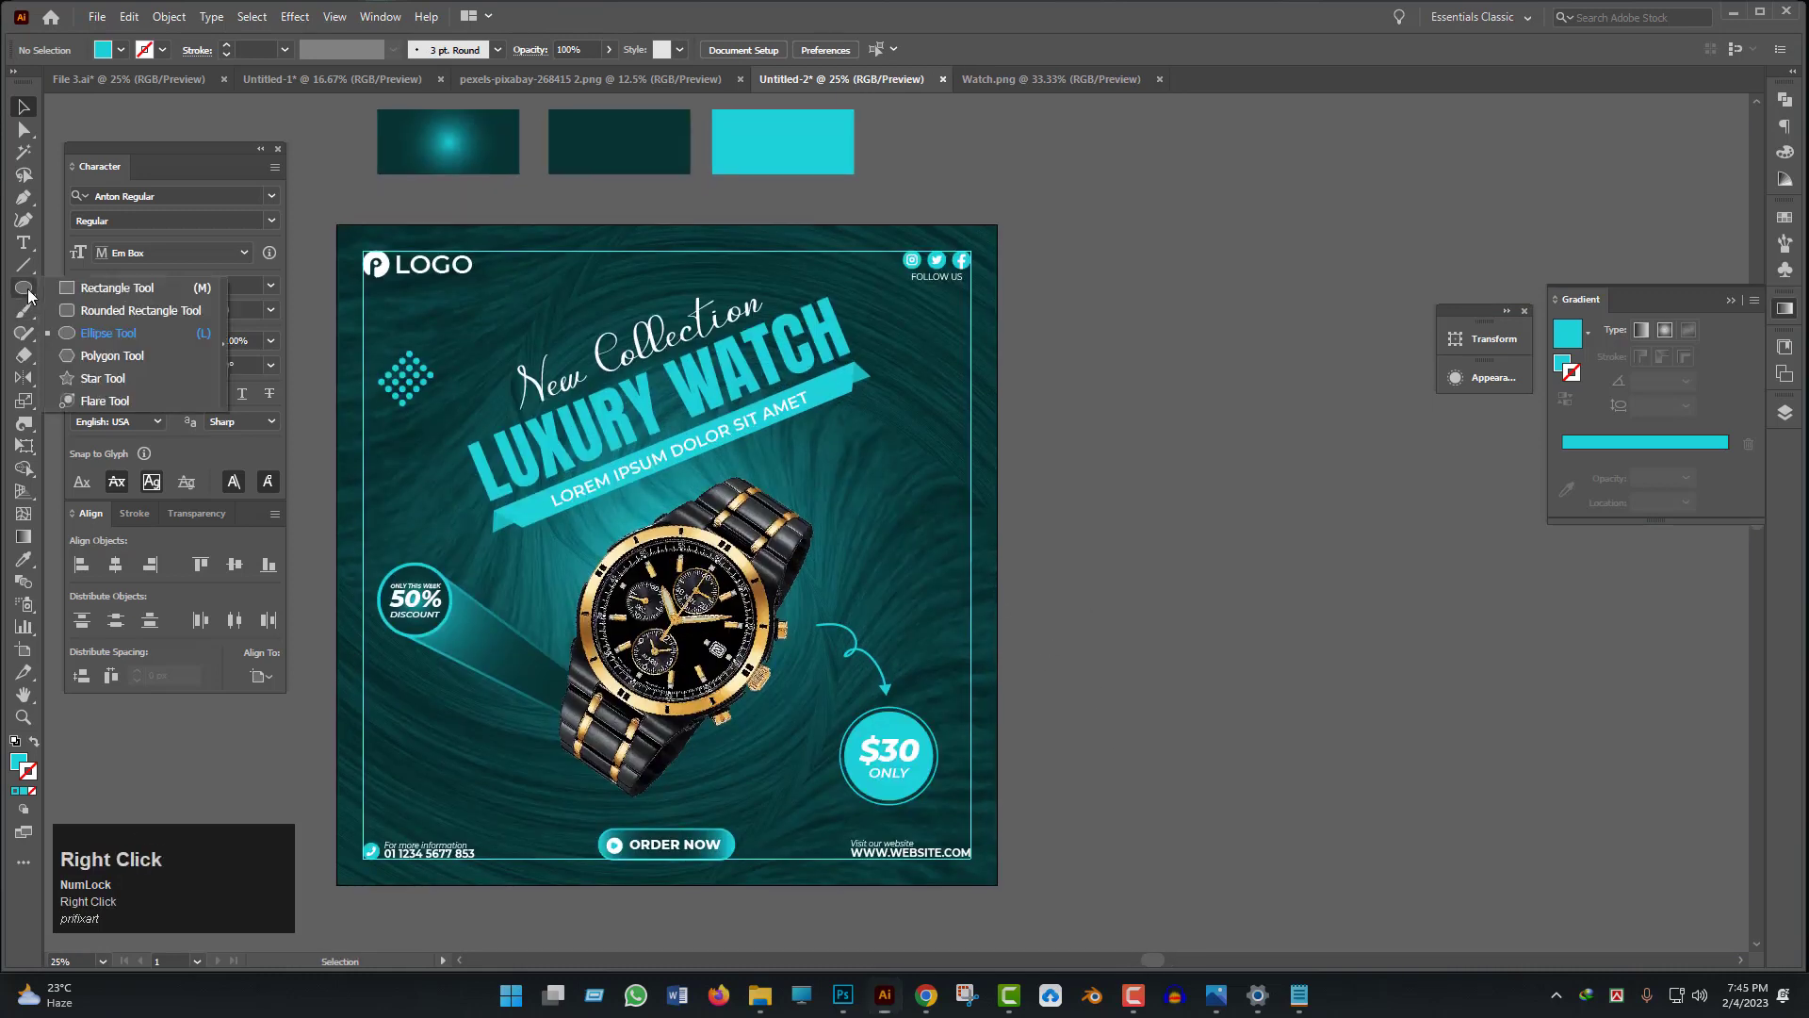
click(94, 380)
drag(920, 515, 947, 562)
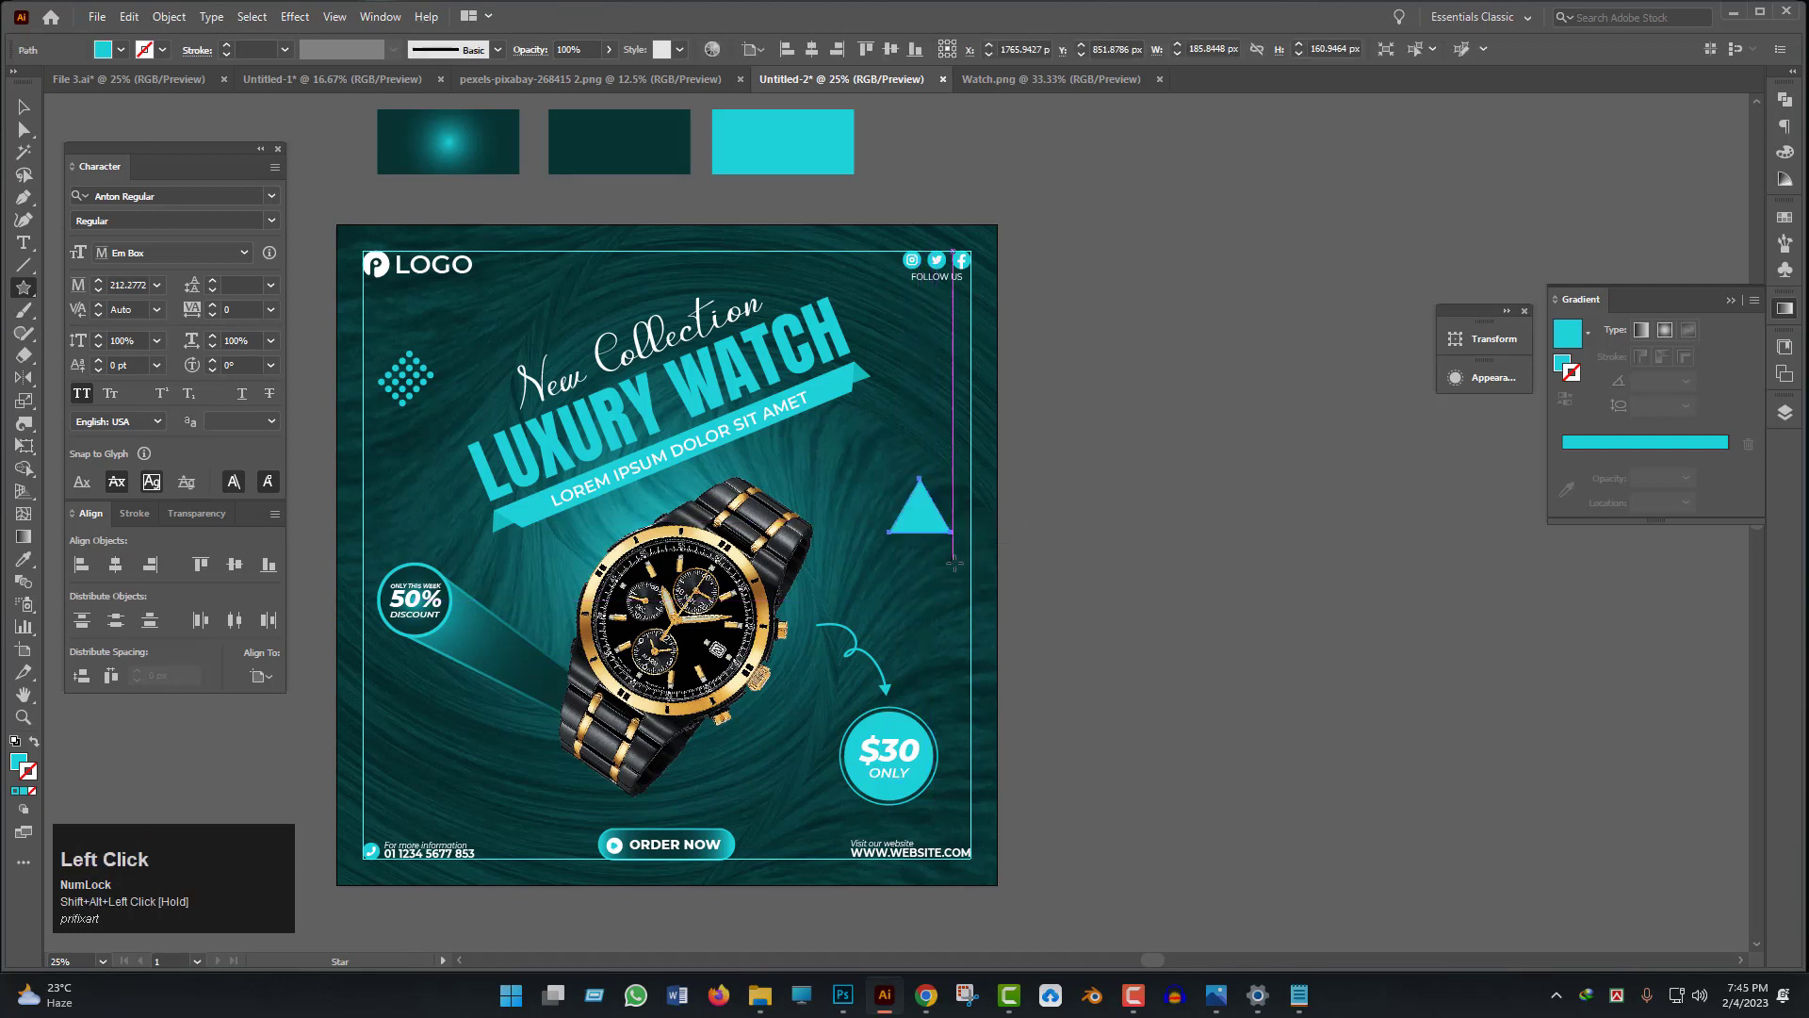
key(ctrl+z)
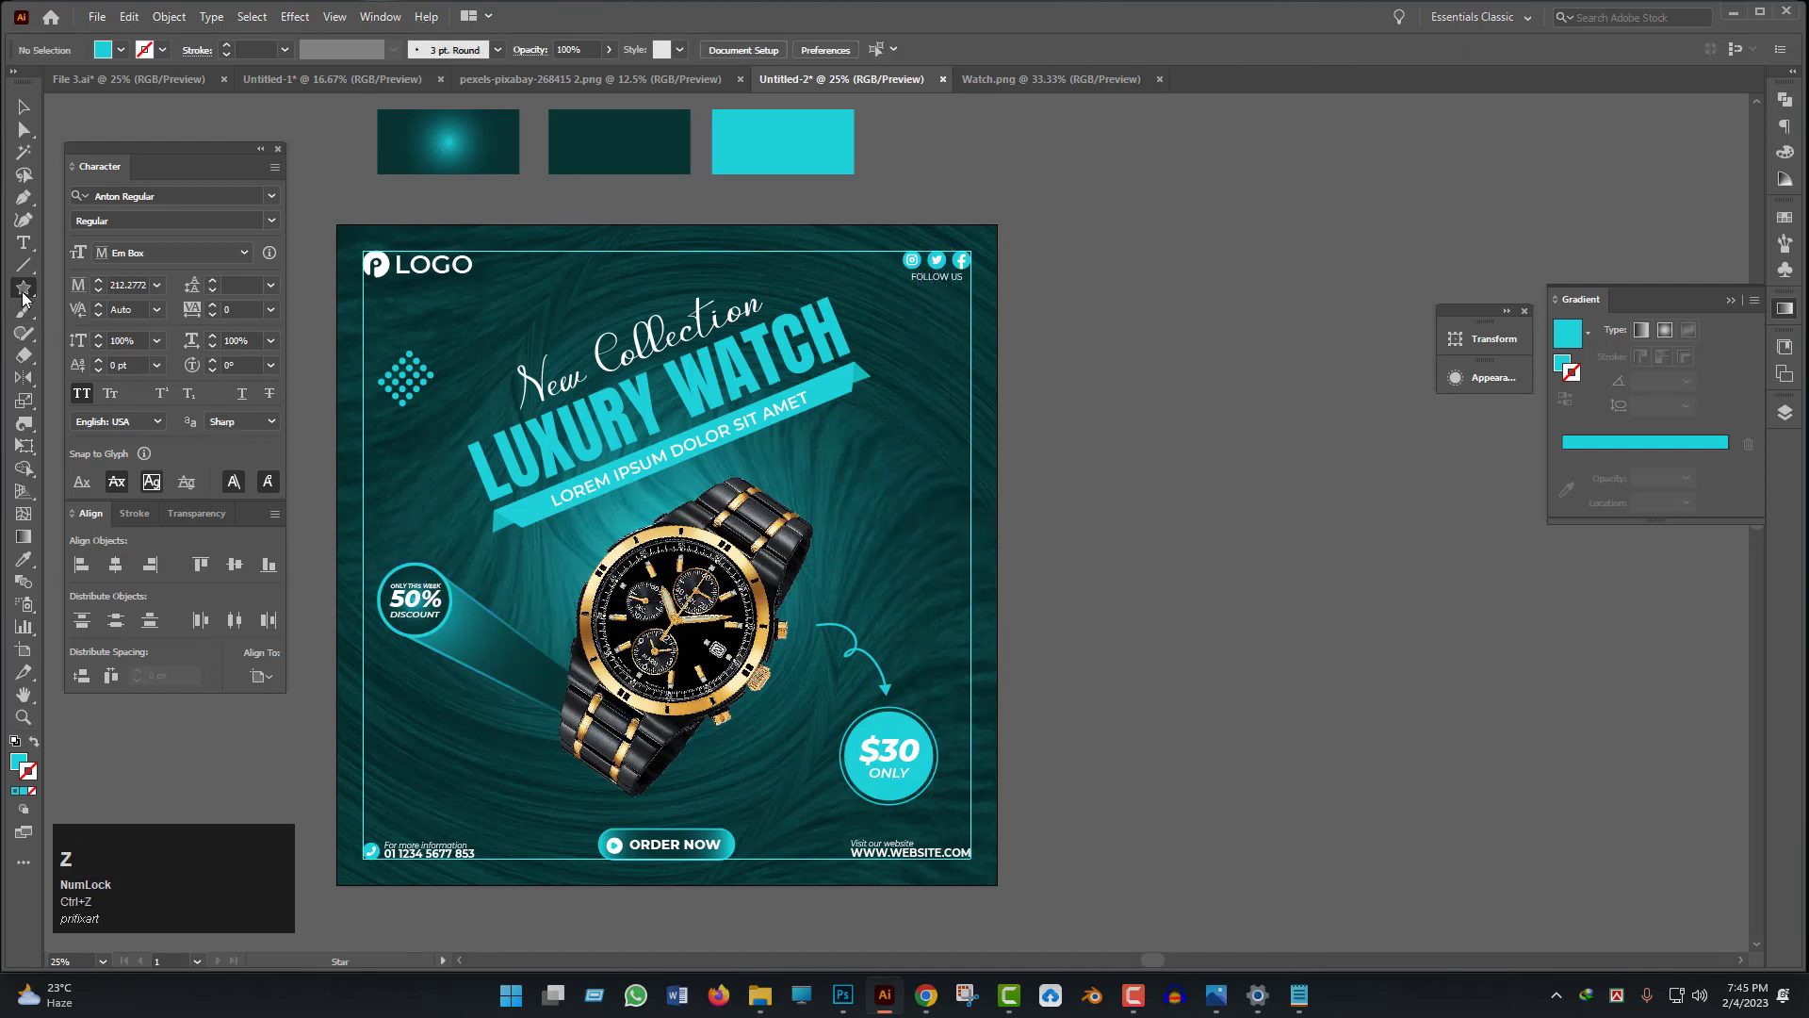
right_click(23, 289)
click(93, 379)
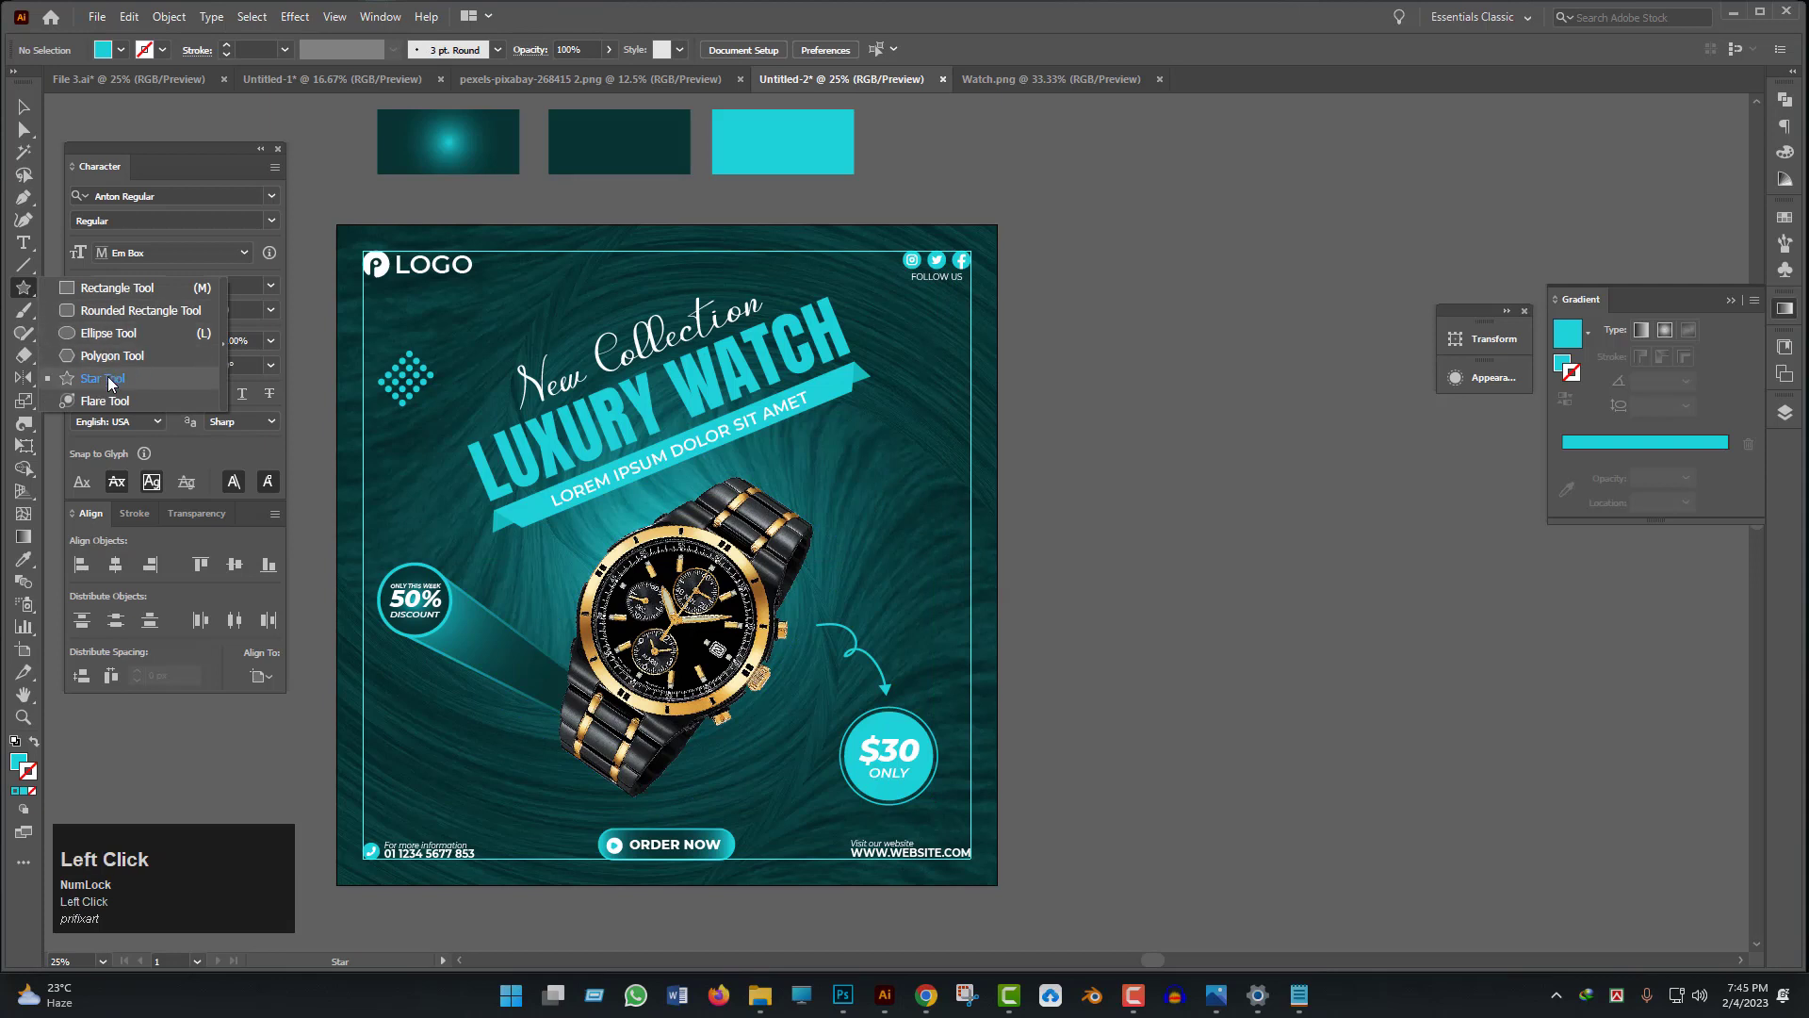
click(911, 533)
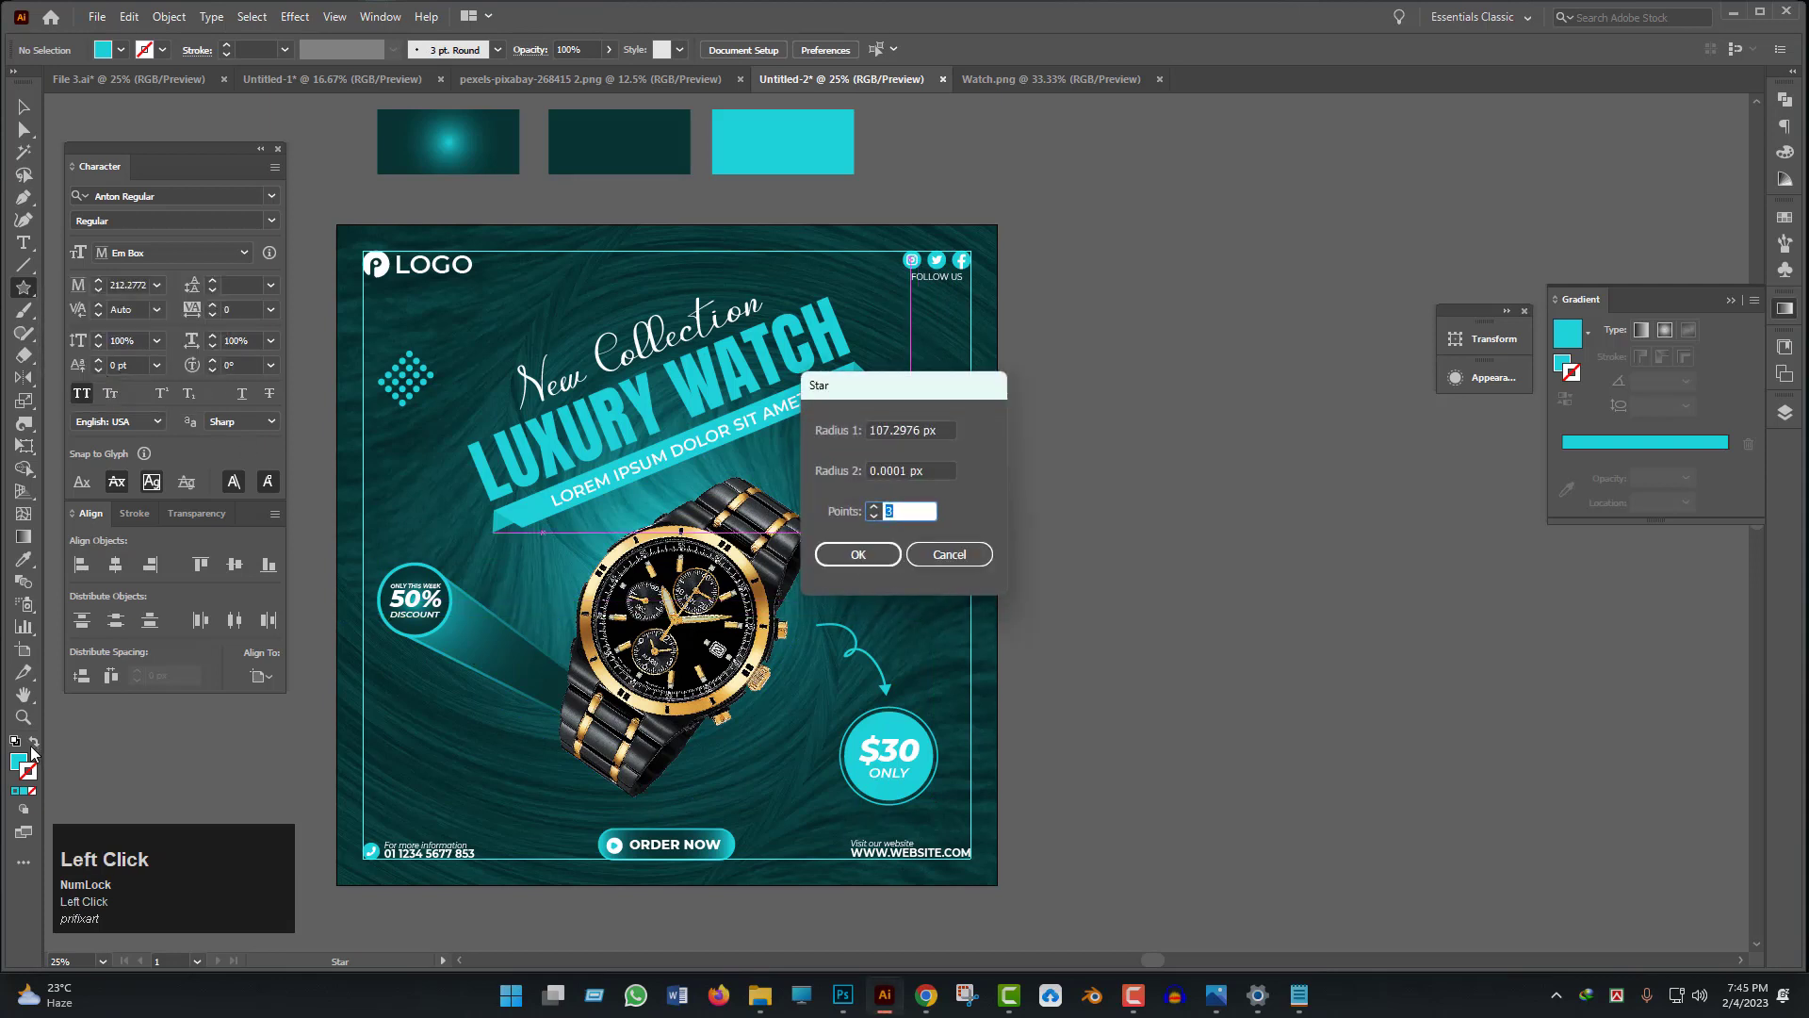
click(989, 558)
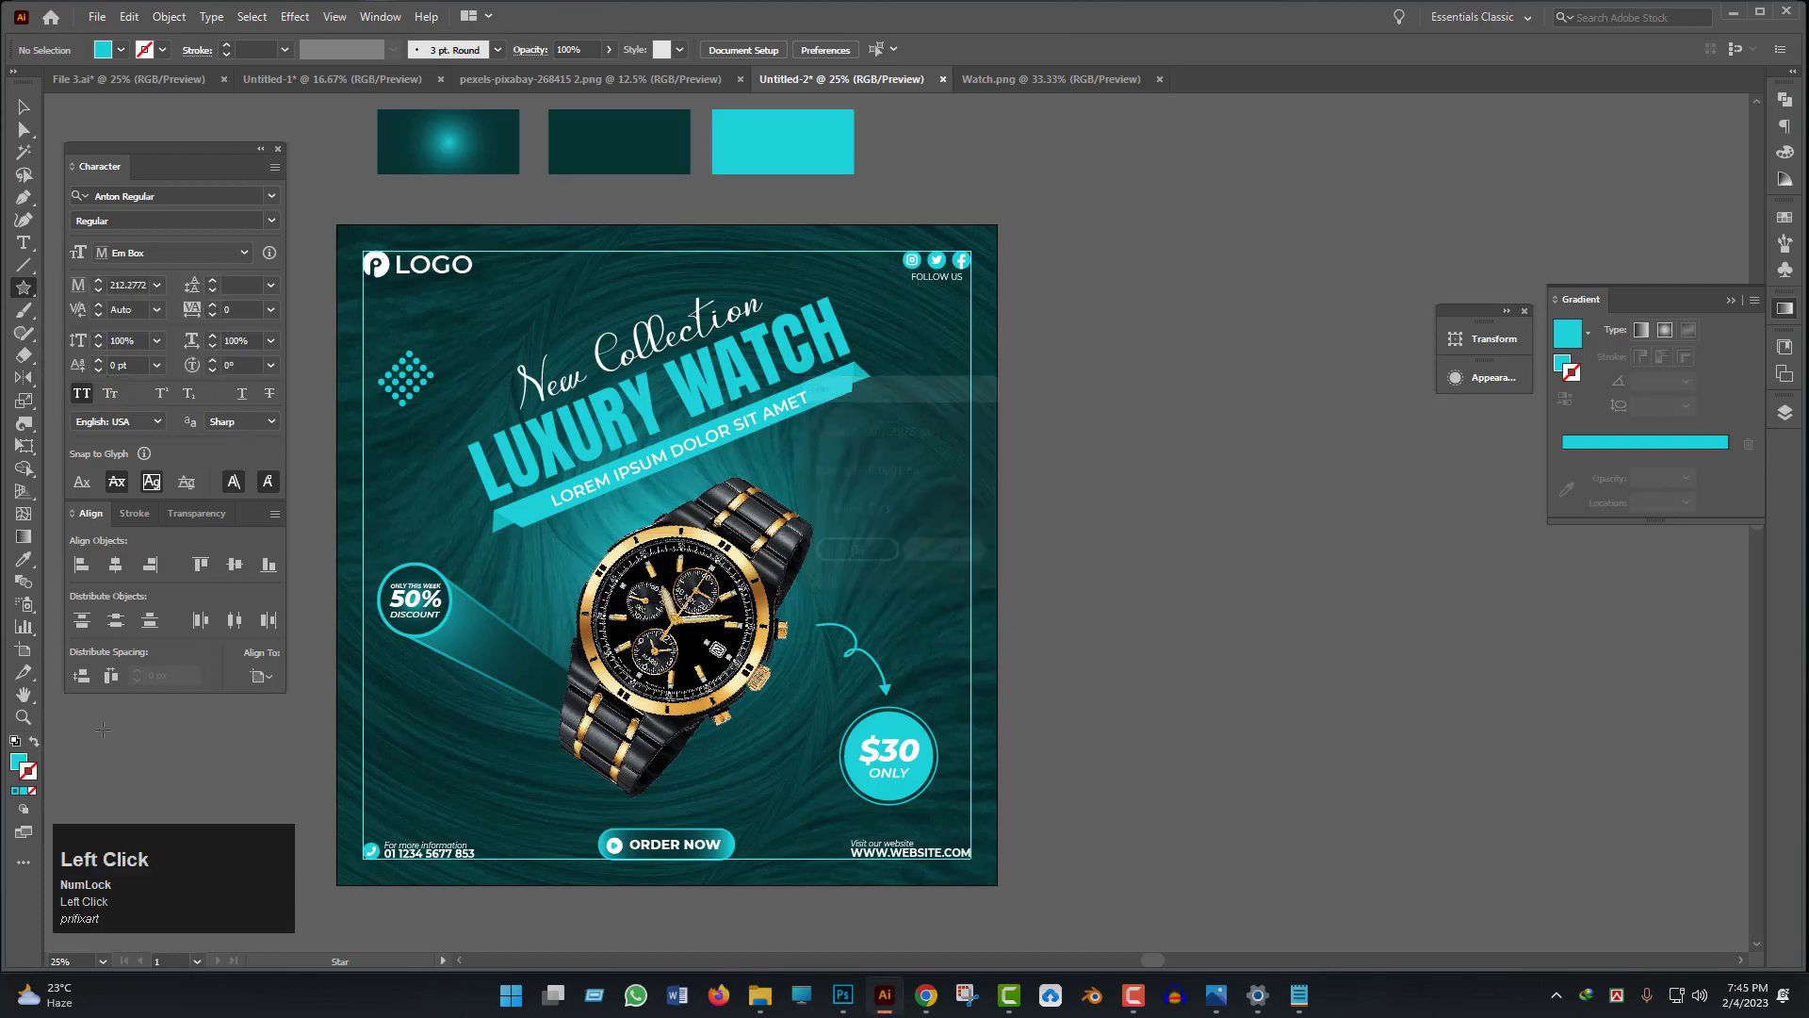
- Create a cyan-outlined, unfilled three-pointed star with radii of 107.2976 px and 0.0001 px in the empty area between headline and price badge
click(34, 741)
click(892, 497)
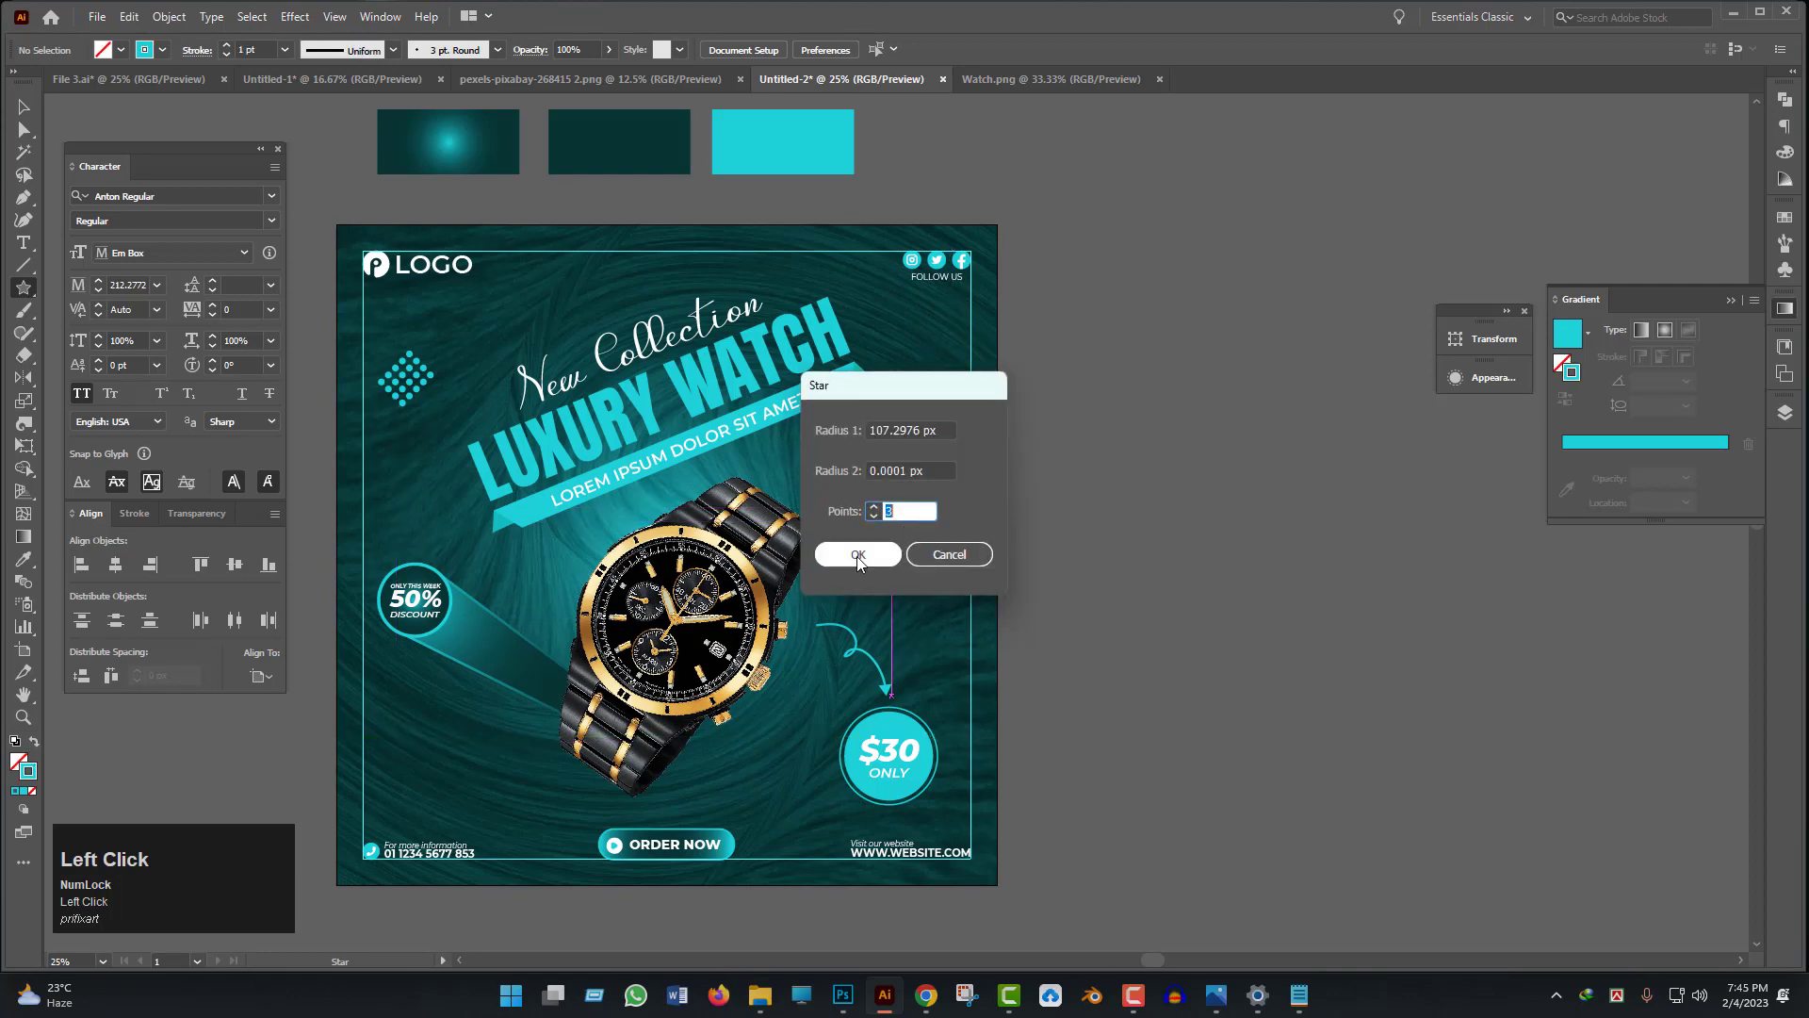
click(860, 555)
click(23, 107)
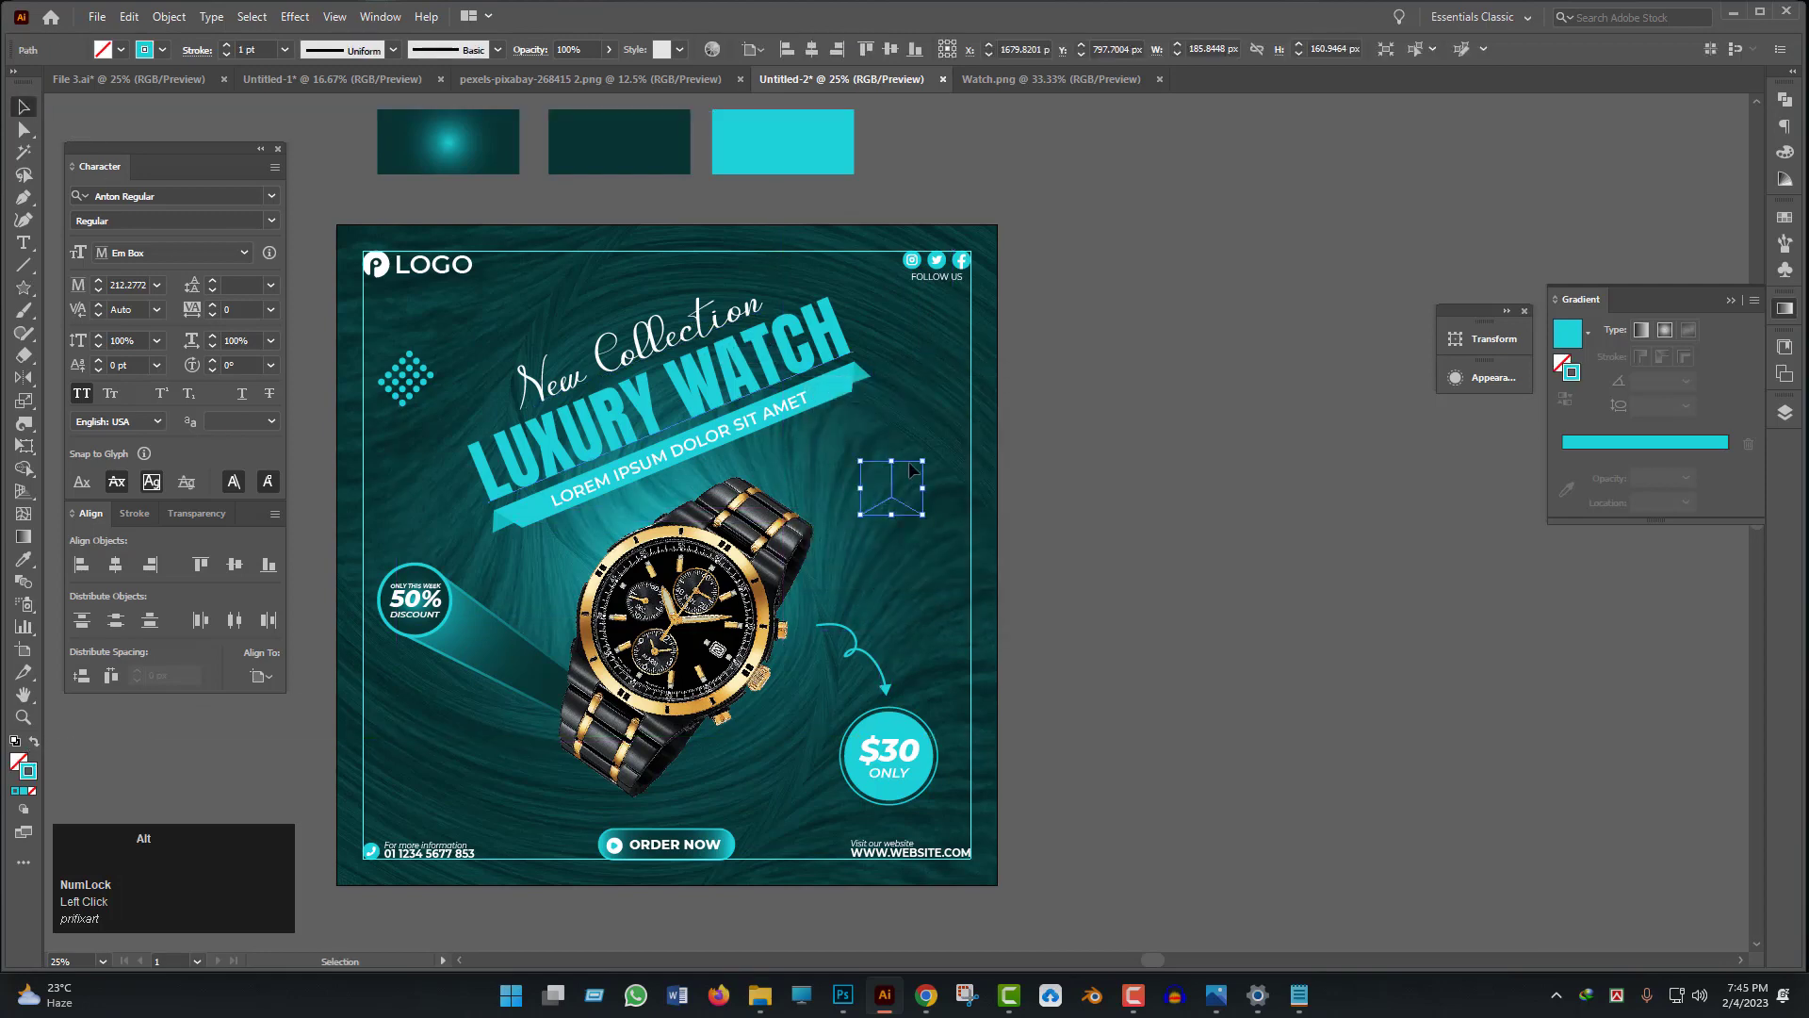
- Round the star's inner corners fully so that it becomes a triangle with inward-curving sides
scroll(923, 490, up, 2)
drag(921, 514, 989, 612)
key(ctrl+z)
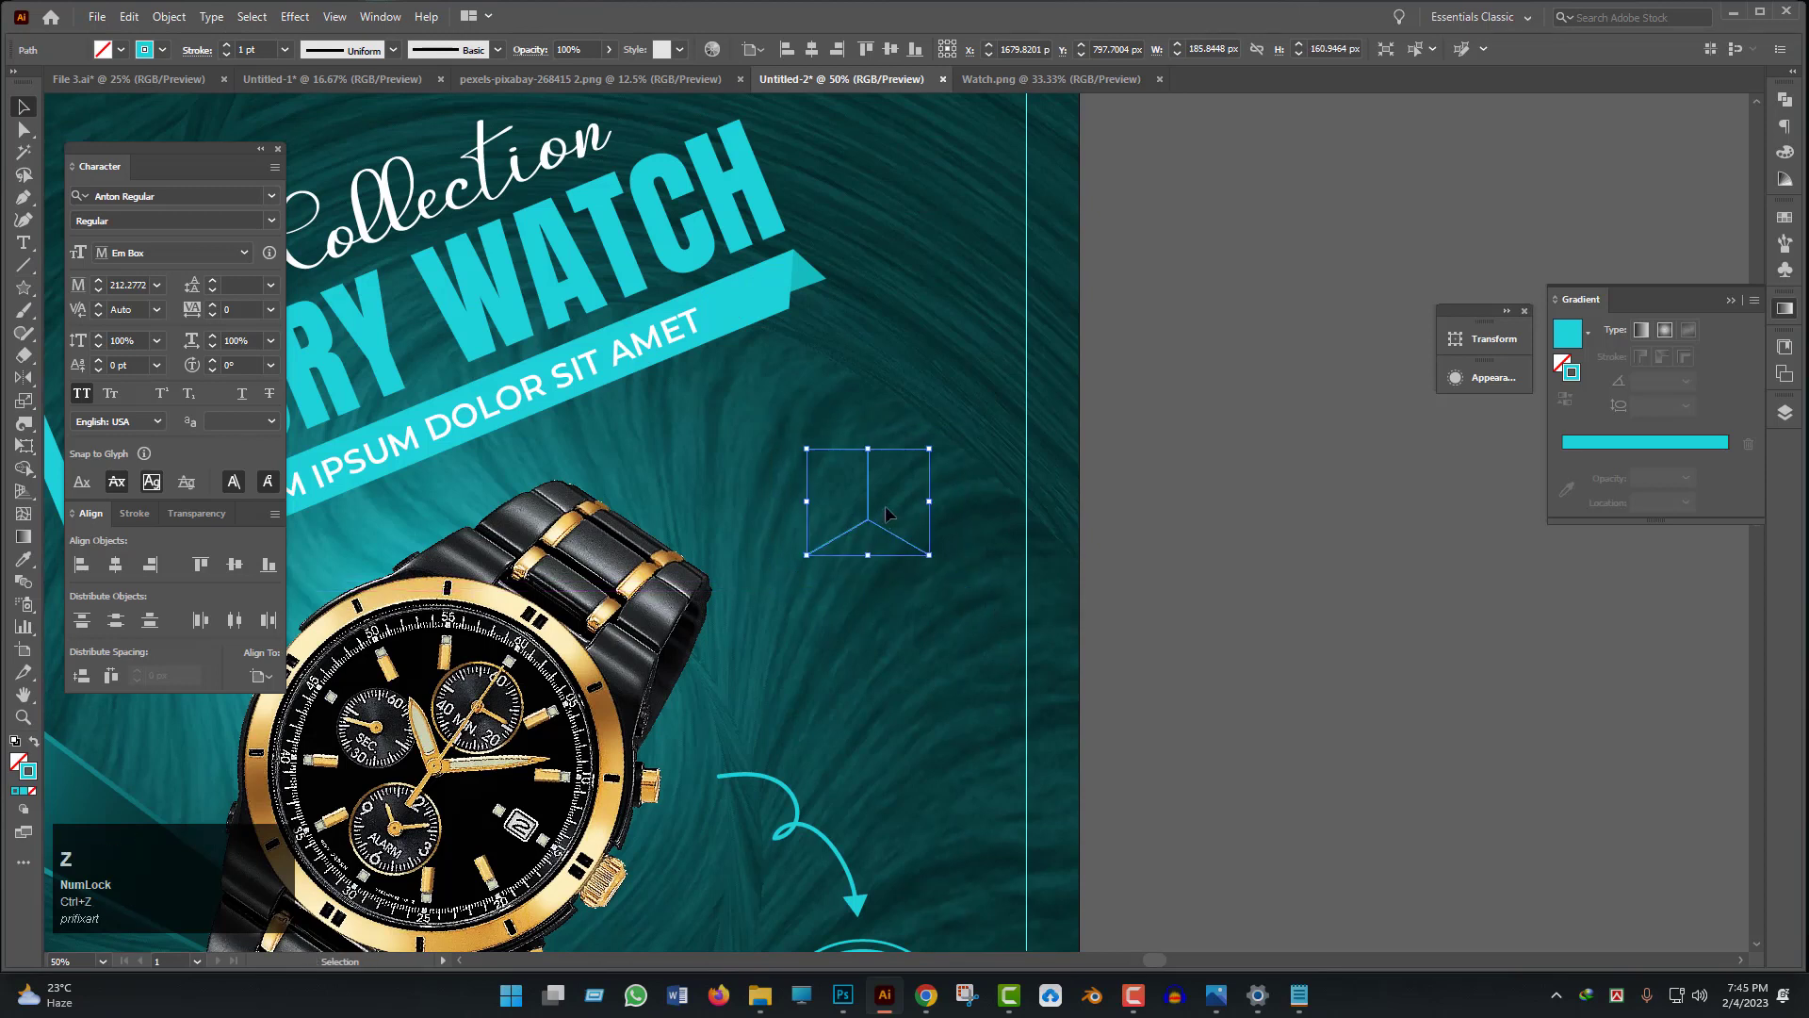
key(a)
drag(884, 518, 1041, 351)
click(24, 103)
click(1107, 611)
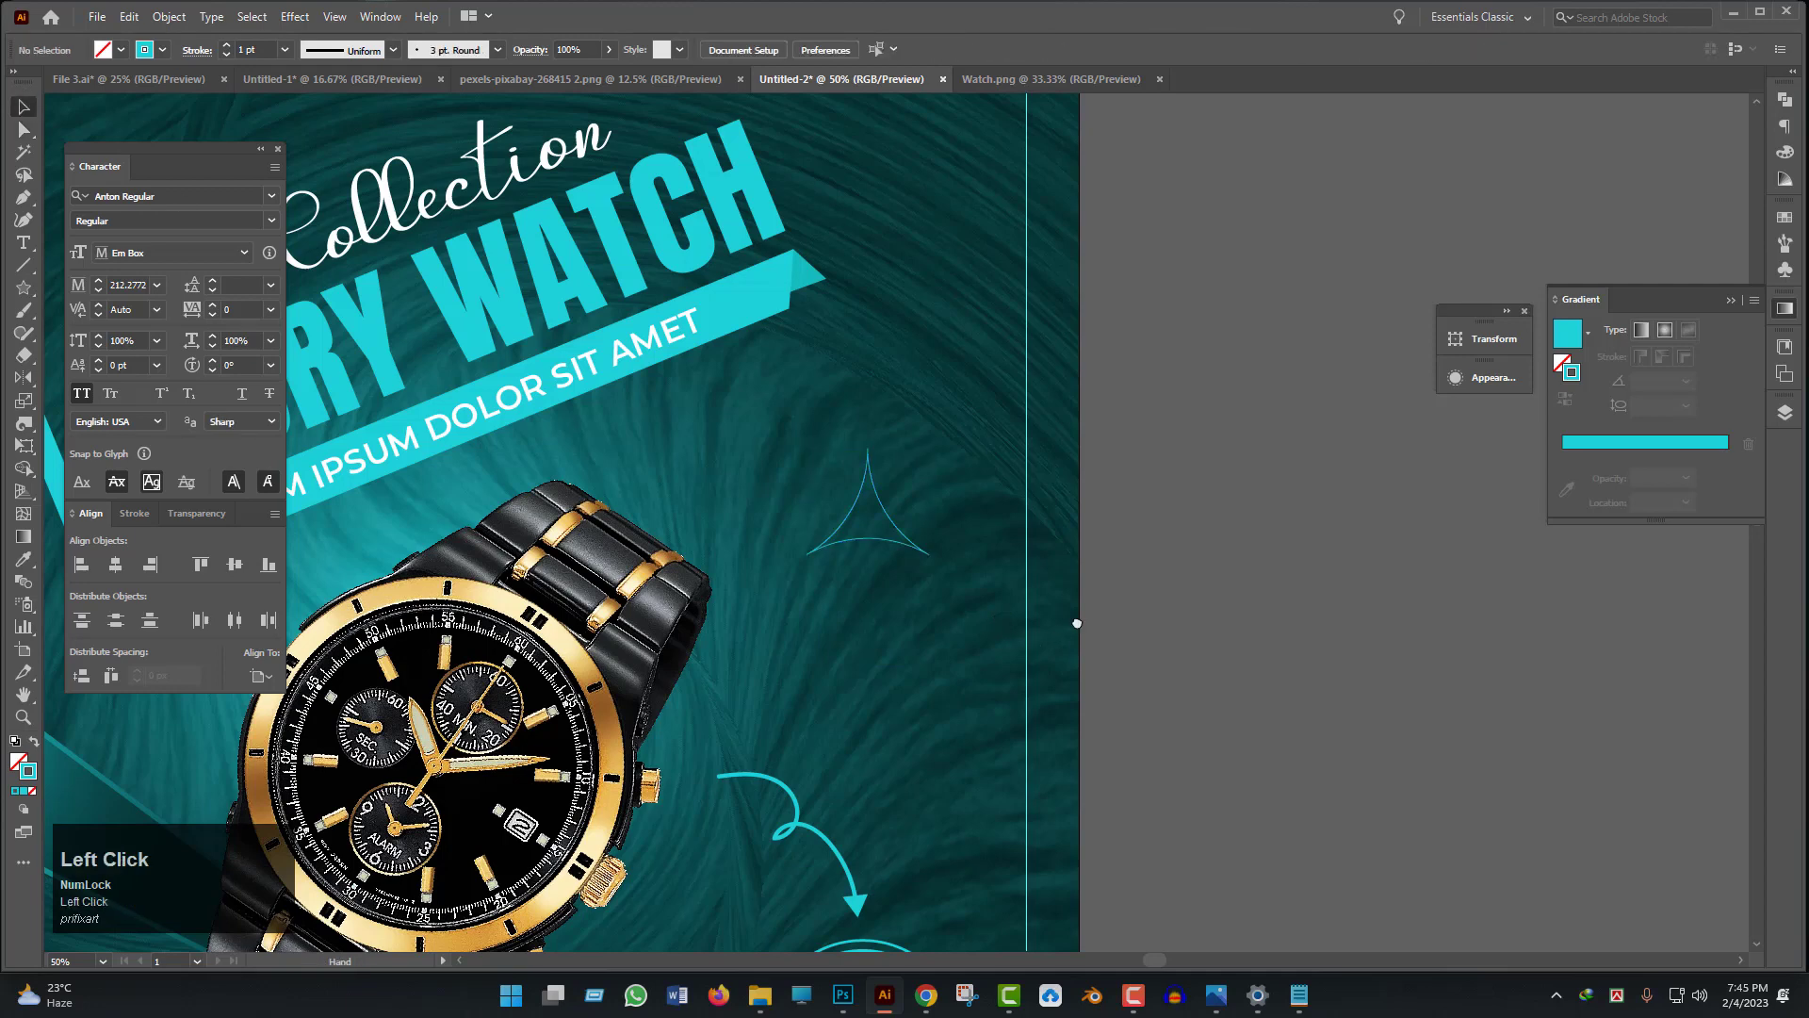
- Set the curved triangle's stroke weight to 5 pt
drag(1078, 622, 1200, 626)
drag(1059, 610, 930, 421)
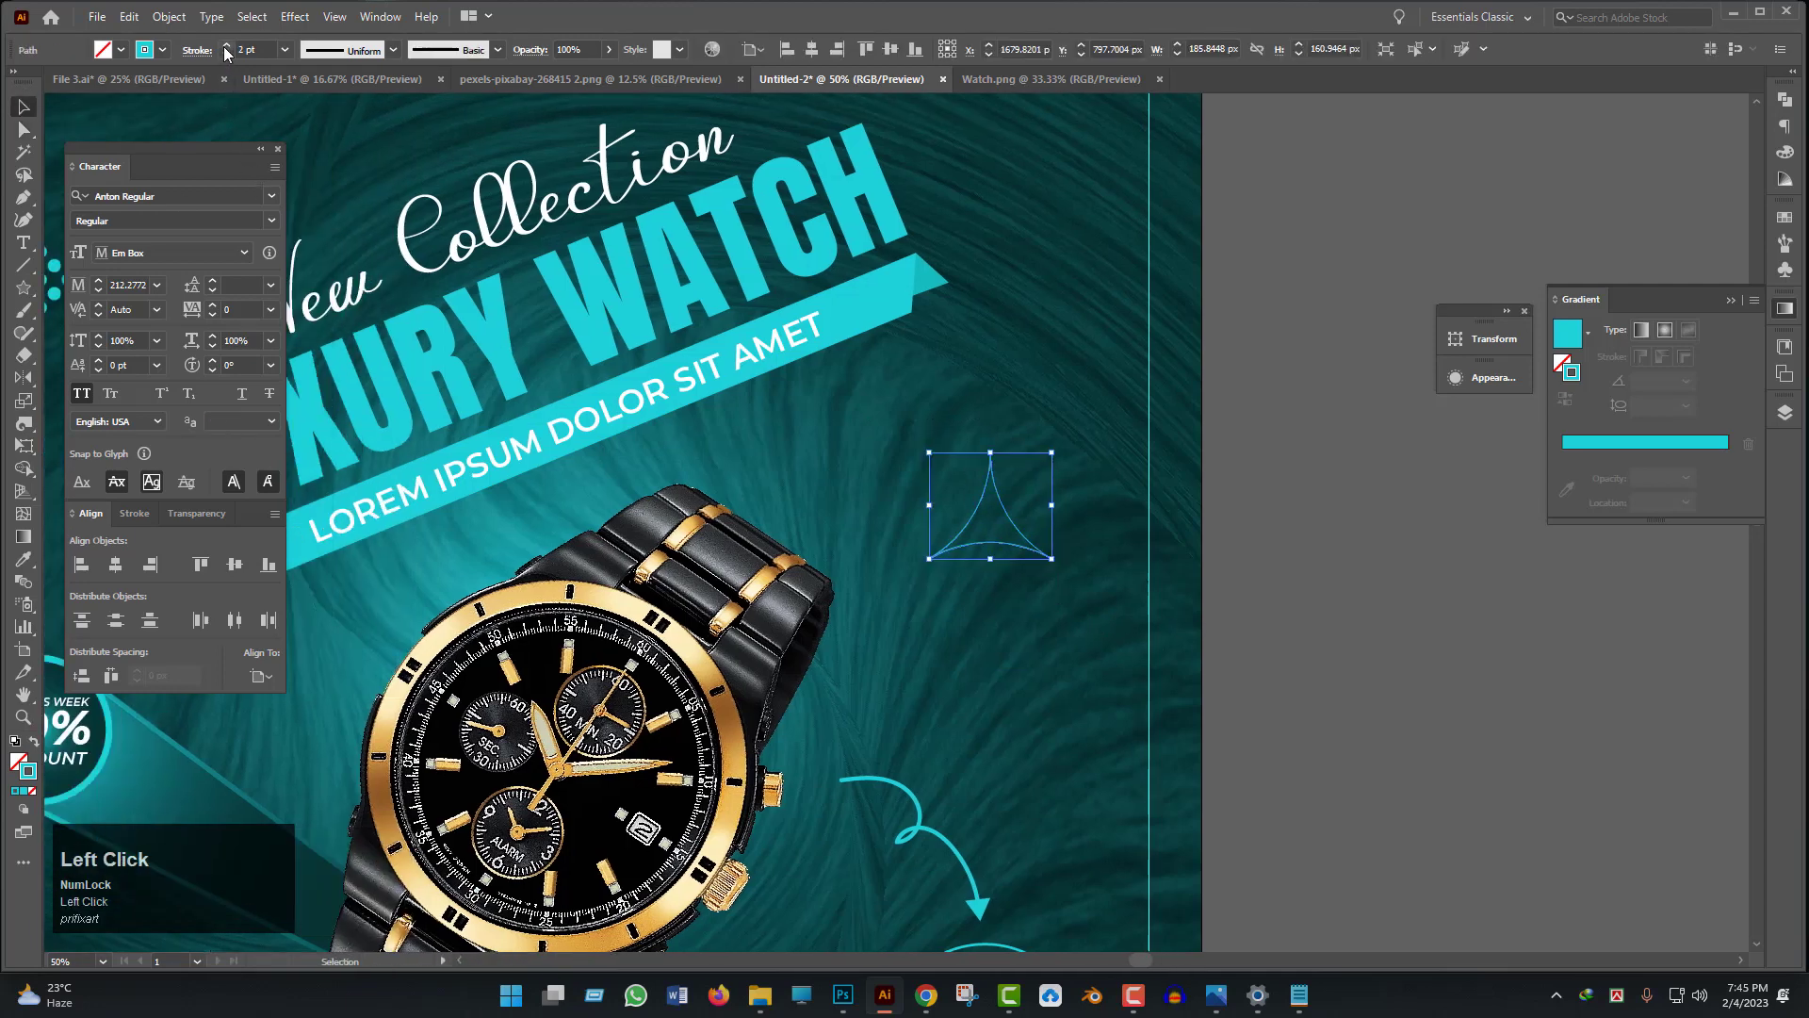
scroll(1083, 603, down, 2)
- Place a copy of the curved triangle below the 50% discount badge, above the phone contact
click(1105, 503)
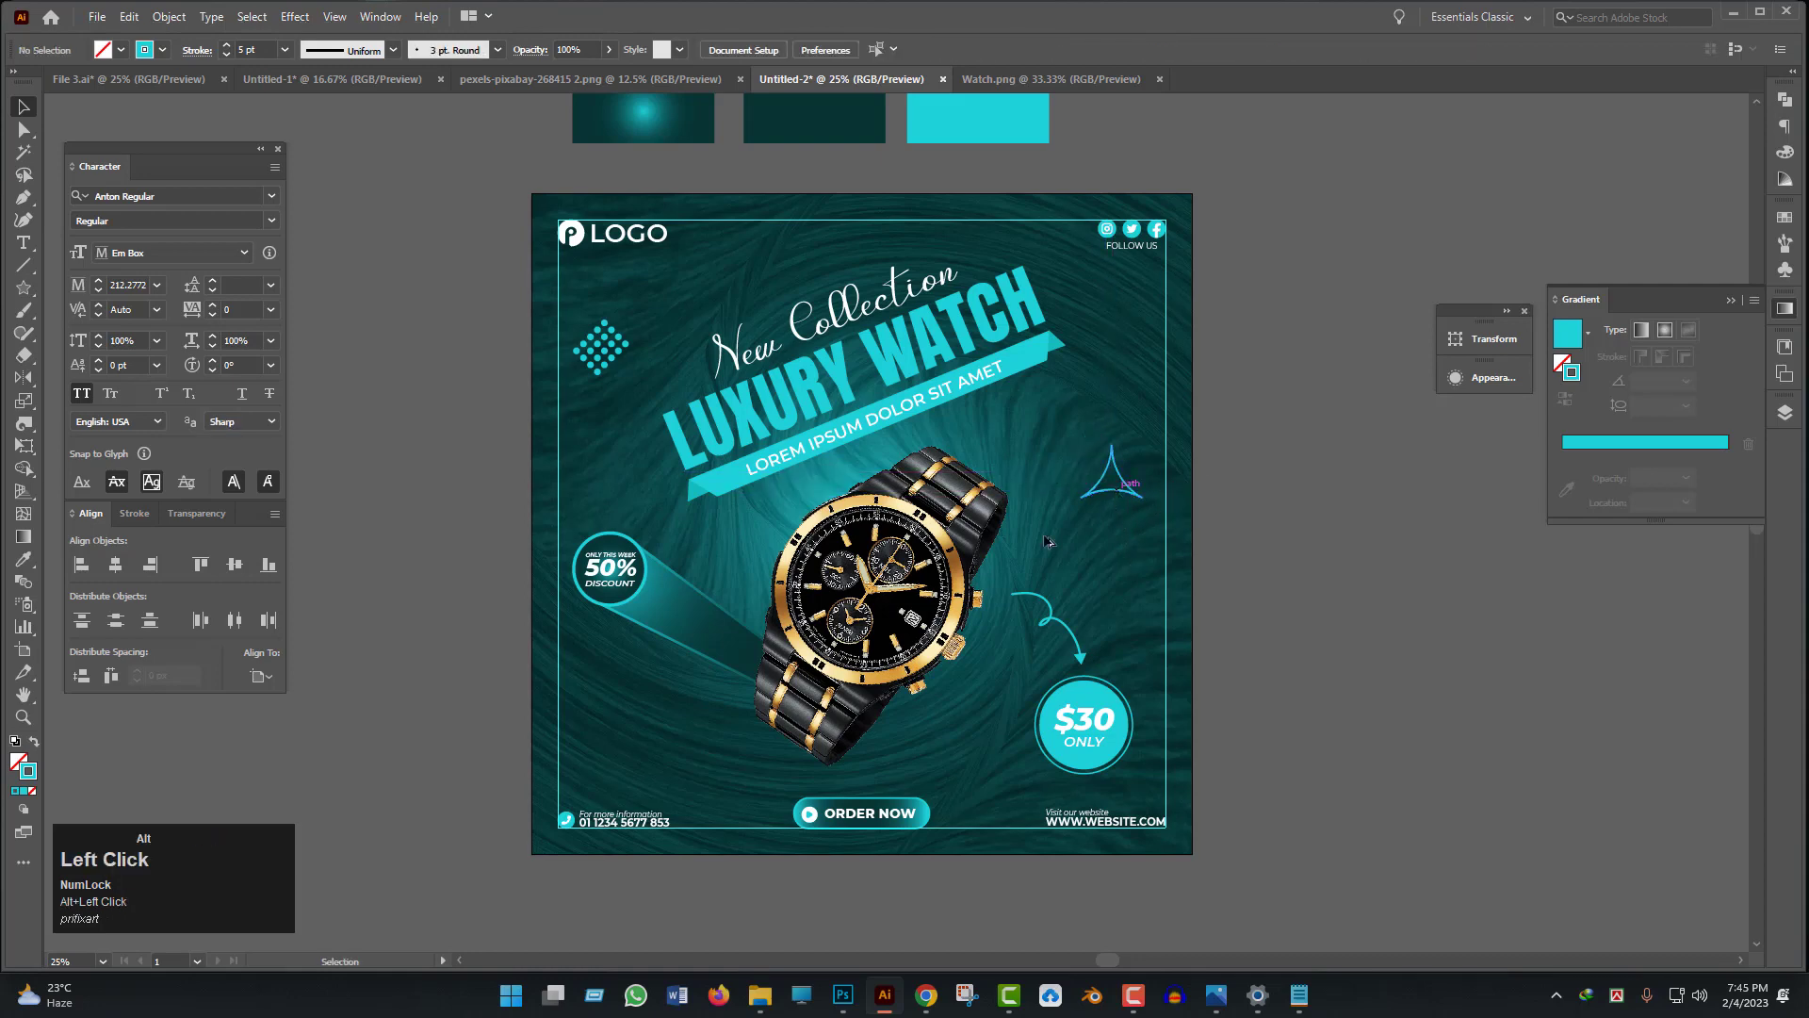
drag(1121, 492, 617, 745)
scroll(1342, 652, down, 2)
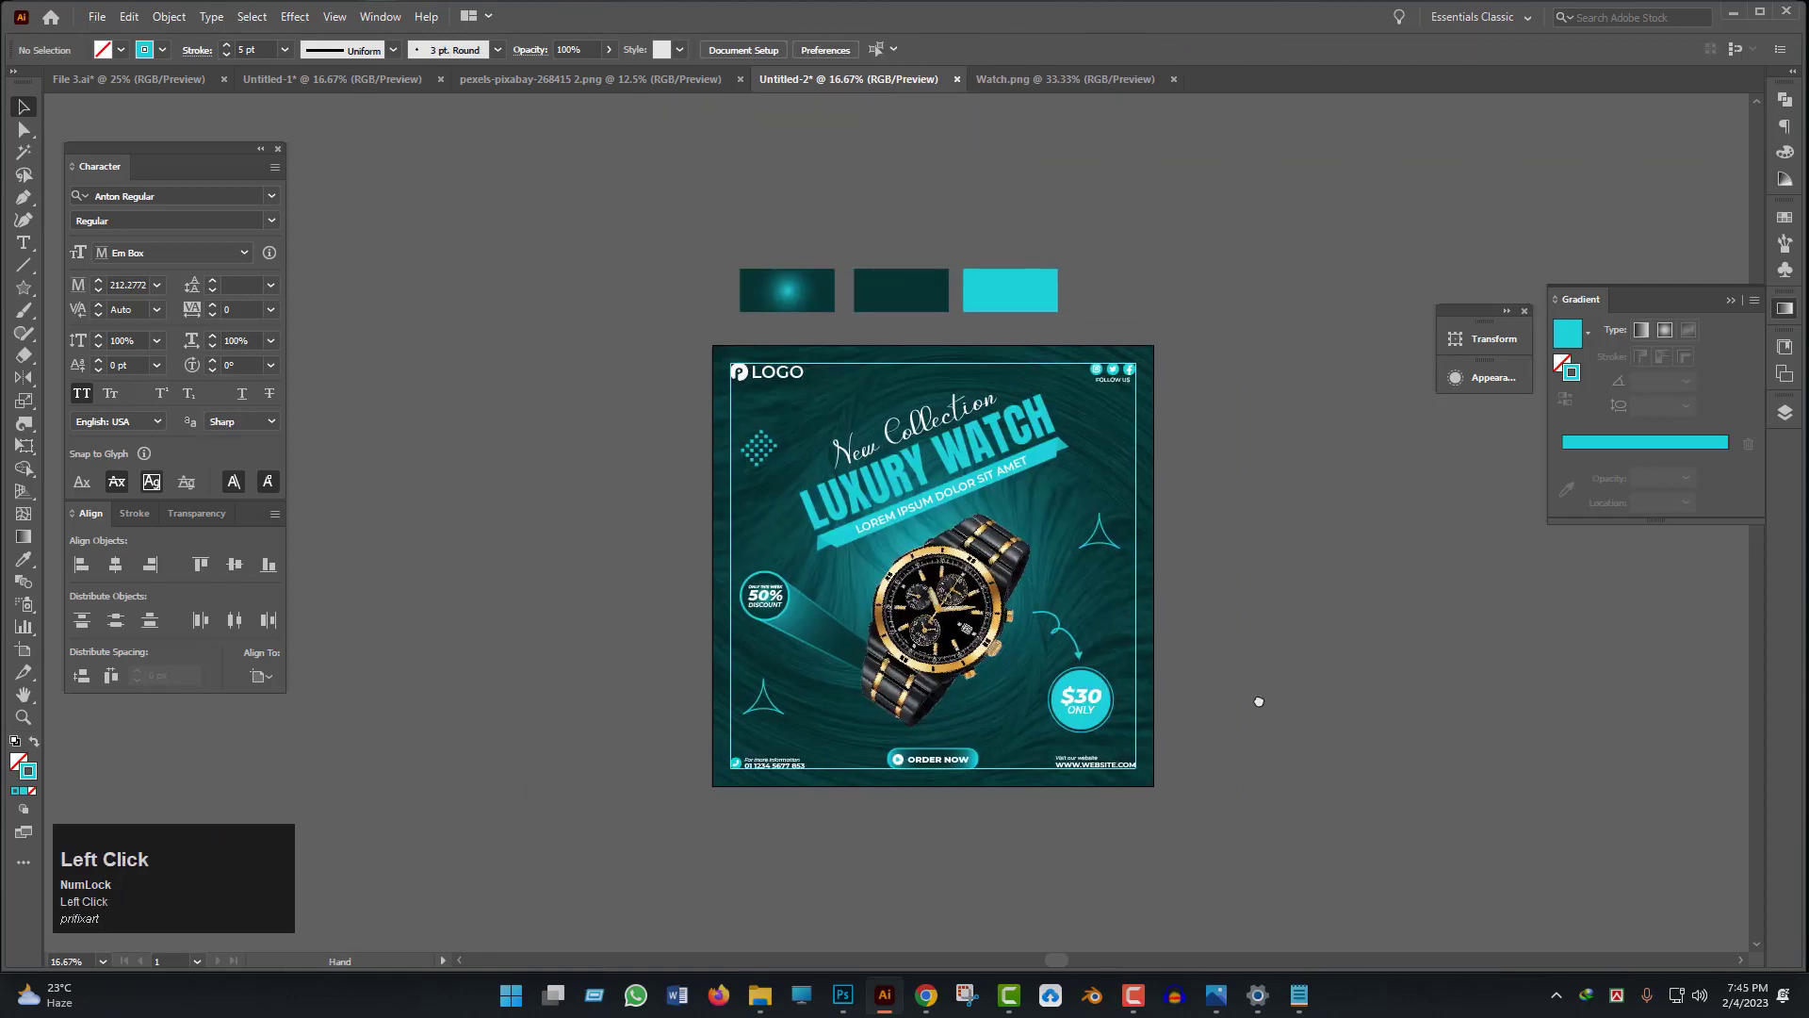
scroll(1182, 633, up, 1)
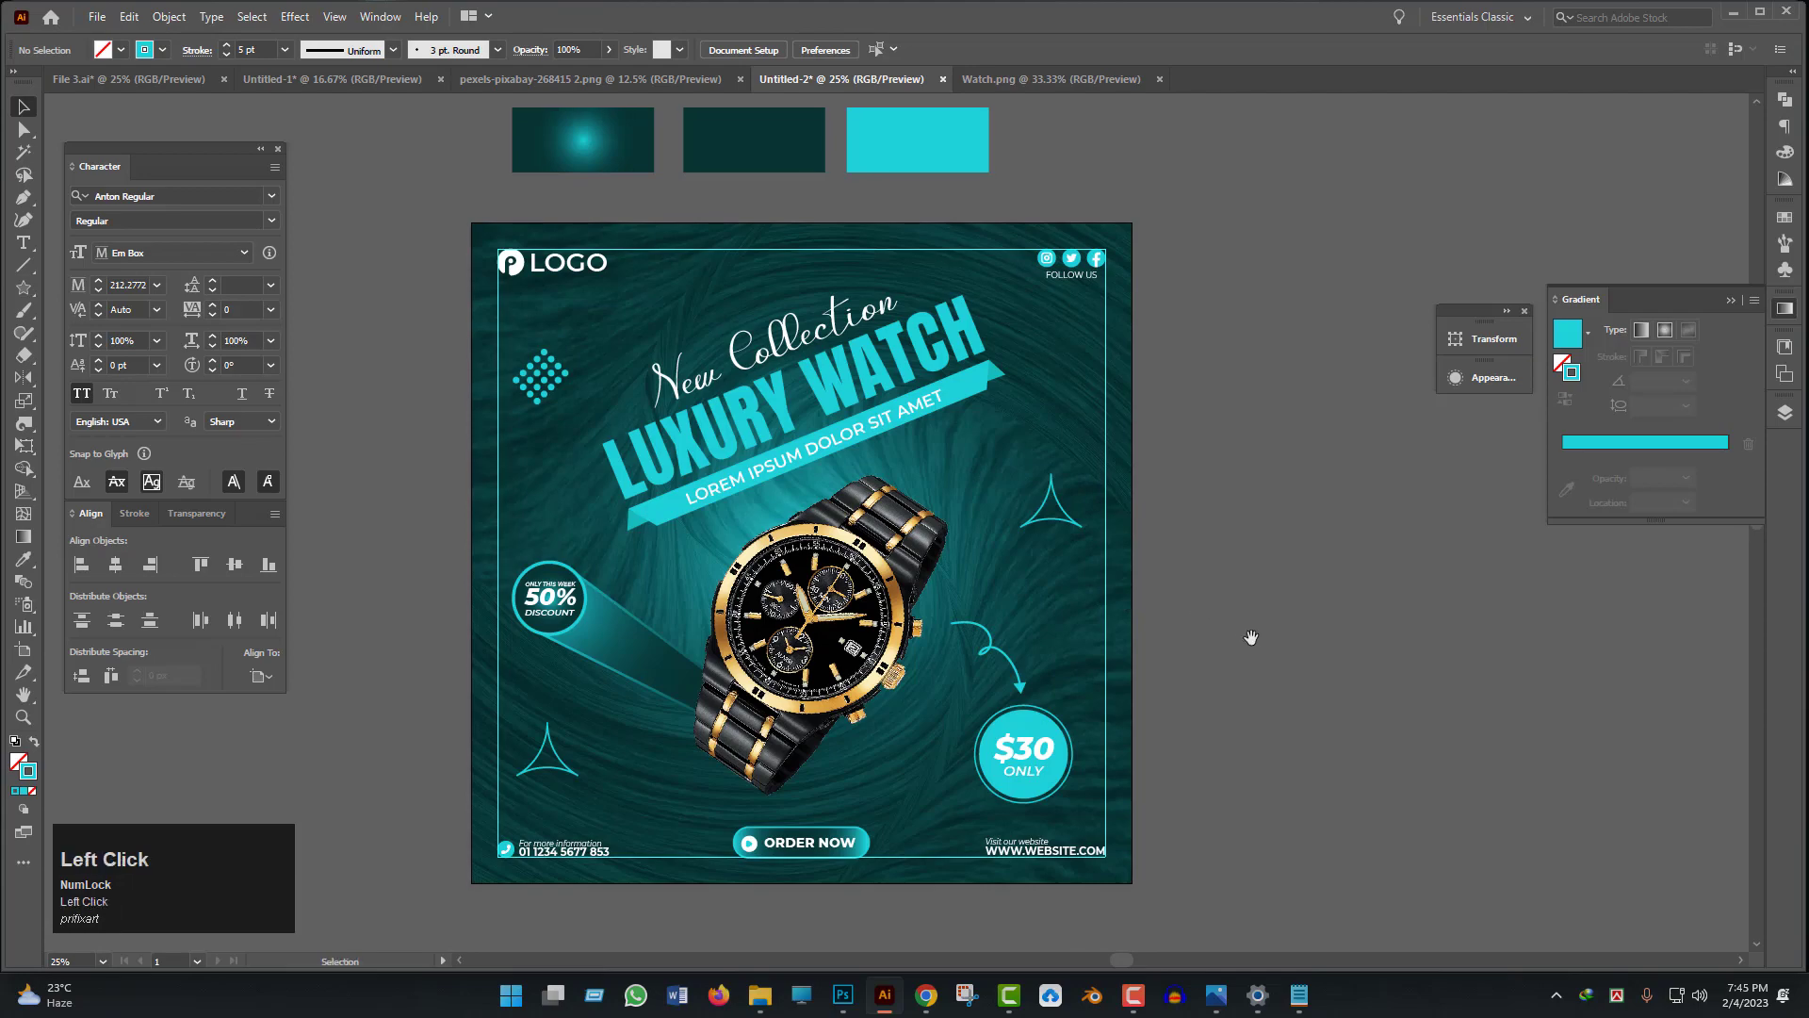